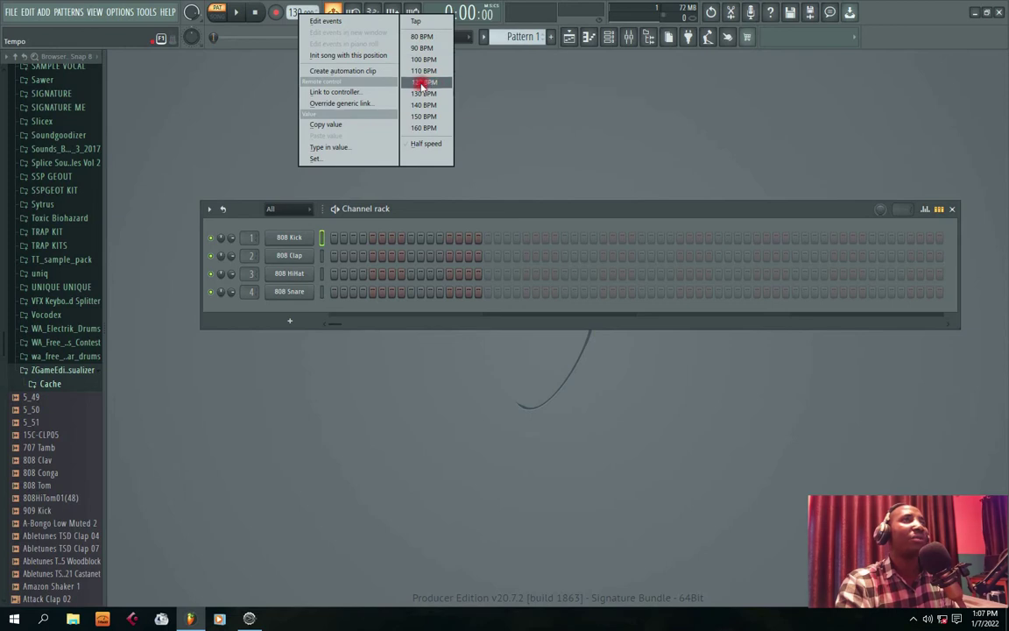
Set the project tempo to 120 BPM and check it by playing the empty pattern with the metronome
{"action": "left_click", "coordinate": [422, 83]}
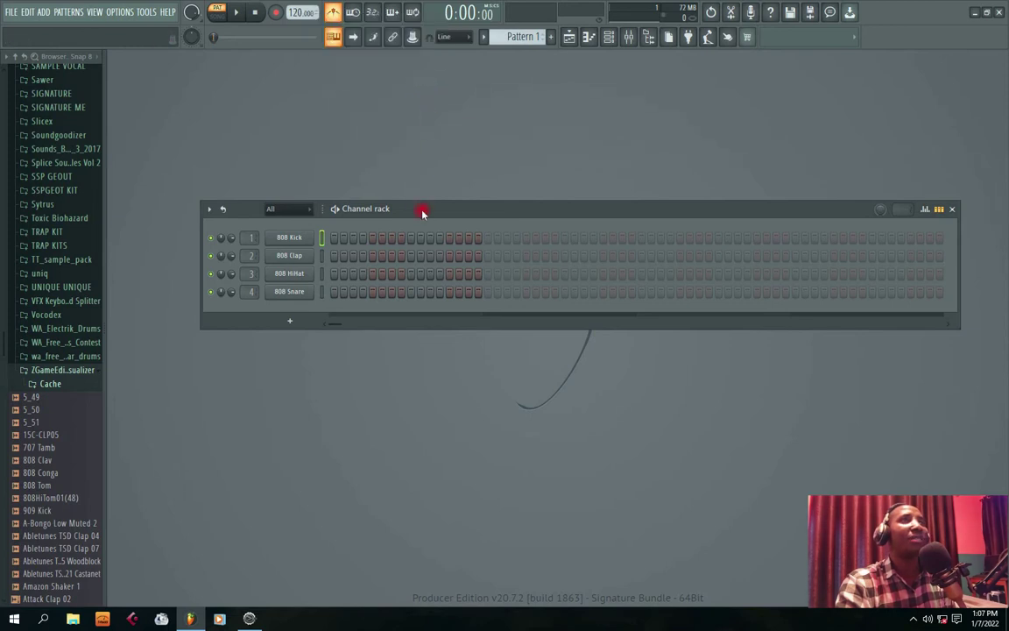
{"action": "left_click_drag", "start_coordinate": [422, 213], "coordinate": [416, 178]}
{"action": "left_click", "coordinate": [236, 12]}
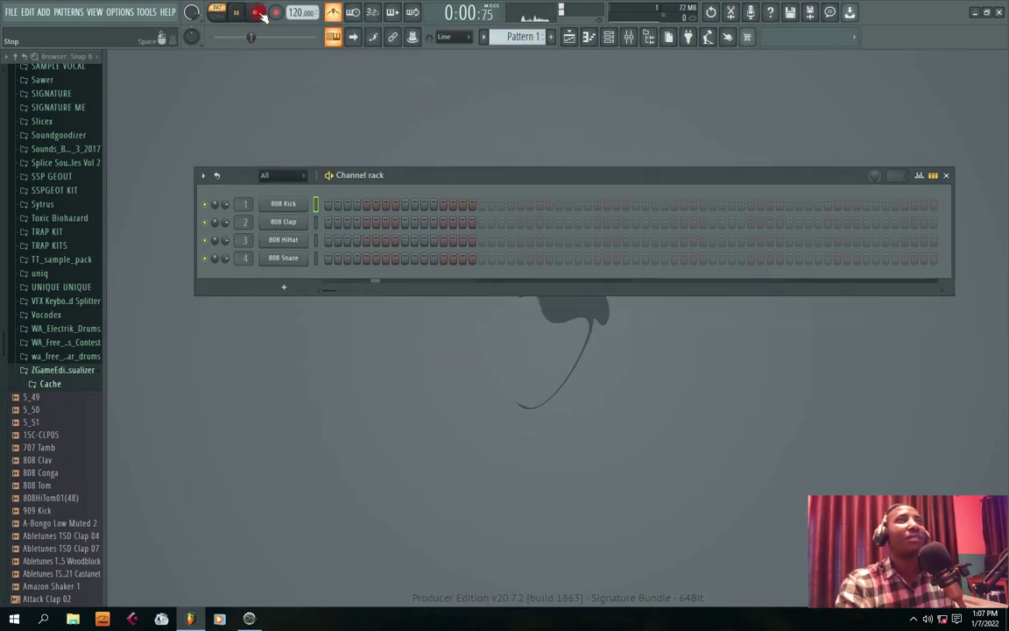
{"action": "left_click", "coordinate": [258, 13]}
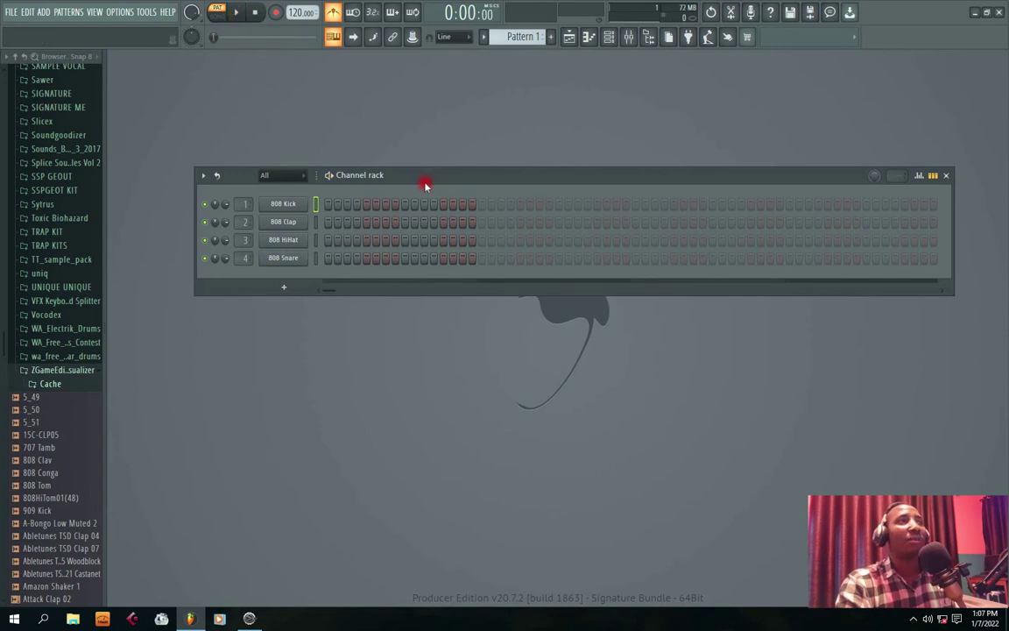
{"action": "left_click_drag", "start_coordinate": [424, 186], "coordinate": [424, 174]}
Open the Lex Luger Drum Kit folder inside AMAPIONO KITS in the sample browser
{"action": "scroll", "coordinate": [70, 271], "scroll_direction": "down", "scroll_amount": 5}
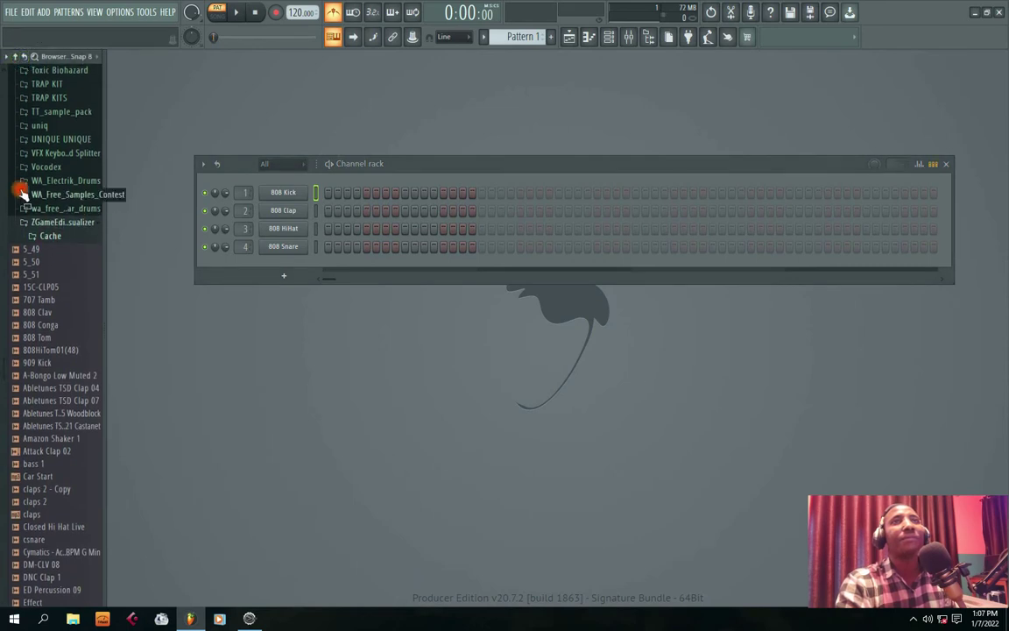
{"action": "left_click", "coordinate": [7, 55]}
{"action": "left_click", "coordinate": [43, 404]}
{"action": "scroll", "coordinate": [70, 390], "scroll_direction": "down", "scroll_amount": 10}
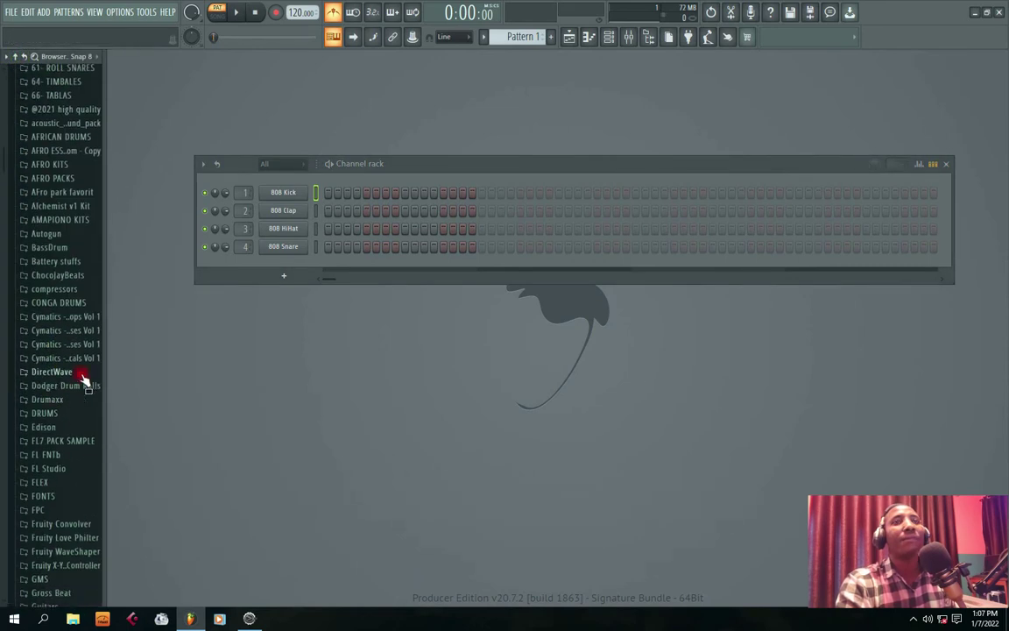
{"action": "scroll", "coordinate": [66, 290], "scroll_direction": "down", "scroll_amount": 3}
{"action": "left_click", "coordinate": [60, 143]}
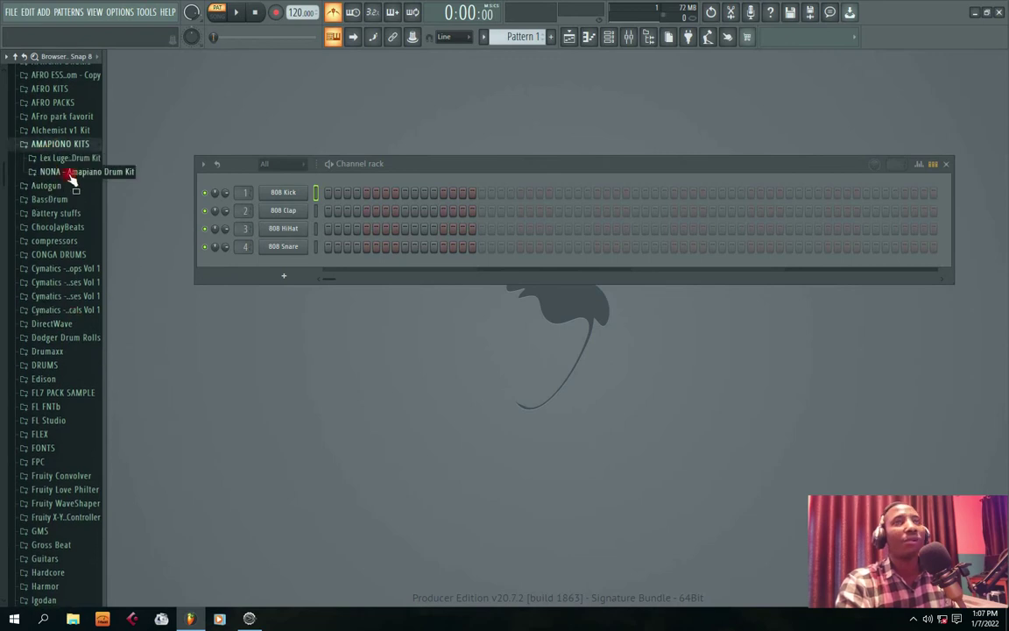
{"action": "left_click", "coordinate": [66, 159]}
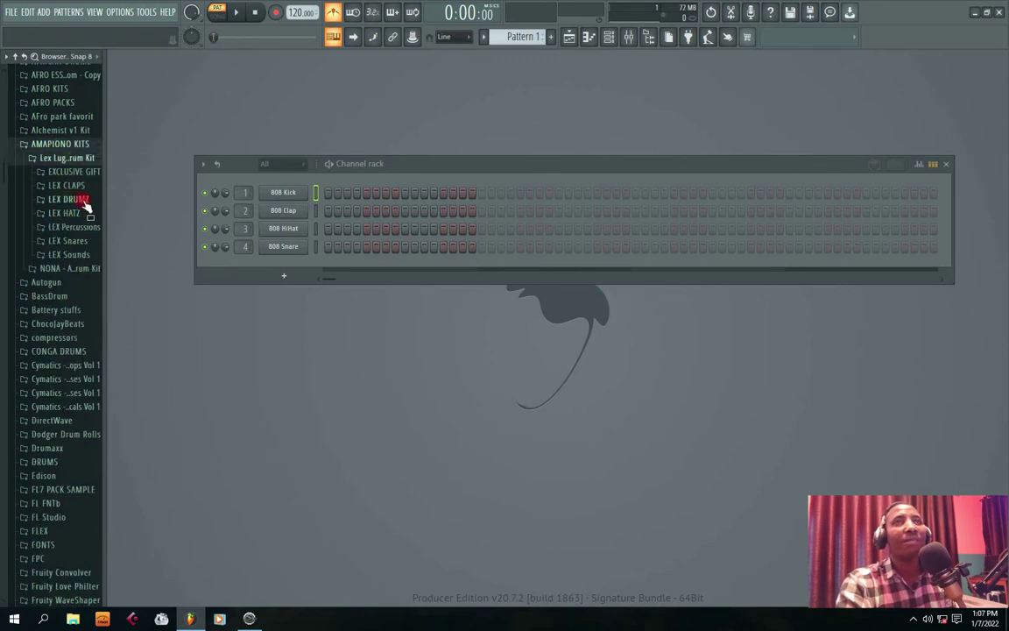
Replace the 808 Kick channel with LEX HEAVY Kick LV1 from LEX DRUMZ and add LEX HEAVY Kick LV2 as a channel below it
{"action": "left_click", "coordinate": [83, 201]}
{"action": "left_click", "coordinate": [53, 227]}
{"action": "left_click", "coordinate": [58, 239]}
{"action": "left_click", "coordinate": [59, 253]}
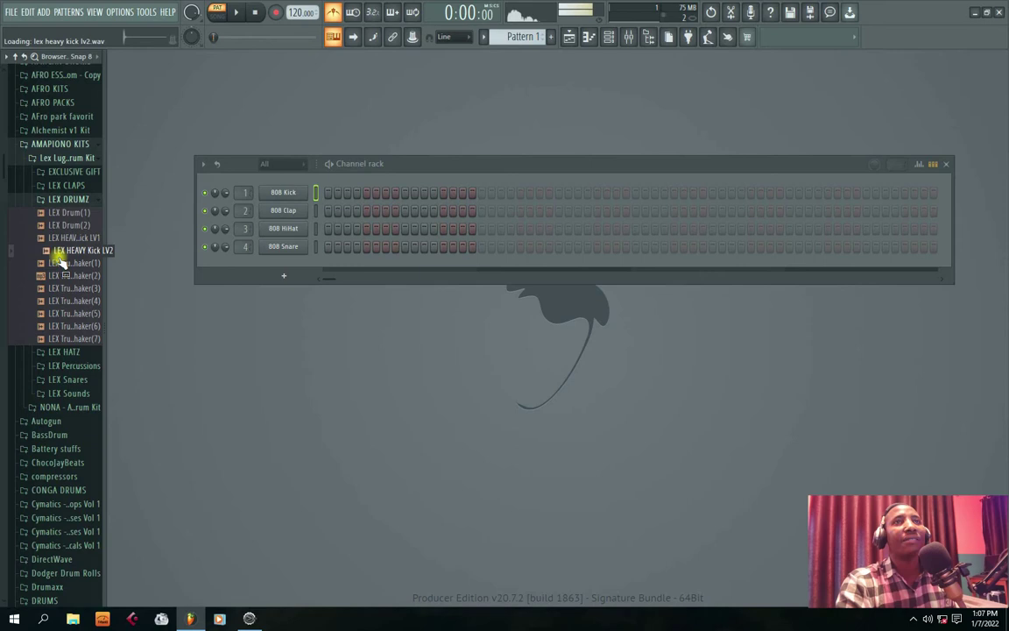
{"action": "left_click", "coordinate": [60, 239]}
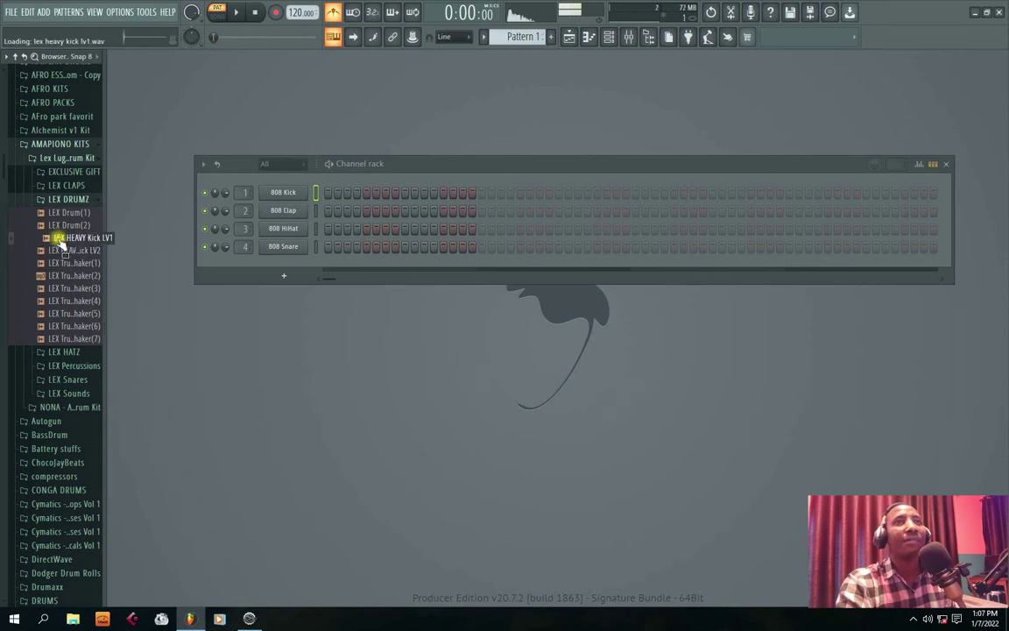
{"action": "left_click_drag", "start_coordinate": [63, 238], "coordinate": [286, 194]}
{"action": "left_click", "coordinate": [74, 251]}
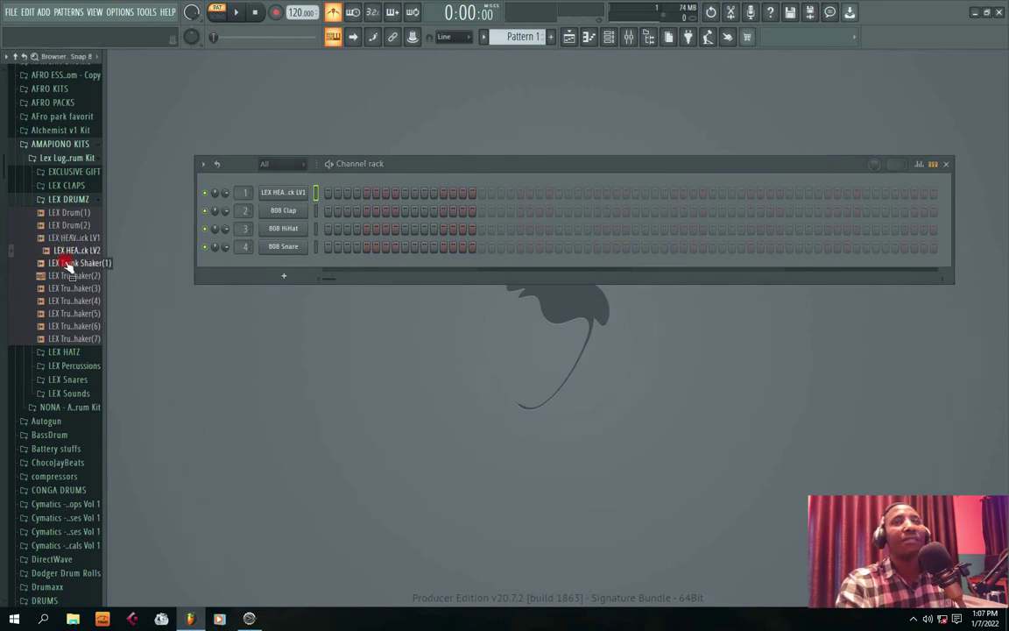
{"action": "left_click_drag", "start_coordinate": [66, 253], "coordinate": [212, 204]}
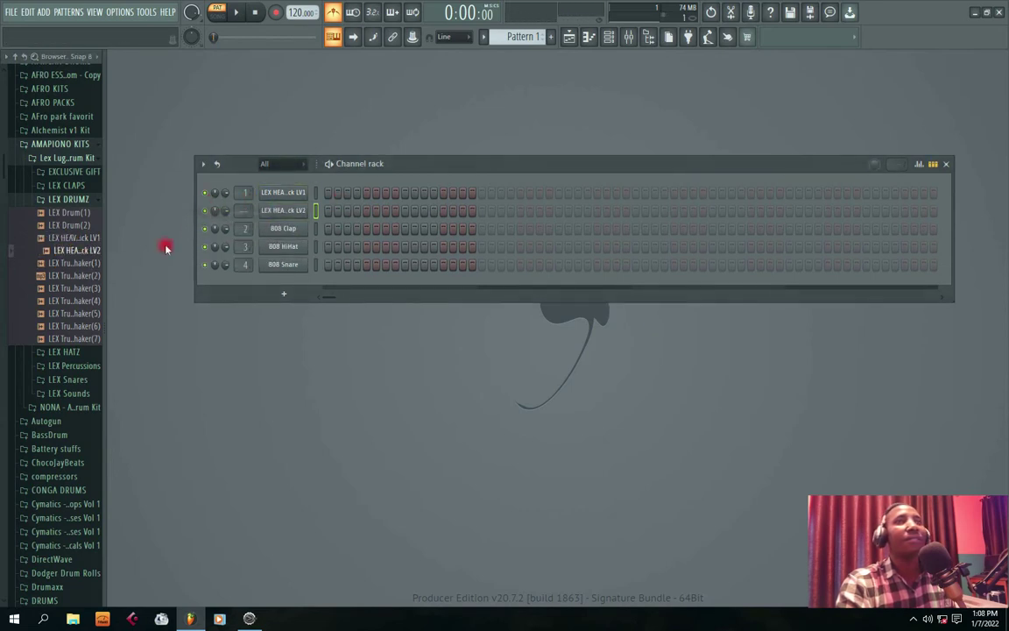
Audition several trunk shaker samples in LEX DRUMZ and LEX Clap(1) in LEX CLAPS
{"action": "left_click", "coordinate": [73, 288]}
{"action": "left_click", "coordinate": [74, 314]}
{"action": "left_click", "coordinate": [75, 287]}
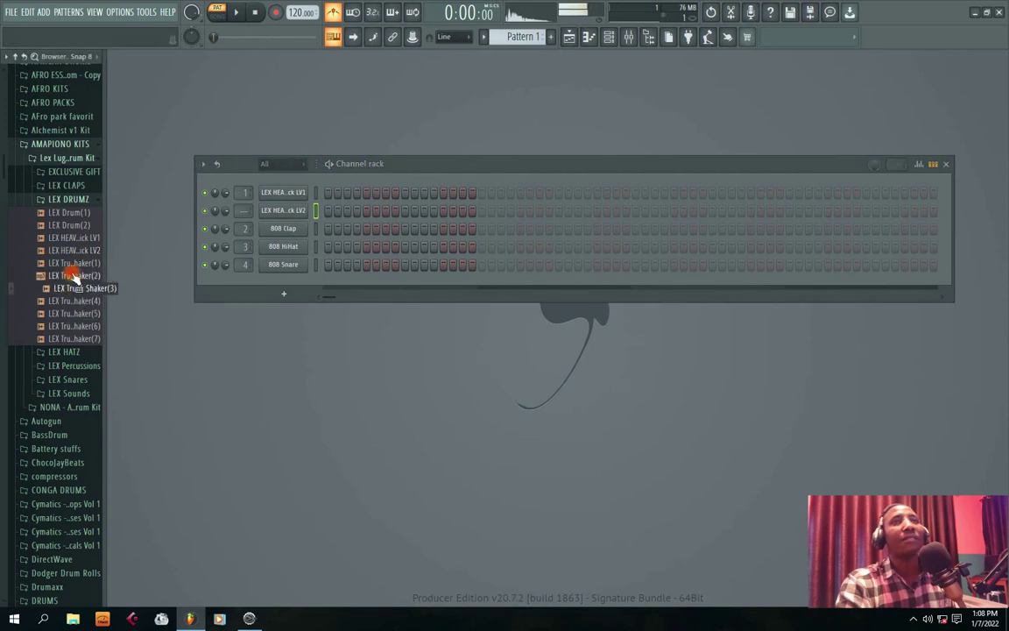
{"action": "left_click", "coordinate": [67, 199]}
{"action": "left_click", "coordinate": [67, 185]}
{"action": "left_click", "coordinate": [70, 211]}
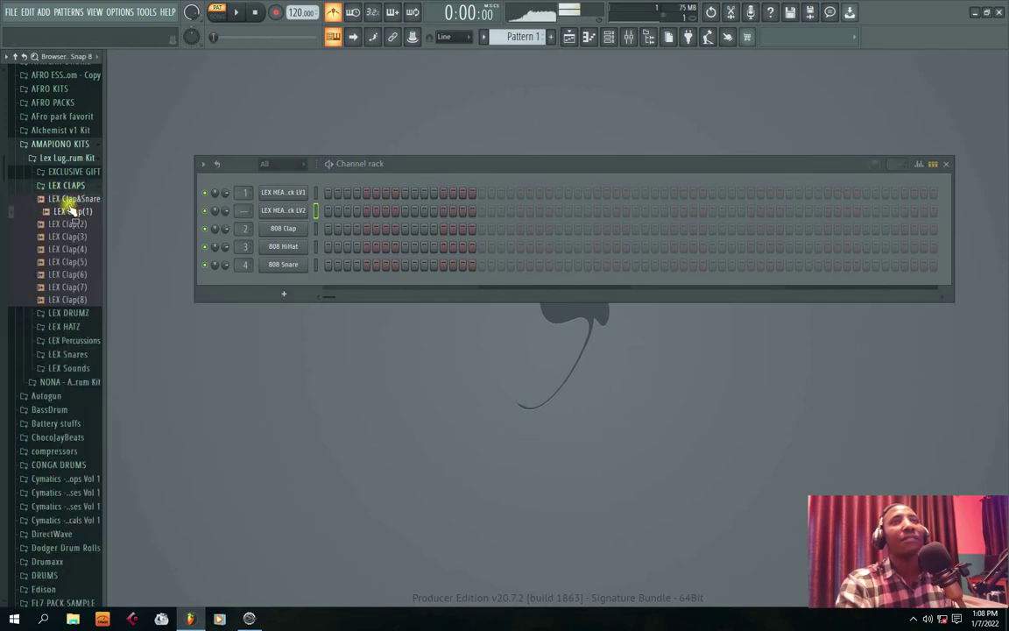
{"action": "left_click", "coordinate": [66, 185]}
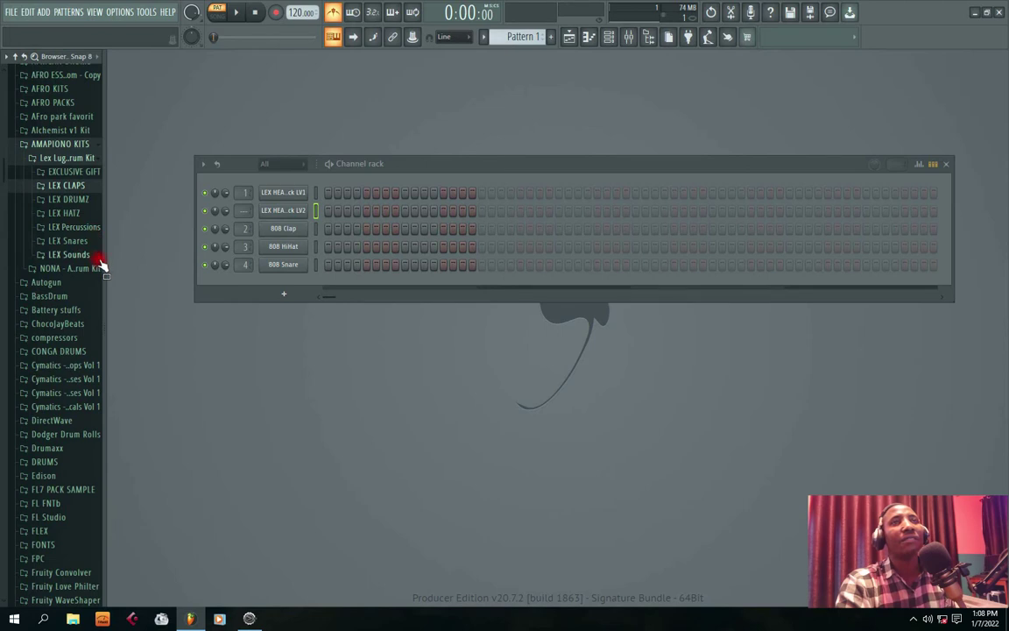
Widen the browser, audition the LEX Percussions samples and add LEX TRAP Crash(2) as a new channel below 808 Snare
{"action": "left_click_drag", "start_coordinate": [103, 266], "coordinate": [134, 264]}
{"action": "left_click", "coordinate": [77, 226]}
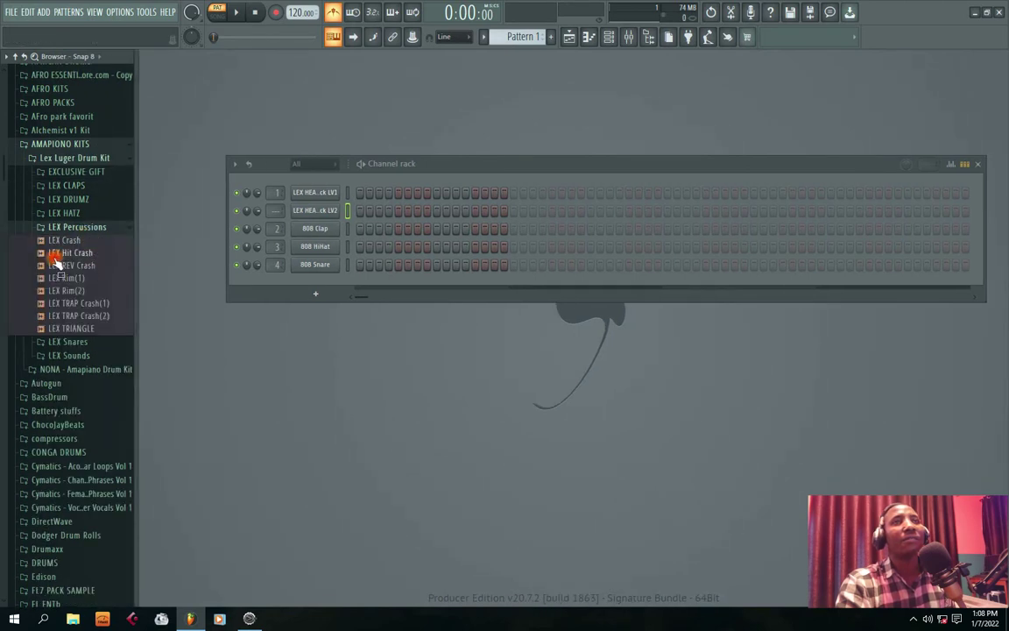
{"action": "left_click", "coordinate": [68, 278]}
{"action": "left_click", "coordinate": [69, 290]}
{"action": "left_click", "coordinate": [69, 303]}
{"action": "left_click", "coordinate": [68, 328]}
{"action": "left_click", "coordinate": [69, 316]}
{"action": "left_click_drag", "start_coordinate": [69, 323], "coordinate": [315, 282]}
Audition the rim and crash samples in LEX Percussions and collapse the folder
{"action": "left_click_drag", "start_coordinate": [70, 291], "coordinate": [69, 282]}
{"action": "left_click", "coordinate": [69, 280]}
{"action": "left_click", "coordinate": [68, 266]}
{"action": "left_click", "coordinate": [66, 255]}
{"action": "left_click", "coordinate": [70, 242]}
{"action": "left_click", "coordinate": [81, 231]}
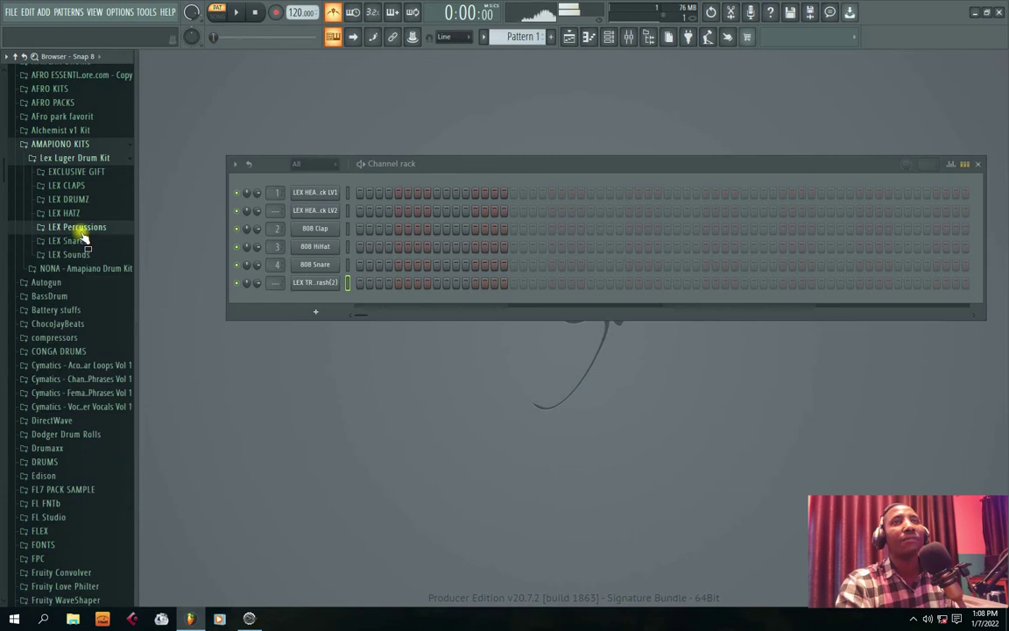
Audition samples in the LEX Snares folder and collapse it
{"action": "left_click", "coordinate": [69, 241]}
{"action": "left_click", "coordinate": [70, 279]}
{"action": "left_click", "coordinate": [71, 292]}
{"action": "left_click", "coordinate": [70, 304]}
{"action": "left_click", "coordinate": [70, 255]}
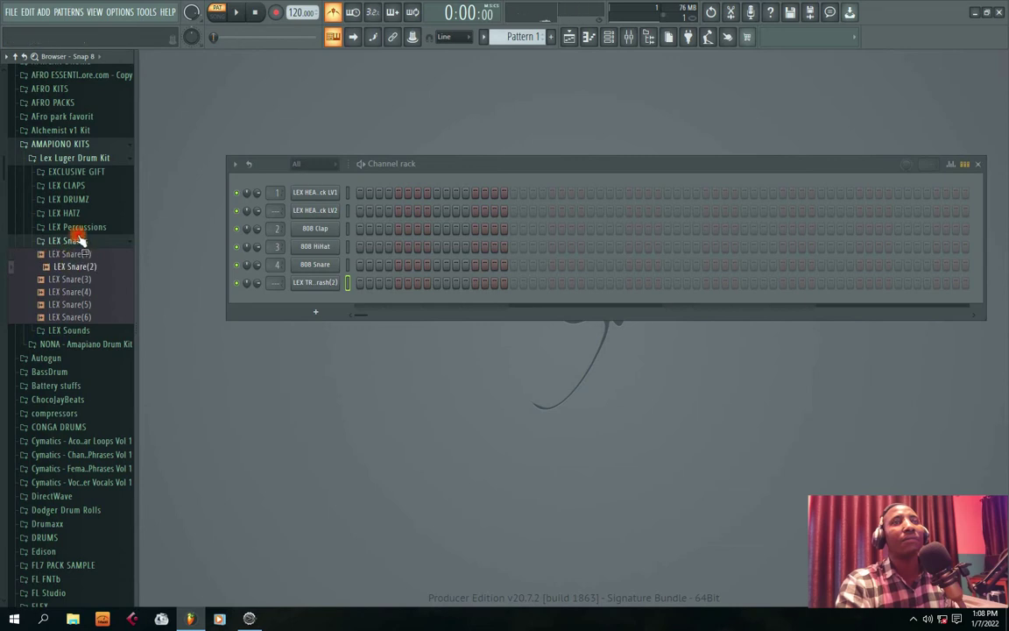
{"action": "left_click", "coordinate": [70, 241]}
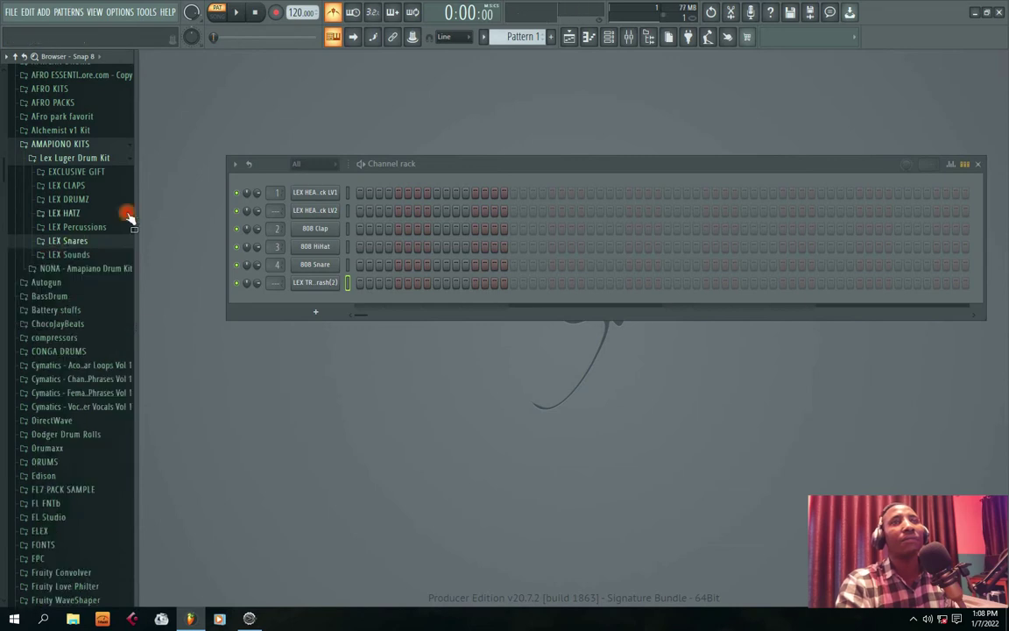
Open the NONA - Amapiano Drum Kit folder and audition the samples in its Perc folder
{"action": "left_click", "coordinate": [132, 269]}
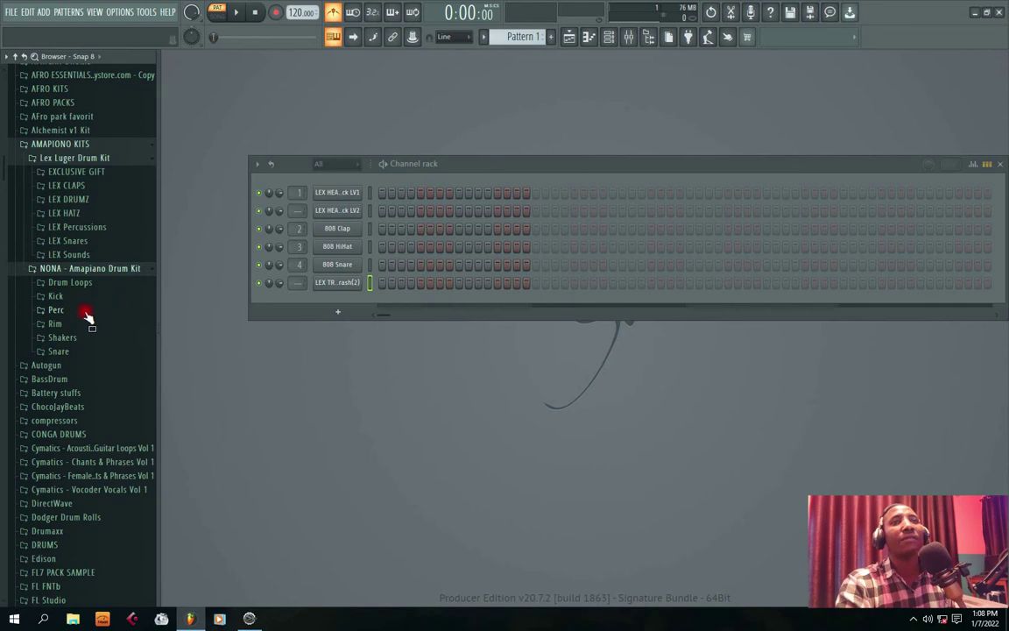
{"action": "left_click", "coordinate": [65, 311]}
{"action": "left_click", "coordinate": [71, 324]}
{"action": "left_click", "coordinate": [70, 337]}
{"action": "left_click", "coordinate": [70, 350]}
{"action": "left_click", "coordinate": [69, 362]}
{"action": "left_click", "coordinate": [74, 374]}
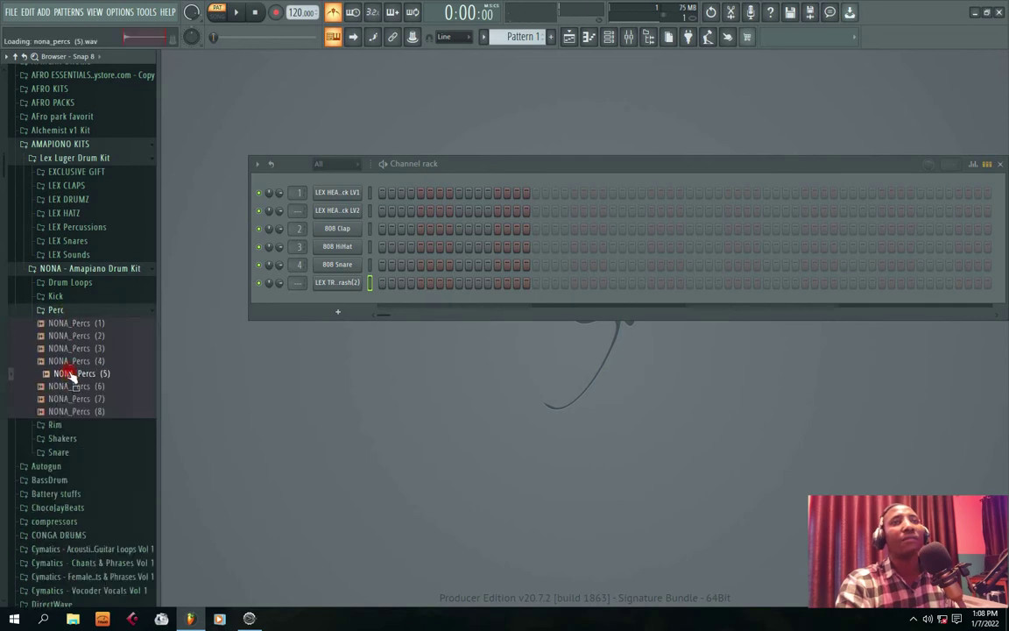
{"action": "left_click", "coordinate": [70, 387]}
{"action": "left_click", "coordinate": [72, 399]}
{"action": "left_click", "coordinate": [74, 411]}
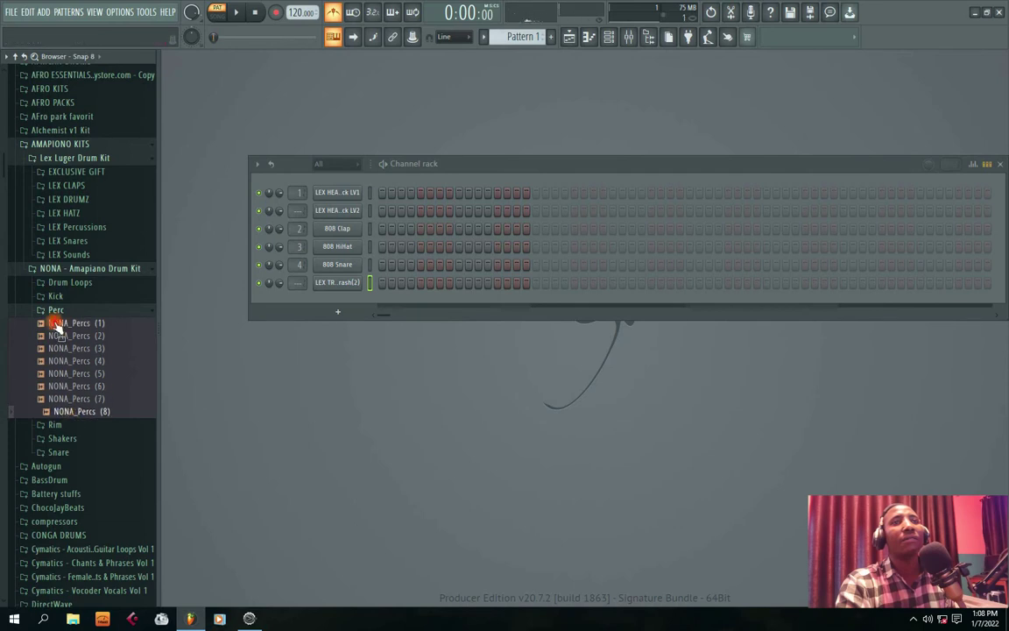
Audition the samples in the NONA kit's Rim folder and replace the 808 Clap channel with NONA Rims (4)
{"action": "left_click", "coordinate": [65, 311]}
{"action": "left_click", "coordinate": [61, 325]}
{"action": "left_click", "coordinate": [65, 338]}
{"action": "left_click", "coordinate": [67, 350]}
{"action": "left_click", "coordinate": [67, 361]}
{"action": "left_click", "coordinate": [67, 375]}
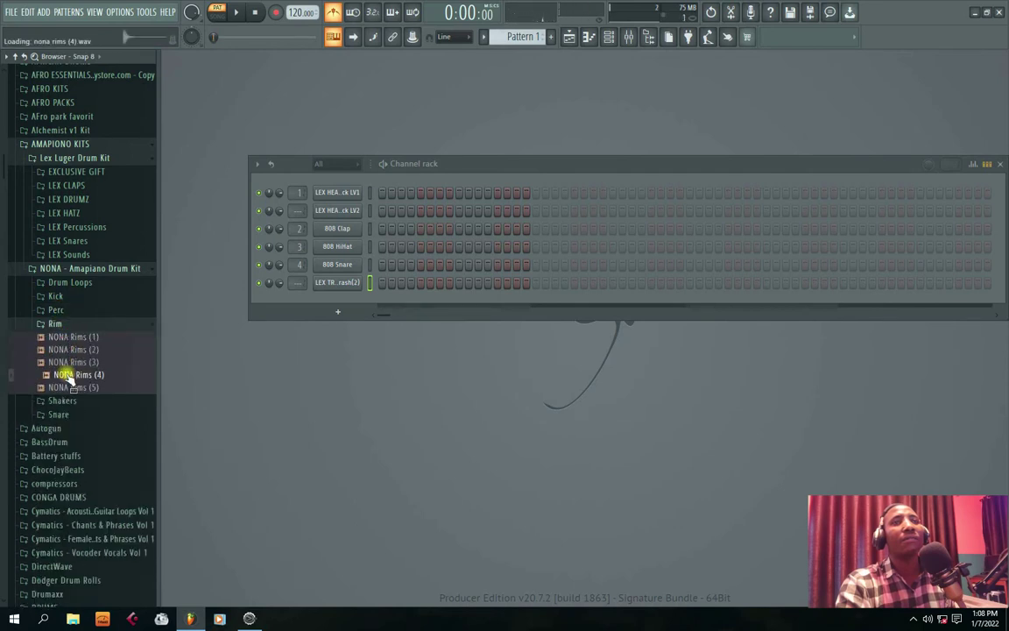
{"action": "left_click", "coordinate": [67, 388]}
{"action": "left_click", "coordinate": [65, 380]}
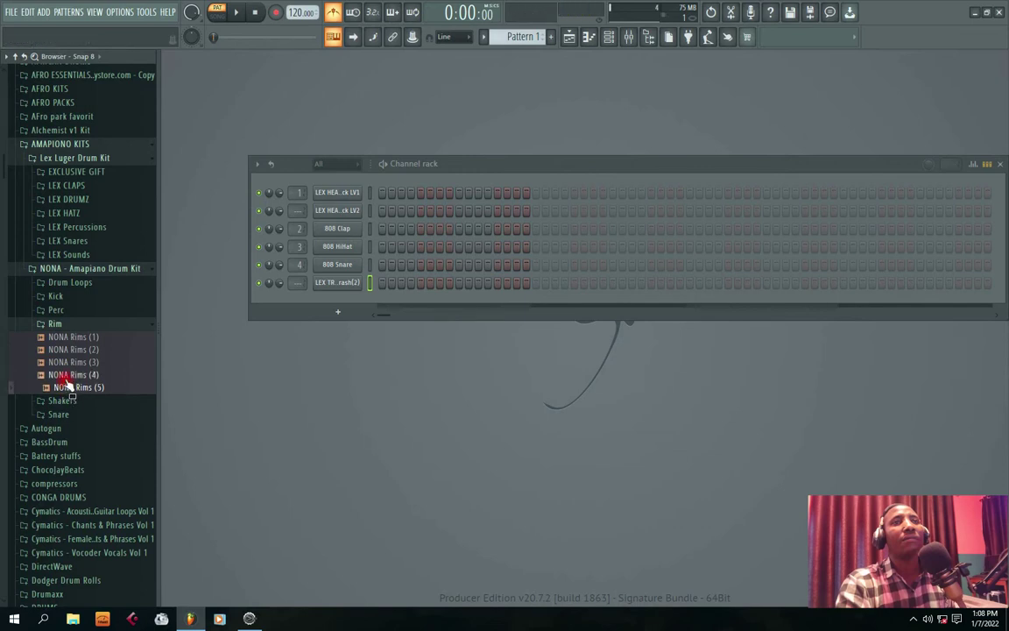
{"action": "left_click", "coordinate": [67, 362]}
{"action": "left_click", "coordinate": [67, 350]}
{"action": "left_click", "coordinate": [65, 338]}
{"action": "left_click", "coordinate": [66, 350]}
{"action": "left_click", "coordinate": [67, 362]}
{"action": "left_click", "coordinate": [68, 375]}
{"action": "left_click_drag", "start_coordinate": [69, 384], "coordinate": [338, 229]}
Narrow the Channel rack window and reposition it in the workspace
{"action": "left_click_drag", "start_coordinate": [455, 166], "coordinate": [415, 150]}
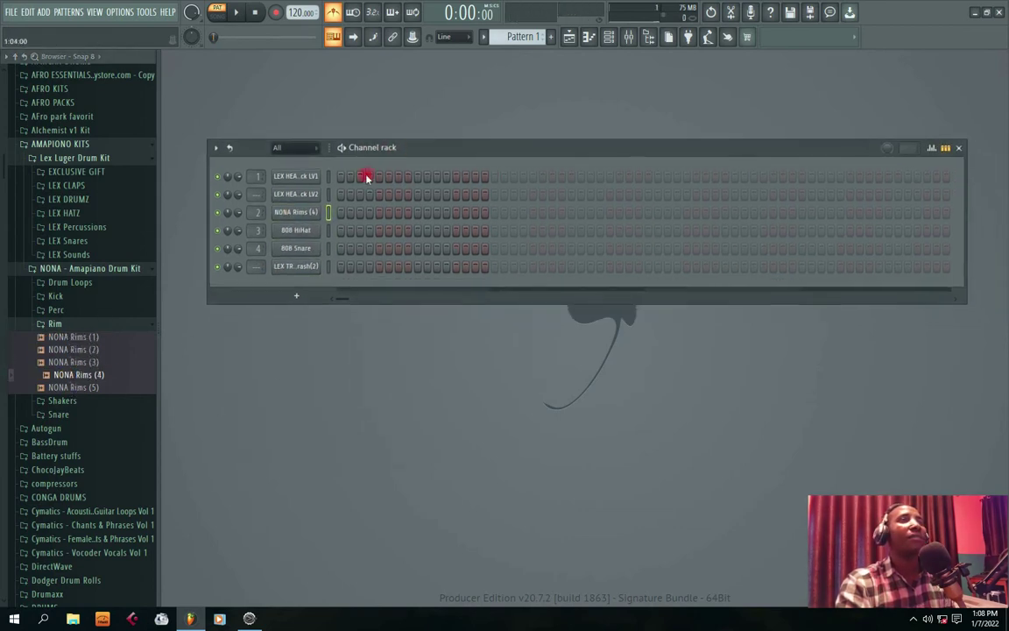
{"action": "left_click_drag", "start_coordinate": [966, 303], "coordinate": [860, 304]}
{"action": "left_click_drag", "start_coordinate": [426, 147], "coordinate": [450, 146]}
Place NONA Rims (4) hits on steps 1, 4, 7 and 10, playing the pattern to check the rhythm
{"action": "left_click", "coordinate": [361, 212]}
{"action": "key", "text": "space"}
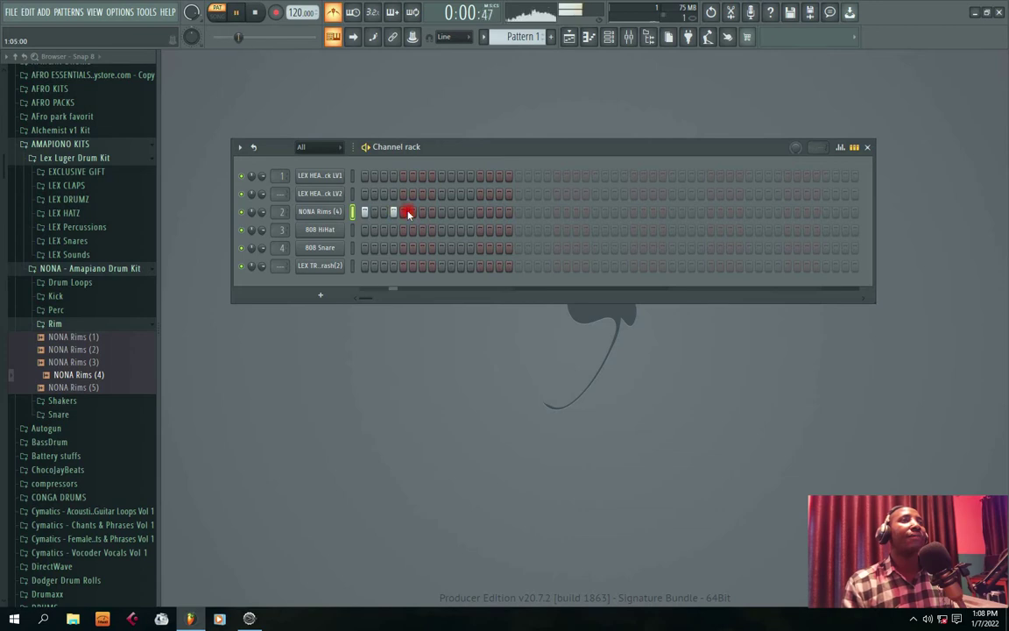
{"action": "key", "text": "space"}
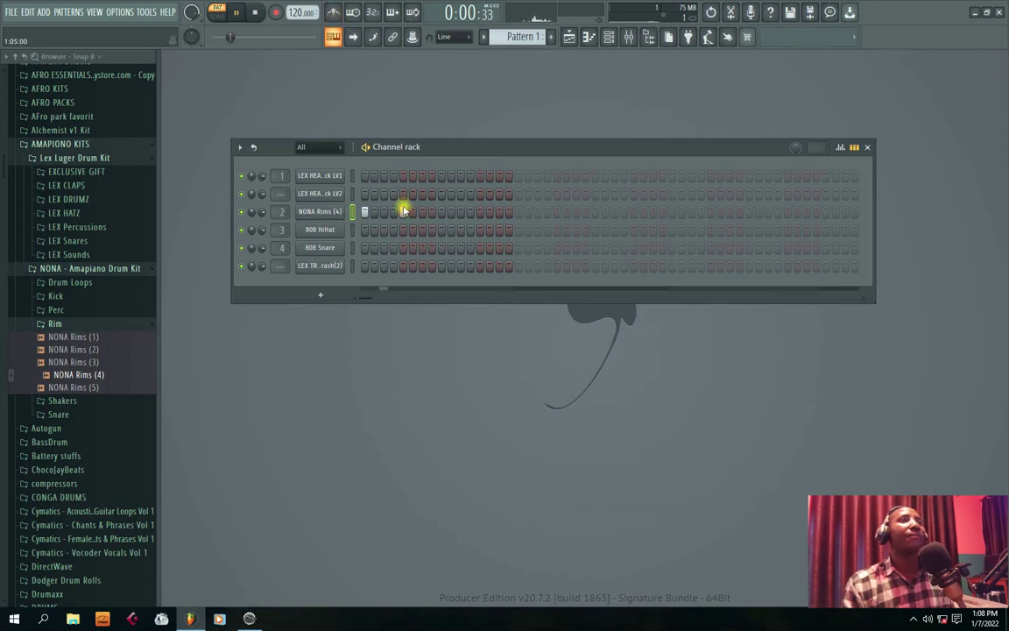
{"action": "key", "text": "space"}
{"action": "key", "text": "space"}
{"action": "left_click", "coordinate": [449, 212]}
{"action": "key", "text": "space"}
{"action": "key", "text": "space"}
{"action": "key", "text": "space"}
{"action": "key", "text": "space"}
Move the NONA Rims (4) hit on step 10 to step 11 and add another hit on step 14
{"action": "right_click", "coordinate": [453, 212]}
{"action": "left_click", "coordinate": [461, 213]}
{"action": "key", "text": "space"}
{"action": "left_click", "coordinate": [494, 214]}
Set the project tempo to 110 BPM and rearrange the Channel rack and browser layout
{"action": "left_click_drag", "start_coordinate": [429, 152], "coordinate": [436, 142]}
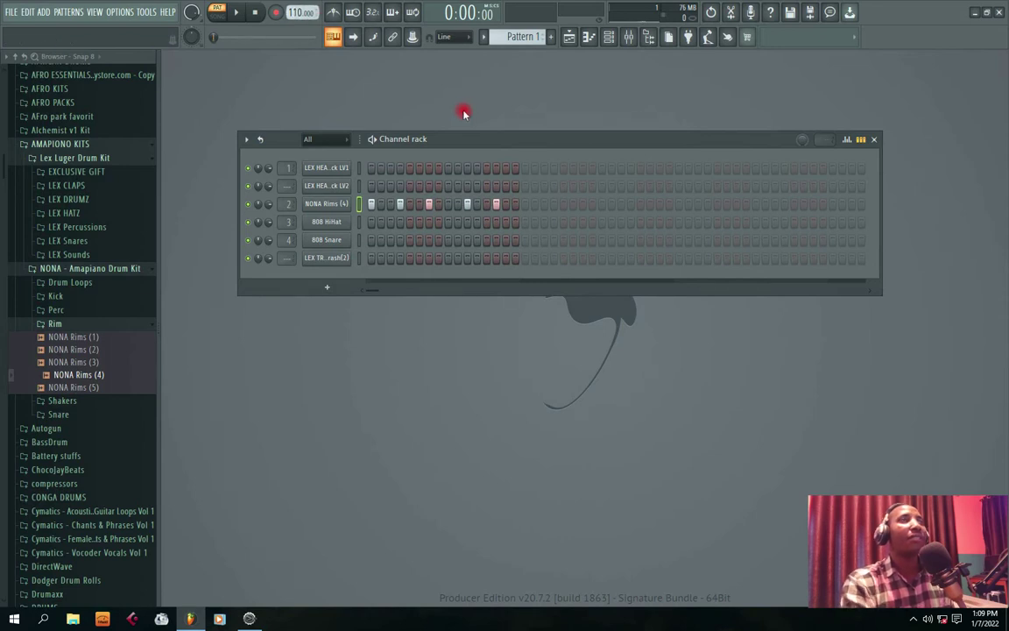
{"action": "left_click_drag", "start_coordinate": [460, 142], "coordinate": [458, 121]}
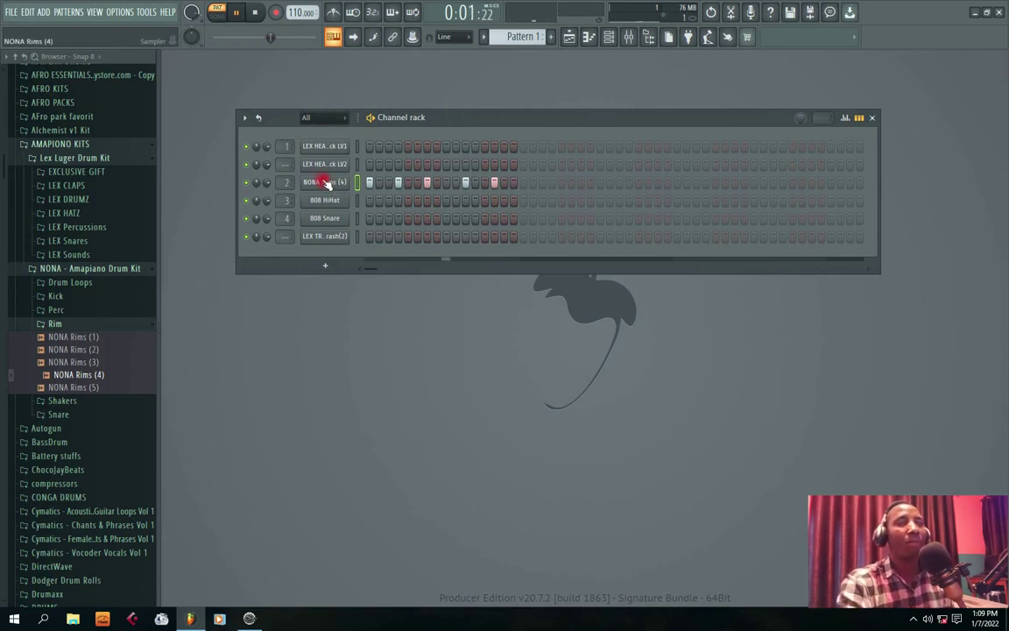
{"action": "left_click_drag", "start_coordinate": [448, 106], "coordinate": [477, 106]}
{"action": "left_click_drag", "start_coordinate": [160, 301], "coordinate": [149, 300]}
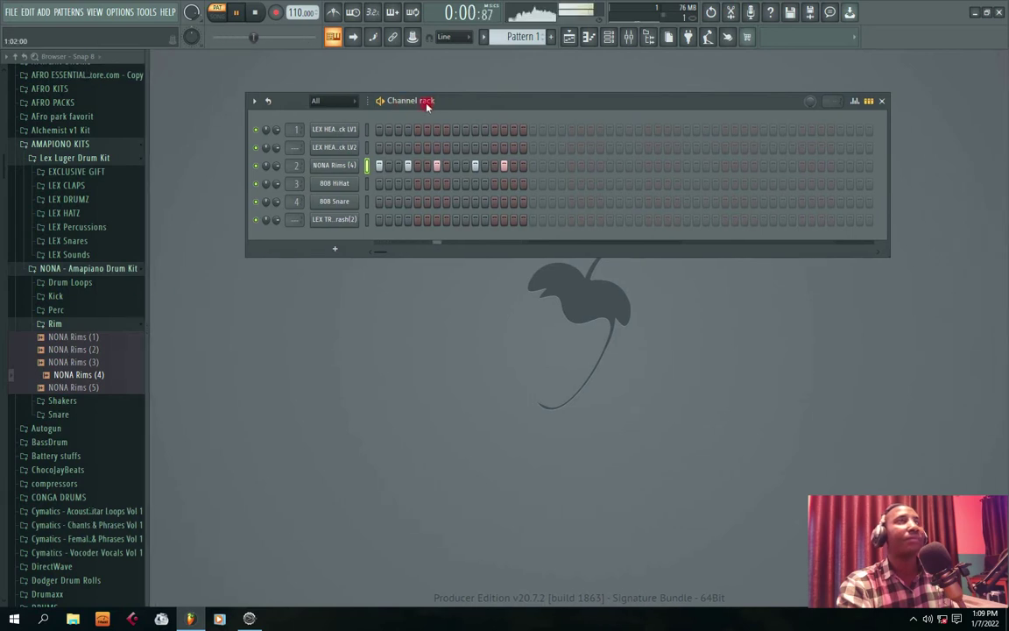
Place LEX HEAVY Kick LV1 hits on steps 1 and 13 and widen the Channel rack slightly
{"action": "left_click_drag", "start_coordinate": [394, 109], "coordinate": [374, 116]}
{"action": "left_click", "coordinate": [359, 136]}
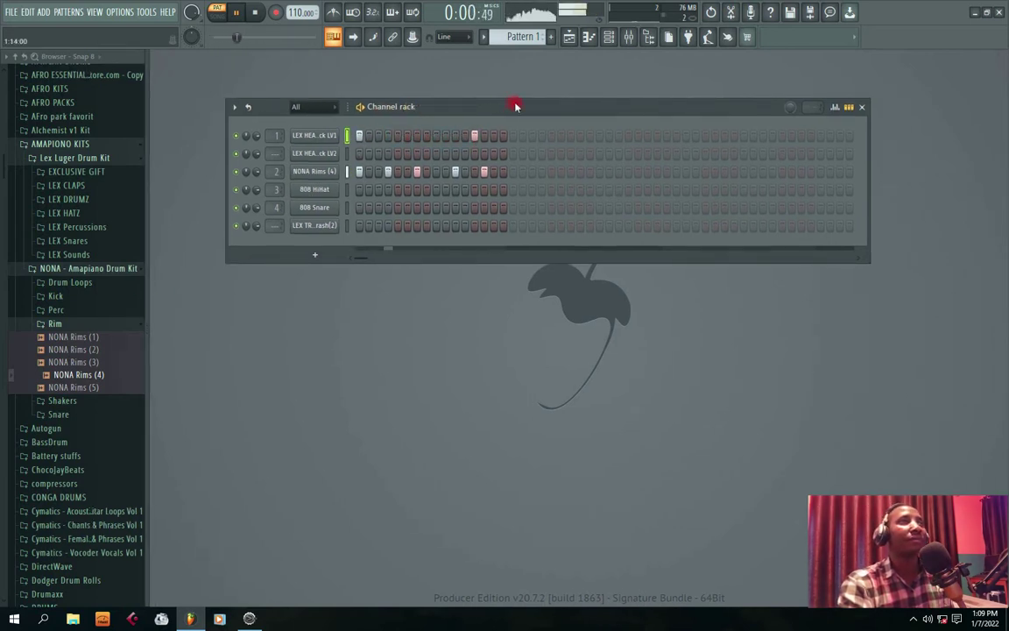
{"action": "left_click_drag", "start_coordinate": [869, 262], "coordinate": [908, 264]}
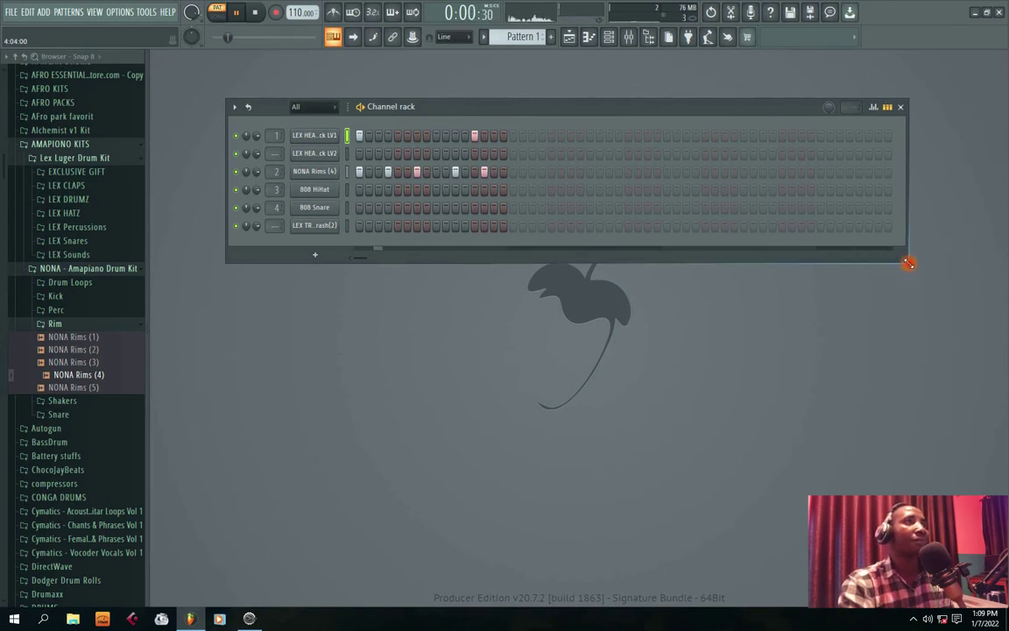
Narrow the browser and reposition the Channel rack while the pattern loops, ending with playback stopped
{"action": "left_click_drag", "start_coordinate": [579, 100], "coordinate": [543, 106]}
{"action": "left_click_drag", "start_coordinate": [462, 104], "coordinate": [482, 140]}
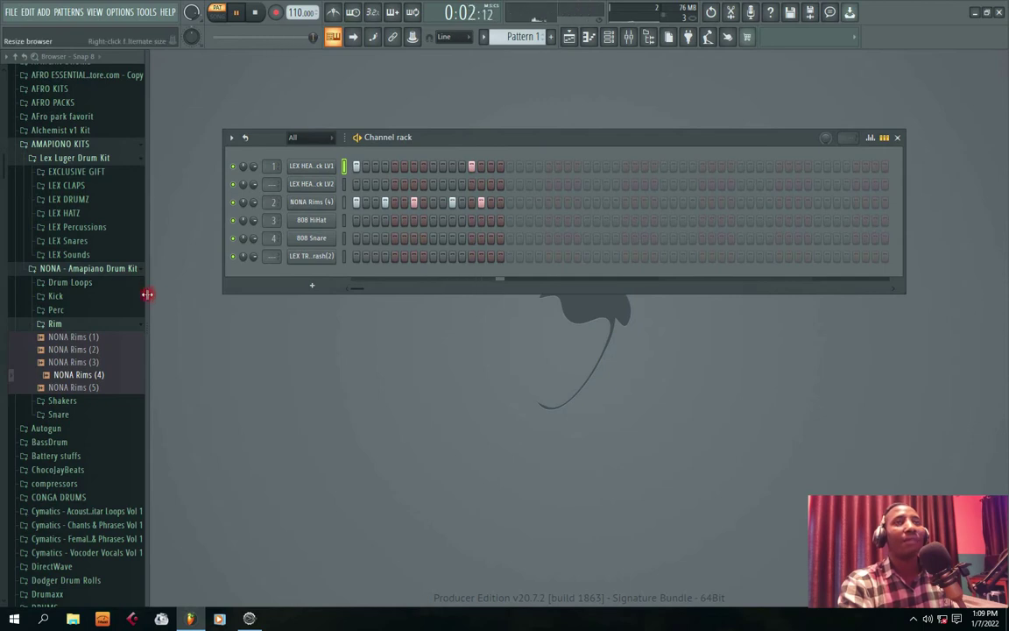
{"action": "left_click_drag", "start_coordinate": [149, 293], "coordinate": [139, 289]}
{"action": "left_click_drag", "start_coordinate": [437, 140], "coordinate": [446, 145]}
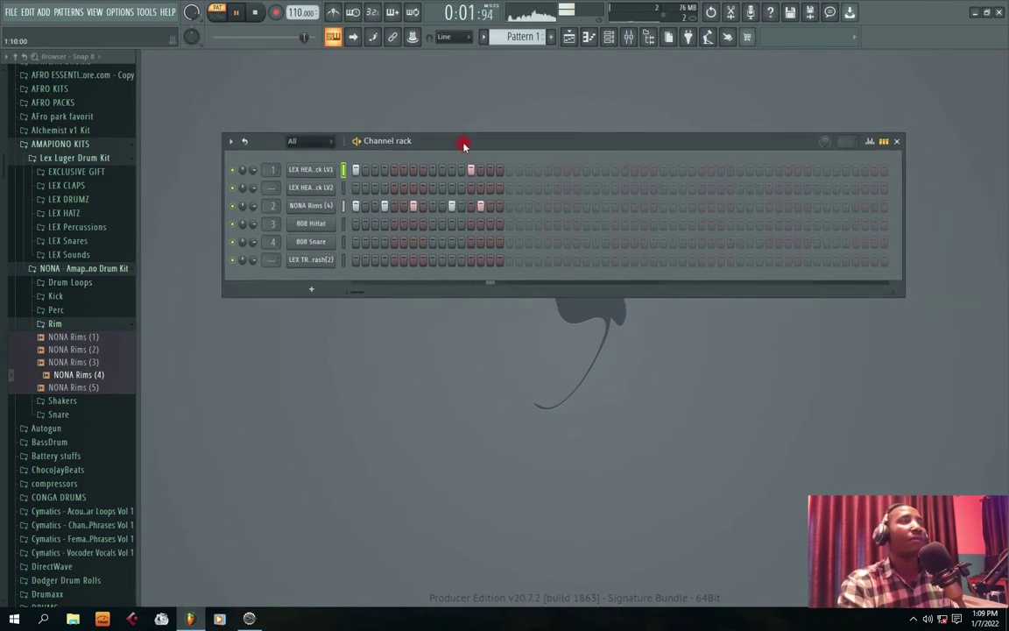
{"action": "left_click_drag", "start_coordinate": [377, 159], "coordinate": [431, 126]}
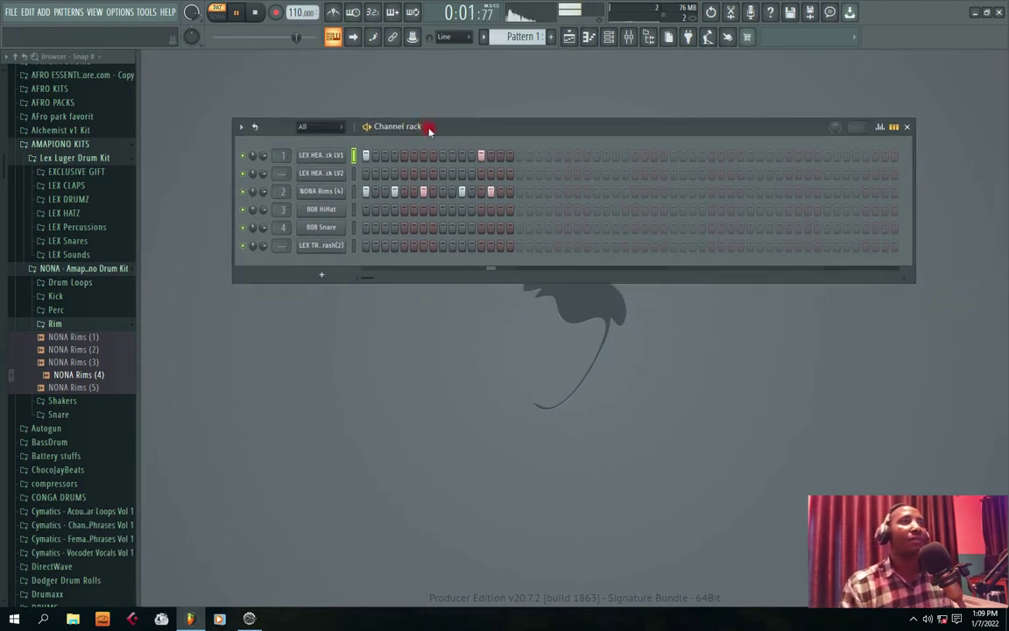
{"action": "key", "text": "space"}
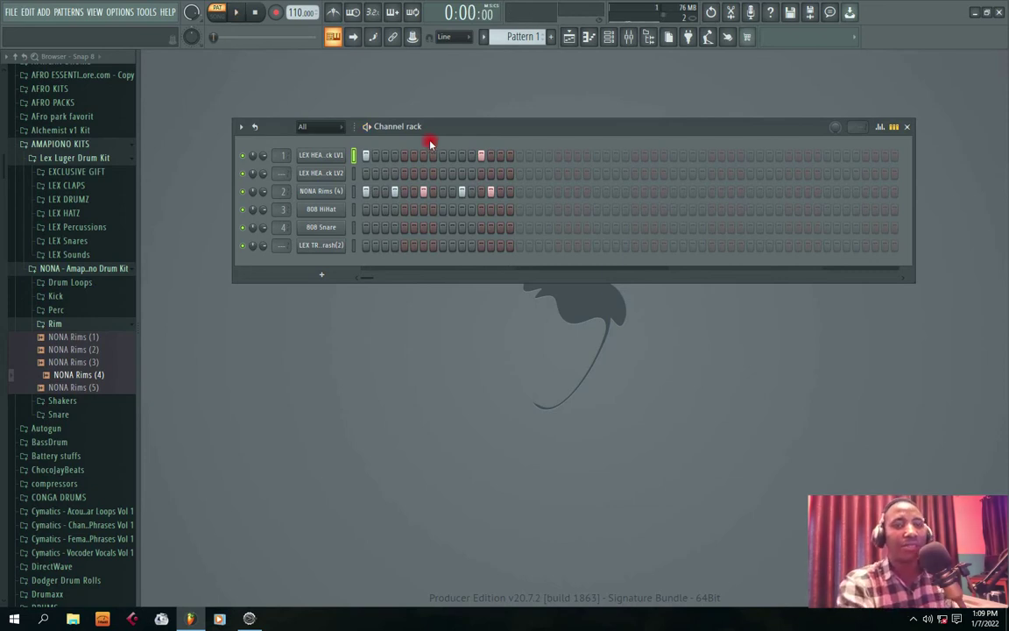
Lower the Channel rack, widen the browser and collapse the open AMAPIONO KITS folders and the whole browser structure
{"action": "left_click_drag", "start_coordinate": [464, 129], "coordinate": [467, 172]}
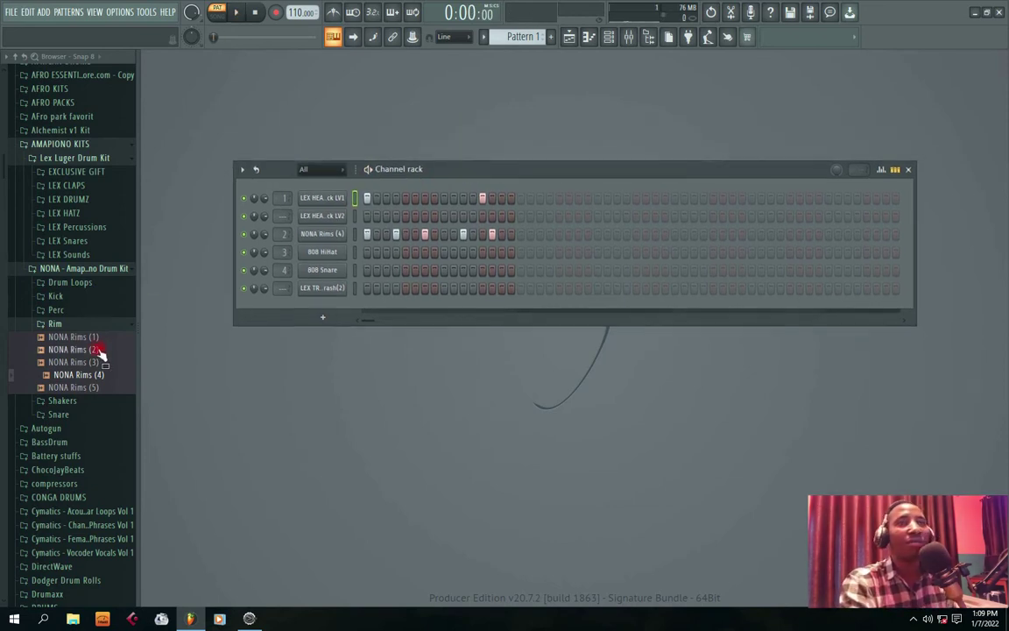
{"action": "left_click", "coordinate": [70, 326]}
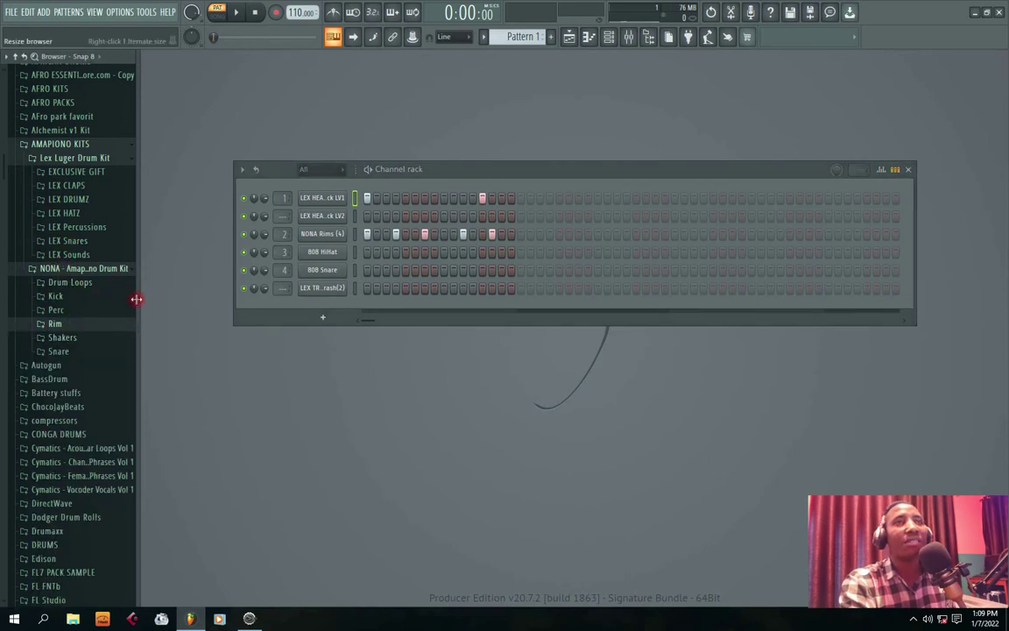
{"action": "left_click_drag", "start_coordinate": [136, 298], "coordinate": [186, 298]}
{"action": "scroll", "coordinate": [147, 302], "scroll_direction": "down", "scroll_amount": 5}
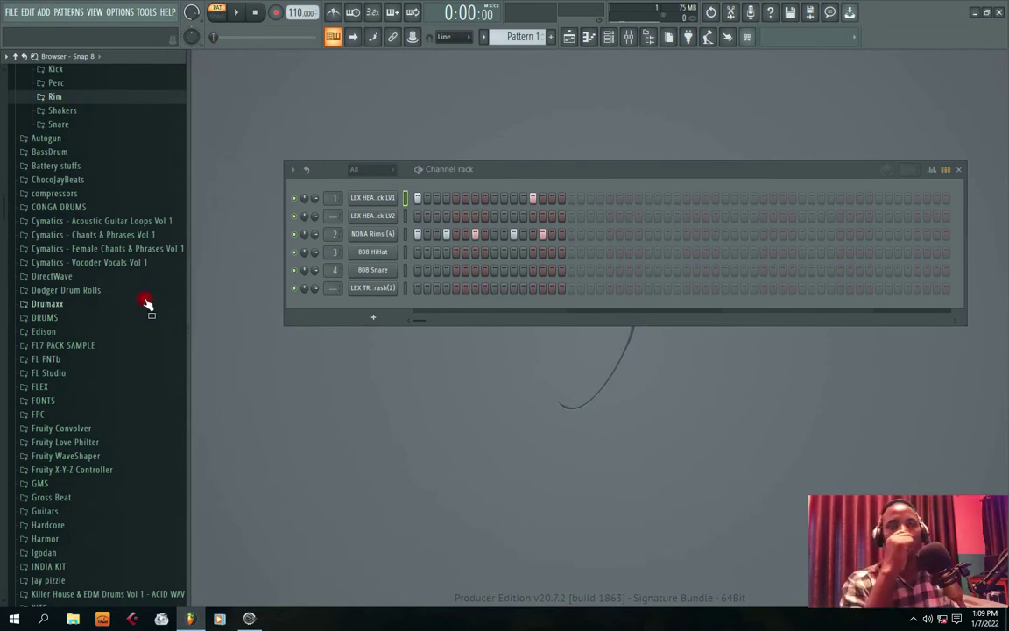
{"action": "scroll", "coordinate": [146, 249], "scroll_direction": "up", "scroll_amount": 5}
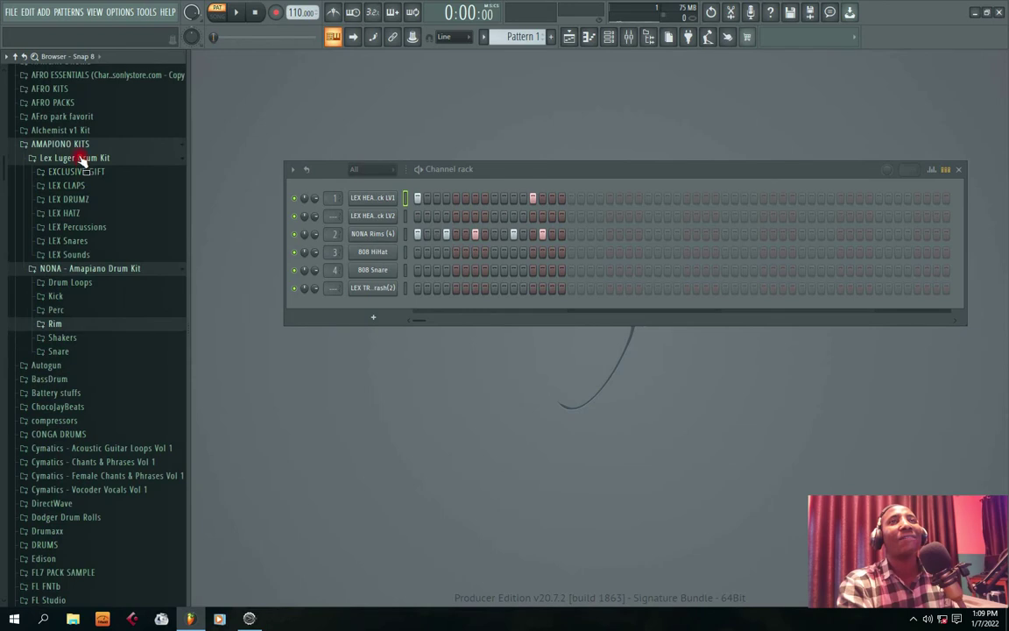
{"action": "left_click", "coordinate": [80, 158]}
{"action": "left_click", "coordinate": [65, 146]}
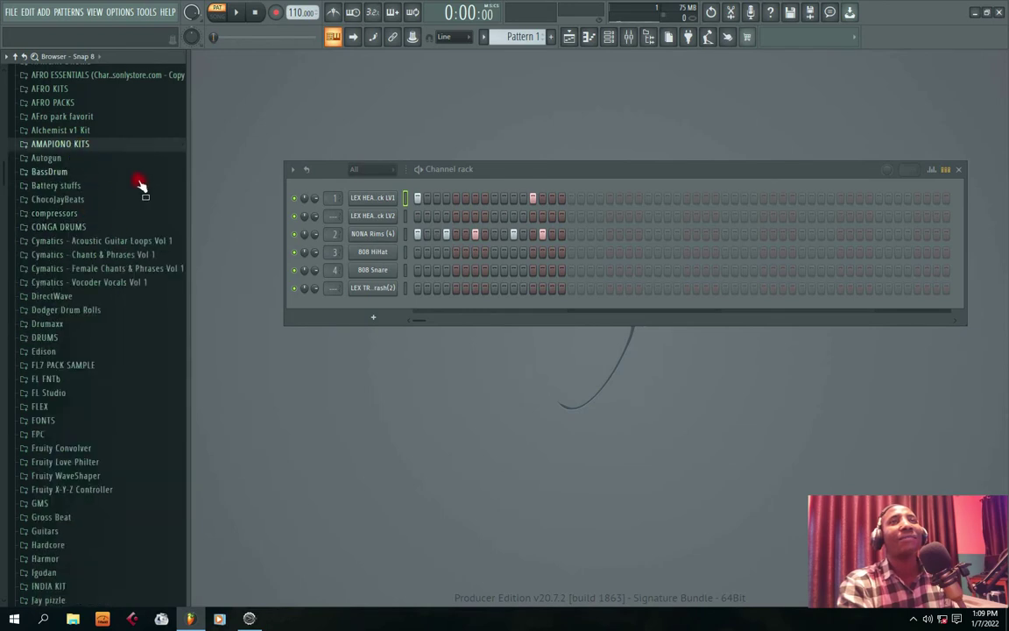
{"action": "left_click", "coordinate": [25, 57]}
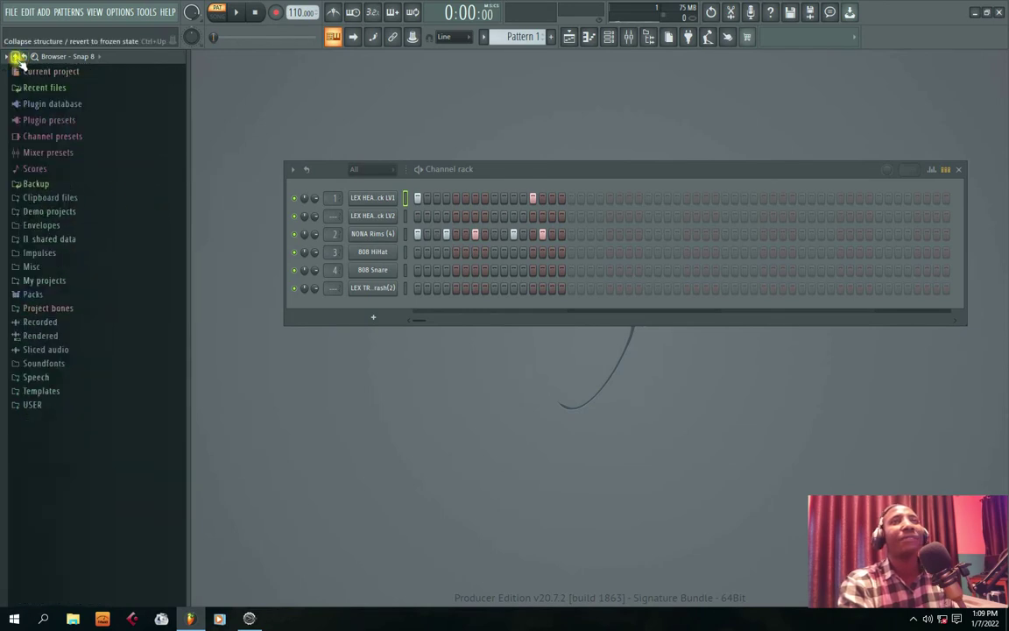
Open the Jeb Go To ShakerLupes folder inside USER > AFRO PACKS in the browser
{"action": "left_click", "coordinate": [40, 401]}
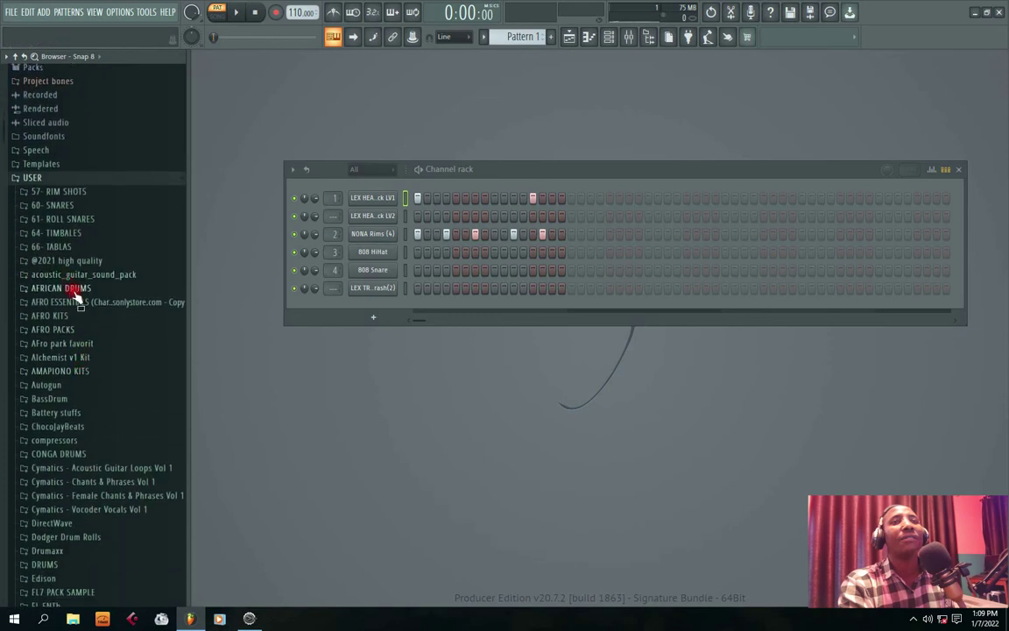
{"action": "left_click", "coordinate": [68, 330]}
{"action": "scroll", "coordinate": [101, 324], "scroll_direction": "down", "scroll_amount": 2}
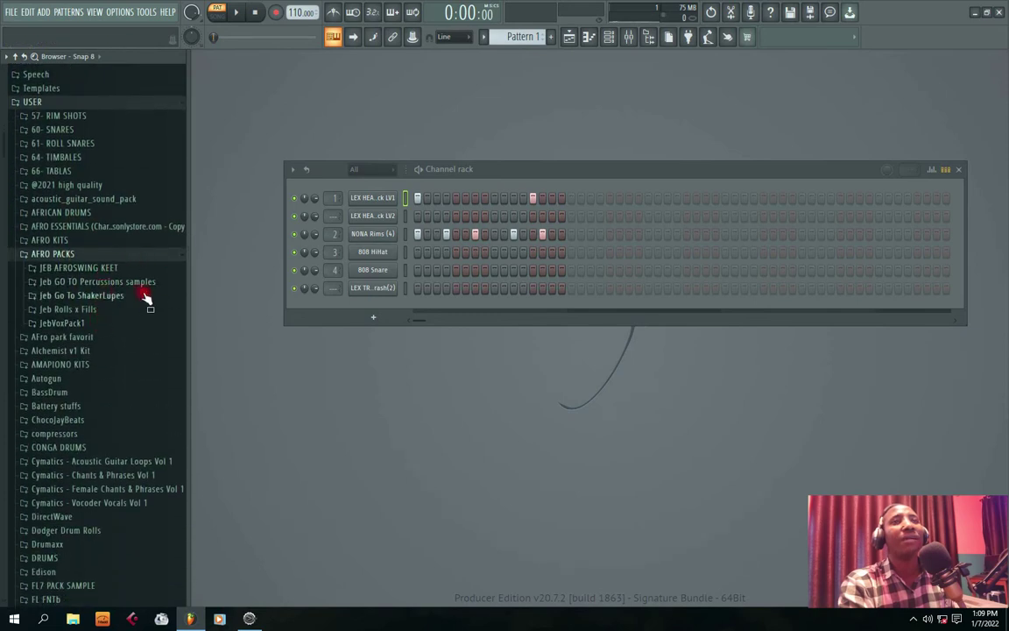
{"action": "left_click", "coordinate": [112, 299]}
Audition the African Shekere, Shaker, Salsaedo Chekere and Schlagwerk loops in the Jeb Go To ShakerLupes folder
{"action": "left_click", "coordinate": [83, 300]}
{"action": "left_click", "coordinate": [77, 312]}
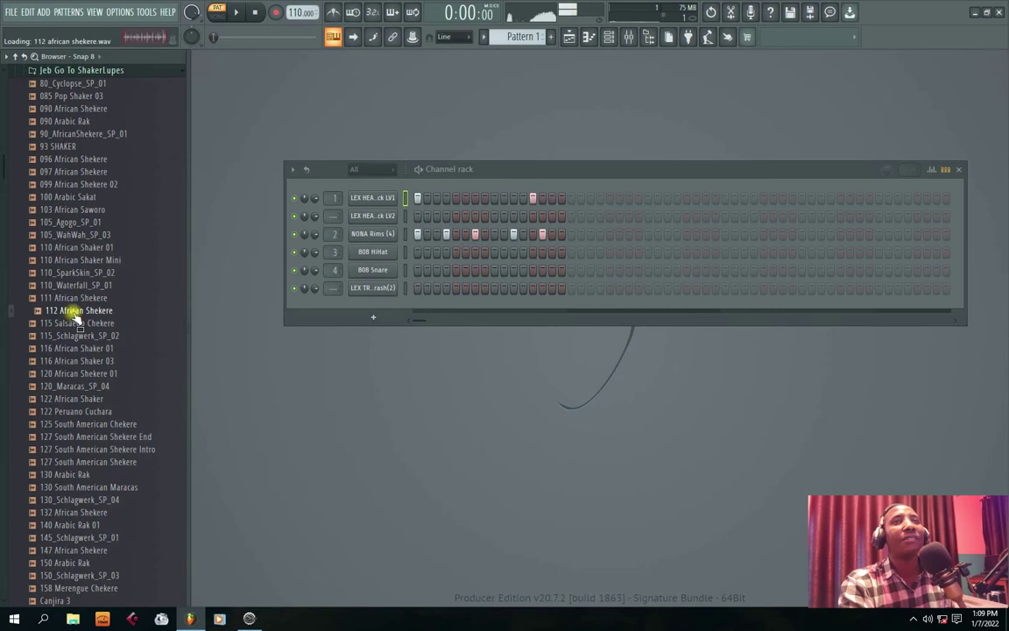
{"action": "left_click", "coordinate": [69, 288]}
{"action": "left_click", "coordinate": [65, 274]}
{"action": "left_click", "coordinate": [67, 250]}
{"action": "left_click", "coordinate": [68, 261]}
{"action": "left_click", "coordinate": [65, 249]}
{"action": "left_click", "coordinate": [66, 238]}
{"action": "left_click", "coordinate": [61, 211]}
{"action": "left_click", "coordinate": [58, 223]}
{"action": "left_click", "coordinate": [62, 186]}
{"action": "left_click", "coordinate": [65, 171]}
{"action": "left_click", "coordinate": [64, 159]}
{"action": "left_click", "coordinate": [63, 146]}
{"action": "left_click", "coordinate": [66, 134]}
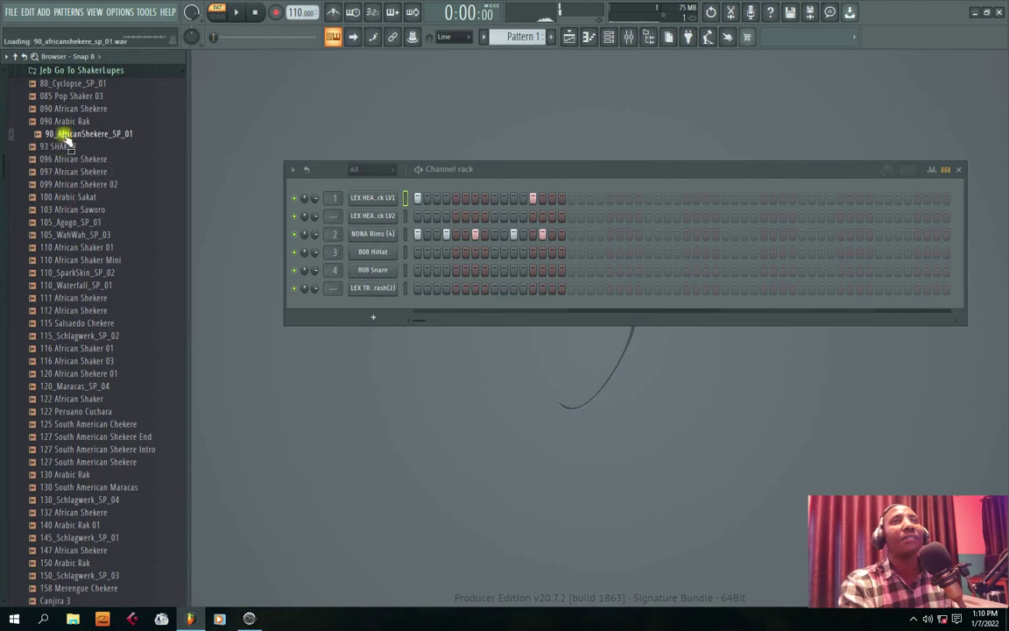
{"action": "left_click", "coordinate": [65, 159]}
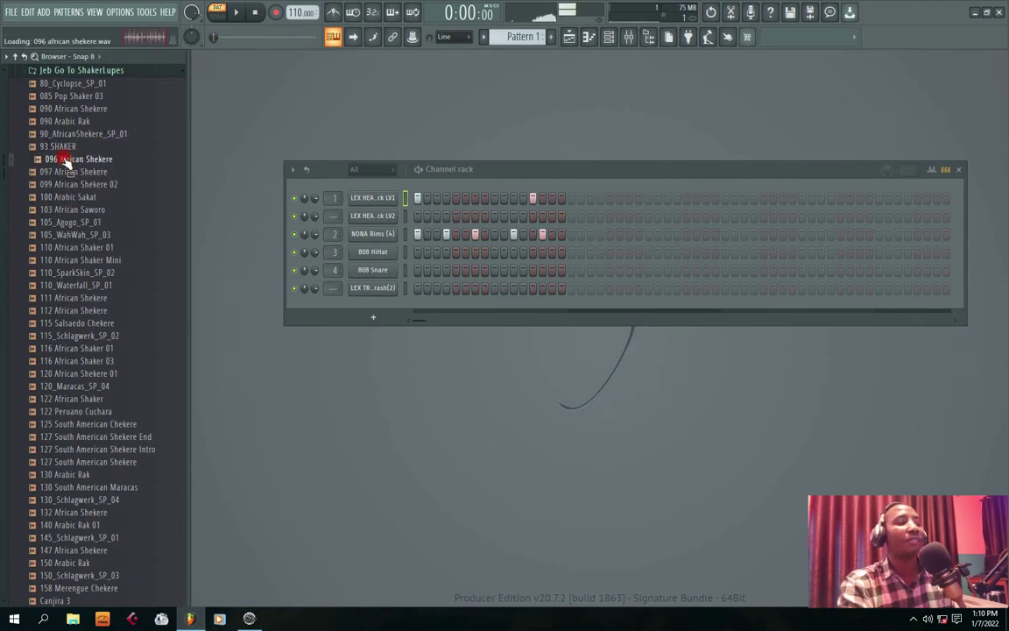
{"action": "left_click", "coordinate": [80, 313]}
{"action": "left_click", "coordinate": [78, 324]}
{"action": "left_click", "coordinate": [81, 338]}
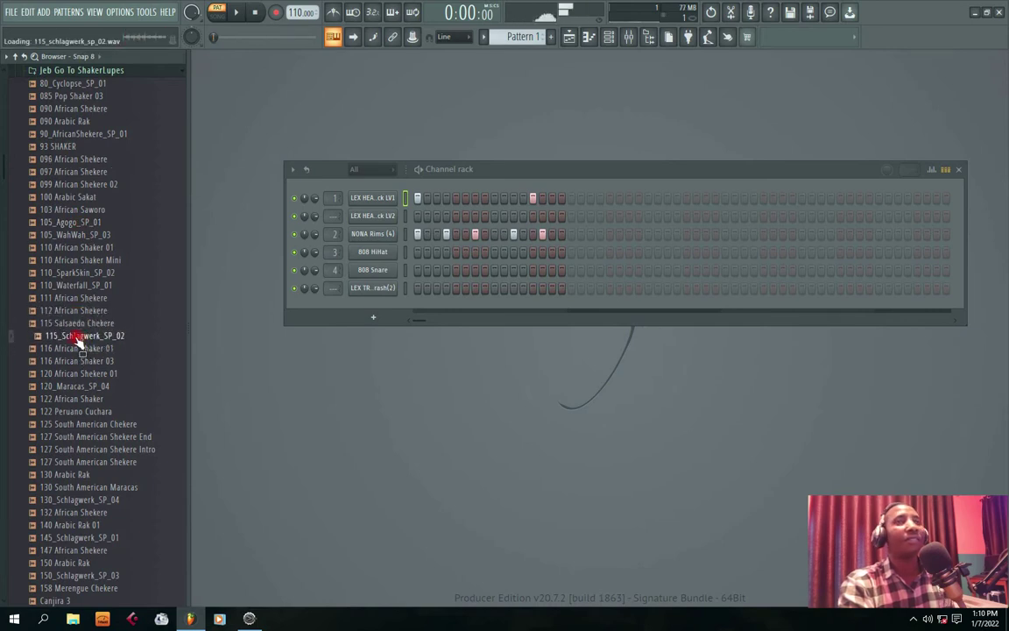
Replace the 808 HiHat channel's sample with 115_Schlagwerk_SP_02 and place a hit on step 1
{"action": "left_click_drag", "start_coordinate": [77, 338], "coordinate": [367, 252]}
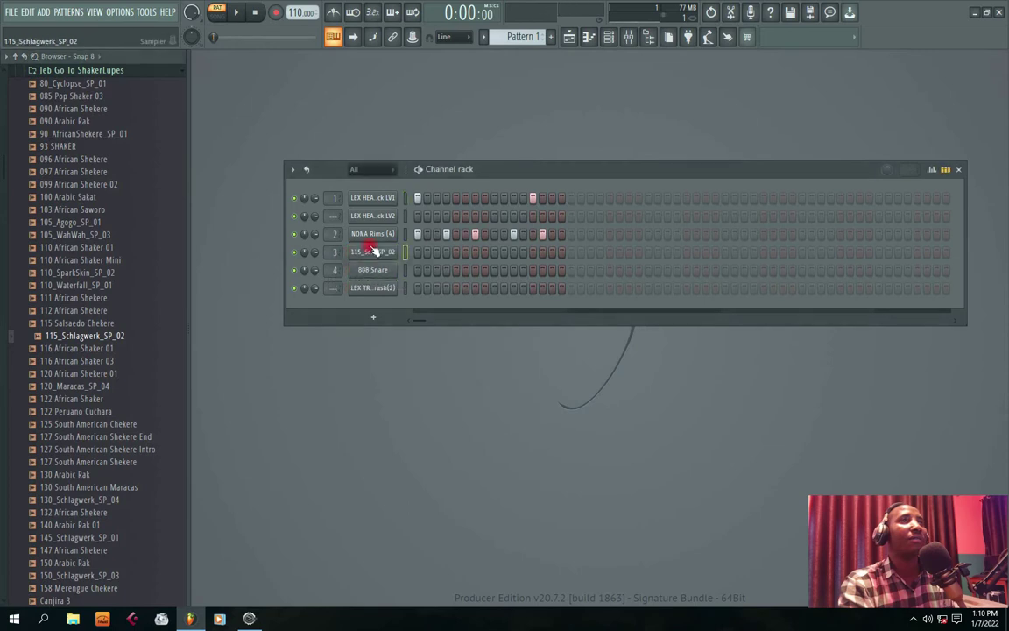
{"action": "left_click", "coordinate": [399, 253]}
{"action": "left_click", "coordinate": [474, 98]}
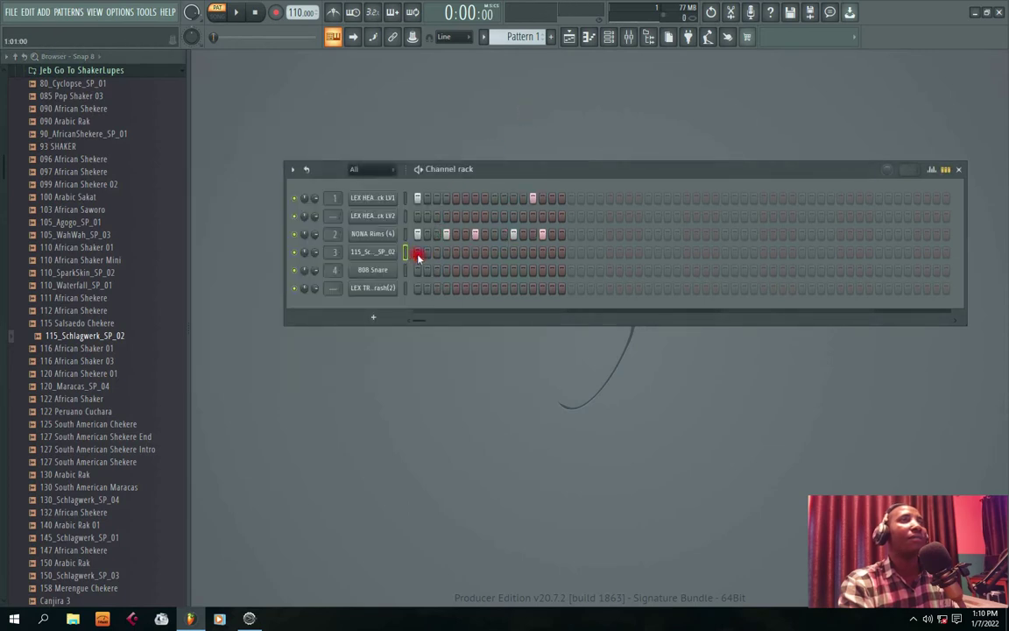
Autodetect the 115_Schlagwerk_SP_02 loop's tempo for time stretching using the 75 to 150 BPM range, and close its channel settings
{"action": "right_click", "coordinate": [369, 253]}
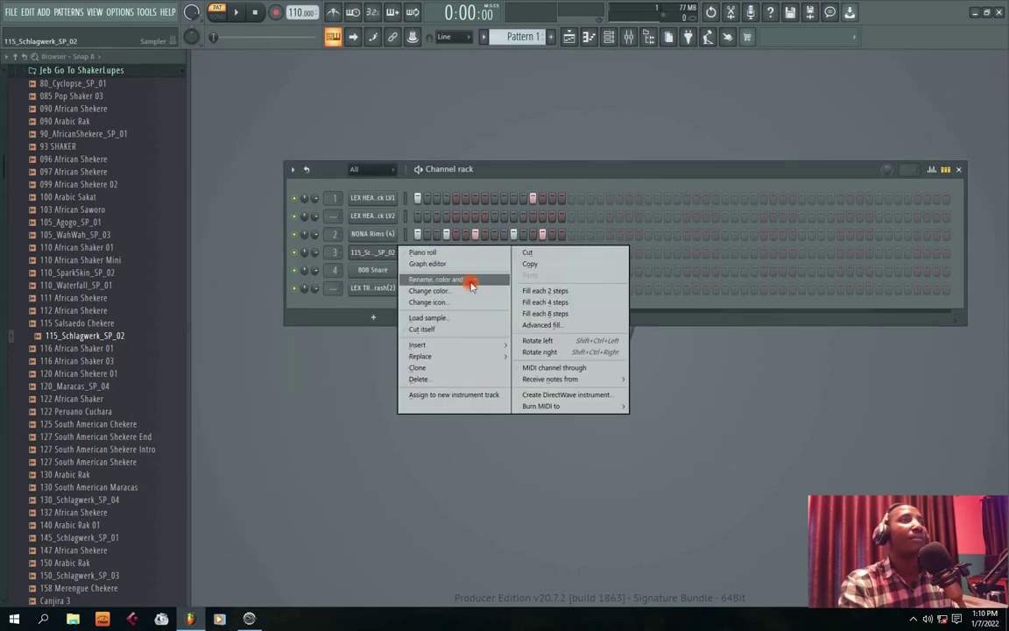
{"action": "left_click", "coordinate": [382, 260]}
{"action": "right_click", "coordinate": [426, 181]}
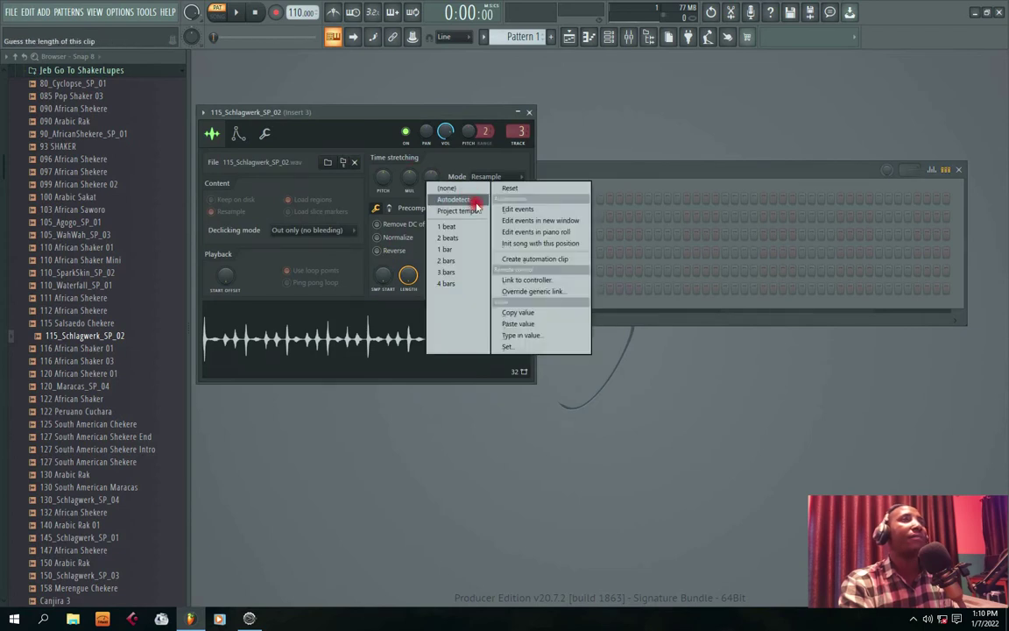
{"action": "left_click", "coordinate": [454, 200]}
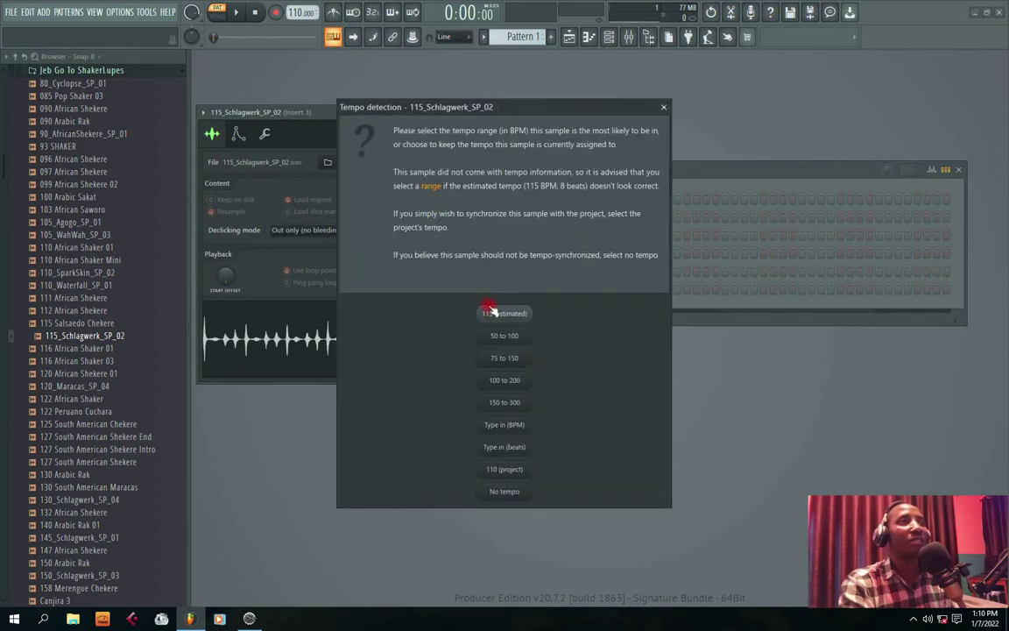
{"action": "left_click", "coordinate": [505, 360]}
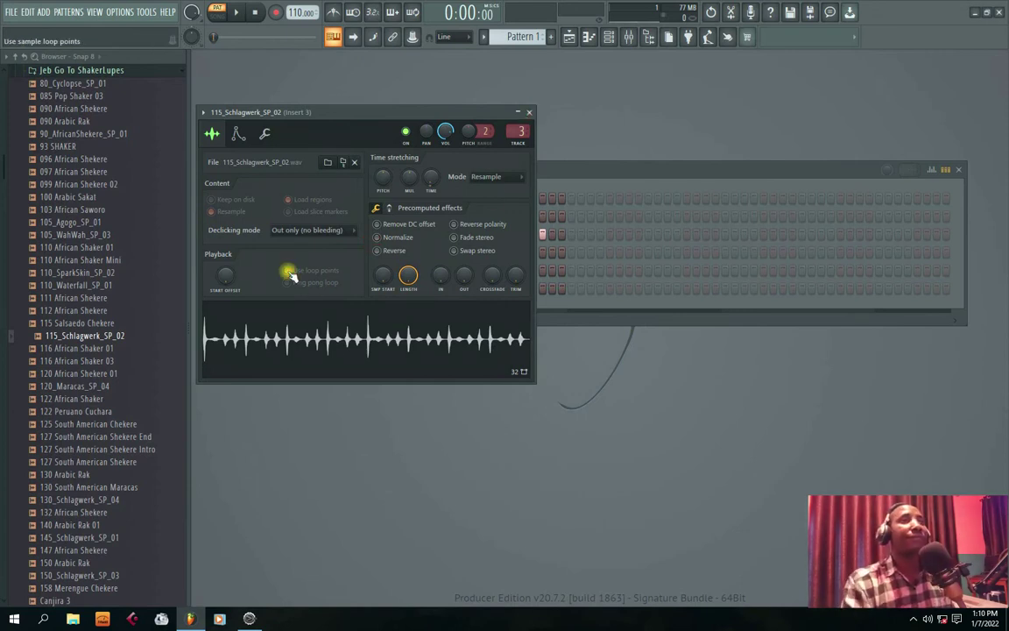
{"action": "left_click", "coordinate": [530, 113]}
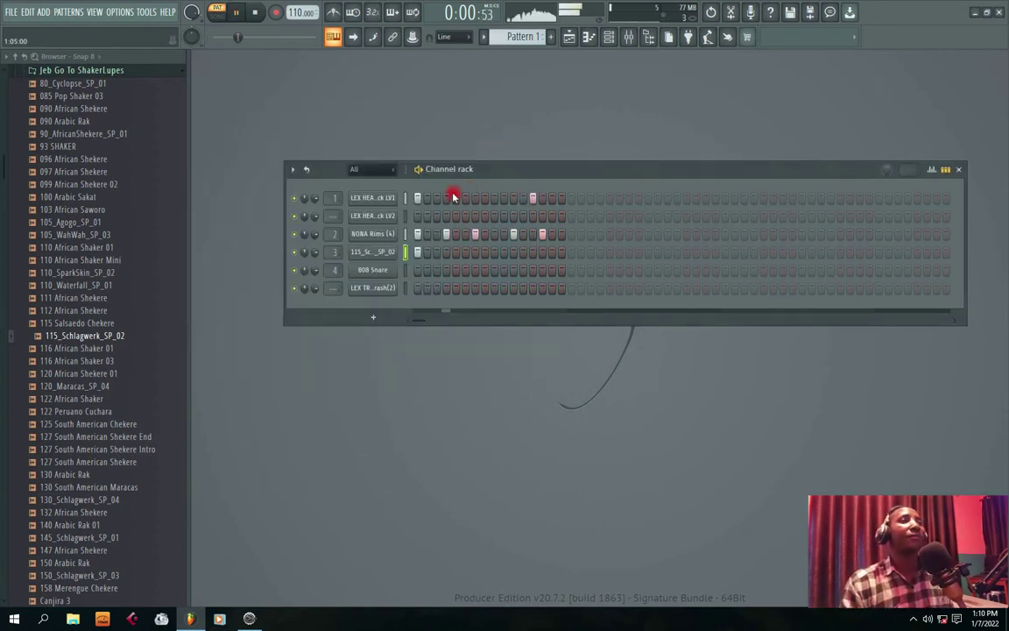
Narrow and reposition the Channel rack while the pattern loops, ending with playback stopped
{"action": "left_click_drag", "start_coordinate": [484, 172], "coordinate": [429, 165]}
{"action": "left_click_drag", "start_coordinate": [909, 319], "coordinate": [642, 319]}
{"action": "left_click_drag", "start_coordinate": [445, 169], "coordinate": [494, 152]}
{"action": "left_click_drag", "start_coordinate": [657, 308], "coordinate": [770, 310]}
{"action": "left_click", "coordinate": [545, 179]}
{"action": "left_click_drag", "start_coordinate": [463, 157], "coordinate": [465, 211]}
{"action": "key", "text": "space"}
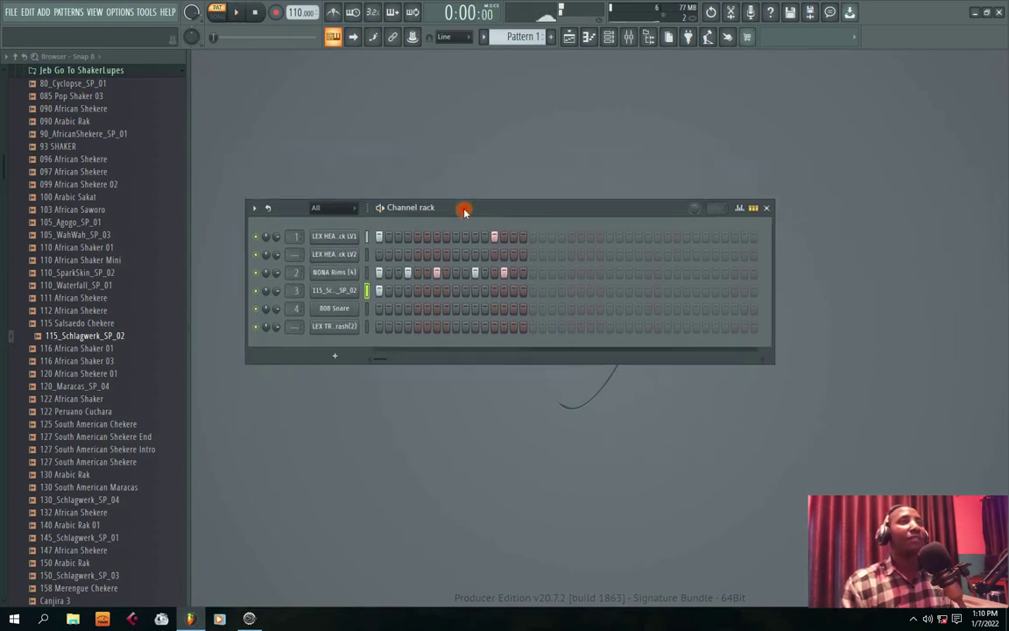
Play the pattern again with the shaker loop and reposition the Channel rack, stopping playback at the end
{"action": "mouse_move", "coordinate": [610, 198]}
{"action": "left_mouse_down"}
{"action": "mouse_move", "coordinate": [494, 194]}
{"action": "mouse_move", "coordinate": [484, 154]}
{"action": "mouse_move", "coordinate": [451, 149]}
{"action": "mouse_move", "coordinate": [473, 134]}
{"action": "left_mouse_up"}
{"action": "left_click", "coordinate": [236, 14]}
{"action": "right_click", "coordinate": [281, 233]}
{"action": "left_click", "coordinate": [511, 145]}
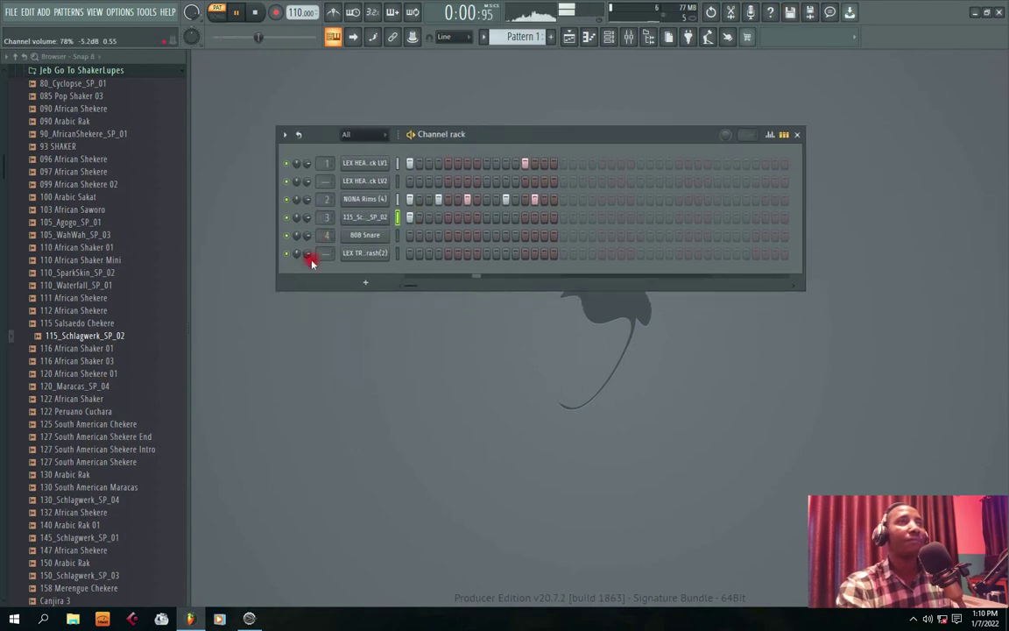
{"action": "key", "text": "space"}
{"action": "left_click_drag", "start_coordinate": [489, 138], "coordinate": [445, 160]}
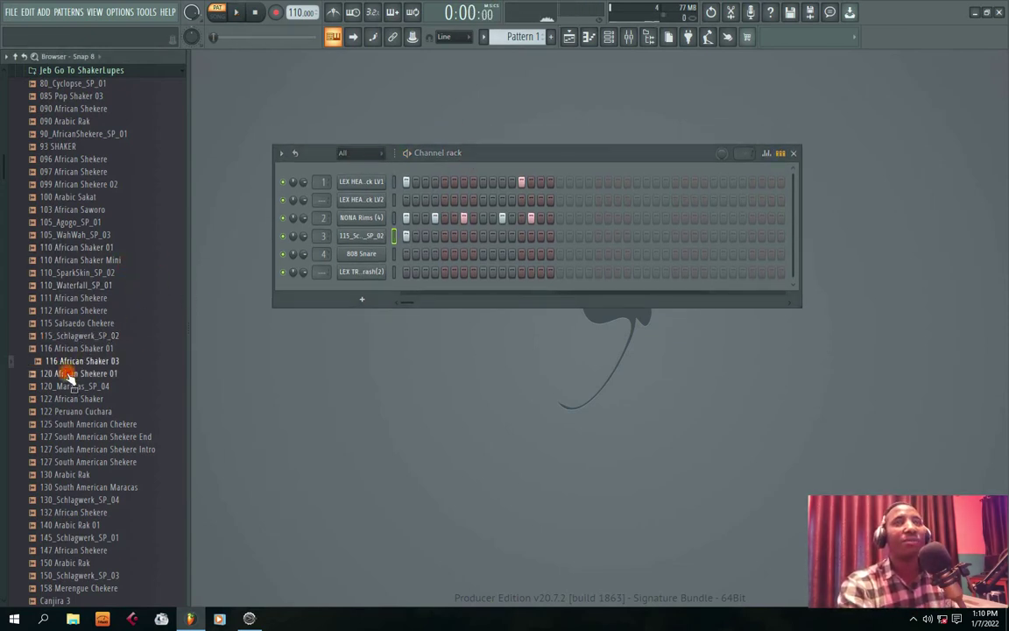
Collapse the Jeb Go To ShakerLupes folder and open JebVoxPack1 under AFRO PACKS
{"action": "scroll", "coordinate": [45, 110], "scroll_direction": "up", "scroll_amount": 5}
{"action": "left_click", "coordinate": [61, 298]}
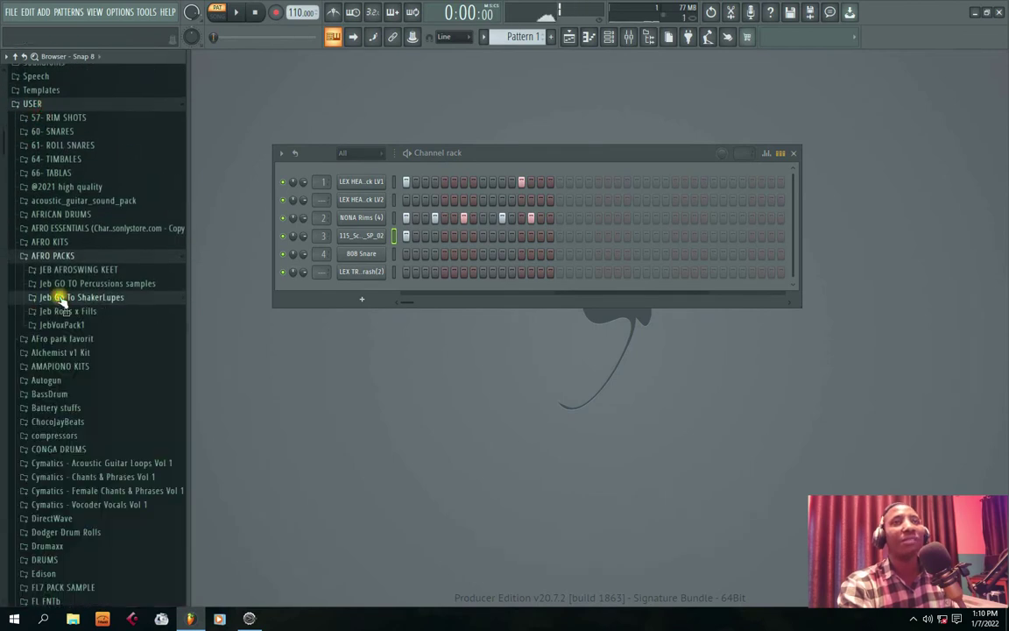
{"action": "left_click", "coordinate": [63, 256]}
{"action": "left_click", "coordinate": [70, 256]}
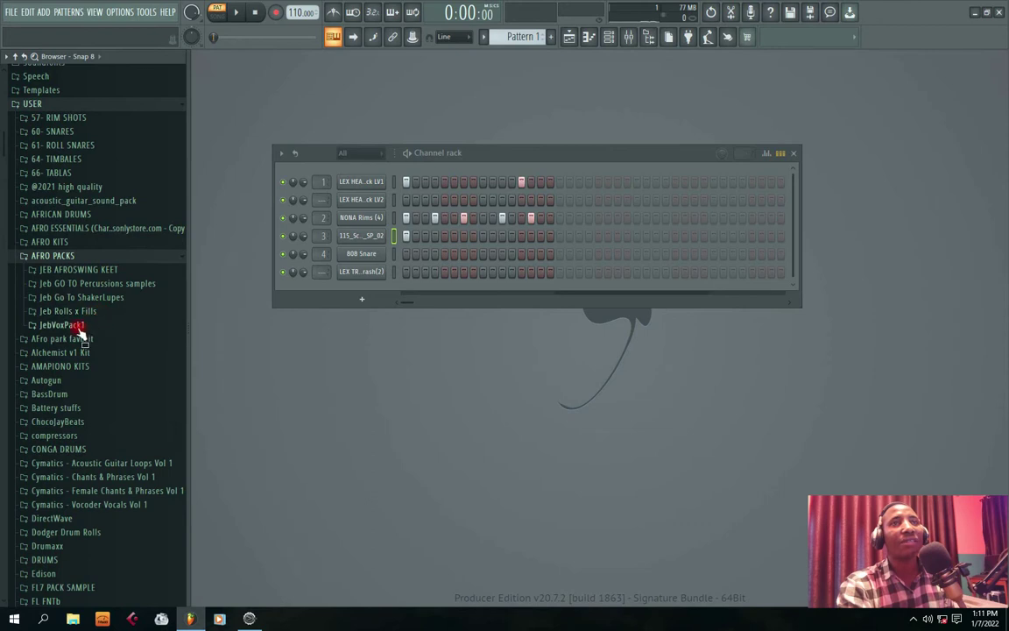
{"action": "left_click", "coordinate": [70, 325]}
Audition the FWEGO and GetBuck vocal samples, playing them against the looping pattern
{"action": "left_click", "coordinate": [51, 311]}
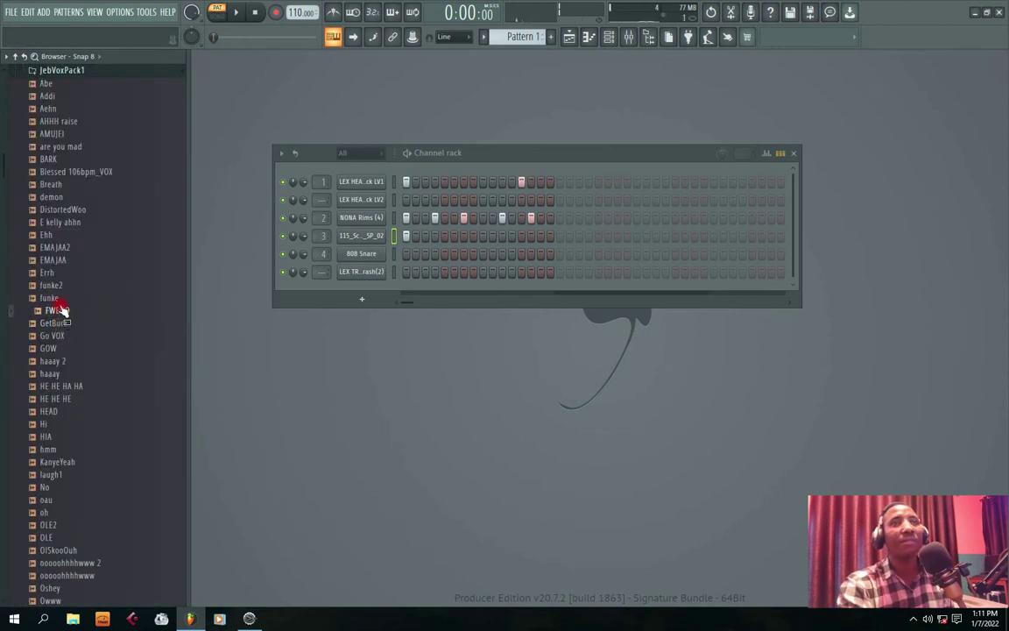
{"action": "left_click_drag", "start_coordinate": [52, 312], "coordinate": [54, 322]}
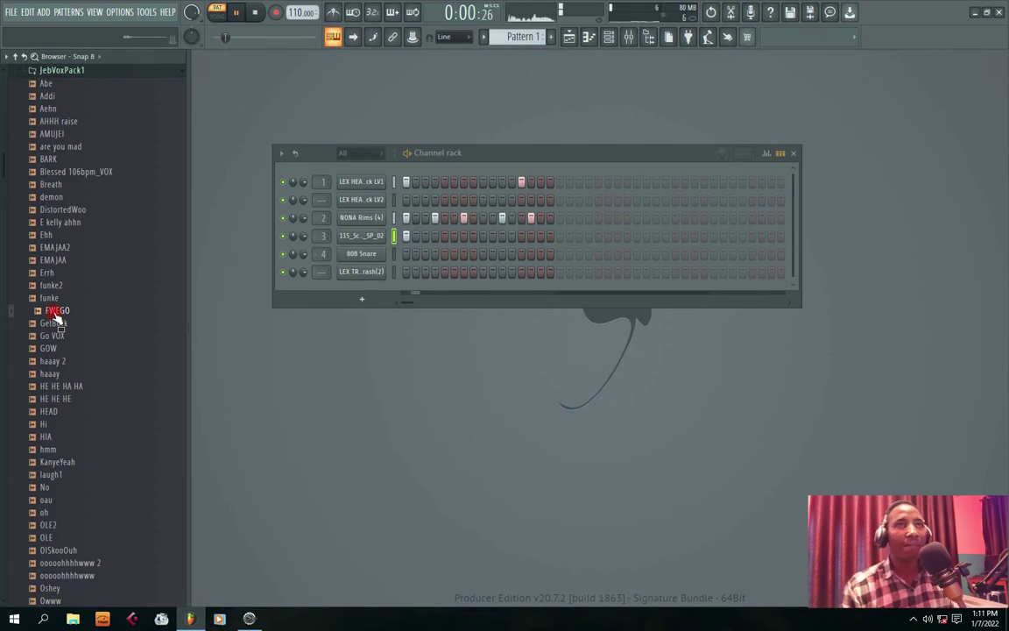
{"action": "left_click", "coordinate": [54, 323]}
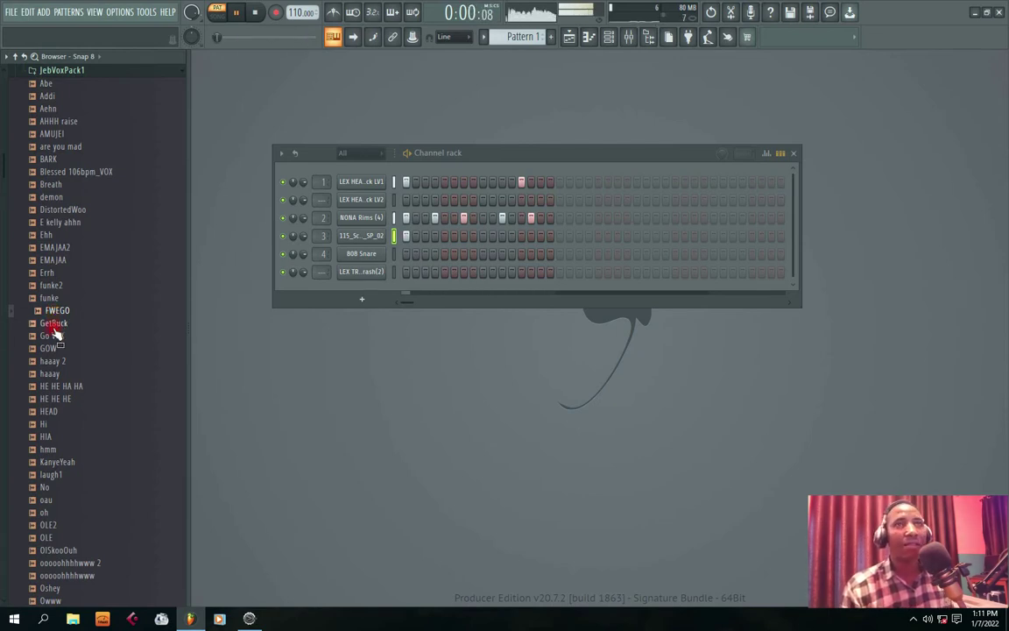
{"action": "left_click", "coordinate": [58, 325]}
{"action": "left_click", "coordinate": [57, 329]}
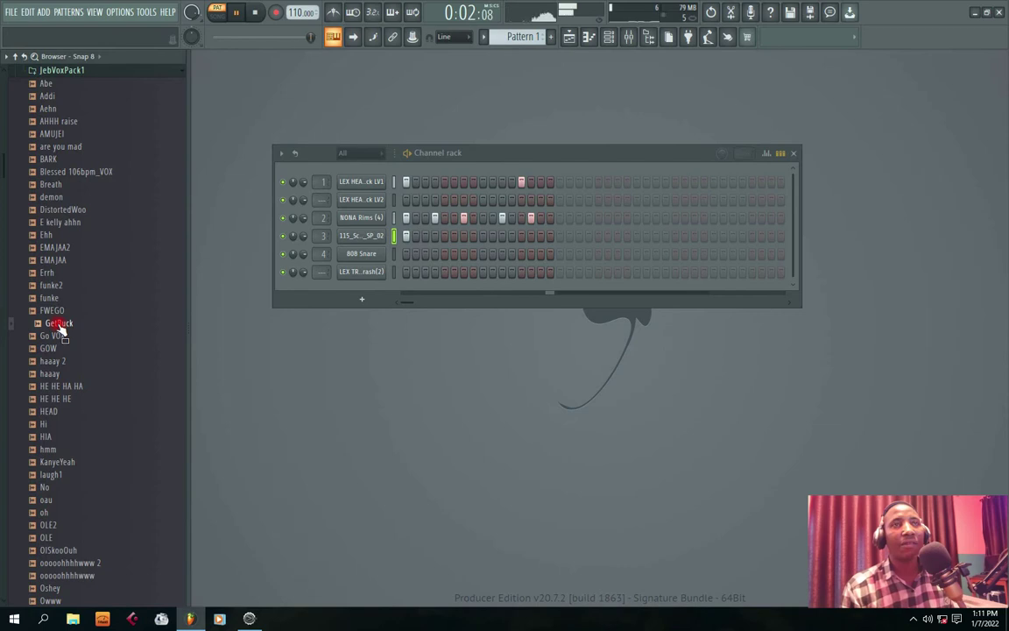
{"action": "left_click", "coordinate": [57, 329]}
{"action": "left_click", "coordinate": [58, 326]}
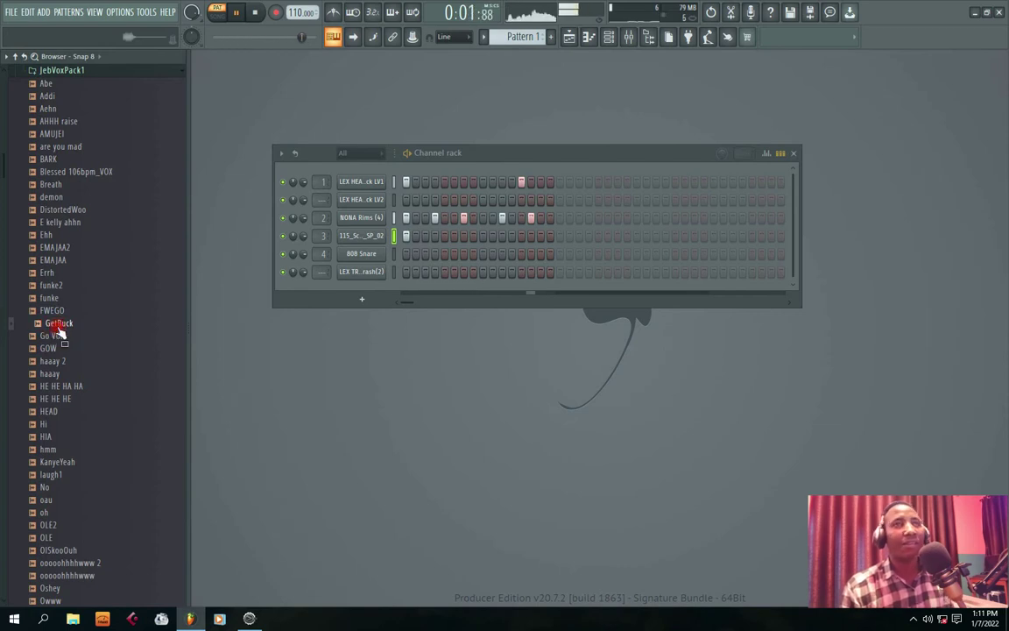
Add the GetBuck vocal sample as a new channel at the end of the Channel rack and place a hit on step 3
{"action": "left_click_drag", "start_coordinate": [54, 325], "coordinate": [371, 289]}
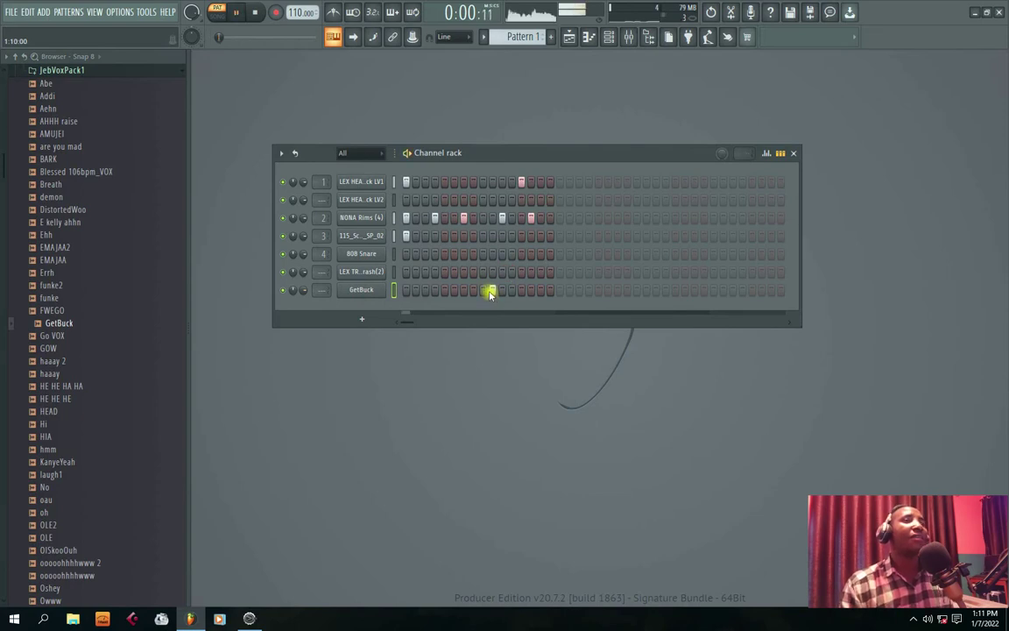
{"action": "left_click", "coordinate": [435, 290]}
{"action": "key", "text": "space"}
{"action": "left_click", "coordinate": [495, 292]}
{"action": "key", "text": "space"}
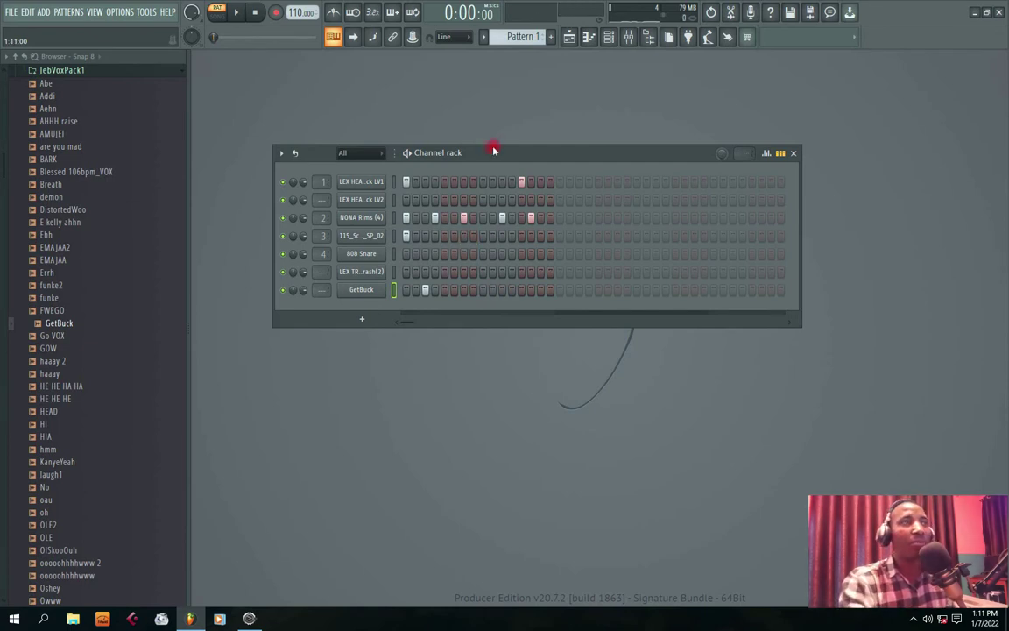
Try GetBuck hits on steps 5 and 8, and settle them on steps 3 and 10 while checking playback
{"action": "left_click", "coordinate": [425, 291]}
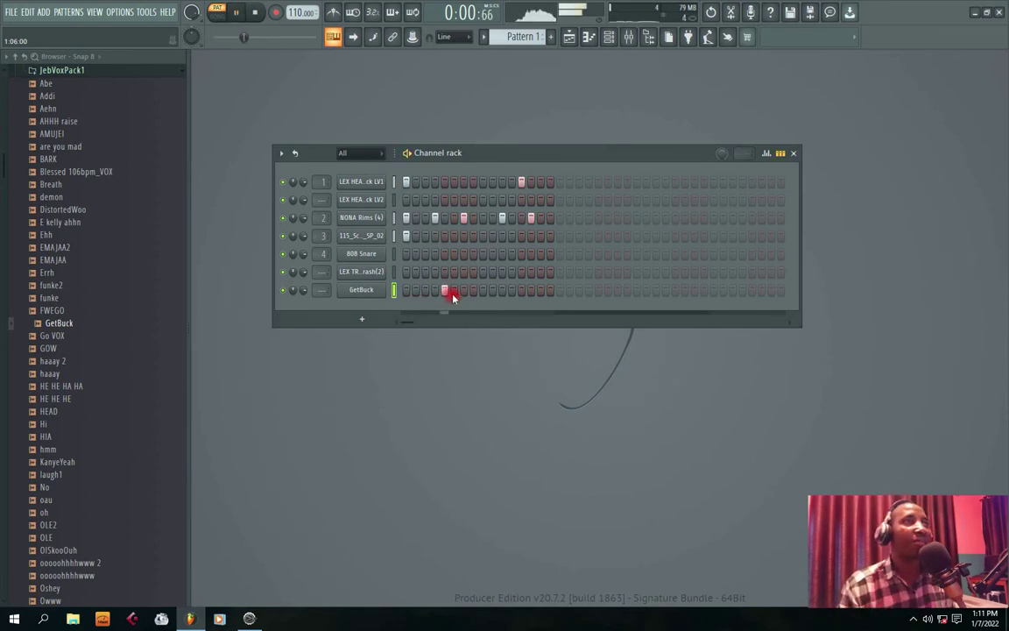
{"action": "left_click", "coordinate": [444, 290]}
{"action": "left_click", "coordinate": [426, 290]}
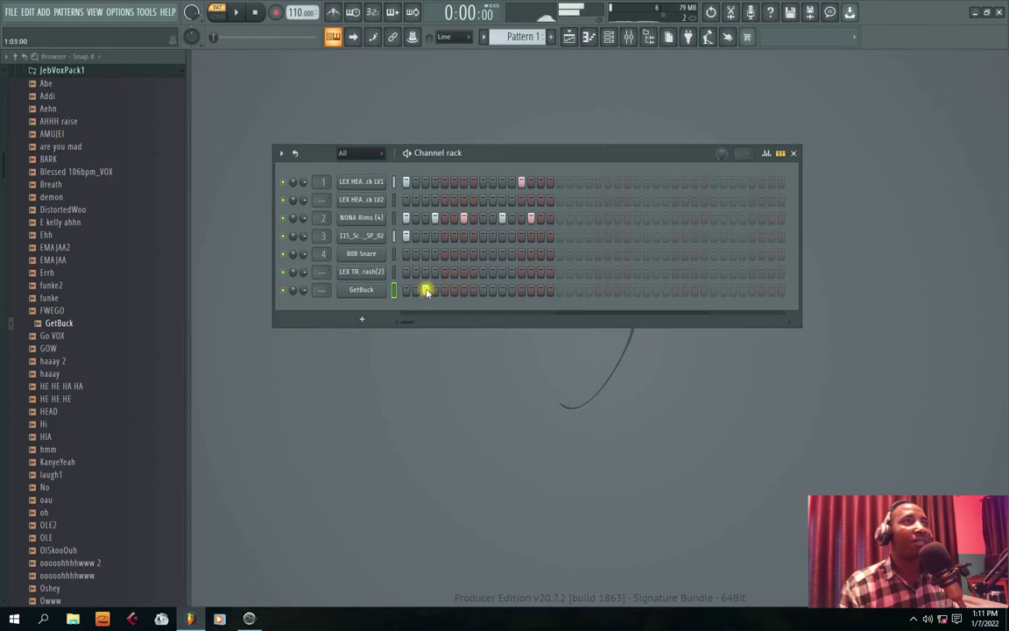
{"action": "left_click", "coordinate": [473, 290]}
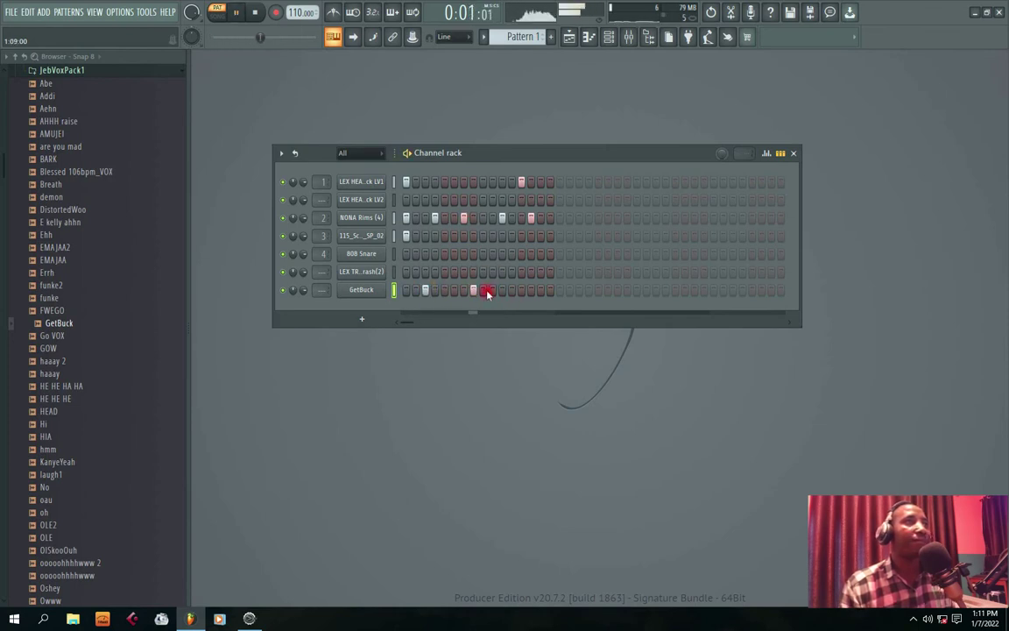
{"action": "left_click", "coordinate": [490, 291]}
{"action": "key", "text": "space"}
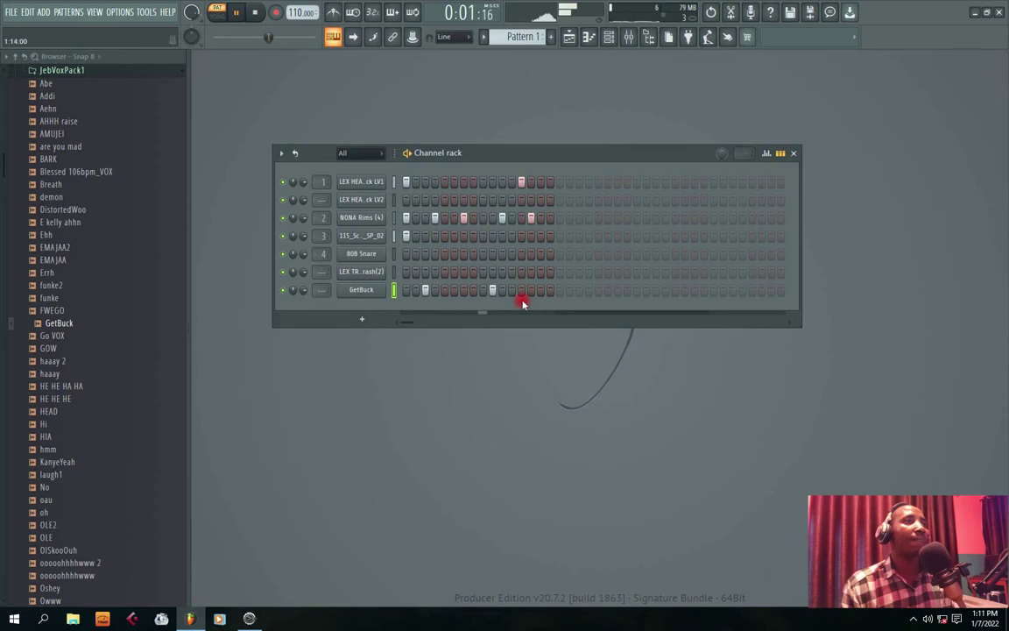
Move the GetBuck hit from step 10 to step 11, reposition the Channel rack, and stop playback
{"action": "left_click", "coordinate": [494, 290]}
{"action": "left_click", "coordinate": [504, 290]}
{"action": "mouse_move", "coordinate": [487, 159]}
{"action": "left_mouse_down"}
{"action": "mouse_move", "coordinate": [450, 131]}
{"action": "mouse_move", "coordinate": [489, 140]}
{"action": "left_mouse_up"}
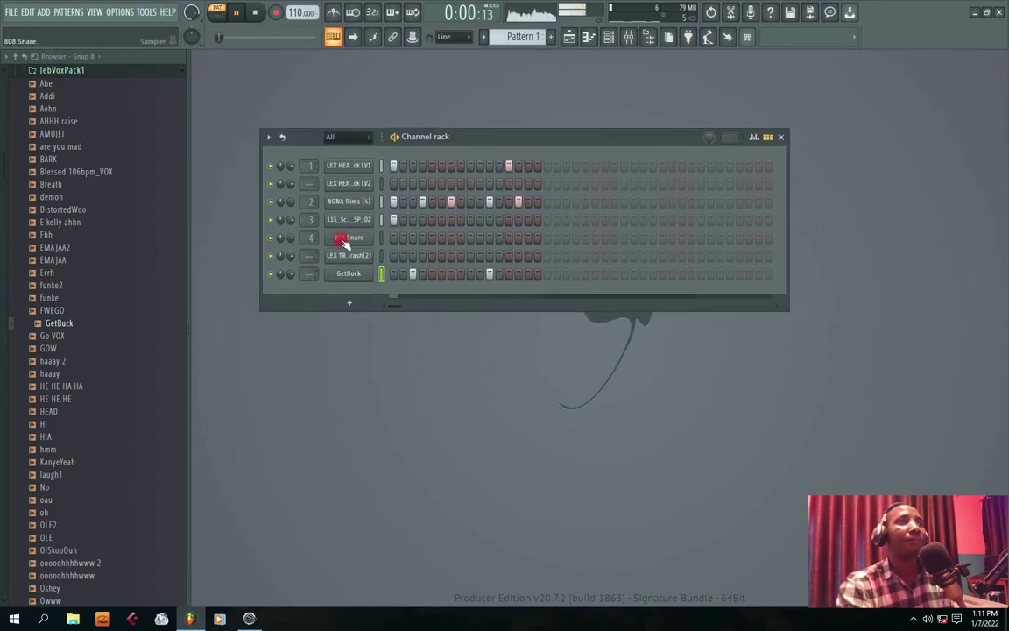
{"action": "key", "text": "space"}
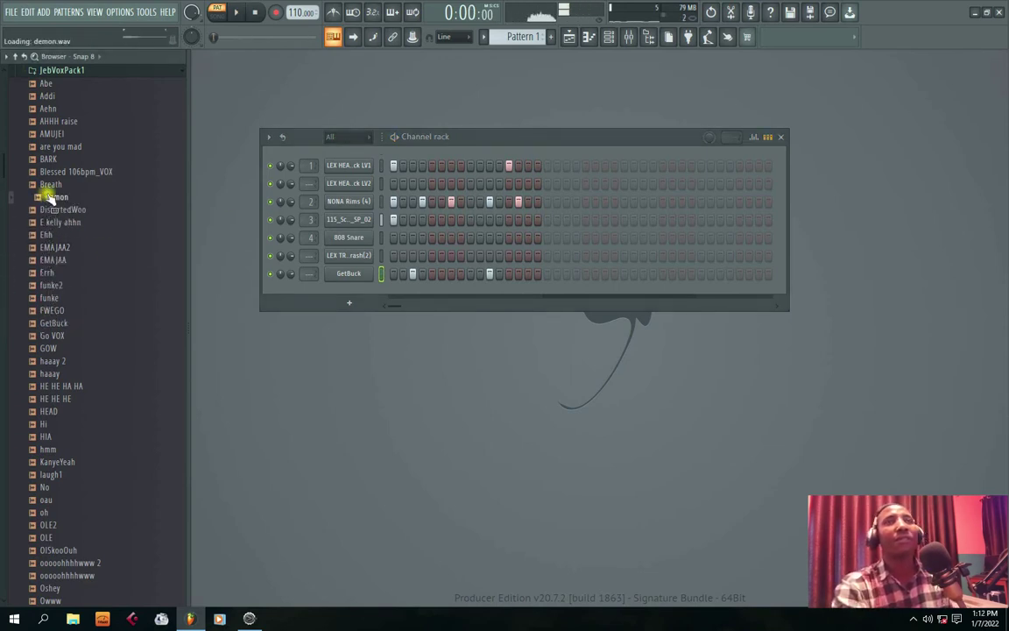
Collapse JebVoxPack1, open the AFro park favorit folder, and audition its samples from 707 Tom through 909 CH 1
{"action": "scroll", "coordinate": [48, 166], "scroll_direction": "up", "scroll_amount": 5}
{"action": "left_click", "coordinate": [61, 296]}
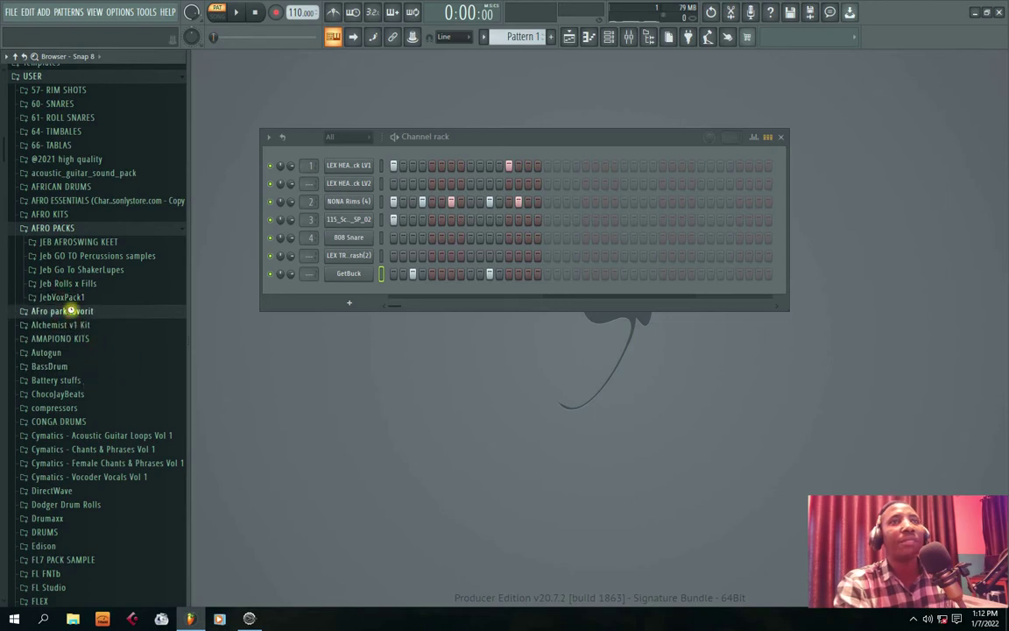
{"action": "left_click", "coordinate": [74, 310]}
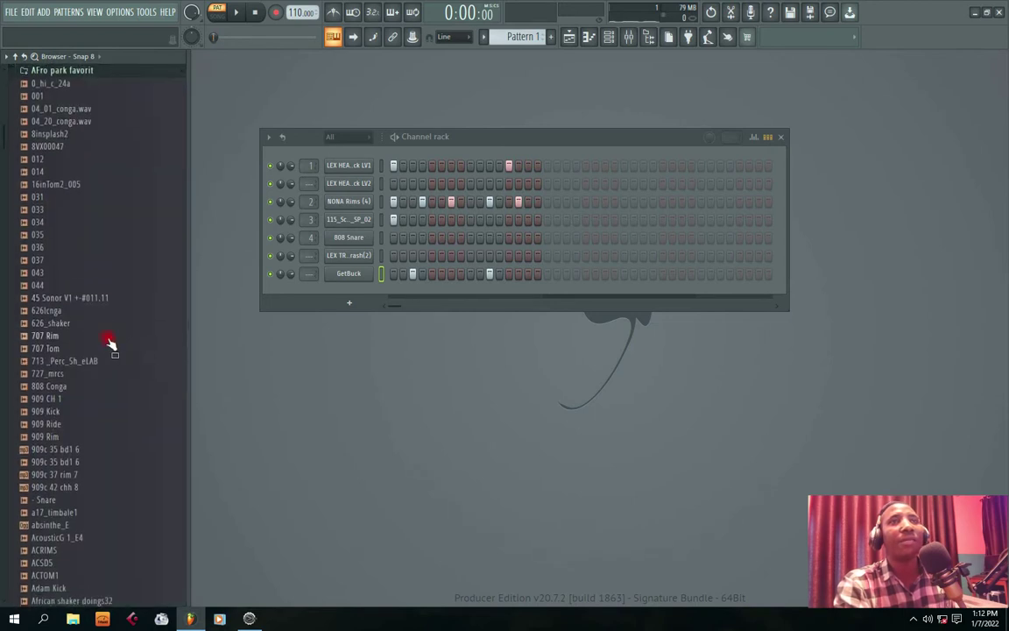
{"action": "left_click", "coordinate": [46, 348]}
{"action": "left_click", "coordinate": [45, 361]}
{"action": "left_click", "coordinate": [45, 373]}
{"action": "left_click", "coordinate": [50, 386]}
{"action": "left_click", "coordinate": [48, 399]}
Audition the 808 Conga and 707 Tom samples against the looping pattern
{"action": "key", "text": "space"}
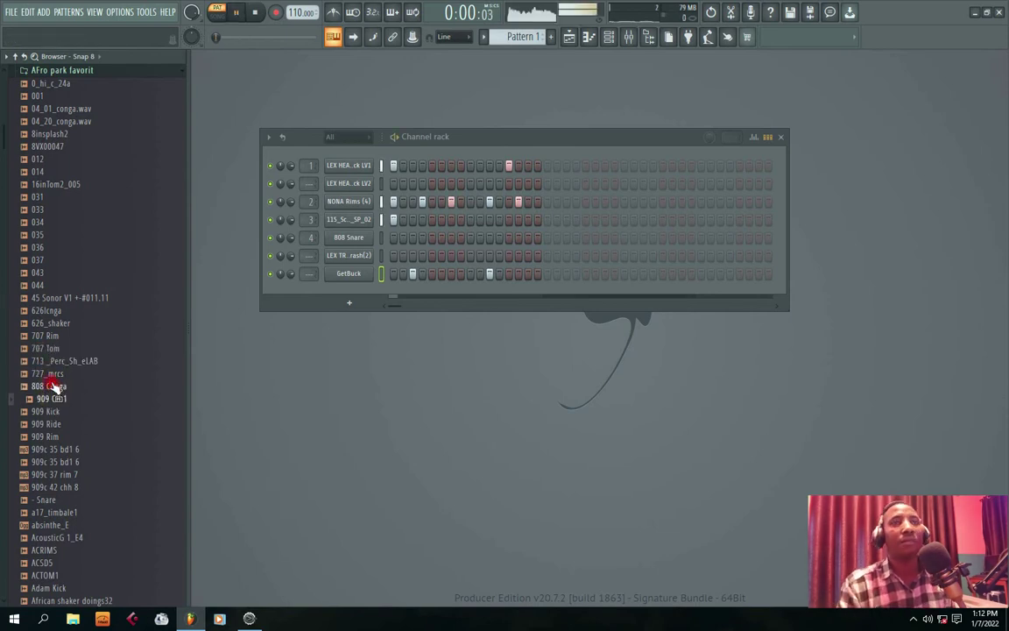
{"action": "left_click", "coordinate": [44, 386]}
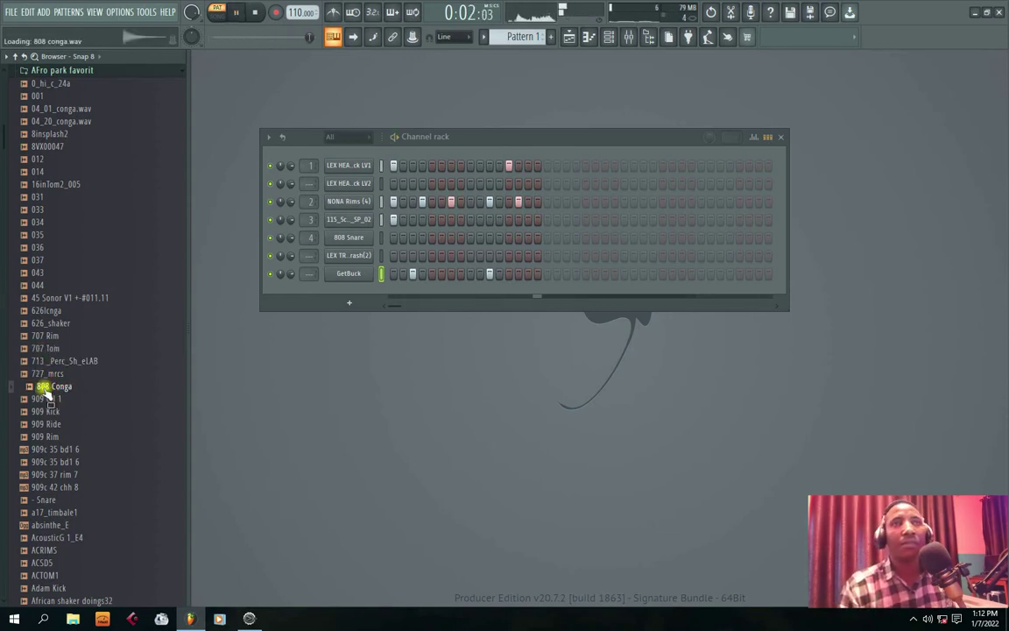
{"action": "left_click", "coordinate": [44, 388]}
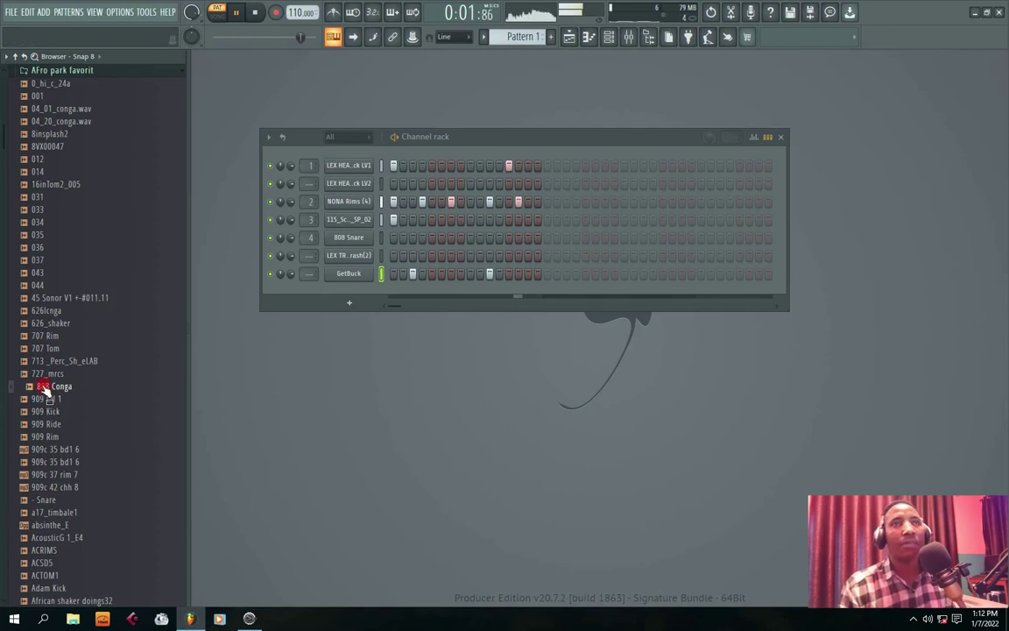
{"action": "left_click", "coordinate": [41, 349]}
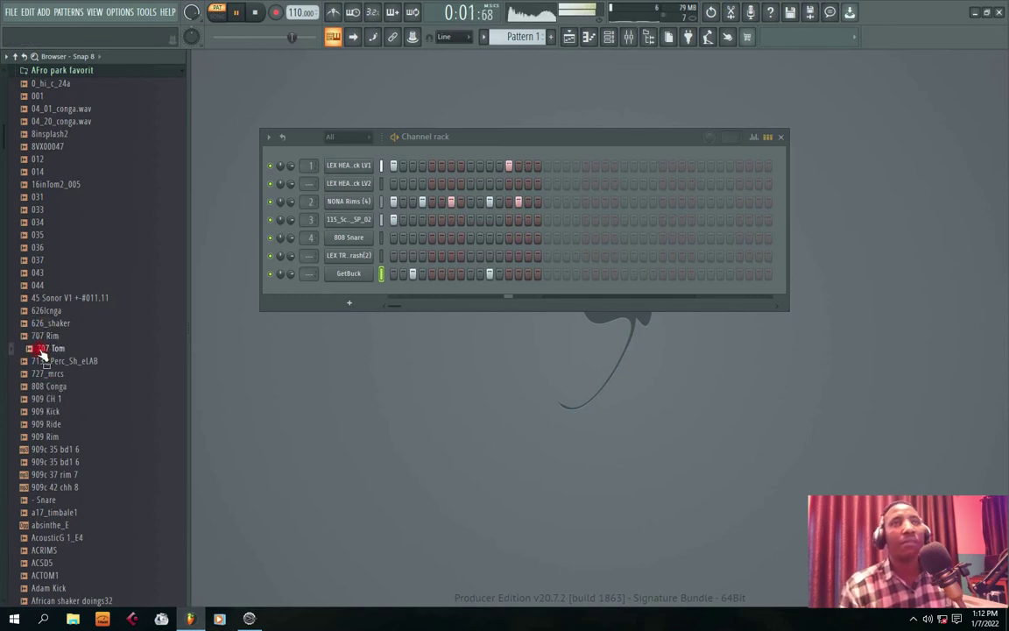
Add the 707 Tom sample as a new channel below GetBuck and place a hit on step 15
{"action": "left_click_drag", "start_coordinate": [41, 350], "coordinate": [350, 292]}
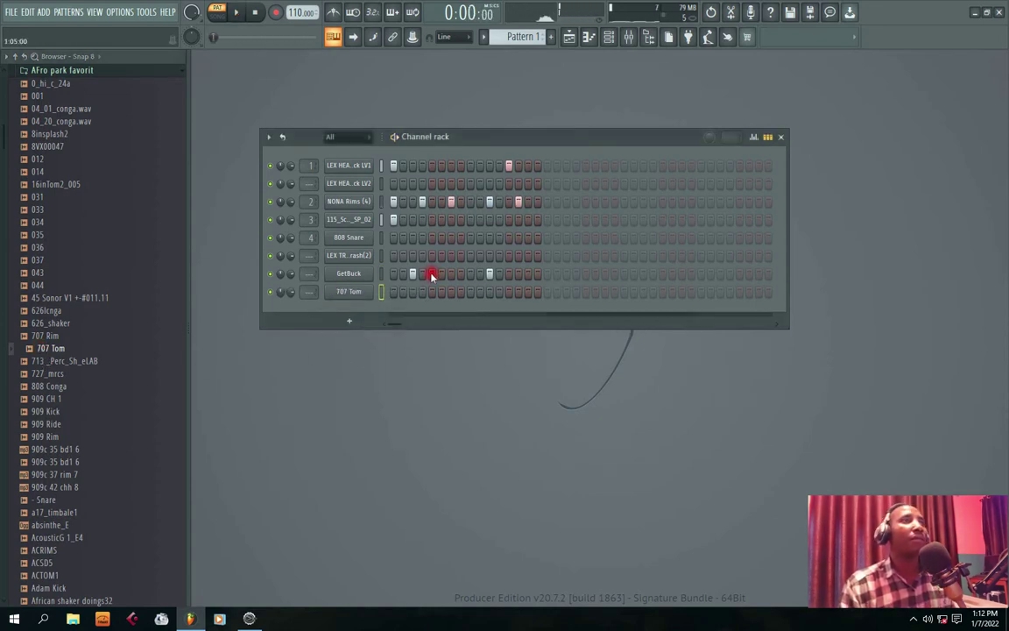
{"action": "key", "text": "space"}
{"action": "left_click", "coordinate": [527, 292]}
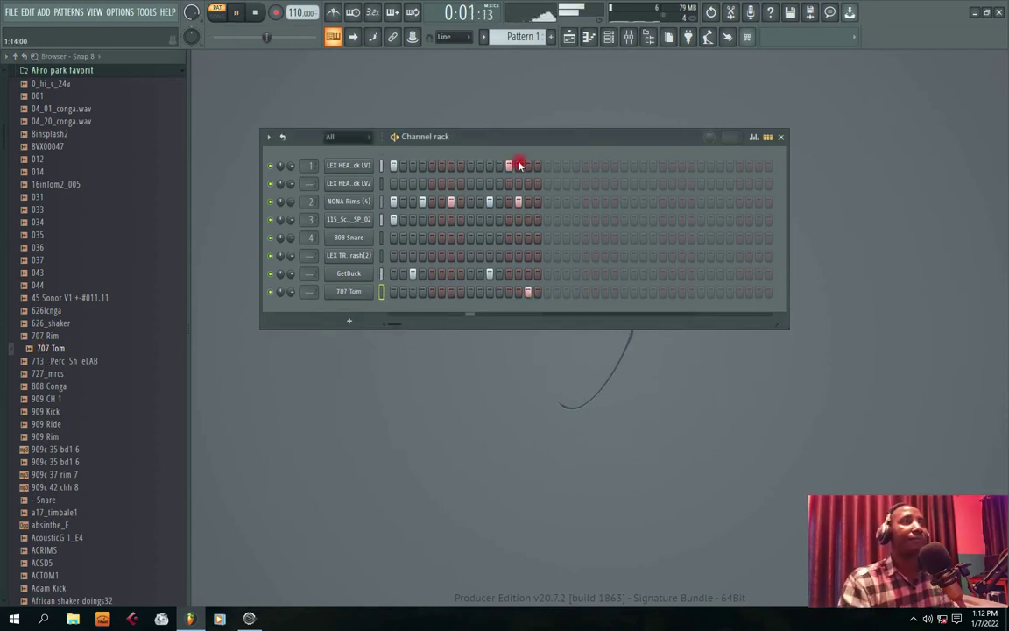
View the 707 Tom hit in the piano roll and return to the Channel rack
{"action": "right_click", "coordinate": [353, 291]}
{"action": "left_click", "coordinate": [428, 292]}
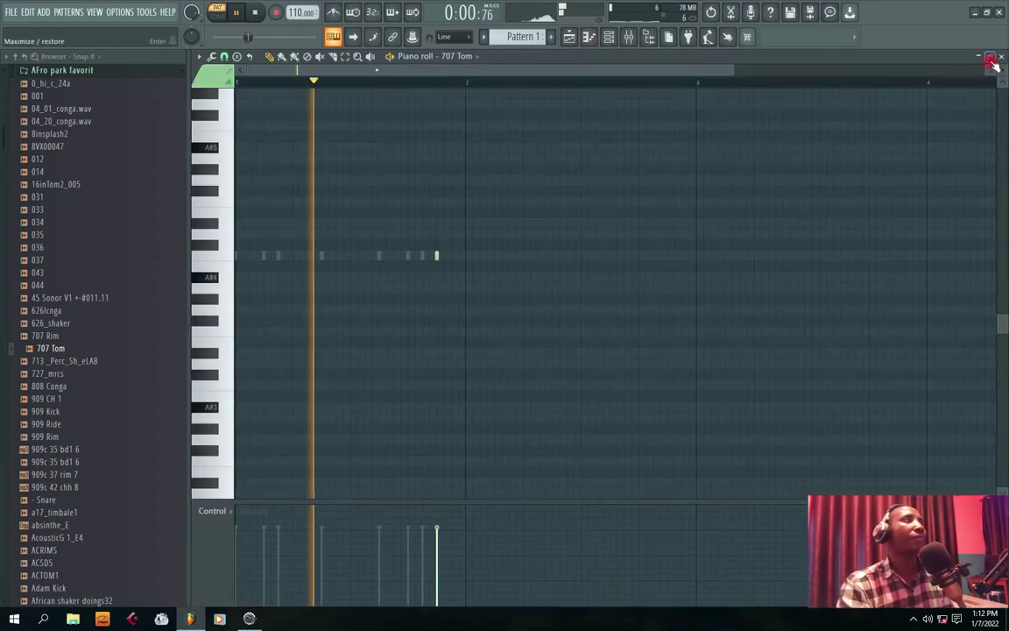
{"action": "left_click", "coordinate": [1000, 58]}
{"action": "left_click_drag", "start_coordinate": [476, 142], "coordinate": [464, 134]}
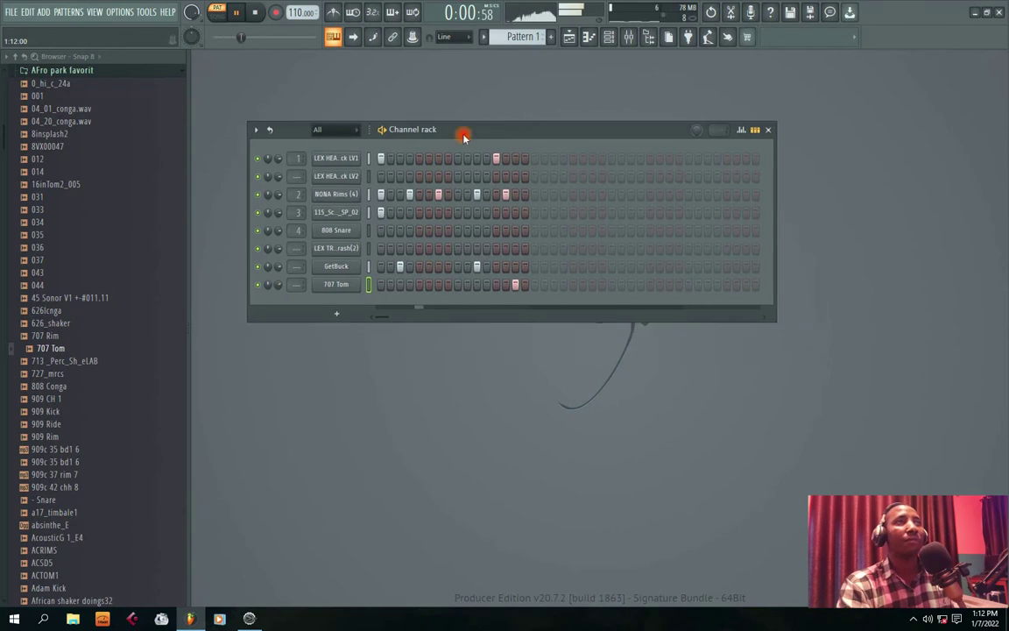
Stop playback and audition the percussion samples from 713 _Perc_5h_eLAB through a17_timbale1, ending on - Snare
{"action": "key", "text": "space"}
{"action": "left_click", "coordinate": [42, 363]}
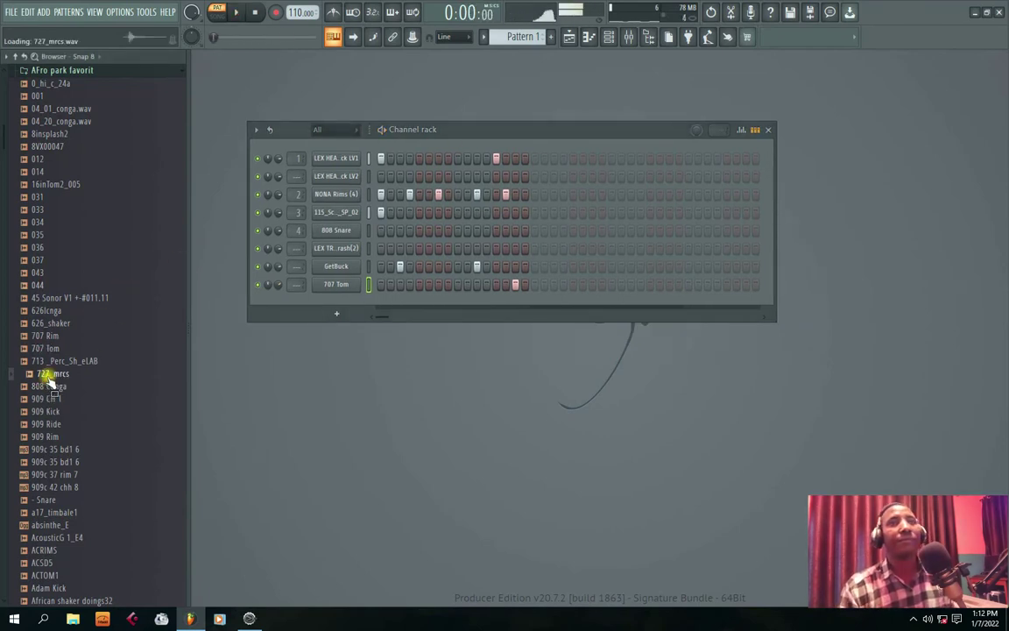
{"action": "left_click", "coordinate": [45, 387]}
{"action": "left_click", "coordinate": [44, 399]}
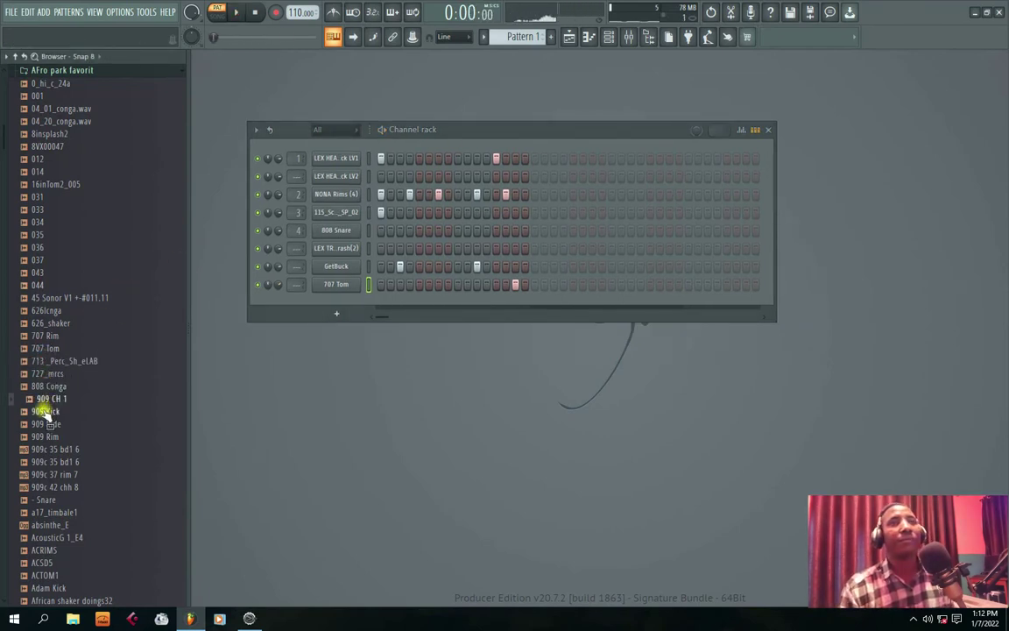
{"action": "left_click", "coordinate": [46, 412]}
{"action": "left_click", "coordinate": [46, 424]}
{"action": "left_click", "coordinate": [49, 437]}
{"action": "left_click", "coordinate": [48, 449]}
{"action": "left_click", "coordinate": [48, 462]}
{"action": "left_click", "coordinate": [48, 474]}
{"action": "left_click", "coordinate": [48, 487]}
{"action": "left_click", "coordinate": [48, 500]}
{"action": "left_click", "coordinate": [50, 513]}
{"action": "left_click", "coordinate": [48, 500]}
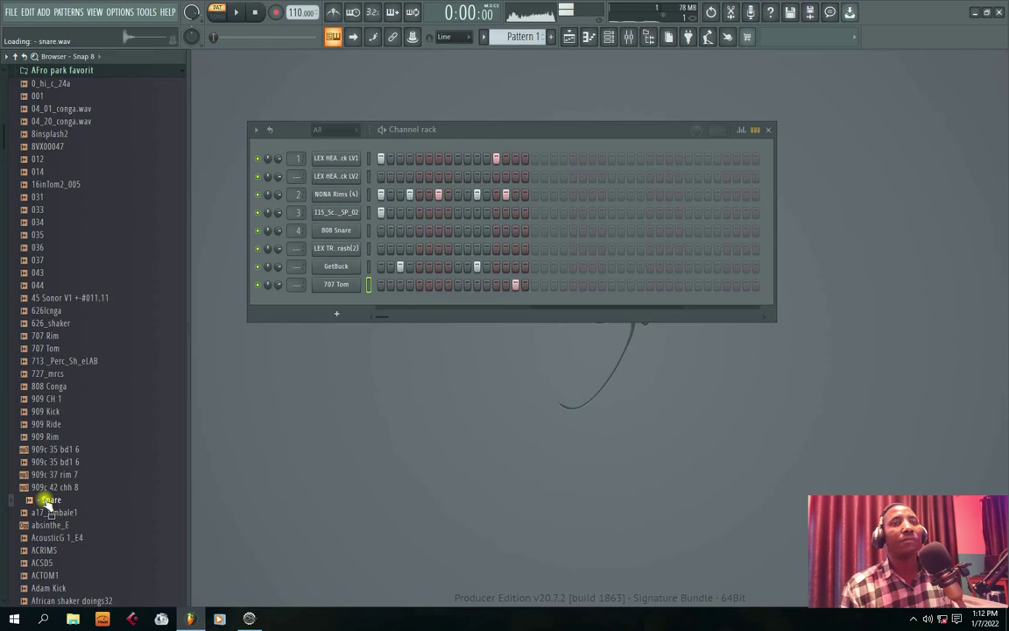
Add the - Snare sample as a new channel below 707 Tom and play the pattern
{"action": "left_click_drag", "start_coordinate": [51, 503], "coordinate": [338, 302]}
{"action": "key", "text": "space"}
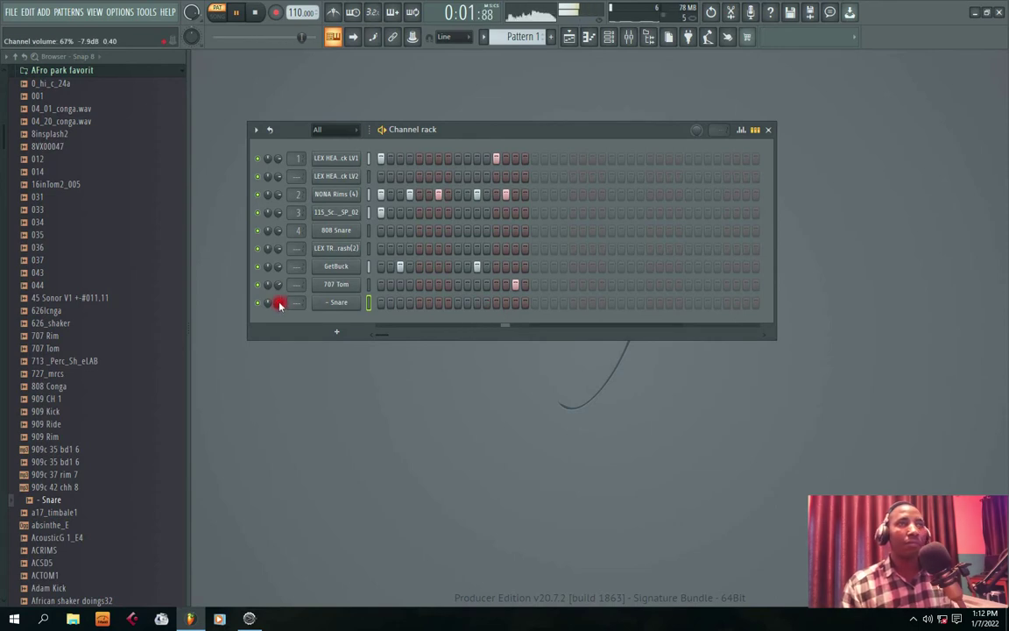
{"action": "mouse_move", "coordinate": [508, 305]}
{"action": "left_mouse_down"}
{"action": "mouse_move", "coordinate": [526, 305]}
{"action": "mouse_move", "coordinate": [446, 304]}
{"action": "left_mouse_up"}
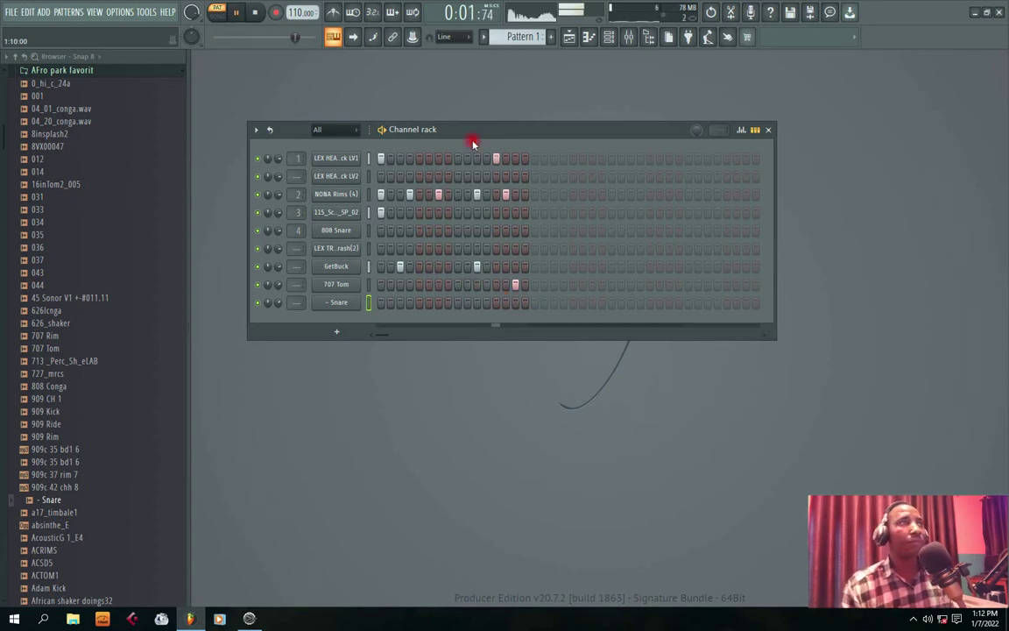
{"action": "left_click_drag", "start_coordinate": [470, 133], "coordinate": [460, 132]}
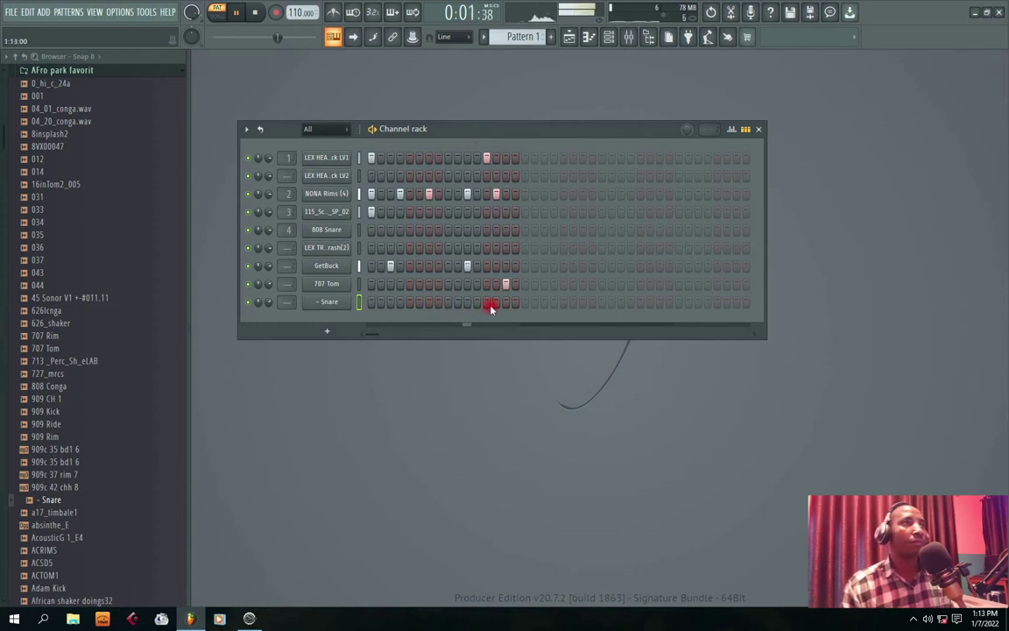
Place hits on steps 8 to 11 of the - Snare channel and mute that channel
{"action": "left_click", "coordinate": [458, 302]}
{"action": "left_click", "coordinate": [448, 302]}
{"action": "left_click", "coordinate": [439, 302]}
{"action": "left_click", "coordinate": [466, 302]}
{"action": "key", "text": "space"}
{"action": "left_click", "coordinate": [252, 302]}
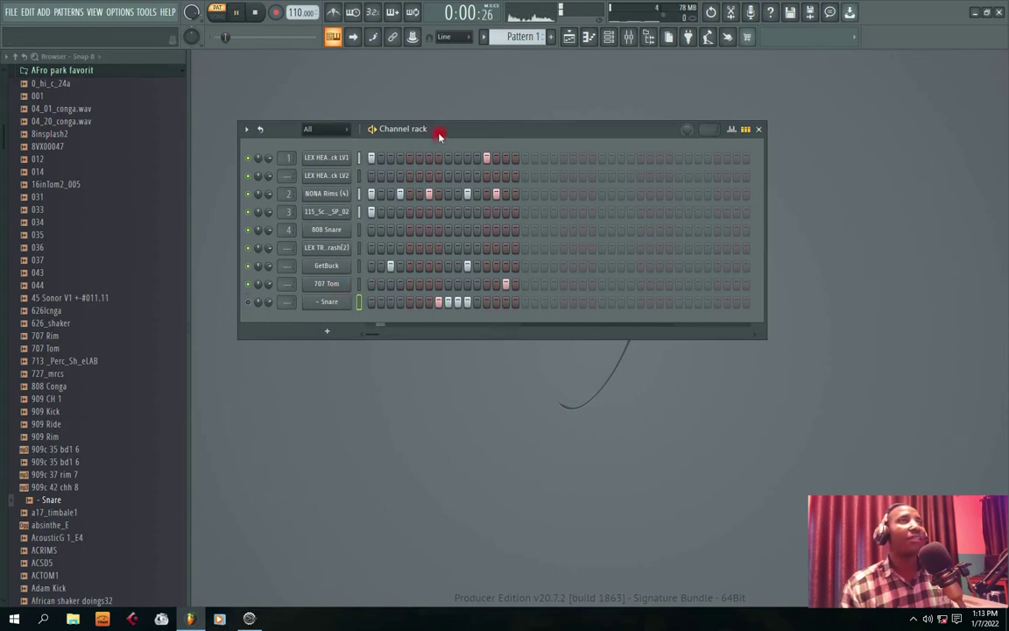
{"action": "left_click_drag", "start_coordinate": [422, 129], "coordinate": [455, 131]}
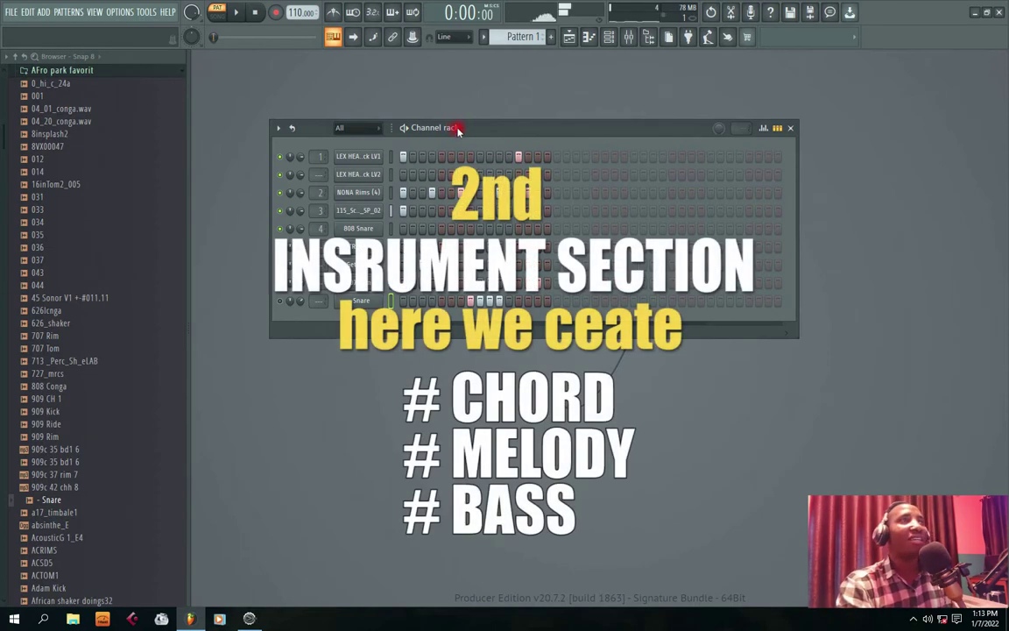
{"action": "left_click_drag", "start_coordinate": [455, 132], "coordinate": [433, 135]}
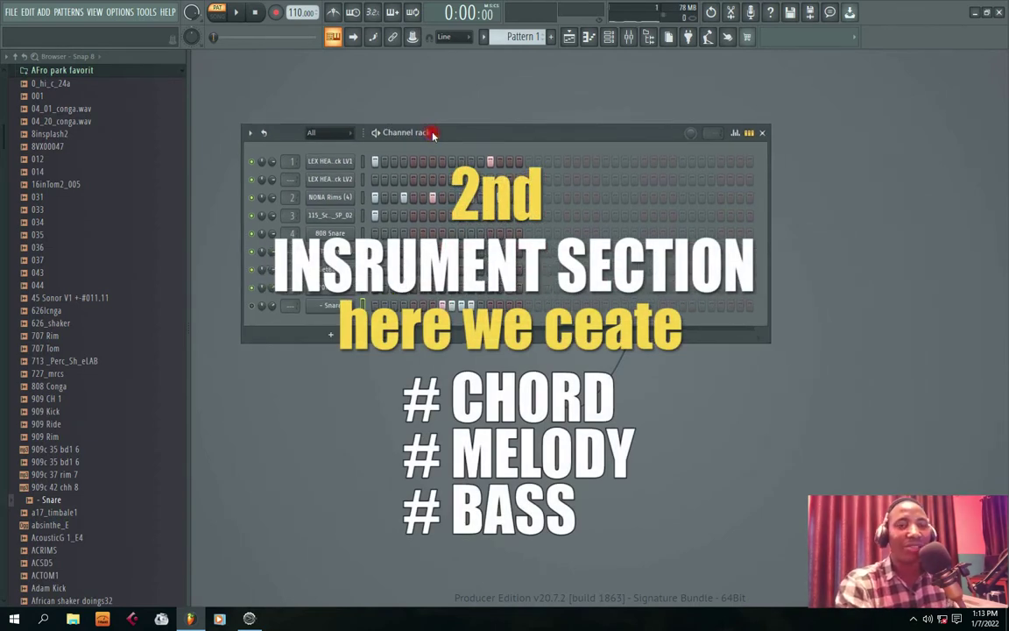
Collapse the browser folders and list the installed VST generators from the plugin database
{"action": "left_click", "coordinate": [15, 56]}
{"action": "left_click", "coordinate": [54, 104]}
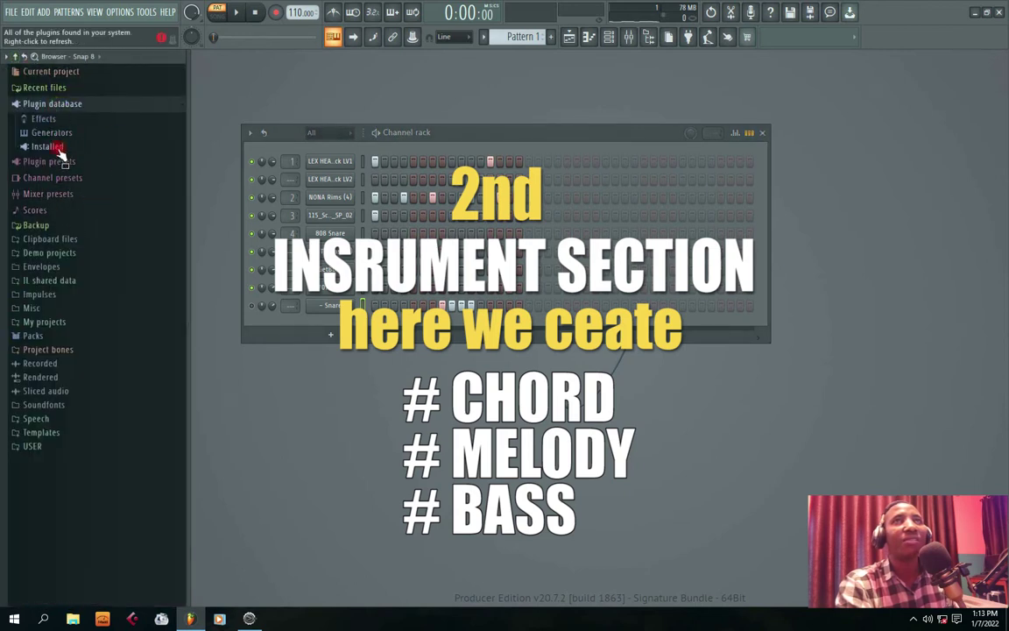
{"action": "left_click", "coordinate": [58, 146]}
{"action": "left_click", "coordinate": [61, 174]}
{"action": "left_click", "coordinate": [63, 229]}
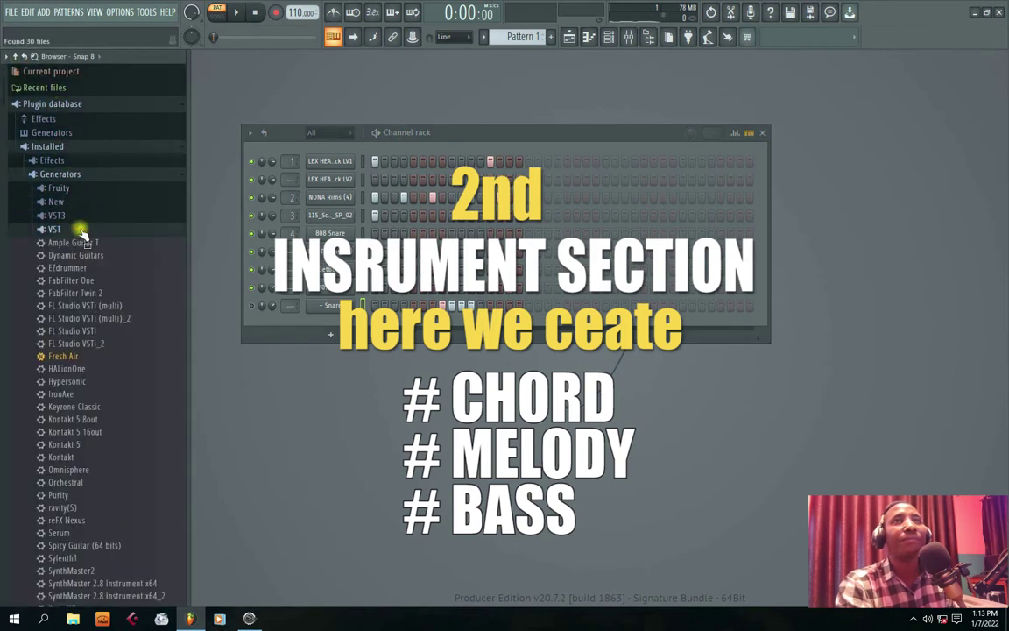
{"action": "scroll", "coordinate": [101, 258], "scroll_direction": "down", "scroll_amount": 5}
{"action": "scroll", "coordinate": [118, 191], "scroll_direction": "up", "scroll_amount": 2}
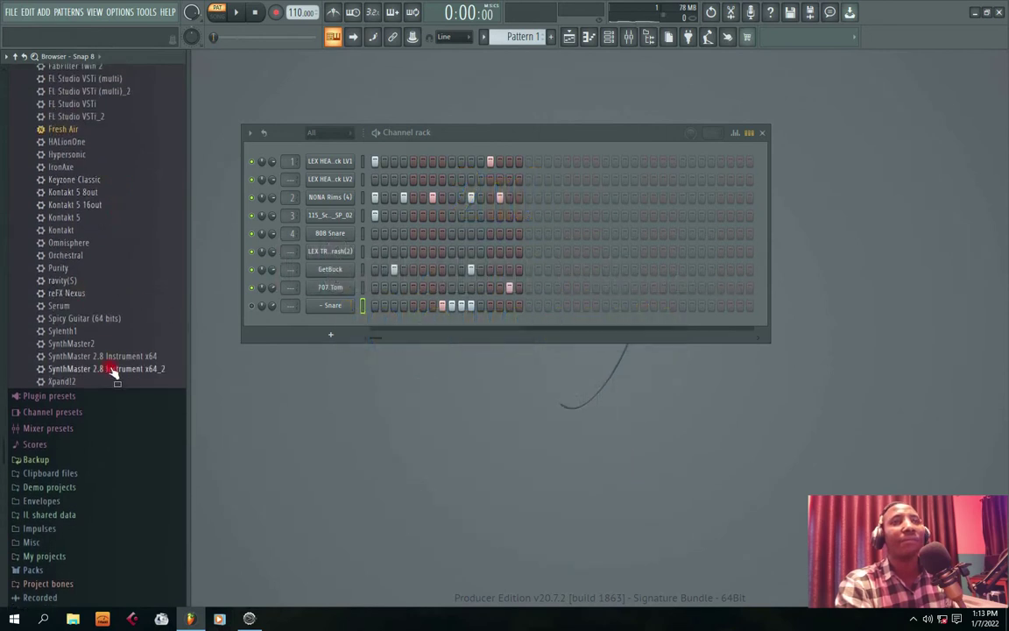
Add Xpand!2 as a new channel below - Snare and load its +08 Harpiano preset from the Acoustic Piano category
{"action": "left_click_drag", "start_coordinate": [53, 381], "coordinate": [341, 322]}
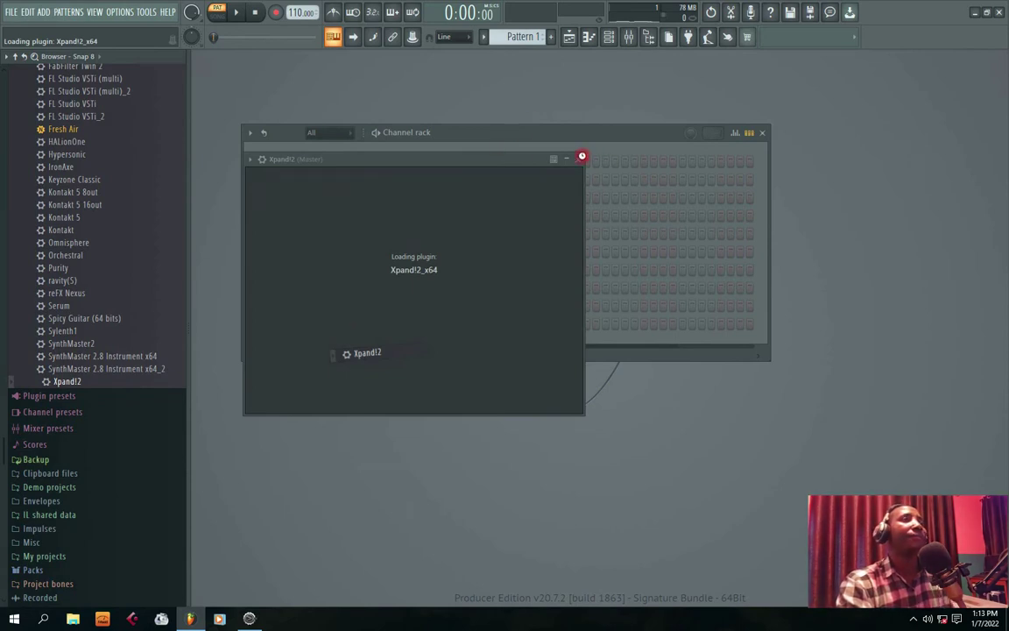
{"action": "left_click_drag", "start_coordinate": [581, 157], "coordinate": [490, 186]}
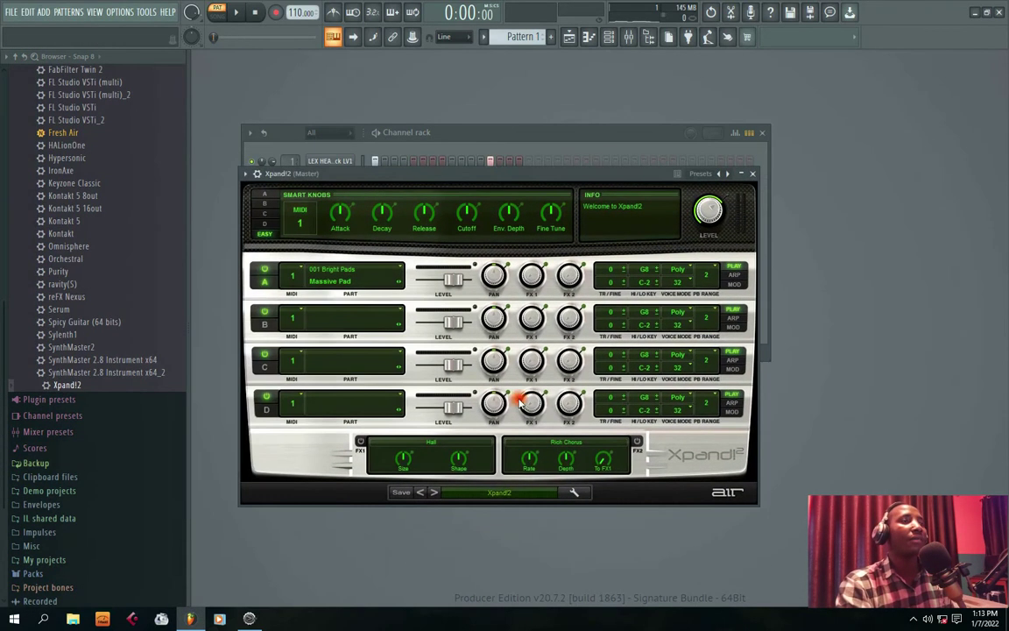
{"action": "left_click", "coordinate": [435, 493]}
{"action": "left_click", "coordinate": [464, 493]}
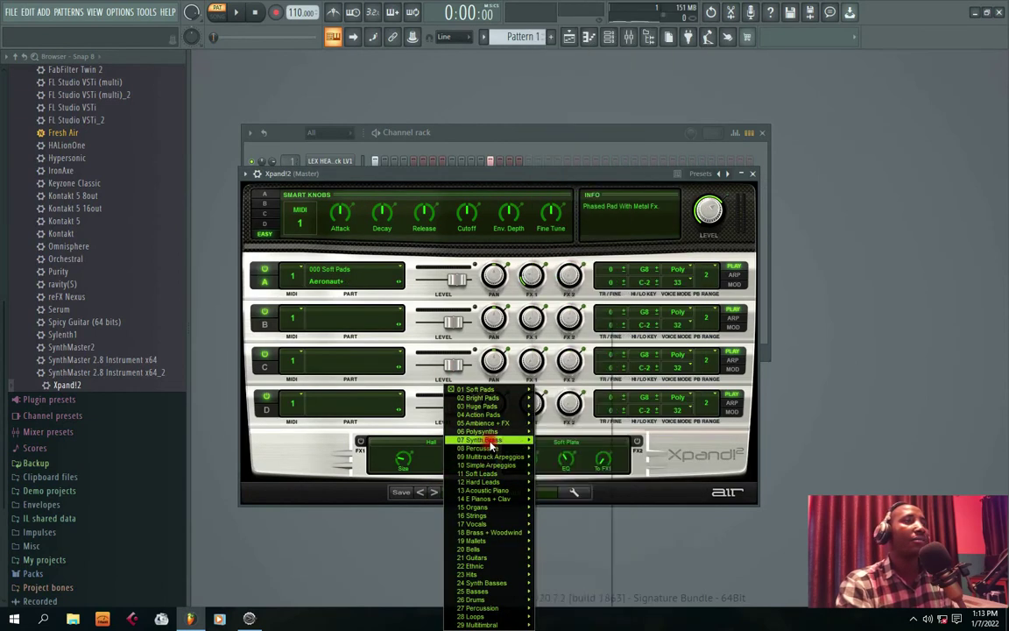
{"action": "mouse_move", "coordinate": [493, 398]}
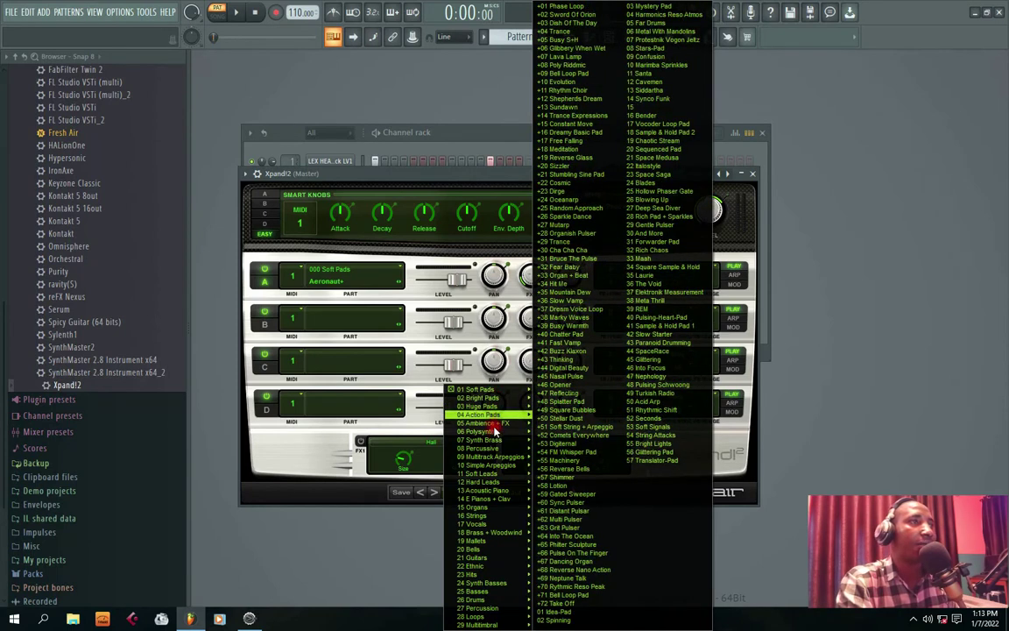
{"action": "mouse_move", "coordinate": [495, 493]}
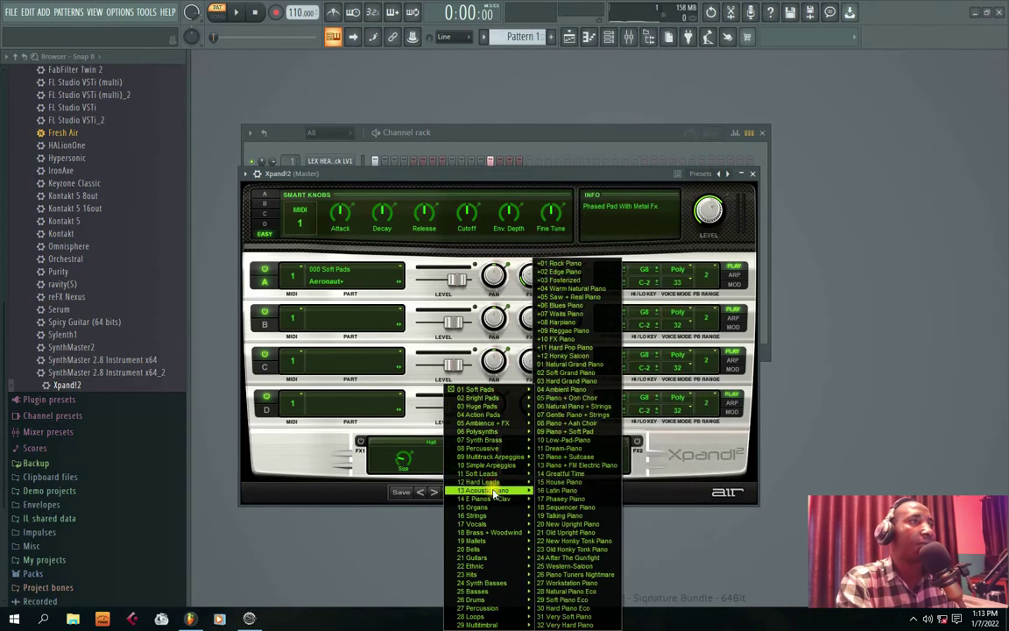
{"action": "left_click", "coordinate": [562, 322]}
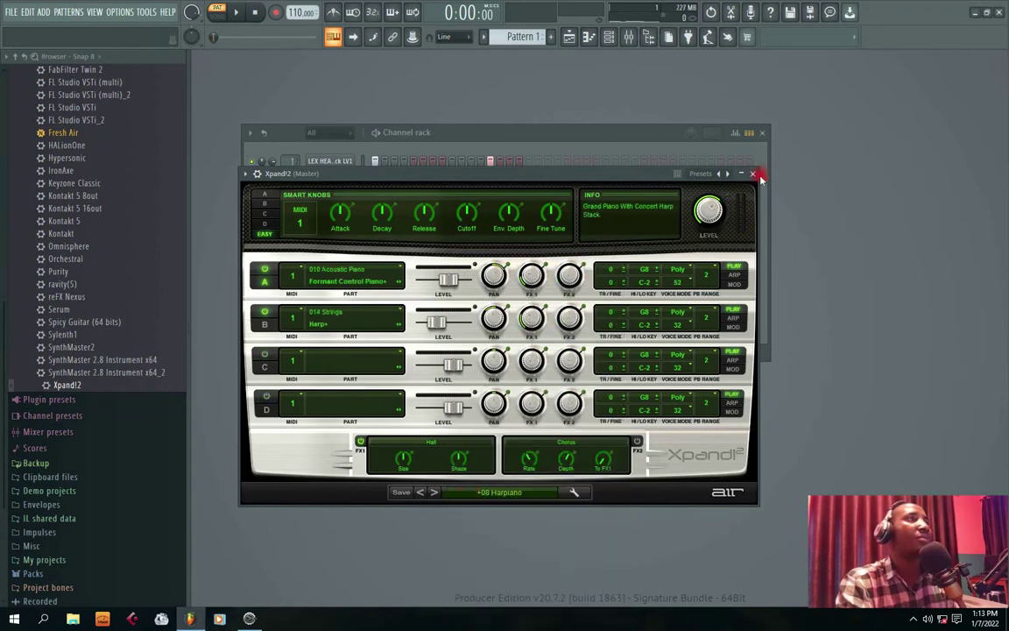
Close the plugin window, open the Xpand!2 channel in the piano roll, and audition several keys in octave 4
{"action": "left_click", "coordinate": [754, 174]}
{"action": "right_click", "coordinate": [333, 325]}
{"action": "left_click", "coordinate": [371, 324]}
{"action": "left_click", "coordinate": [232, 368]}
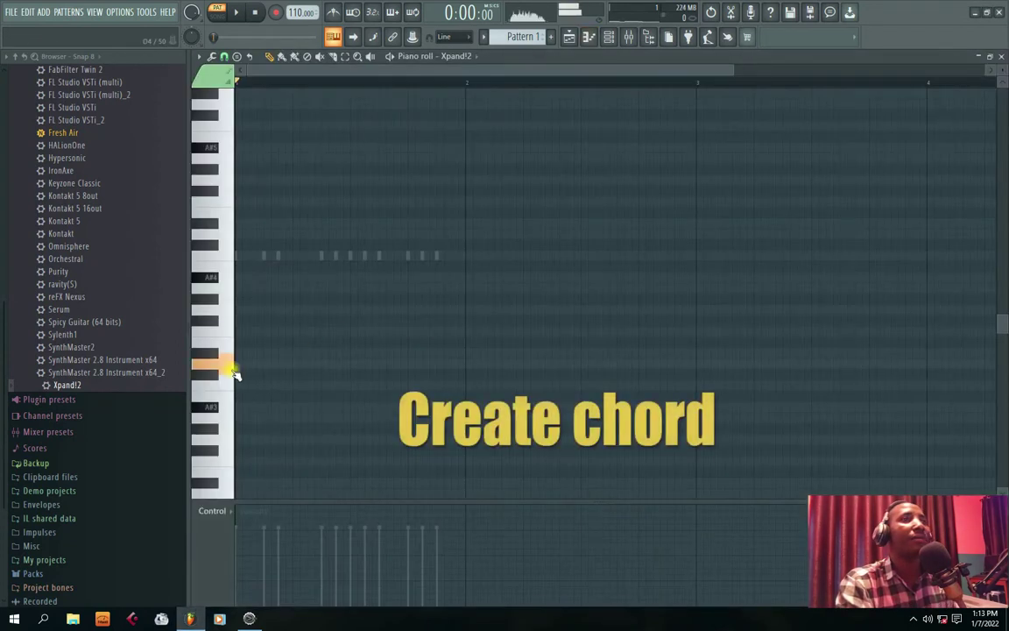
{"action": "left_click", "coordinate": [225, 282]}
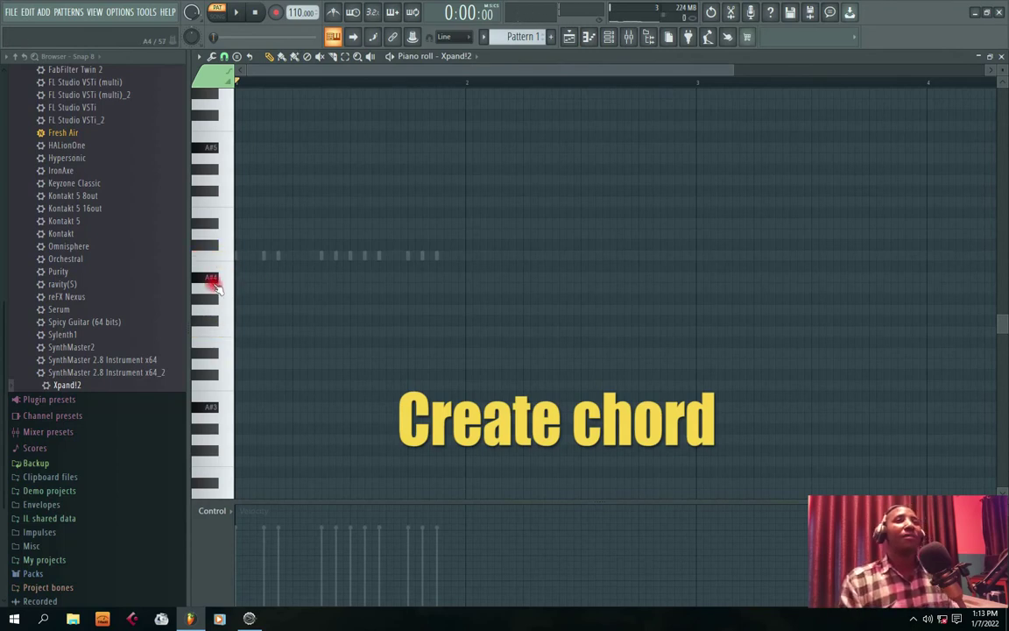
{"action": "left_click", "coordinate": [212, 320]}
Try a note on F4 at the start of bar 1, delete it, and audition the F4 key
{"action": "left_click", "coordinate": [243, 277]}
{"action": "left_click_drag", "start_coordinate": [252, 278], "coordinate": [249, 331]}
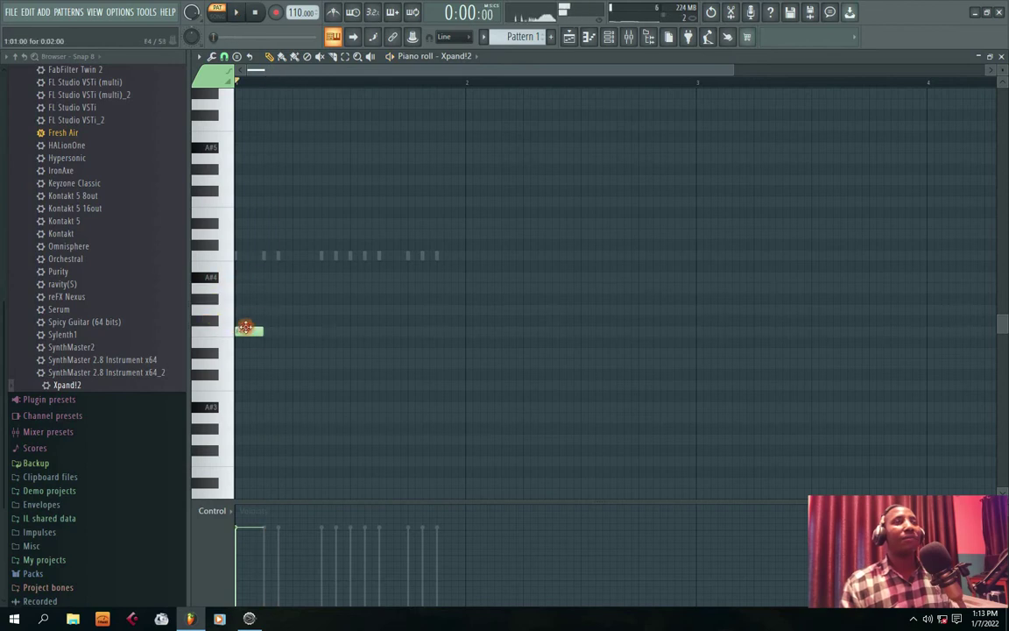
{"action": "right_click", "coordinate": [251, 336]}
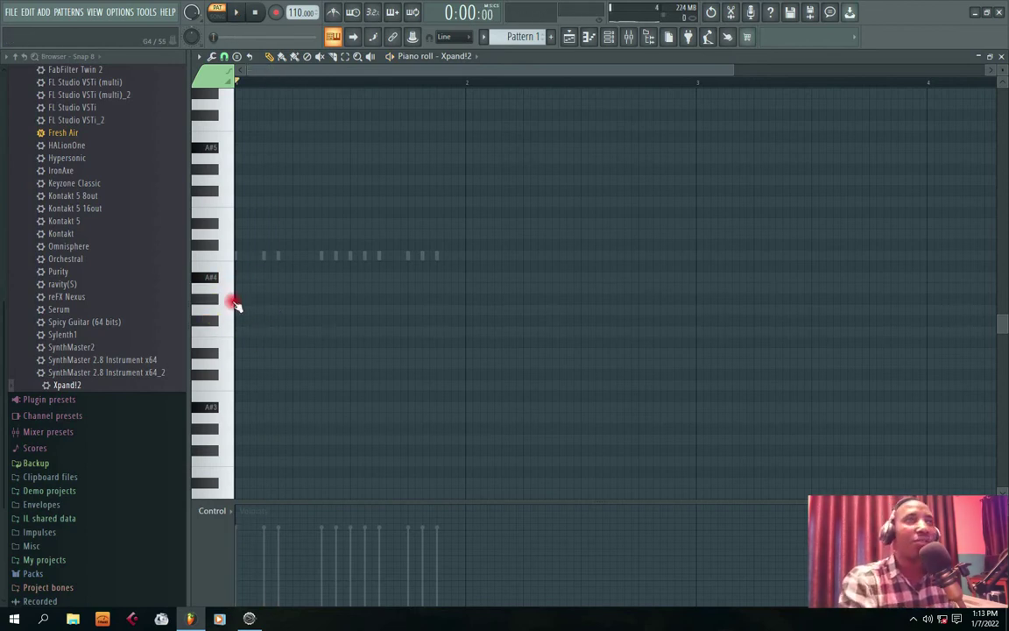
{"action": "left_click", "coordinate": [226, 331]}
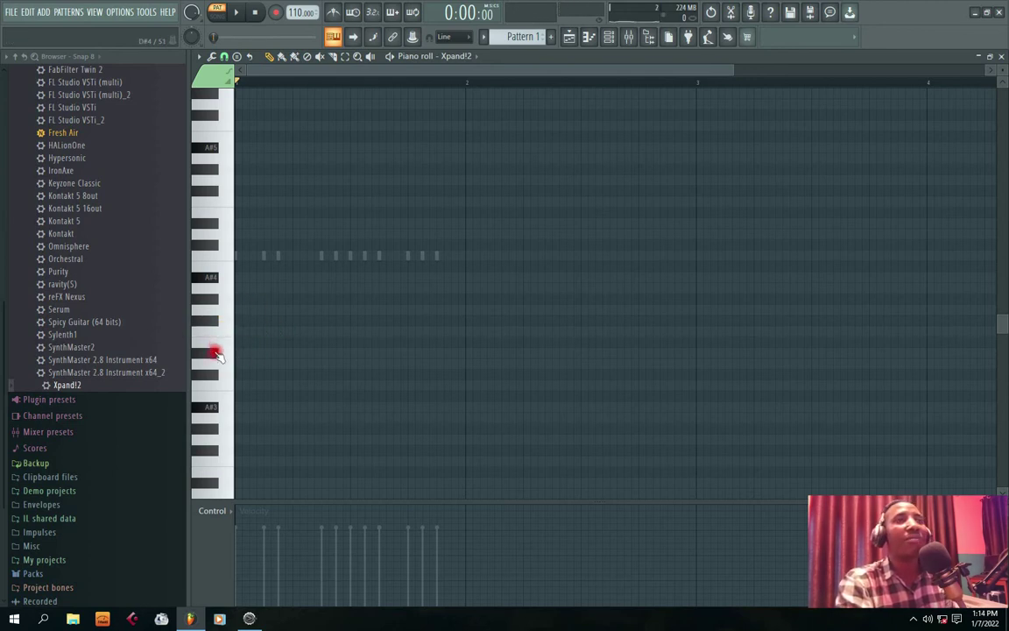
Draw one-bar notes C4 in bar 1, D4 in bar 2 and C4 in bar 3, playing the pattern back in between
{"action": "left_click_drag", "start_coordinate": [242, 354], "coordinate": [466, 396]}
{"action": "key", "text": "space"}
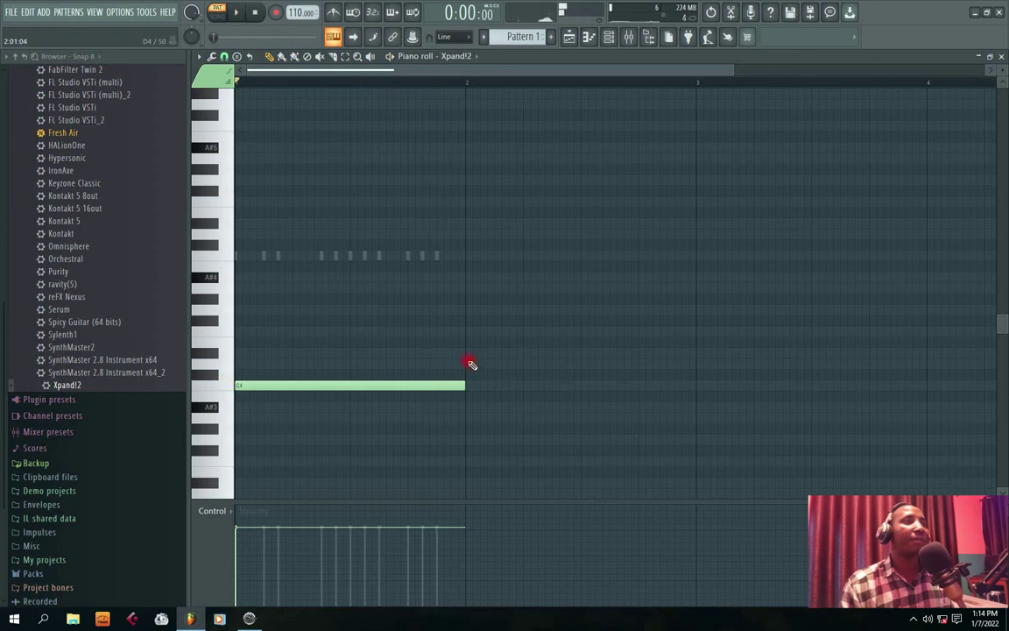
{"action": "left_click", "coordinate": [466, 362]}
{"action": "key", "text": "space"}
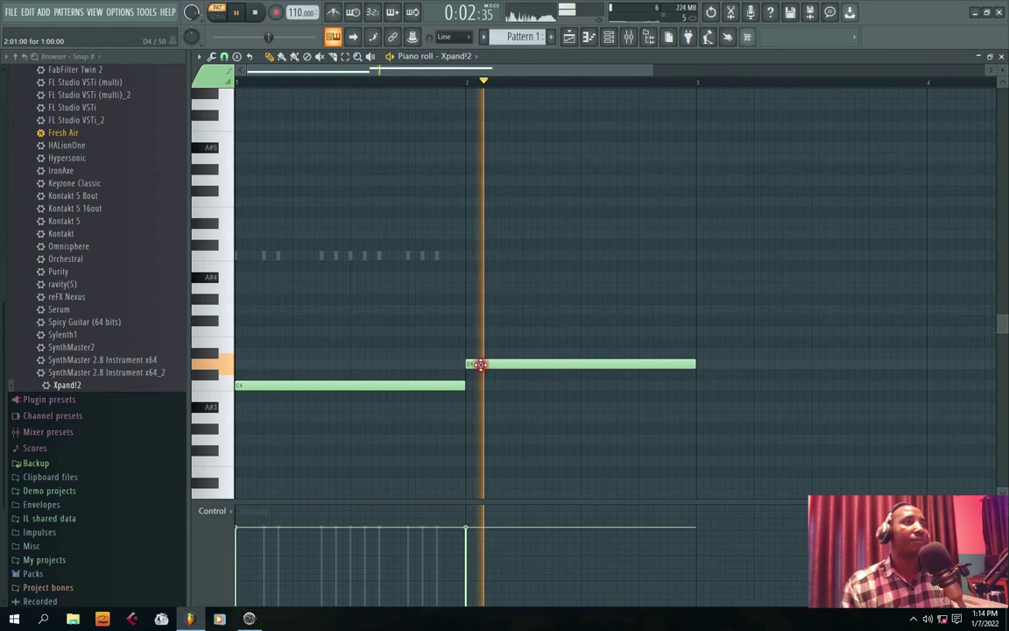
{"action": "key", "text": "space"}
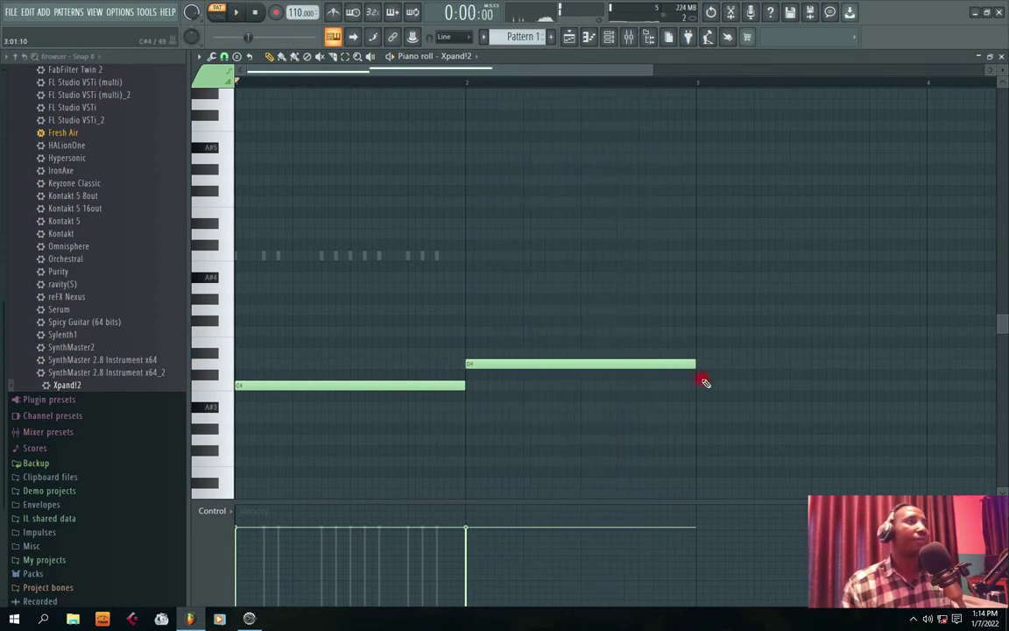
{"action": "left_click", "coordinate": [698, 386]}
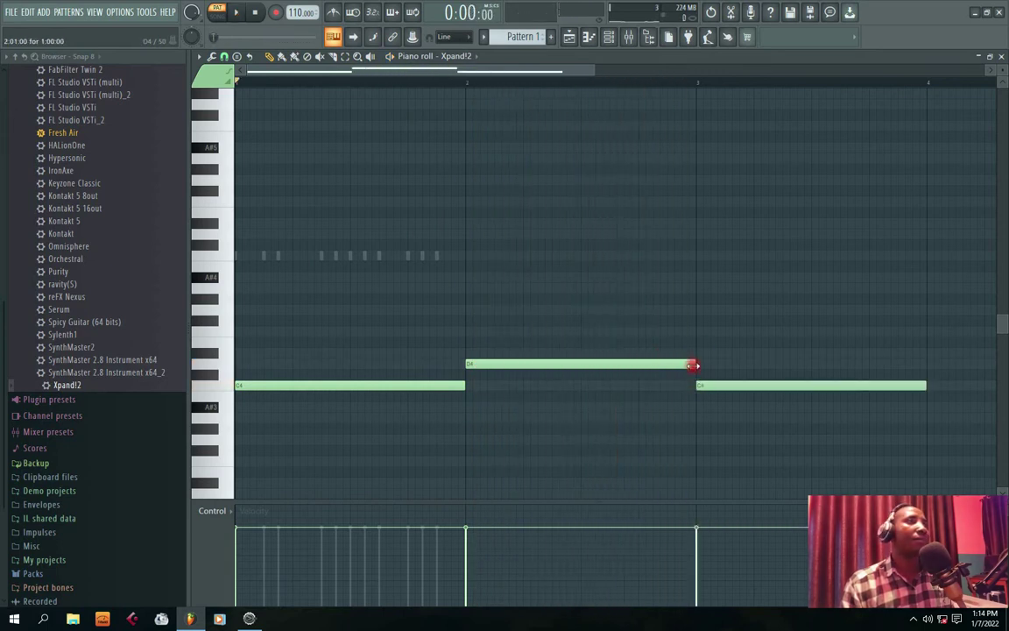
Shorten the D4 note to half a bar, add a half-bar F4 in the second half of bar 2, and play the line back
{"action": "left_click_drag", "start_coordinate": [693, 366], "coordinate": [575, 370]}
{"action": "left_click", "coordinate": [582, 341]}
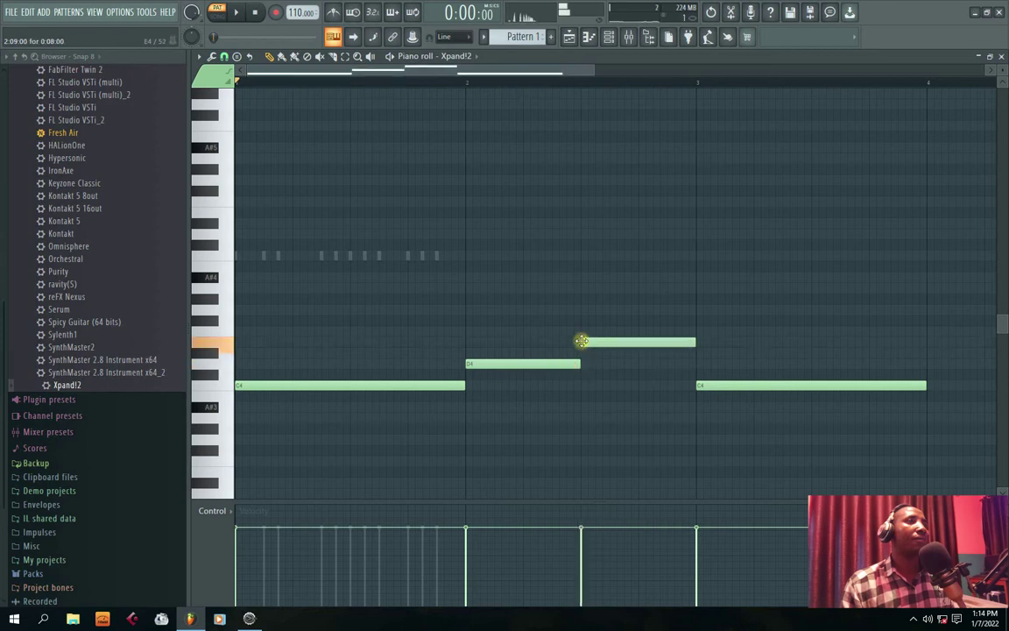
{"action": "left_click_drag", "start_coordinate": [581, 343], "coordinate": [581, 331]}
{"action": "key", "text": "space"}
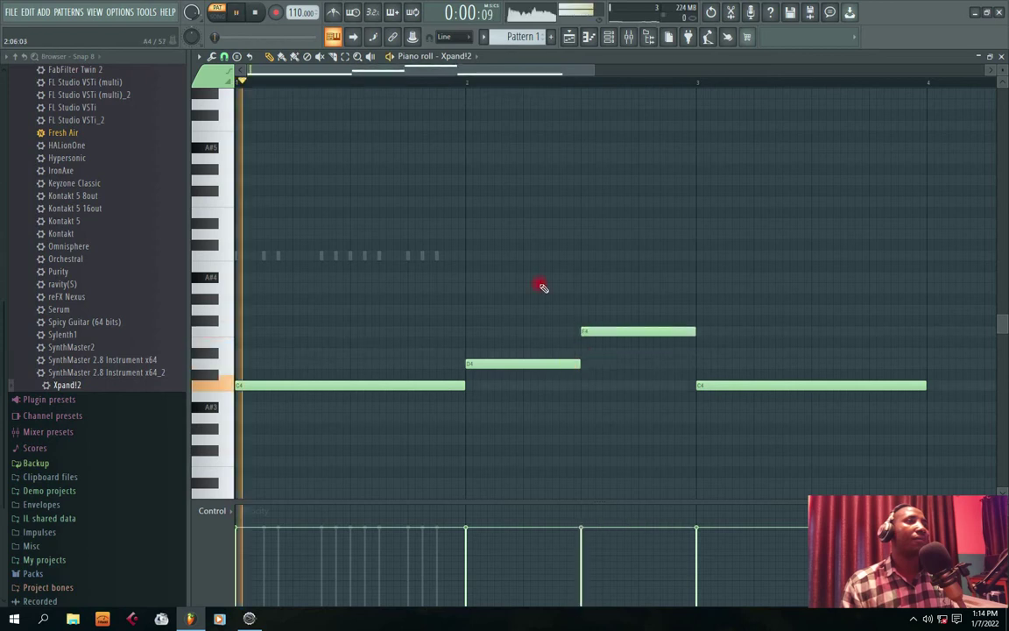
{"action": "left_click_drag", "start_coordinate": [378, 74], "coordinate": [412, 73]}
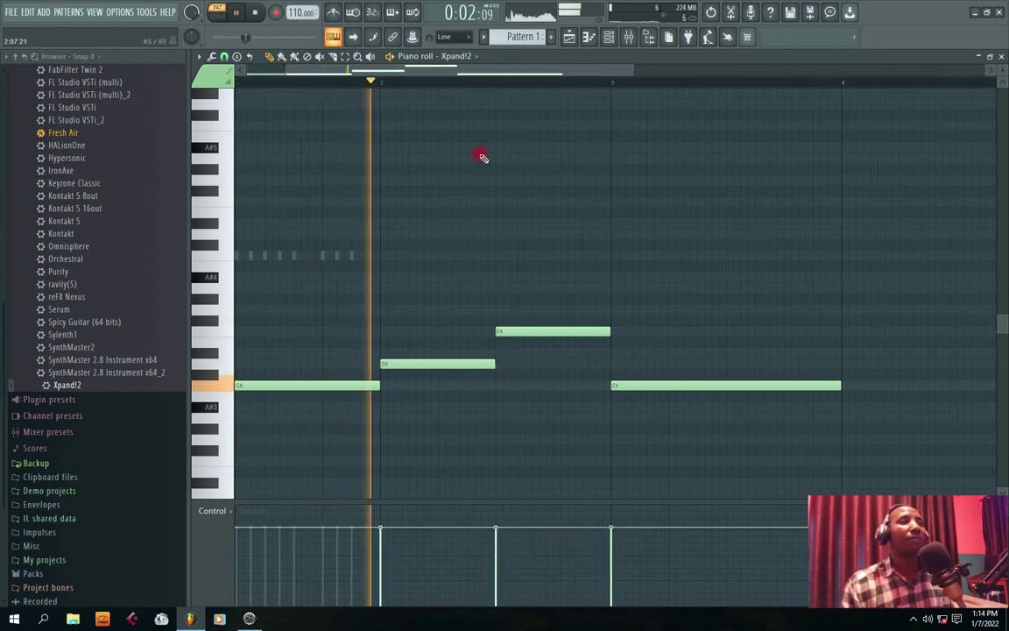
{"action": "key", "text": "space"}
Replace the F4 note in the second half of bar 2 with a D#4 and play the line back
{"action": "left_click", "coordinate": [495, 352]}
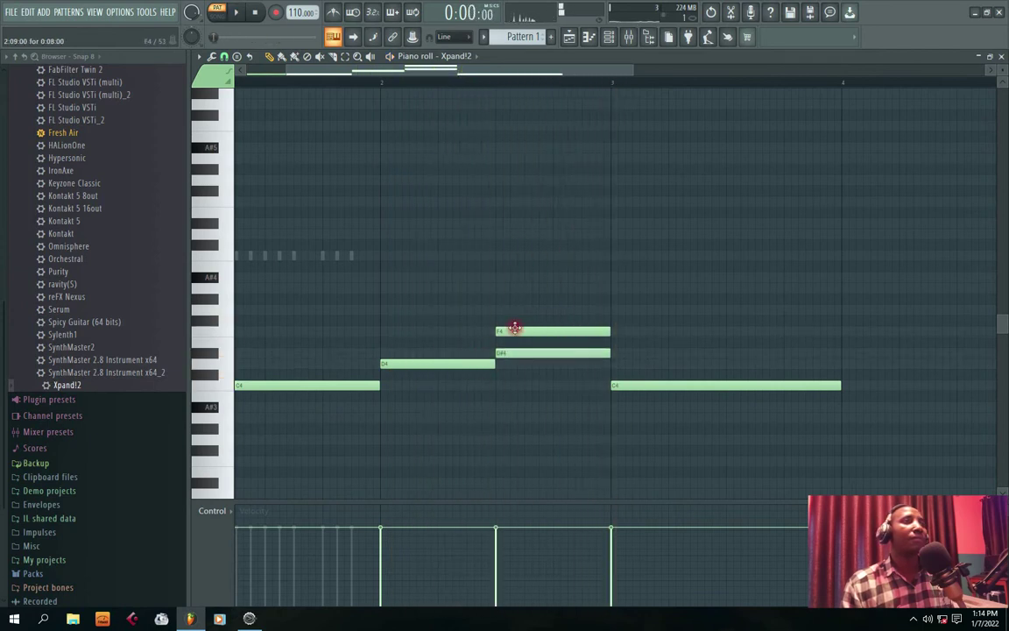
{"action": "key", "text": "space"}
{"action": "right_click", "coordinate": [515, 329]}
{"action": "left_click_drag", "start_coordinate": [449, 70], "coordinate": [495, 78]}
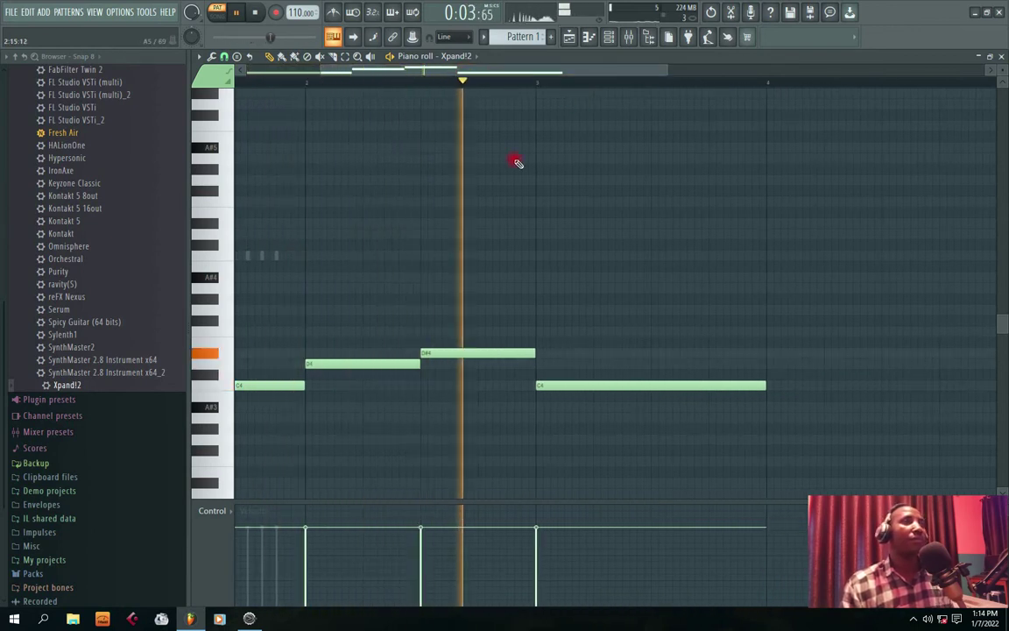
{"action": "left_click_drag", "start_coordinate": [507, 72], "coordinate": [390, 85]}
{"action": "key", "text": "space"}
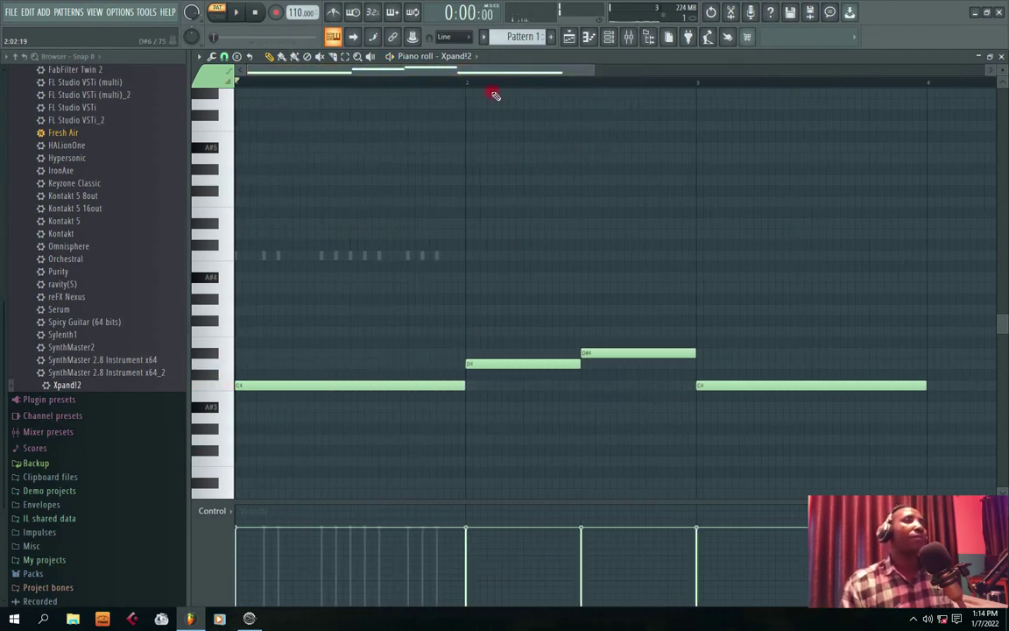
Add a second voice above the first three notes with F4 in bar 1, then half-bar G4 and G#4 in bar 2, checking it by playback
{"action": "scroll", "coordinate": [447, 210], "scroll_direction": "down", "scroll_amount": 1}
{"action": "left_click_drag", "start_coordinate": [242, 325], "coordinate": [258, 292]}
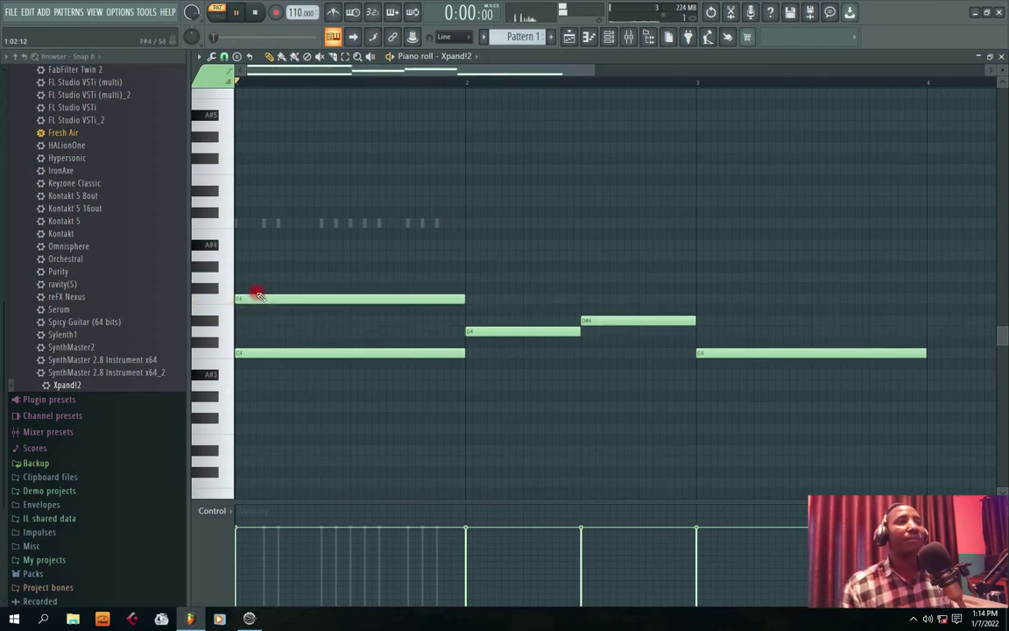
{"action": "key", "text": "space"}
{"action": "left_click", "coordinate": [469, 278]}
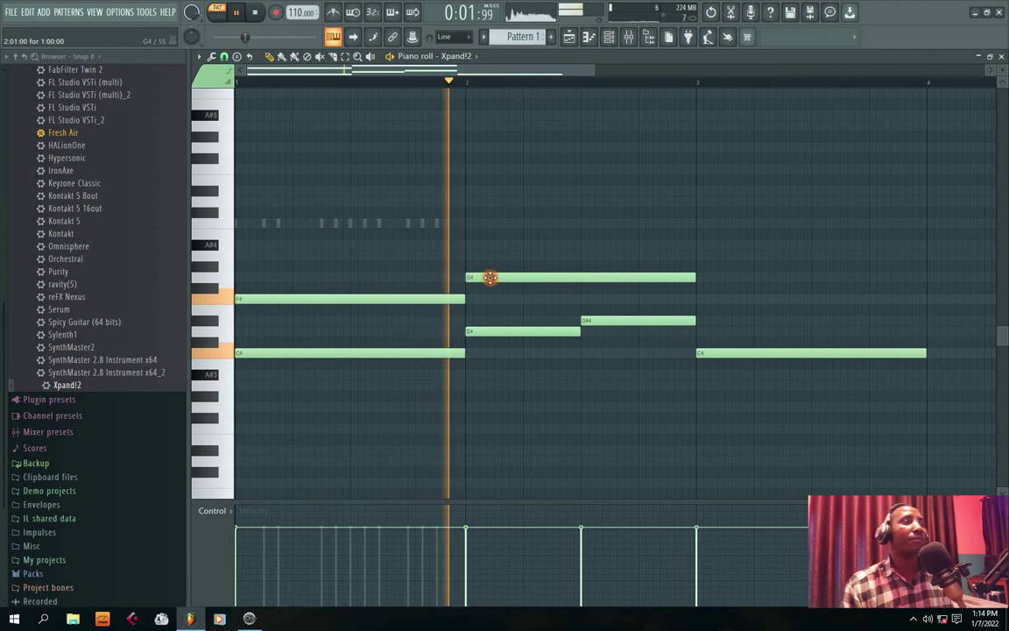
{"action": "key", "text": "space"}
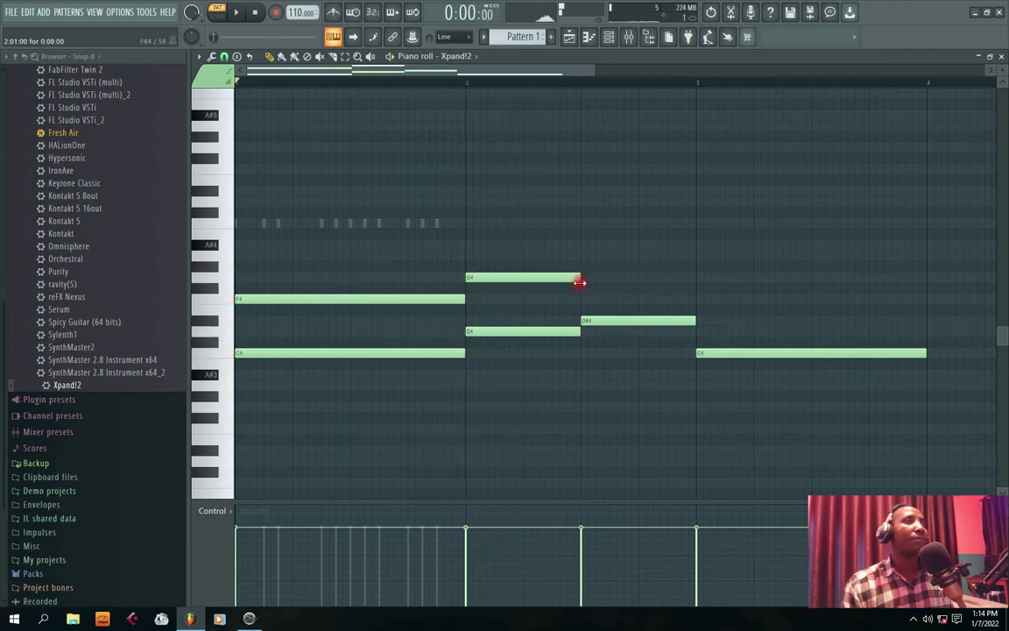
{"action": "left_click", "coordinate": [584, 267]}
{"action": "key", "text": "space"}
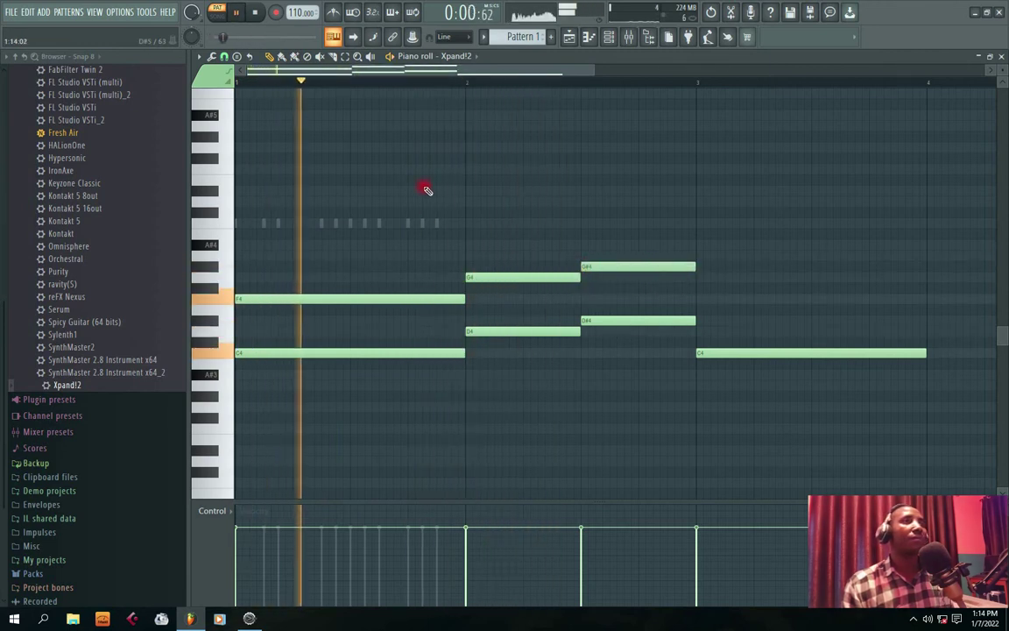
Lower the upper voice to D#4, F4 and G4, and add a one-bar D#4 above the C4 in bar 3
{"action": "left_click_drag", "start_coordinate": [268, 300], "coordinate": [267, 322]}
{"action": "left_click_drag", "start_coordinate": [484, 280], "coordinate": [485, 300]}
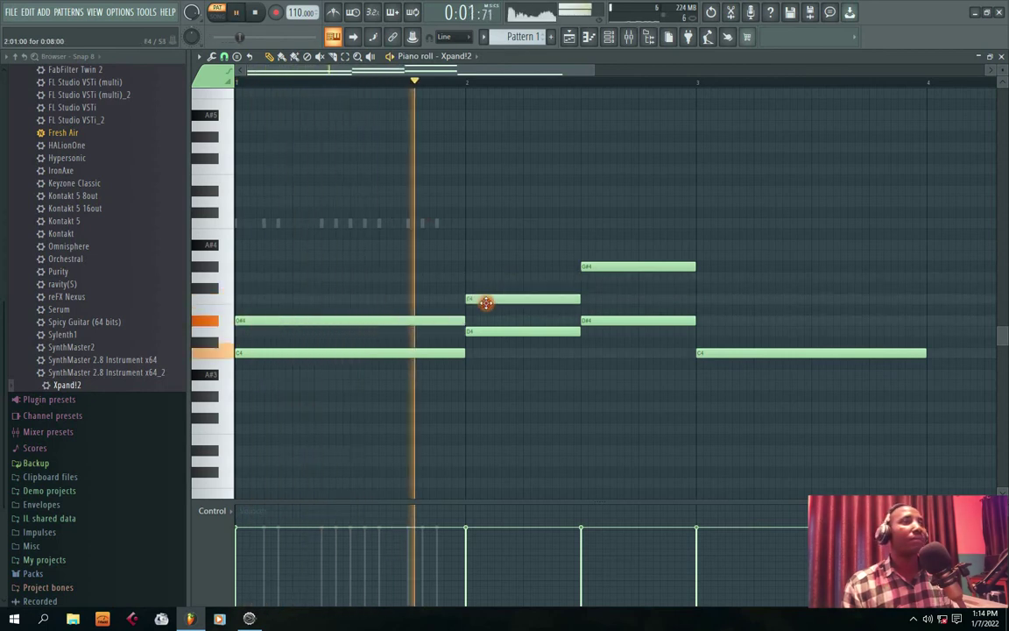
{"action": "left_click_drag", "start_coordinate": [594, 266], "coordinate": [595, 278]}
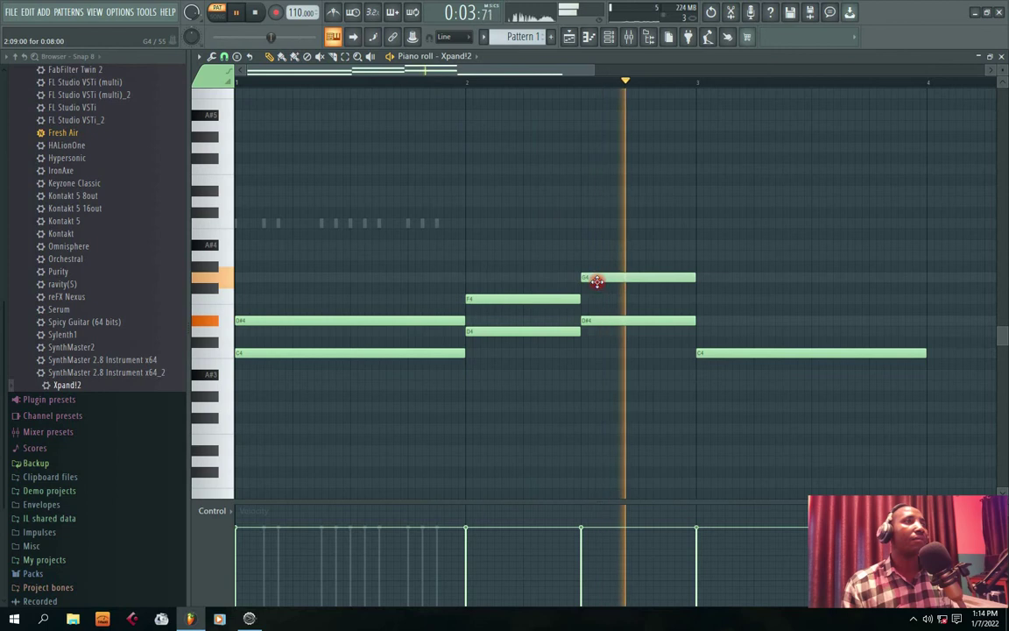
{"action": "left_click", "coordinate": [710, 320]}
{"action": "key", "text": "space"}
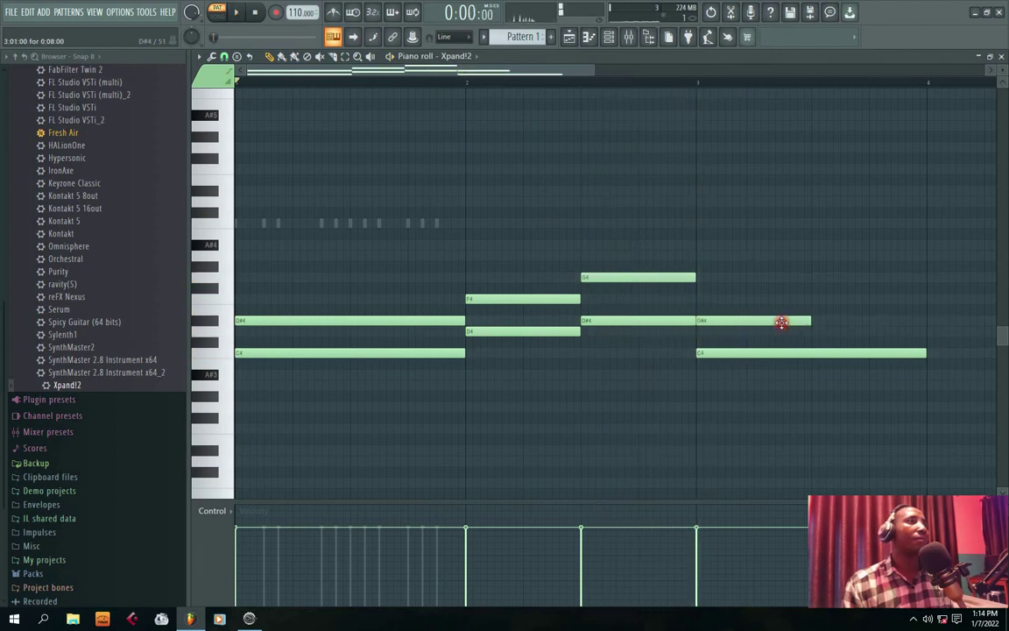
{"action": "key", "text": "space"}
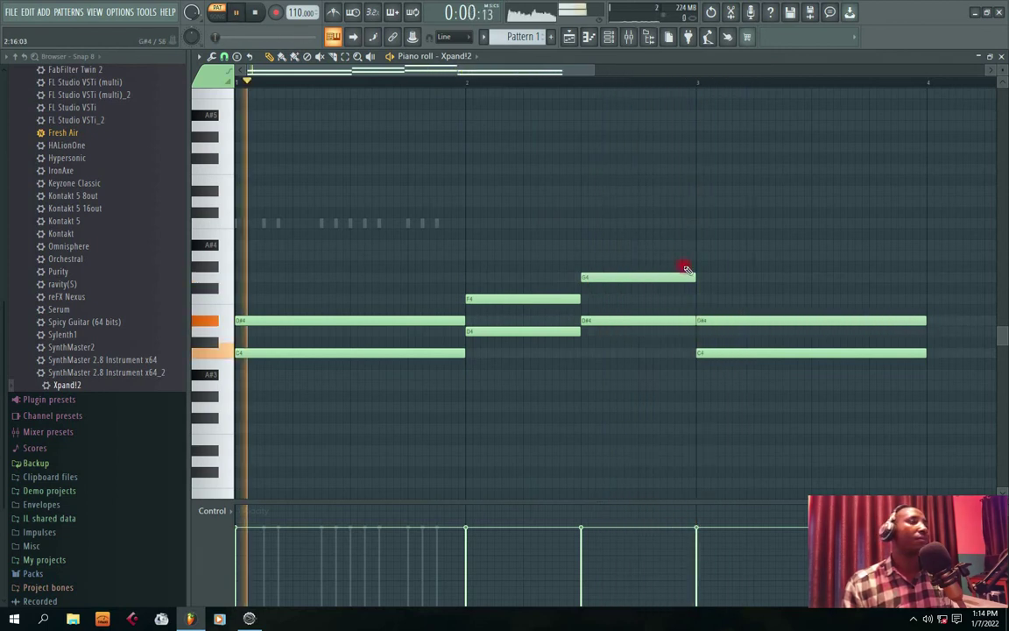
Complete the triads with G4 in bar 1, half-bar A4 and A#4 in bar 2, and a one-bar G4 in bar 3
{"action": "left_click", "coordinate": [248, 280]}
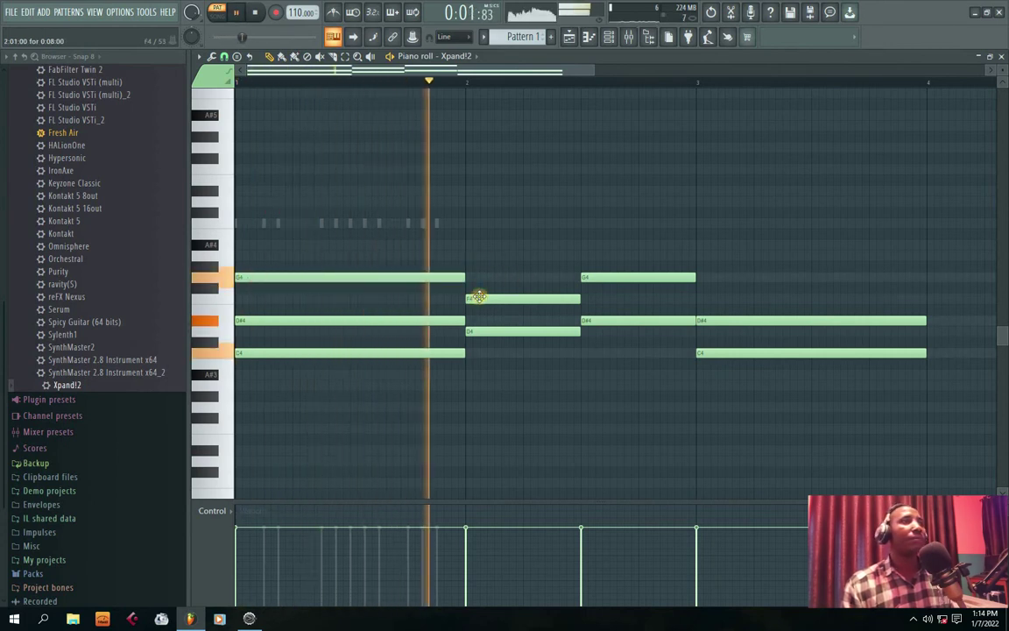
{"action": "left_click", "coordinate": [469, 256]}
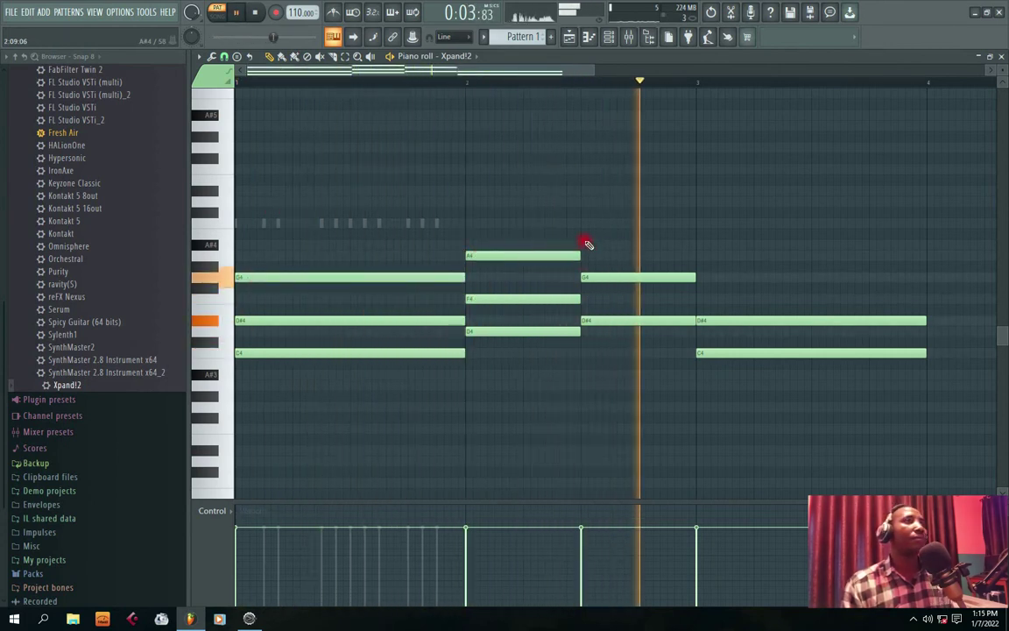
{"action": "left_click", "coordinate": [585, 245]}
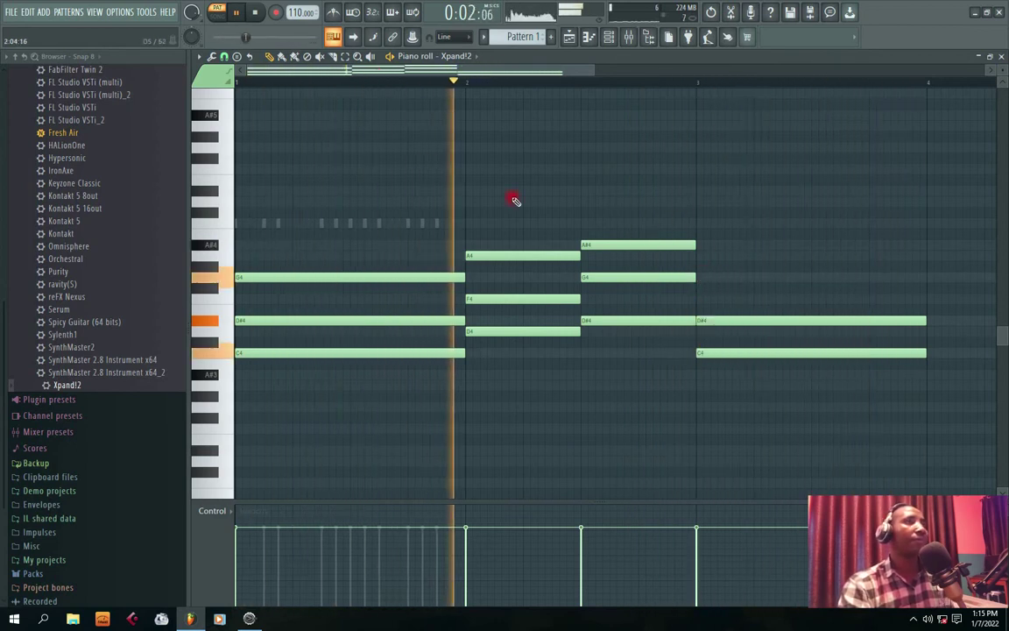
{"action": "left_click_drag", "start_coordinate": [394, 68], "coordinate": [446, 68]}
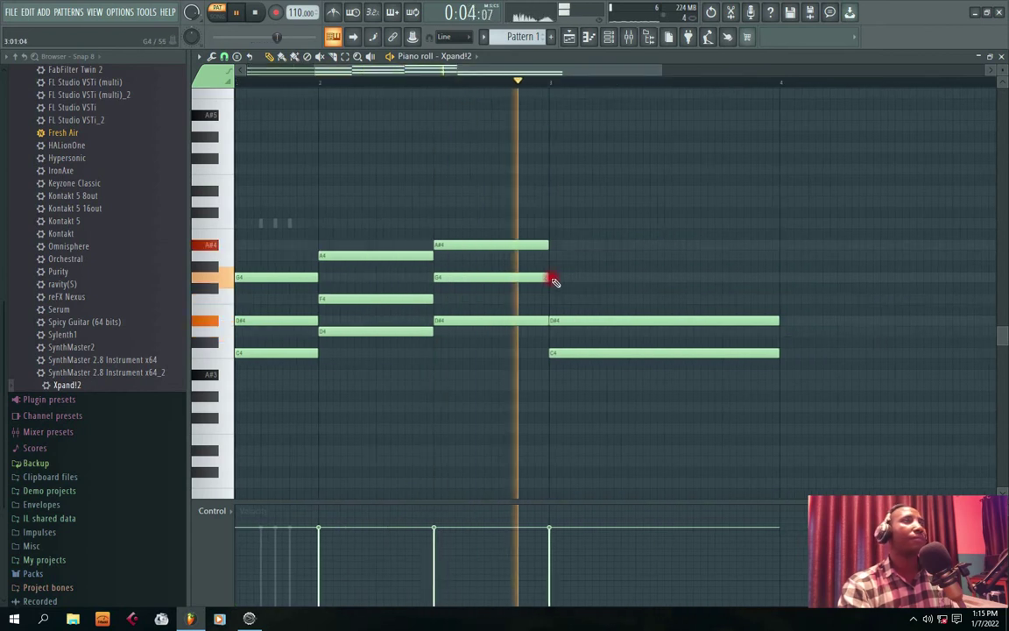
{"action": "left_click", "coordinate": [552, 277]}
{"action": "left_click_drag", "start_coordinate": [567, 280], "coordinate": [776, 282]}
Close the piano roll and turn on looping in the channel rack so the drum steps repeat under the chords
{"action": "left_click", "coordinate": [1001, 57]}
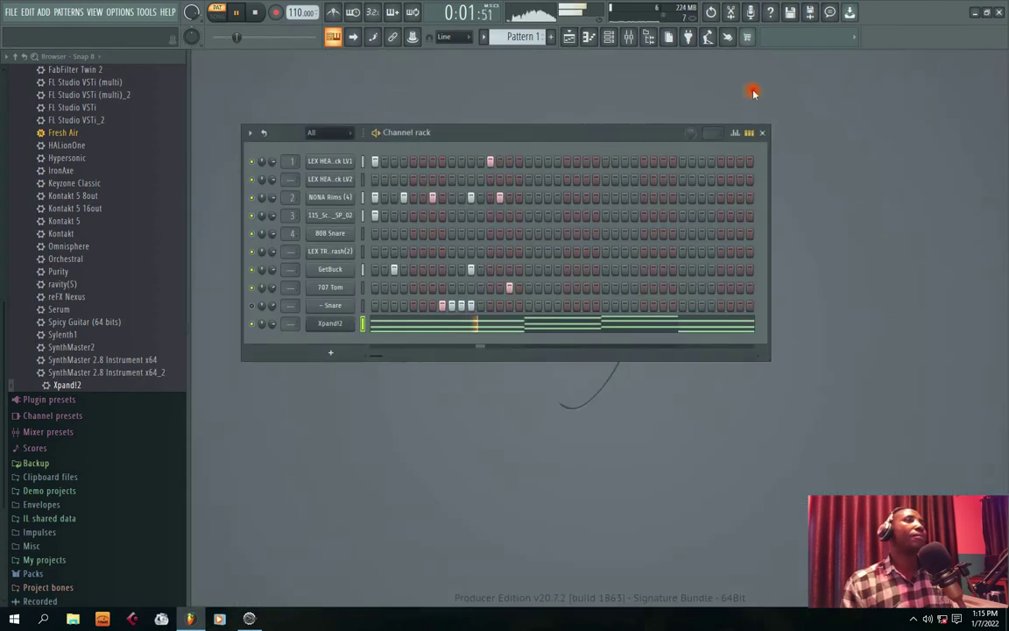
{"action": "left_click", "coordinate": [263, 133]}
{"action": "left_click_drag", "start_coordinate": [465, 131], "coordinate": [514, 66]}
Reopen the Xpand!2 piano roll, play the chords, delete the three chord notes in bar 3, and replay the pattern
{"action": "left_click", "coordinate": [375, 300]}
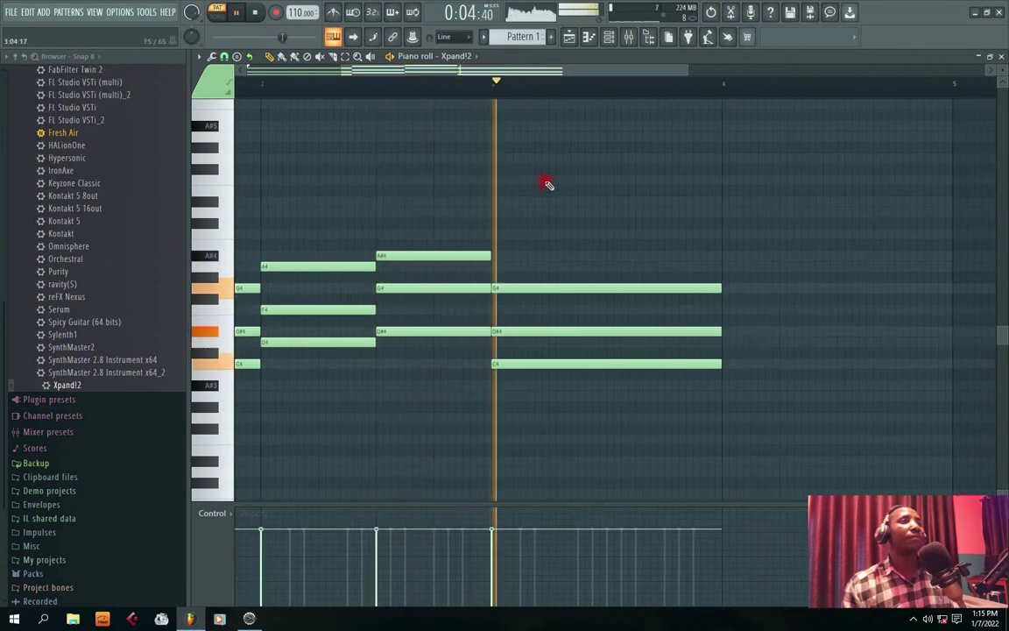
{"action": "left_click_drag", "start_coordinate": [524, 70], "coordinate": [544, 70]}
{"action": "key", "text": "space"}
{"action": "key", "text": "space"}
{"action": "key", "text": "space"}
{"action": "left_click_drag", "start_coordinate": [452, 71], "coordinate": [306, 99]}
{"action": "right_click", "coordinate": [758, 288]}
{"action": "right_click", "coordinate": [766, 331]}
{"action": "right_click", "coordinate": [775, 364]}
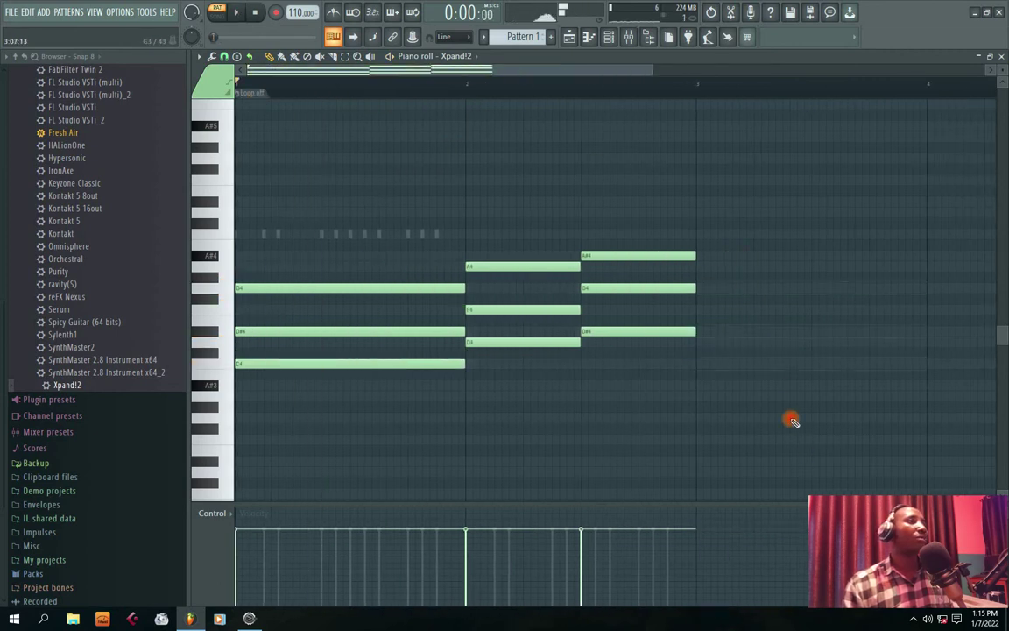
{"action": "key", "text": "space"}
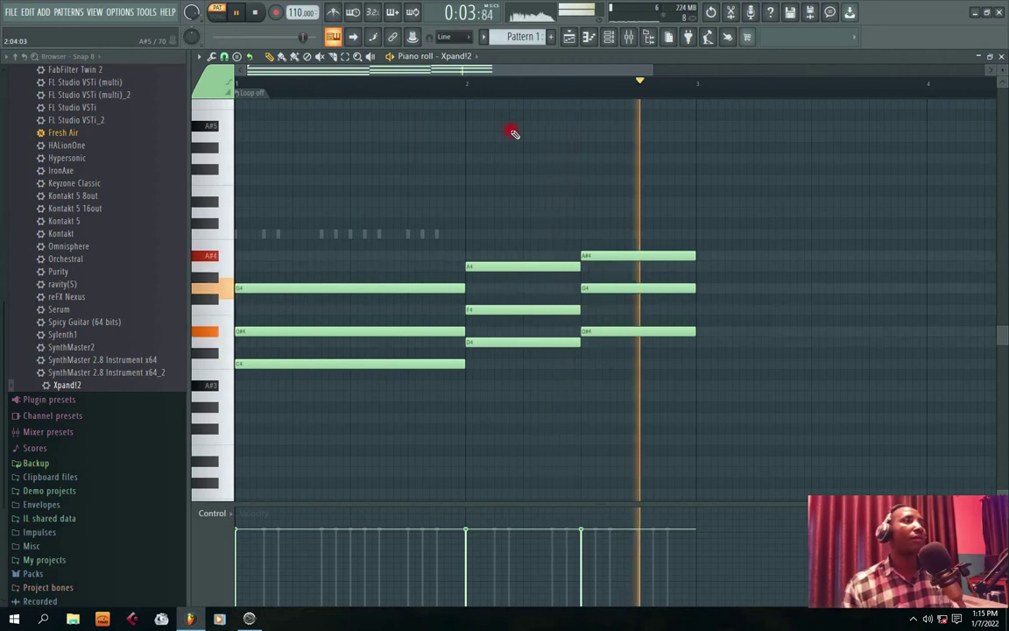
Close the piano roll and move the - Snare channel below Xpand!2 in the channel rack
{"action": "left_click", "coordinate": [1003, 55]}
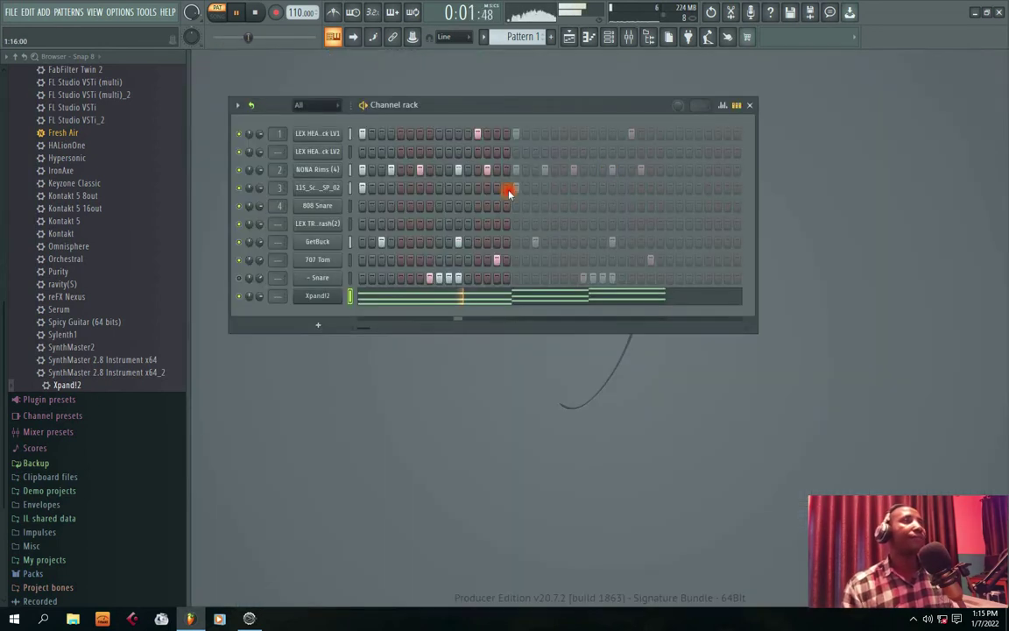
{"action": "left_click_drag", "start_coordinate": [500, 117], "coordinate": [560, 85]}
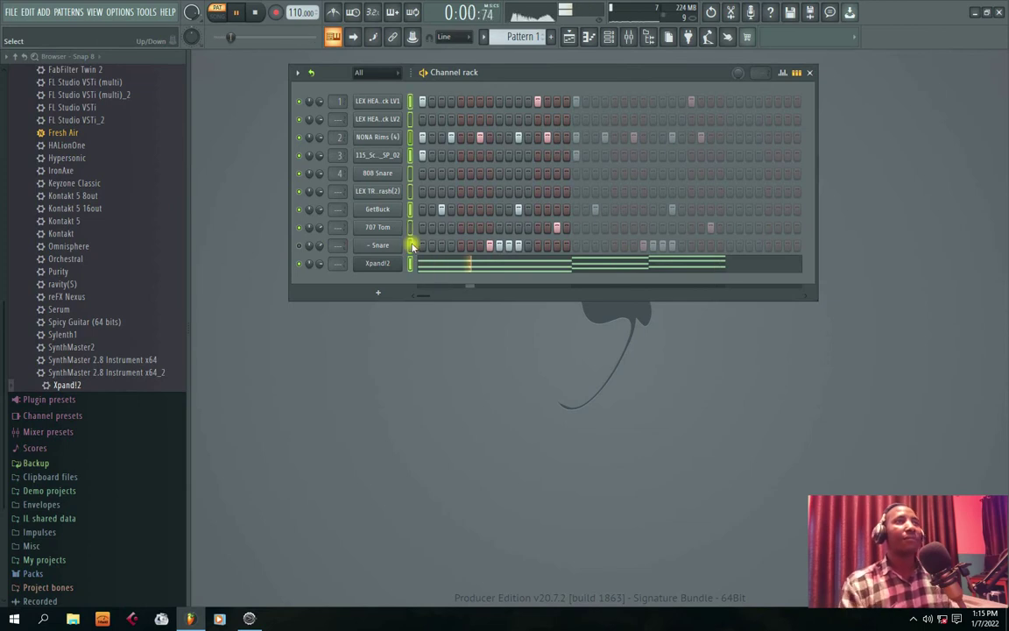
{"action": "key", "text": "alt+Down"}
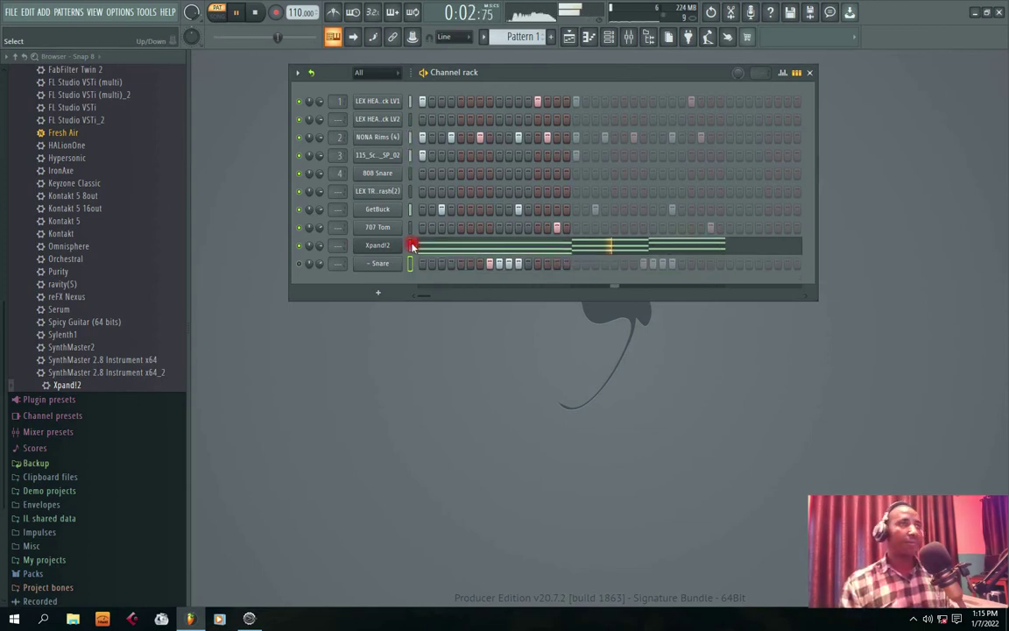
{"action": "left_click_drag", "start_coordinate": [518, 72], "coordinate": [482, 86]}
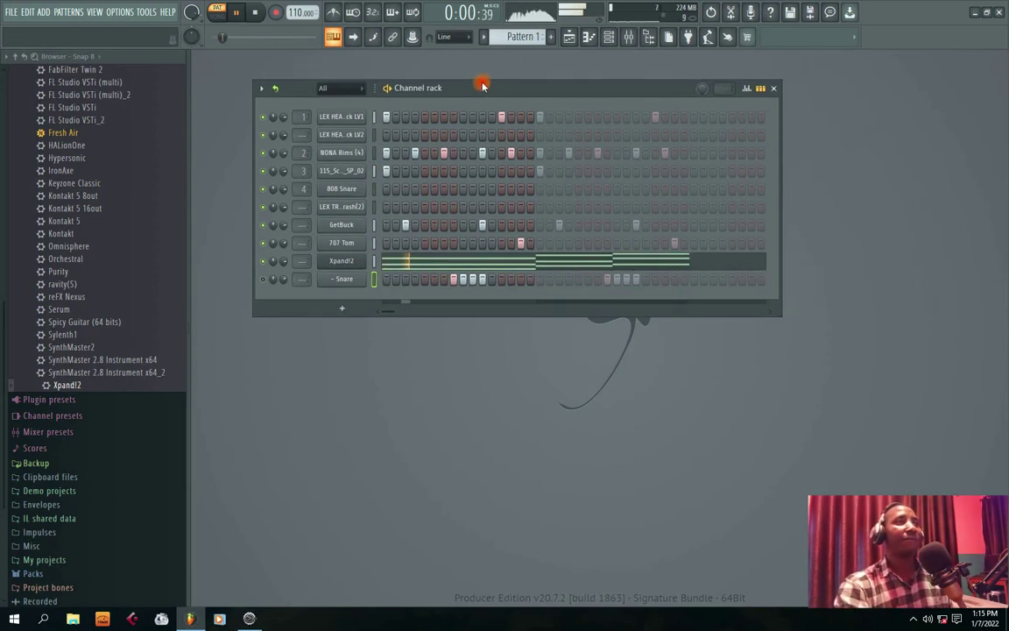
{"action": "left_click", "coordinate": [276, 262]}
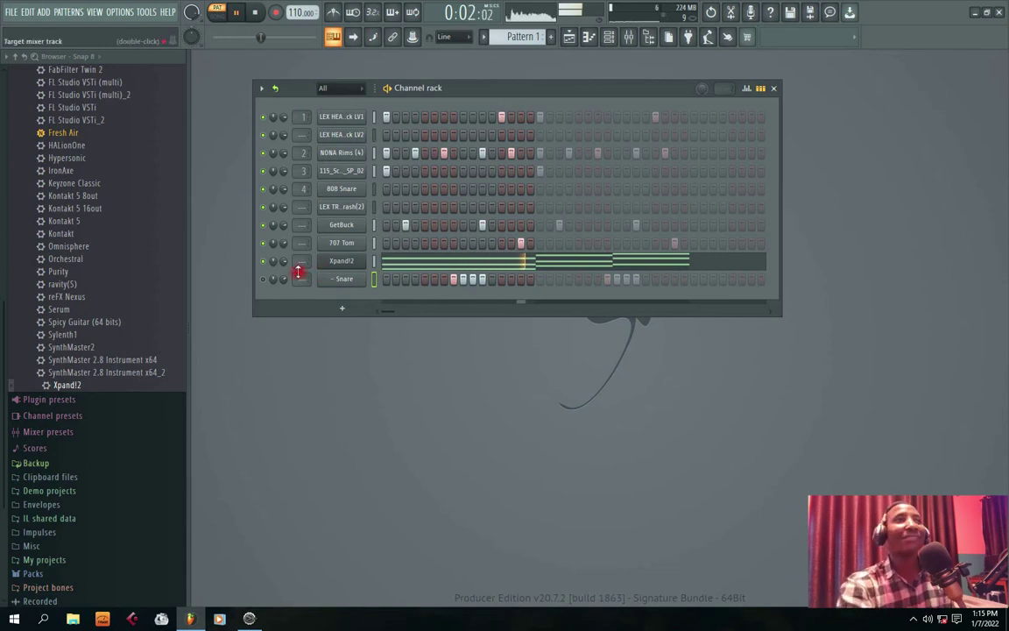
{"action": "left_click_drag", "start_coordinate": [450, 91], "coordinate": [440, 110]}
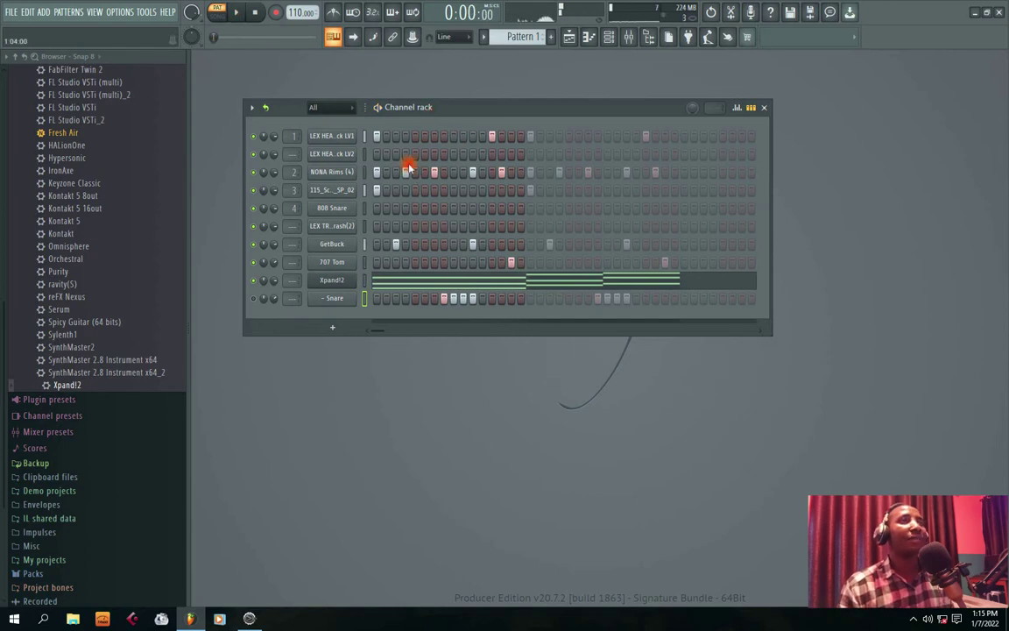
Open the Xpand!2 channel in the piano roll and play the chord progression from the start several times
{"action": "left_click", "coordinate": [383, 285]}
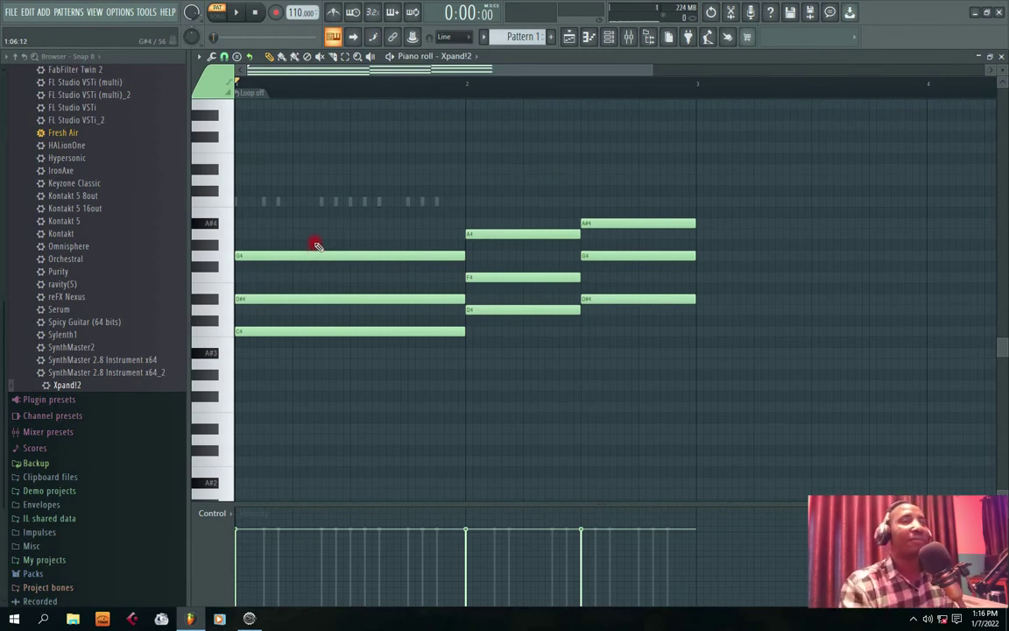
{"action": "key", "text": "space"}
{"action": "key", "text": "space"}
{"action": "key", "text": "space"}
{"action": "key", "text": "space"}
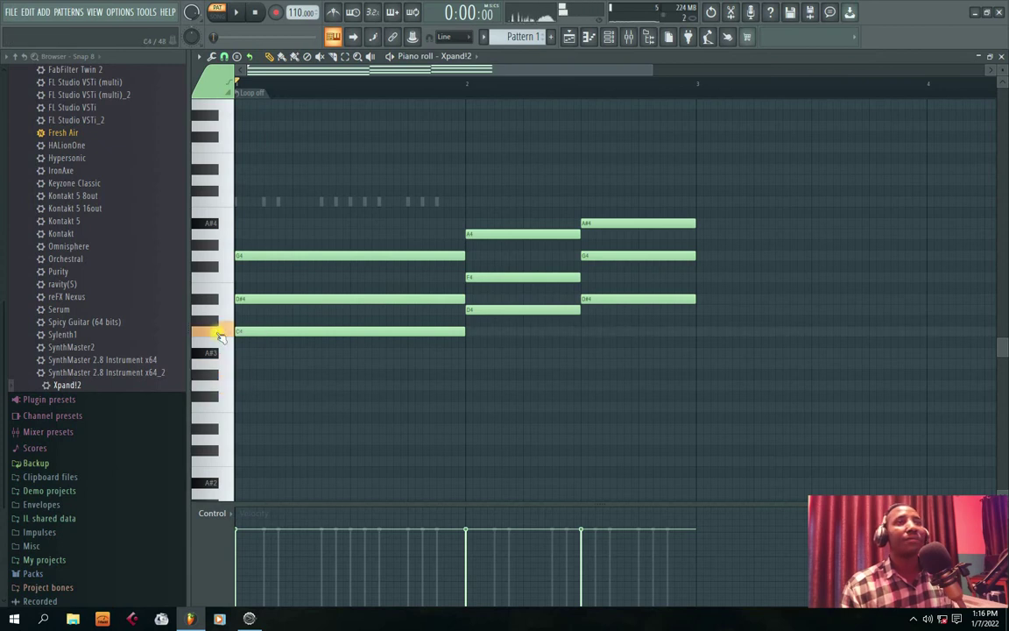
{"action": "key", "text": "space"}
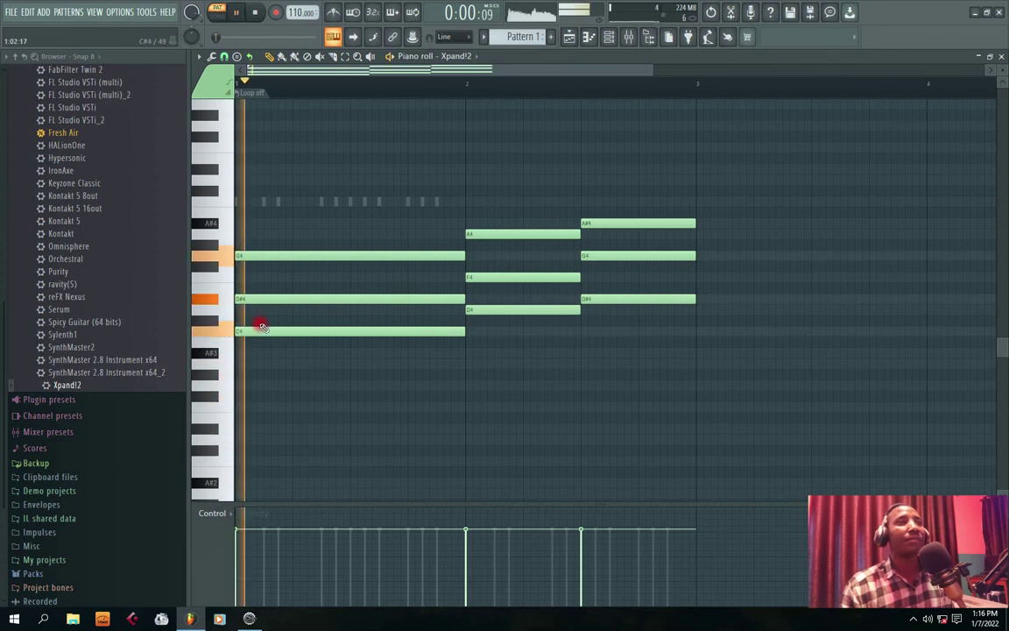
Copy the middle chord notes D#4, F4 and G4 one octave lower to D#3, F3 and G3 and play the chords
{"action": "key", "text": "space"}
{"action": "left_click_drag", "start_coordinate": [256, 285], "coordinate": [375, 303]}
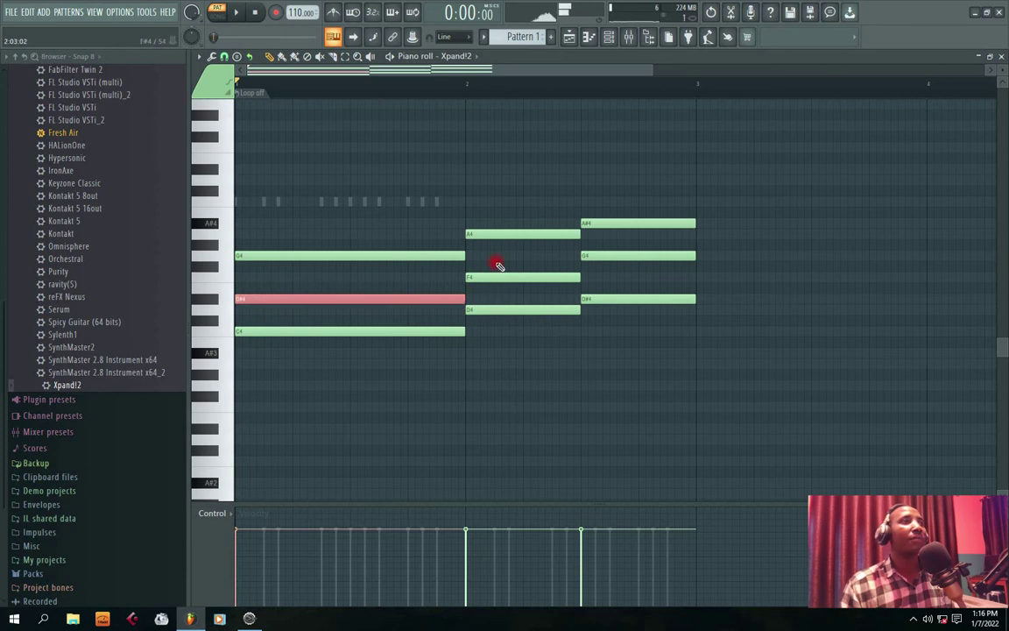
{"action": "left_click", "coordinate": [499, 277], "text": "ctrl+shift"}
{"action": "left_click", "coordinate": [603, 255], "text": "ctrl+shift"}
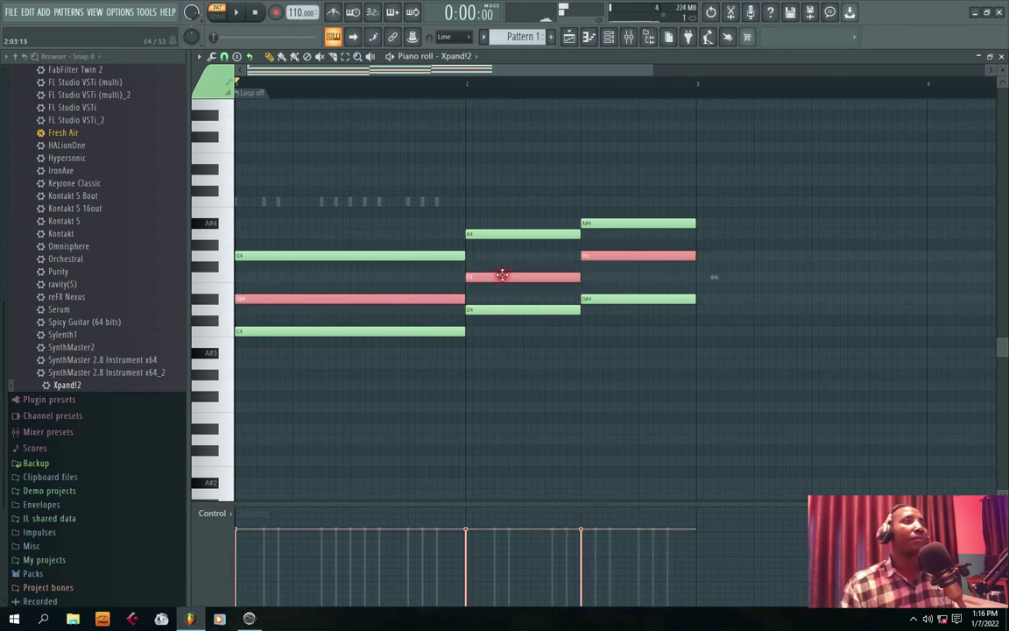
{"action": "key", "text": "ctrl+Down"}
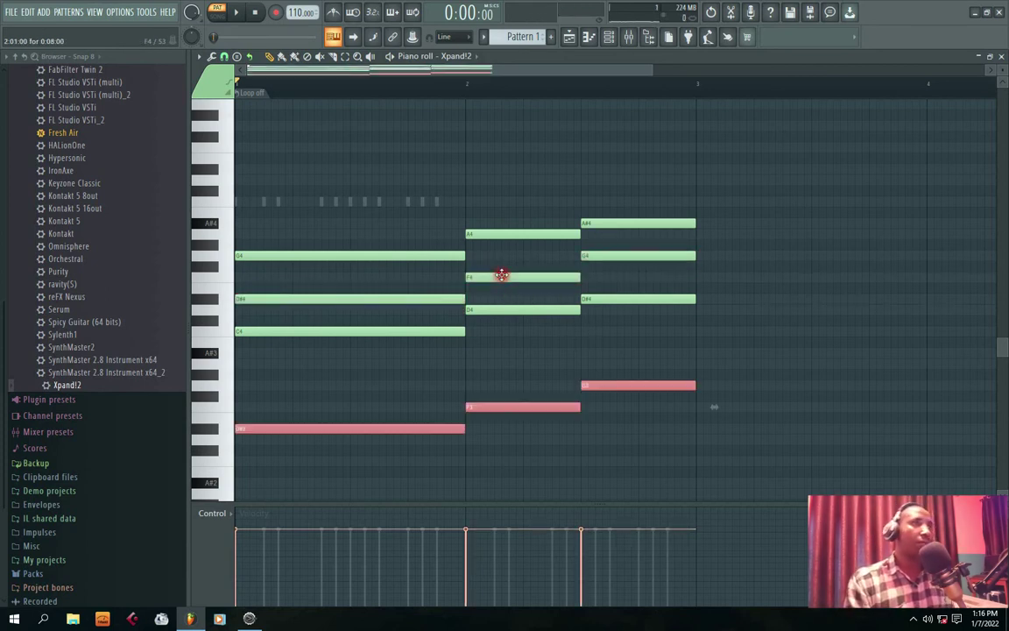
{"action": "key", "text": "space"}
Copy the chords' root notes C4, D4 and D#4 one octave lower to C3, D3 and D#3
{"action": "left_click_drag", "start_coordinate": [332, 68], "coordinate": [289, 81]}
{"action": "left_click", "coordinate": [269, 323], "text": "ctrl"}
{"action": "left_click_drag", "start_coordinate": [270, 323], "coordinate": [351, 345]}
{"action": "mouse_move", "coordinate": [513, 300]}
{"action": "left_mouse_down"}
{"action": "mouse_move", "coordinate": [599, 320]}
{"action": "mouse_move", "coordinate": [714, 314]}
{"action": "mouse_move", "coordinate": [511, 319]}
{"action": "mouse_move", "coordinate": [509, 306]}
{"action": "left_mouse_up"}
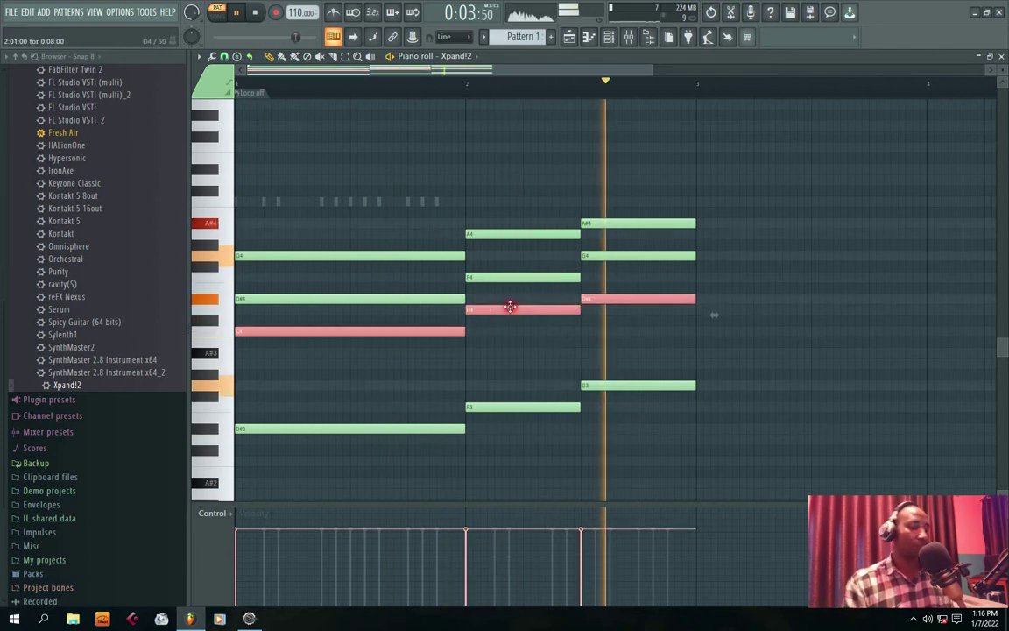
{"action": "scroll", "coordinate": [509, 306], "scroll_direction": "down", "scroll_amount": 1}
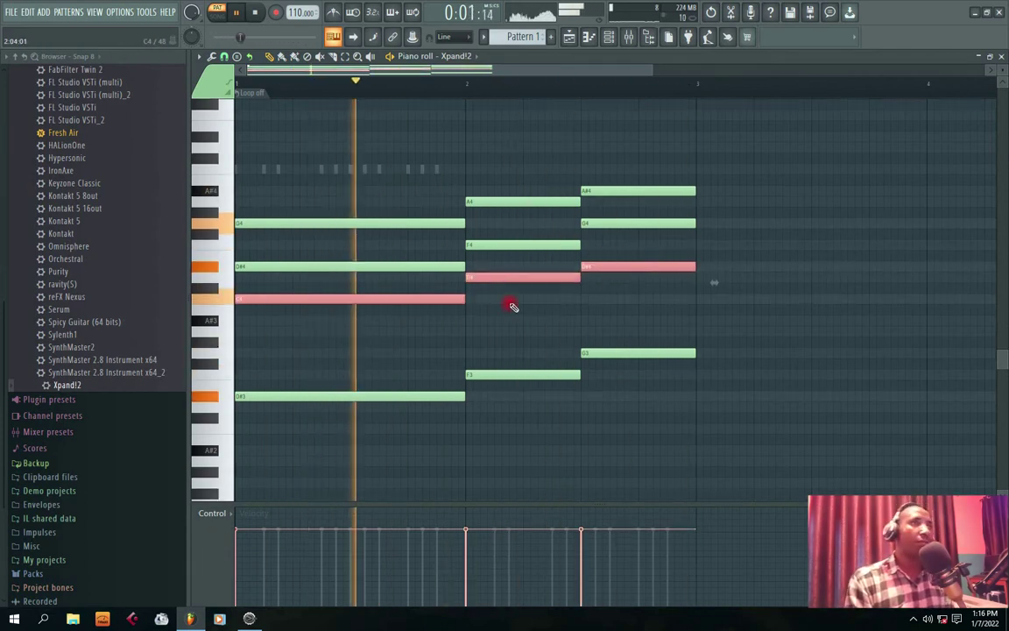
{"action": "key", "text": "ctrl+Down"}
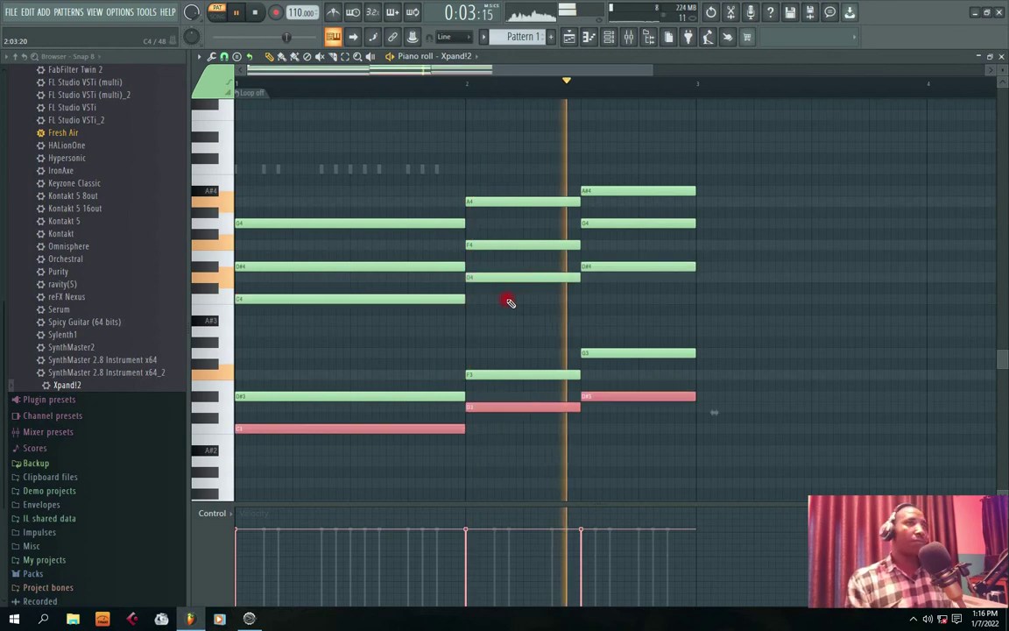
Clear the note selection, replay the chords from the start, and close the piano roll
{"action": "key", "text": "space"}
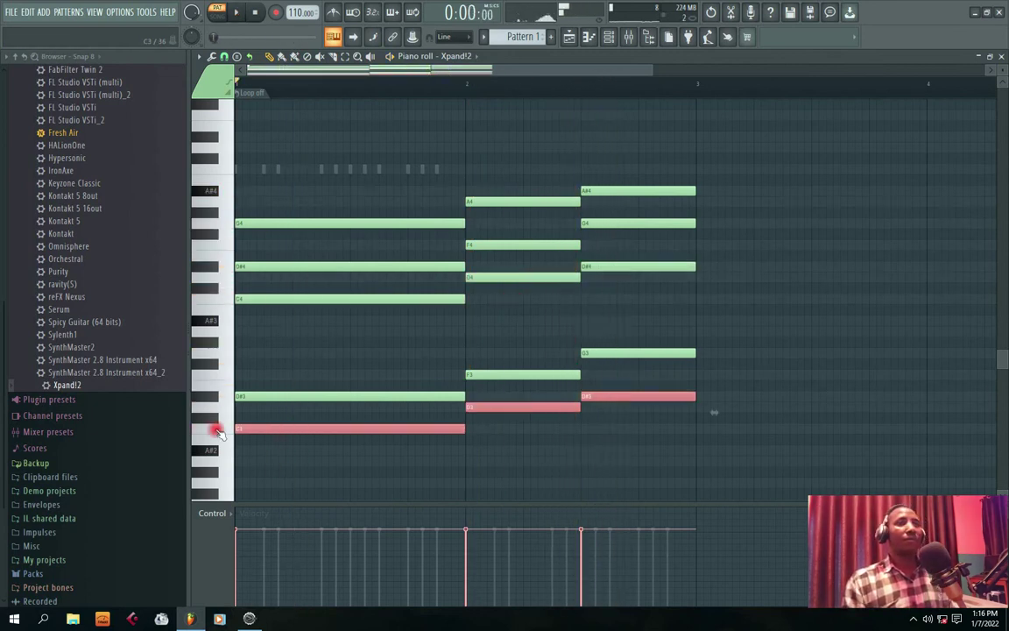
{"action": "left_click", "coordinate": [482, 407]}
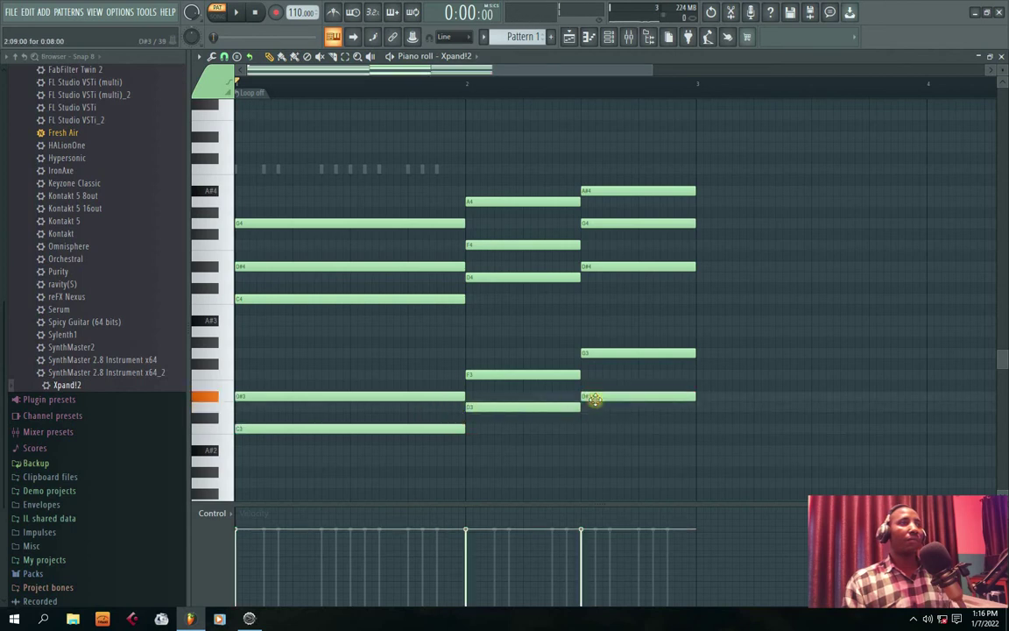
{"action": "key", "text": "space"}
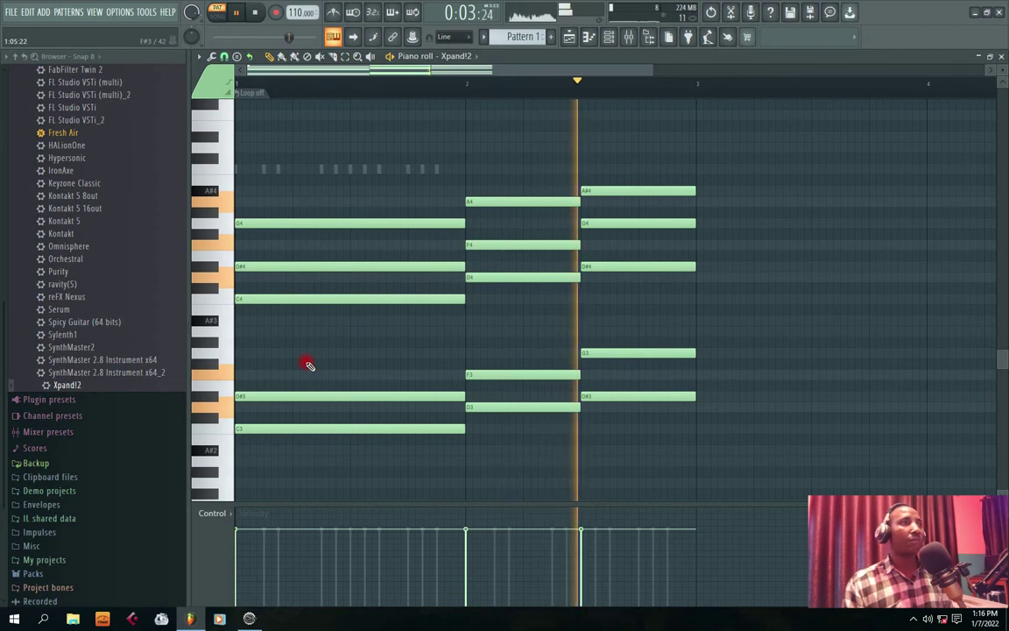
{"action": "left_click", "coordinate": [1002, 56]}
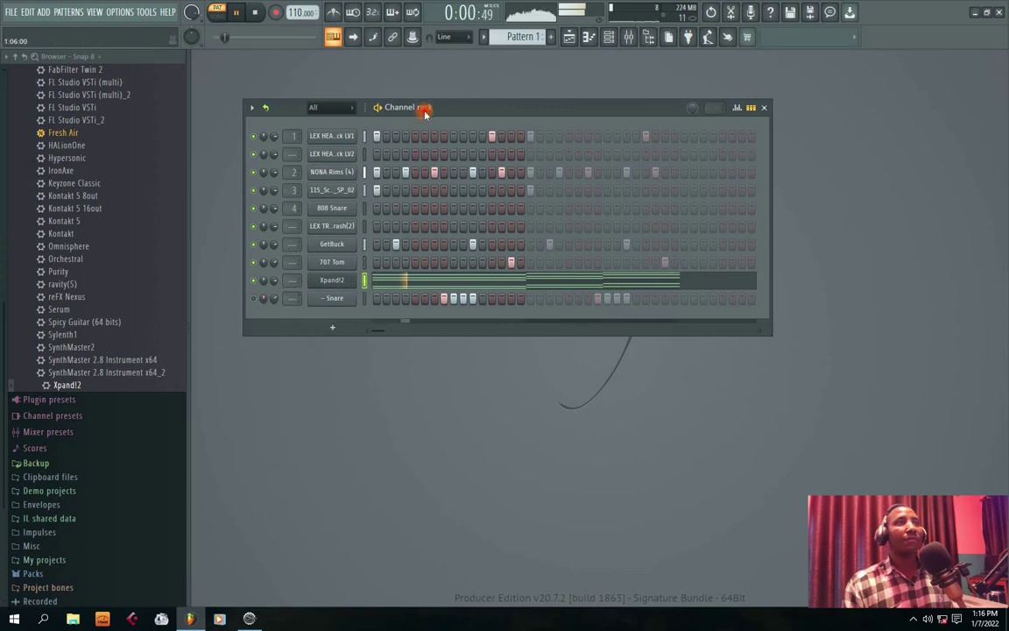
Open the - Snare sampler settings, set the sample's quick fade out to 55%, and close the settings
{"action": "left_click_drag", "start_coordinate": [425, 109], "coordinate": [423, 114]}
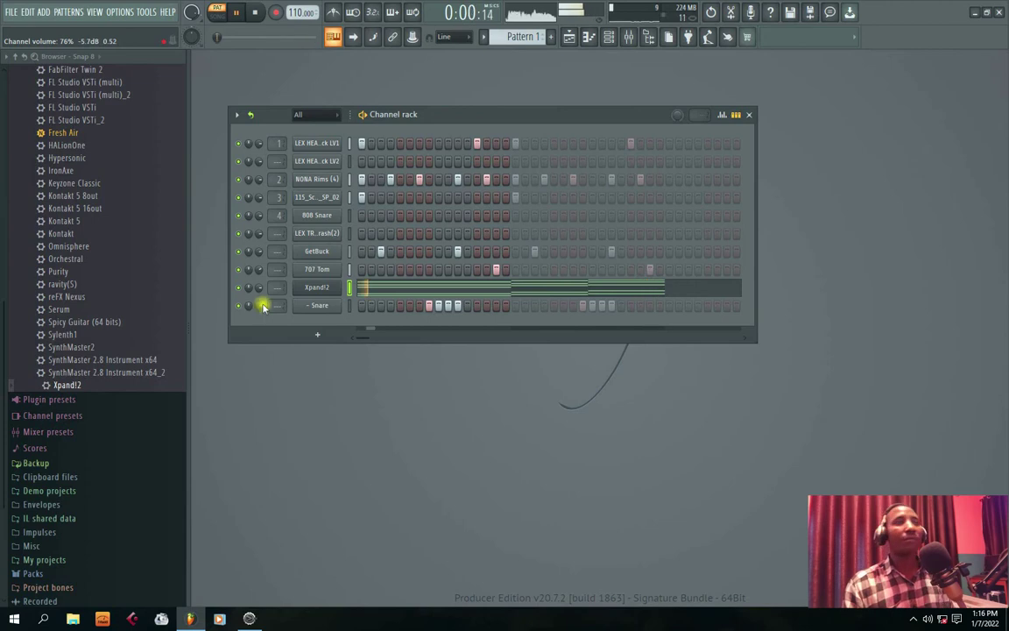
{"action": "left_click", "coordinate": [315, 308]}
{"action": "left_click_drag", "start_coordinate": [560, 307], "coordinate": [560, 254]}
{"action": "left_click_drag", "start_coordinate": [503, 303], "coordinate": [503, 268]}
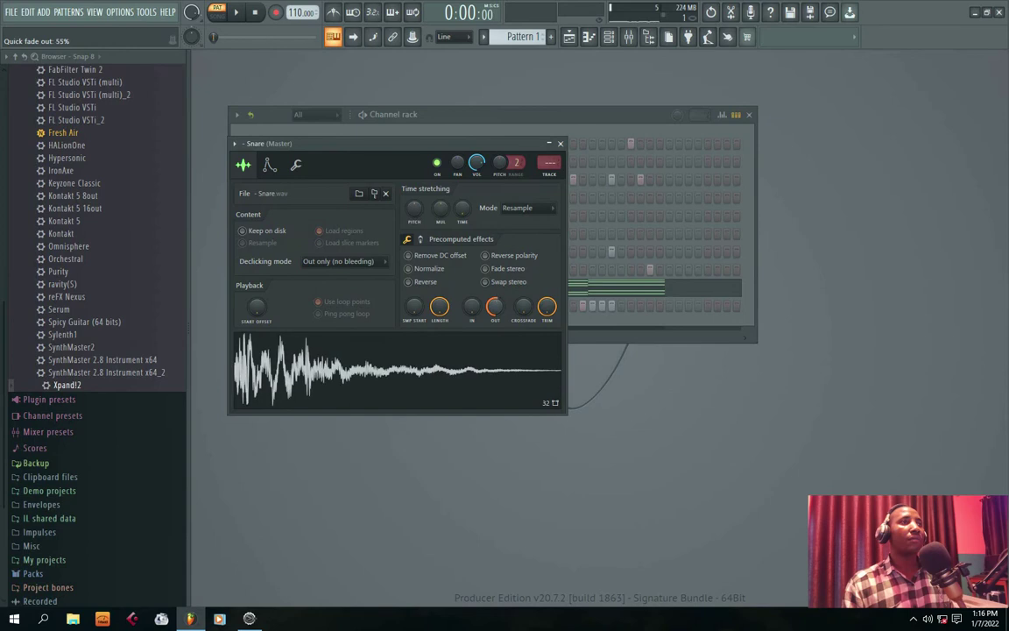
{"action": "left_click", "coordinate": [562, 142]}
Move the channel rack lower in the workspace and make the browser narrower
{"action": "left_click_drag", "start_coordinate": [450, 113], "coordinate": [489, 227]}
{"action": "left_click_drag", "start_coordinate": [188, 333], "coordinate": [133, 313]}
{"action": "left_click_drag", "start_coordinate": [402, 225], "coordinate": [408, 202]}
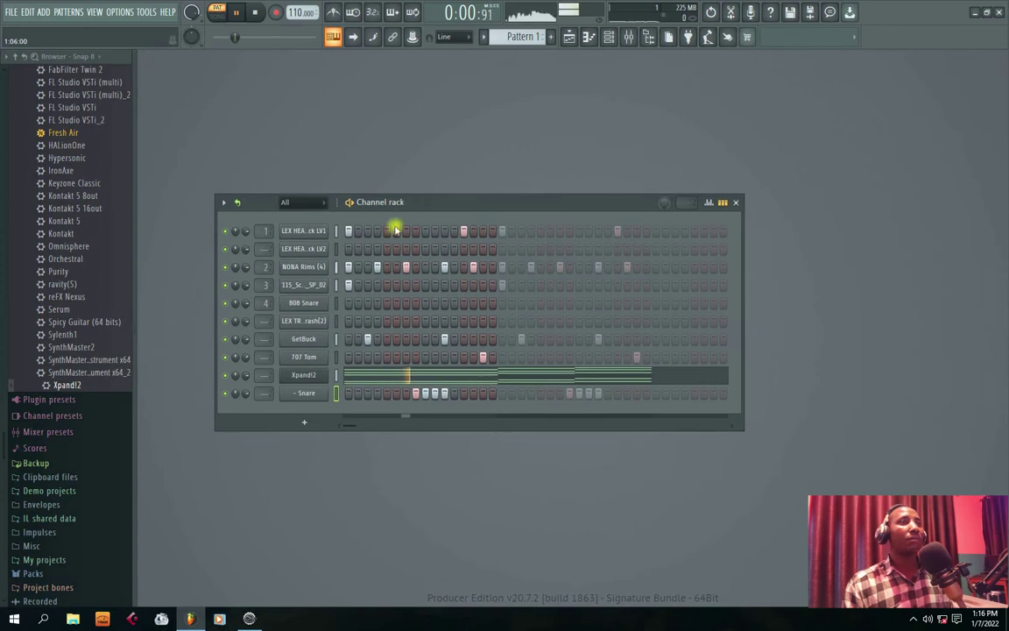
Lower the - Snare sample's time-stretching pitch in stages to -700 cents, auditioning it against the beat between changes
{"action": "left_click", "coordinate": [300, 394]}
{"action": "key", "text": "space"}
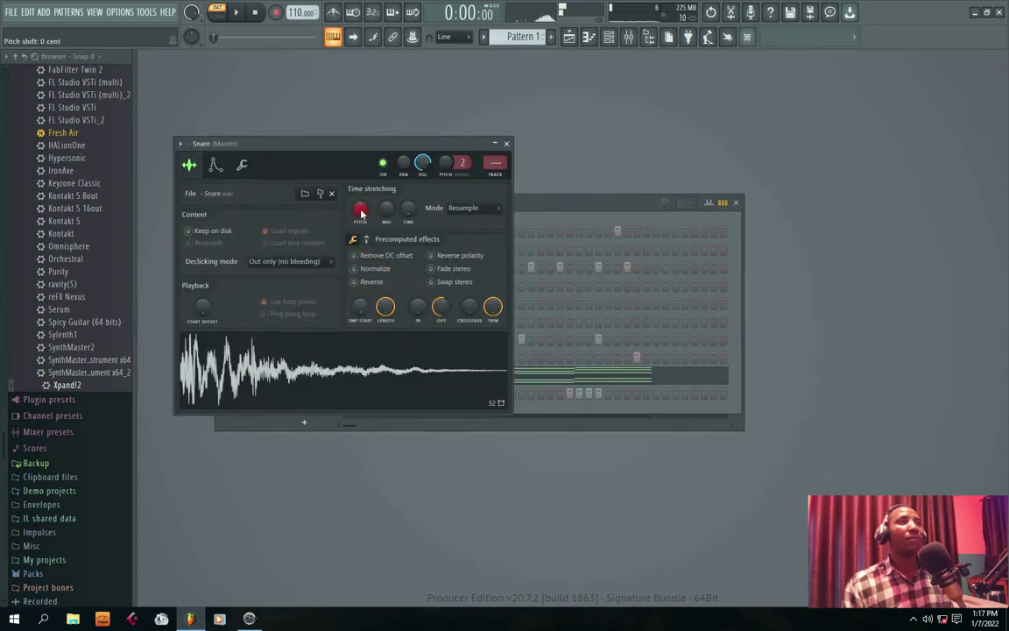
{"action": "left_click", "coordinate": [506, 143]}
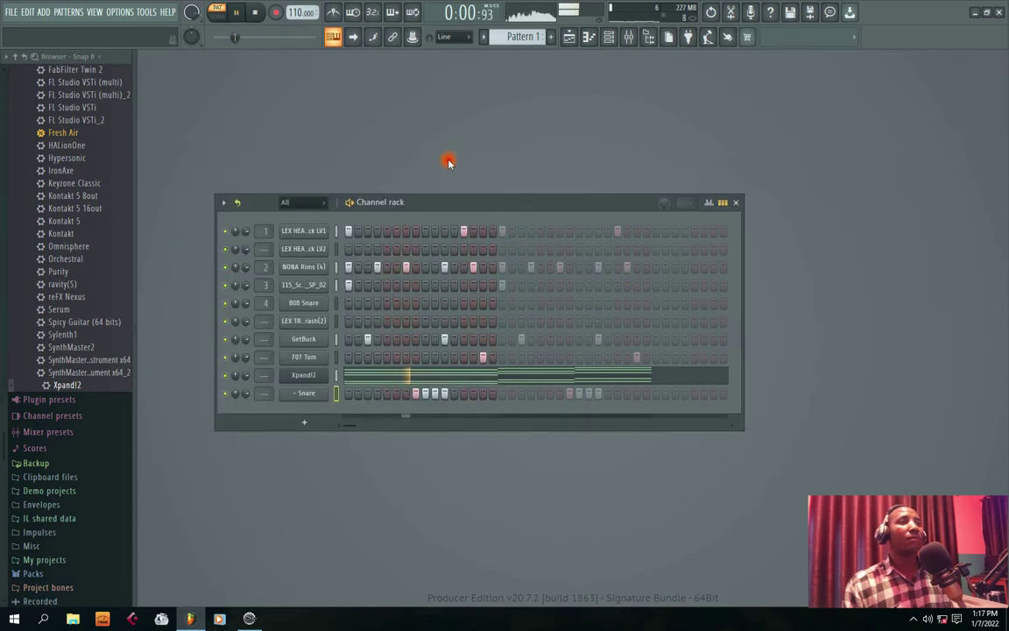
{"action": "left_click", "coordinate": [300, 395]}
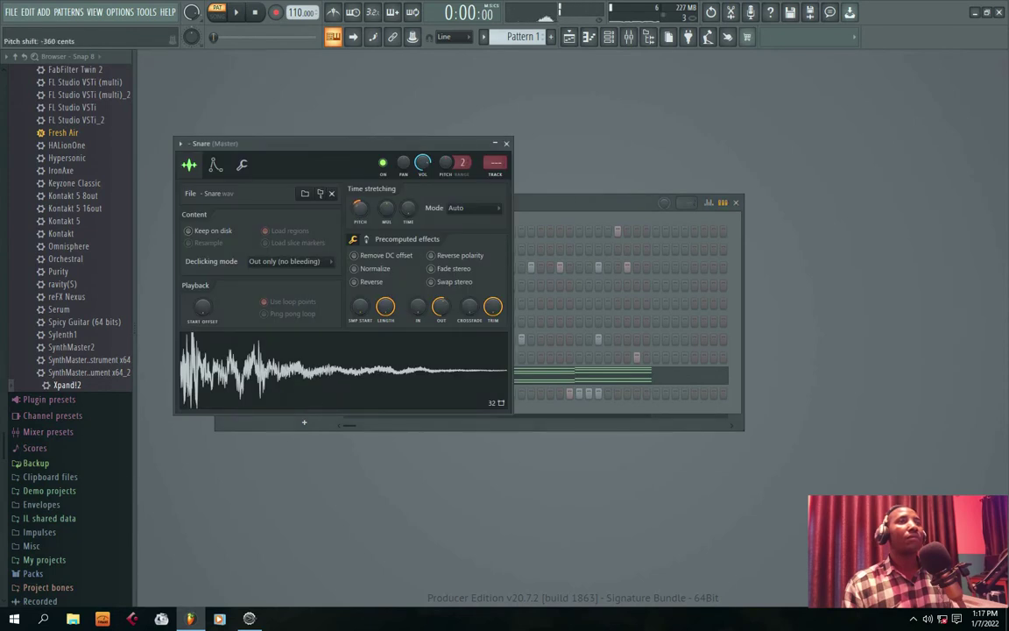
{"action": "left_click", "coordinate": [506, 143]}
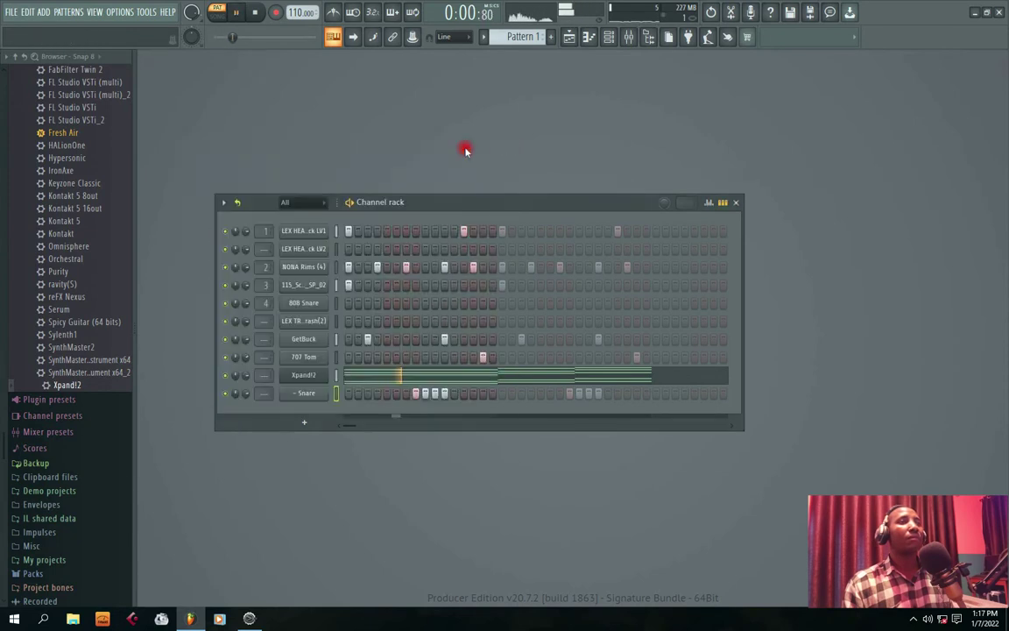
{"action": "left_click", "coordinate": [298, 394]}
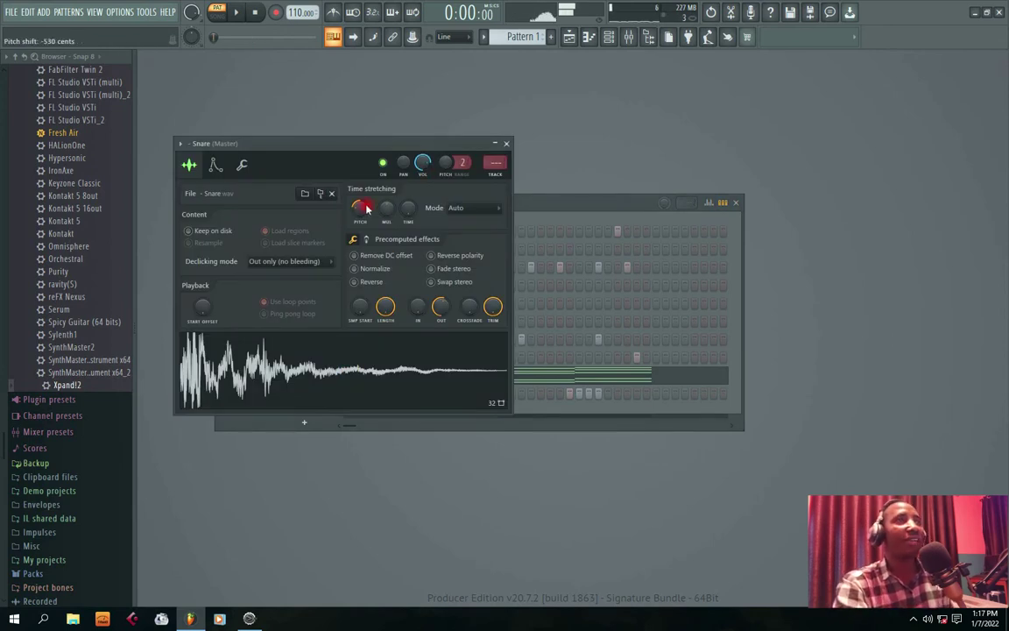
{"action": "left_click_drag", "start_coordinate": [360, 208], "coordinate": [360, 211]}
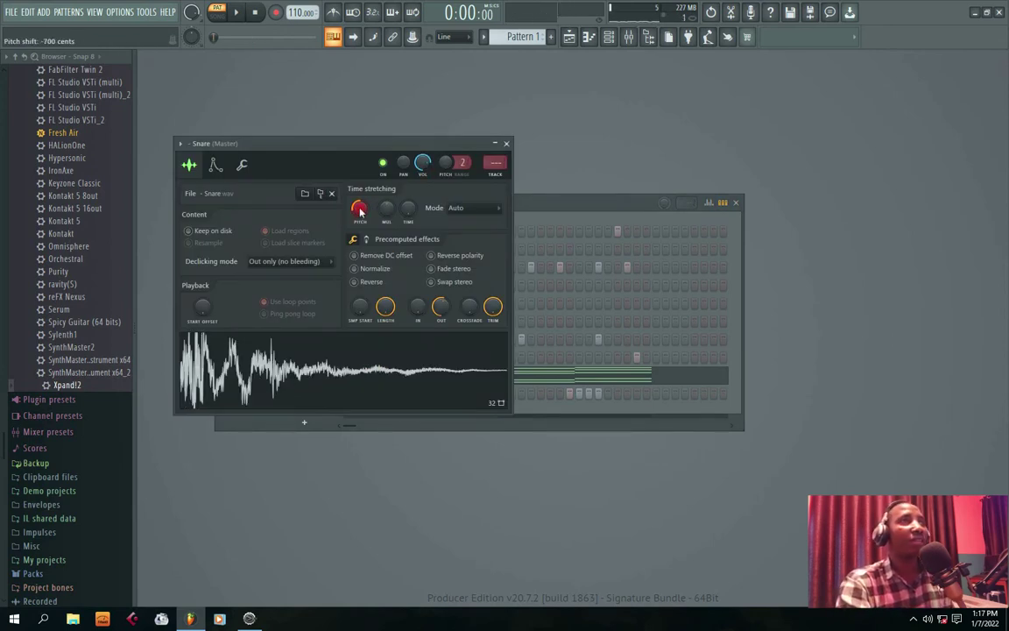
{"action": "left_click", "coordinate": [506, 144]}
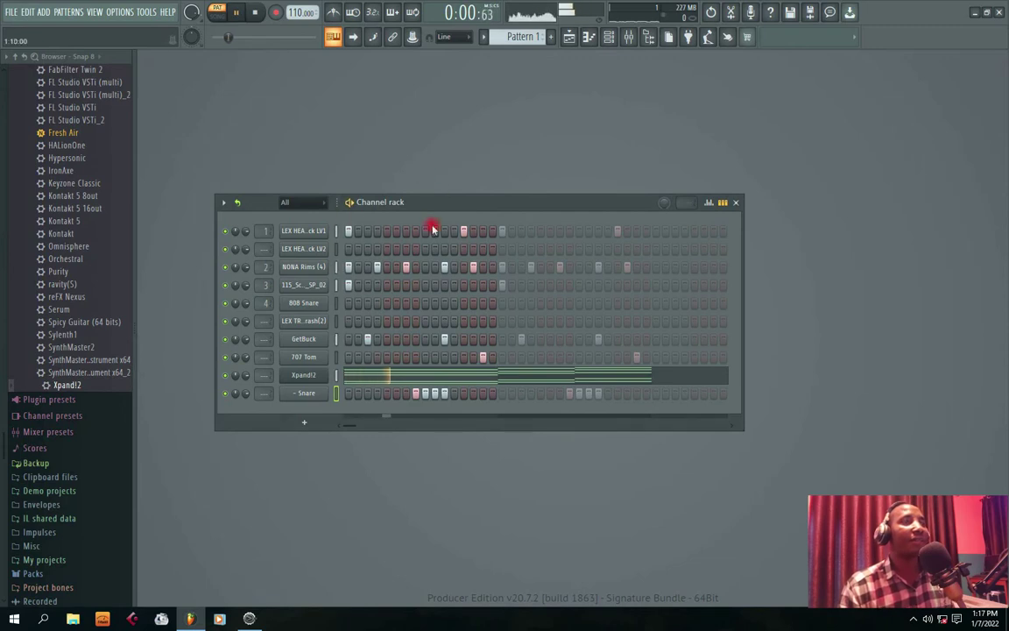
Listen to the beat, move the channel rack up, and stop playback
{"action": "left_click", "coordinate": [301, 349]}
{"action": "mouse_move", "coordinate": [443, 202]}
{"action": "left_mouse_down"}
{"action": "mouse_move", "coordinate": [455, 174]}
{"action": "mouse_move", "coordinate": [412, 173]}
{"action": "mouse_move", "coordinate": [437, 171]}
{"action": "left_mouse_up"}
{"action": "right_click", "coordinate": [260, 350]}
{"action": "left_click", "coordinate": [427, 175]}
{"action": "key", "text": "space"}
{"action": "left_click", "coordinate": [361, 247]}
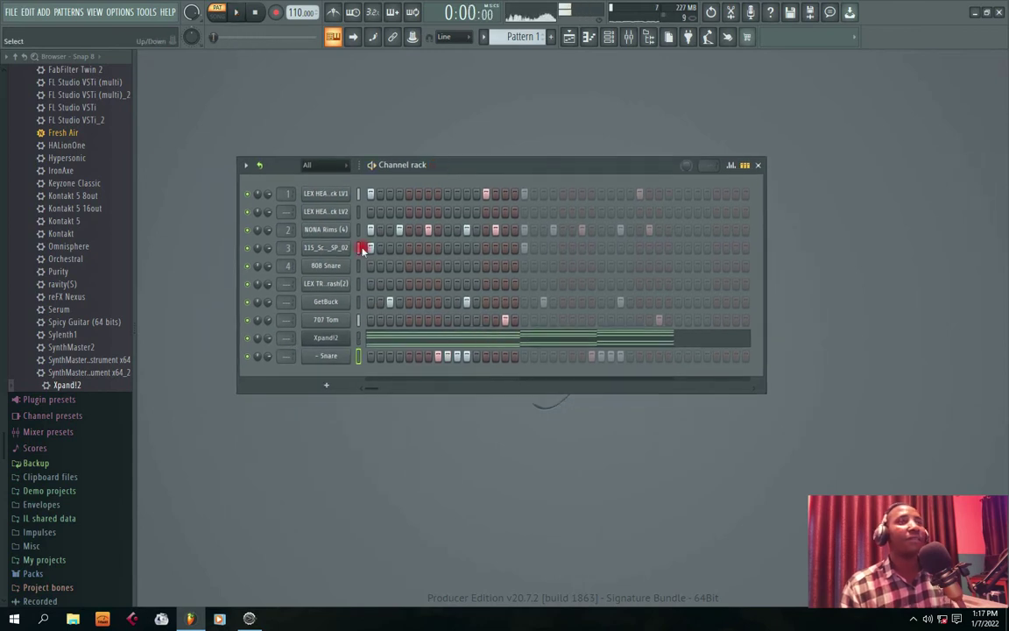
Clone the Xpand!2 channel and close the clone's plugin window
{"action": "right_click", "coordinate": [321, 340]}
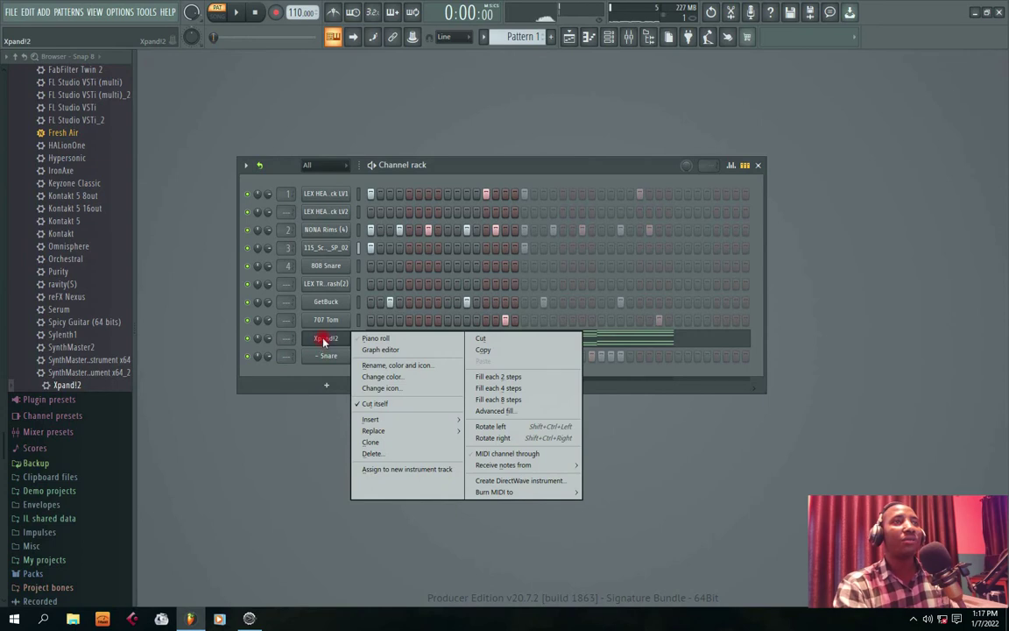
{"action": "left_click", "coordinate": [325, 340]}
{"action": "right_click", "coordinate": [324, 340]}
{"action": "left_click", "coordinate": [385, 441]}
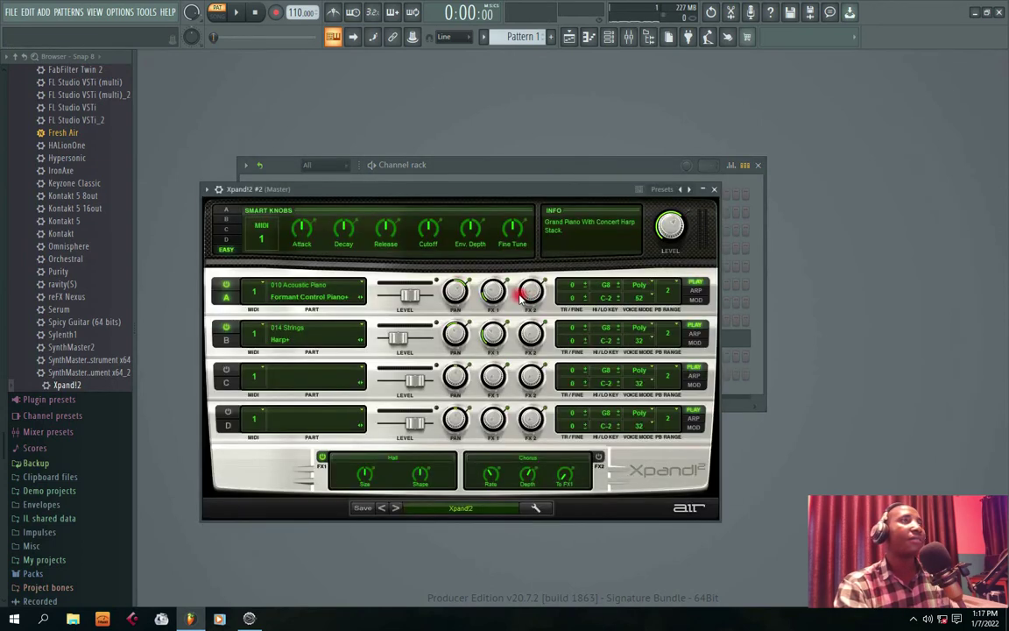
{"action": "left_click", "coordinate": [715, 189]}
Load the 17 Big Legato Pad preset from the Strings category into Xpand!2 #2, start playback, and close the plugin window
{"action": "left_click", "coordinate": [338, 358]}
{"action": "left_click", "coordinate": [322, 359]}
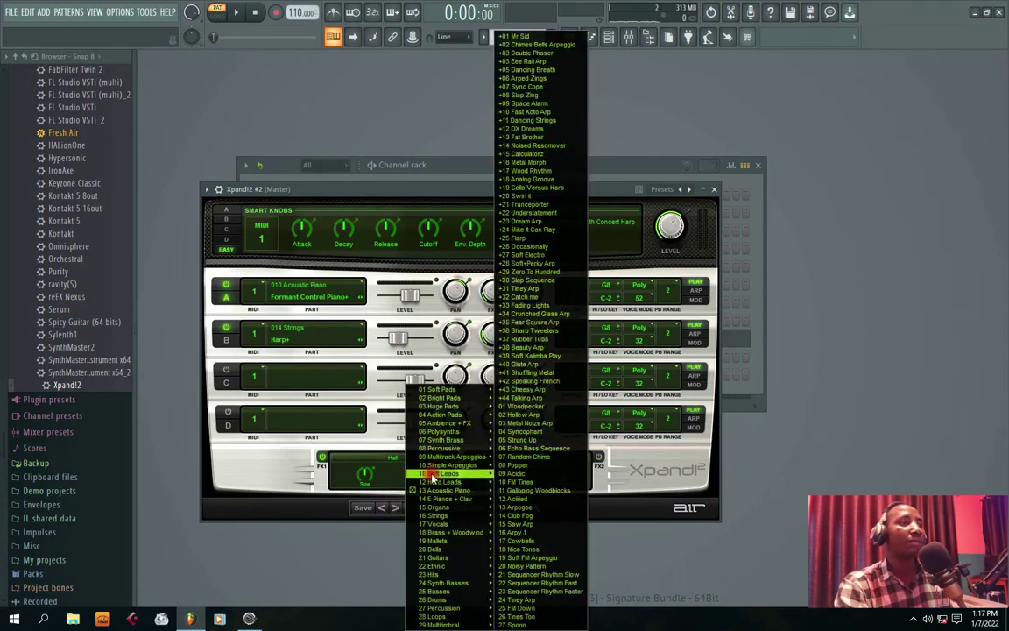
{"action": "mouse_move", "coordinate": [438, 545]}
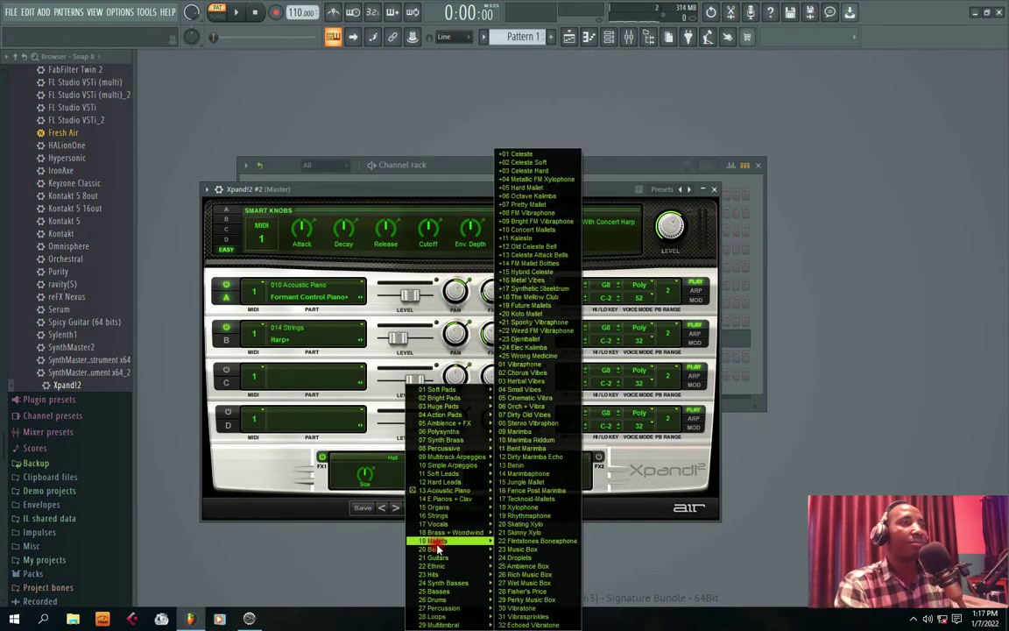
{"action": "mouse_move", "coordinate": [445, 583]}
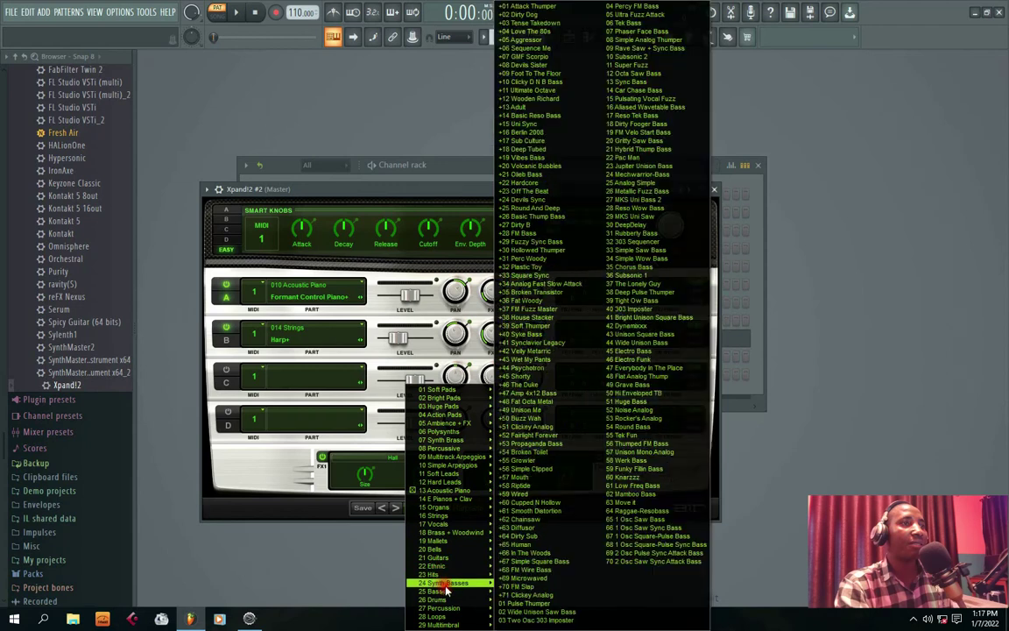
{"action": "mouse_move", "coordinate": [447, 522]}
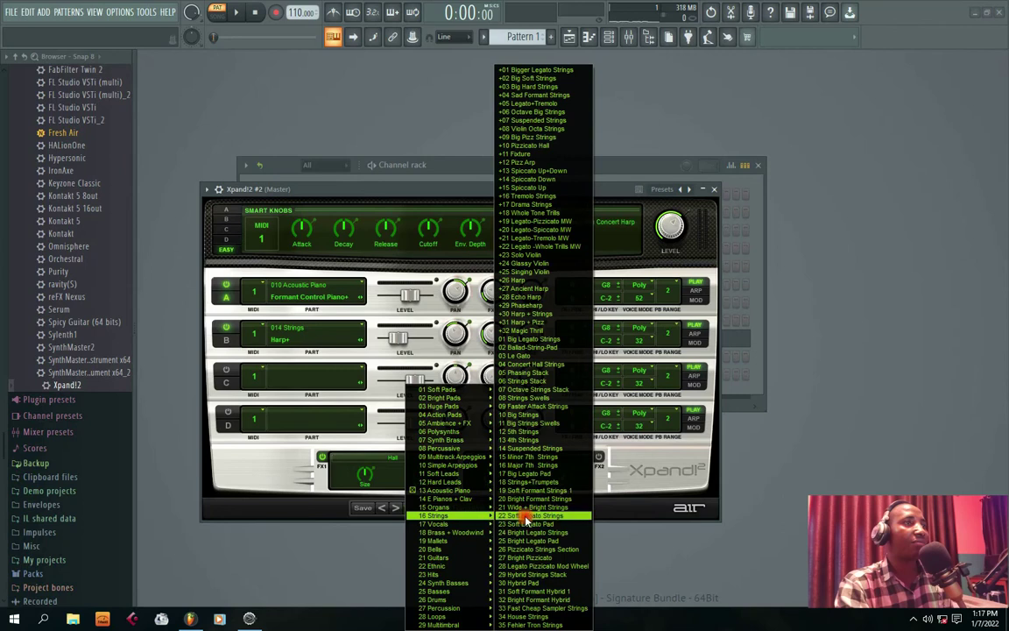
{"action": "left_click", "coordinate": [533, 474]}
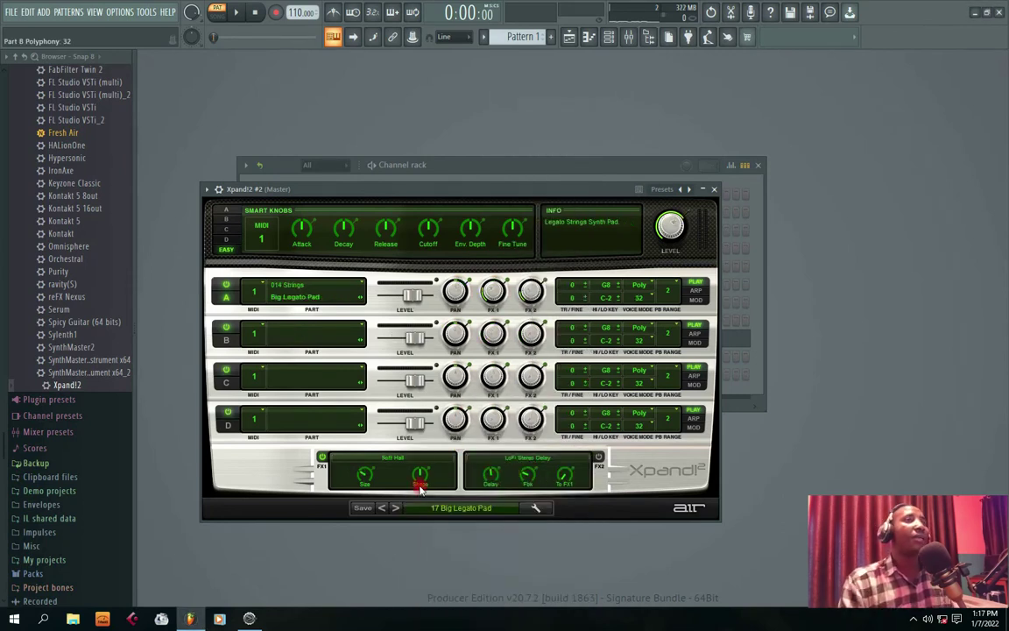
{"action": "key", "text": "space"}
{"action": "left_click", "coordinate": [714, 189]}
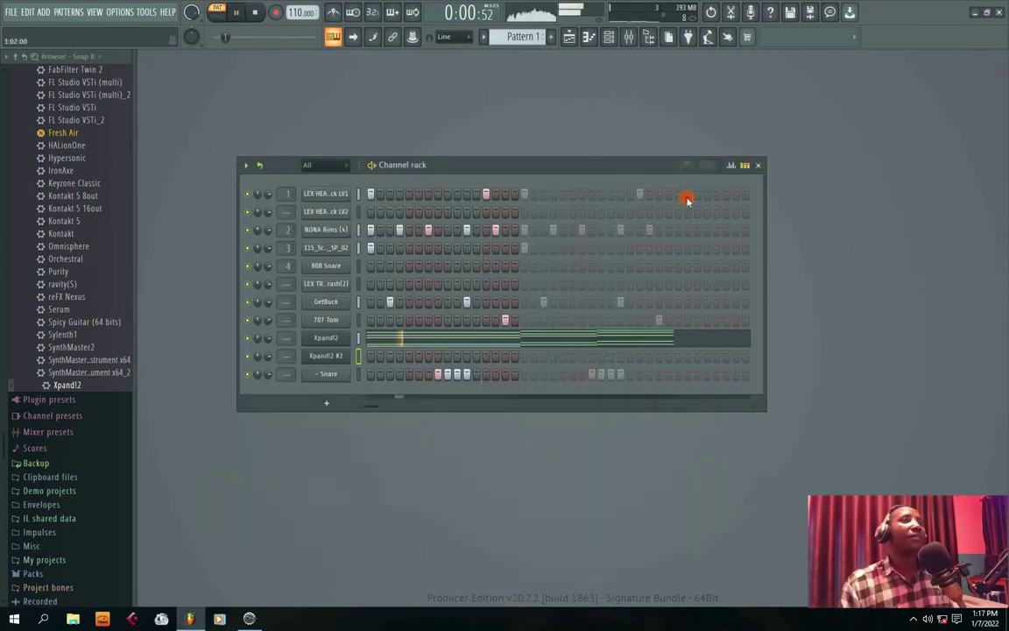
Copy the upper three-note chords from the Xpand!2 piano roll into the Xpand!2 #2 piano roll, leaving out the low octave notes
{"action": "left_click", "coordinate": [356, 342]}
{"action": "left_click_drag", "start_coordinate": [187, 165], "coordinate": [611, 299]}
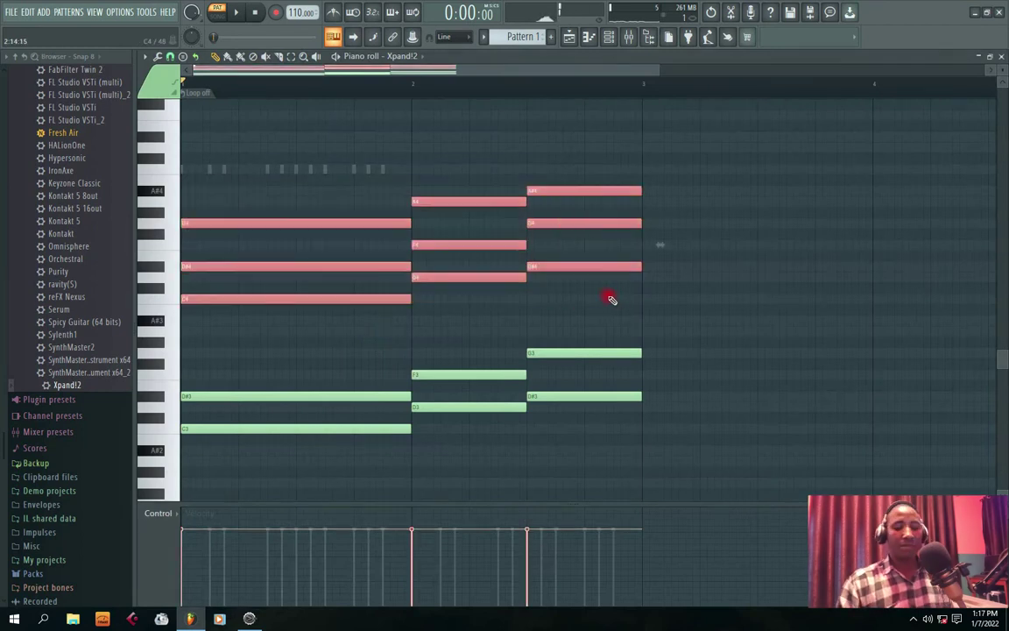
{"action": "left_click", "coordinate": [1000, 57]}
{"action": "left_click", "coordinate": [336, 360]}
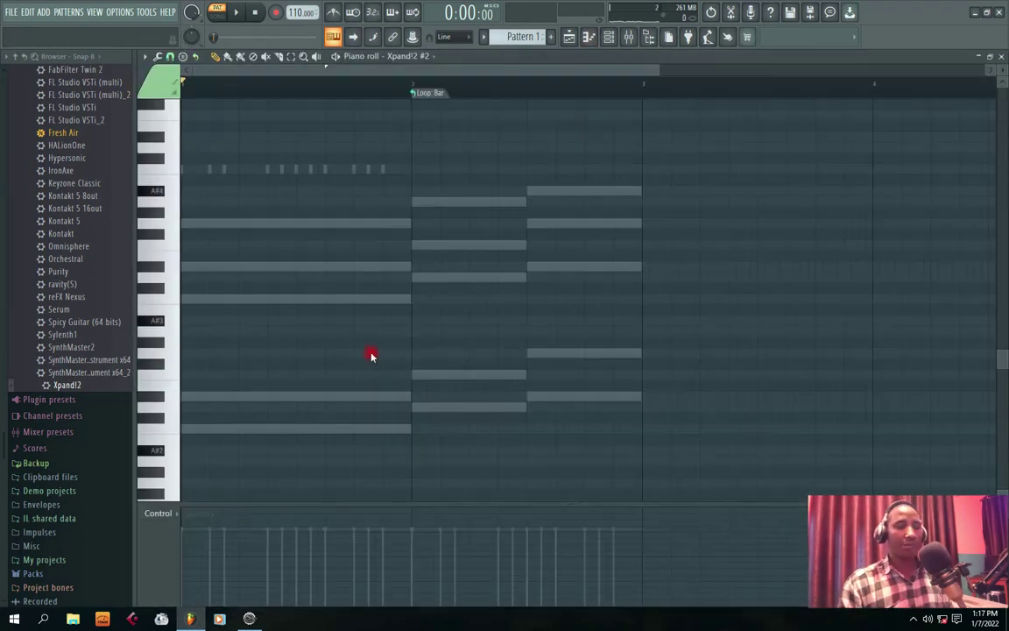
{"action": "key", "text": "ctrl+v"}
Set the Xpand!2 #2 loop point to the next bar, at bar 3, and play the layered chords with the beat
{"action": "key", "text": "space"}
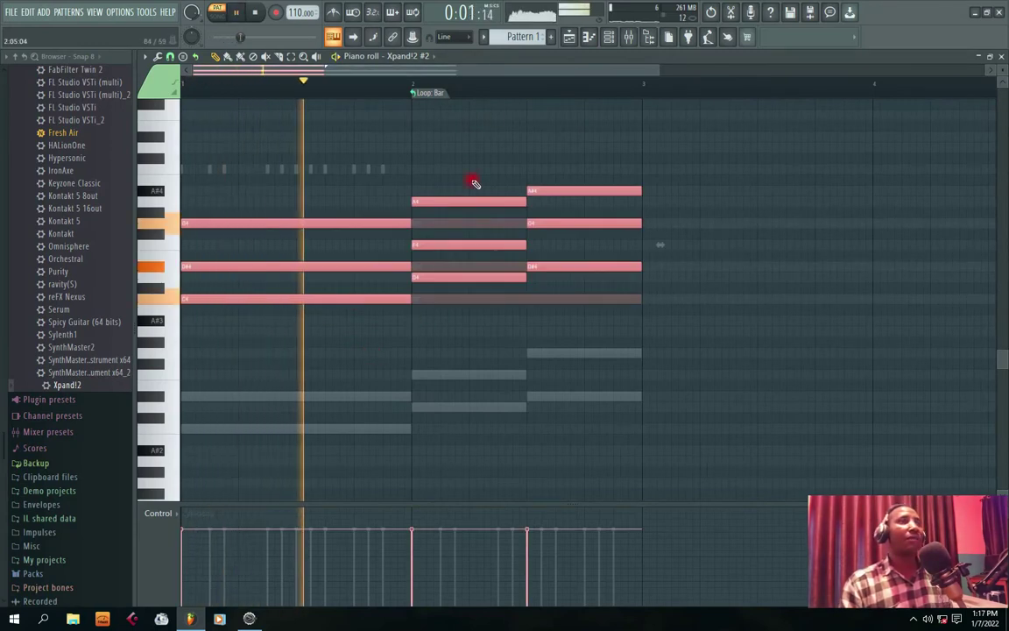
{"action": "left_click", "coordinate": [427, 93]}
{"action": "left_click", "coordinate": [459, 176]}
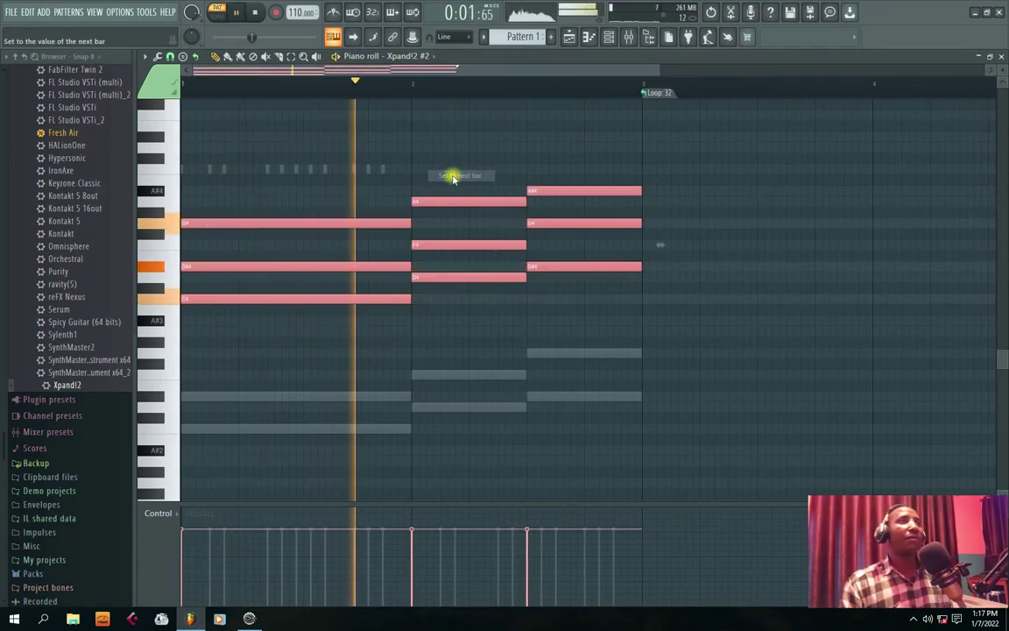
{"action": "key", "text": "space"}
{"action": "left_click", "coordinate": [998, 55]}
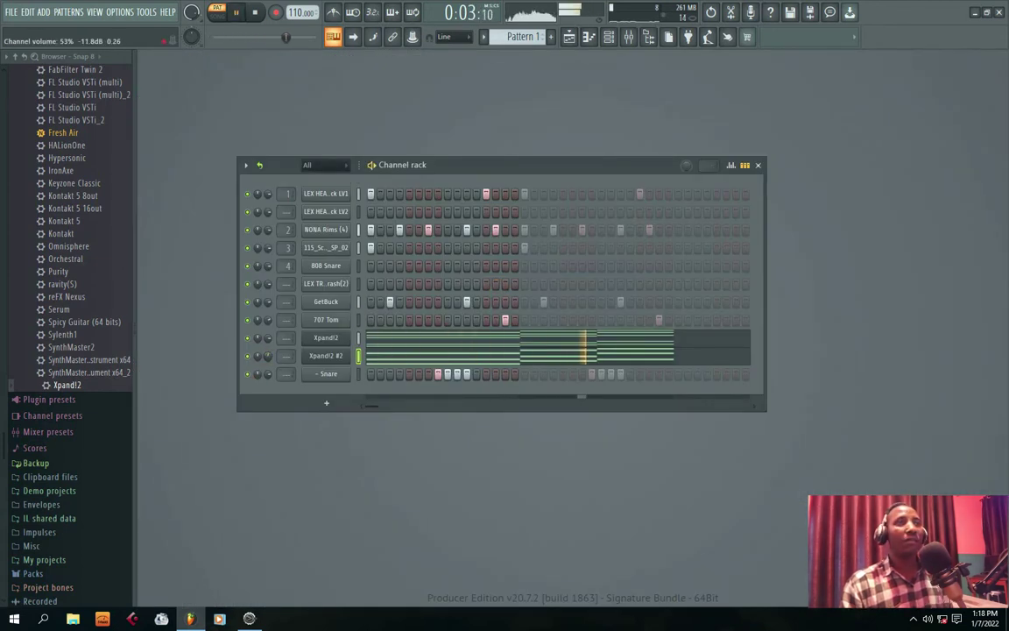
{"action": "left_click", "coordinate": [390, 359]}
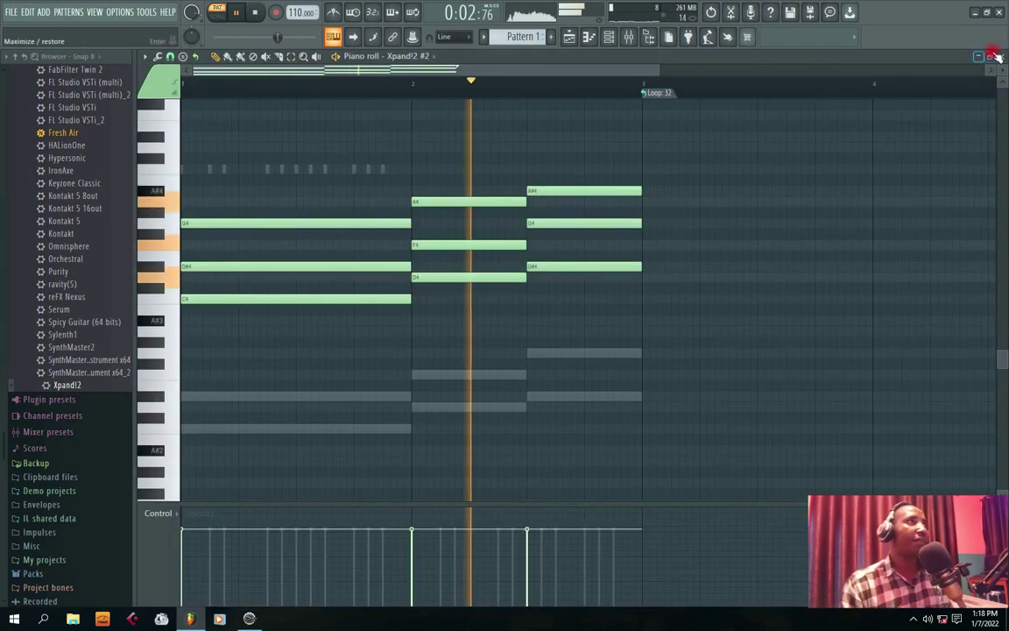
Try adding a D#5 note on top of the last chord in Xpand!2 #2 and play it with the beat
{"action": "key", "text": "space"}
{"action": "left_click_drag", "start_coordinate": [529, 165], "coordinate": [526, 133]}
{"action": "key", "text": "space"}
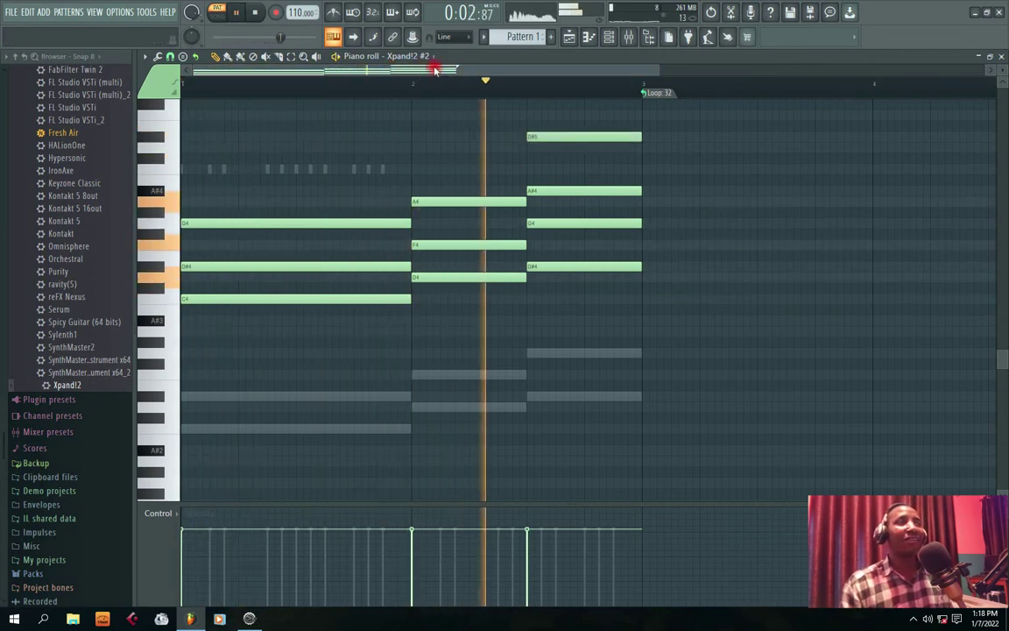
{"action": "left_click", "coordinate": [1001, 56]}
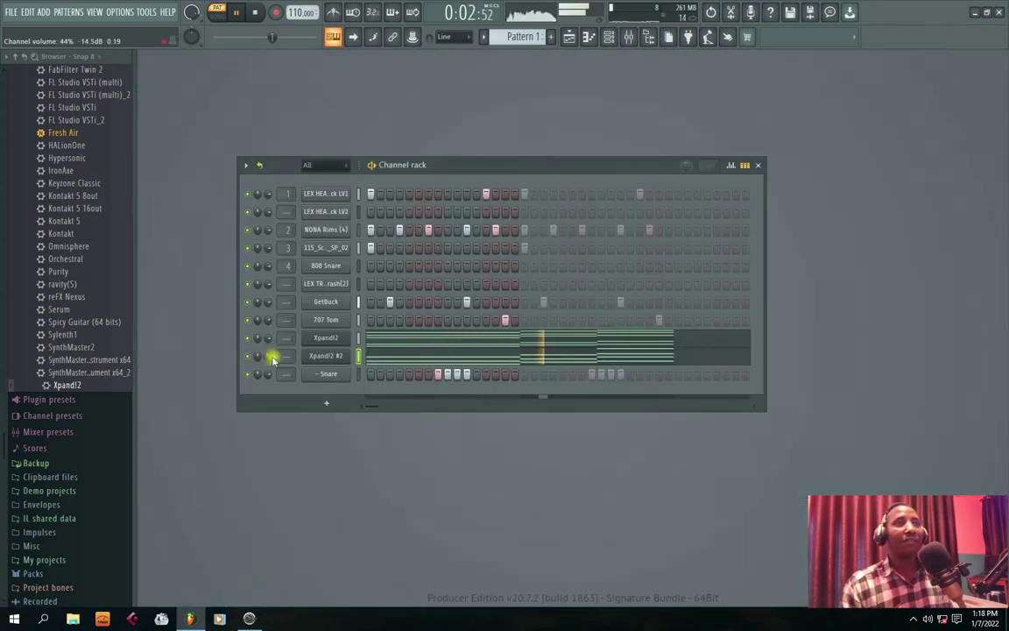
{"action": "left_click_drag", "start_coordinate": [405, 175], "coordinate": [394, 154]}
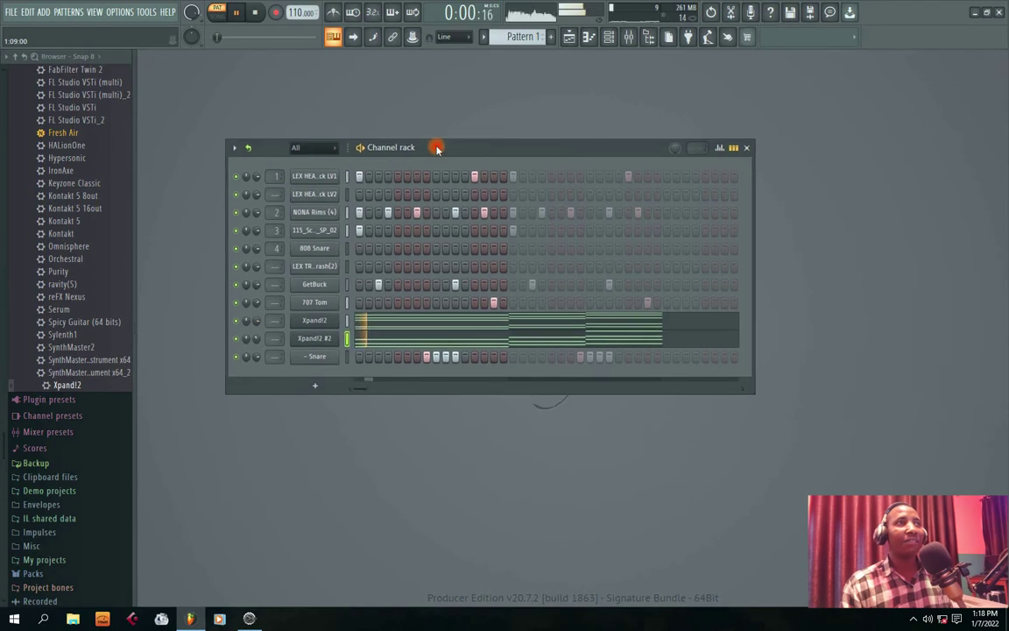
Add a G5 note on top of the last chord in the Xpand!2 #2 piano roll and play the pattern
{"action": "left_click", "coordinate": [431, 336]}
{"action": "key", "text": "space"}
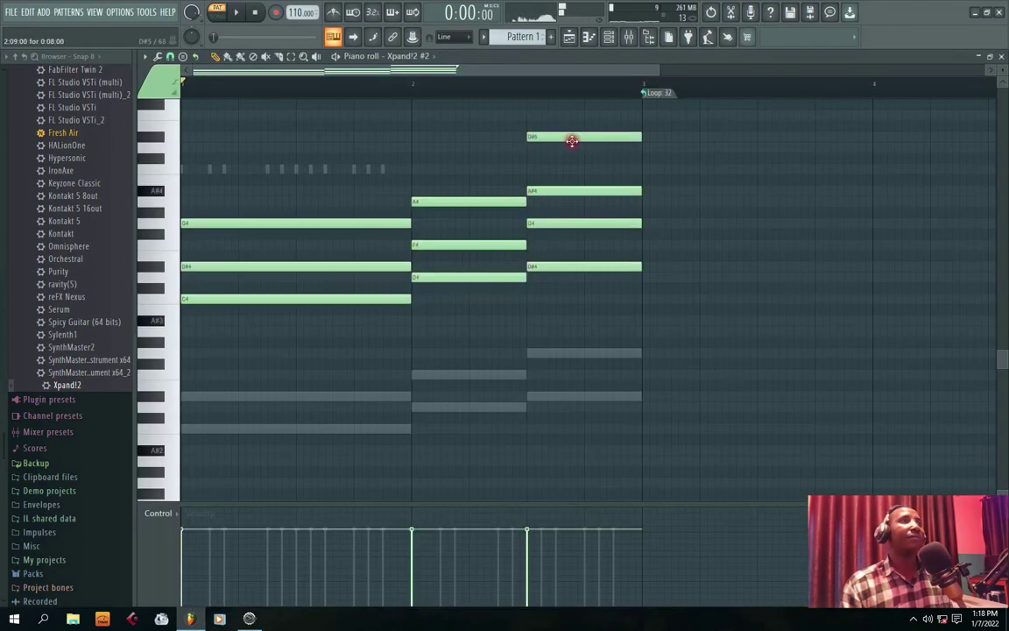
{"action": "scroll", "coordinate": [572, 140], "scroll_direction": "up", "scroll_amount": 3}
{"action": "left_click_drag", "start_coordinate": [524, 172], "coordinate": [527, 197]}
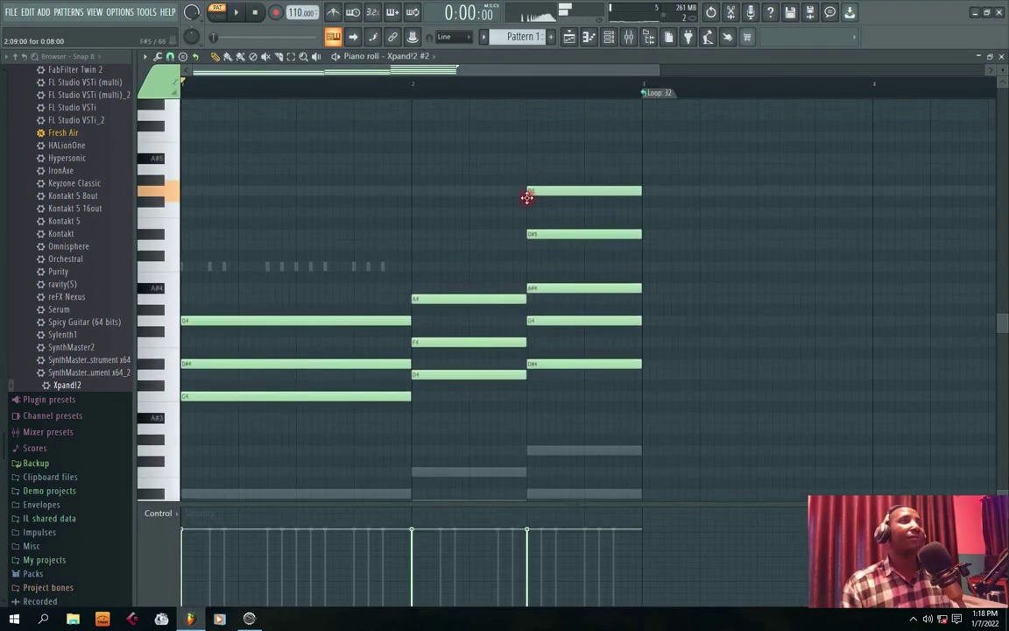
{"action": "key", "text": "space"}
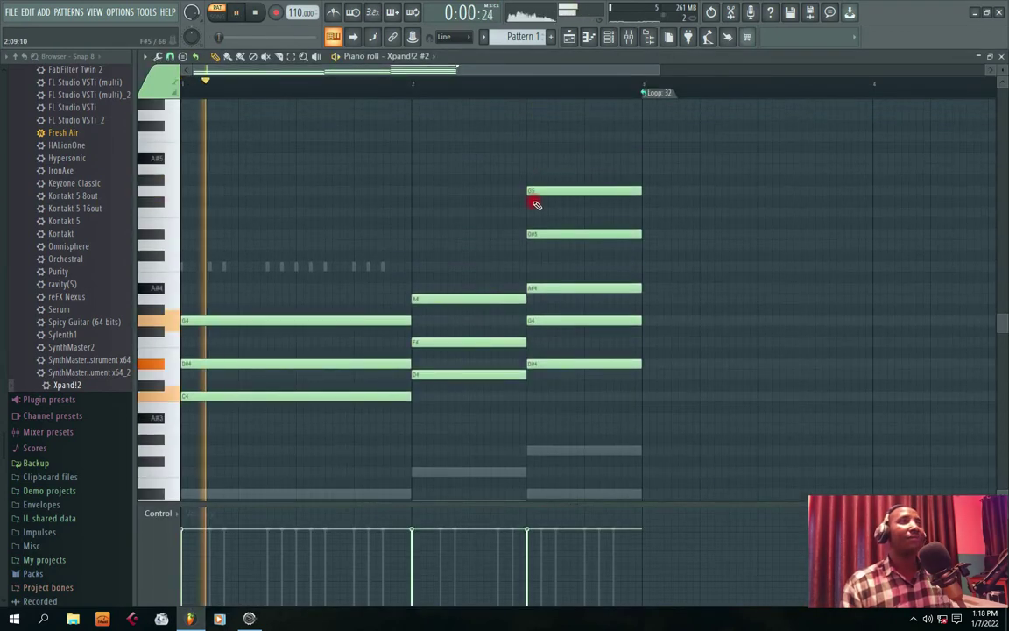
Add a D5 note above the bar 2 D4-F4-A4 chord, delete D#5 from the last chord, and close the piano roll
{"action": "key", "text": "space"}
{"action": "left_click", "coordinate": [413, 267]}
{"action": "left_click_drag", "start_coordinate": [413, 268], "coordinate": [413, 242]}
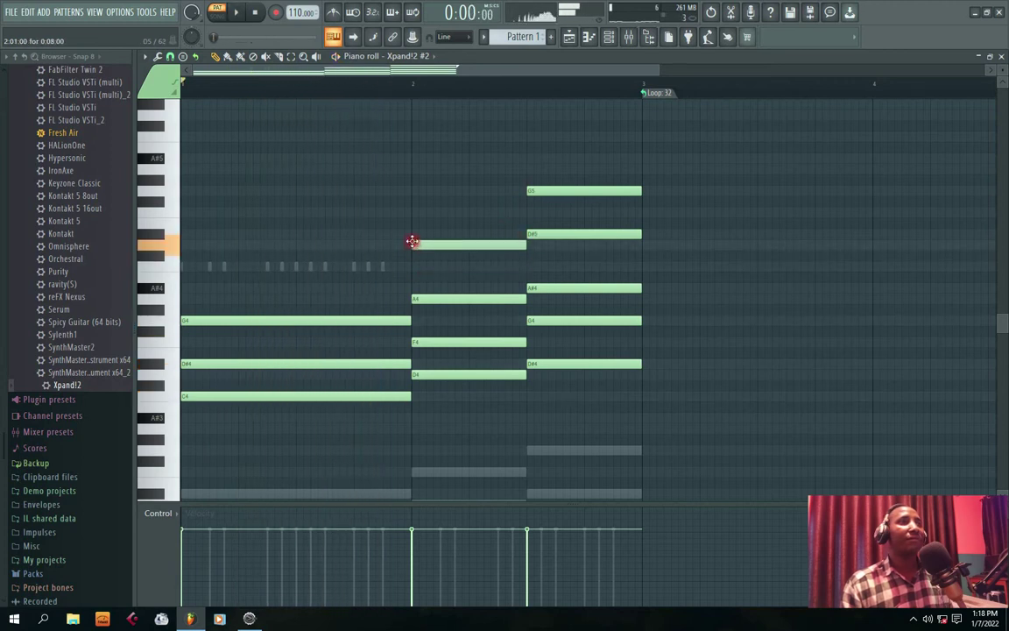
{"action": "key", "text": "space"}
{"action": "right_click", "coordinate": [538, 233]}
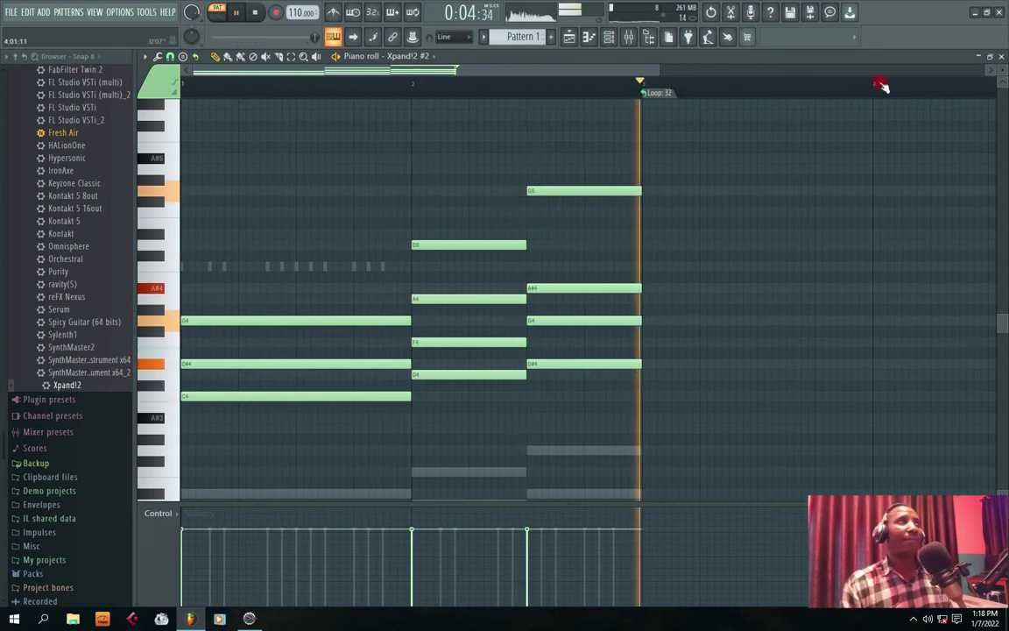
{"action": "left_click", "coordinate": [1001, 58]}
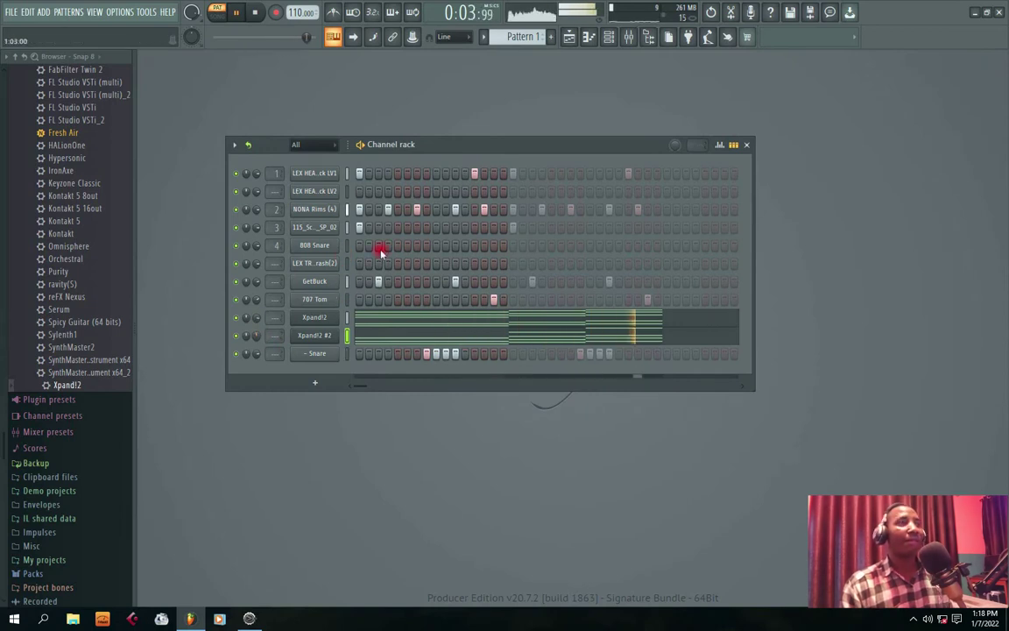
{"action": "left_click_drag", "start_coordinate": [430, 154], "coordinate": [428, 127]}
{"action": "key", "text": "space"}
{"action": "mouse_move", "coordinate": [480, 107]}
{"action": "left_mouse_down"}
{"action": "mouse_move", "coordinate": [429, 120]}
{"action": "mouse_move", "coordinate": [472, 106]}
{"action": "left_mouse_up"}
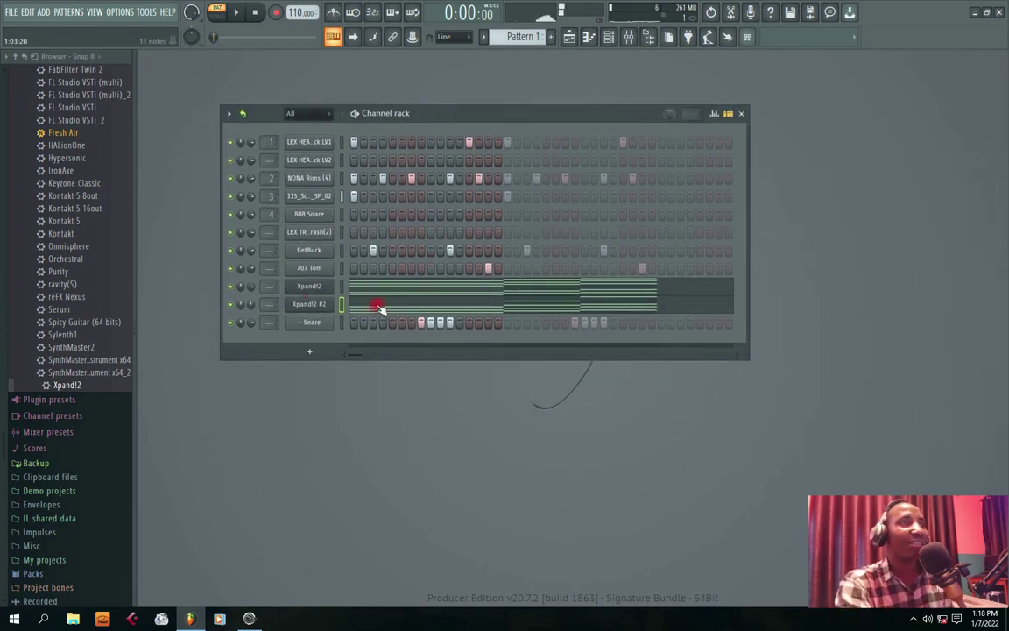
Clone the Xpand!2 #2 channel, load the 11 Hybrid Brass preset from Brass + Woodwind into the clone, and close its window
{"action": "right_click", "coordinate": [313, 305]}
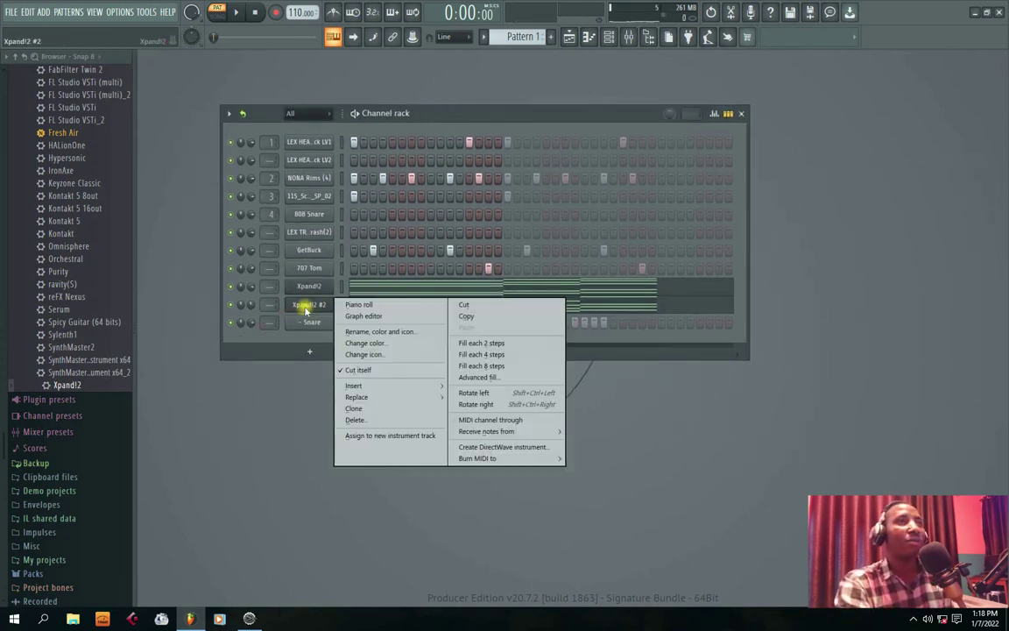
{"action": "left_click", "coordinate": [382, 407]}
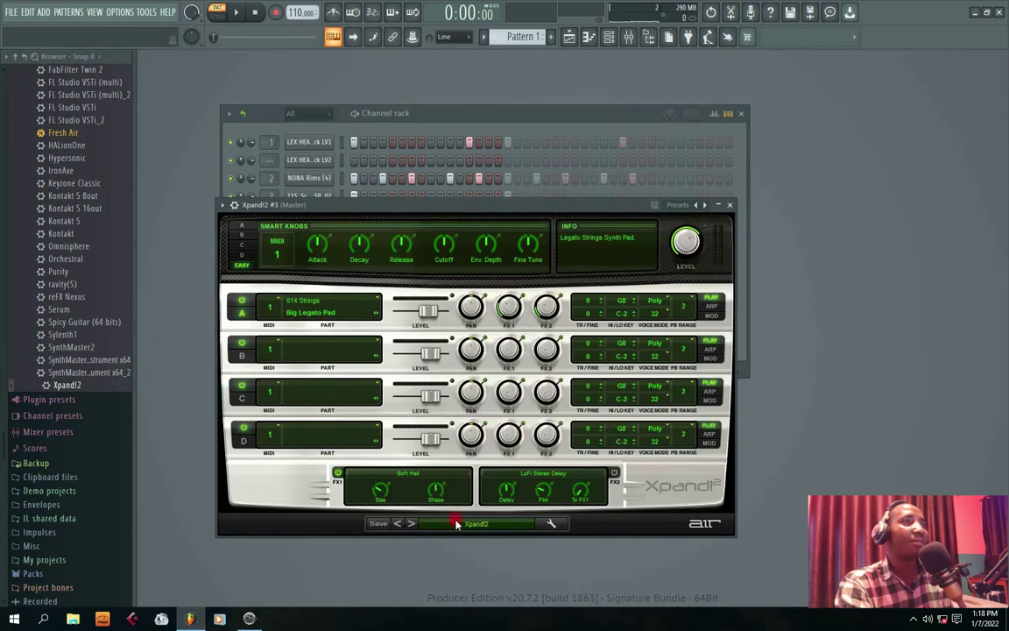
{"action": "left_click", "coordinate": [448, 526]}
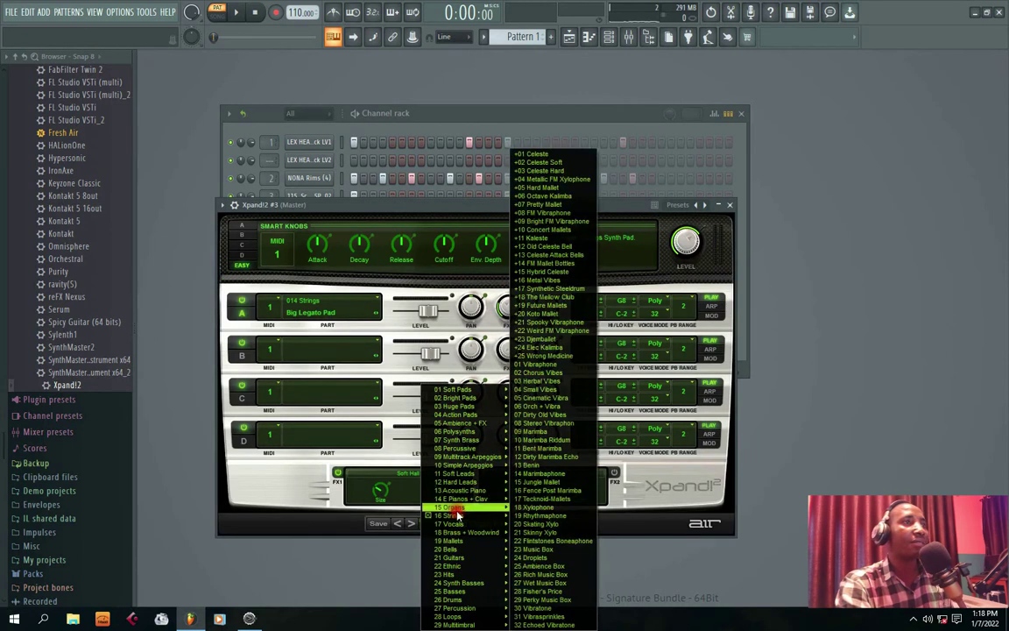
{"action": "mouse_move", "coordinate": [457, 502]}
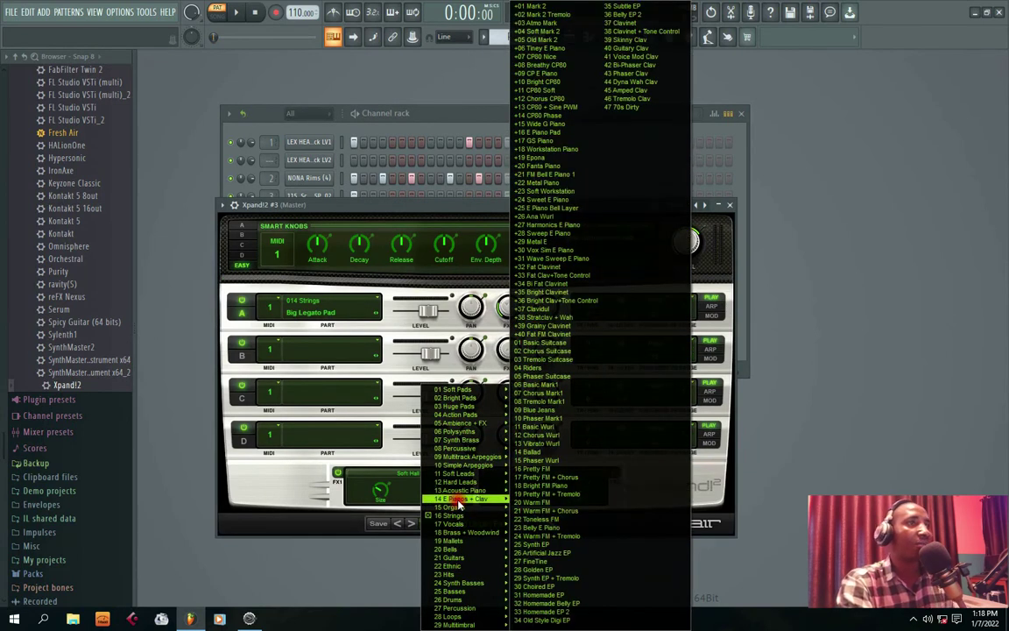
{"action": "mouse_move", "coordinate": [456, 525]}
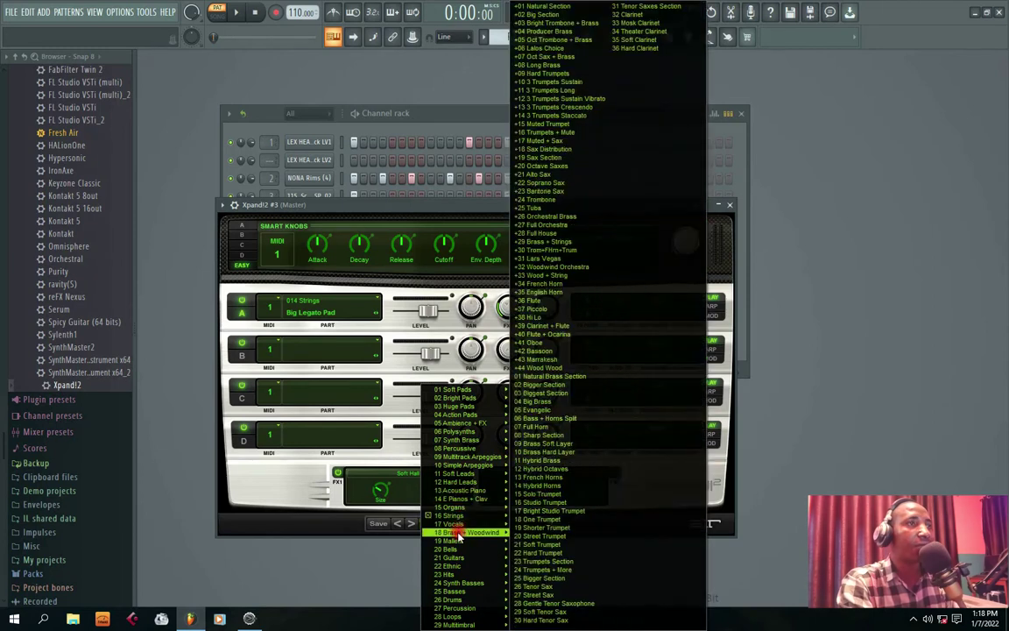
{"action": "mouse_move", "coordinate": [459, 601]}
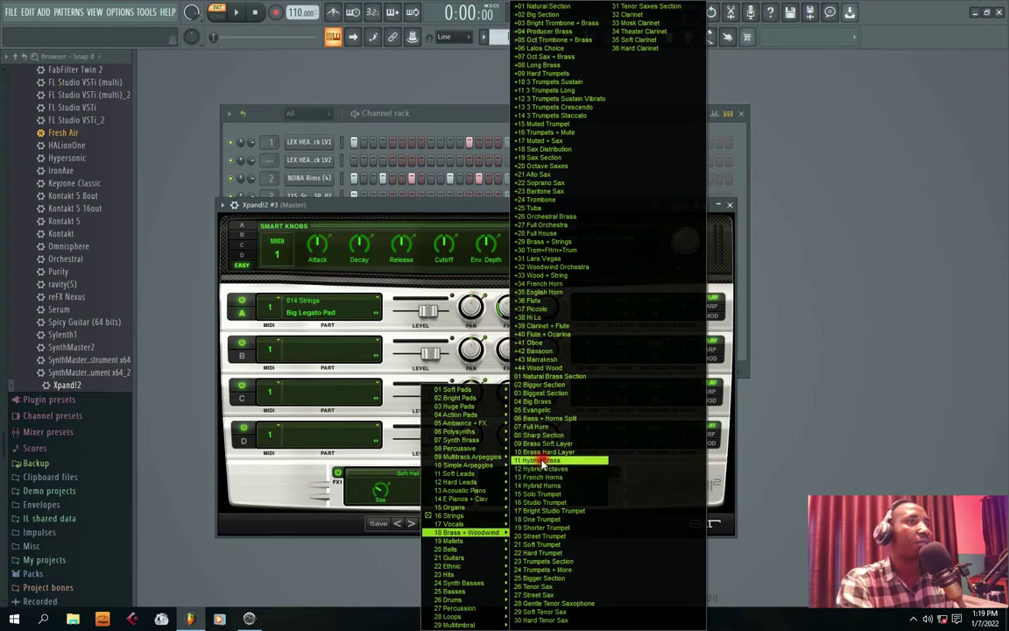
{"action": "left_click", "coordinate": [536, 462]}
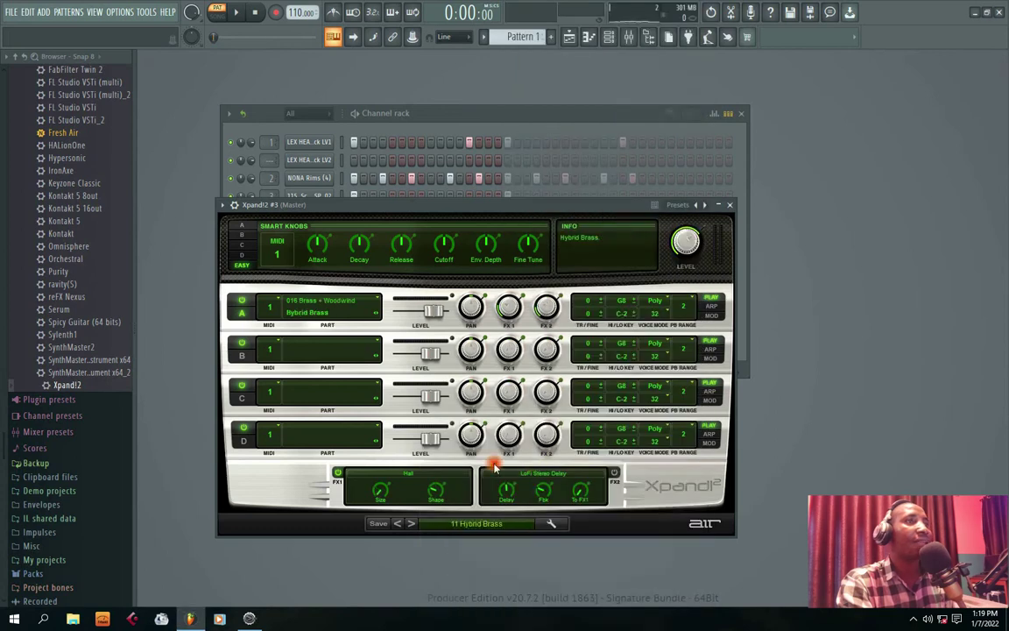
{"action": "left_click", "coordinate": [732, 204]}
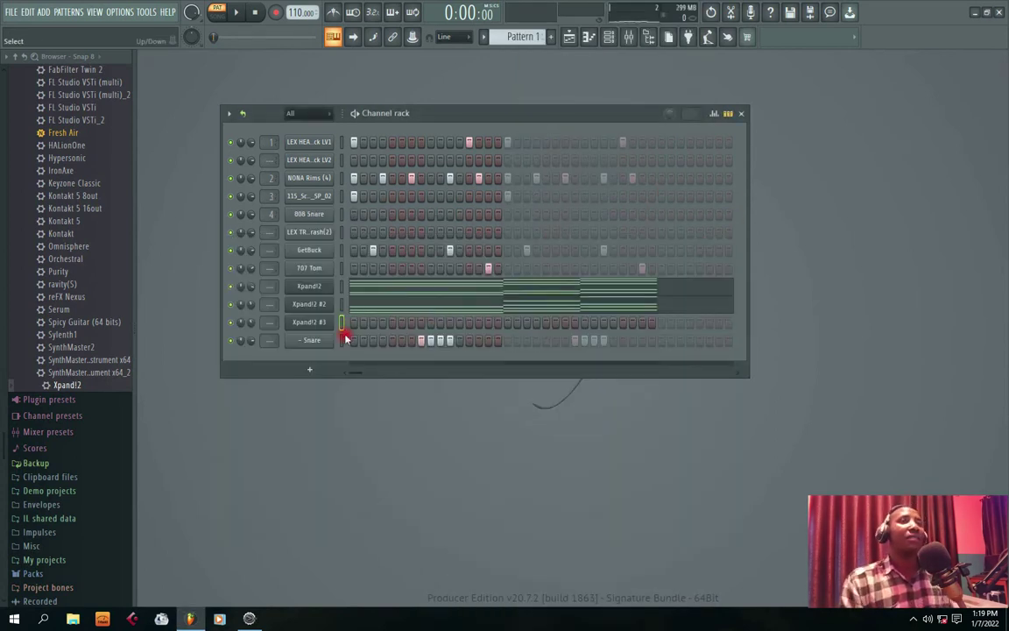
Open the Xpand!2 #3 piano roll and try a G4 note at the start of bar 1
{"action": "left_click", "coordinate": [362, 326]}
{"action": "left_click", "coordinate": [171, 364]}
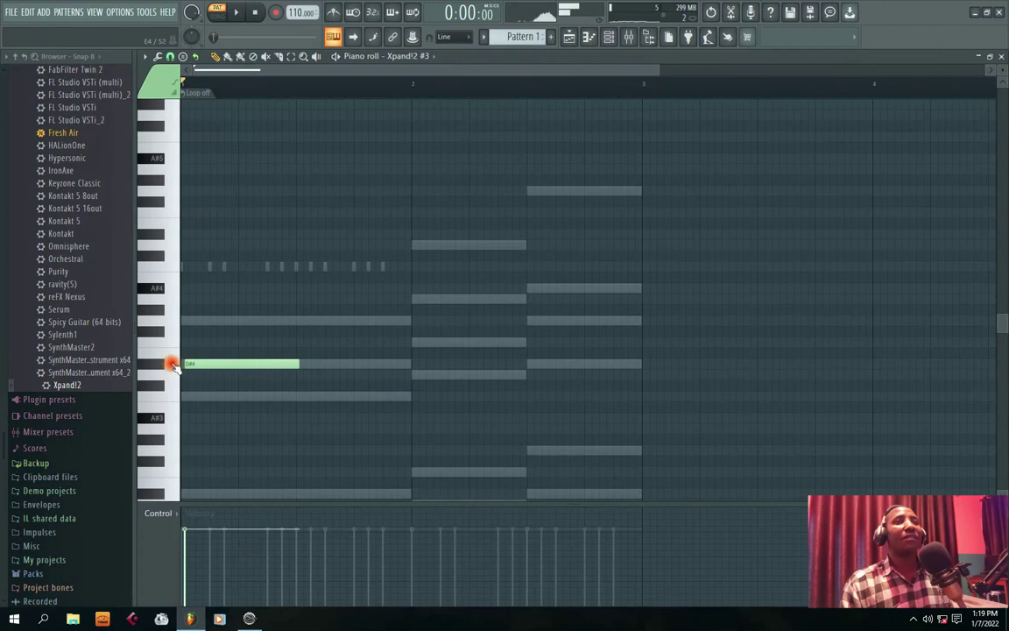
{"action": "left_click_drag", "start_coordinate": [254, 364], "coordinate": [252, 319]}
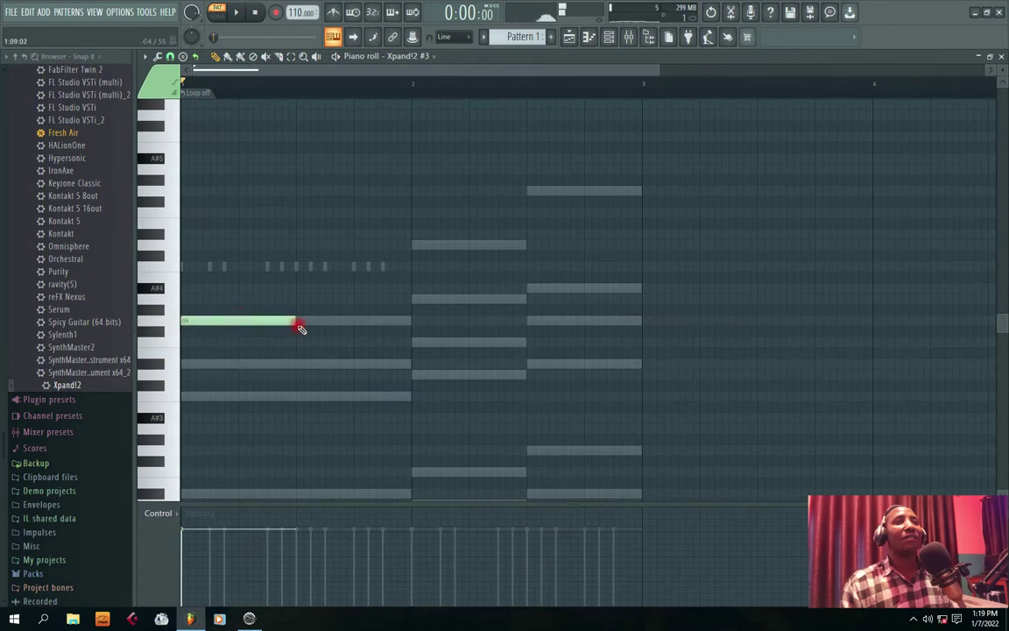
{"action": "key", "text": "space"}
{"action": "key", "text": "space"}
{"action": "left_click", "coordinate": [201, 367]}
{"action": "left_click", "coordinate": [196, 399]}
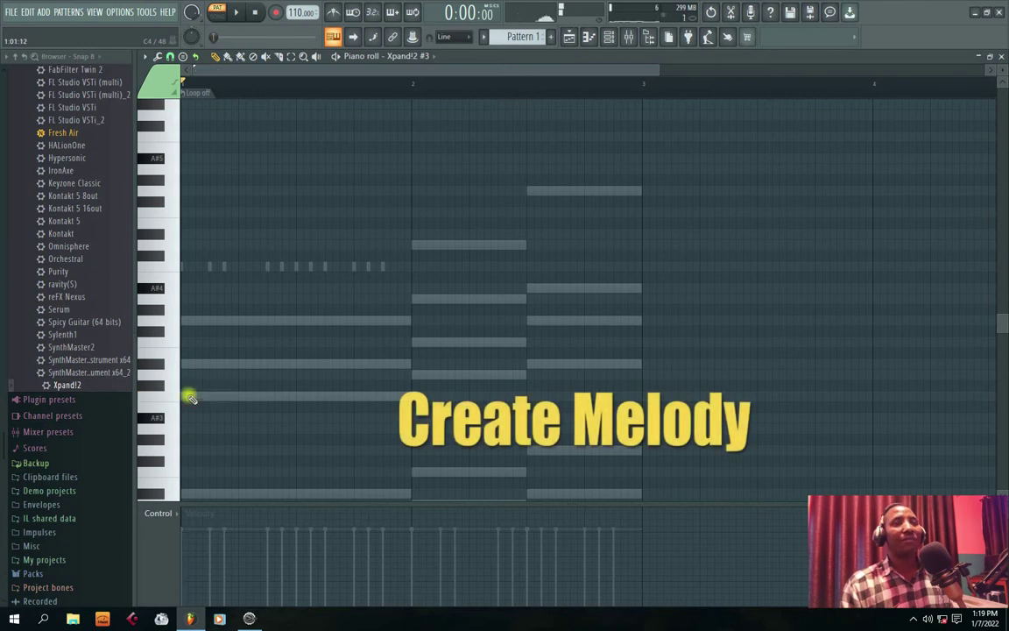
Add a C4 note one step long at about 1:03:12 in the Xpand!2 #3 piano roll and play it
{"action": "key", "text": "space"}
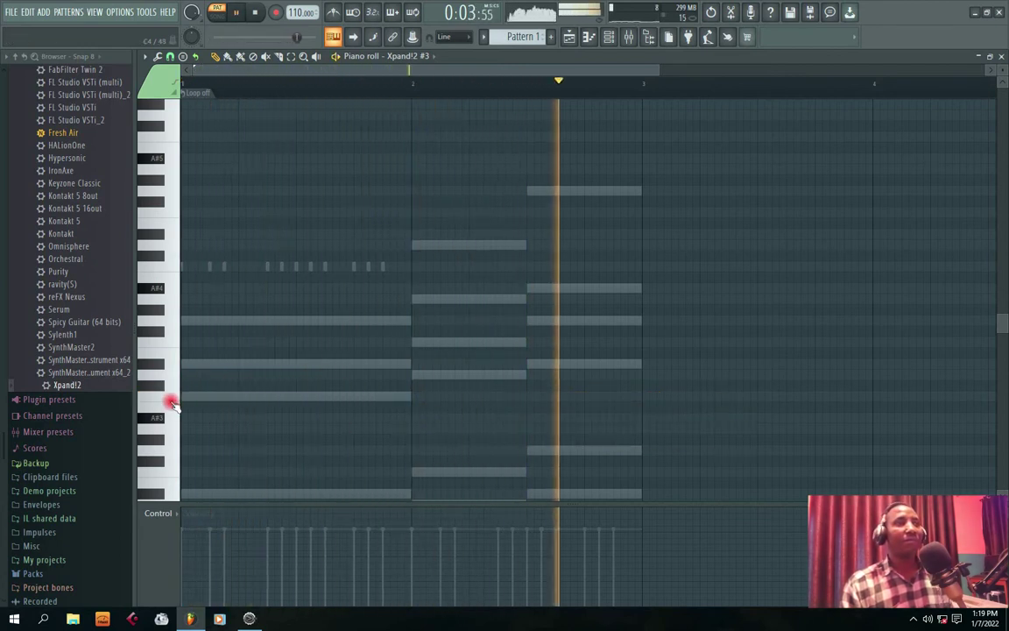
{"action": "key", "text": "space"}
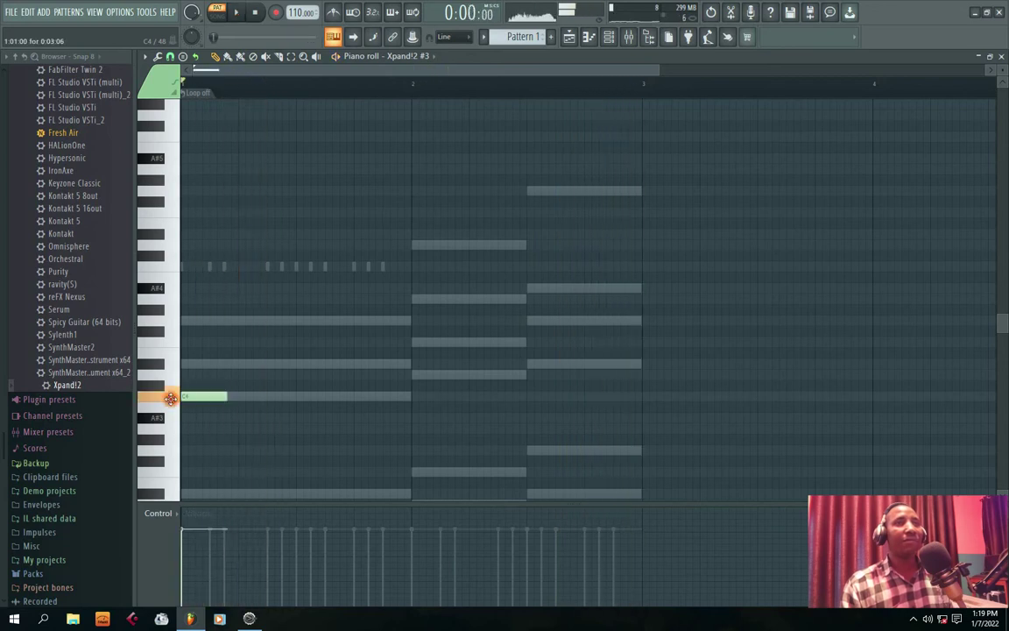
{"action": "left_click_drag", "start_coordinate": [226, 398], "coordinate": [283, 398]}
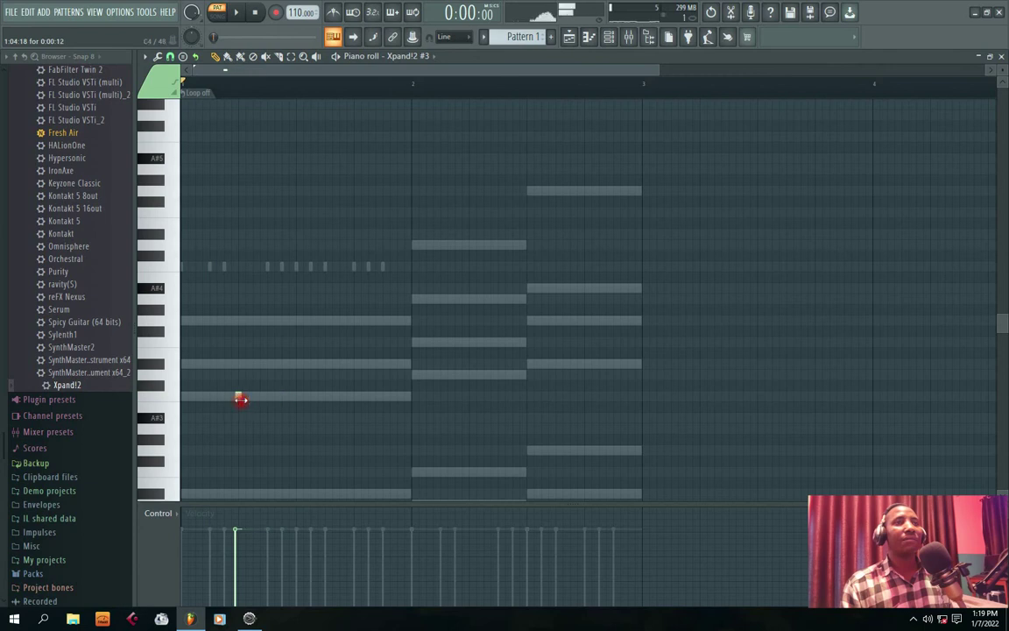
{"action": "key", "text": "space"}
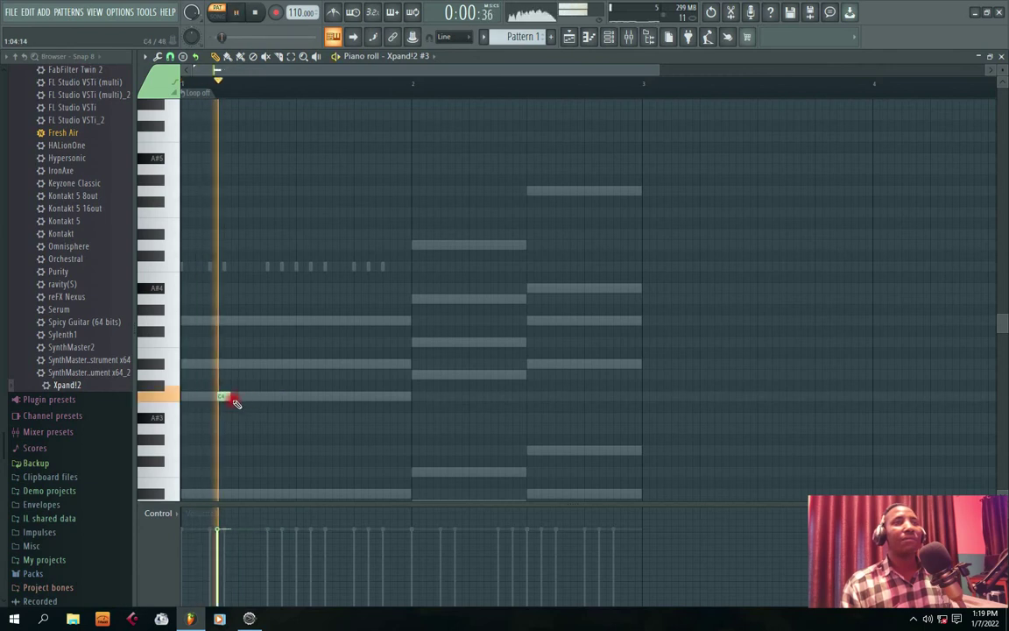
{"action": "key", "text": "space"}
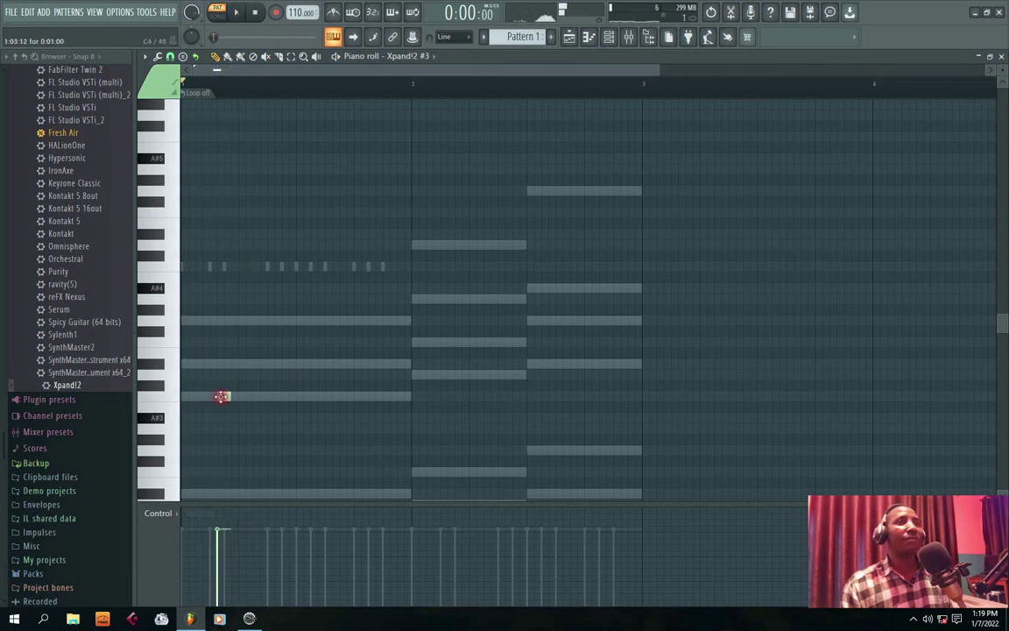
Close the piano roll, mute the Xpand!2 #2 and GetBuck channels, and play the pattern
{"action": "left_click", "coordinate": [1003, 56]}
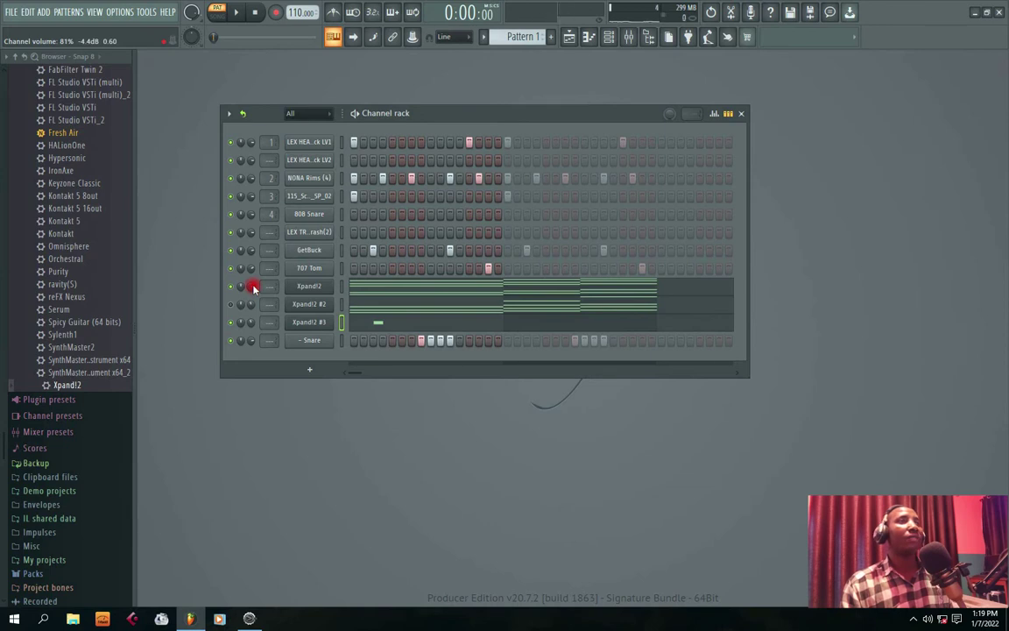
{"action": "key", "text": "space"}
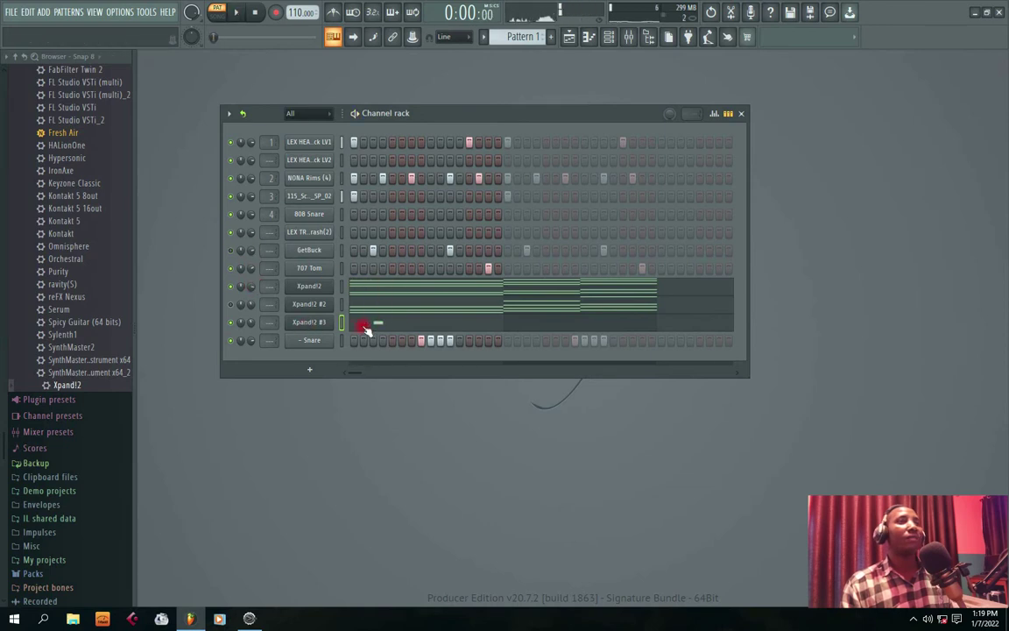
{"action": "right_click", "coordinate": [253, 323]}
{"action": "left_click", "coordinate": [263, 330]}
{"action": "key", "text": "space"}
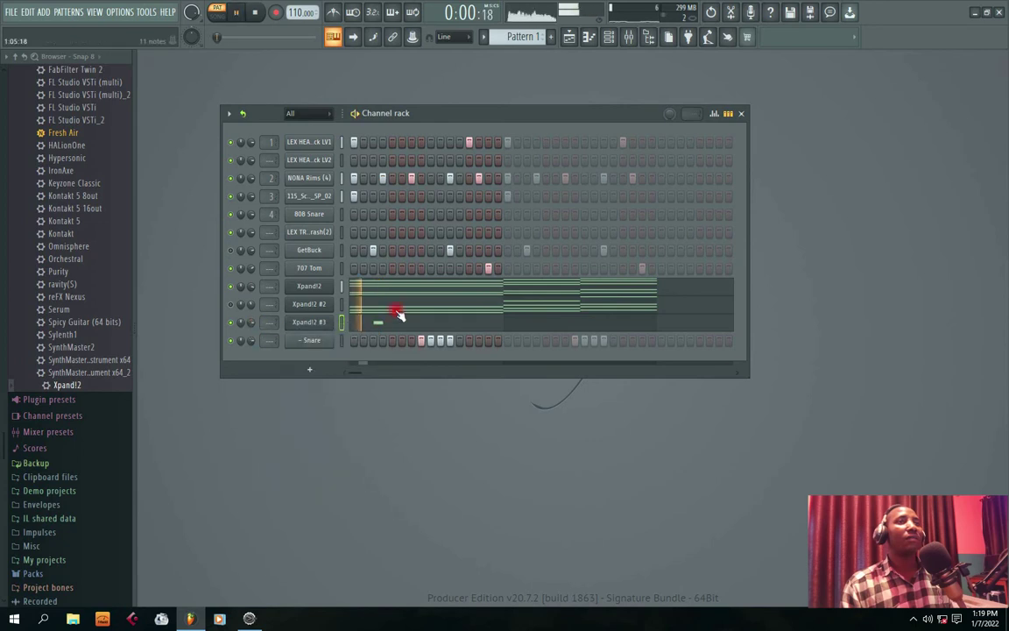
Move the Xpand!2 #3 C4 note earlier so it starts at 1:03:00 in bar 1
{"action": "key", "text": "space"}
{"action": "left_click", "coordinate": [397, 315]}
{"action": "key", "text": "space"}
{"action": "left_click_drag", "start_coordinate": [225, 392], "coordinate": [210, 399]}
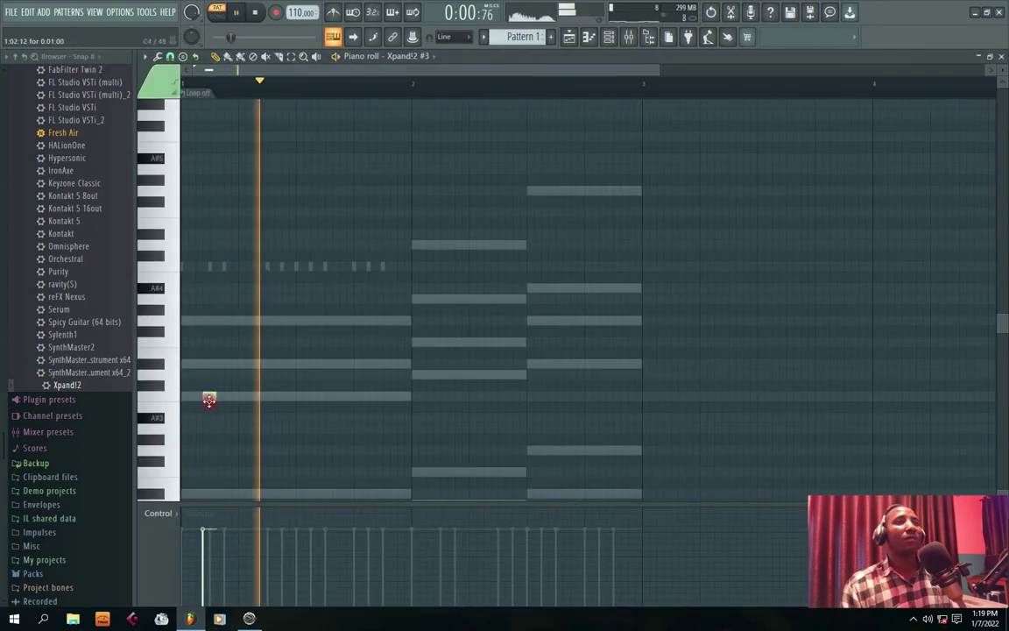
{"action": "key", "text": "space"}
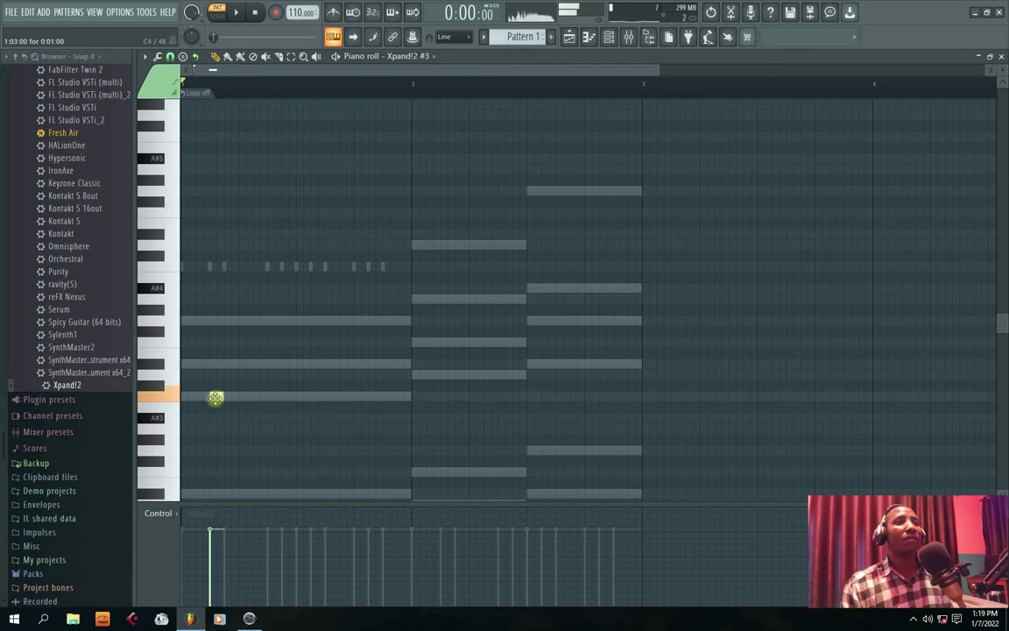
Add a second one-step C4 note eight steps after the first in bar 1 and play the melody
{"action": "key", "text": "space"}
{"action": "left_click_drag", "start_coordinate": [353, 396], "coordinate": [332, 400]}
{"action": "key", "text": "space"}
{"action": "key", "text": "space"}
Copy both C4 notes to the same positions in bar 2, listen to them, and close the piano roll
{"action": "key", "text": "ctrl+a"}
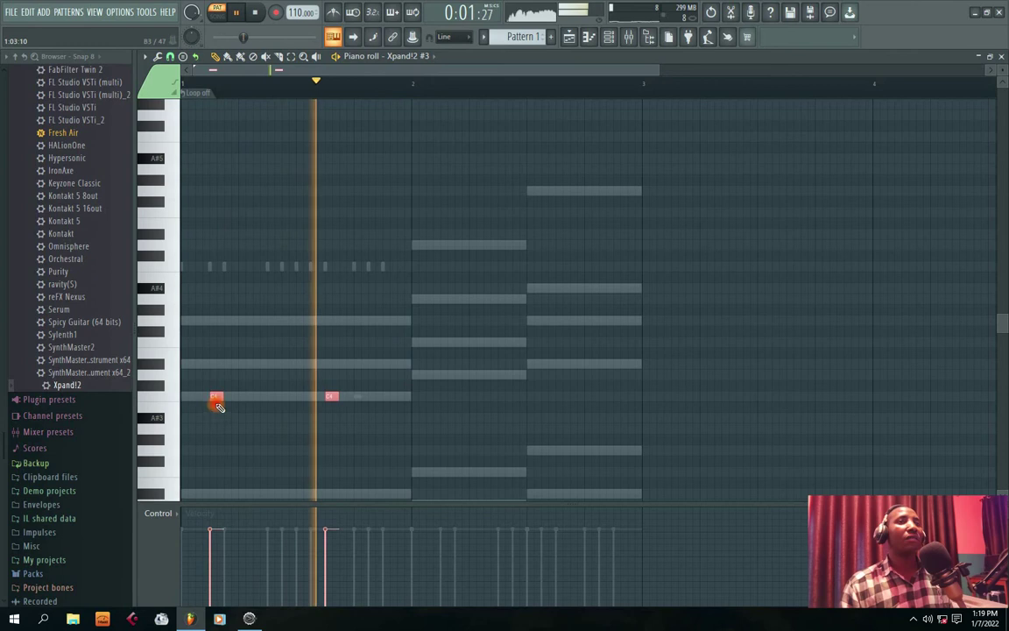
{"action": "left_click_drag", "start_coordinate": [216, 399], "coordinate": [447, 399]}
{"action": "scroll", "coordinate": [669, 240], "scroll_direction": "down", "scroll_amount": 4}
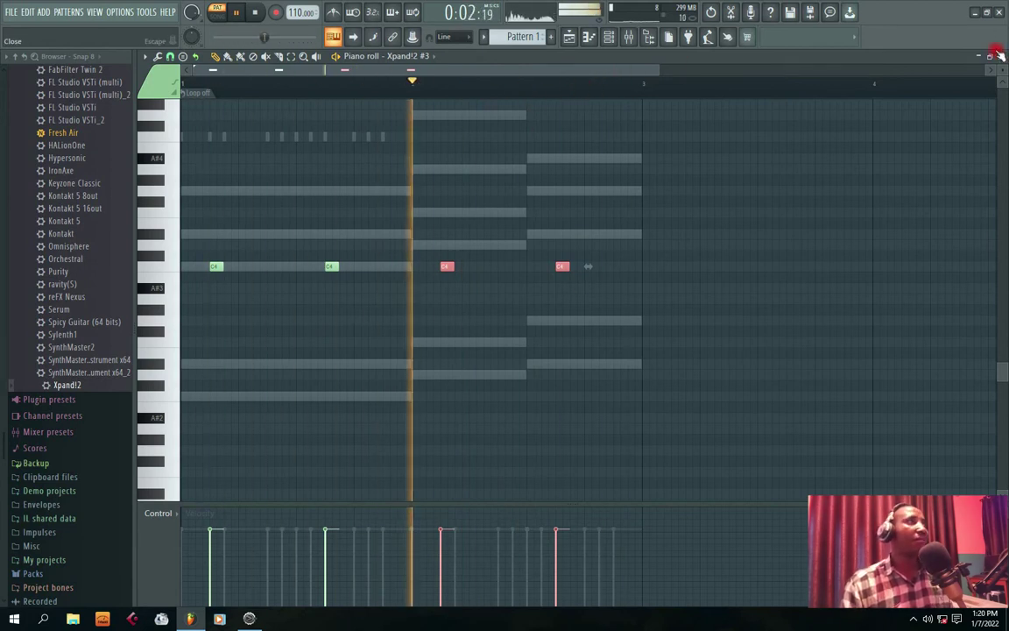
{"action": "left_click", "coordinate": [1001, 56]}
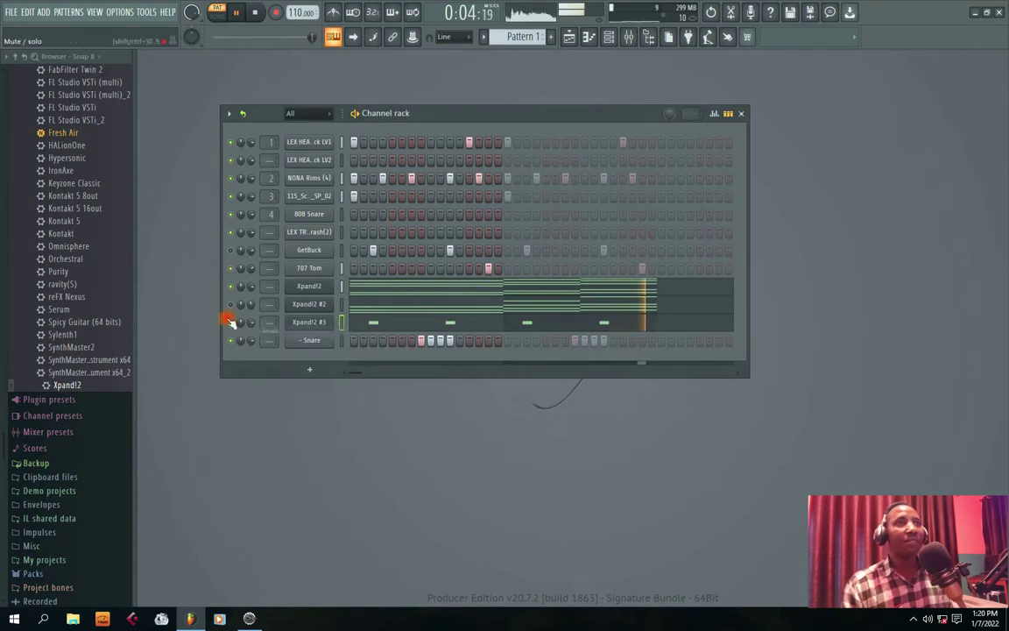
{"action": "left_click_drag", "start_coordinate": [456, 115], "coordinate": [437, 113]}
{"action": "key", "text": "space"}
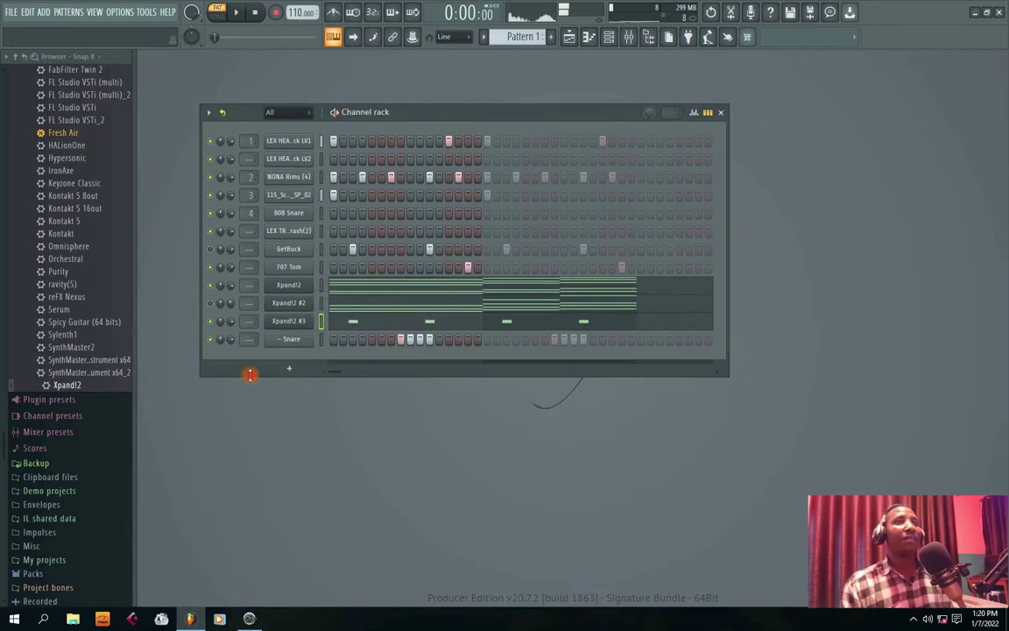
Clone the Xpand!2 #3 channel and load the 09 Marimba preset from the Mallets category in the copy
{"action": "right_click", "coordinate": [291, 324]}
{"action": "left_click", "coordinate": [336, 428]}
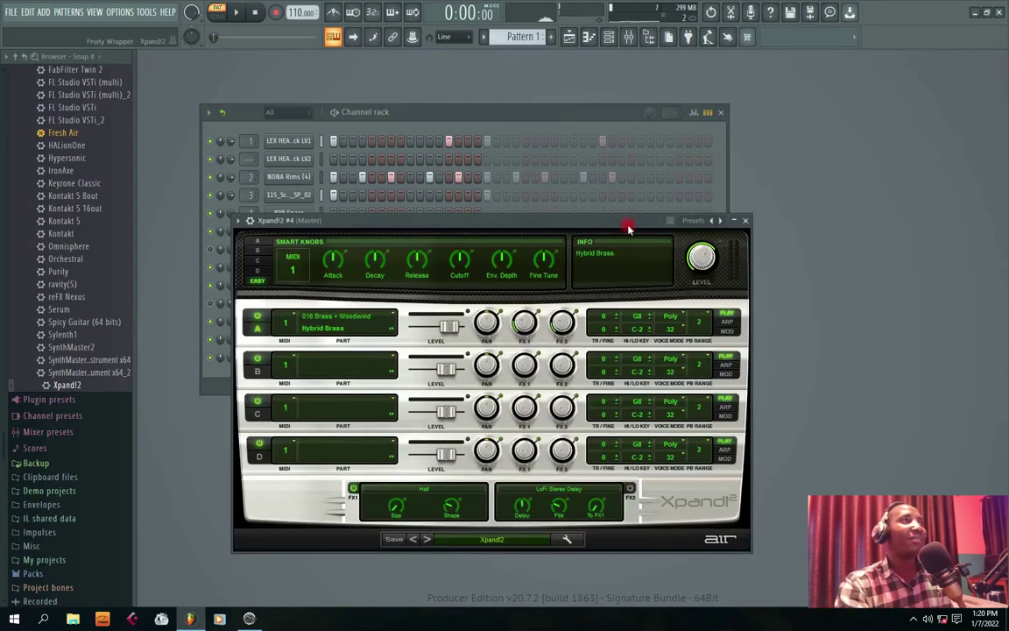
{"action": "left_click", "coordinate": [469, 539]}
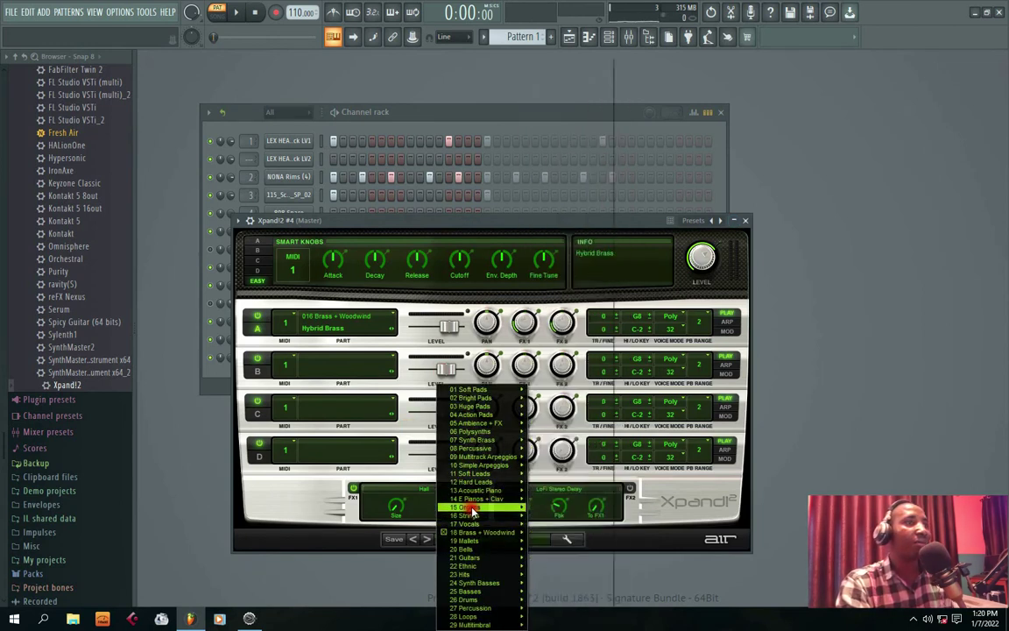
{"action": "mouse_move", "coordinate": [478, 493]}
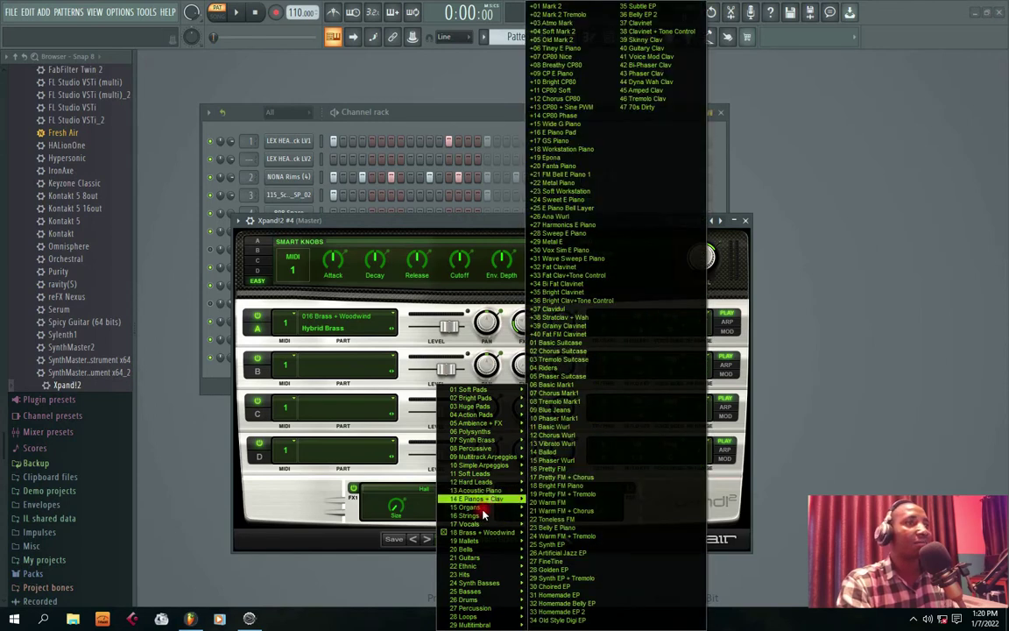
{"action": "mouse_move", "coordinate": [482, 541]}
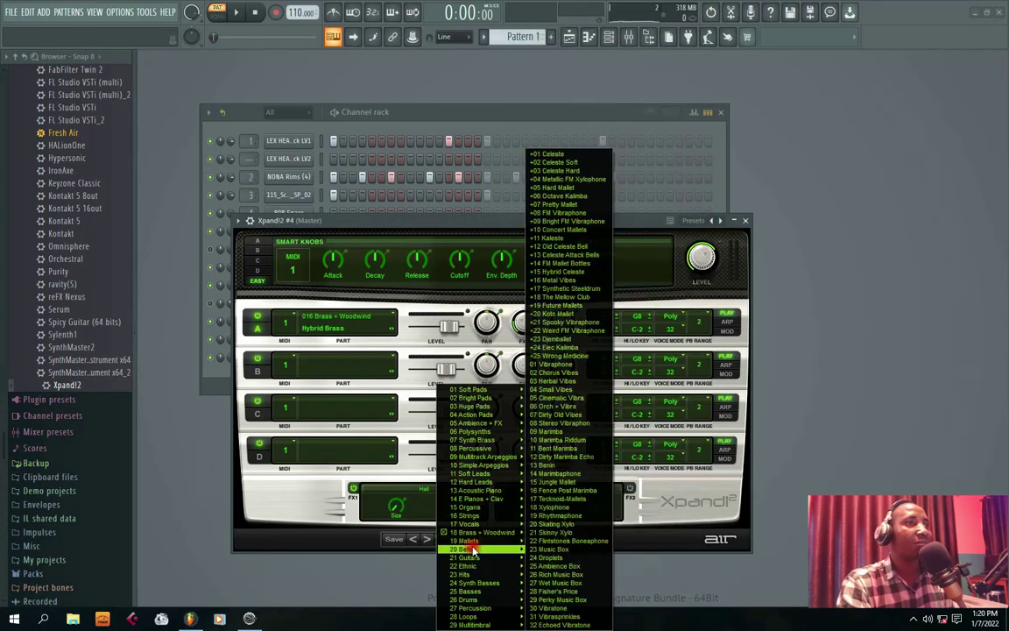
{"action": "left_click", "coordinate": [561, 431]}
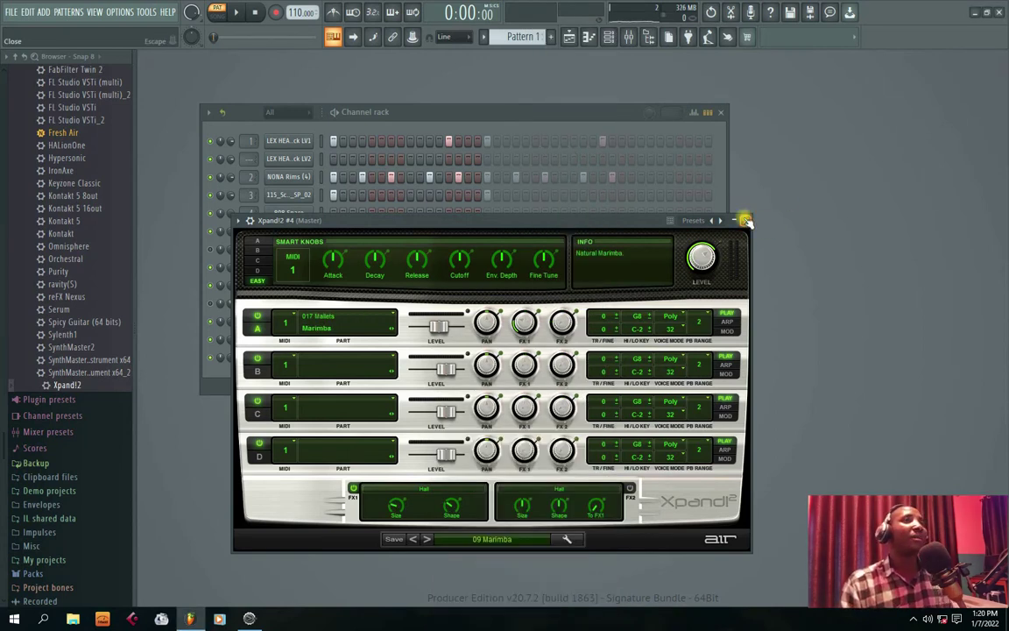
{"action": "left_click", "coordinate": [747, 220]}
Enter one-step F5 and D#5 notes at 1:06:00 and 1:07:06 in the Xpand!2 #4 piano roll and listen to them
{"action": "right_click", "coordinate": [293, 339]}
{"action": "left_click", "coordinate": [338, 338]}
{"action": "left_click", "coordinate": [257, 263]}
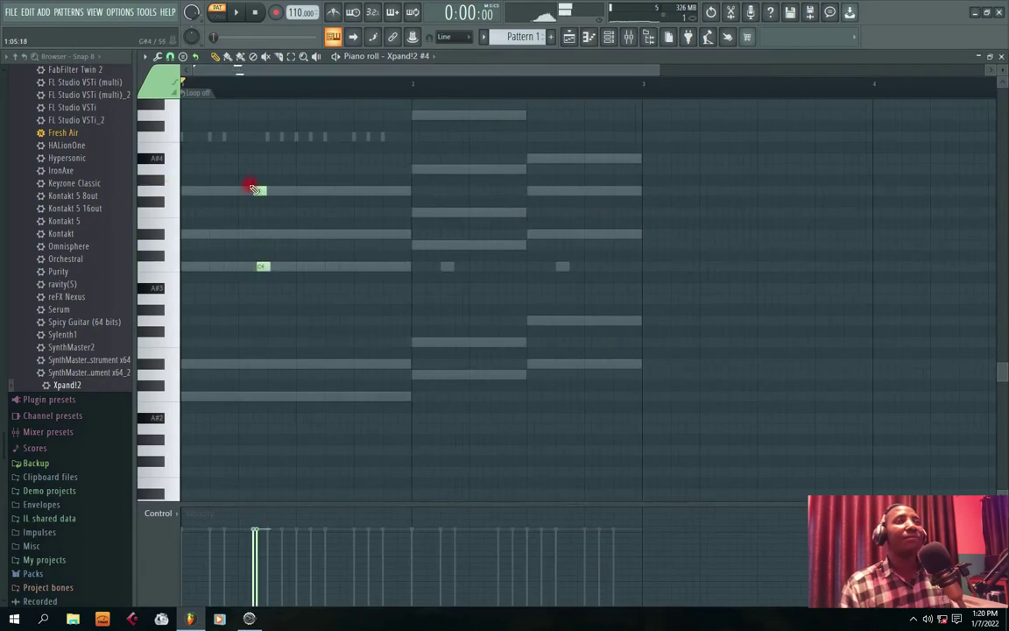
{"action": "scroll", "coordinate": [267, 254], "scroll_direction": "up", "scroll_amount": 4}
{"action": "left_click", "coordinate": [256, 236]}
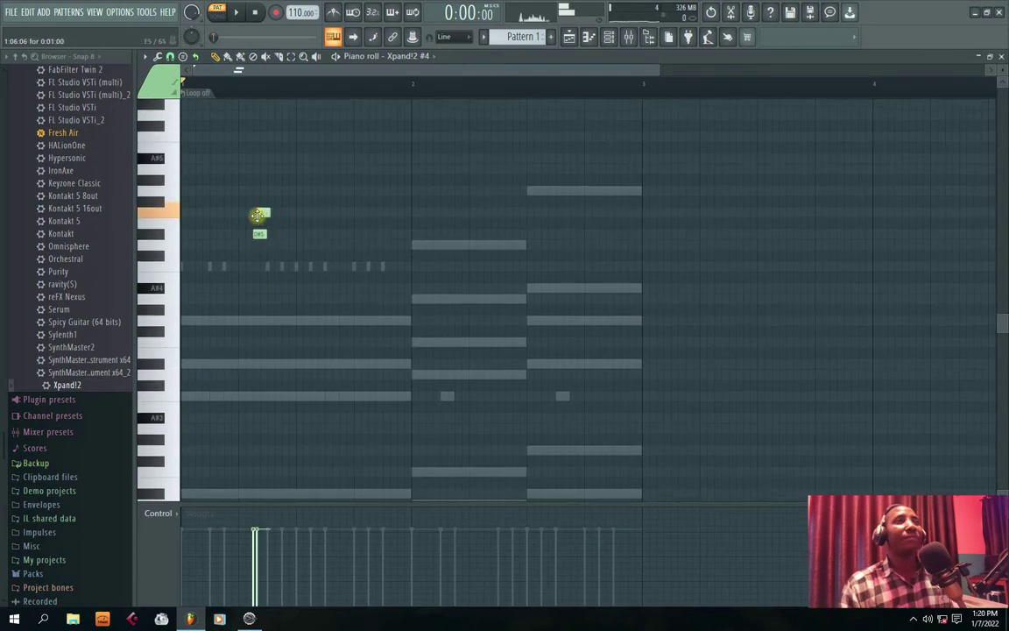
{"action": "key", "text": "space"}
{"action": "right_click", "coordinate": [258, 236]}
{"action": "key", "text": "space"}
{"action": "left_click_drag", "start_coordinate": [264, 215], "coordinate": [260, 215]}
{"action": "key", "text": "space"}
{"action": "key", "text": "space"}
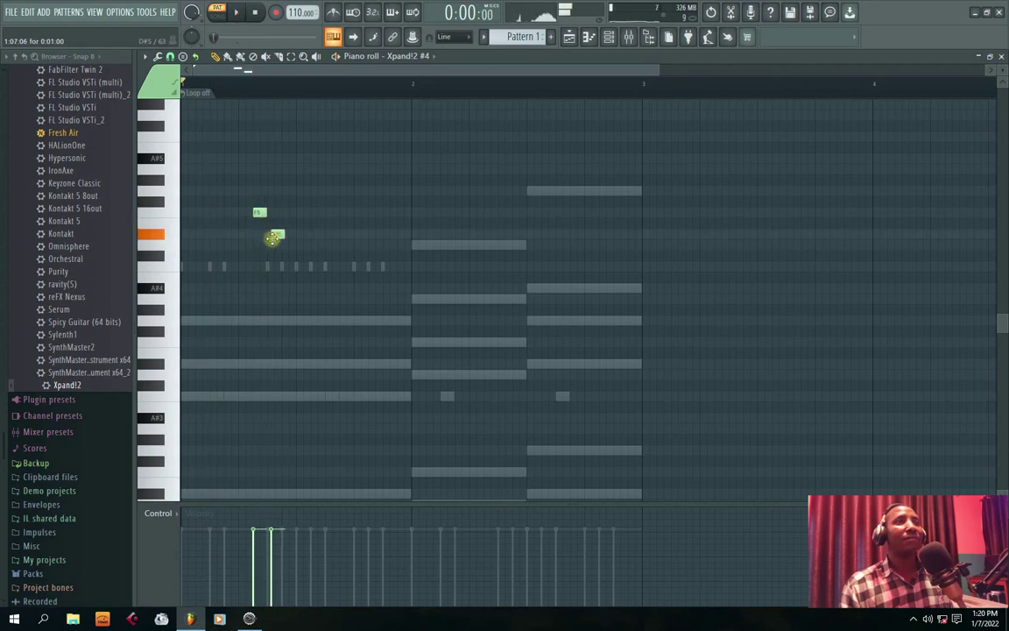
Mute the Xpand!2 #3 channel and return to the Xpand!2 #4 piano roll with the pattern playing
{"action": "left_click", "coordinate": [1003, 57]}
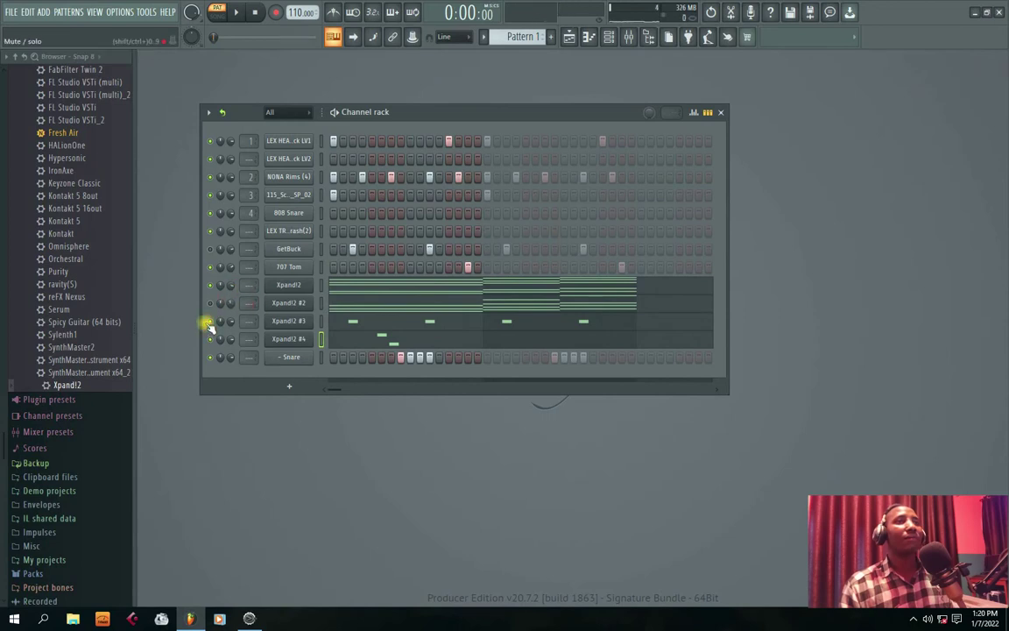
{"action": "key", "text": "space"}
{"action": "left_click", "coordinate": [388, 342]}
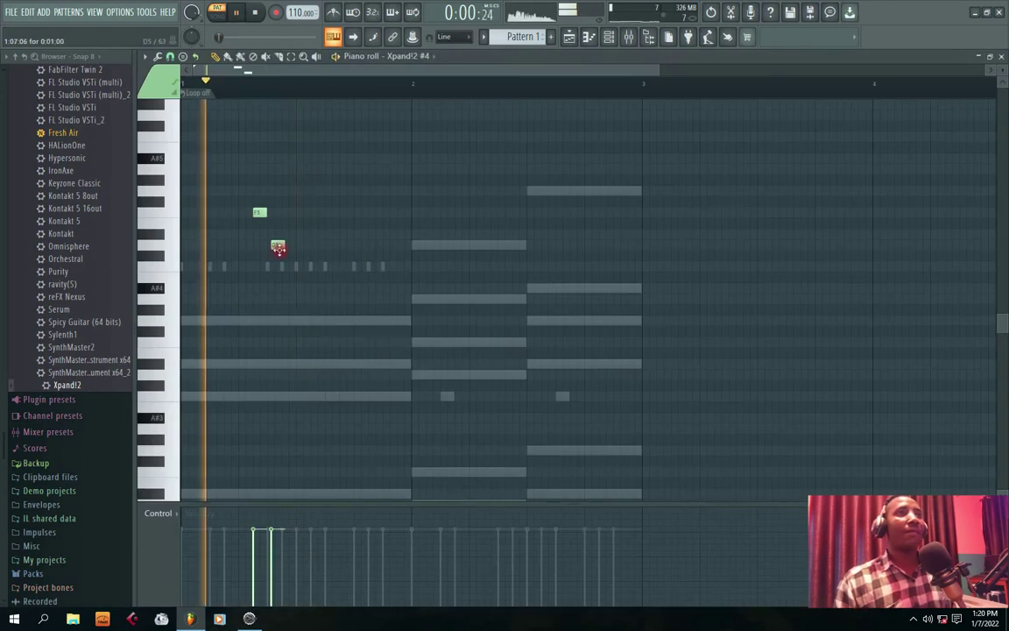
Move the two marimba notes down to F4 and D#4, with the second starting at 1:07:12, and play them
{"action": "key", "text": "space"}
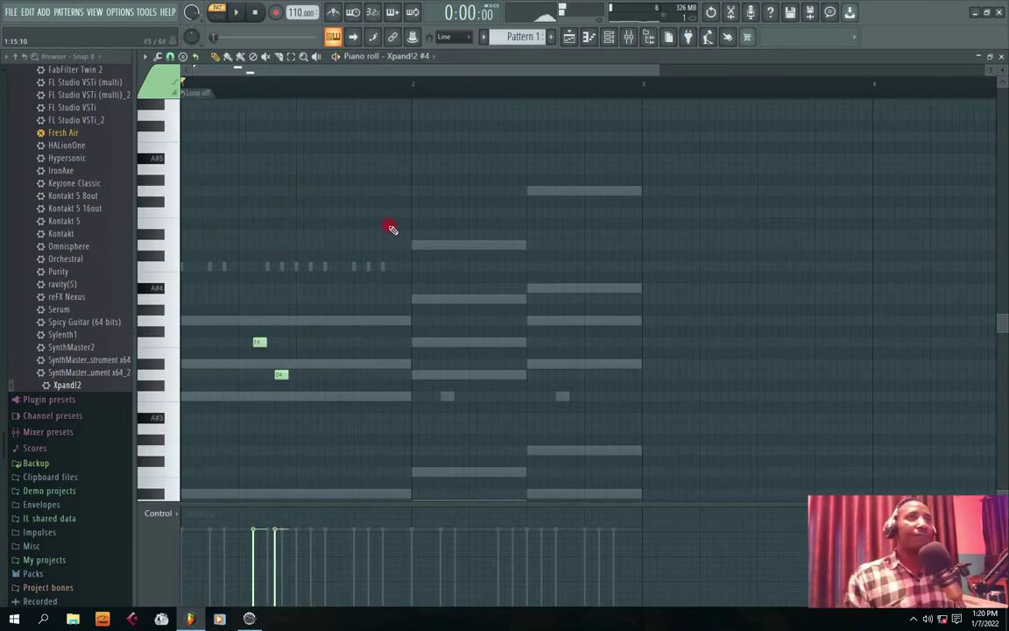
{"action": "key", "text": "space"}
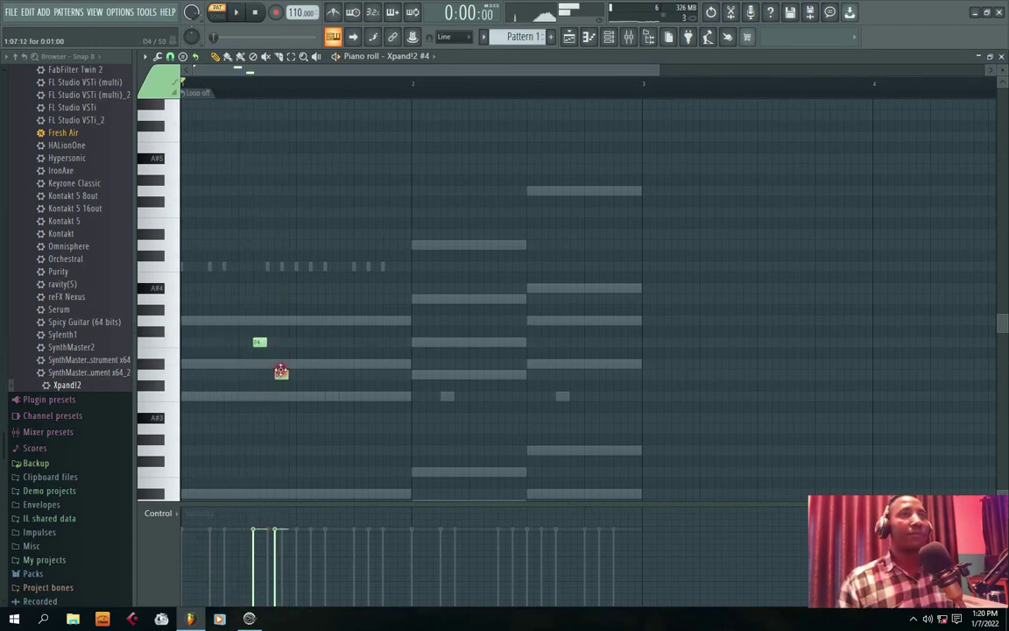
{"action": "key", "text": "space"}
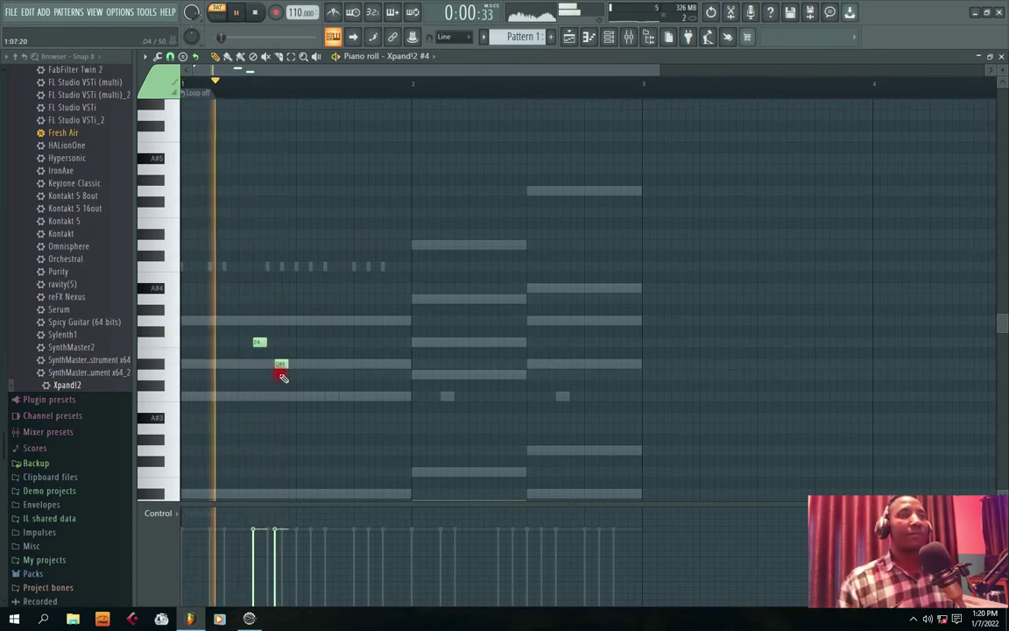
{"action": "key", "text": "space"}
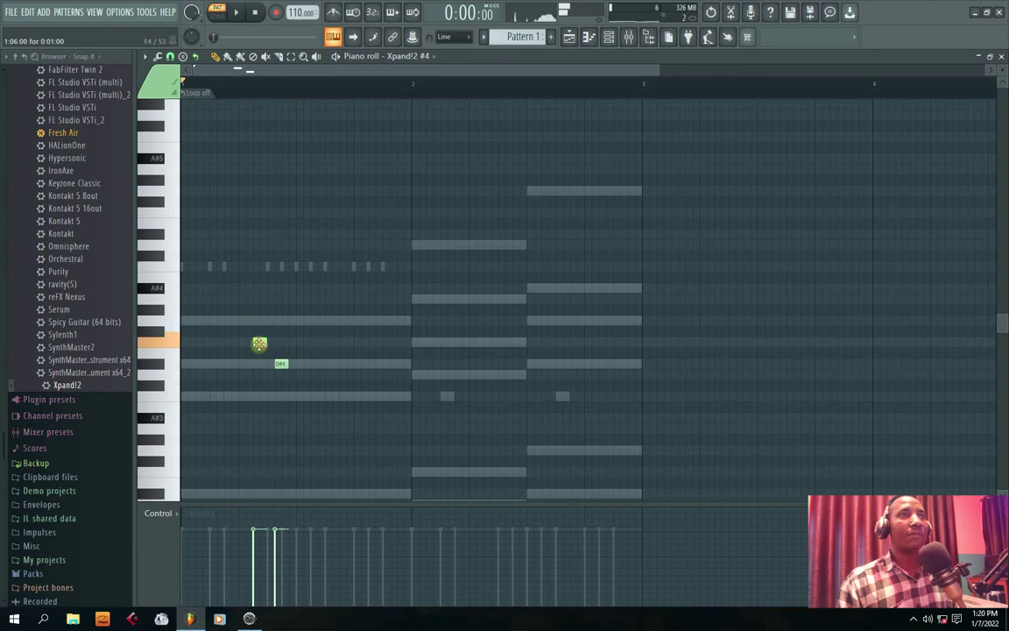
Shift the D#4 note to 1:08:00 and continue the bar 1 melody with F4, D#4, D4 and C4 notes
{"action": "key", "text": "space"}
{"action": "key", "text": "space"}
{"action": "key", "text": "space"}
{"action": "key", "text": "space"}
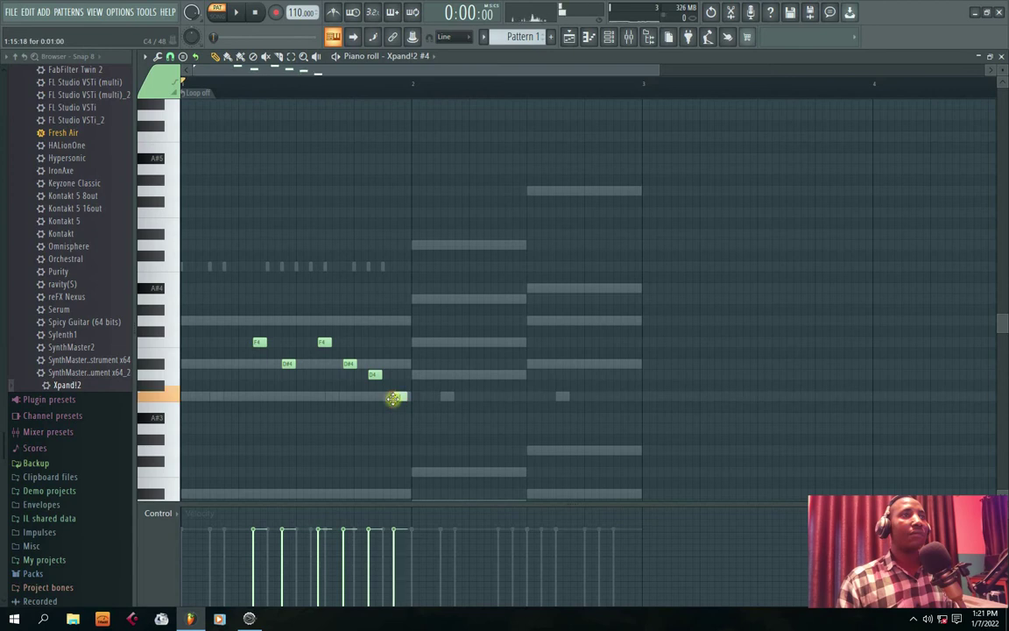
{"action": "key", "text": "space"}
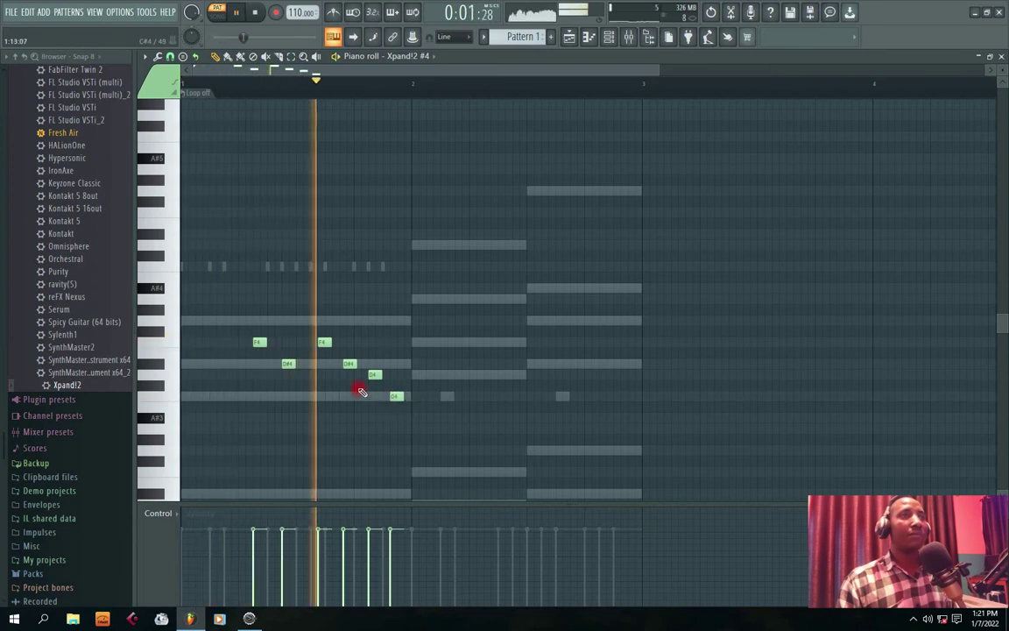
Move the last four bar 1 notes earlier, with F4 at 1:10:00, D#4 at 1:11:00, D4 at 1:13:00 and C4 slightly earlier
{"action": "left_click_drag", "start_coordinate": [355, 372], "coordinate": [331, 367]}
{"action": "key", "text": "space"}
{"action": "key", "text": "space"}
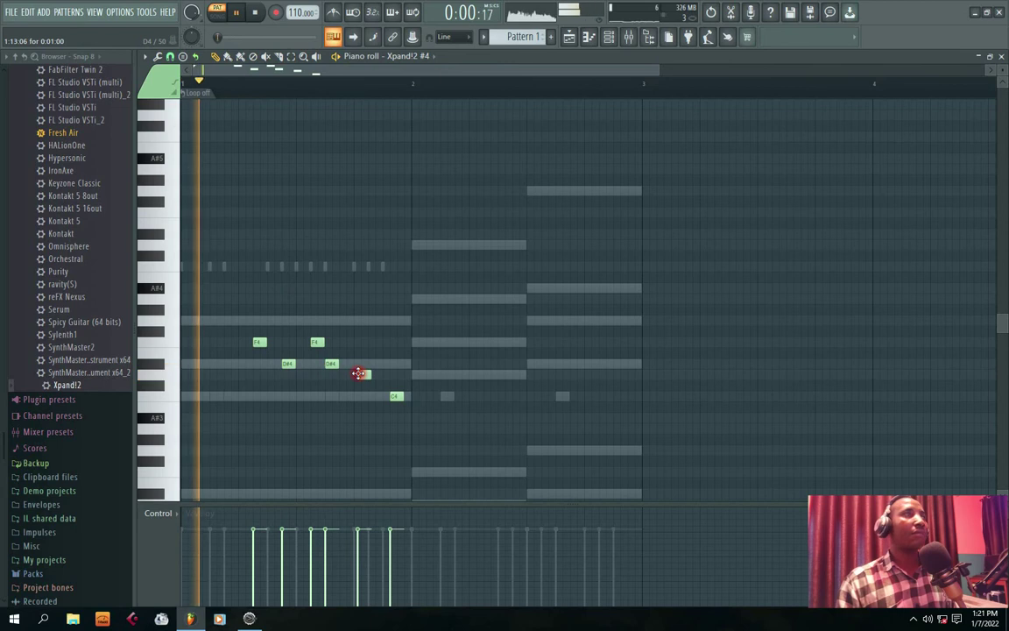
{"action": "left_click_drag", "start_coordinate": [661, 72], "coordinate": [417, 99]}
{"action": "key", "text": "space"}
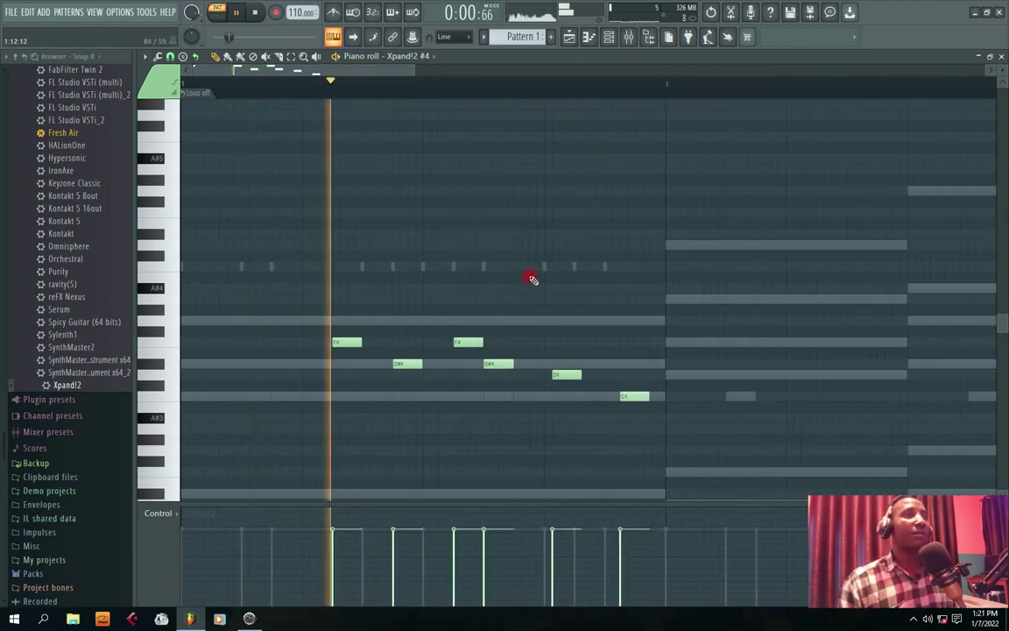
{"action": "key", "text": "space"}
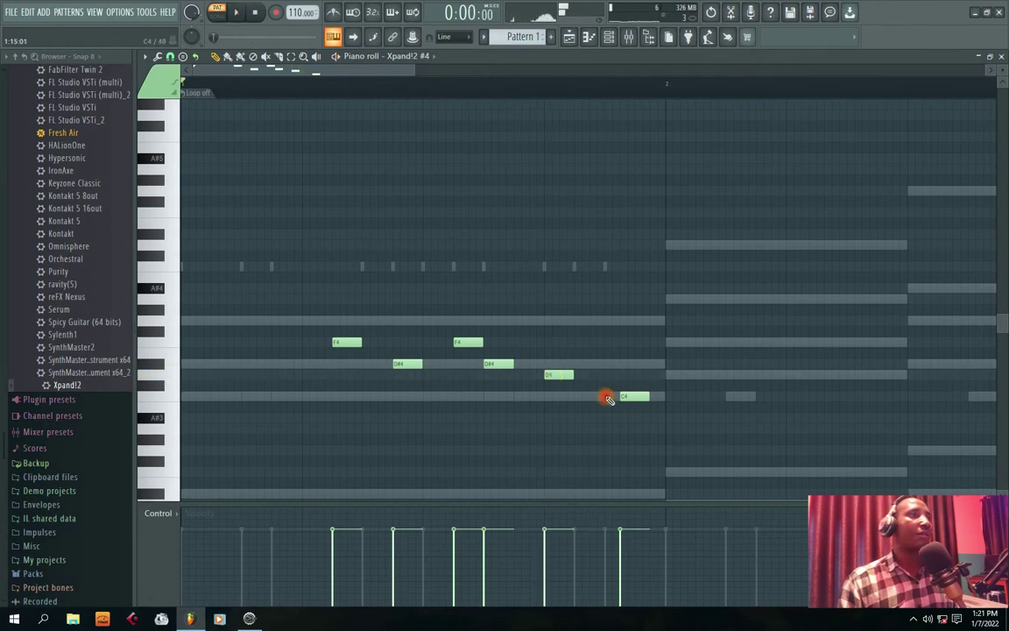
{"action": "key", "text": "space"}
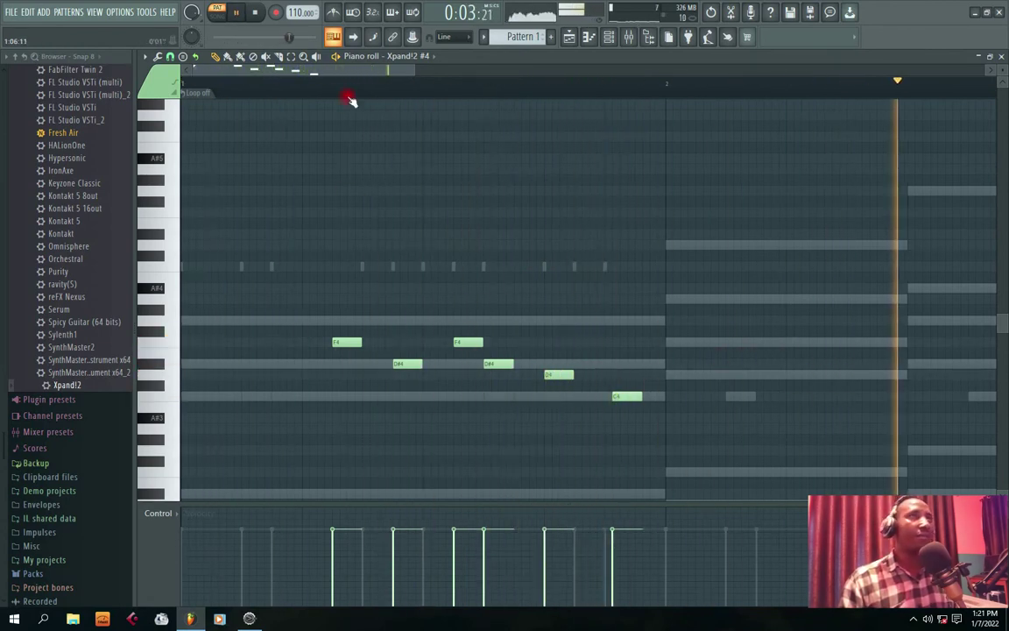
Add a one-step D4 note at 2:01:00 at the start of bar 2
{"action": "left_click_drag", "start_coordinate": [337, 75], "coordinate": [378, 72]}
{"action": "scroll", "coordinate": [396, 134], "scroll_direction": "down", "scroll_amount": 3}
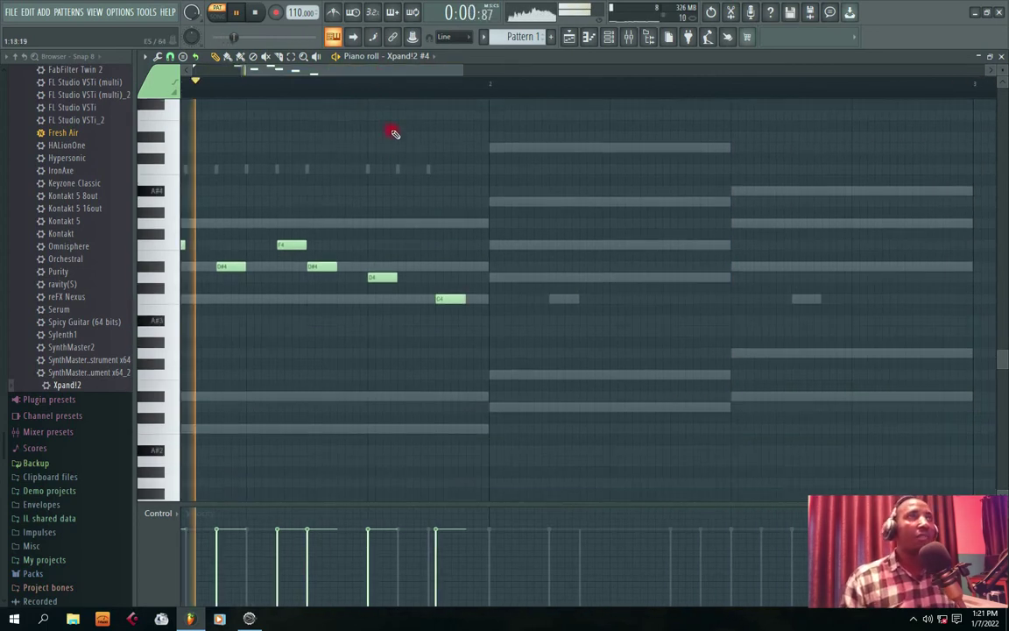
{"action": "key", "text": "space"}
{"action": "left_click_drag", "start_coordinate": [490, 244], "coordinate": [485, 278]}
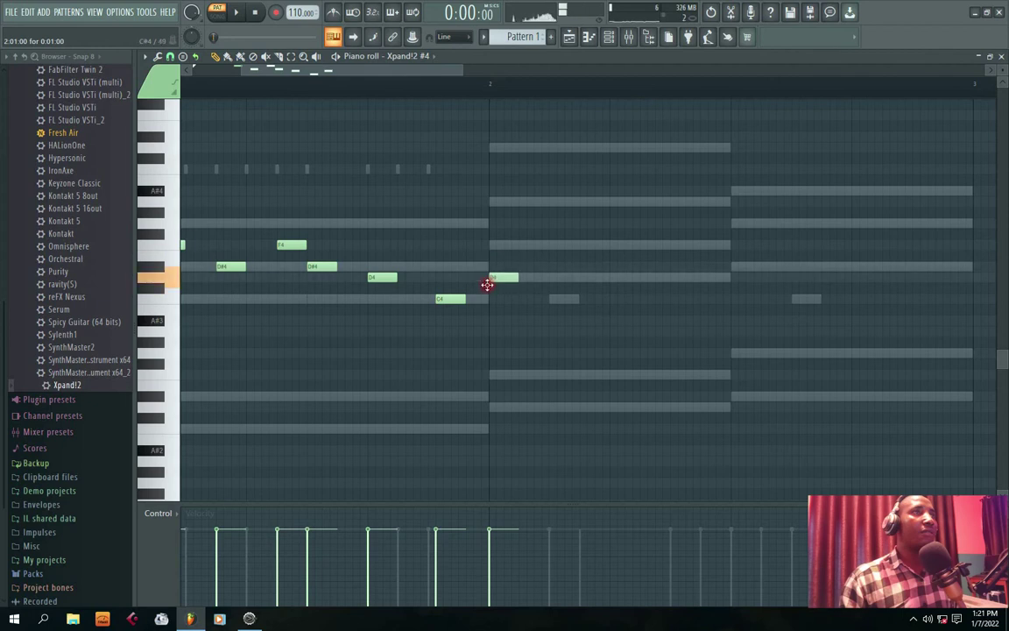
Try F4 and E4 notes after the bar 2 D4, listen to them, and delete both
{"action": "left_click_drag", "start_coordinate": [586, 277], "coordinate": [590, 257]}
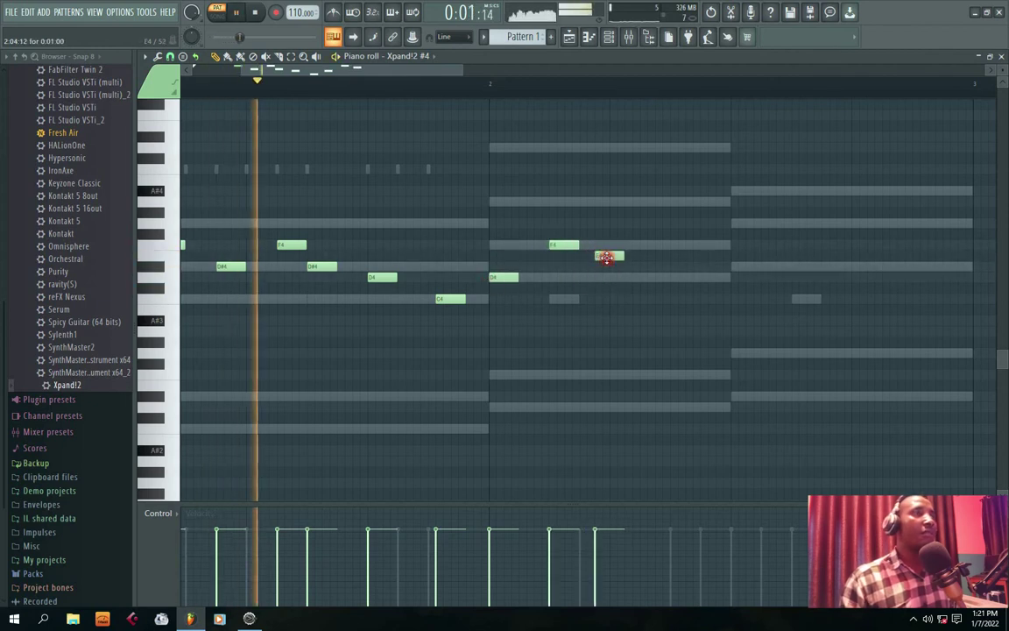
{"action": "key", "text": "space"}
{"action": "key", "text": "space"}
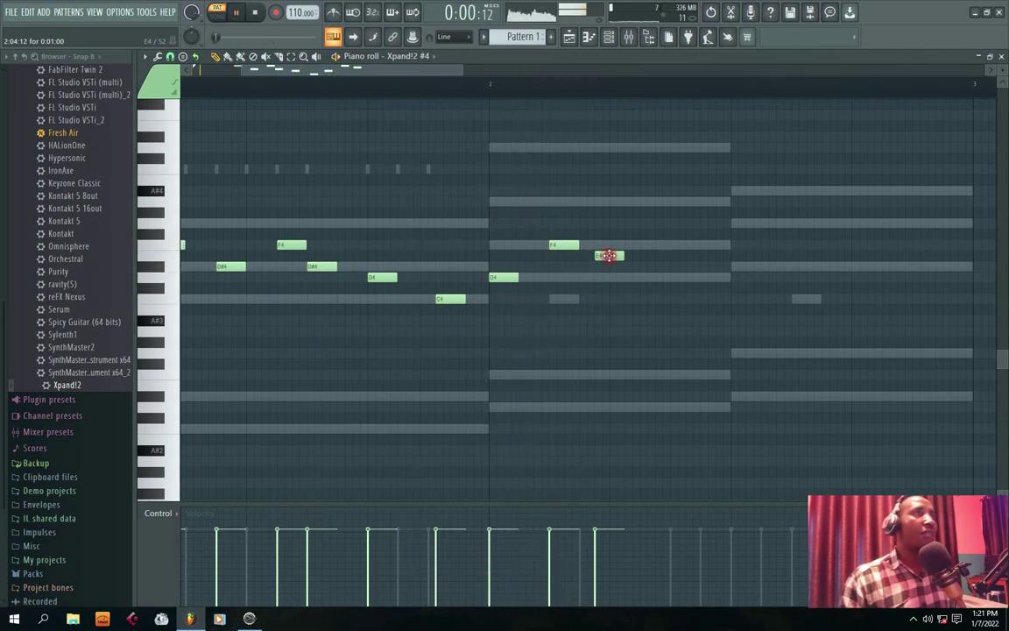
{"action": "right_click", "coordinate": [563, 245]}
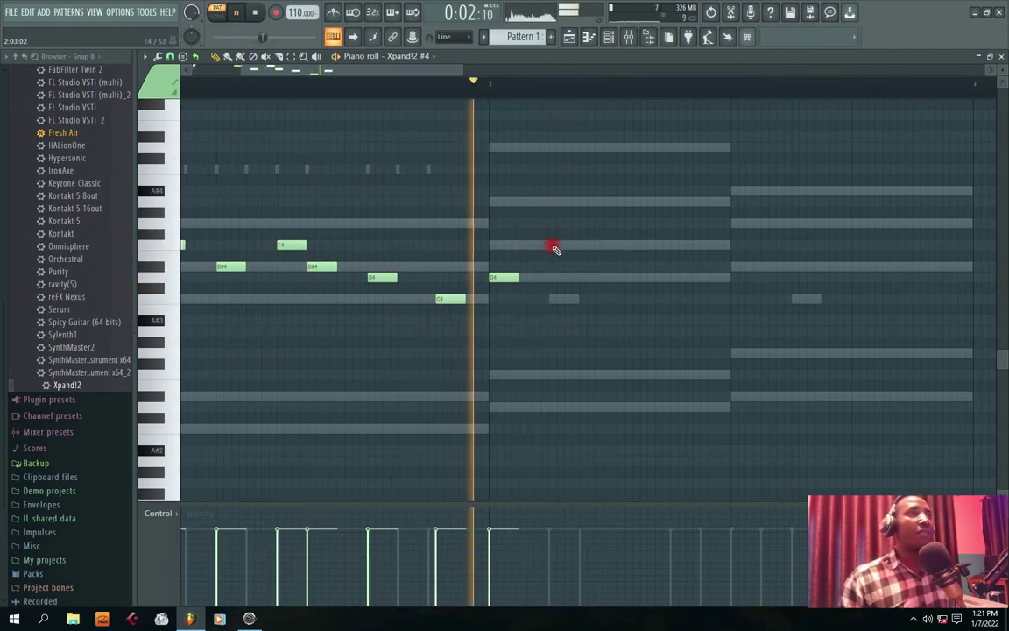
{"action": "key", "text": "space"}
Copy the six-note bar 1 phrase into bar 2, starting on E4 at 2:05:00, and listen to it
{"action": "left_click_drag", "start_coordinate": [316, 198], "coordinate": [637, 339]}
{"action": "left_click_drag", "start_coordinate": [334, 245], "coordinate": [776, 254]}
{"action": "key", "text": "space"}
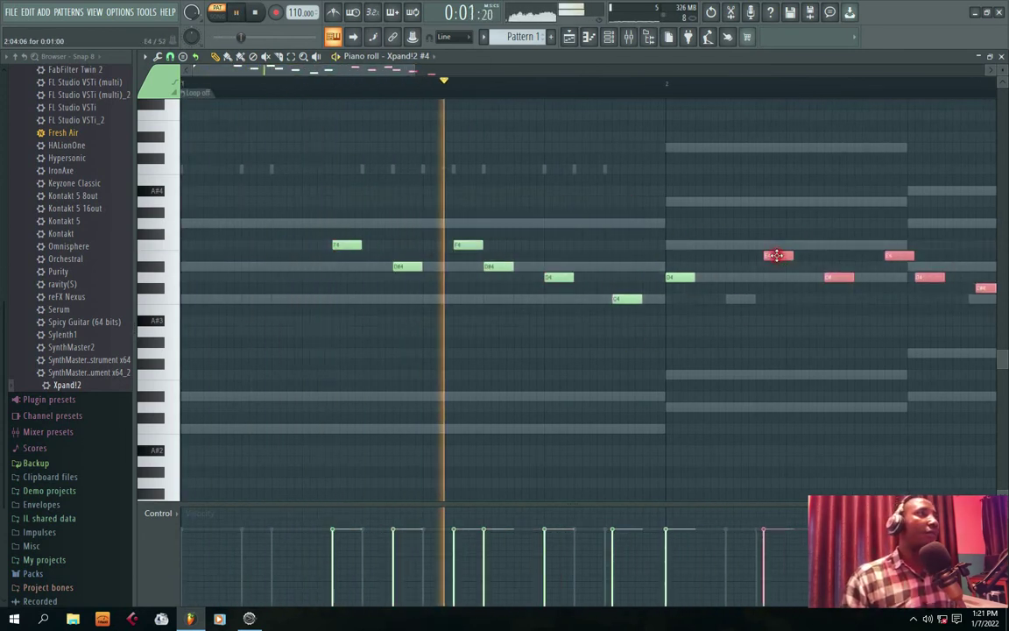
{"action": "left_click_drag", "start_coordinate": [776, 256], "coordinate": [798, 255]}
{"action": "key", "text": "space"}
{"action": "key", "text": "space"}
Try shifting the copied phrase later so it starts at 2:07:00, and play it
{"action": "left_click_drag", "start_coordinate": [394, 66], "coordinate": [433, 67]}
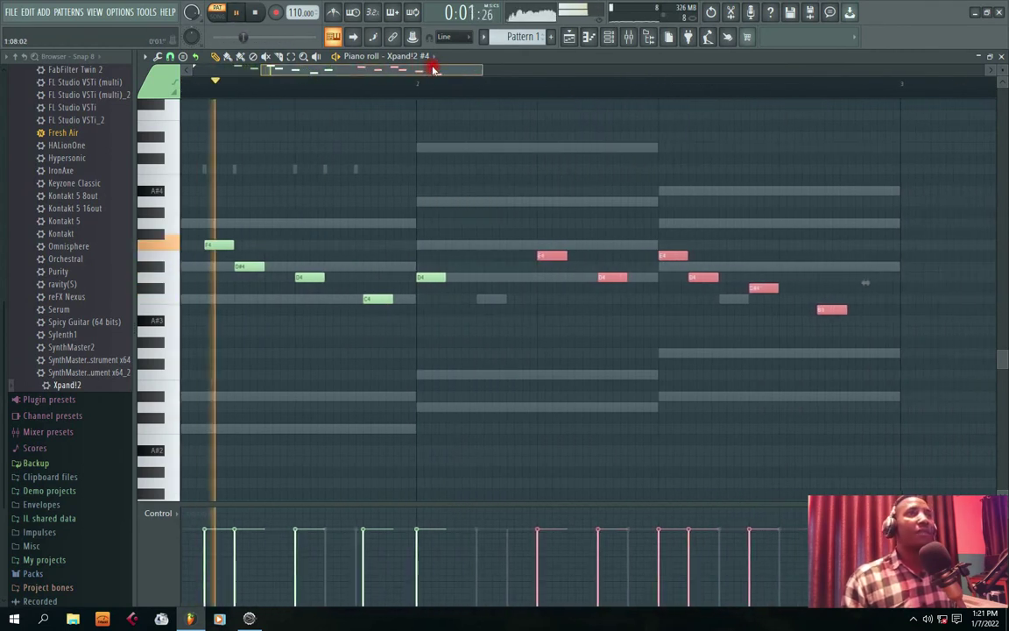
{"action": "key", "text": "space"}
{"action": "left_click_drag", "start_coordinate": [561, 257], "coordinate": [618, 256]}
{"action": "key", "text": "space"}
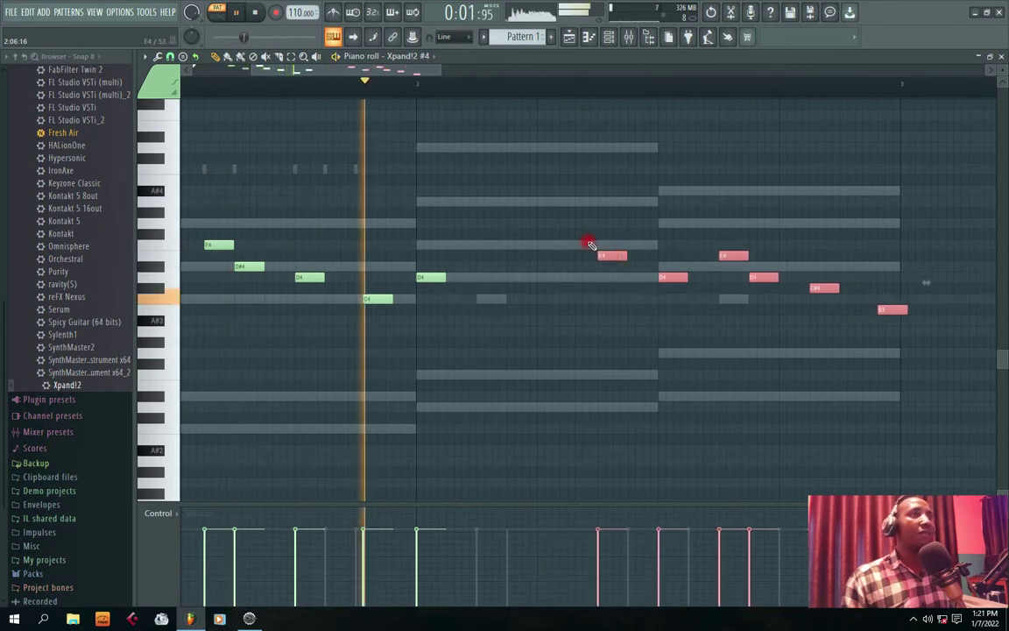
{"action": "key", "text": "space"}
Move the copied phrase to start on F4 at 2:06:00 and close the piano roll
{"action": "left_click_drag", "start_coordinate": [607, 258], "coordinate": [563, 249]}
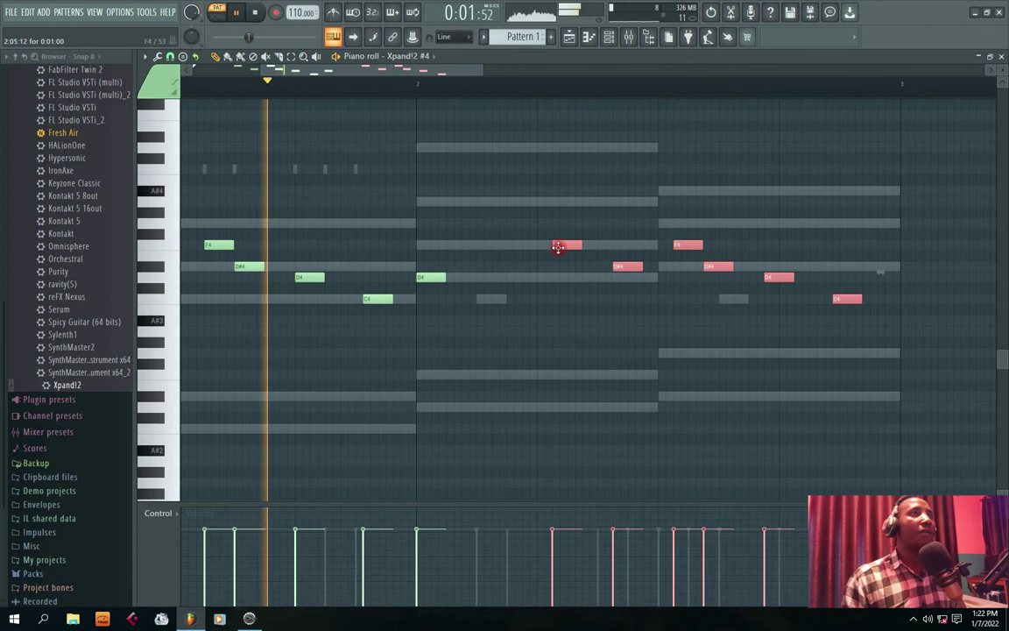
{"action": "left_click_drag", "start_coordinate": [558, 247], "coordinate": [573, 246]}
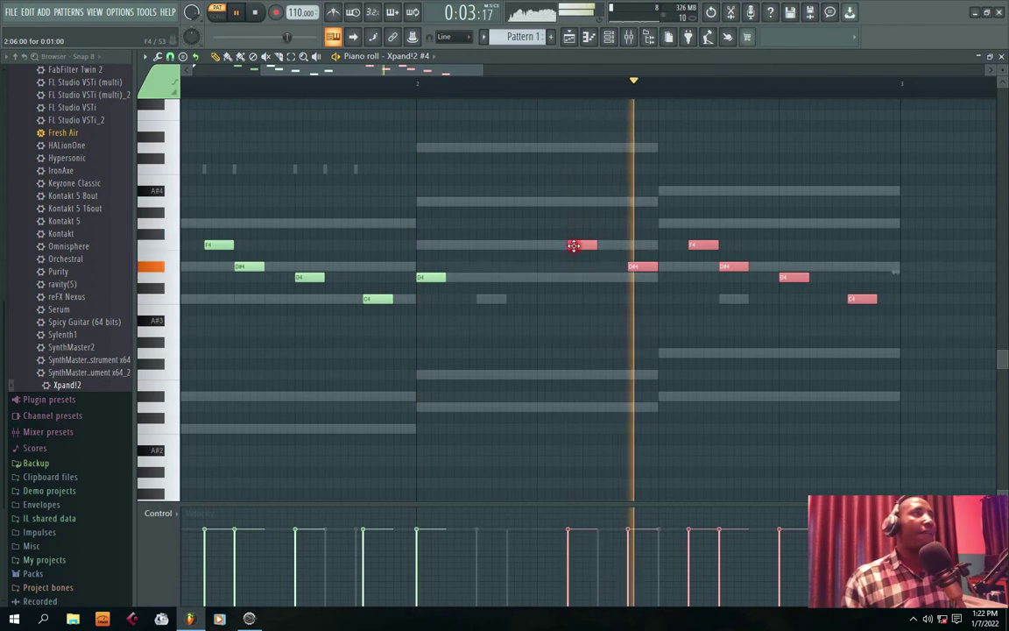
{"action": "left_click", "coordinate": [1002, 56]}
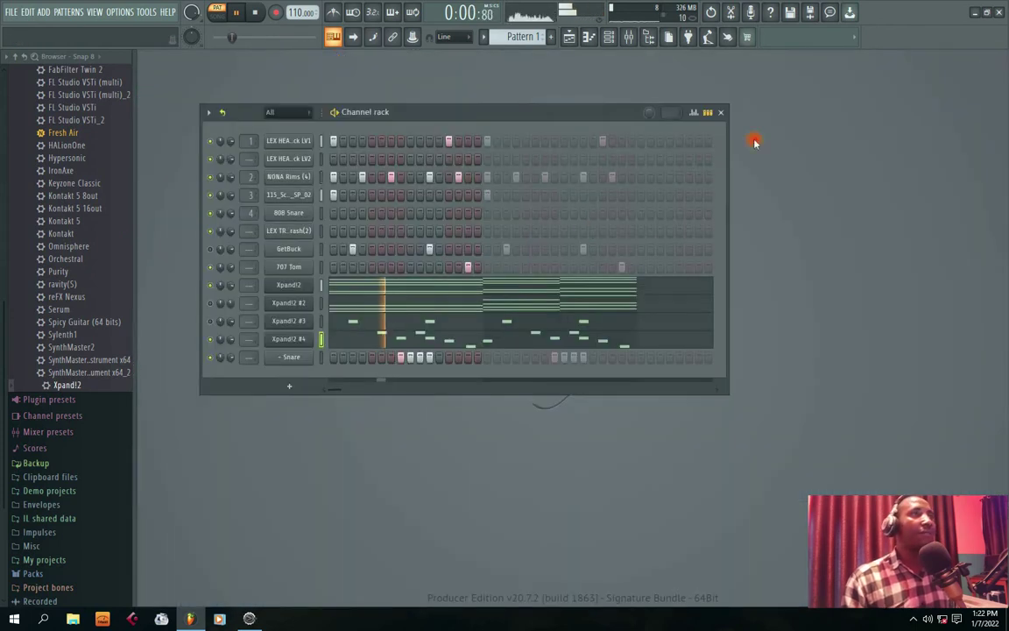
Transpose the whole Xpand!2 #4 marimba melody up one octave and close its piano roll
{"action": "left_click", "coordinate": [385, 339]}
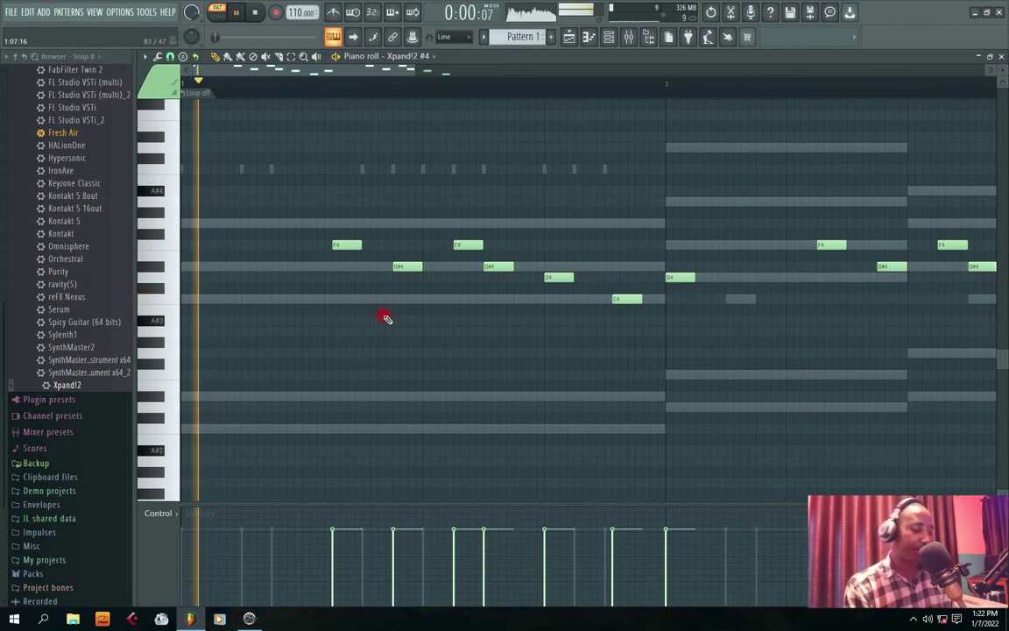
{"action": "key", "text": "ctrl+Up"}
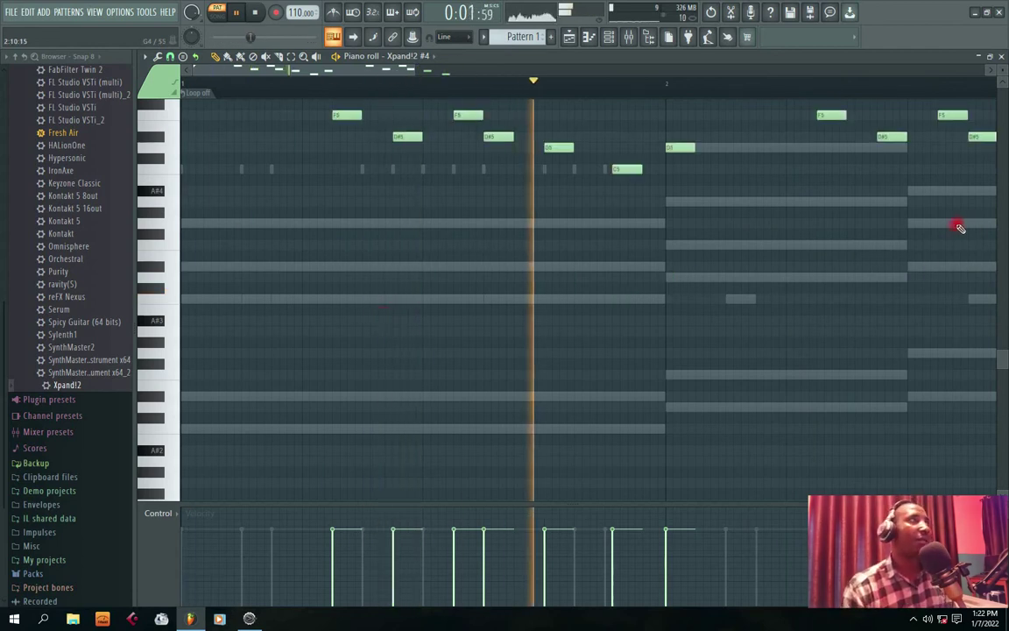
{"action": "left_click", "coordinate": [1001, 57]}
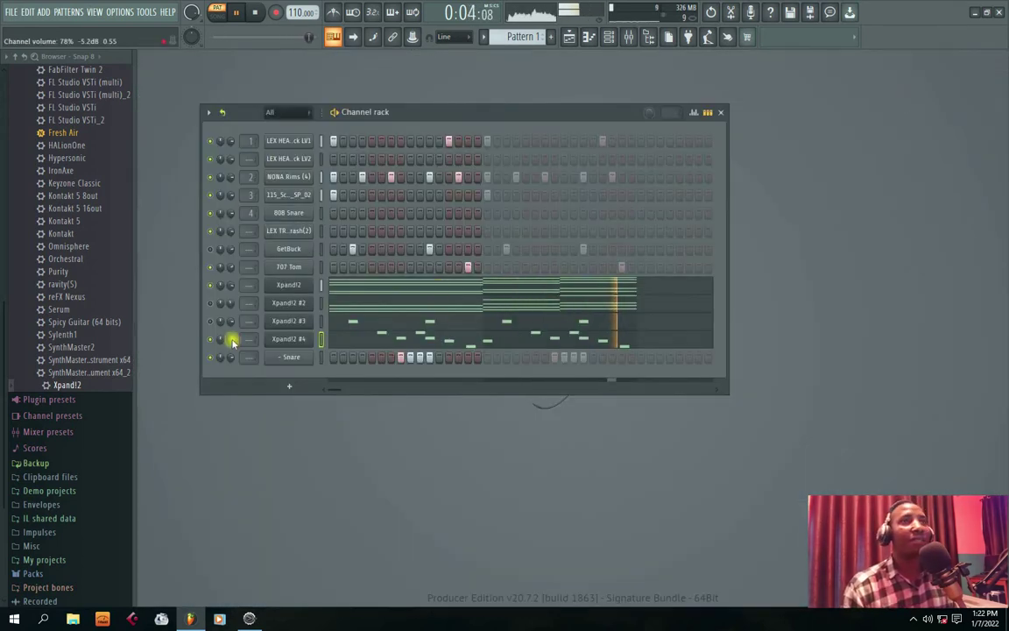
Adjust the Xpand!2 channel volumes against the drums and unmute the Xpand!2 #3 channel while listening to the loop
{"action": "right_click", "coordinate": [232, 285]}
{"action": "left_click", "coordinate": [222, 280]}
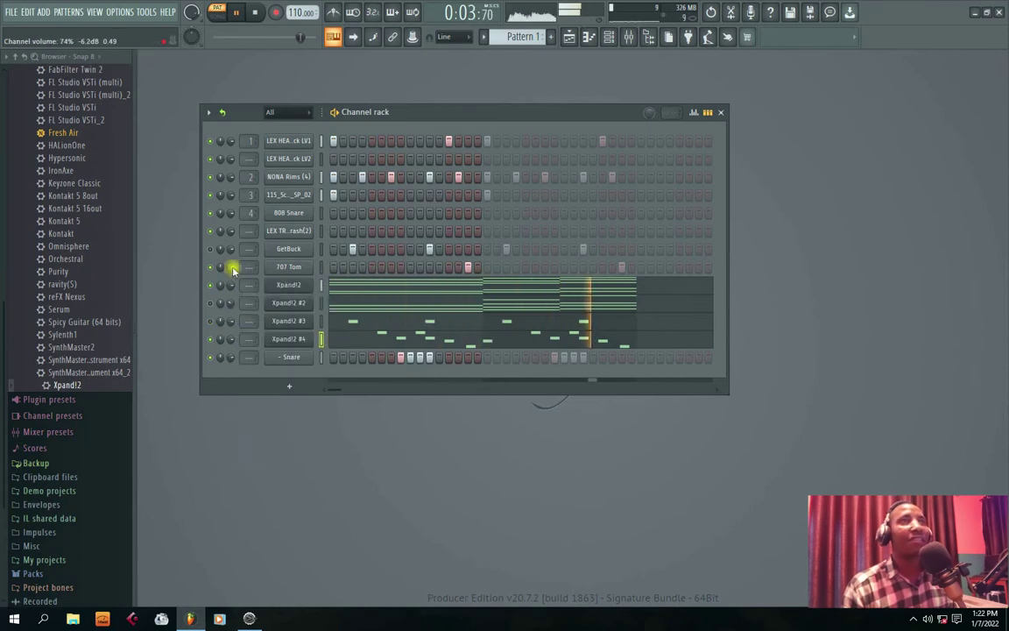
{"action": "left_click_drag", "start_coordinate": [401, 111], "coordinate": [402, 92]}
{"action": "key", "text": "space"}
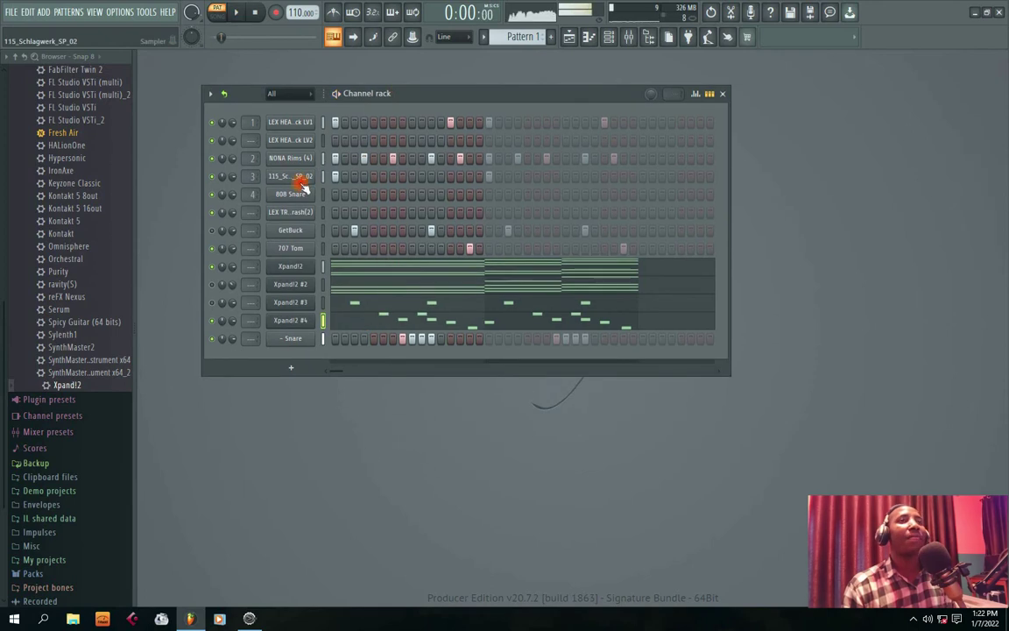
{"action": "left_click", "coordinate": [230, 284]}
{"action": "left_click", "coordinate": [212, 285]}
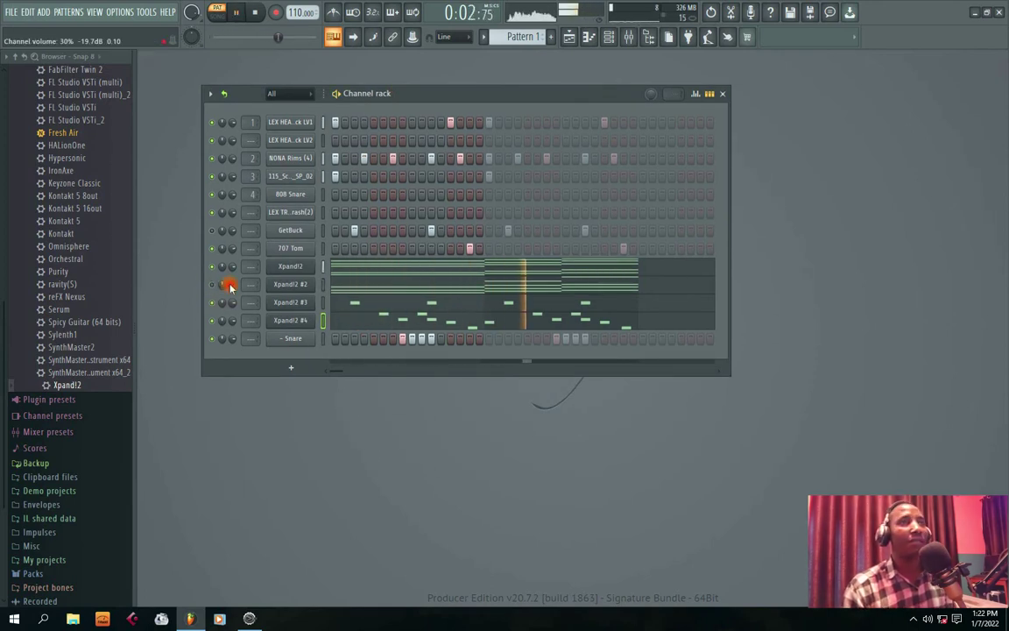
{"action": "right_click", "coordinate": [235, 304]}
Try moving all Xpand!2 #3 notes up to D#4 and play the loop
{"action": "left_click", "coordinate": [346, 306]}
{"action": "key", "text": "space"}
{"action": "left_click", "coordinate": [371, 302]}
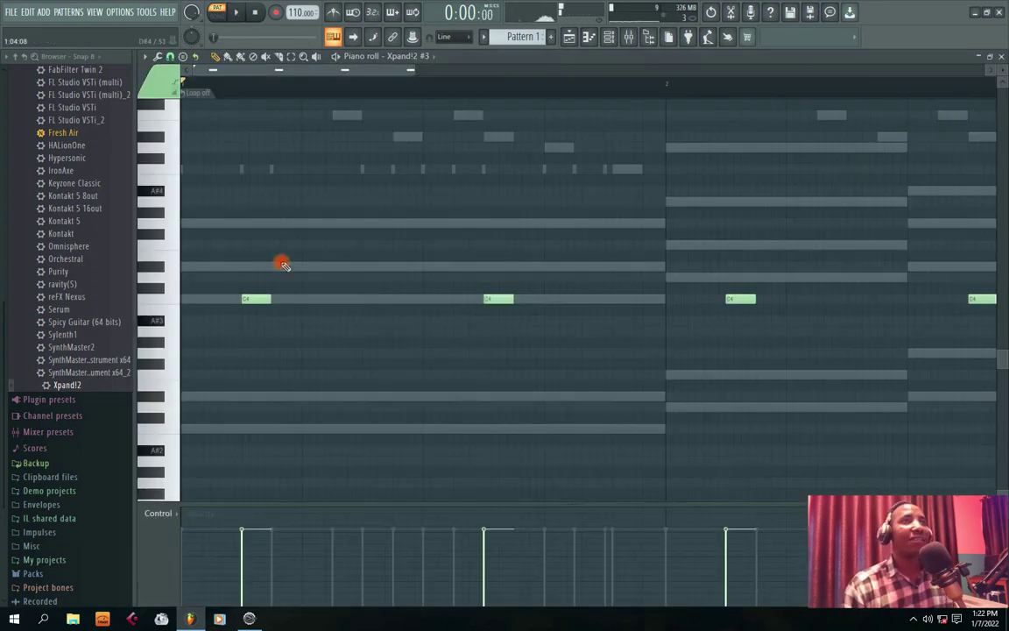
{"action": "key", "text": "ctrl+a"}
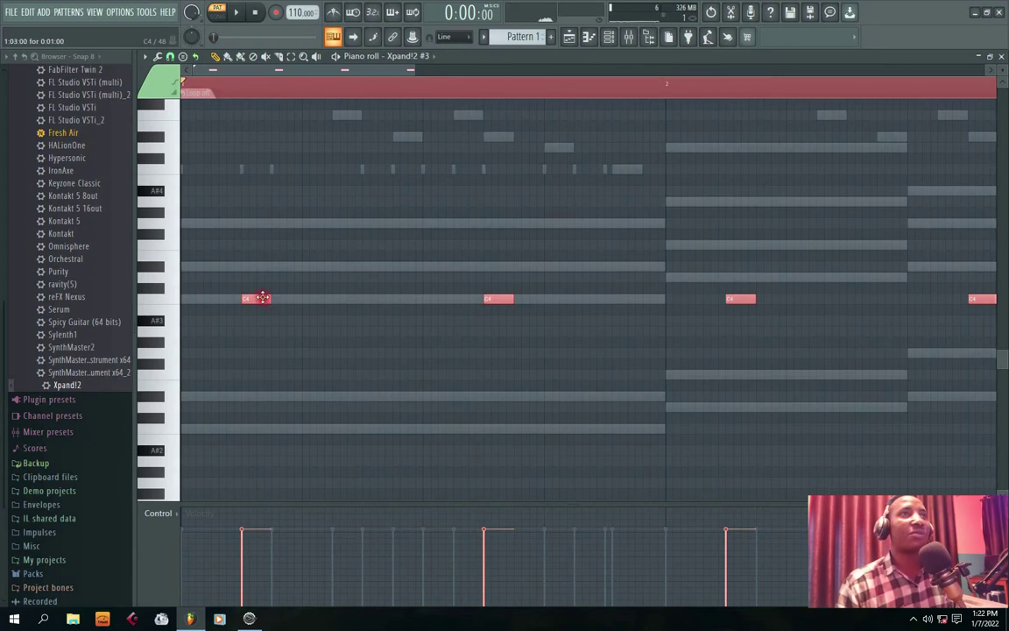
{"action": "left_click_drag", "start_coordinate": [260, 301], "coordinate": [260, 268]}
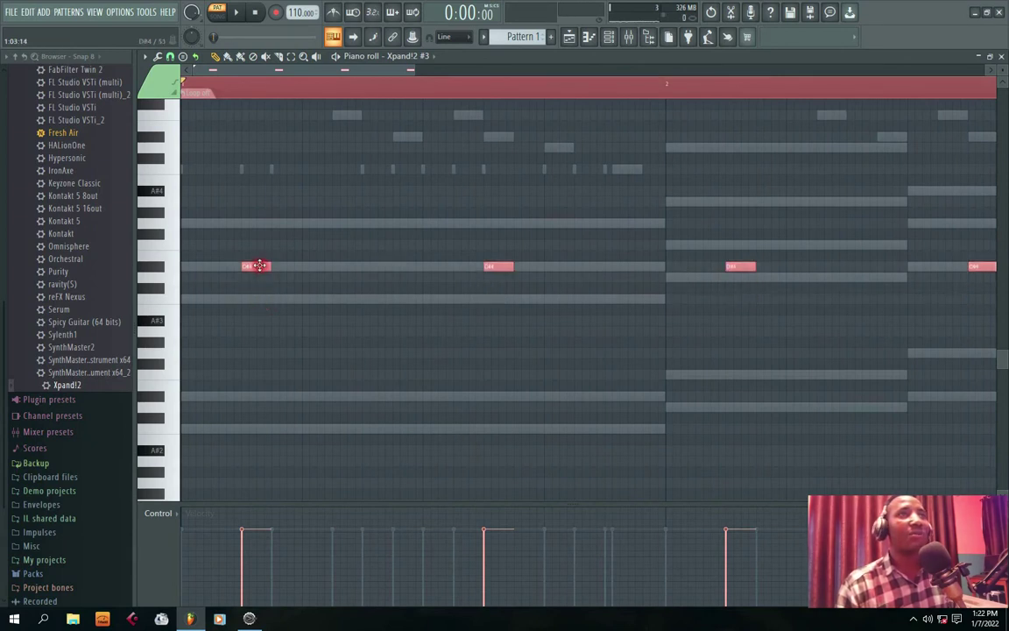
{"action": "key", "text": "space"}
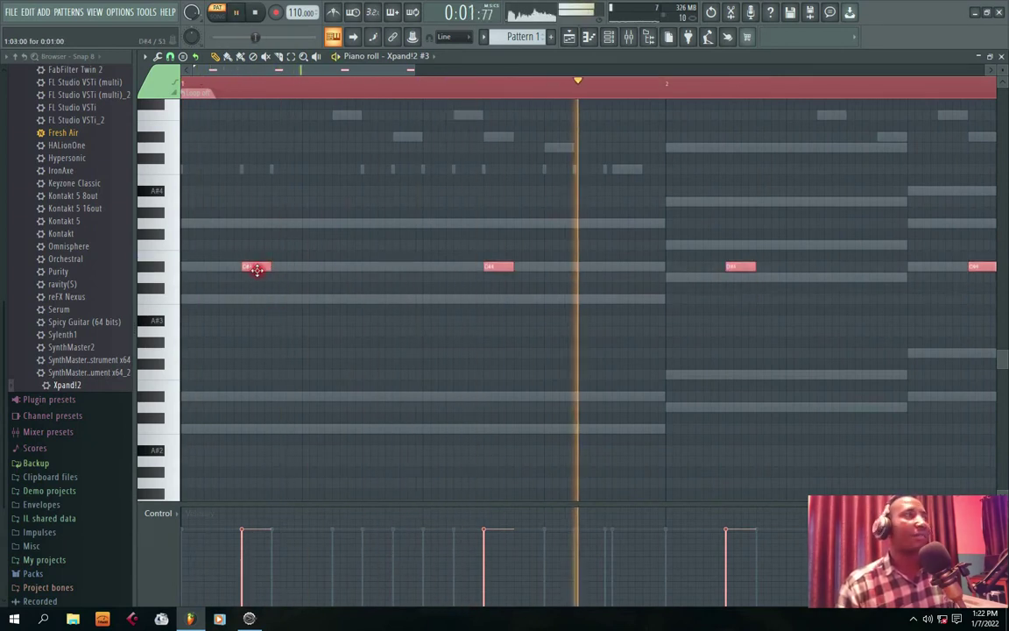
Try raising all the Xpand!2 #3 notes to G4 and listen to them against the chords
{"action": "left_click_drag", "start_coordinate": [257, 270], "coordinate": [255, 223]}
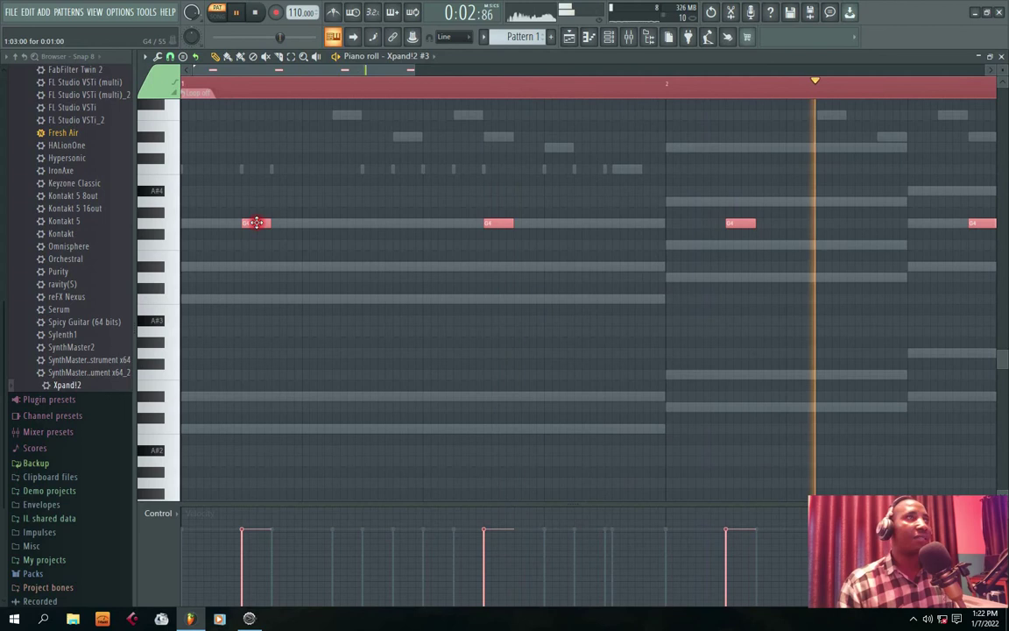
{"action": "left_click", "coordinate": [424, 86]}
{"action": "left_click_drag", "start_coordinate": [374, 75], "coordinate": [403, 75]}
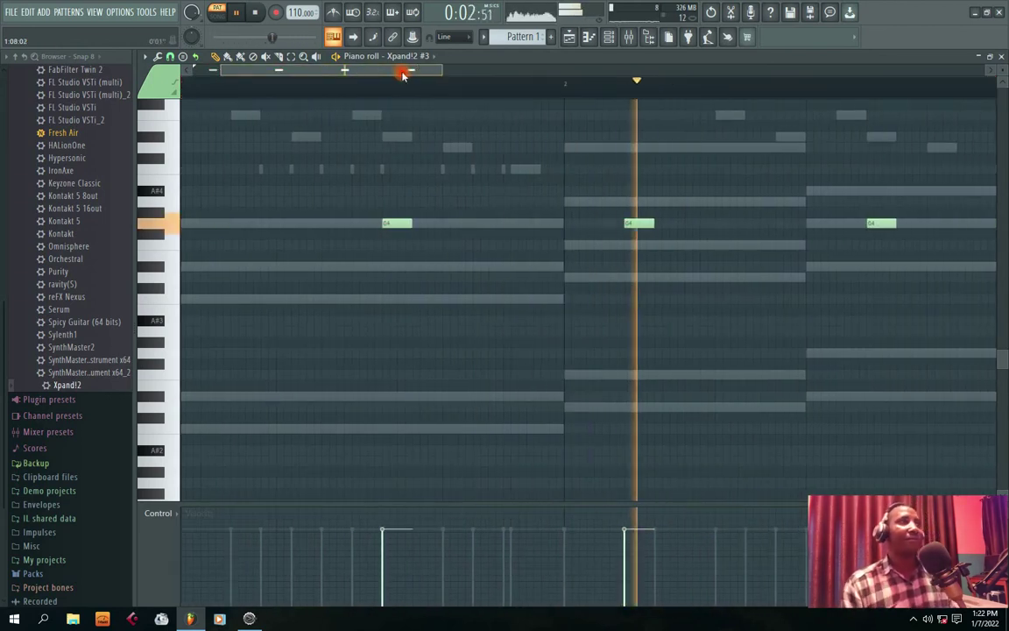
{"action": "key", "text": "space"}
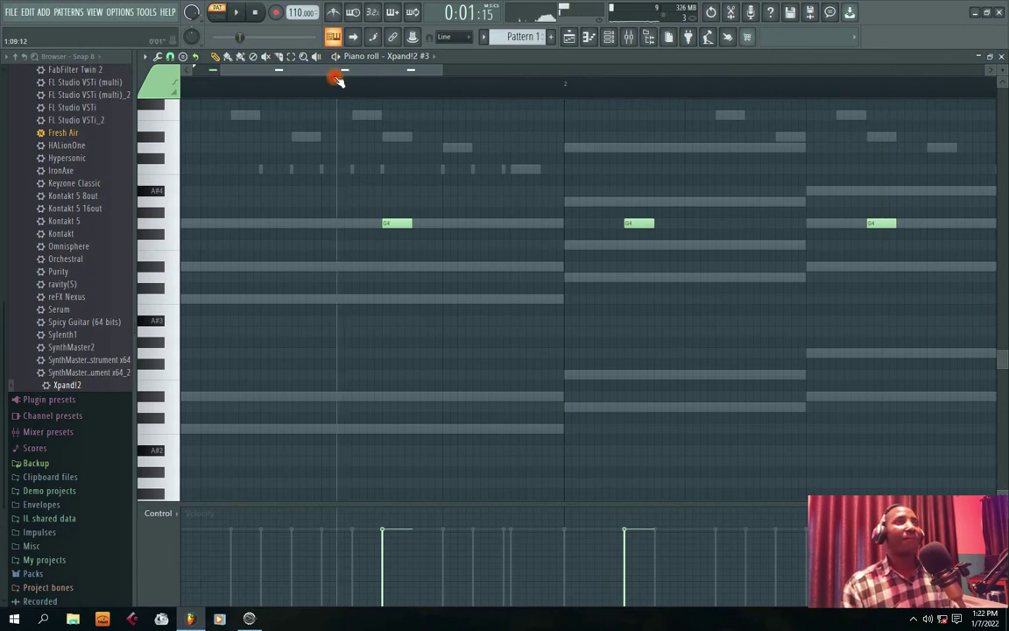
Return all Xpand!2 #3 notes to C4, play them, and close the piano roll
{"action": "scroll", "coordinate": [326, 70], "scroll_direction": "left", "scroll_amount": 2}
{"action": "key", "text": "ctrl+a"}
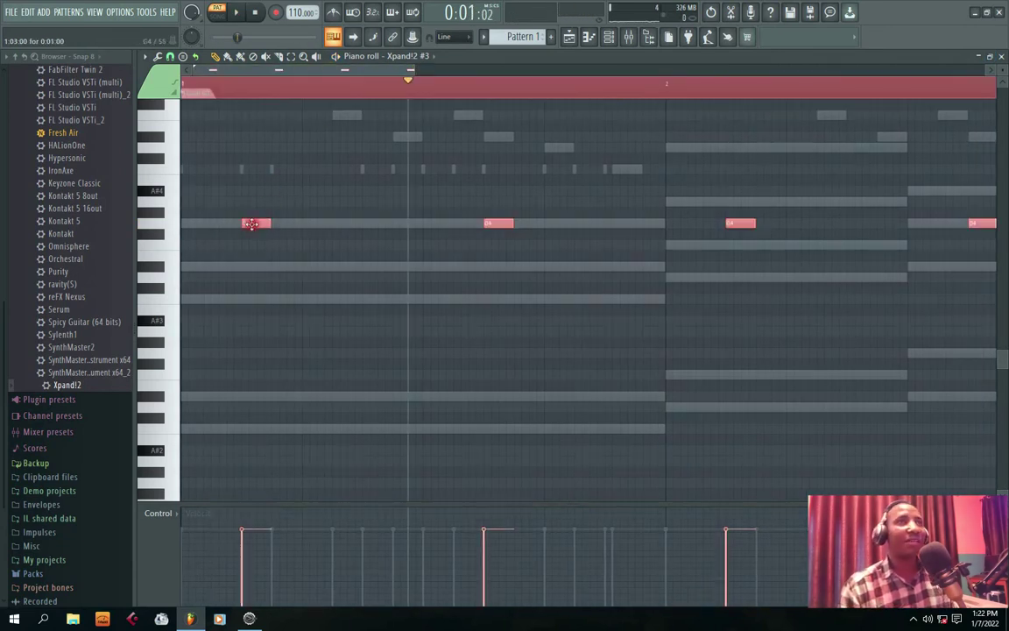
{"action": "left_click_drag", "start_coordinate": [256, 226], "coordinate": [254, 301]}
{"action": "key", "text": "space"}
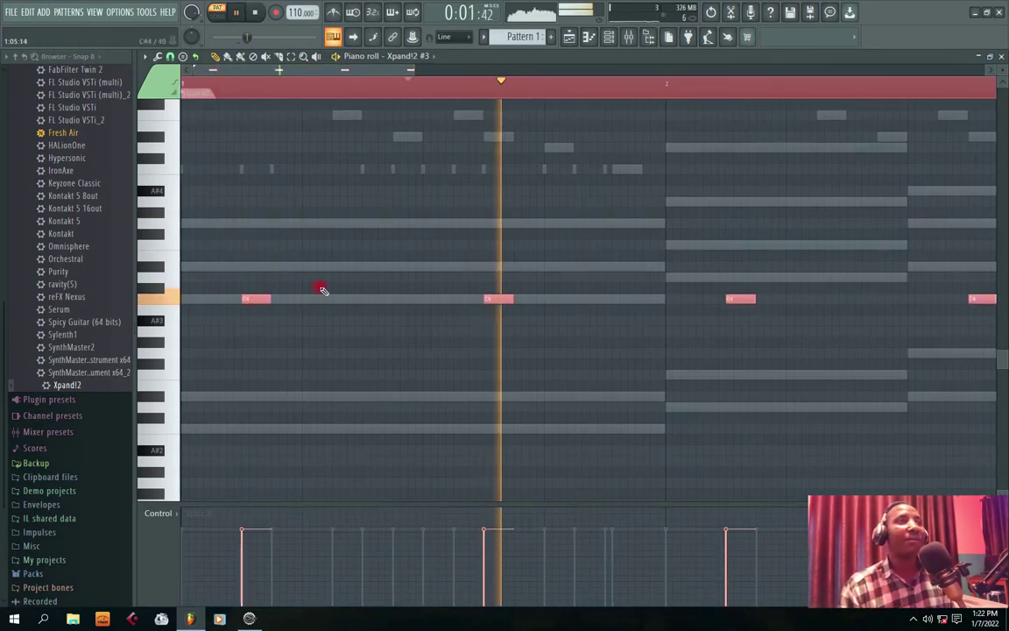
{"action": "double_click", "coordinate": [407, 86]}
{"action": "left_click_drag", "start_coordinate": [396, 69], "coordinate": [484, 68]}
{"action": "left_click", "coordinate": [991, 55]}
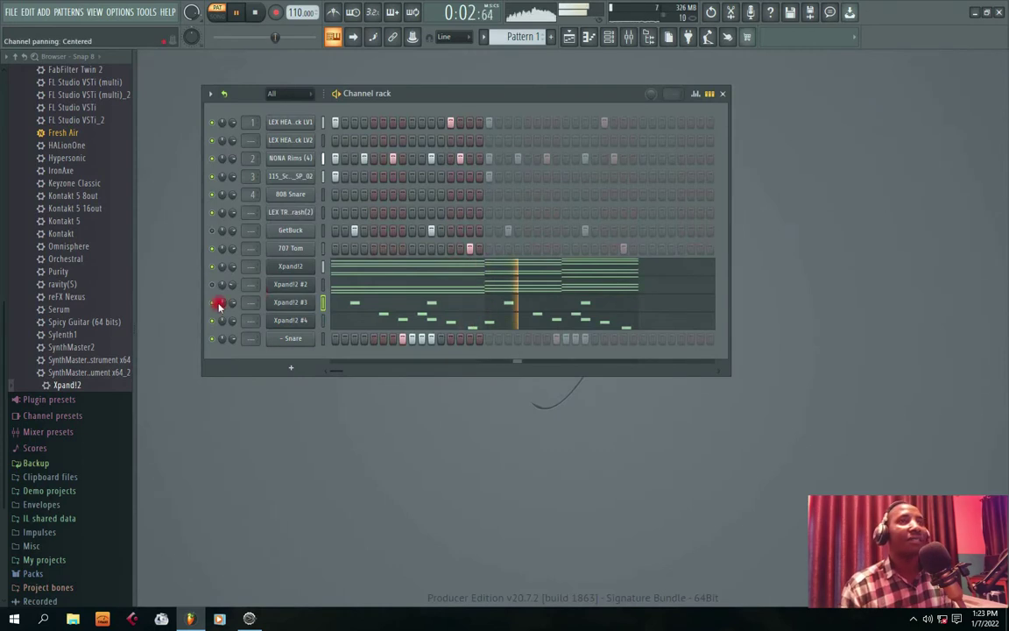
Unmute the Xpand!2 #2 channel, set its volume to about 40%, and listen to the mix with Xpand!2 muted
{"action": "left_click_drag", "start_coordinate": [231, 271], "coordinate": [229, 295]}
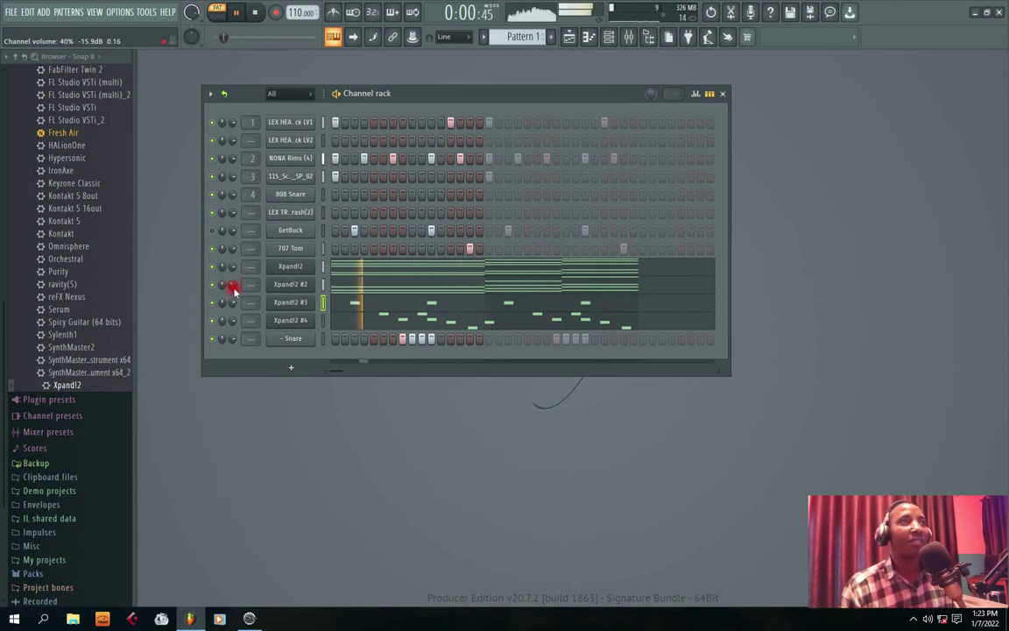
{"action": "left_click_drag", "start_coordinate": [410, 99], "coordinate": [433, 99]}
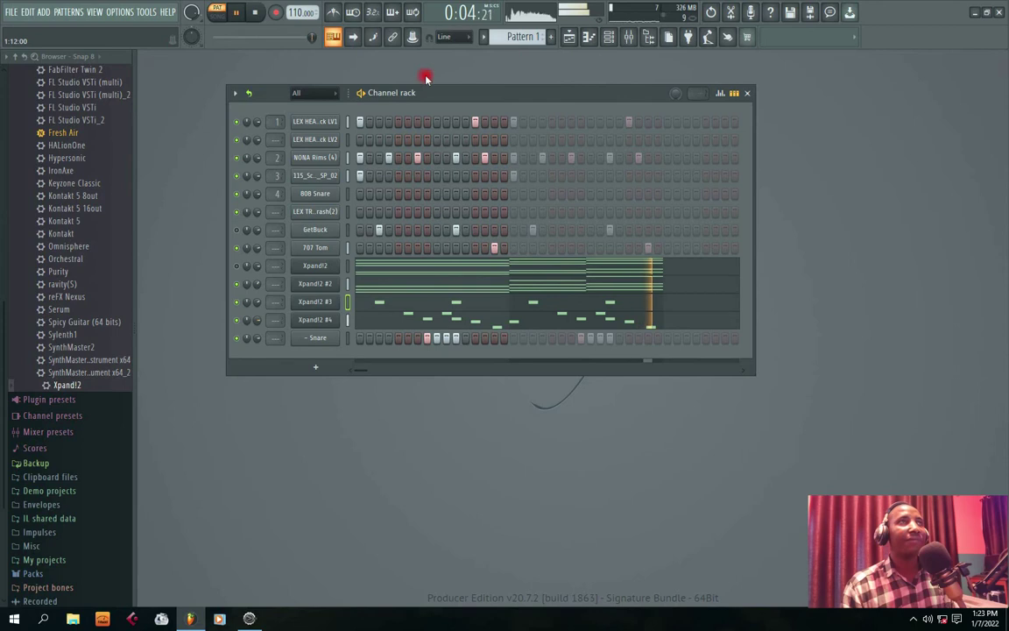
{"action": "left_click_drag", "start_coordinate": [415, 98], "coordinate": [422, 95]}
{"action": "key", "text": "space"}
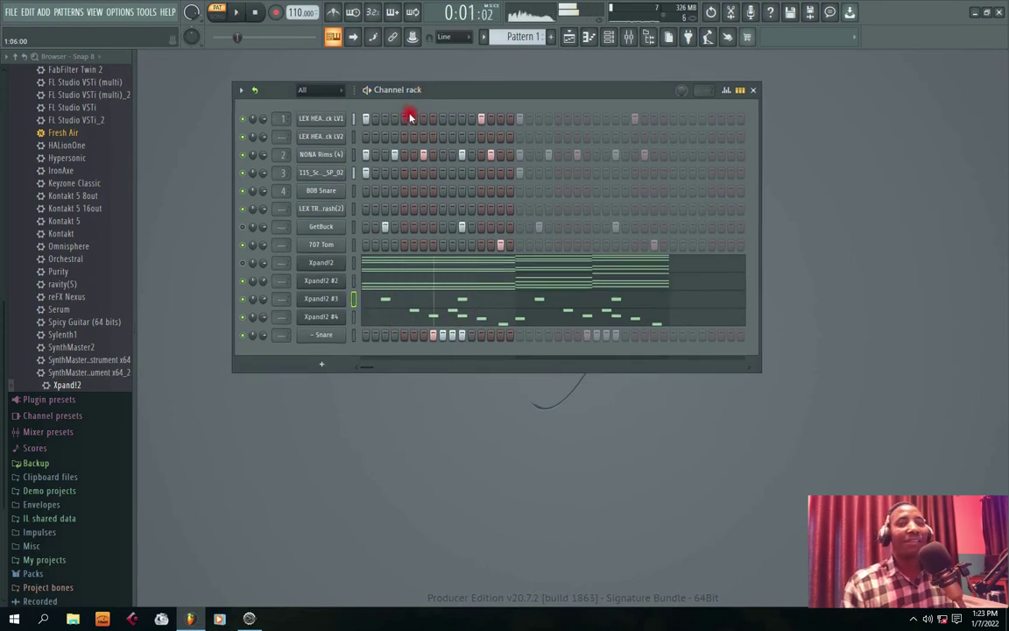
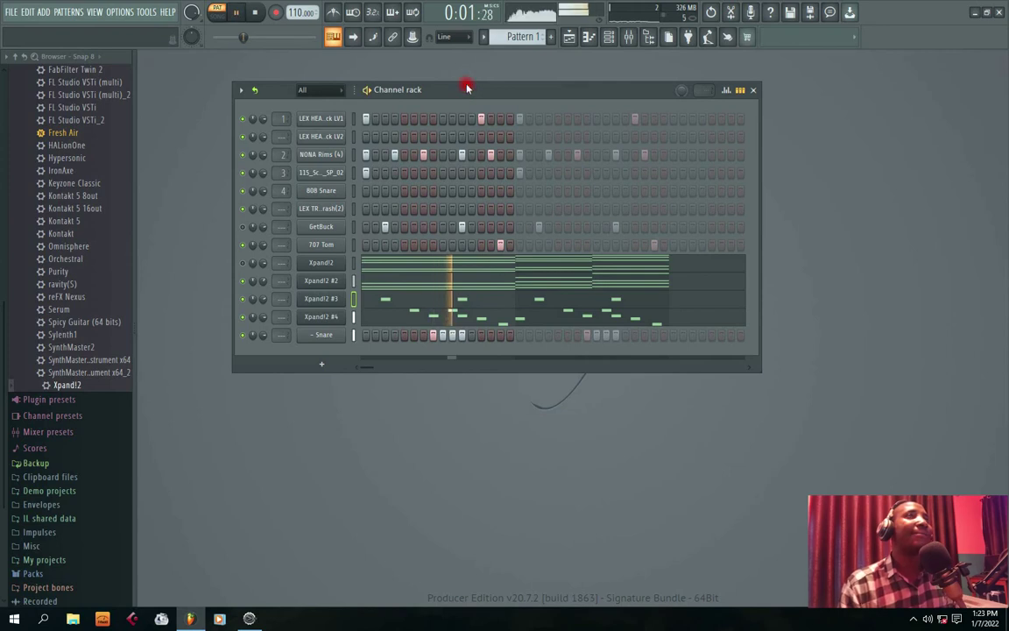
Unmute Xpand!2 and GetBuck with GetBuck's volume at 78%, mute the Snare channel, and listen to the loop
{"action": "right_click", "coordinate": [264, 298]}
{"action": "left_click", "coordinate": [269, 305]}
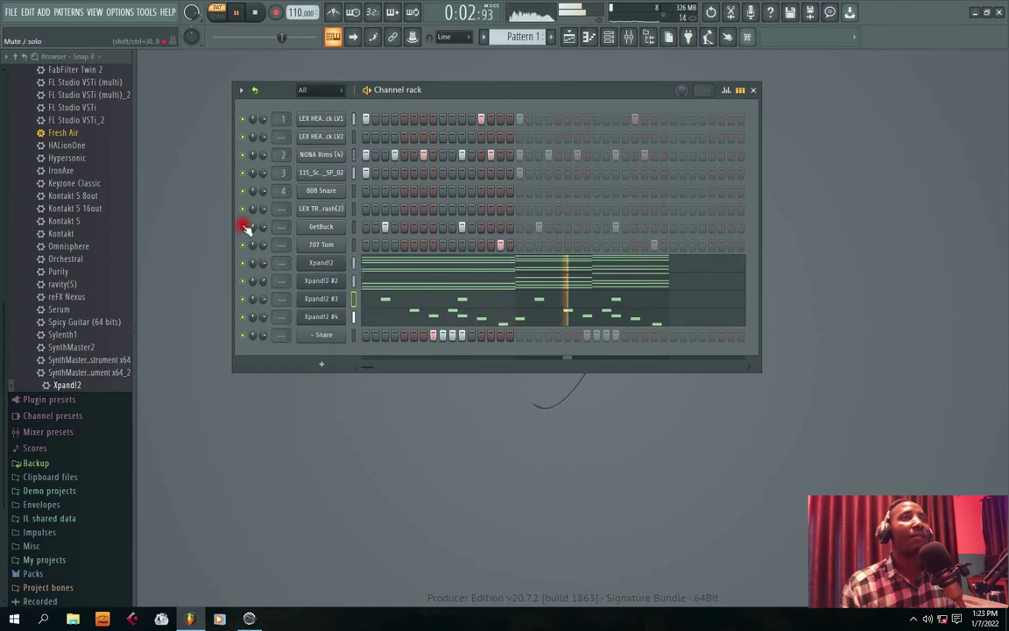
{"action": "left_click_drag", "start_coordinate": [268, 230], "coordinate": [264, 230]}
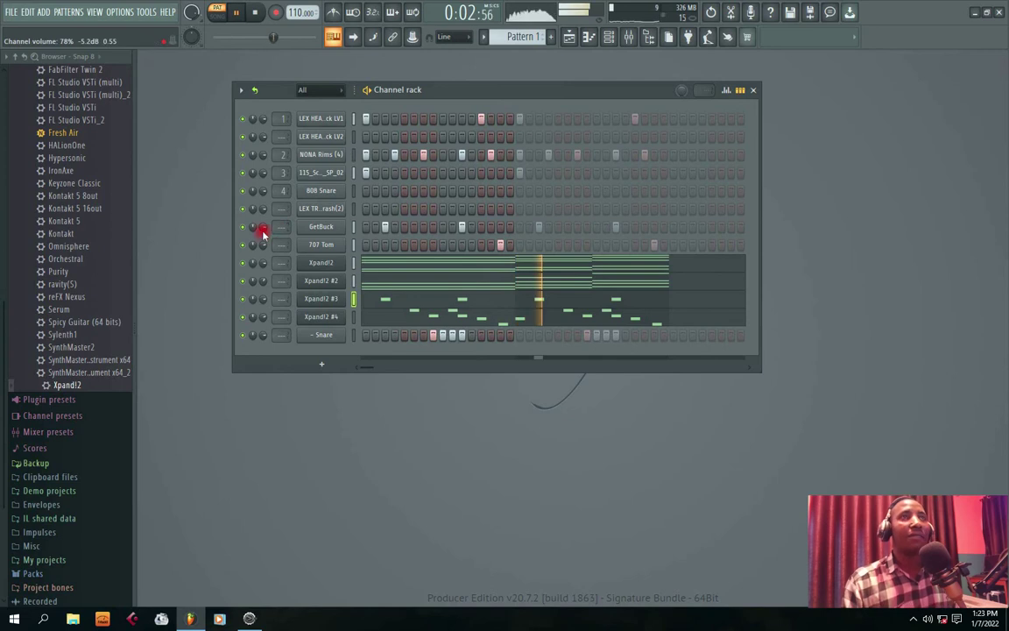
{"action": "left_click_drag", "start_coordinate": [436, 92], "coordinate": [432, 82]}
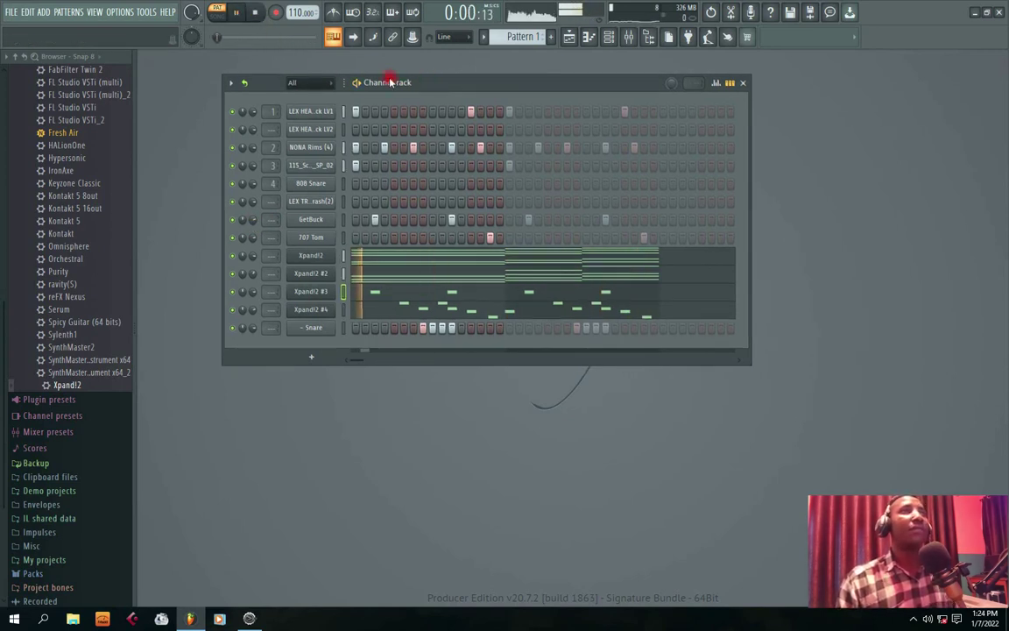
{"action": "left_click_drag", "start_coordinate": [390, 82], "coordinate": [393, 66]}
{"action": "key", "text": "space"}
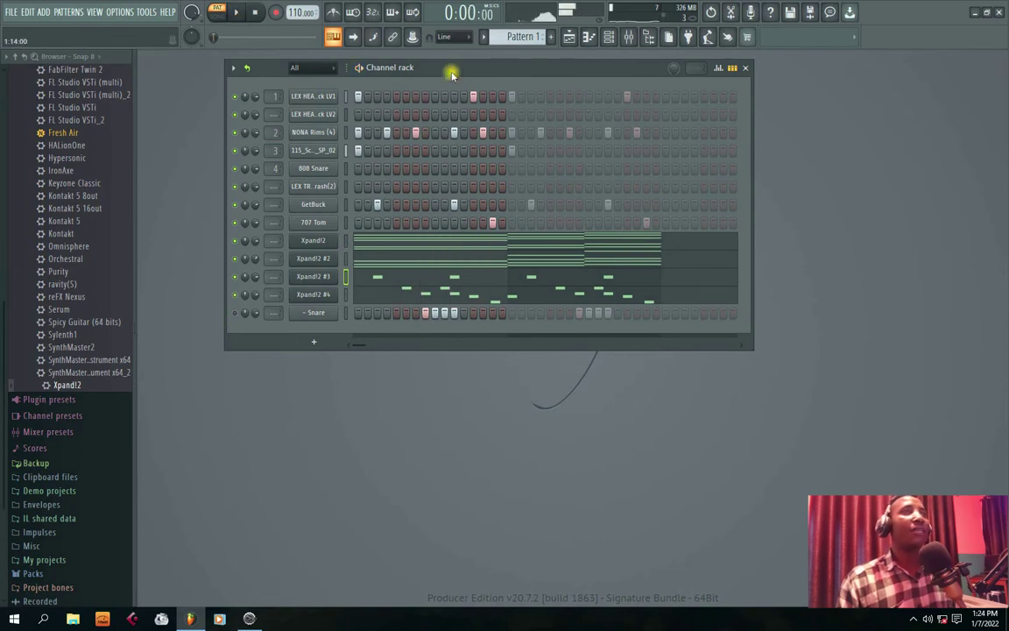
Add a 3x Osc channel to the channel rack and close its plugin window
{"action": "left_click", "coordinate": [320, 340]}
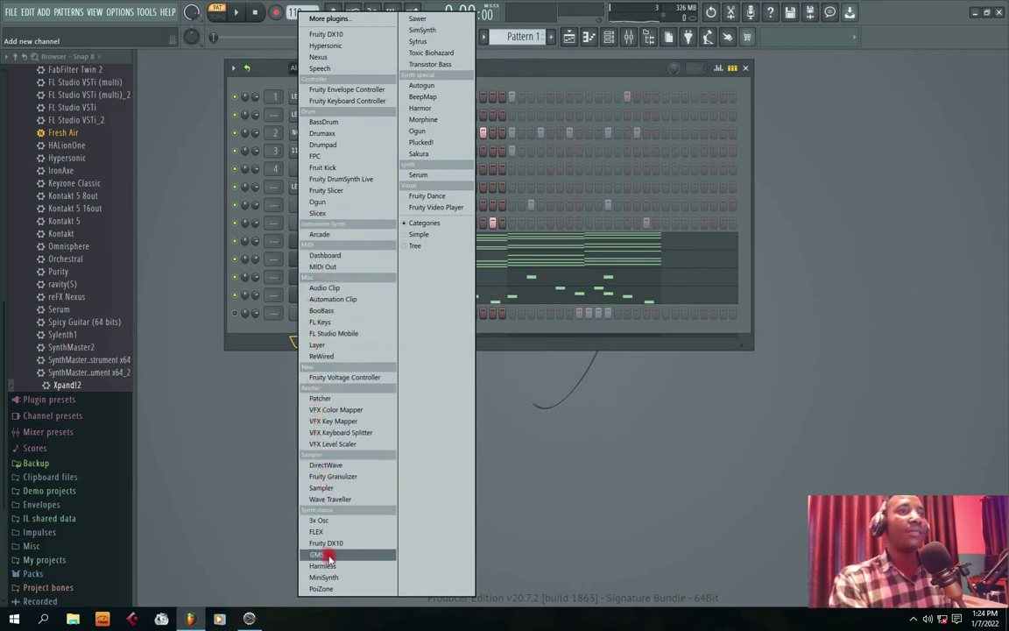
{"action": "left_click", "coordinate": [318, 521]}
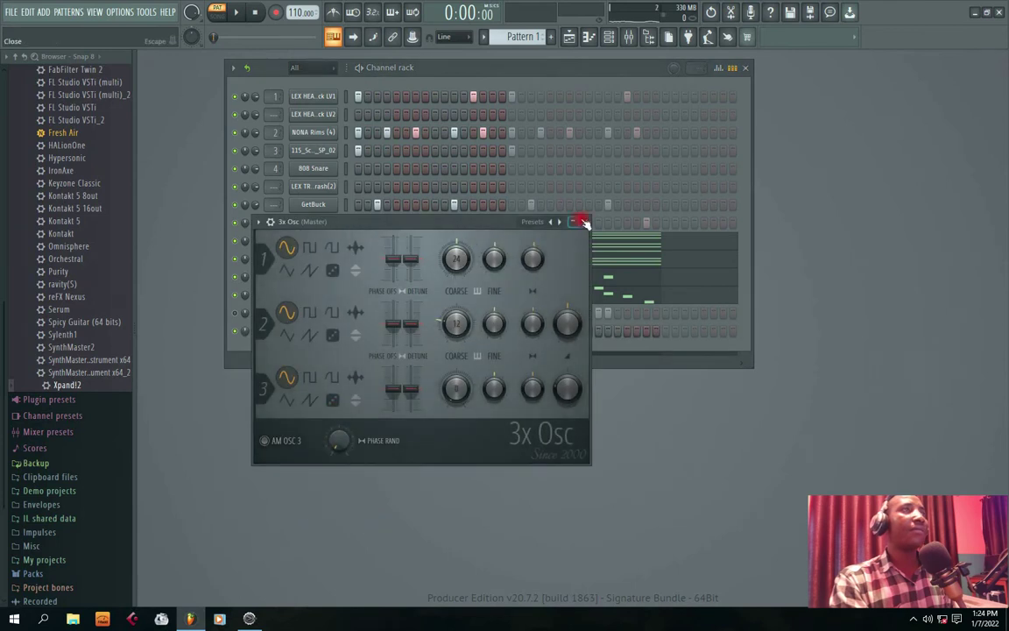
{"action": "left_click", "coordinate": [583, 221]}
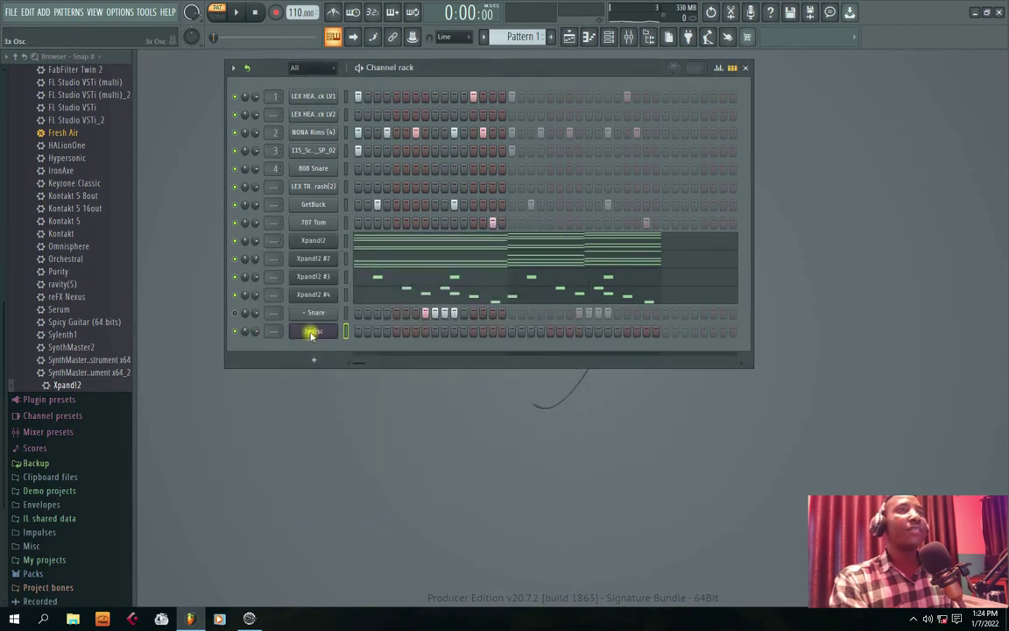
Replace the 3x Osc instrument with Fruity DX10
{"action": "right_click", "coordinate": [311, 333]}
{"action": "left_click", "coordinate": [321, 359]}
{"action": "right_click", "coordinate": [315, 331]}
{"action": "mouse_move", "coordinate": [368, 432]}
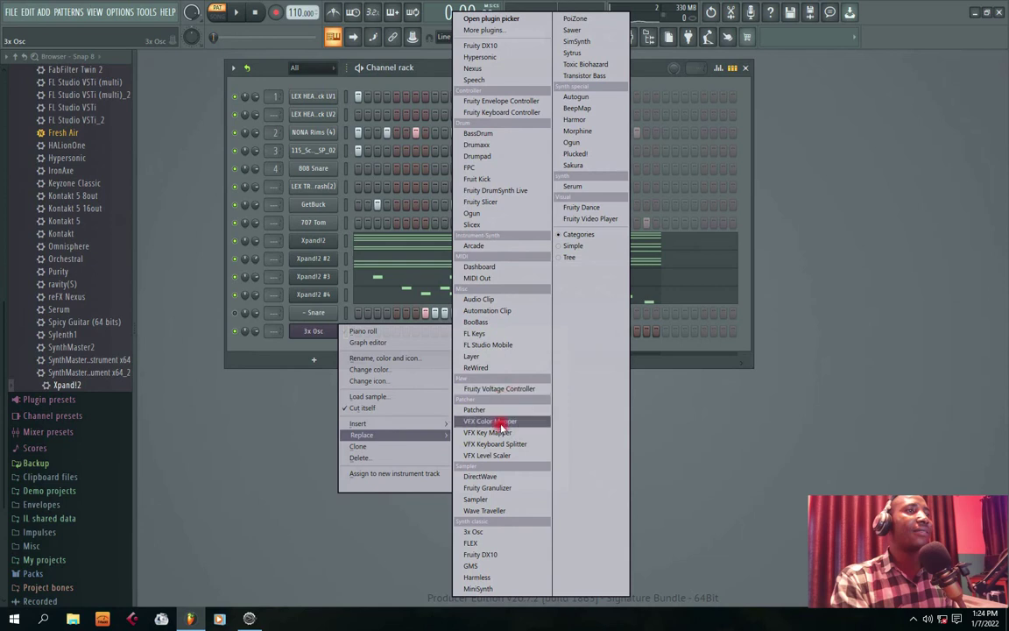
{"action": "left_click", "coordinate": [484, 556]}
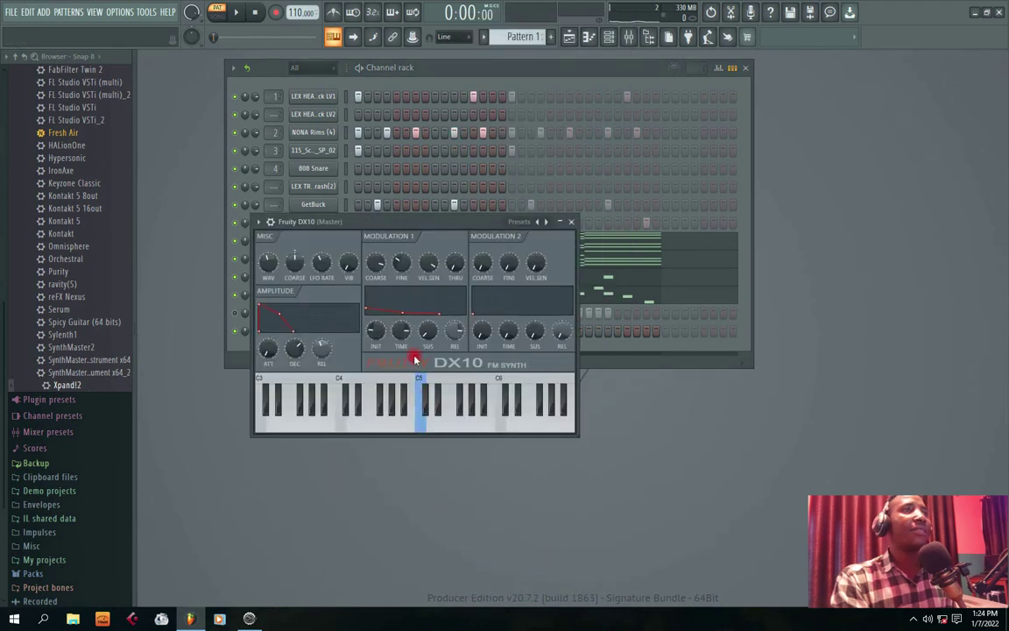
Load the Log Drum preset in Fruity DX10, close its window, and start playing the loop
{"action": "left_click", "coordinate": [547, 223]}
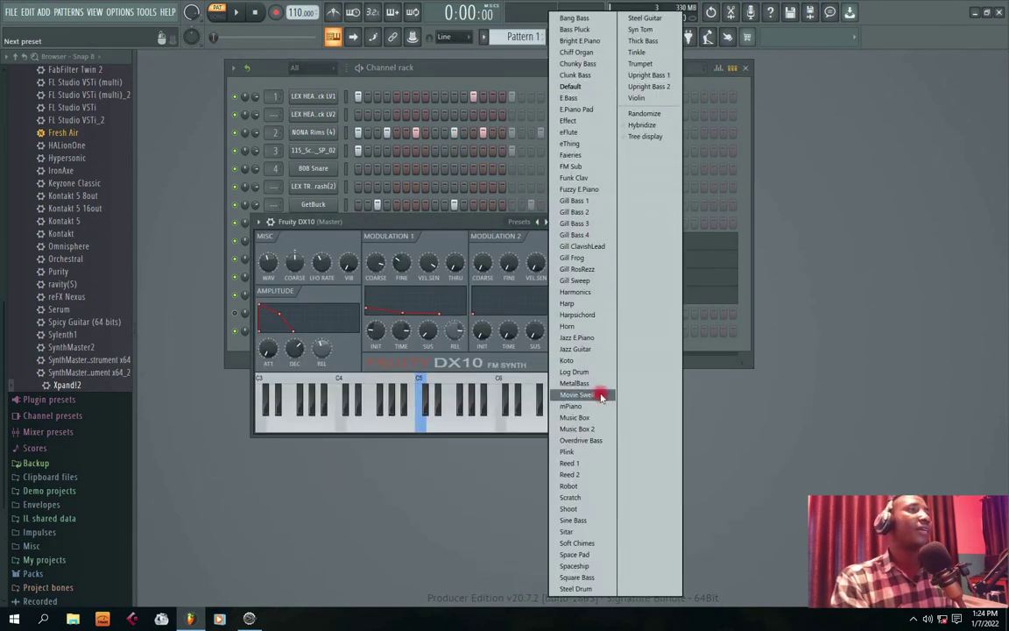
{"action": "left_click", "coordinate": [578, 373]}
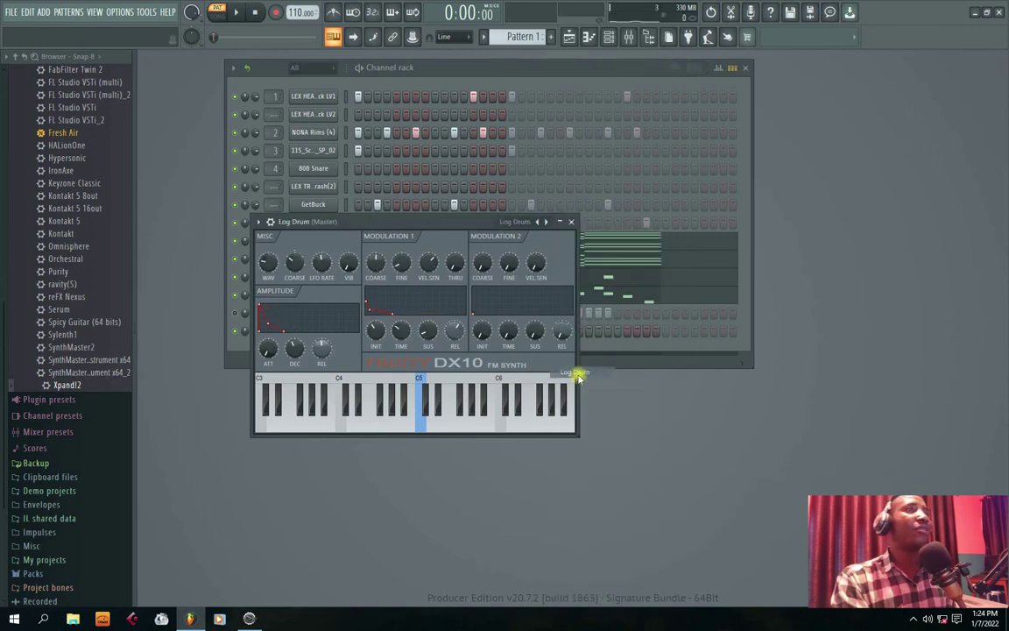
{"action": "left_click", "coordinate": [573, 224]}
{"action": "key", "text": "space"}
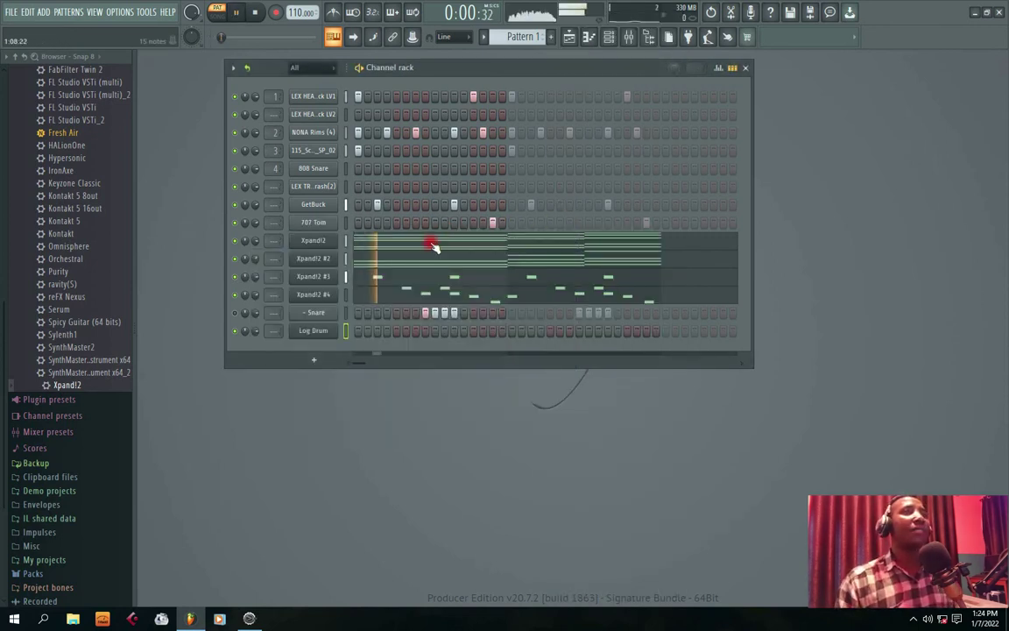
Draw a one-step C4 note at 1:02:00 in the Log Drum piano roll and return to the channel rack
{"action": "right_click", "coordinate": [326, 333]}
{"action": "left_click", "coordinate": [359, 332]}
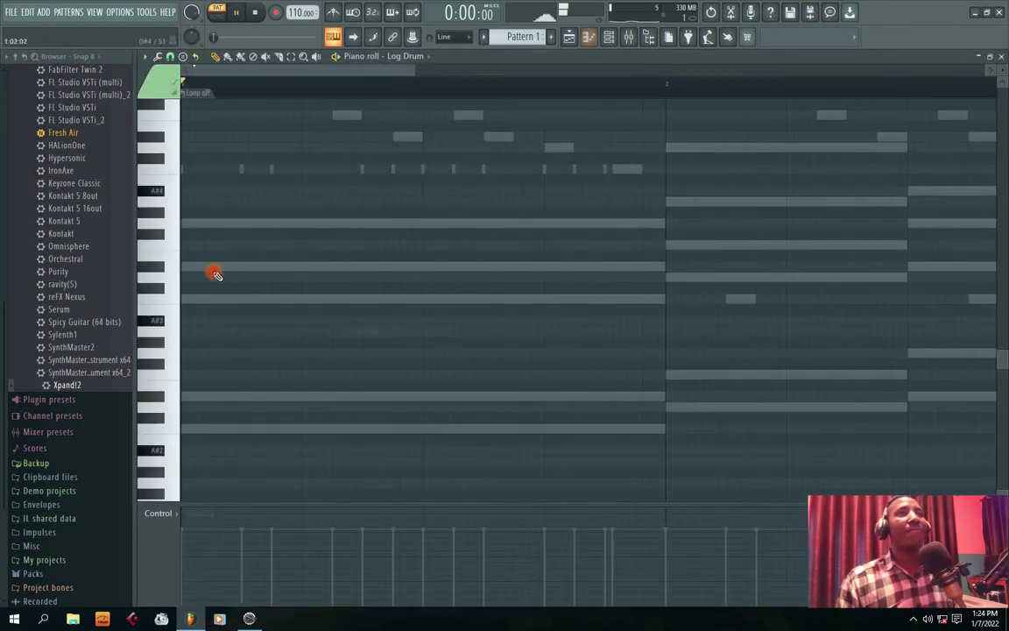
{"action": "left_click_drag", "start_coordinate": [190, 300], "coordinate": [232, 298]}
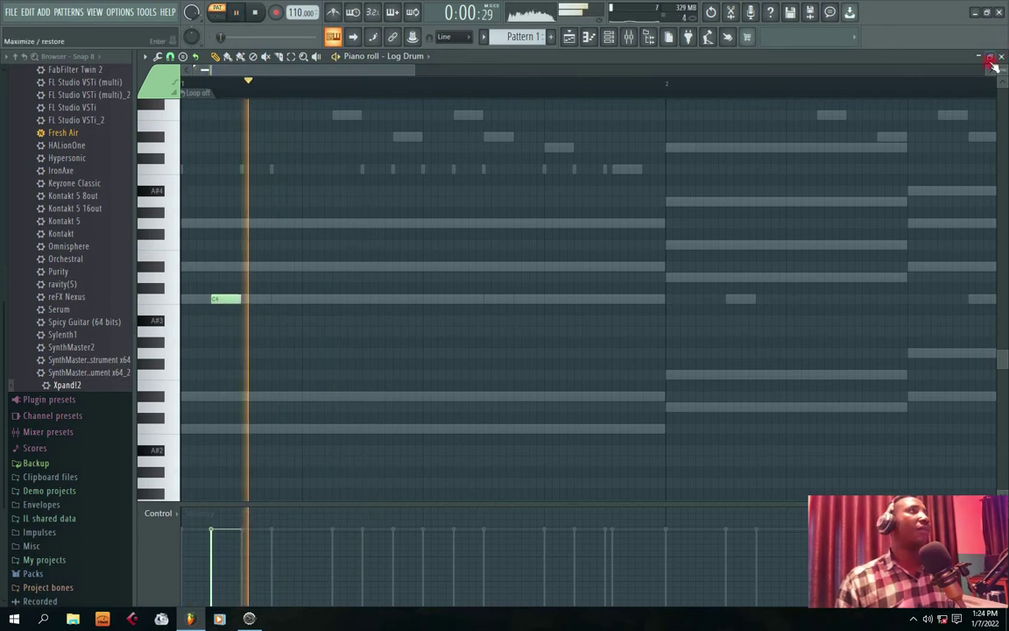
{"action": "key", "text": "F7"}
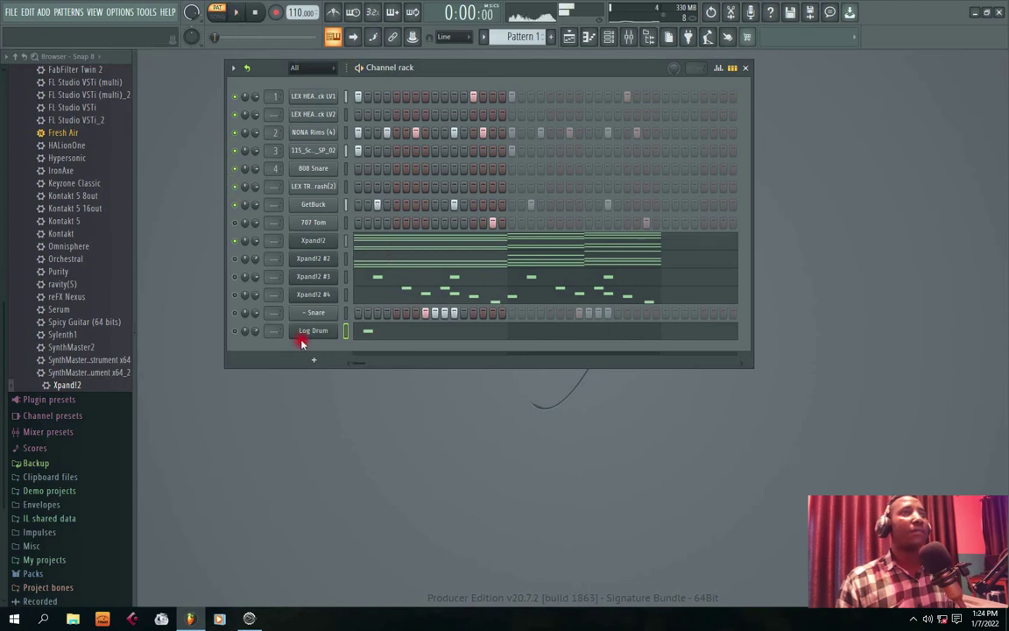
Try a run of short C4 Log Drum notes in bar 1, adding one at 1:03:06 and two more after it, and play them
{"action": "left_click", "coordinate": [367, 340]}
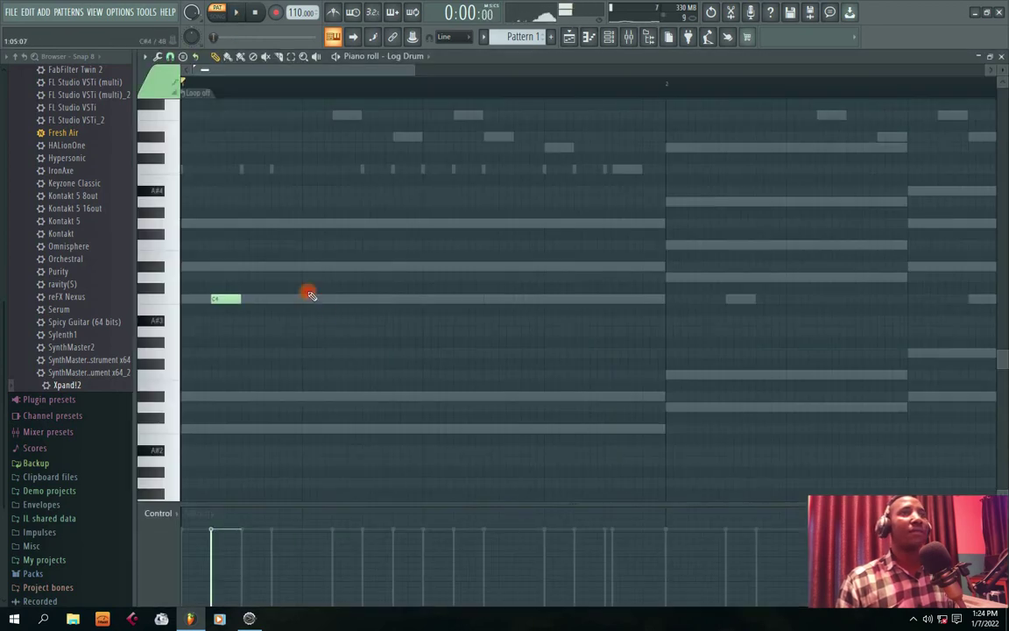
{"action": "left_click", "coordinate": [251, 299]}
{"action": "key", "text": "space"}
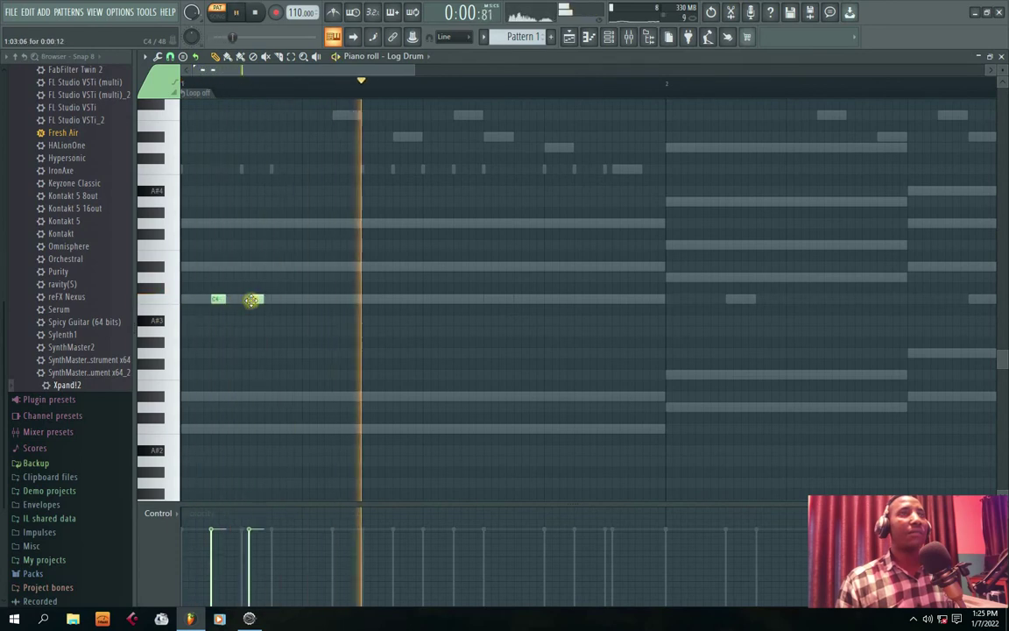
{"action": "key", "text": "space"}
{"action": "left_click", "coordinate": [276, 299]}
{"action": "key", "text": "space"}
{"action": "left_click", "coordinate": [309, 300]}
{"action": "key", "text": "space"}
Clear the trial C4 notes from the Log Drum's bar 1, leaving a single short C4 at about 1:04:18, and play the loop
{"action": "right_click", "coordinate": [308, 299]}
{"action": "right_click", "coordinate": [279, 300]}
{"action": "right_click", "coordinate": [254, 300]}
{"action": "key", "text": "space"}
{"action": "right_click", "coordinate": [218, 299]}
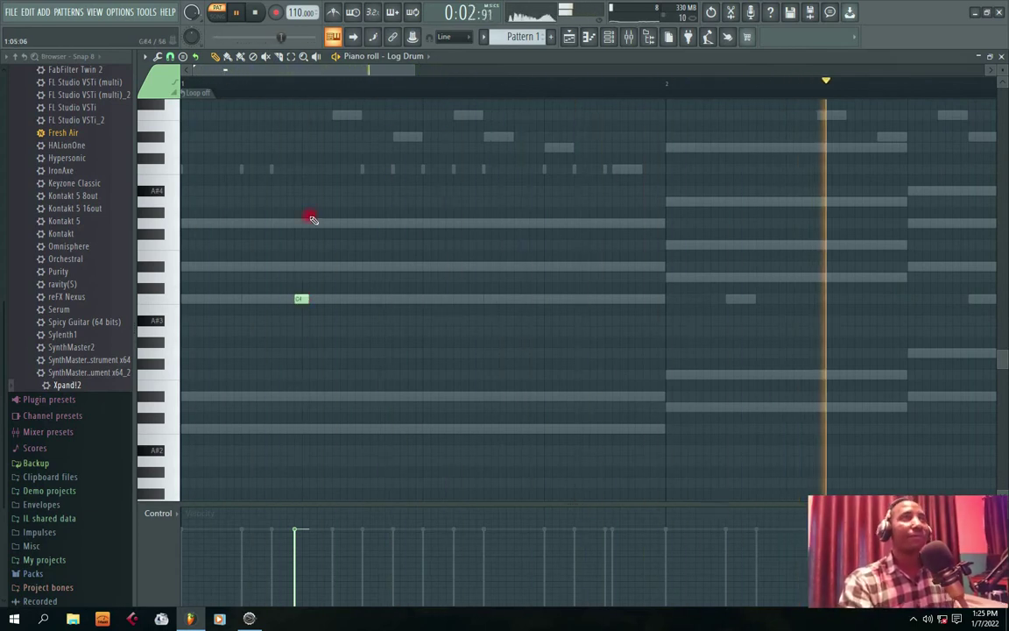
Move the Log Drum's short C4 note to 1:03:00, add a second C4 at 1:04:12, and play the pattern
{"action": "key", "text": "space"}
{"action": "left_click_drag", "start_coordinate": [299, 300], "coordinate": [250, 309]}
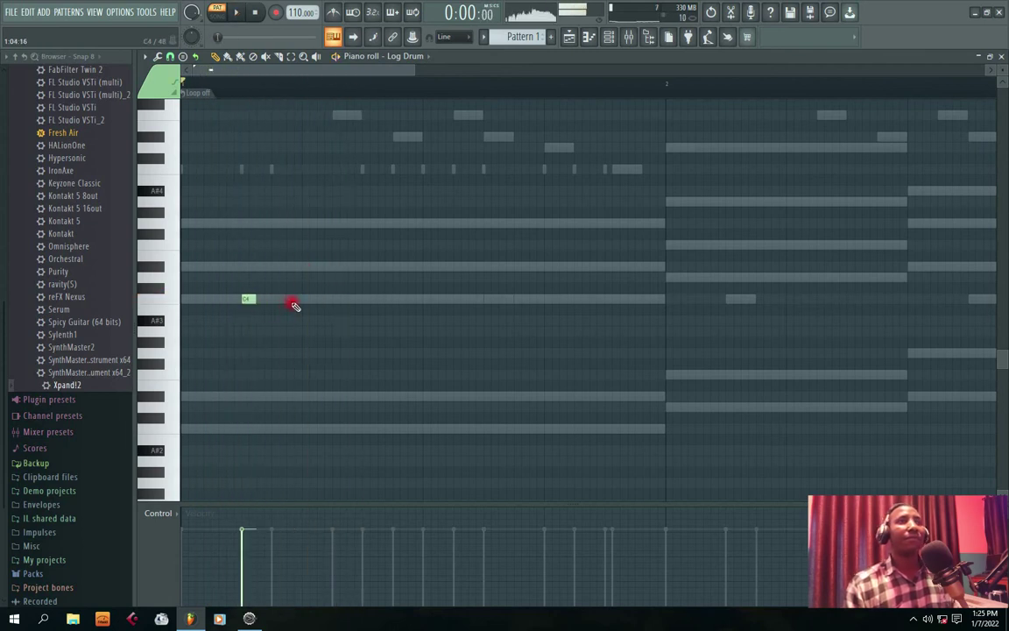
{"action": "left_click", "coordinate": [300, 300]}
{"action": "key", "text": "space"}
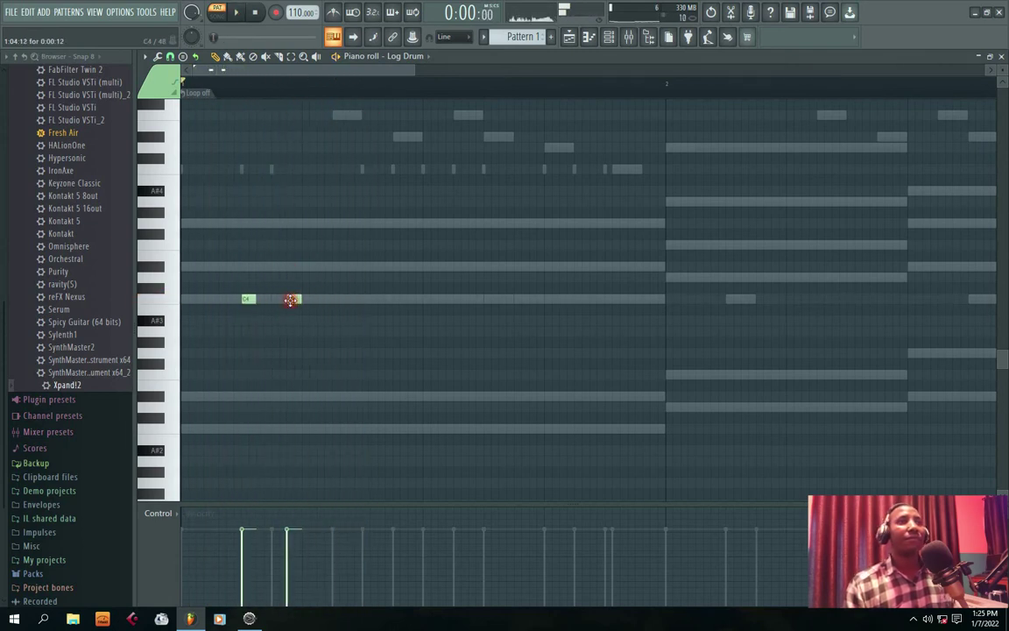
Reposition the two short C4 notes to start at 1:03:00 and 1:05:00, playing the pattern between adjustments
{"action": "key", "text": "space"}
{"action": "left_click_drag", "start_coordinate": [249, 299], "coordinate": [256, 301]}
{"action": "key", "text": "space"}
{"action": "key", "text": "space"}
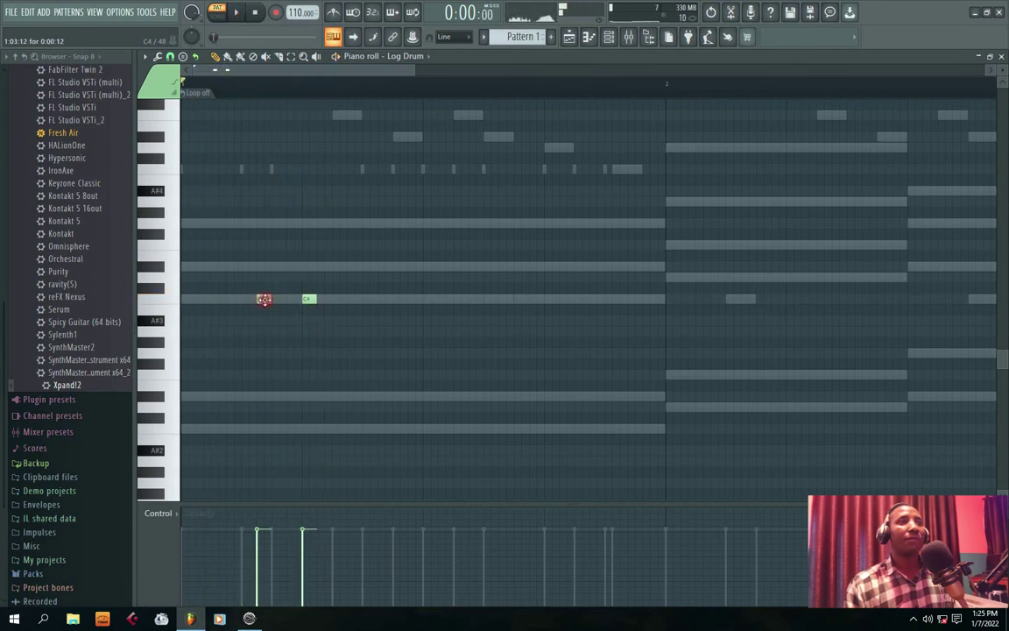
{"action": "key", "text": "space"}
{"action": "key", "text": "space"}
{"action": "left_click_drag", "start_coordinate": [278, 301], "coordinate": [247, 300]}
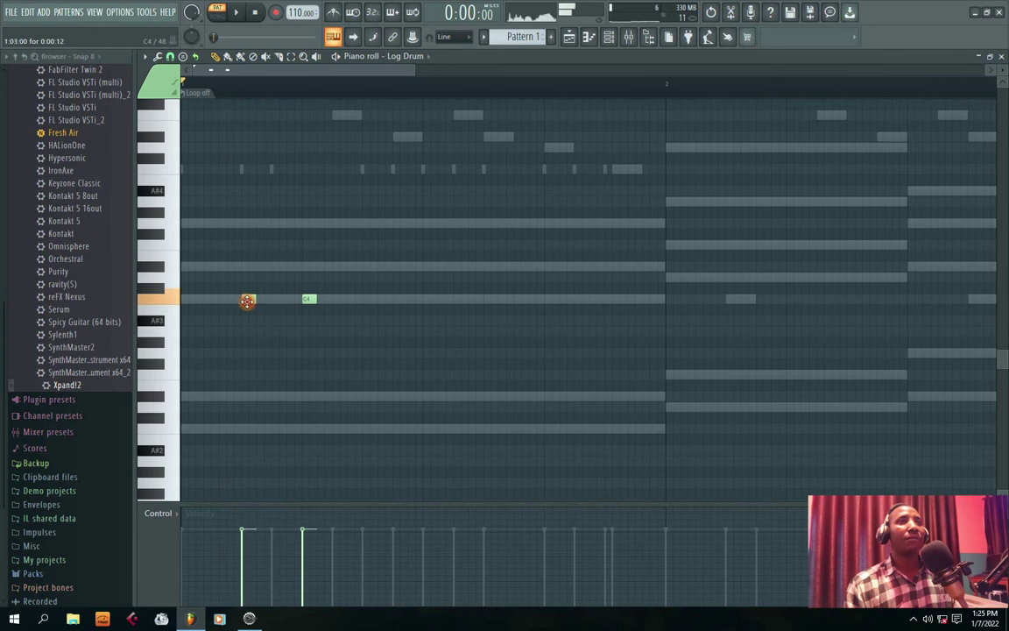
Close the Log Drum piano roll and mute the 115_Sc, LEX TR crash and GetBuck channels in the channel rack
{"action": "left_click", "coordinate": [1001, 57]}
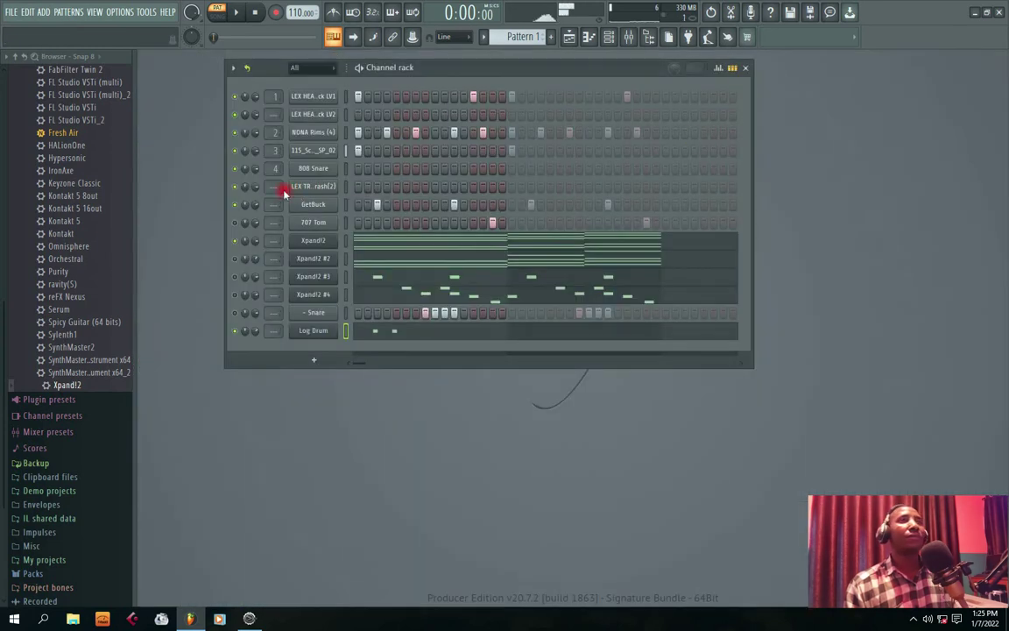
{"action": "left_click", "coordinate": [235, 206]}
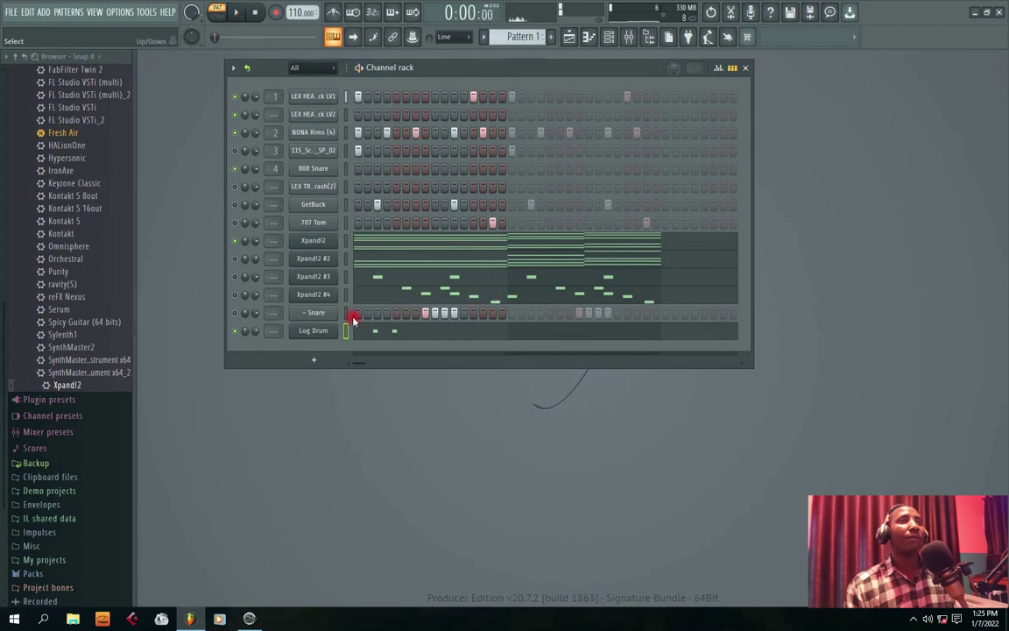
In the Log Drum piano roll, move the second C4 note to about 1:05:18 and add a third C4 at about 1:08:12
{"action": "left_click", "coordinate": [353, 322]}
{"action": "left_click", "coordinate": [317, 300]}
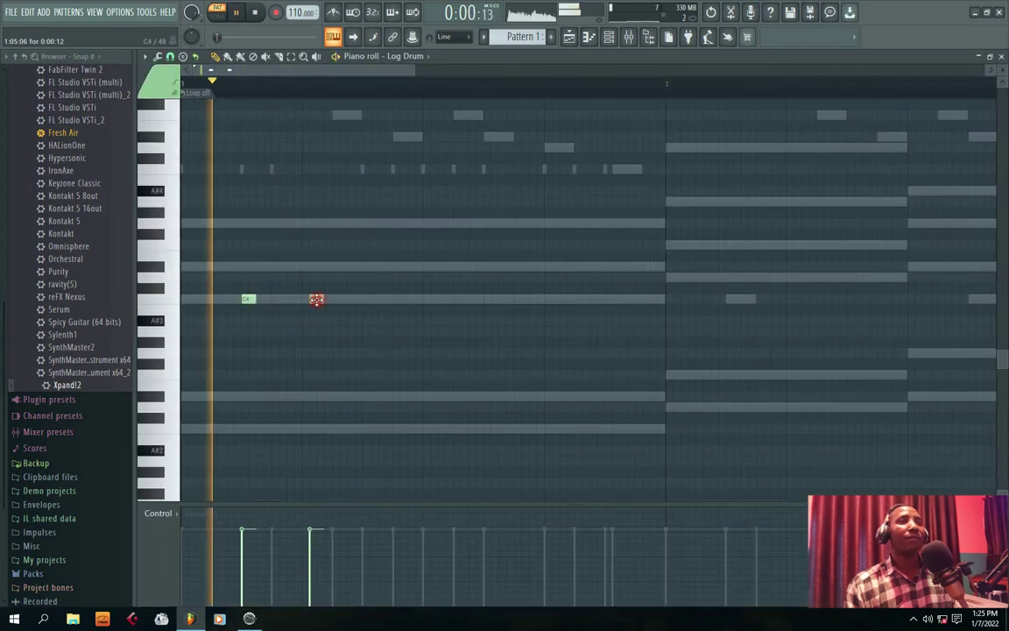
{"action": "left_click_drag", "start_coordinate": [316, 300], "coordinate": [331, 299]}
{"action": "left_click", "coordinate": [383, 299]}
{"action": "left_click_drag", "start_coordinate": [386, 300], "coordinate": [412, 301]}
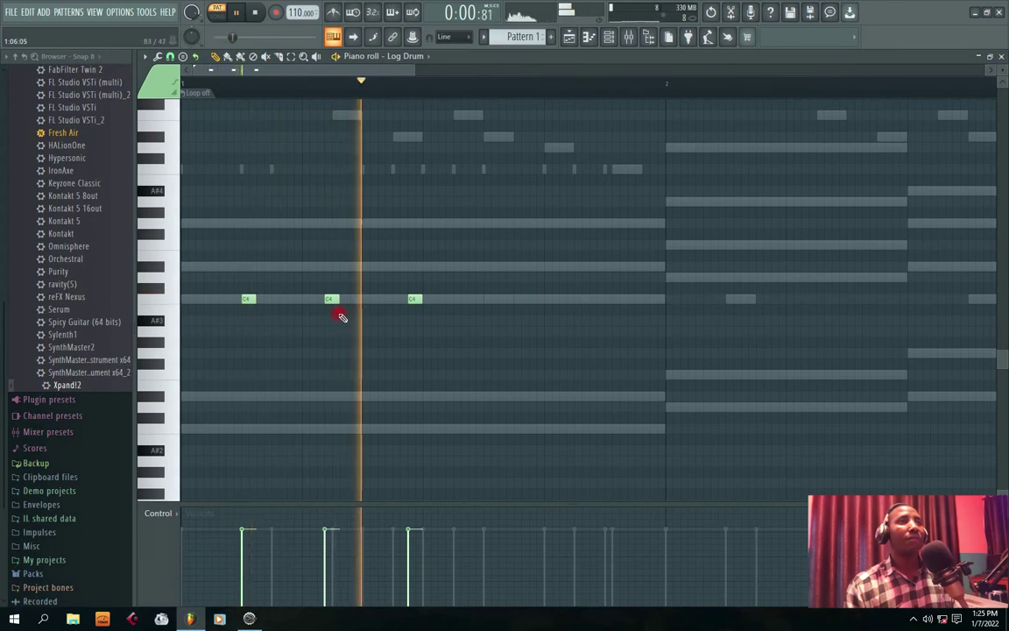
Shift the second and third C4 notes to 1:06:00 and 1:09:00, and insert another C4 between them
{"action": "key", "text": "space"}
{"action": "key", "text": "space"}
{"action": "mouse_move", "coordinate": [403, 302]}
{"action": "left_mouse_down"}
{"action": "mouse_move", "coordinate": [444, 299]}
{"action": "mouse_move", "coordinate": [412, 289]}
{"action": "left_mouse_up"}
{"action": "key", "text": "space"}
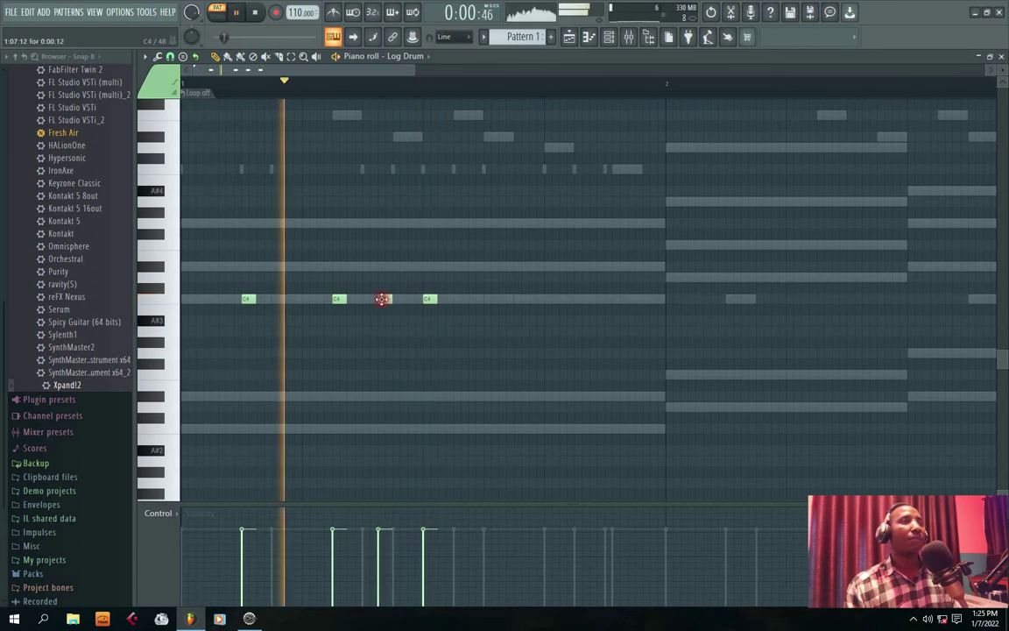
Audition different positions for the inserted C4 note and place it at 1:08:00
{"action": "key", "text": "space"}
{"action": "key", "text": "space"}
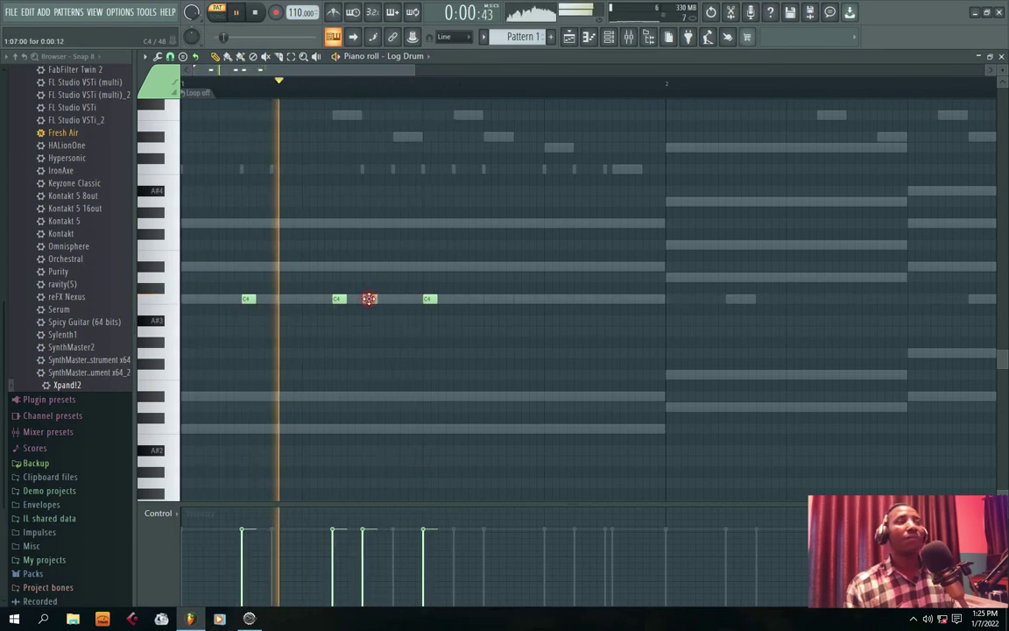
{"action": "key", "text": "space"}
{"action": "key", "text": "space"}
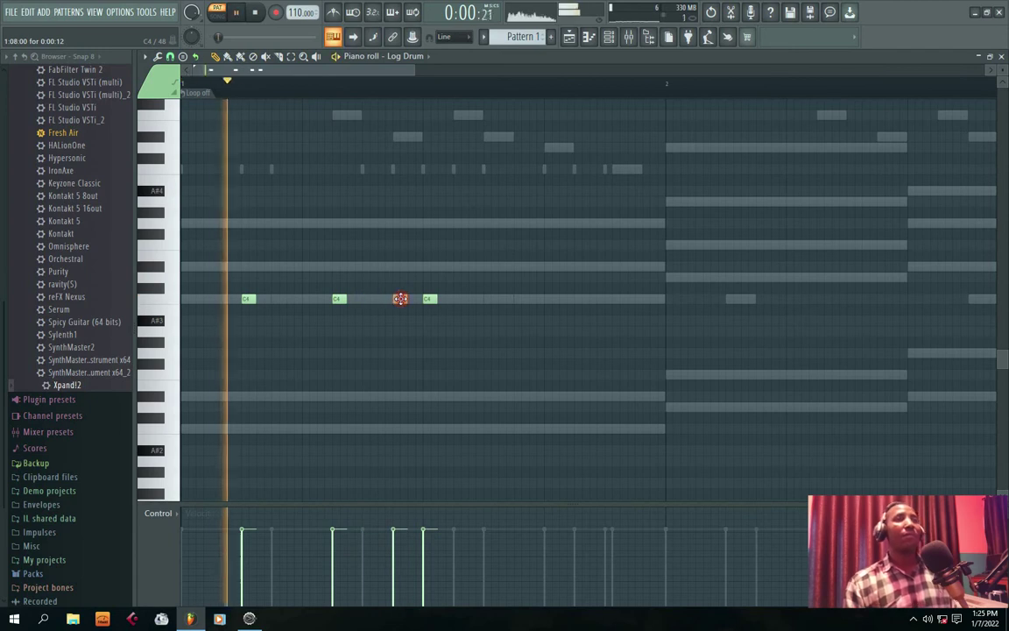
{"action": "key", "text": "space"}
{"action": "left_click_drag", "start_coordinate": [387, 299], "coordinate": [401, 299]}
{"action": "key", "text": "space"}
{"action": "key", "text": "space"}
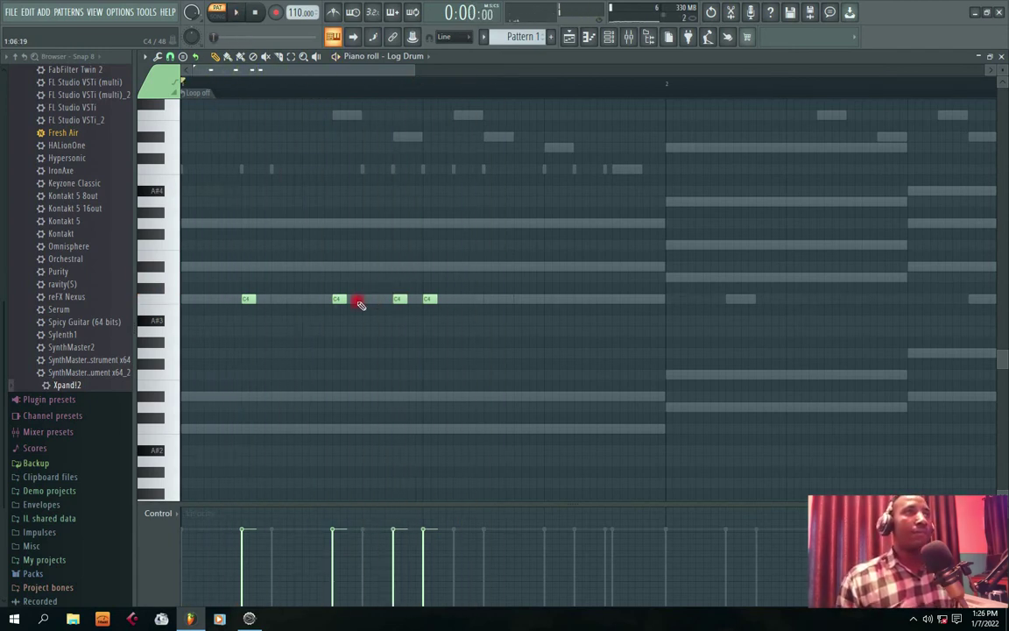
Add two more C4 notes to bar 1, at 1:07:00 and 1:11:00
{"action": "key", "text": "space"}
{"action": "key", "text": "space"}
{"action": "left_click", "coordinate": [485, 298]}
{"action": "key", "text": "space"}
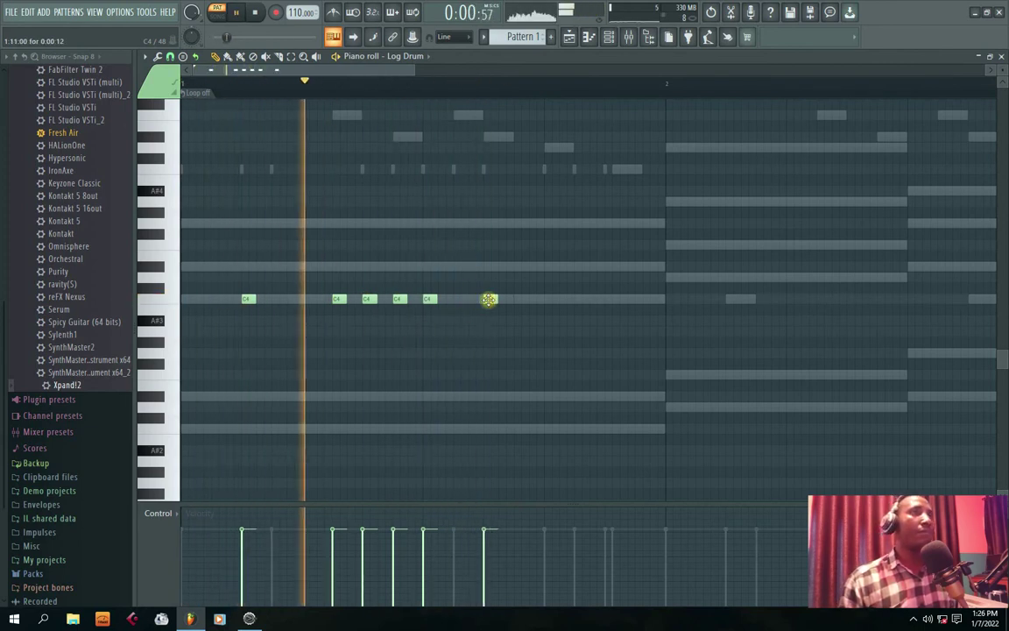
Replace the C4 at 1:11:00 with a lower note, auditioning A3 and G#3
{"action": "key", "text": "space"}
{"action": "left_click", "coordinate": [480, 329]}
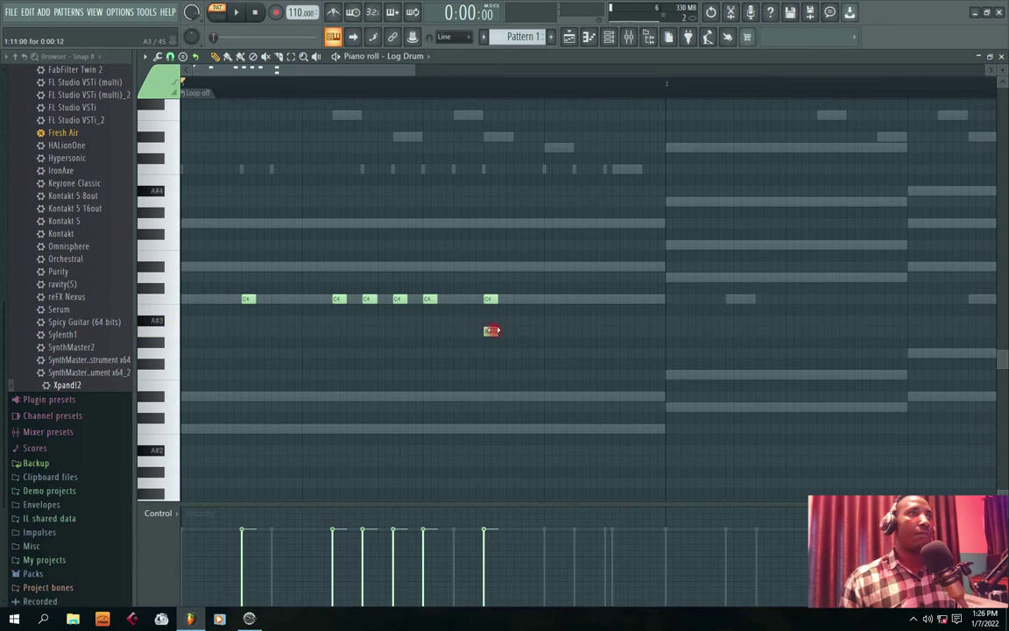
{"action": "key", "text": "space"}
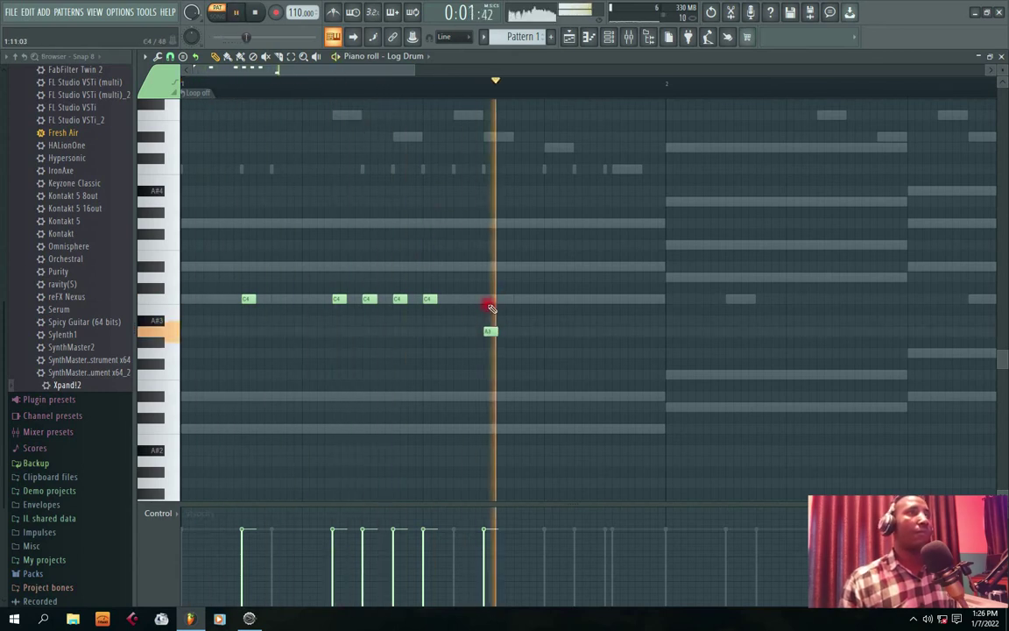
{"action": "key", "text": "space"}
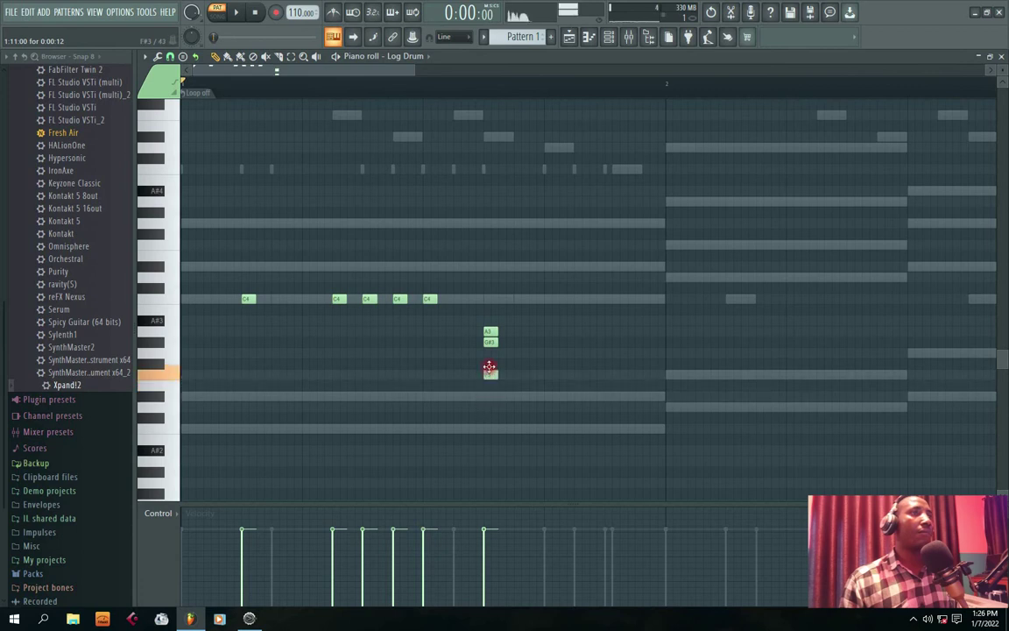
{"action": "key", "text": "space"}
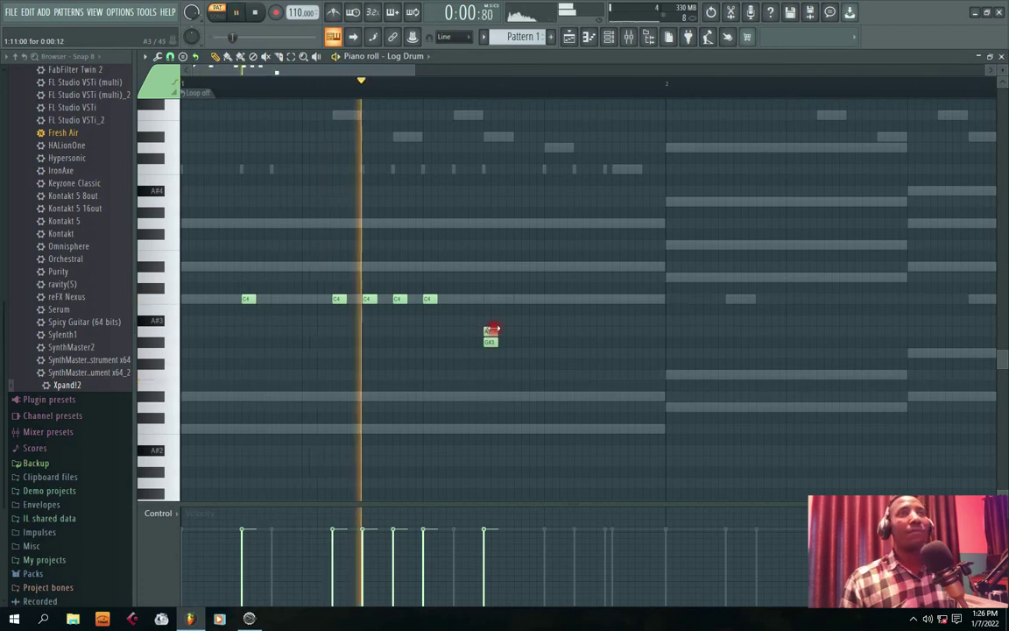
{"action": "key", "text": "space"}
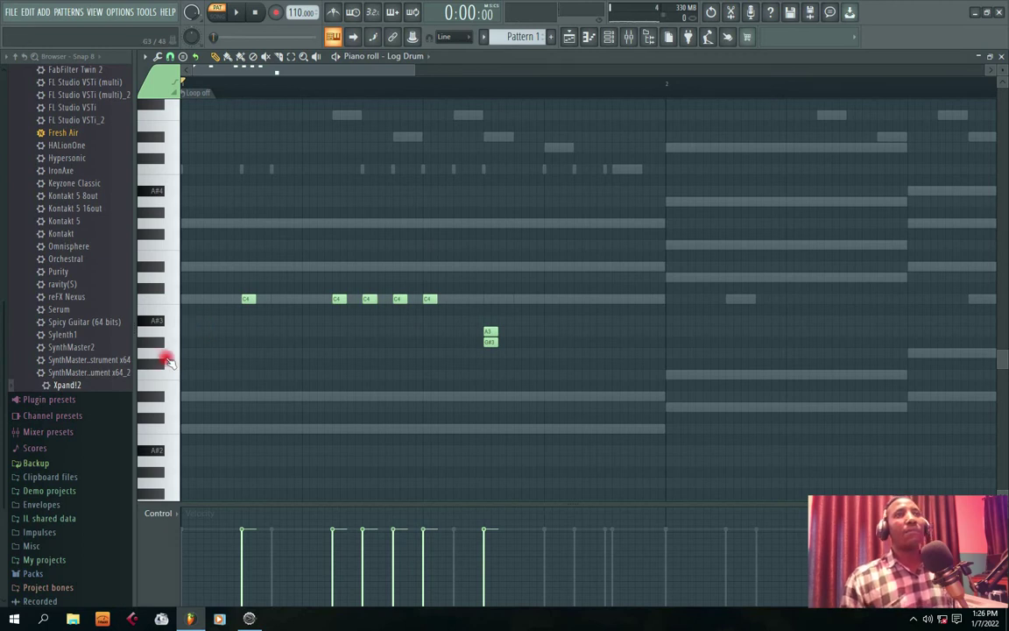
{"action": "key", "text": "space"}
Change the low note at 1:11:00 to G3 and place a second G3 at 1:14:00
{"action": "left_click_drag", "start_coordinate": [492, 337], "coordinate": [537, 355]}
{"action": "key", "text": "space"}
{"action": "key", "text": "space"}
{"action": "key", "text": "space"}
{"action": "key", "text": "space"}
{"action": "left_click_drag", "start_coordinate": [365, 72], "coordinate": [401, 71]}
{"action": "left_click_drag", "start_coordinate": [423, 354], "coordinate": [452, 355]}
{"action": "key", "text": "space"}
Add a third G3 note and move it to 1:16:00, just before bar 2
{"action": "left_click", "coordinate": [495, 355]}
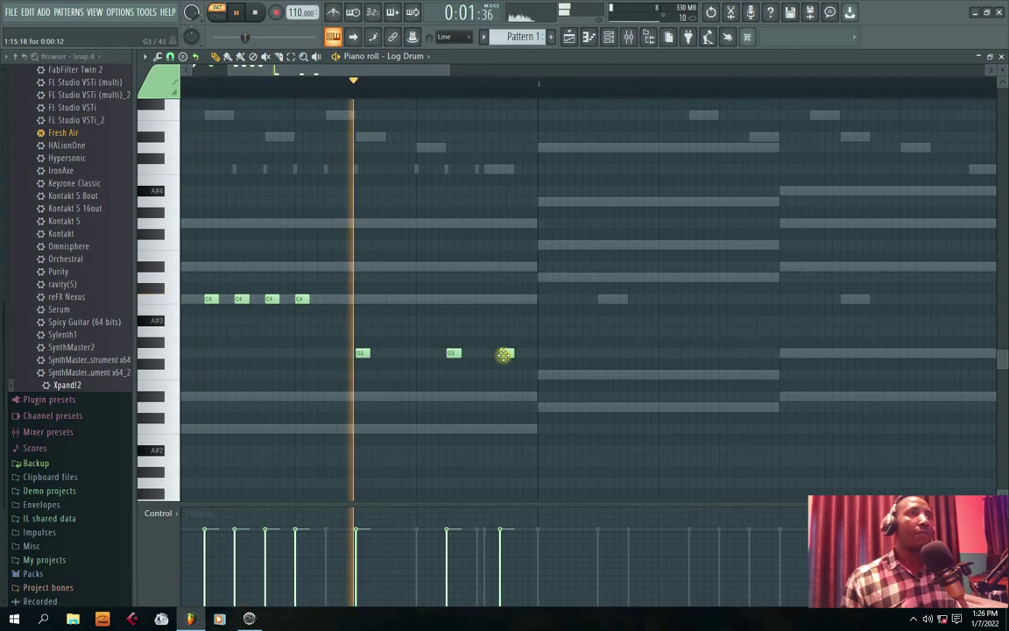
{"action": "left_click_drag", "start_coordinate": [496, 354], "coordinate": [513, 354]}
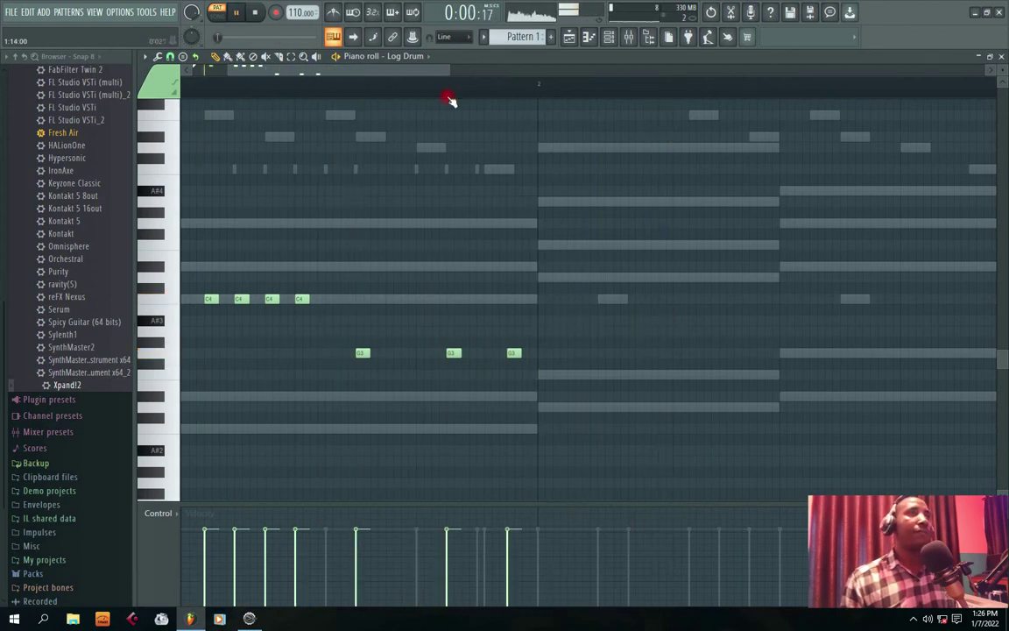
{"action": "scroll", "coordinate": [397, 122], "scroll_direction": "down", "scroll_amount": 3}
{"action": "key", "text": "space"}
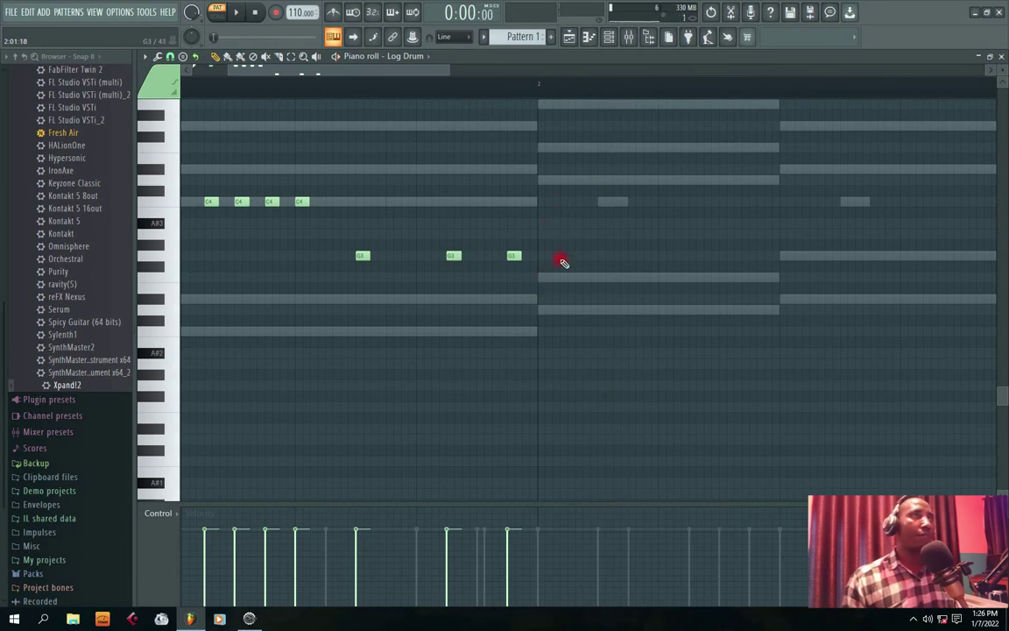
Add three D3 notes in the first half of bar 2, at 2:03:06, about 2:05:00 and 2:08:00
{"action": "left_click_drag", "start_coordinate": [358, 74], "coordinate": [402, 73]}
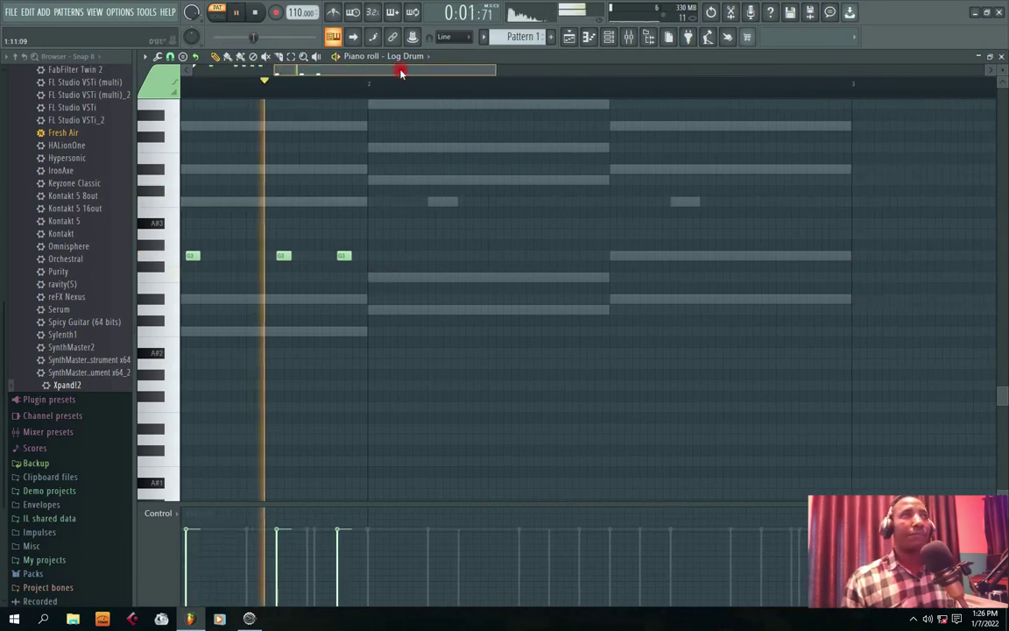
{"action": "key", "text": "space"}
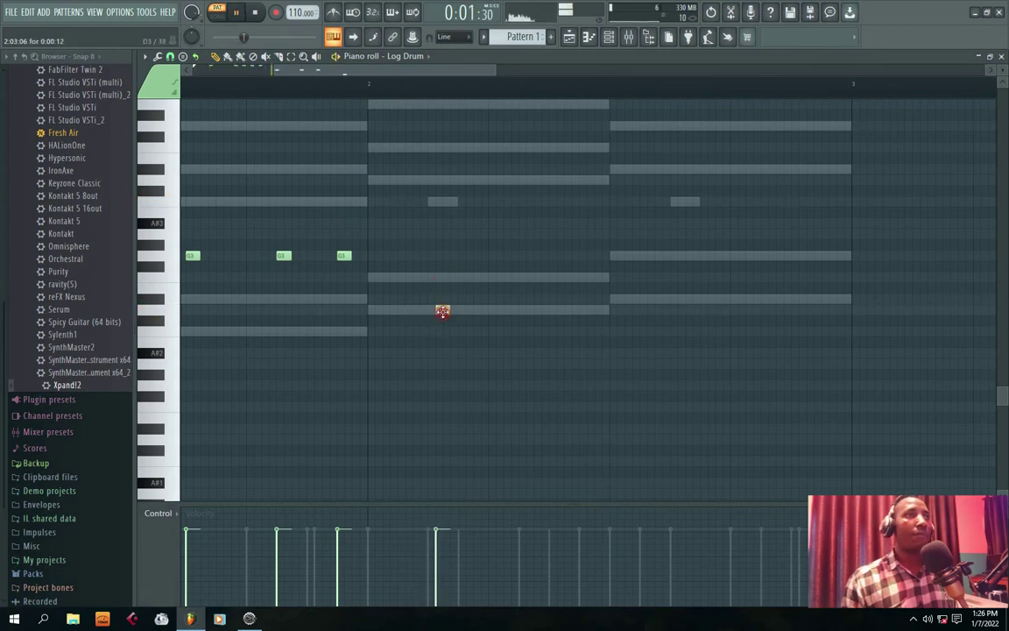
{"action": "key", "text": "space"}
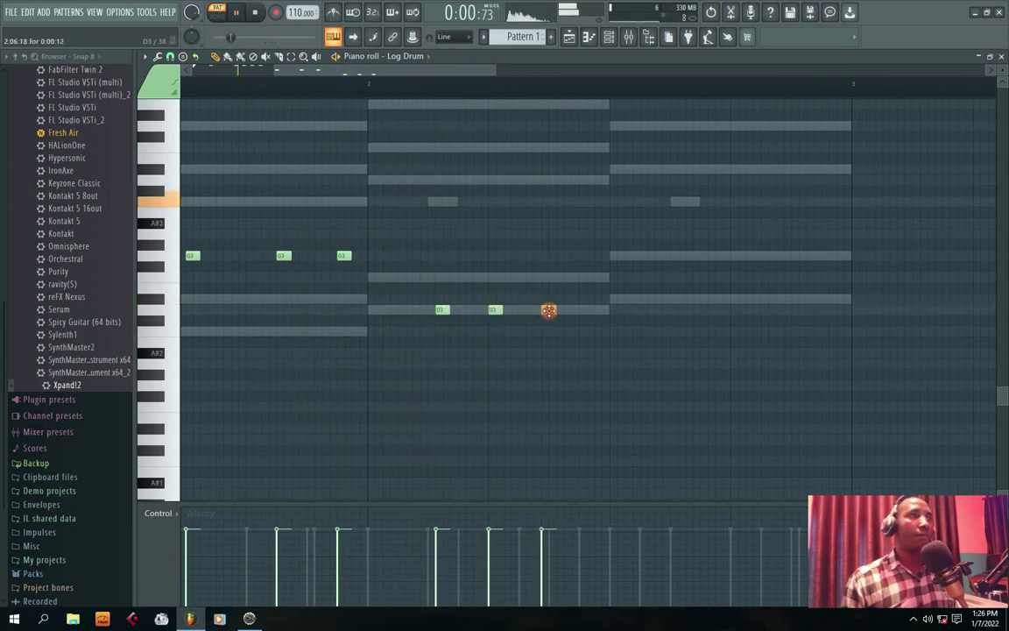
{"action": "key", "text": "space"}
{"action": "left_click_drag", "start_coordinate": [540, 310], "coordinate": [585, 311]}
{"action": "left_click_drag", "start_coordinate": [487, 310], "coordinate": [495, 311]}
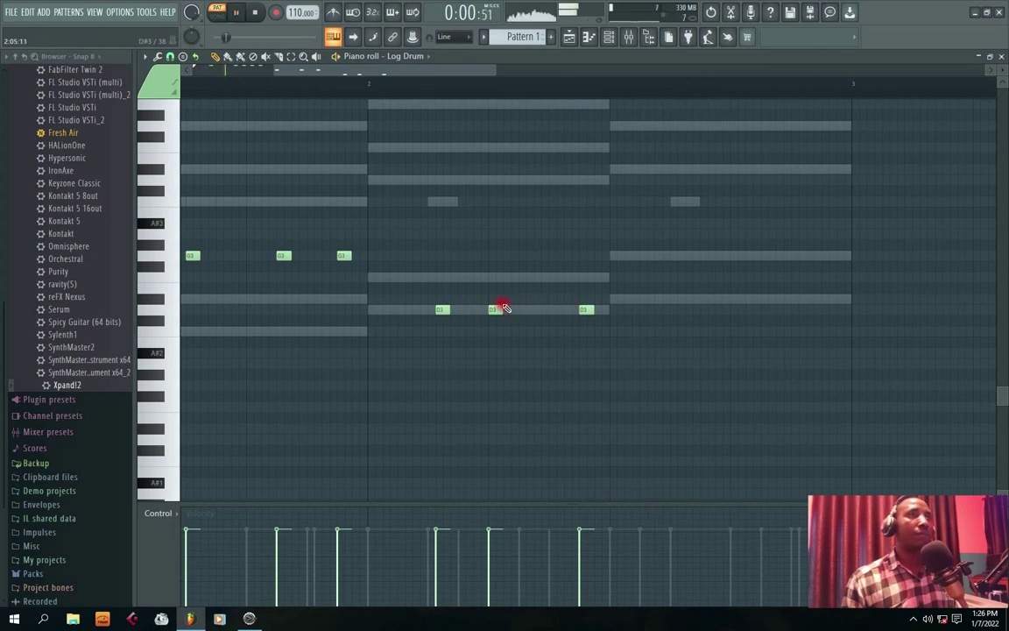
Replace the last D3 in bar 2 with three consecutive G3 notes starting at 2:07:06
{"action": "left_click_drag", "start_coordinate": [409, 71], "coordinate": [441, 74]}
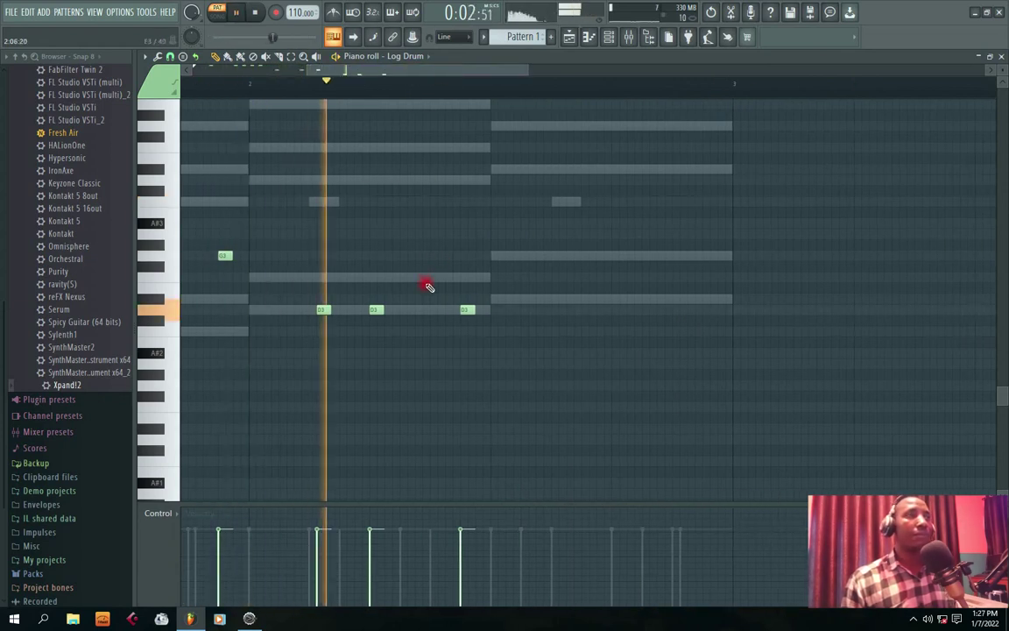
{"action": "key", "text": "space"}
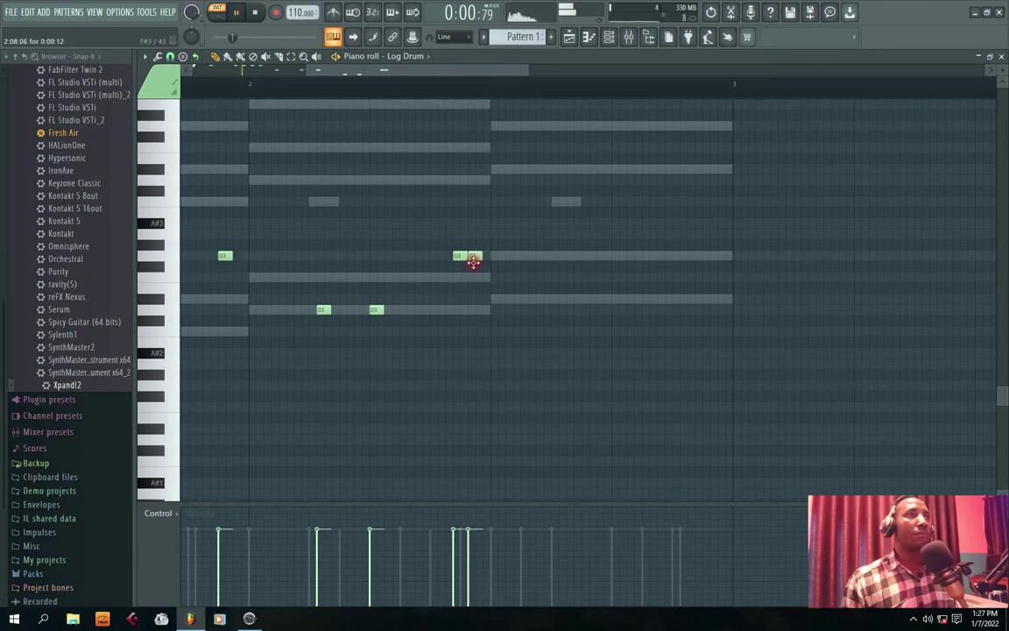
{"action": "left_click_drag", "start_coordinate": [366, 77], "coordinate": [383, 75]}
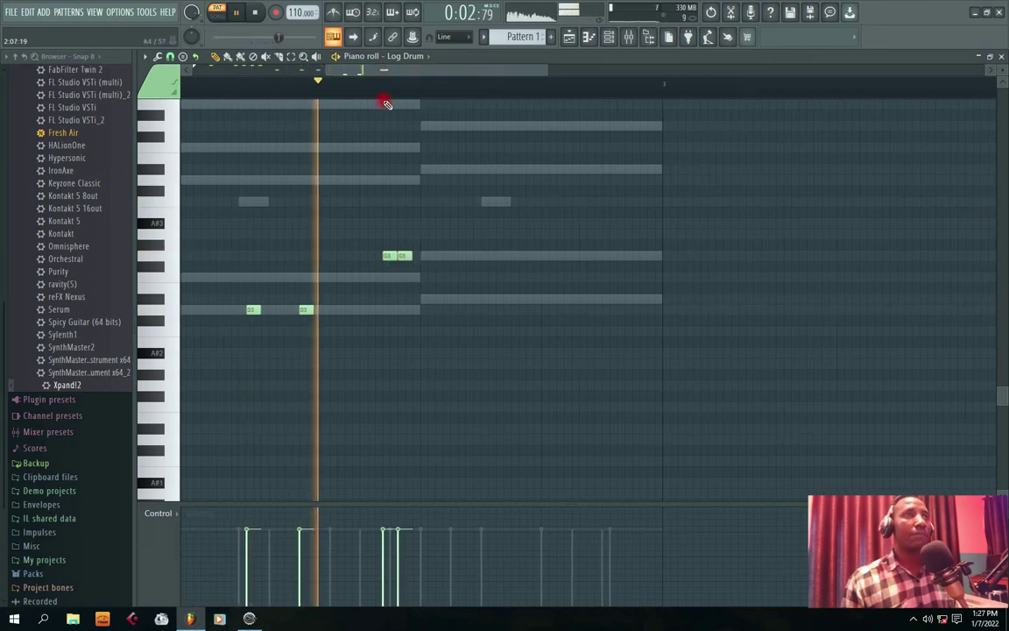
{"action": "key", "text": "space"}
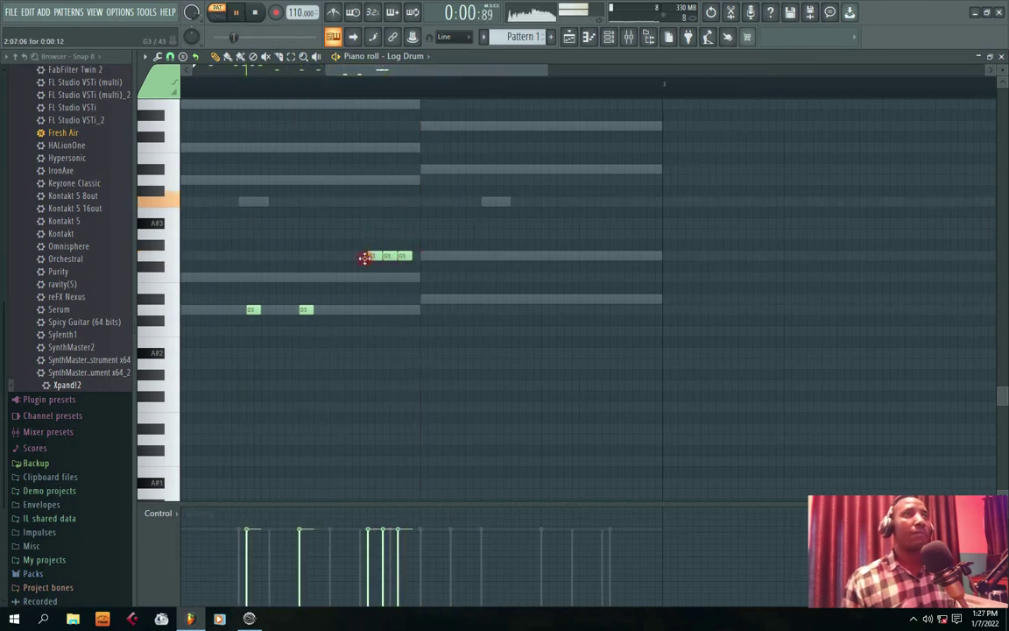
Try adding a D#4 note at 2:09:00 and a fourth G3 at 2:06:18 before the G3 run
{"action": "left_click_drag", "start_coordinate": [403, 73], "coordinate": [380, 76]}
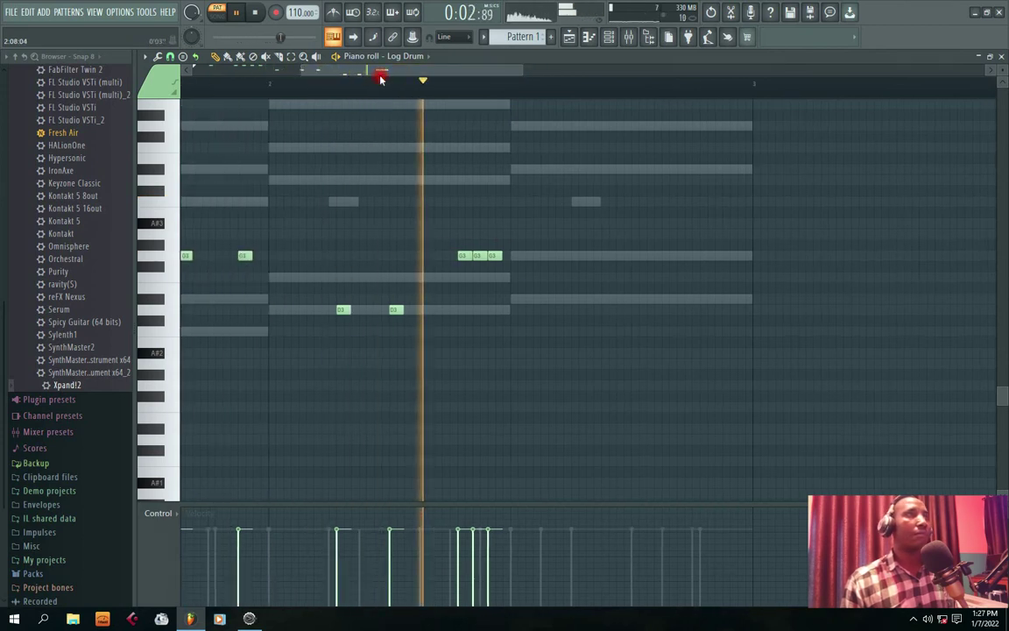
{"action": "key", "text": "space"}
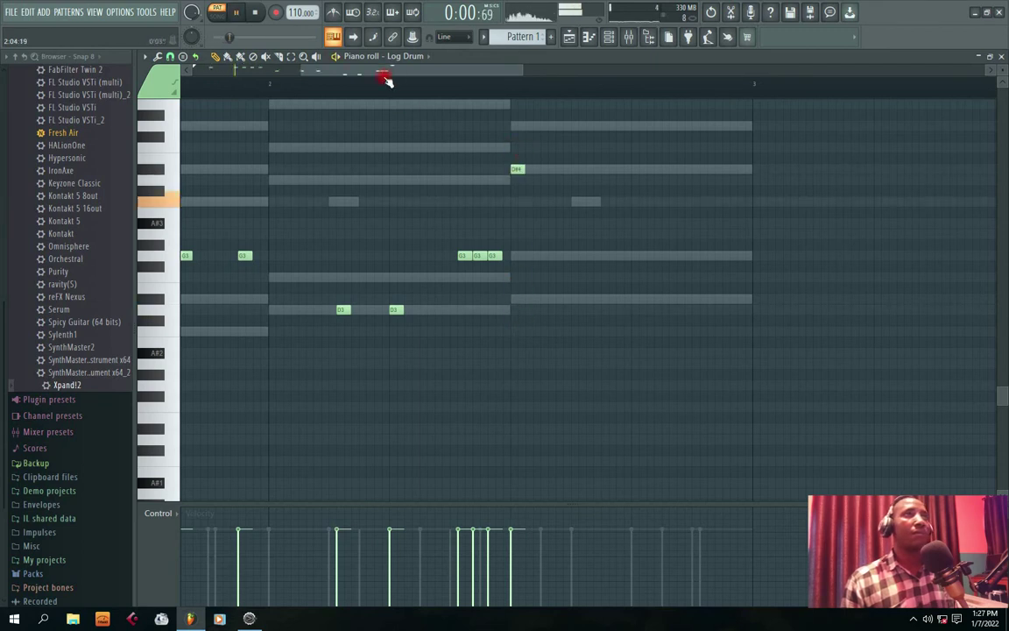
{"action": "left_click_drag", "start_coordinate": [385, 79], "coordinate": [355, 78]}
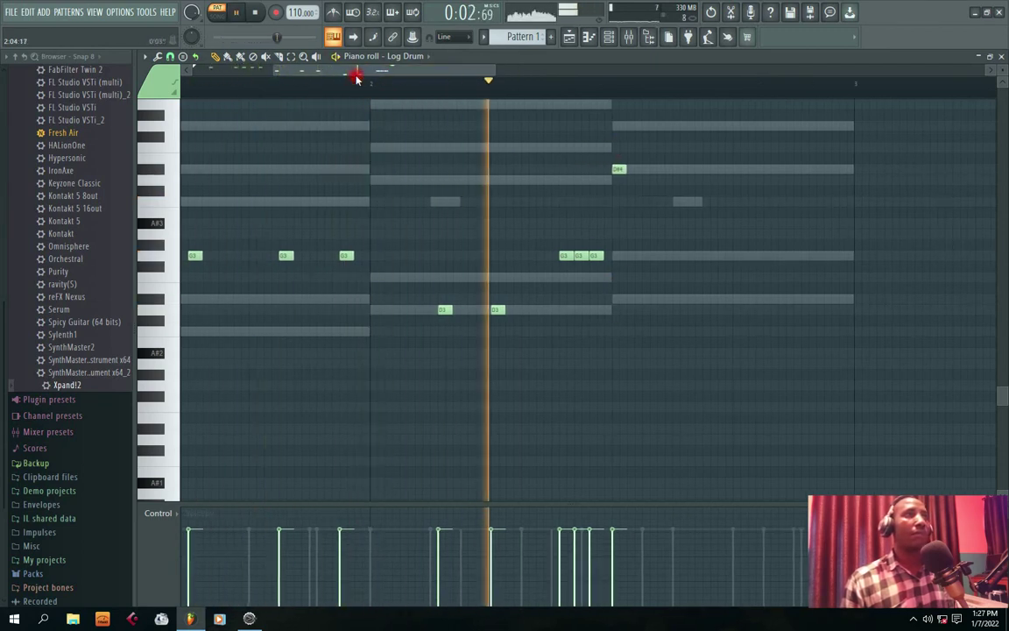
{"action": "key", "text": "space"}
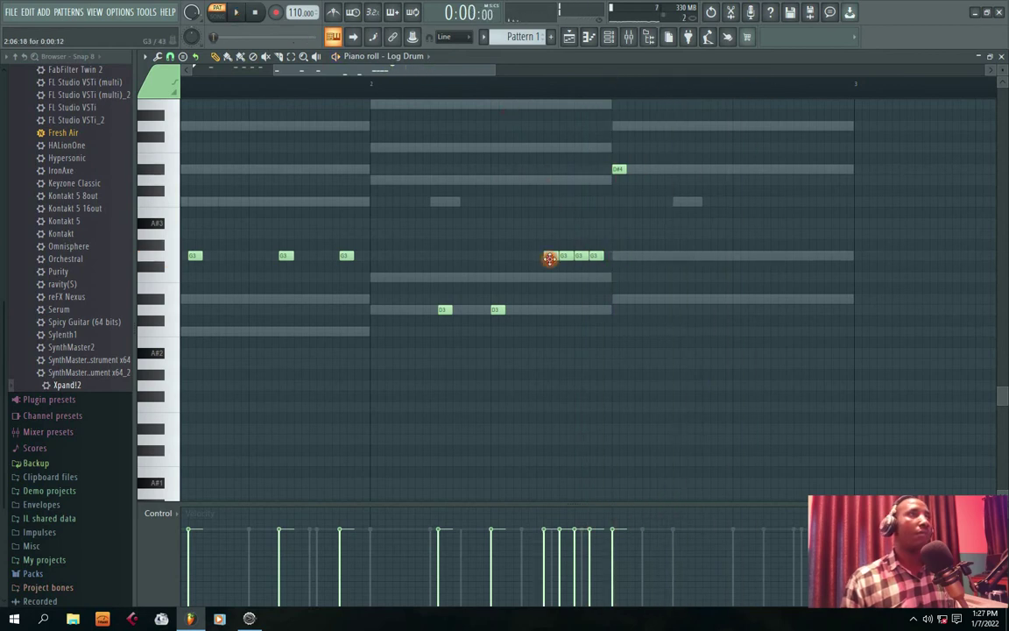
Move the three consecutive G3 notes to D4 starting at 2:07:00, and replace the D#4 with a fourth D4 at 2:08:12
{"action": "left_click_drag", "start_coordinate": [564, 258], "coordinate": [557, 179]}
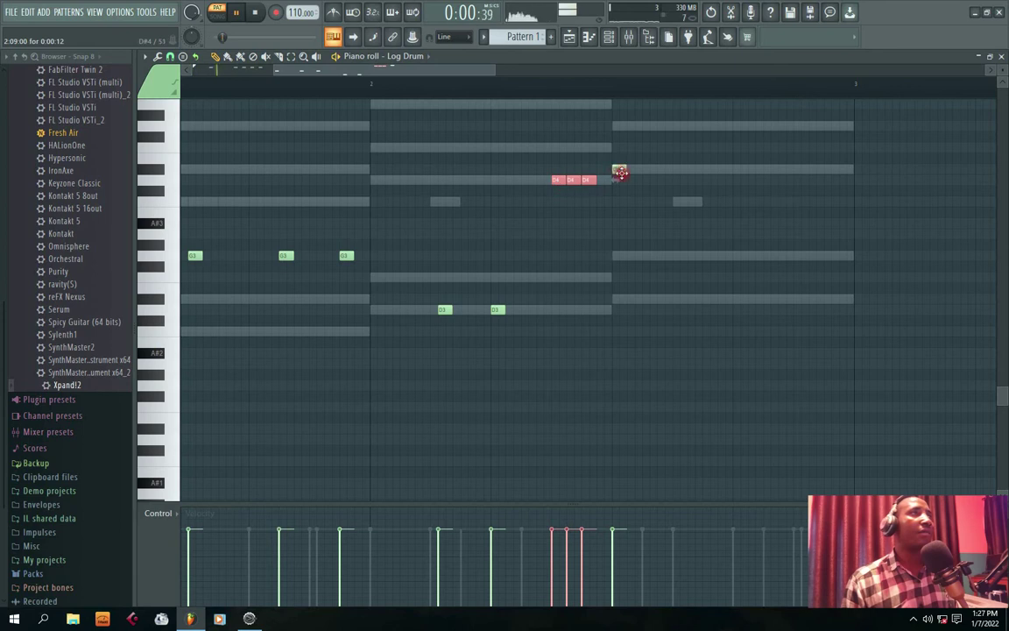
{"action": "left_click", "coordinate": [619, 182]}
{"action": "left_click", "coordinate": [596, 180]}
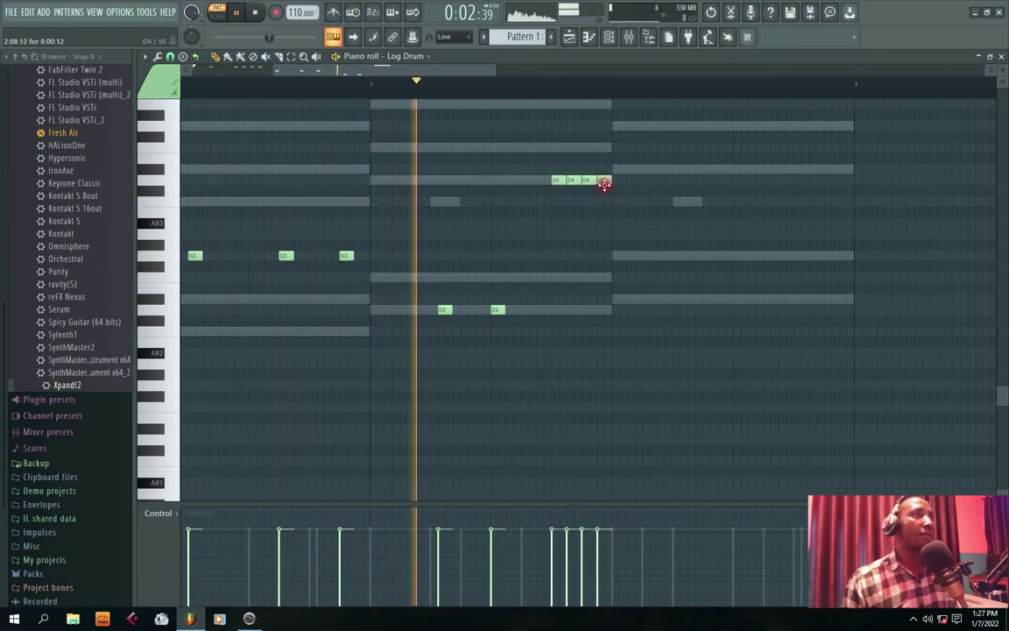
Add a C#3 note in the second half of bar 2 and position it around 2:10:12
{"action": "key", "text": "space"}
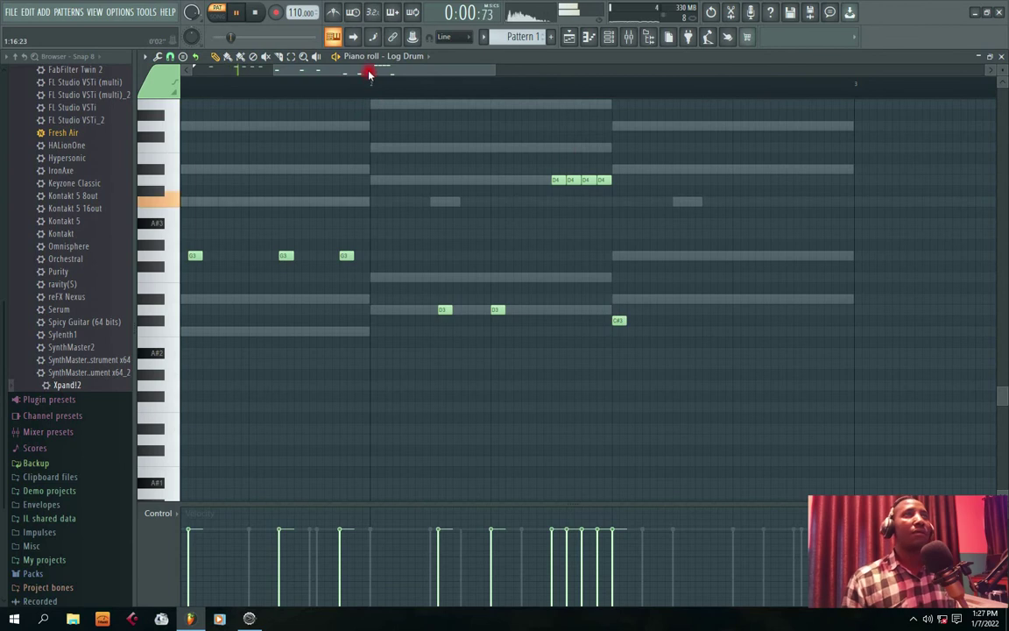
{"action": "left_click_drag", "start_coordinate": [369, 75], "coordinate": [383, 72]}
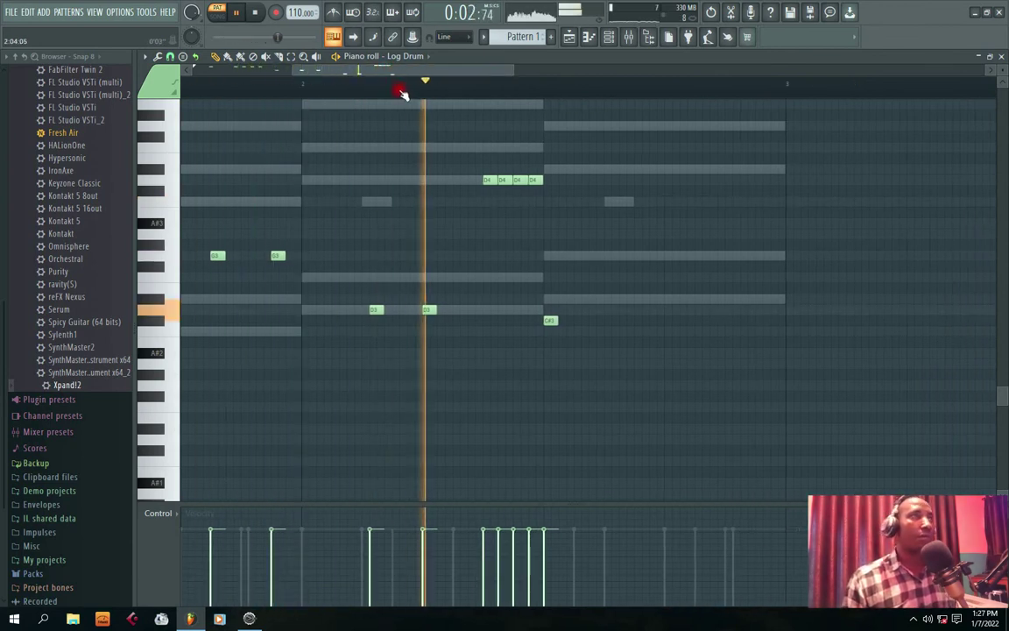
{"action": "key", "text": "space"}
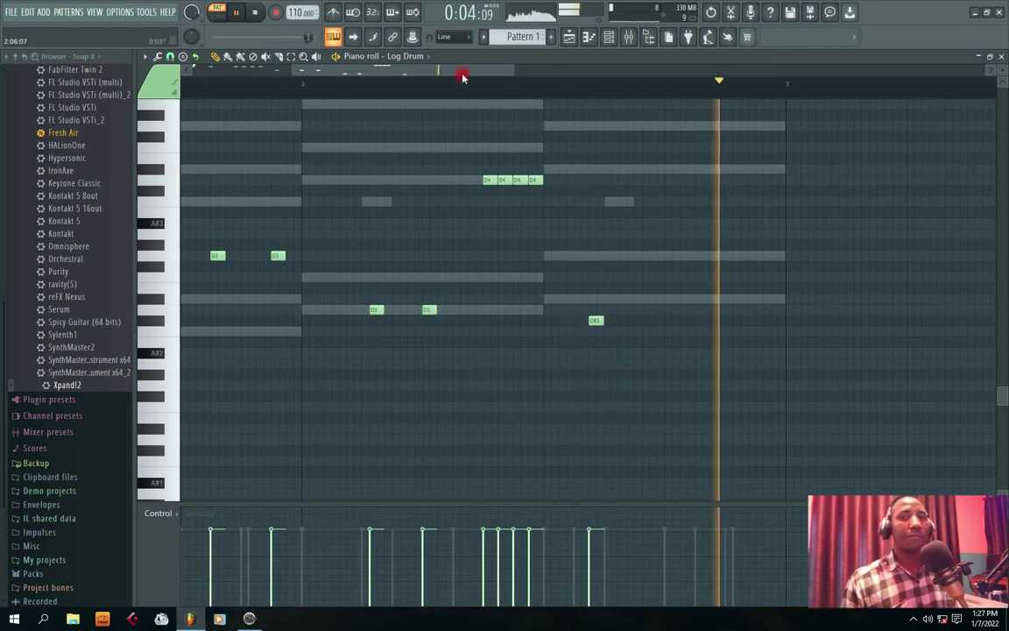
{"action": "key", "text": "space"}
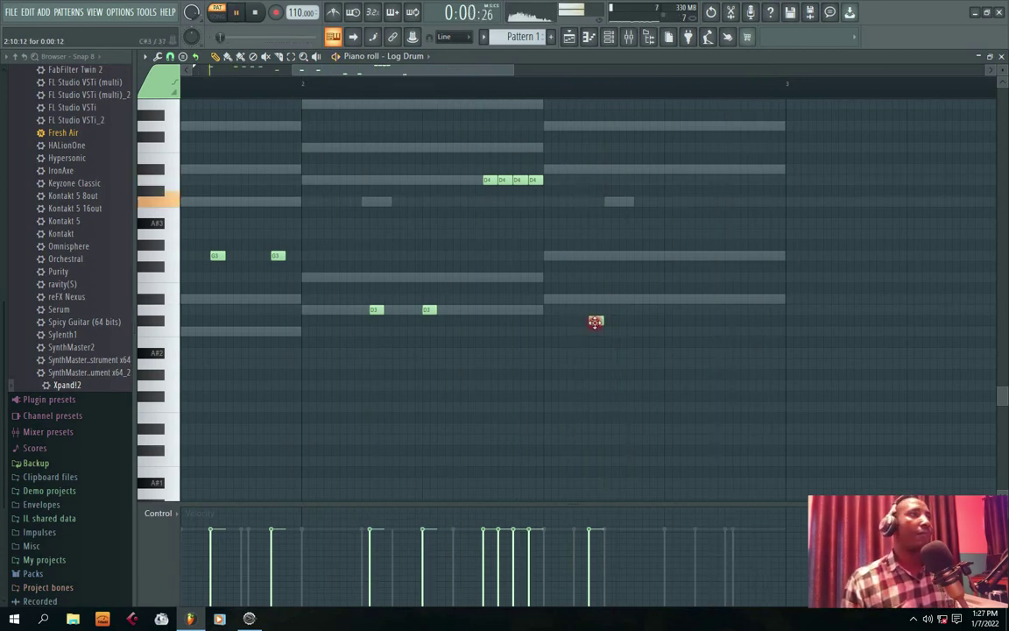
{"action": "left_click_drag", "start_coordinate": [600, 322], "coordinate": [593, 320]}
Change the C#3 note to D#3 at about 2:10:18 and play the pattern back
{"action": "left_click_drag", "start_coordinate": [428, 70], "coordinate": [459, 69]}
{"action": "key", "text": "space"}
{"action": "left_click", "coordinate": [500, 322]}
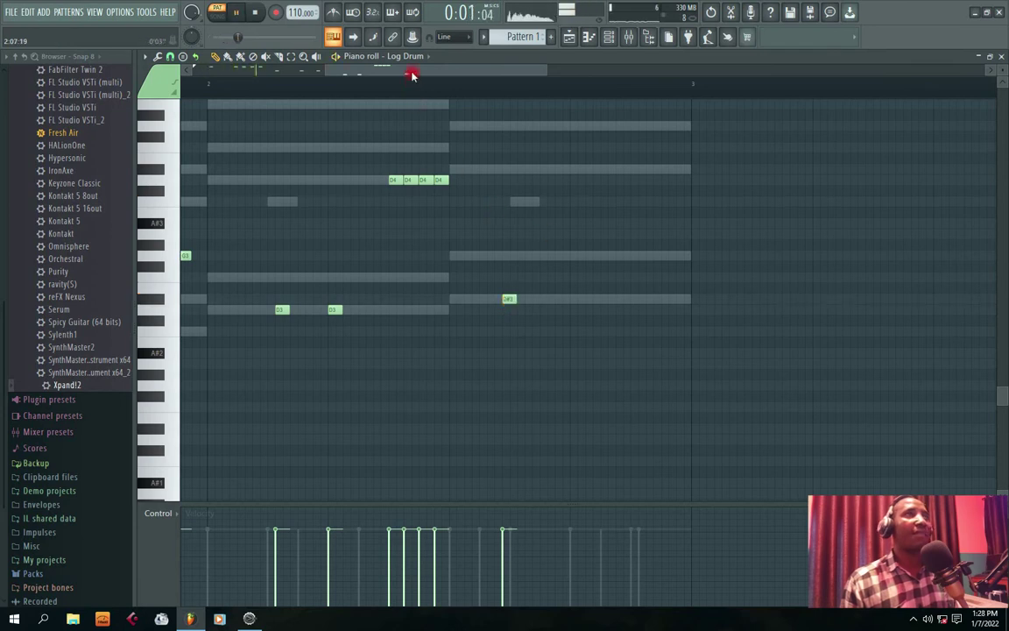
{"action": "left_click_drag", "start_coordinate": [412, 72], "coordinate": [434, 67]}
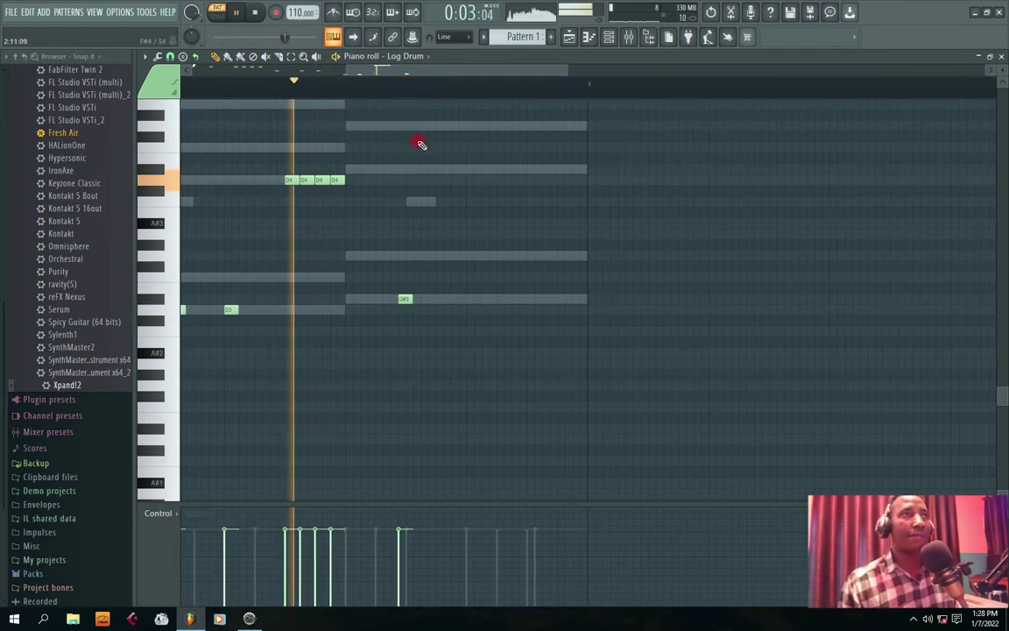
Add two more D#3 notes in the second half of bar 2, at 2:11:18 and about 2:14:18
{"action": "key", "text": "space"}
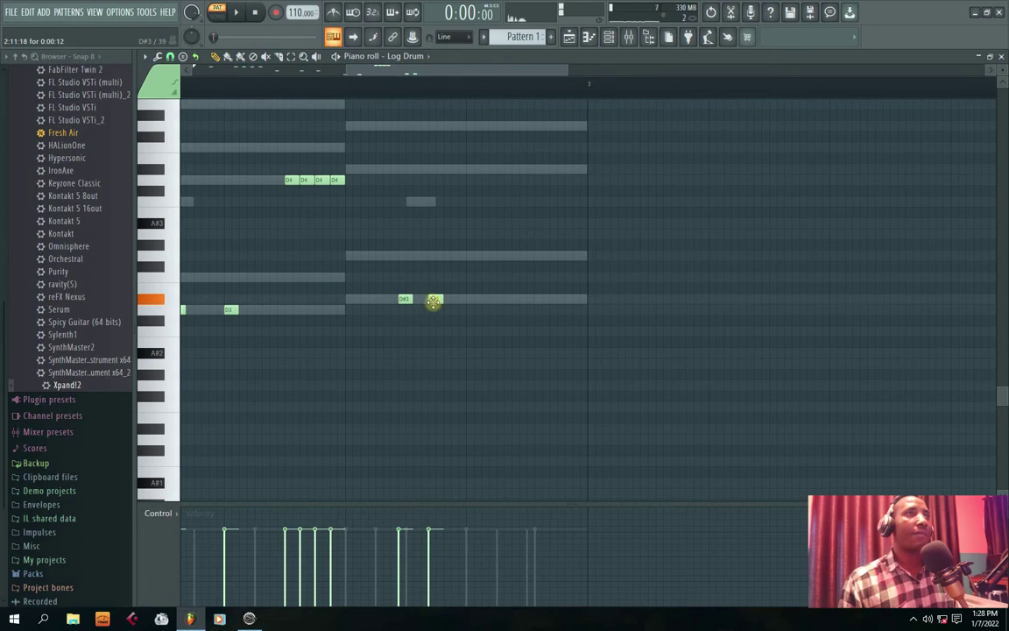
{"action": "left_click_drag", "start_coordinate": [457, 300], "coordinate": [467, 302]}
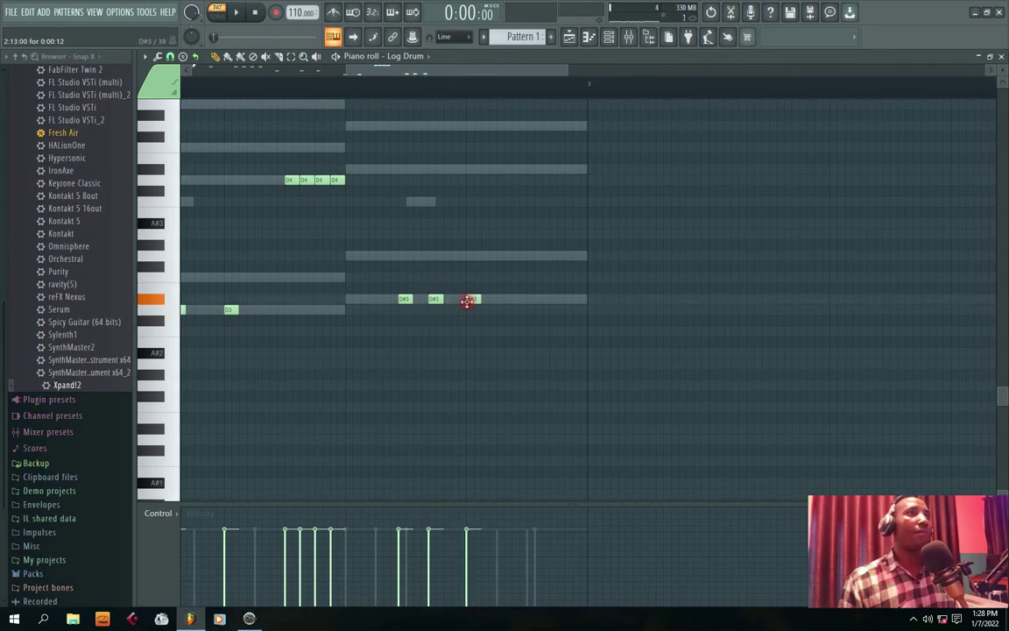
{"action": "left_click_drag", "start_coordinate": [397, 74], "coordinate": [399, 77]}
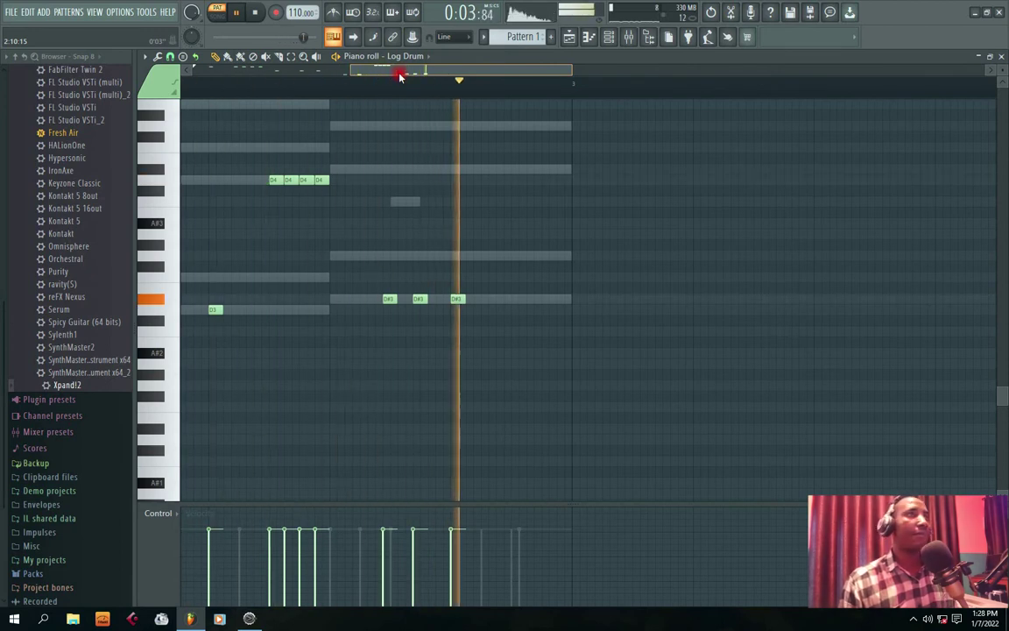
{"action": "left_click_drag", "start_coordinate": [459, 299], "coordinate": [512, 299]}
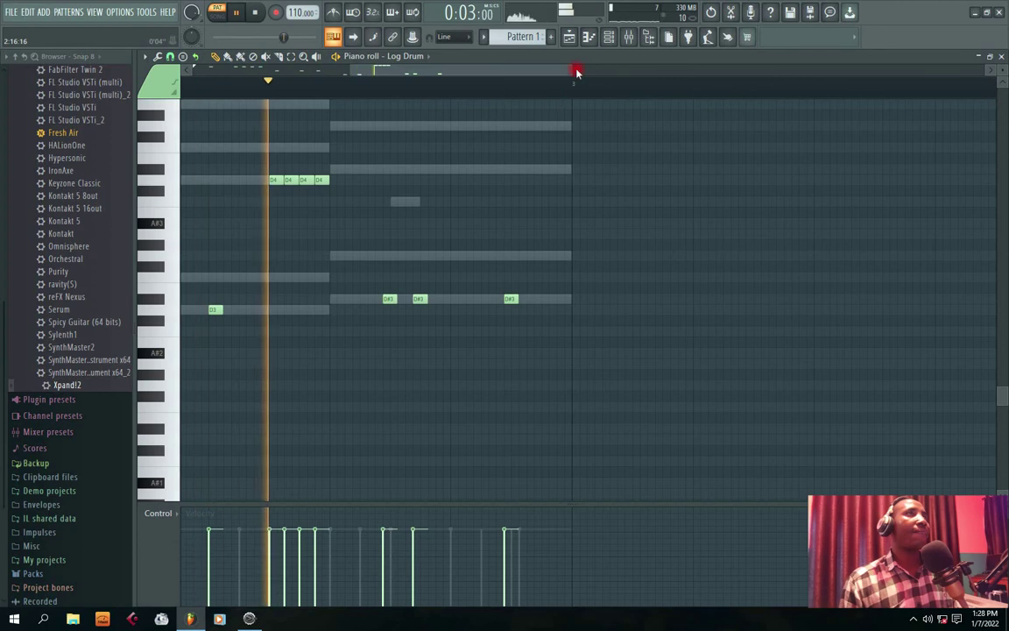
Review the whole two-bar Log Drum line from the channel rack and in the maximized piano roll during playback
{"action": "left_click_drag", "start_coordinate": [575, 75], "coordinate": [481, 77]}
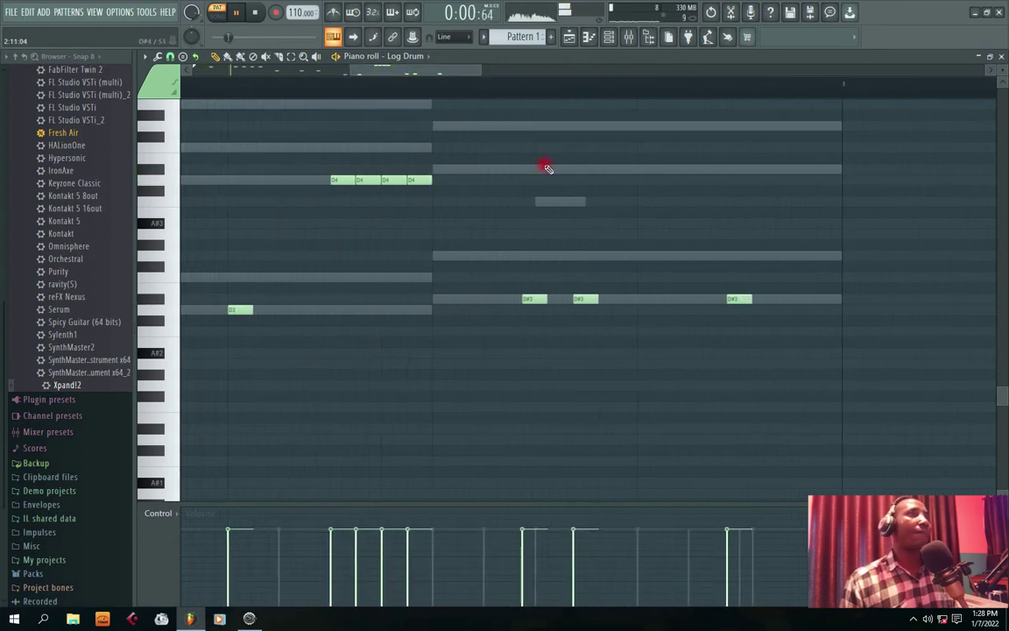
{"action": "left_click", "coordinate": [532, 309]}
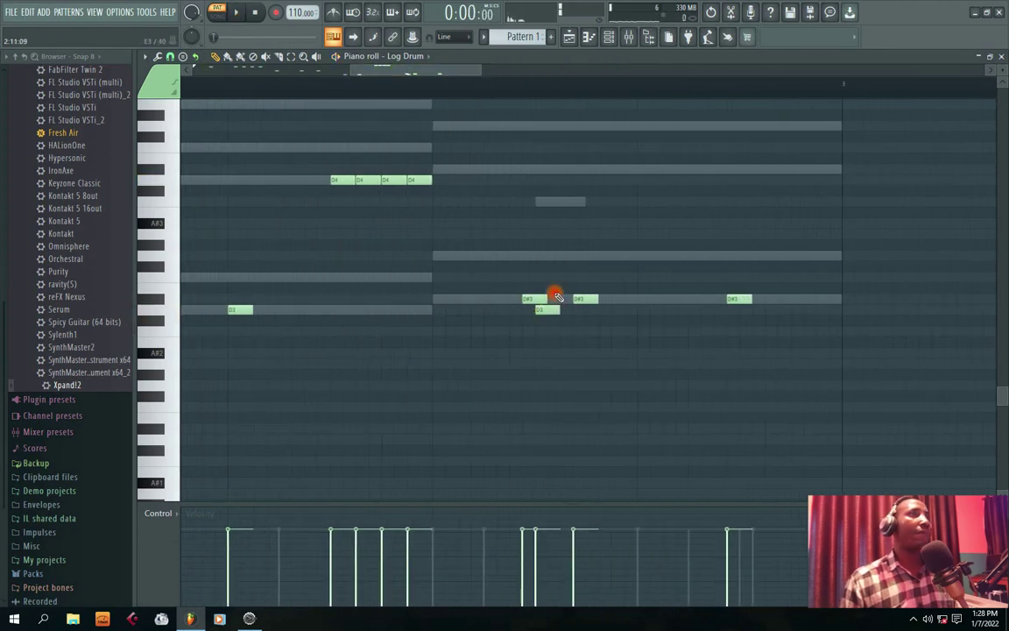
{"action": "left_click", "coordinate": [980, 55]}
{"action": "left_click", "coordinate": [502, 74]}
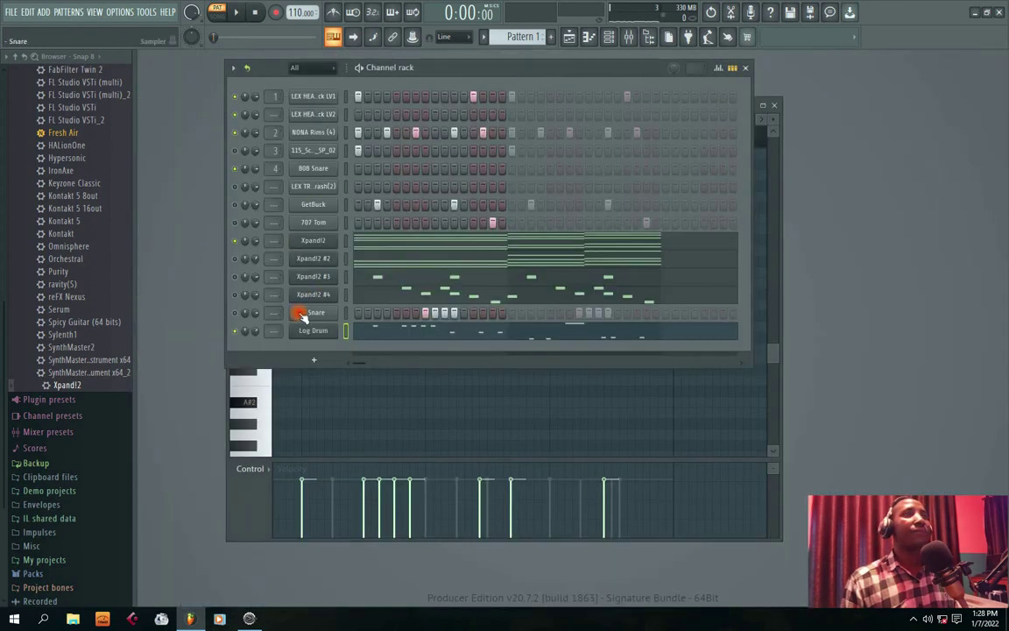
{"action": "right_click", "coordinate": [252, 332]}
{"action": "left_click", "coordinate": [265, 339]}
{"action": "left_click", "coordinate": [370, 332]}
{"action": "key", "text": "space"}
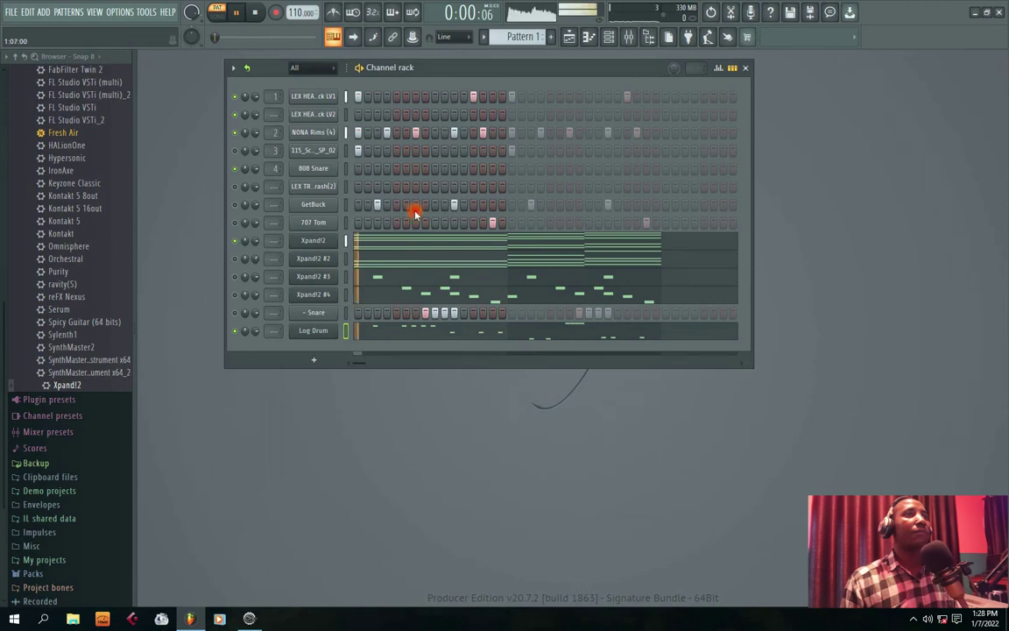
{"action": "left_click", "coordinate": [412, 329]}
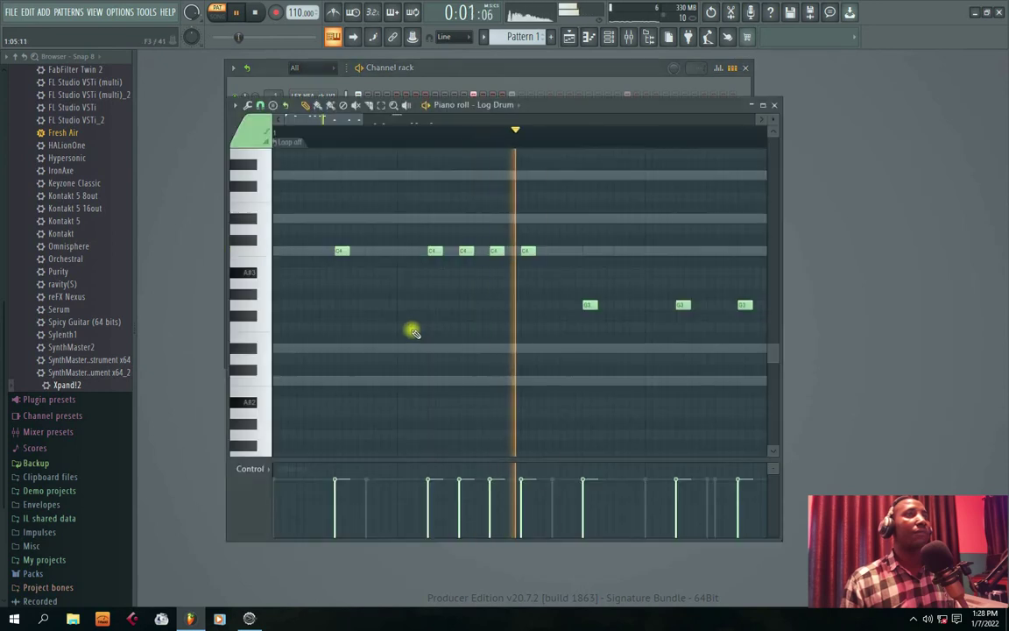
{"action": "double_click", "coordinate": [541, 106]}
{"action": "left_click_drag", "start_coordinate": [313, 74], "coordinate": [615, 72]}
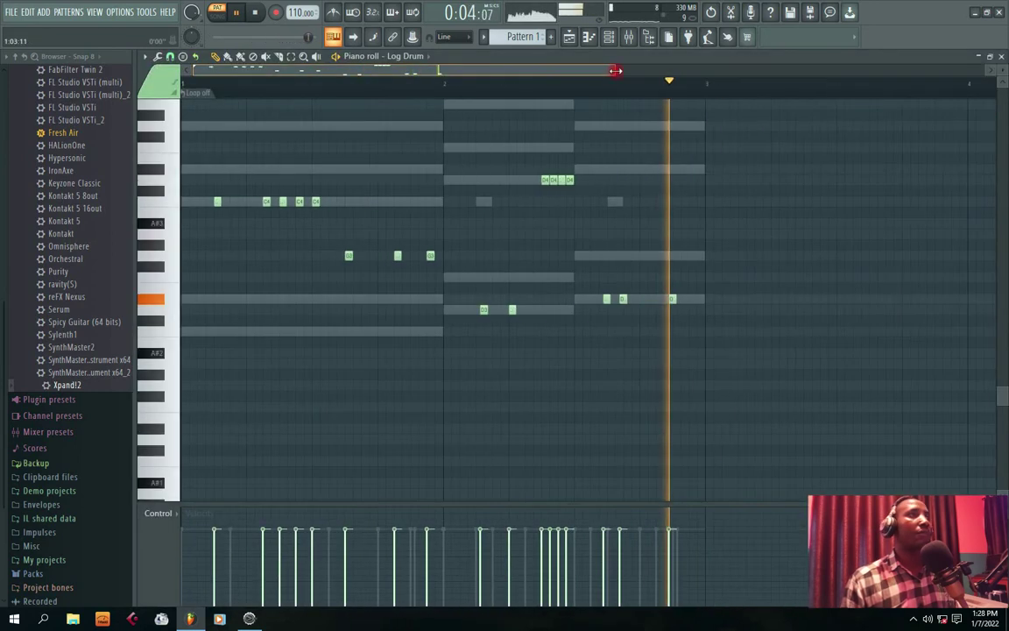
{"action": "key", "text": "space"}
{"action": "key", "text": "space"}
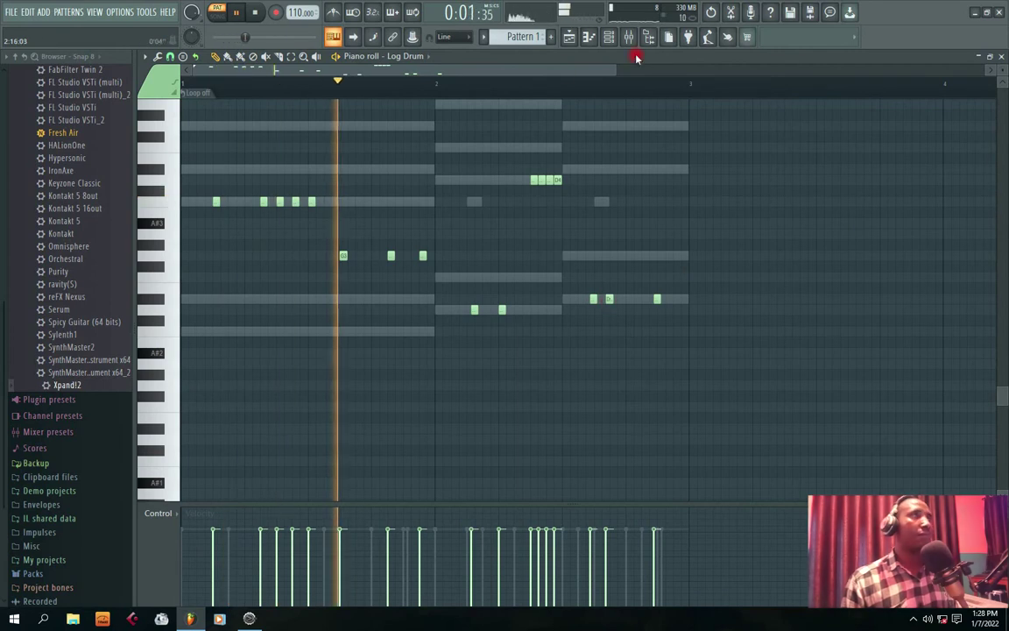
Move the second D#3 note in bar 2 to about 2:12:00 and the third to about 2:14:00
{"action": "left_click_drag", "start_coordinate": [615, 72], "coordinate": [474, 76]}
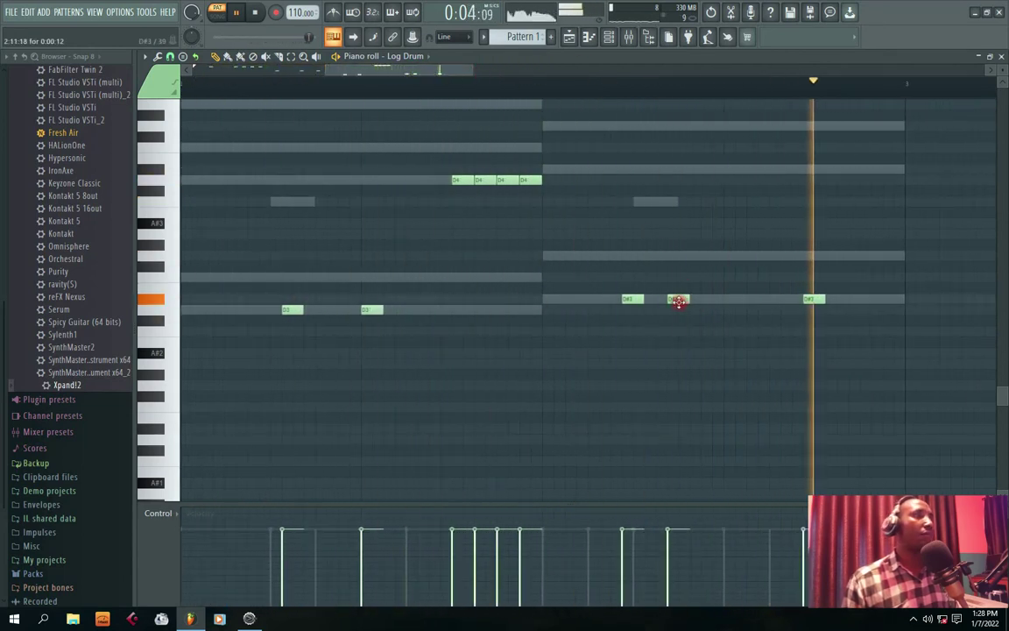
{"action": "left_click_drag", "start_coordinate": [678, 301], "coordinate": [690, 301]}
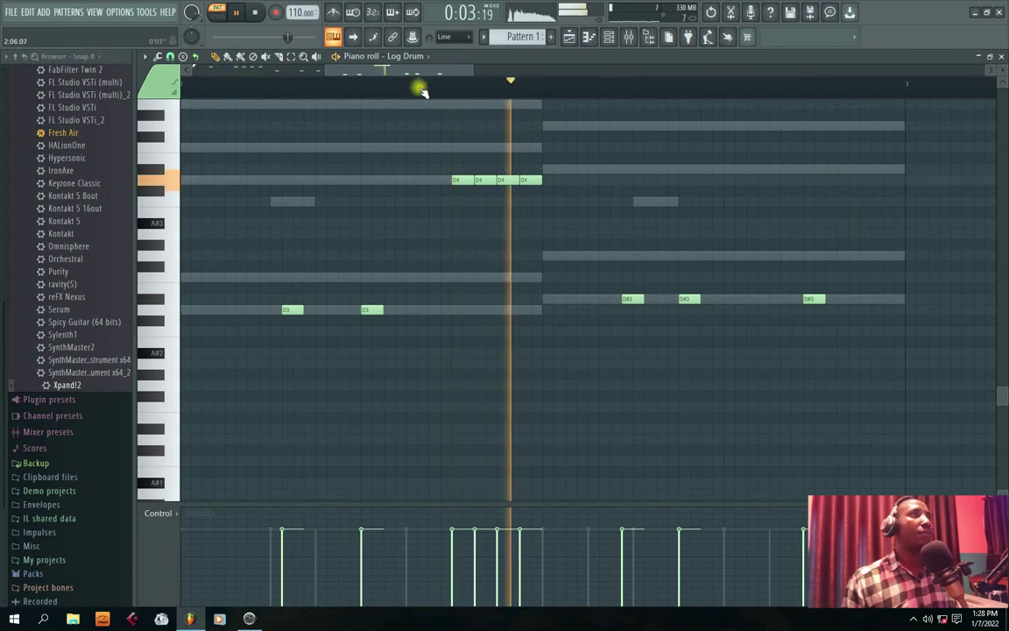
{"action": "key", "text": "space"}
{"action": "left_click_drag", "start_coordinate": [812, 300], "coordinate": [798, 304]}
{"action": "key", "text": "space"}
{"action": "key", "text": "space"}
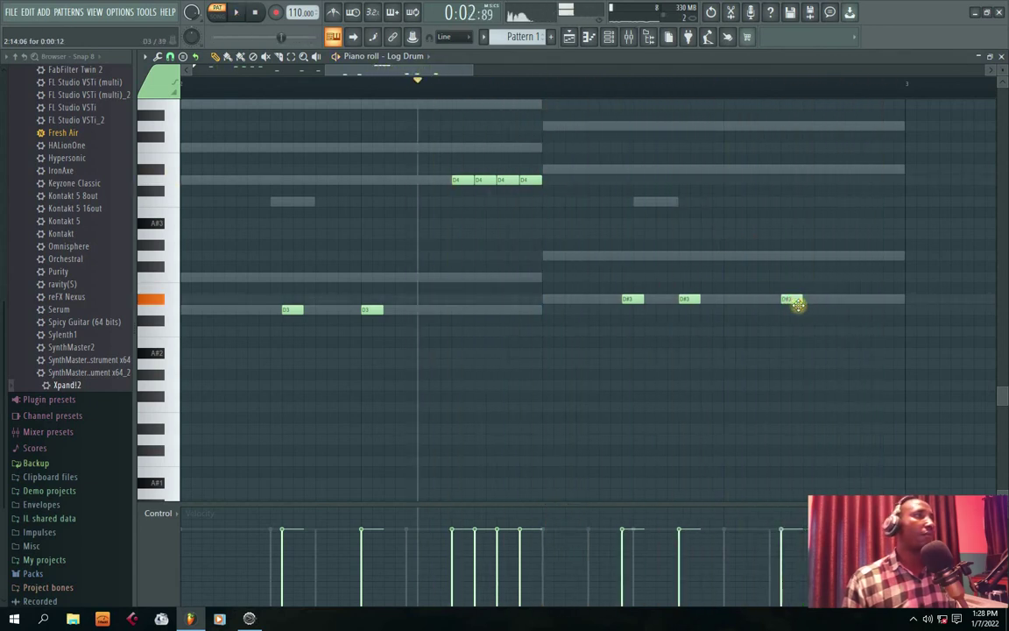
{"action": "key", "text": "space"}
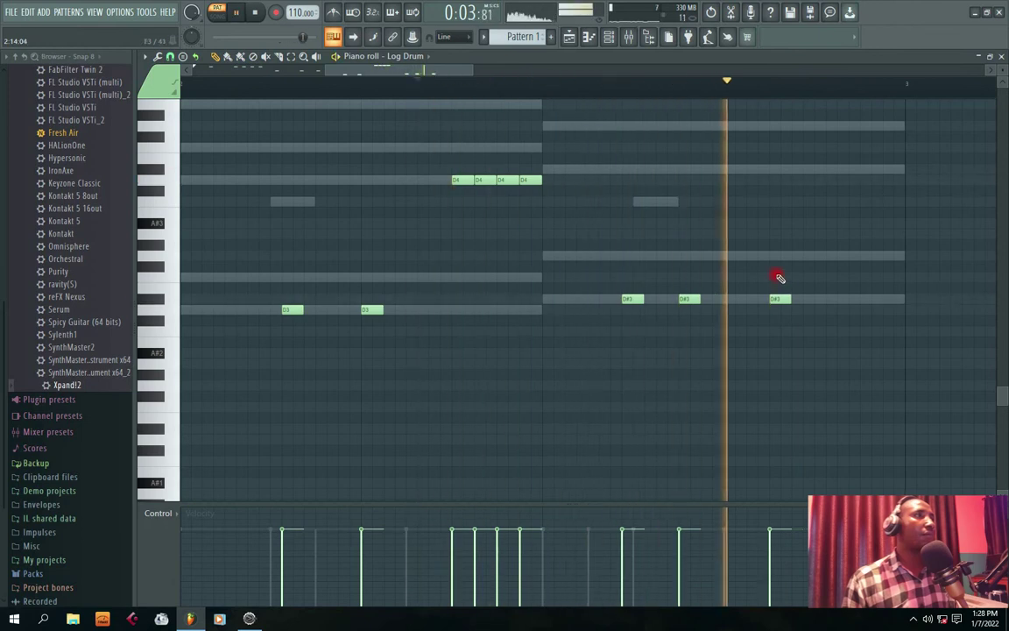
Add two D#3 notes at about 2:15:00 and 2:16:06, listen to the pattern, and close the piano roll
{"action": "key", "text": "space"}
{"action": "left_click", "coordinate": [817, 298]}
{"action": "key", "text": "space"}
{"action": "left_click", "coordinate": [874, 298]}
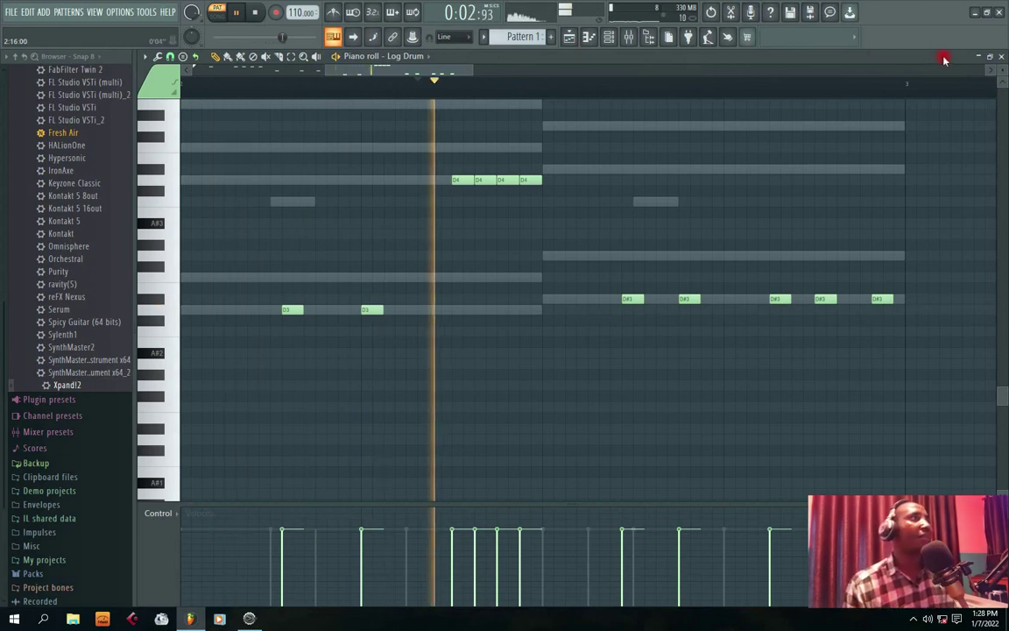
{"action": "key", "text": "space"}
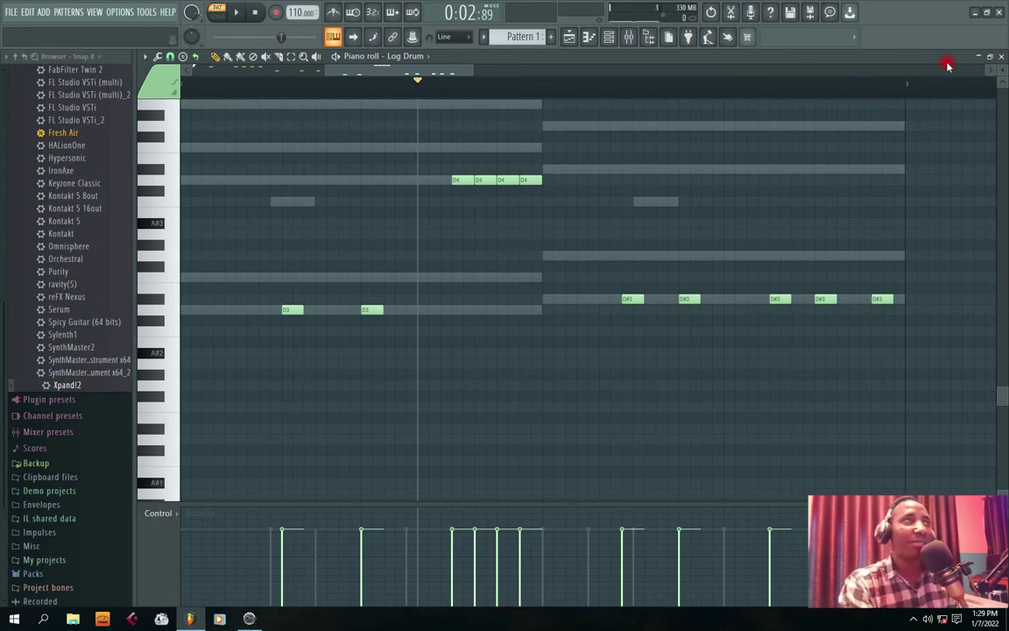
{"action": "left_click", "coordinate": [1004, 58]}
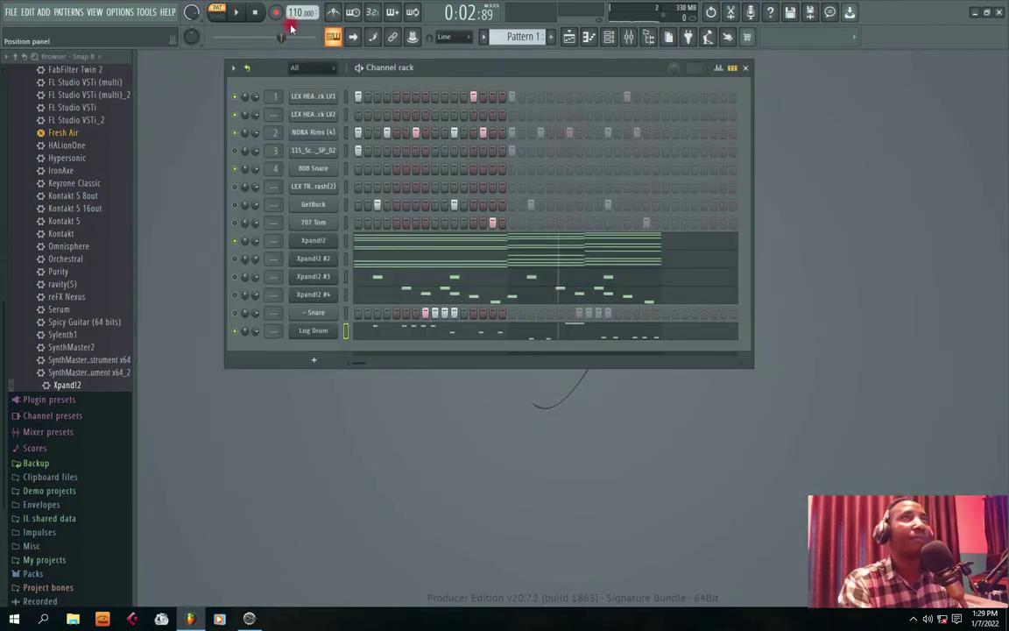
Unmute the GetBuck channel during playback and trim the silent tail of its sample
{"action": "left_click", "coordinate": [234, 13]}
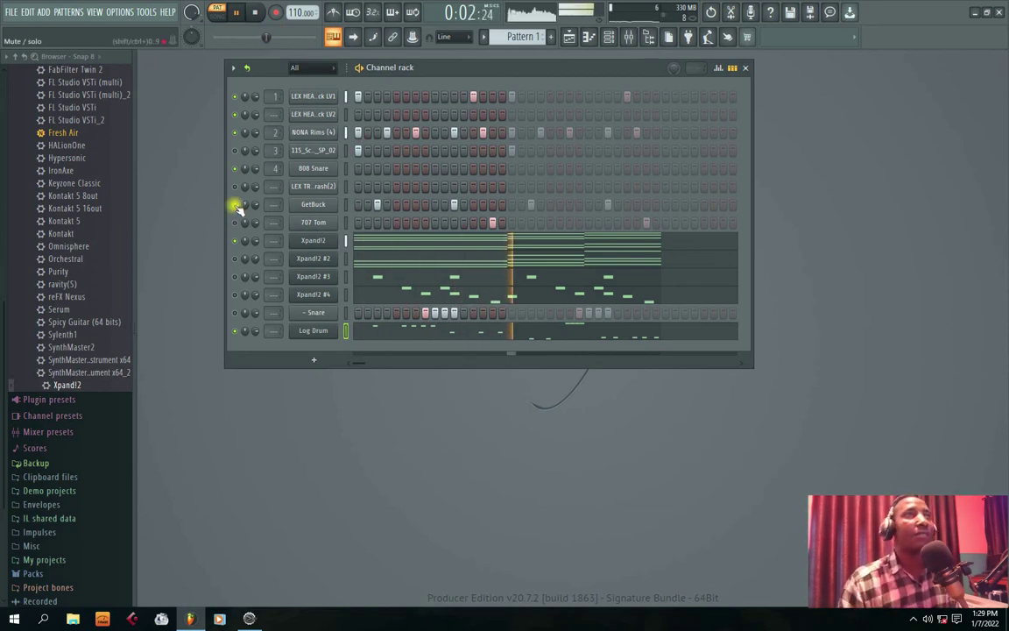
{"action": "left_click", "coordinate": [314, 210]}
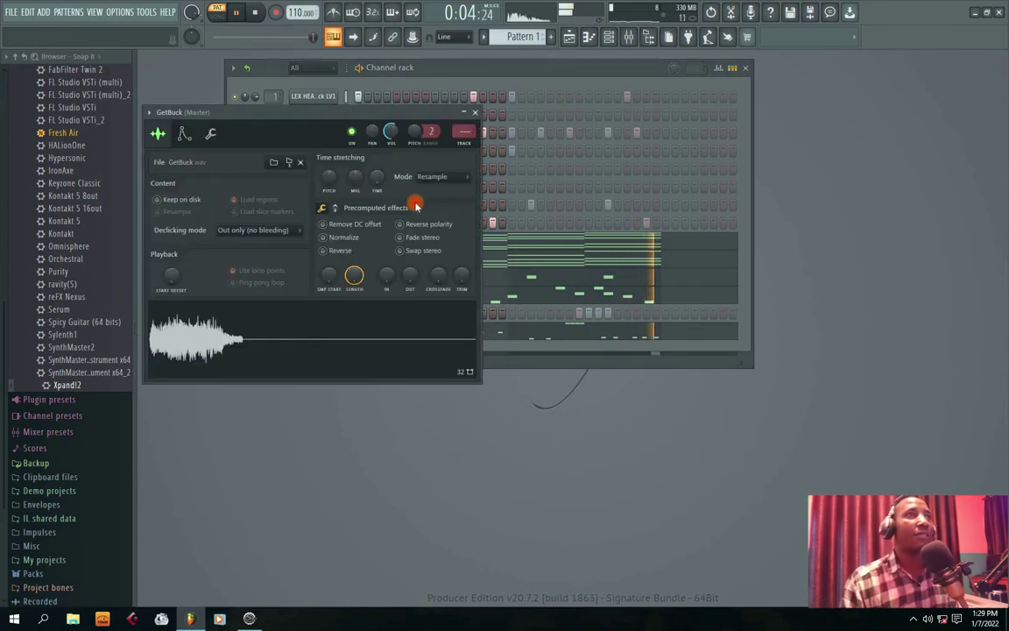
{"action": "left_click_drag", "start_coordinate": [461, 277], "coordinate": [460, 290]}
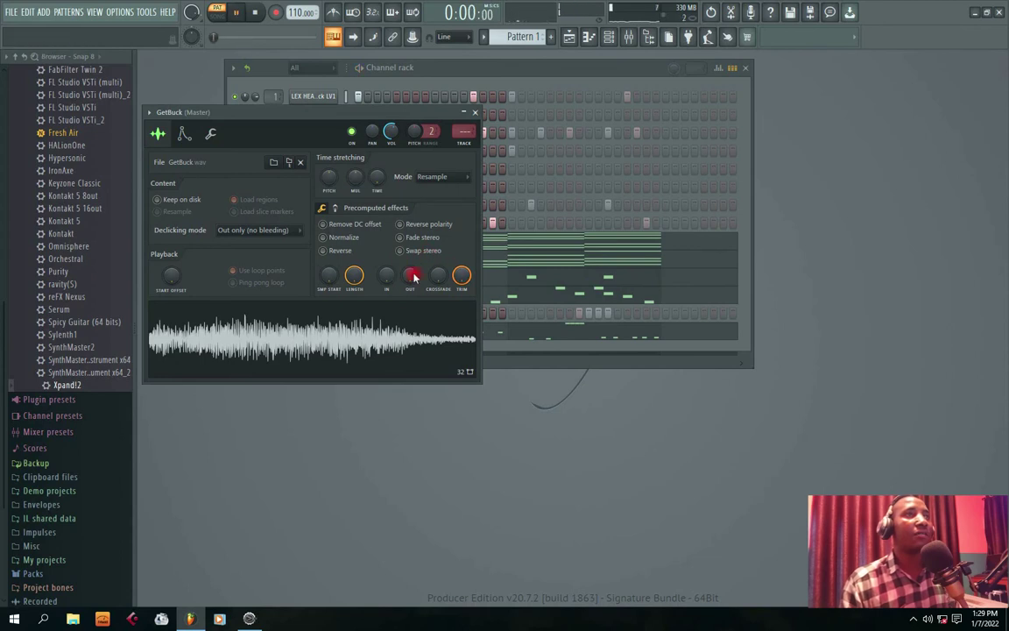
Set the GetBuck sample's quick fade-out to about 53% while the pattern plays
{"action": "left_click_drag", "start_coordinate": [317, 112], "coordinate": [381, 111]}
{"action": "key", "text": "space"}
{"action": "left_click_drag", "start_coordinate": [468, 277], "coordinate": [469, 268]}
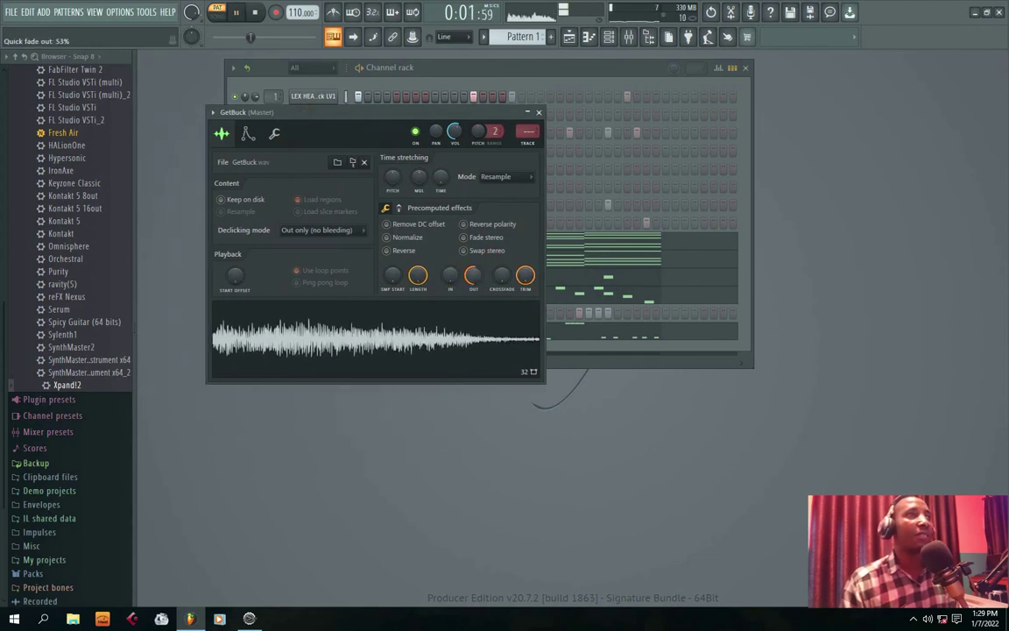
{"action": "left_click", "coordinate": [539, 112]}
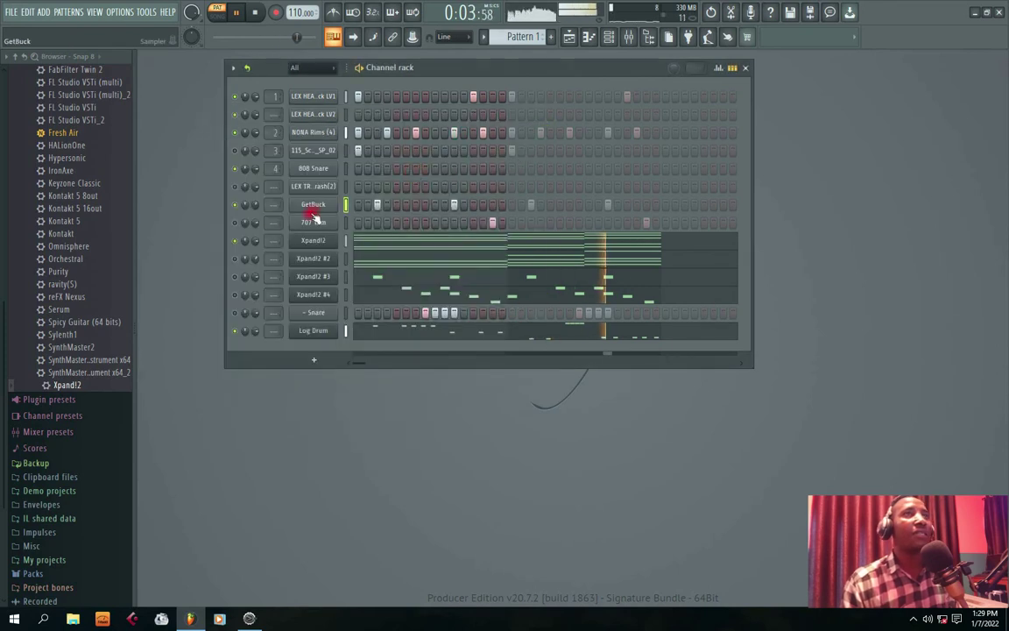
Unmute the 707 Tom channel, set its volume to about 92%, and check its sampler settings
{"action": "left_click", "coordinate": [235, 222]}
{"action": "left_click_drag", "start_coordinate": [256, 222], "coordinate": [256, 215]}
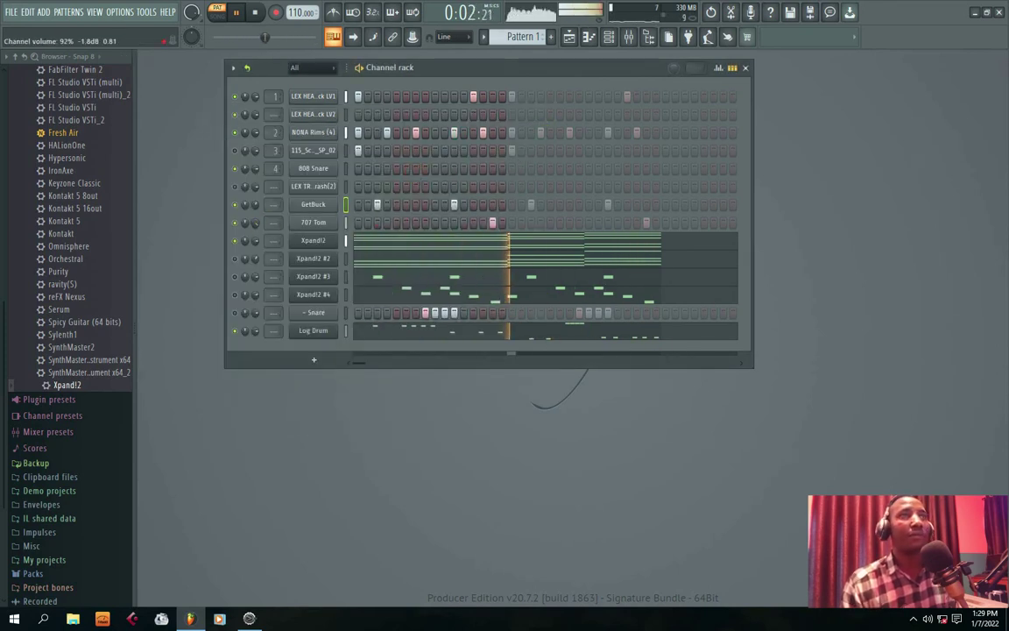
{"action": "left_click", "coordinate": [314, 223]}
{"action": "left_click_drag", "start_coordinate": [475, 294], "coordinate": [427, 282]}
{"action": "left_click", "coordinate": [487, 128]}
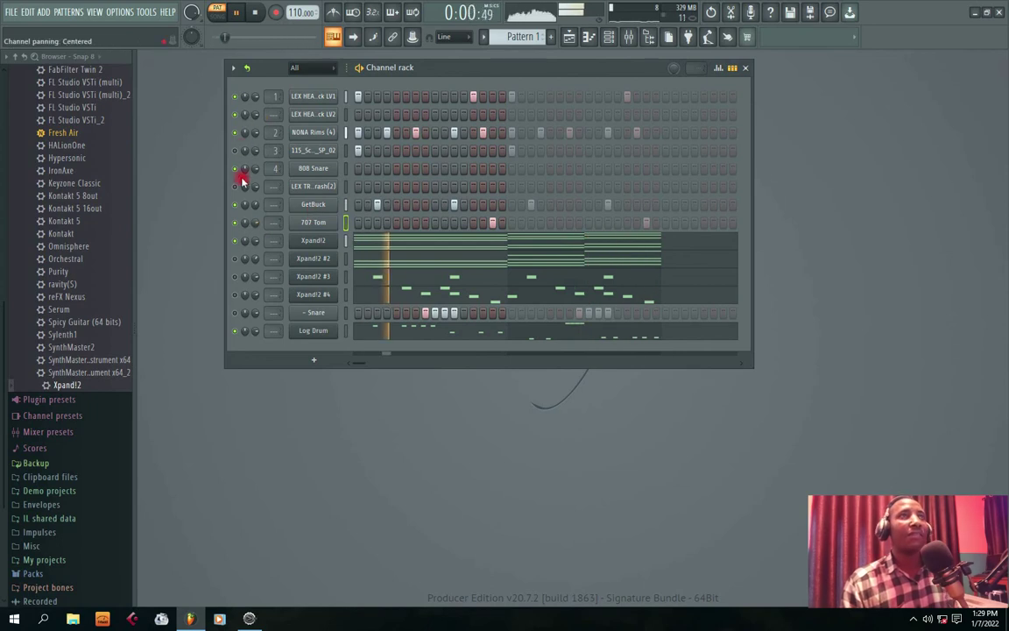
Unmute the 115_Sc and LEX TRAP Crash(2) channels and delete the 808 Snare channel
{"action": "right_click", "coordinate": [317, 169]}
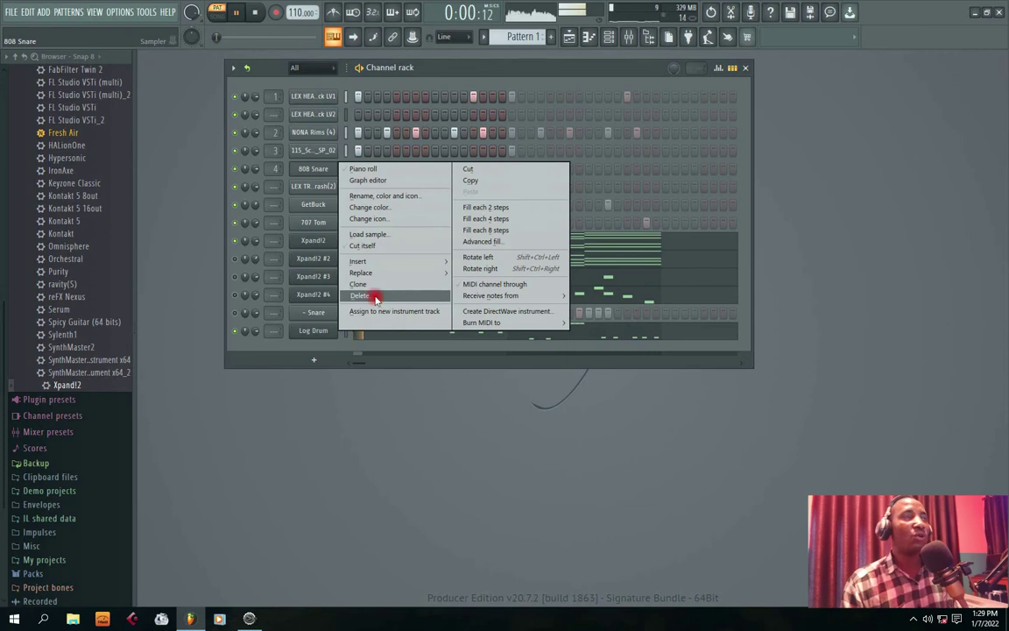
{"action": "left_click", "coordinate": [376, 298]}
{"action": "left_click", "coordinate": [562, 348]}
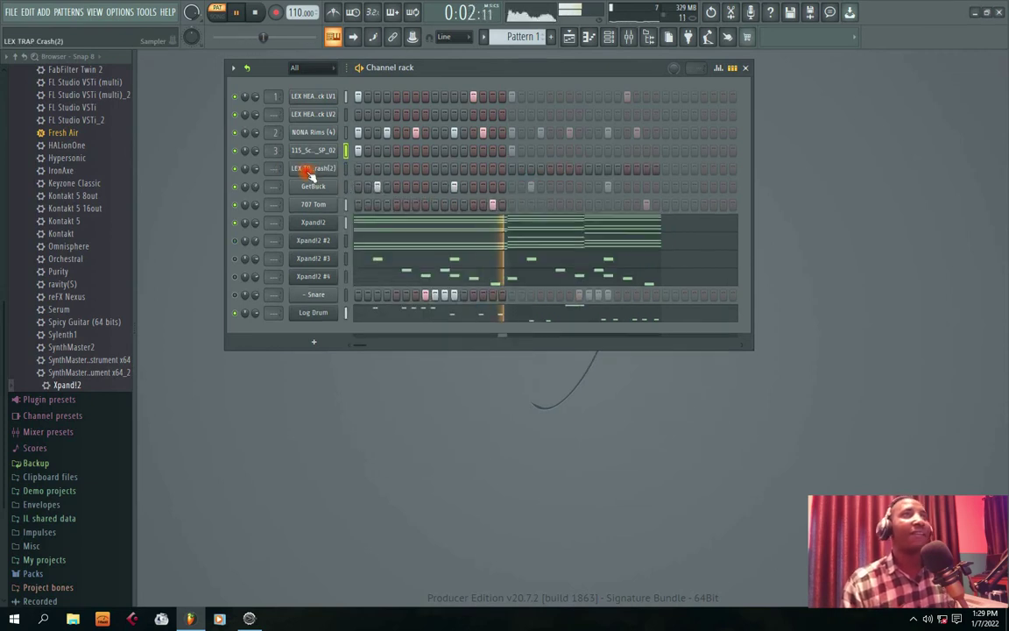
Move the LEX TRAP Crash(2) channel below Log Drum, to the end of the channel rack
{"action": "mouse_move", "coordinate": [396, 169]}
{"action": "left_mouse_down"}
{"action": "mouse_move", "coordinate": [474, 172]}
{"action": "mouse_move", "coordinate": [371, 167]}
{"action": "left_mouse_up"}
{"action": "key", "text": "space"}
{"action": "left_click", "coordinate": [345, 172]}
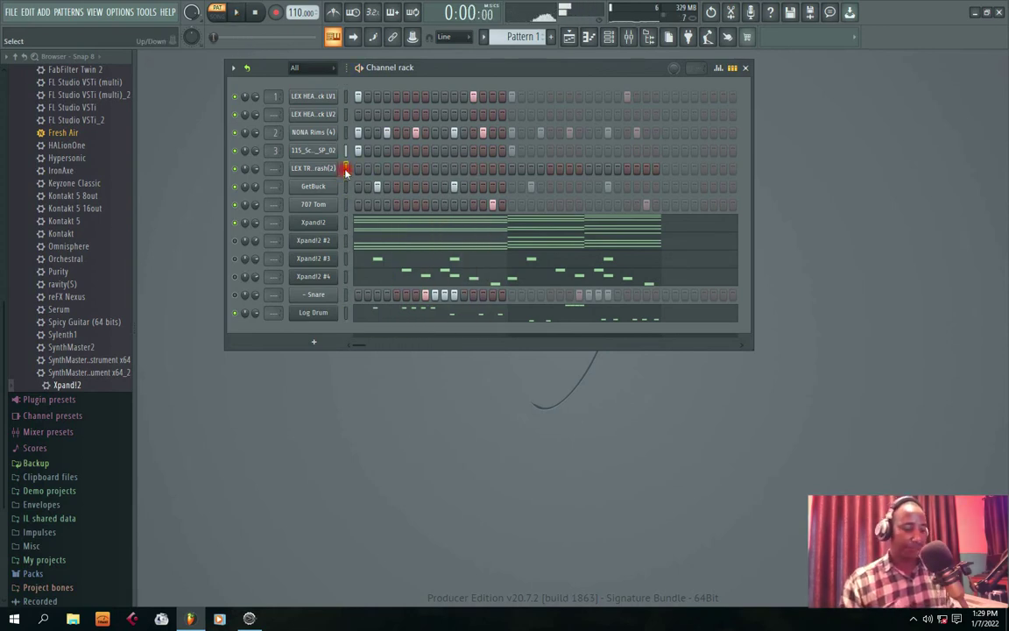
{"action": "key", "text": "alt+Down"}
{"action": "key", "text": "alt+Down"}
{"action": "key", "text": "alt+Down"}
{"action": "key", "text": "alt+Down"}
{"action": "key", "text": "alt+Down"}
{"action": "key", "text": "alt+Down"}
{"action": "key", "text": "alt+Down"}
{"action": "key", "text": "alt+Down"}
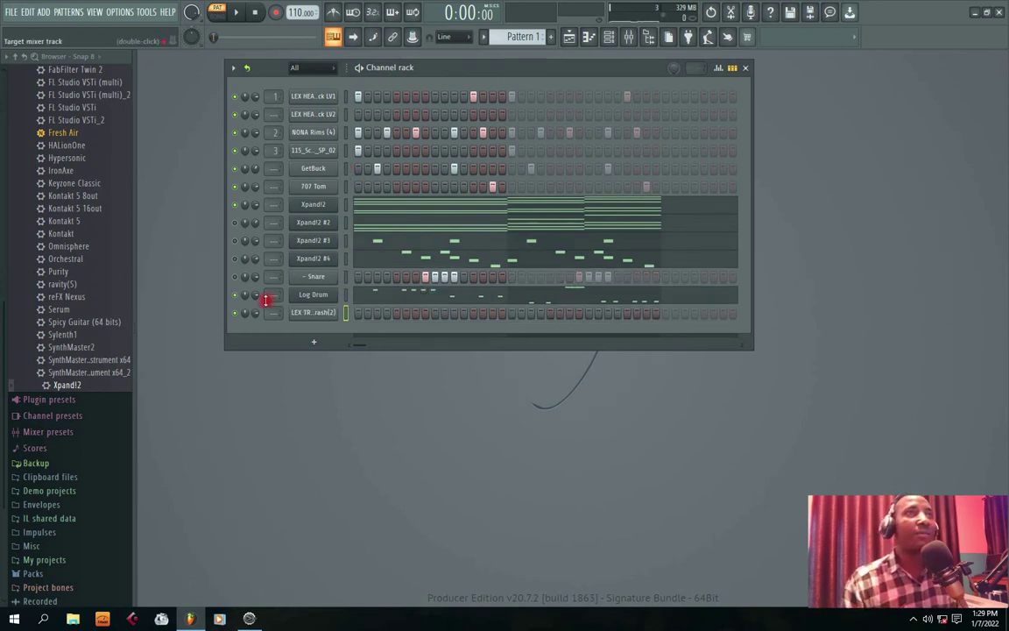
Place a LEX TRAP Crash(2) hit on the first step and trim the tail of its sample
{"action": "key", "text": "space"}
{"action": "left_click", "coordinate": [258, 314]}
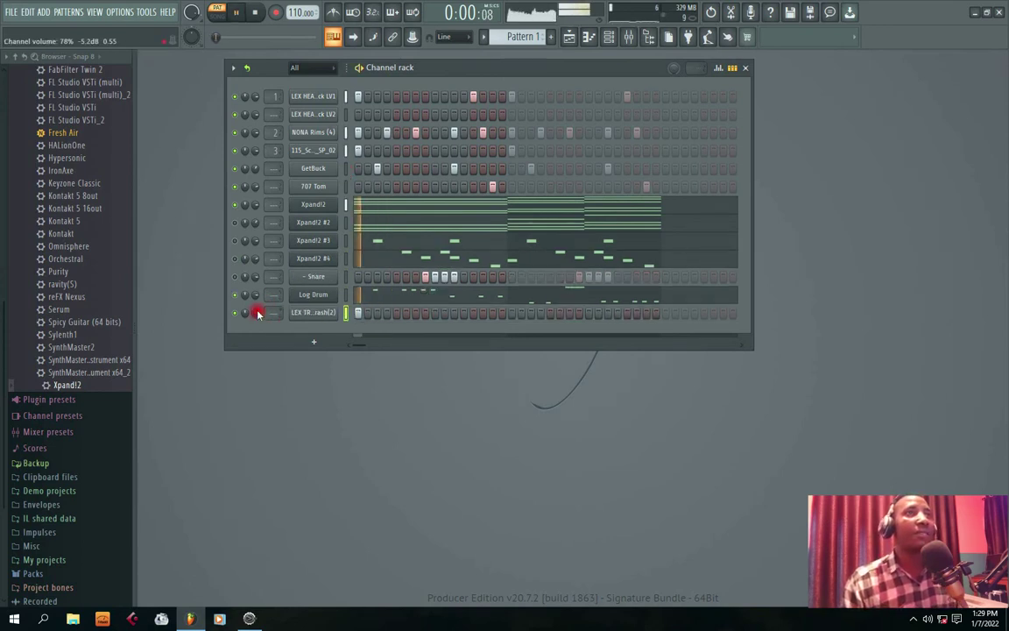
{"action": "left_click", "coordinate": [328, 310]}
{"action": "left_click_drag", "start_coordinate": [571, 385], "coordinate": [561, 232]}
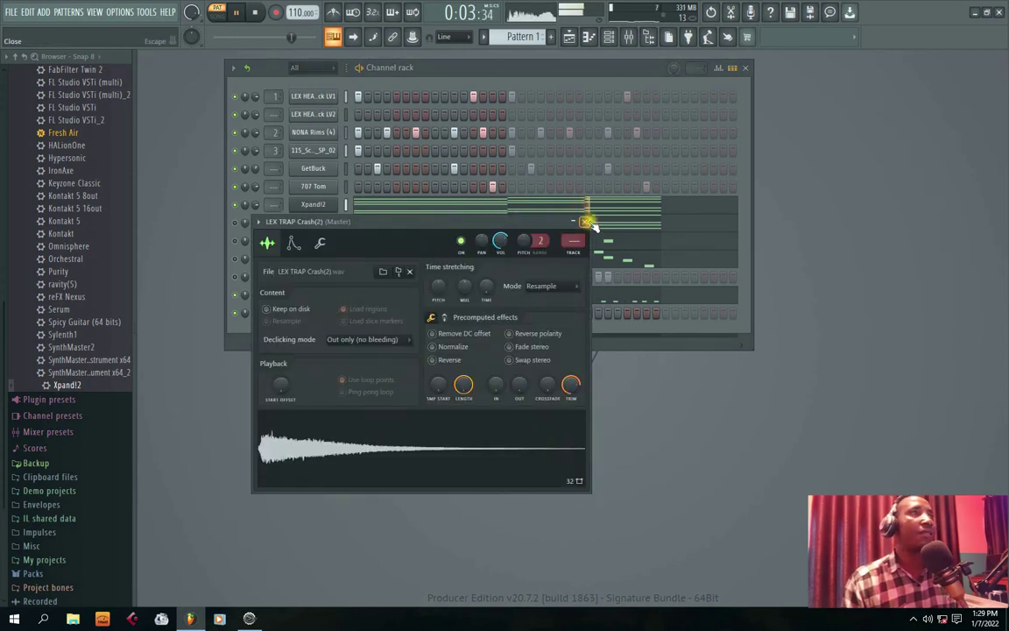
{"action": "left_click", "coordinate": [585, 222]}
{"action": "left_click", "coordinate": [251, 314]}
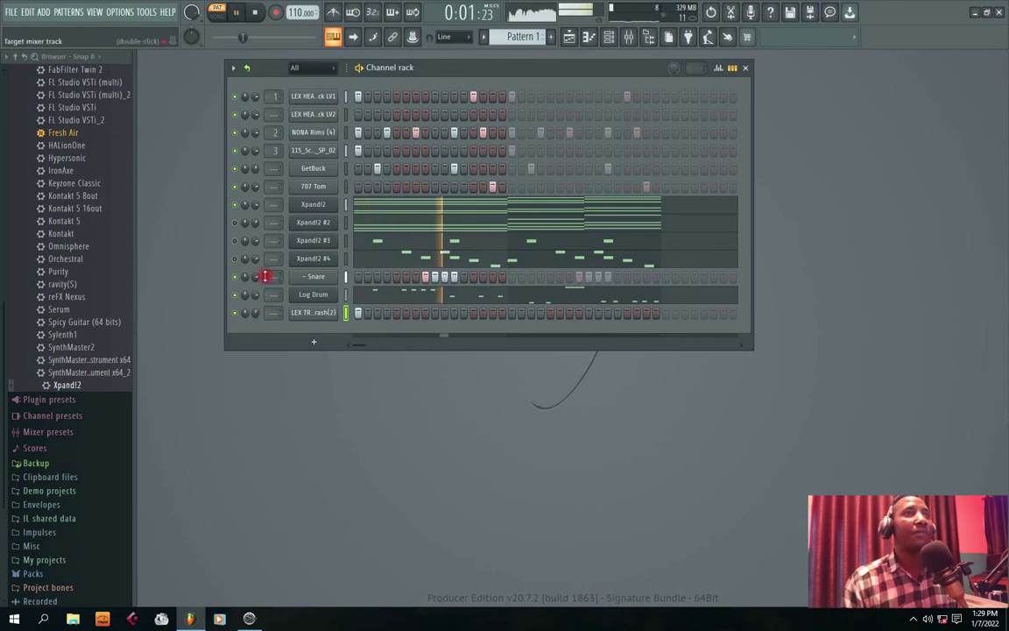
Move the Snare channel to the end of the channel rack and unmute Xpand!2 #2, #3 and #4 during playback
{"action": "key", "text": "space"}
{"action": "left_click", "coordinate": [347, 281]}
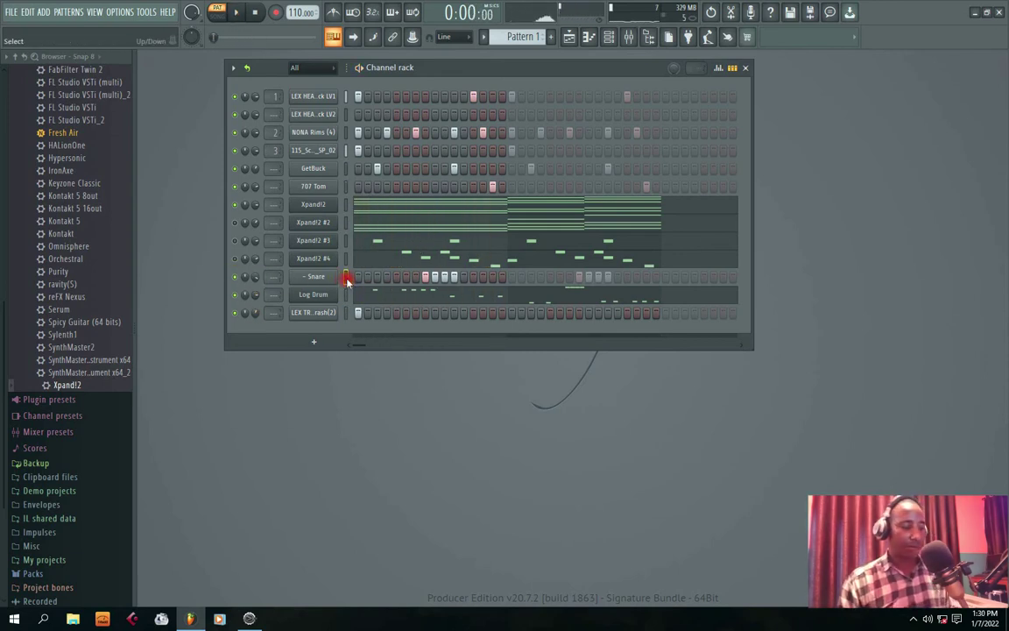
{"action": "key", "text": "alt+Down"}
{"action": "key", "text": "alt+Down"}
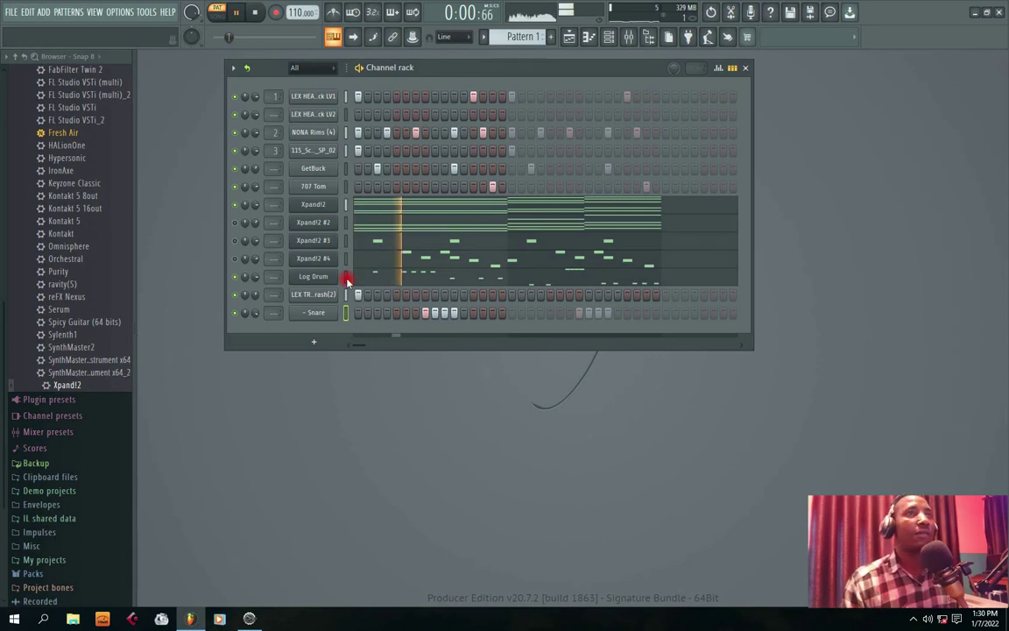
{"action": "key", "text": "space"}
{"action": "key", "text": "space"}
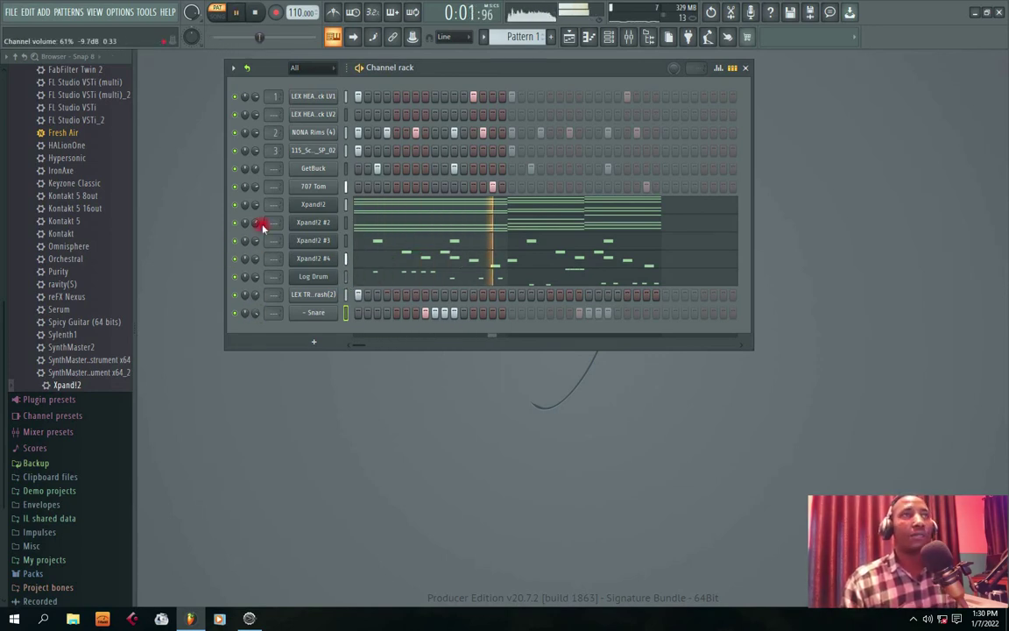
Lower the Xpand!2 #2 channel's volume to 30%
{"action": "right_click", "coordinate": [255, 241]}
{"action": "left_click", "coordinate": [262, 248]}
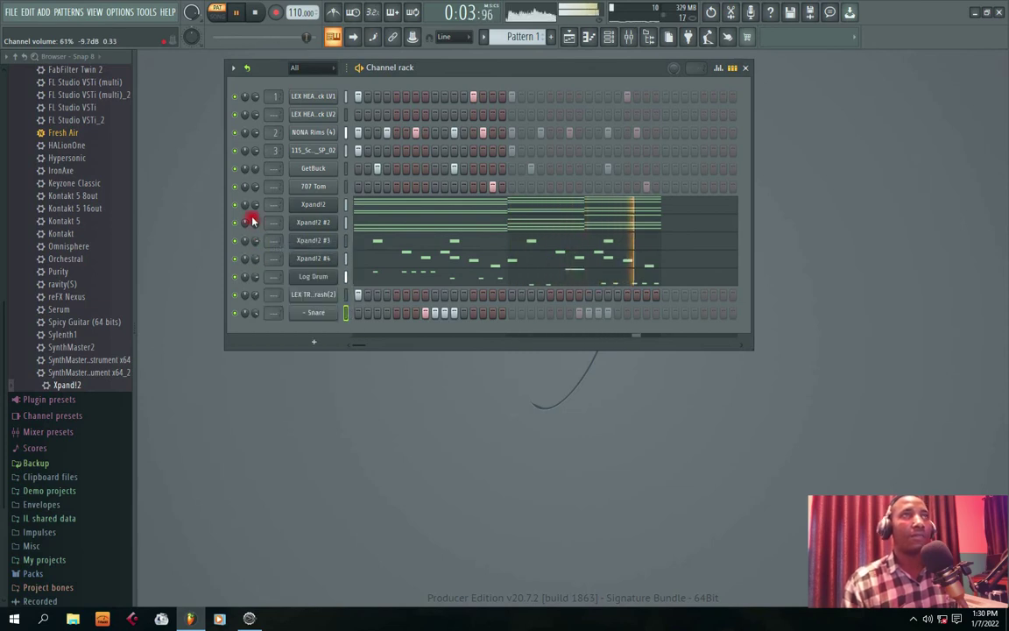
{"action": "left_click_drag", "start_coordinate": [255, 223], "coordinate": [255, 241]}
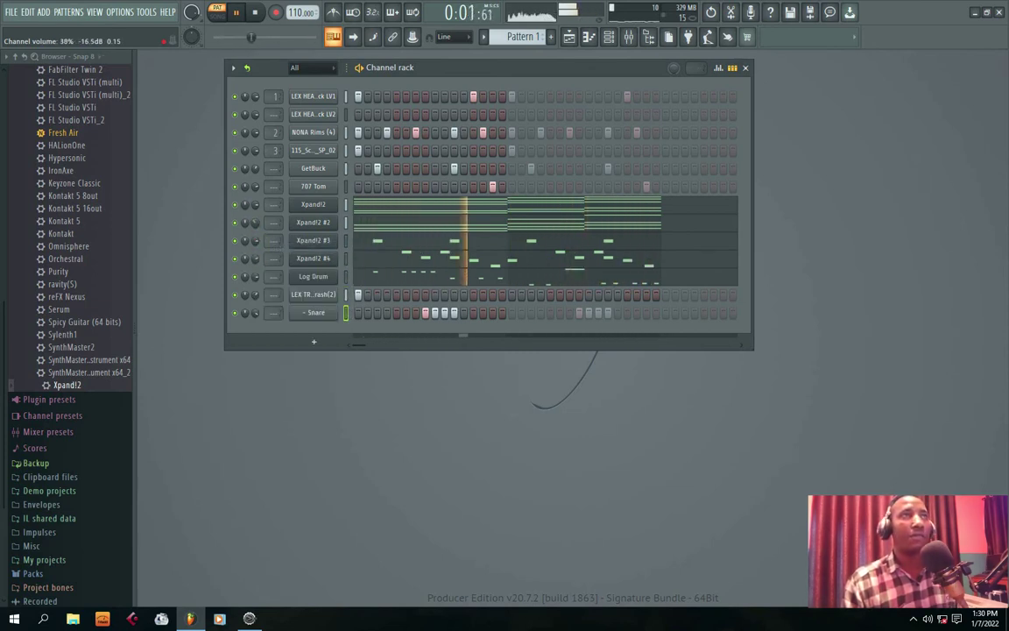
Browse the preset categories of Xpand!2 #2, including Action Pads, without loading another preset
{"action": "left_click", "coordinate": [317, 224]}
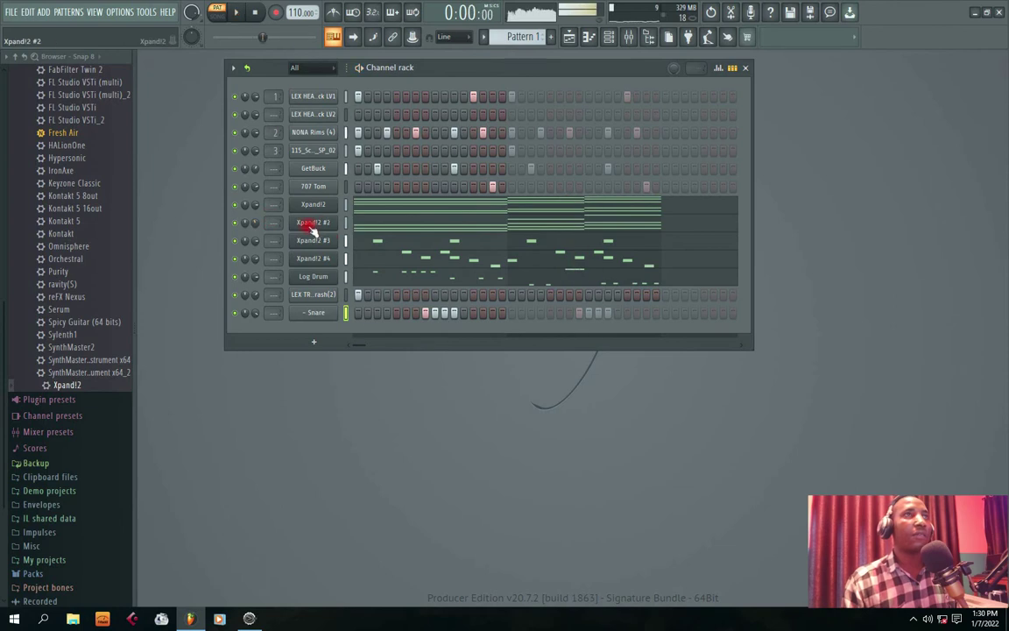
{"action": "key", "text": "space"}
{"action": "left_click", "coordinate": [445, 510]}
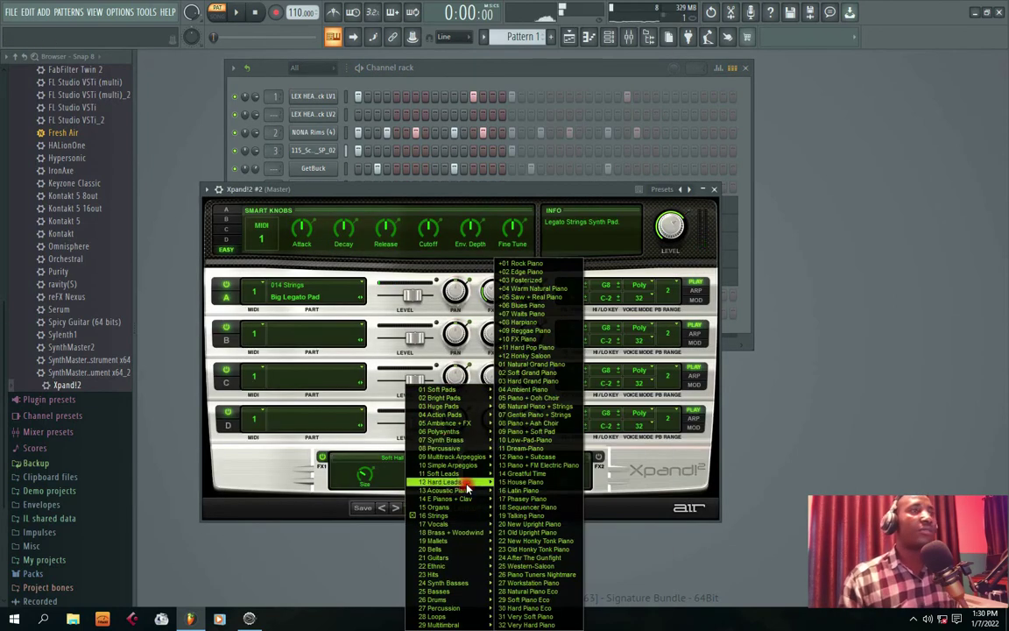
{"action": "mouse_move", "coordinate": [452, 415]}
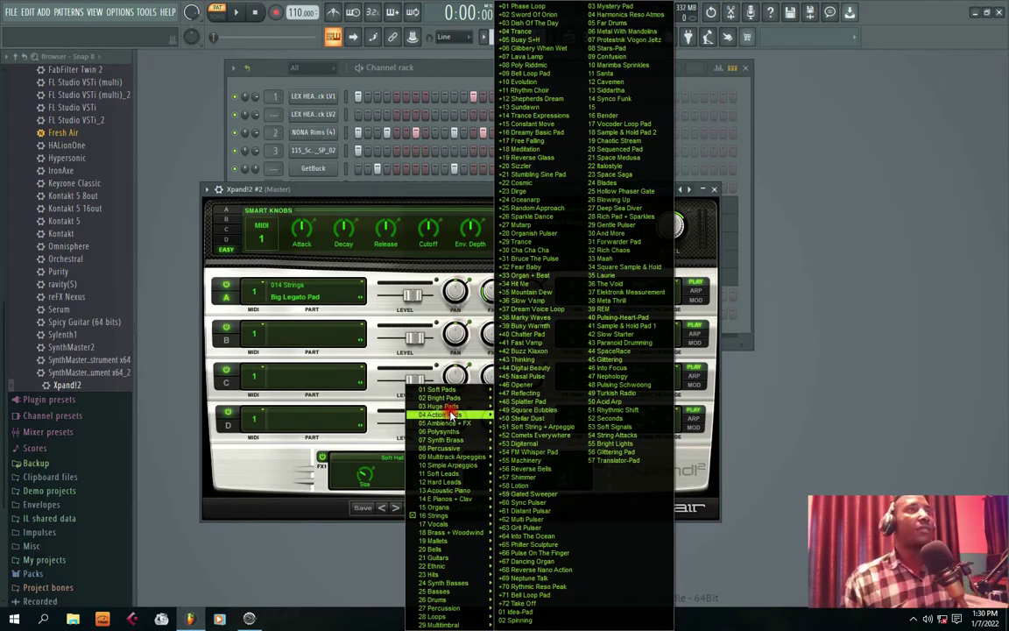
{"action": "left_click", "coordinate": [478, 145]}
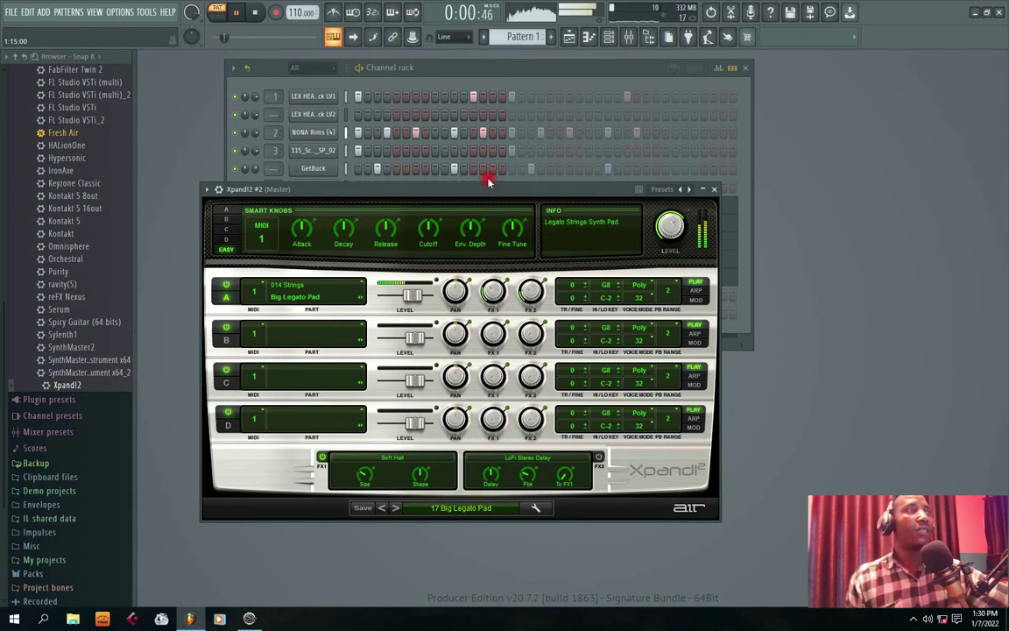
{"action": "left_click", "coordinate": [715, 190]}
Lower the Snare channel's volume during playback
{"action": "right_click", "coordinate": [255, 314]}
{"action": "left_click", "coordinate": [265, 319]}
{"action": "left_click_drag", "start_coordinate": [254, 316], "coordinate": [254, 333]}
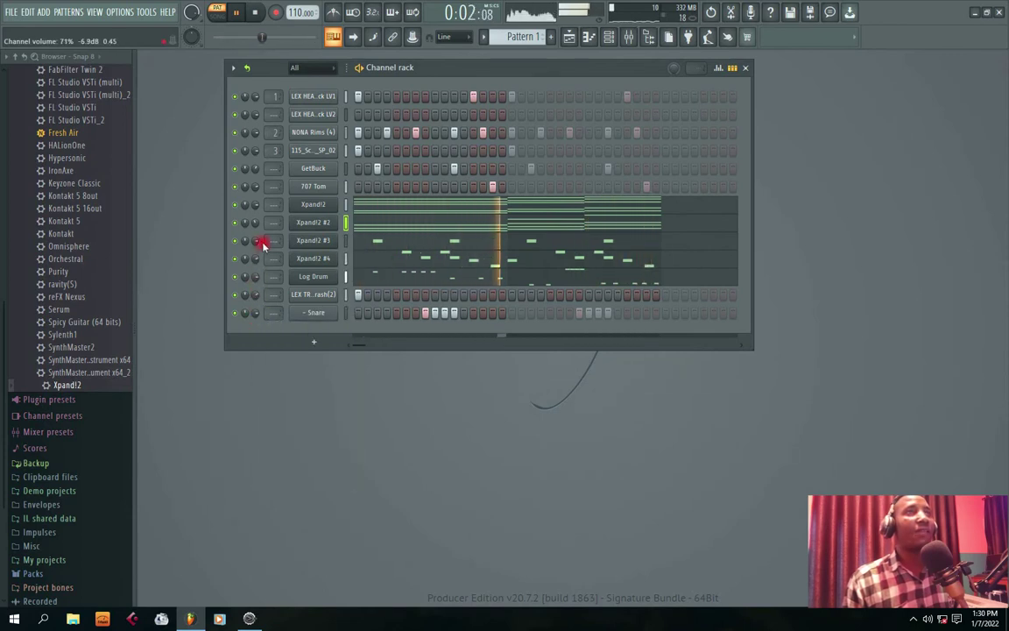
Mute the Xpand!2 #2 channel and check its chord notes in the piano roll
{"action": "left_click", "coordinate": [236, 224]}
{"action": "left_click", "coordinate": [368, 222]}
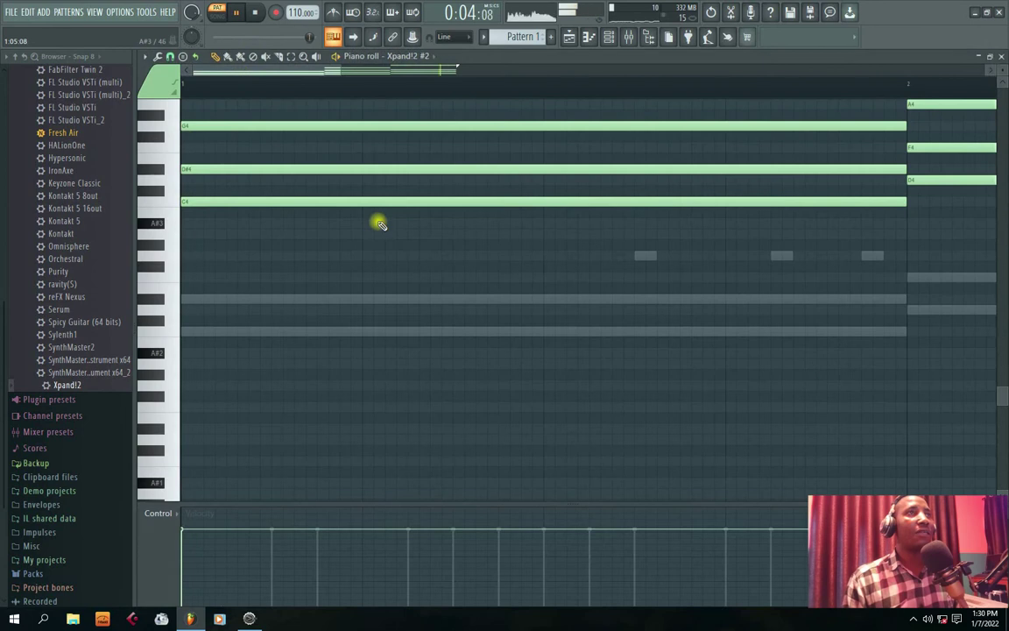
{"action": "left_click", "coordinate": [1003, 57]}
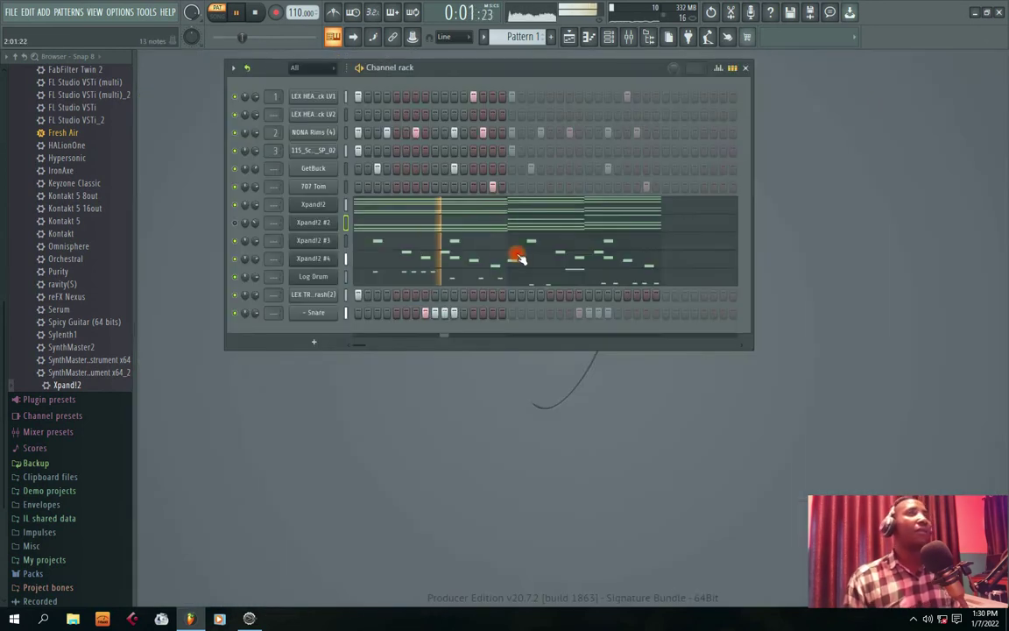
{"action": "left_click", "coordinate": [401, 224]}
{"action": "scroll", "coordinate": [488, 192], "scroll_direction": "up", "scroll_amount": 3}
{"action": "scroll", "coordinate": [488, 192], "scroll_direction": "up", "scroll_amount": 3}
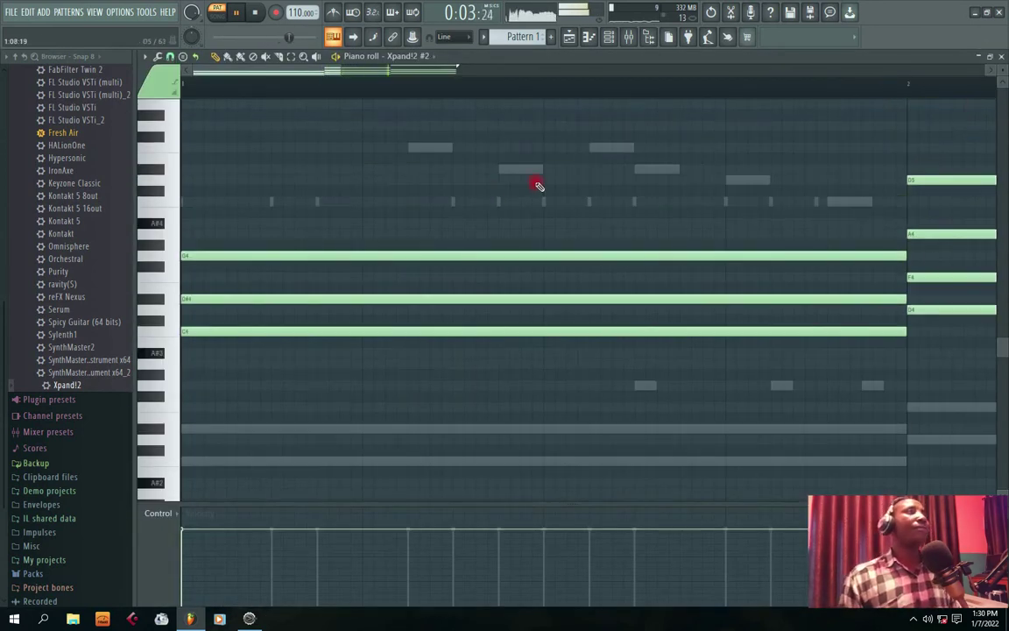
{"action": "left_click", "coordinate": [1003, 56]}
Mute the channels below Xpand!2, down to Snare, and set the Xpand!2 channel's volume to 78%
{"action": "left_click", "coordinate": [235, 223]}
{"action": "key", "text": "space"}
{"action": "right_click", "coordinate": [260, 207]}
{"action": "left_click", "coordinate": [277, 210]}
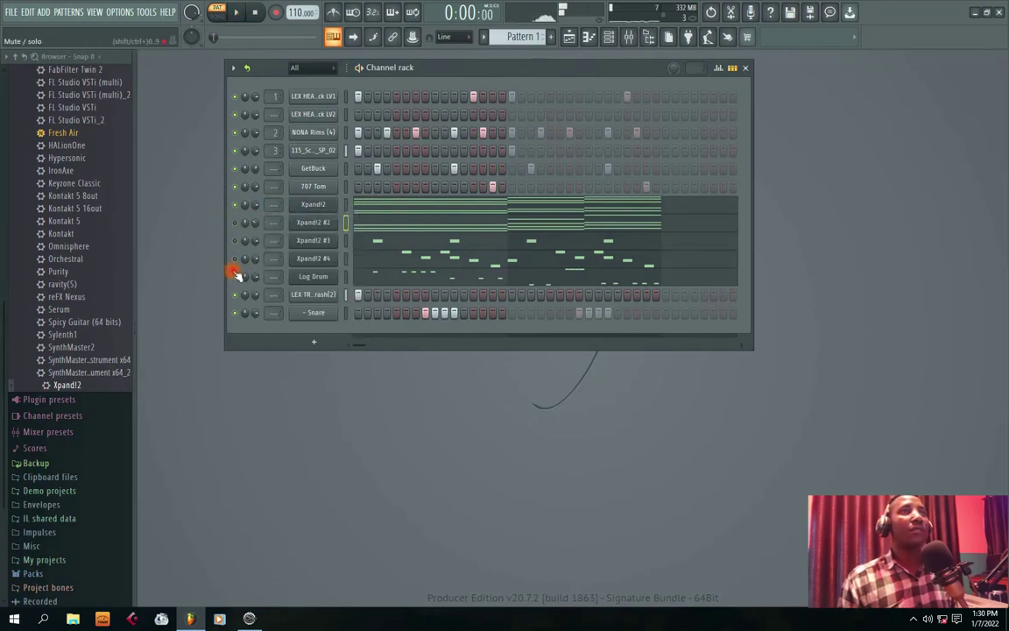
{"action": "key", "text": "space"}
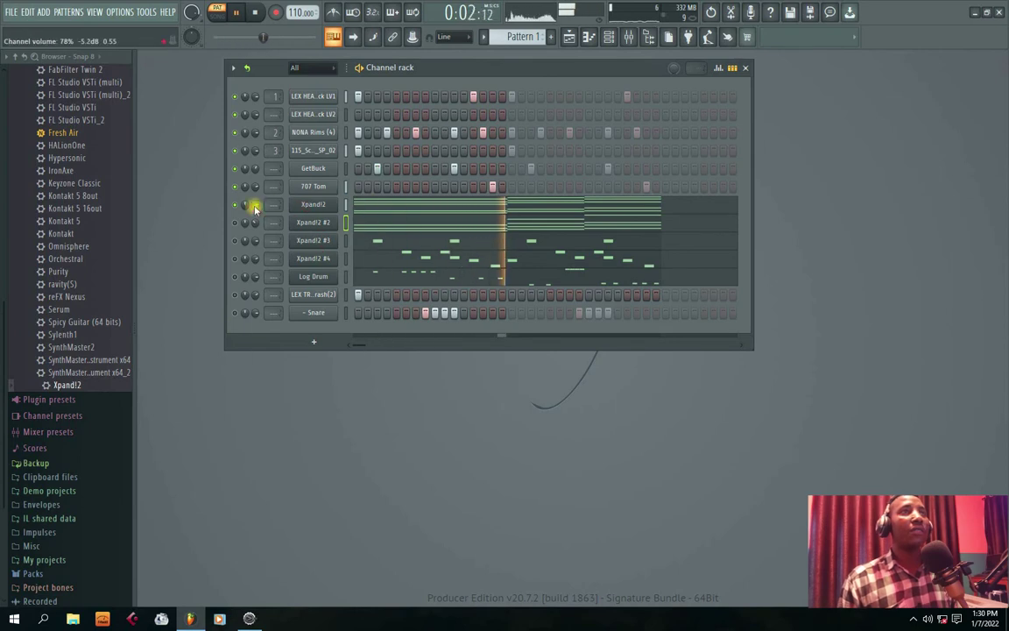
Try the +09 Reggae Piano preset on Xpand!2 and go back to +08 Harpiano
{"action": "left_click", "coordinate": [298, 207]}
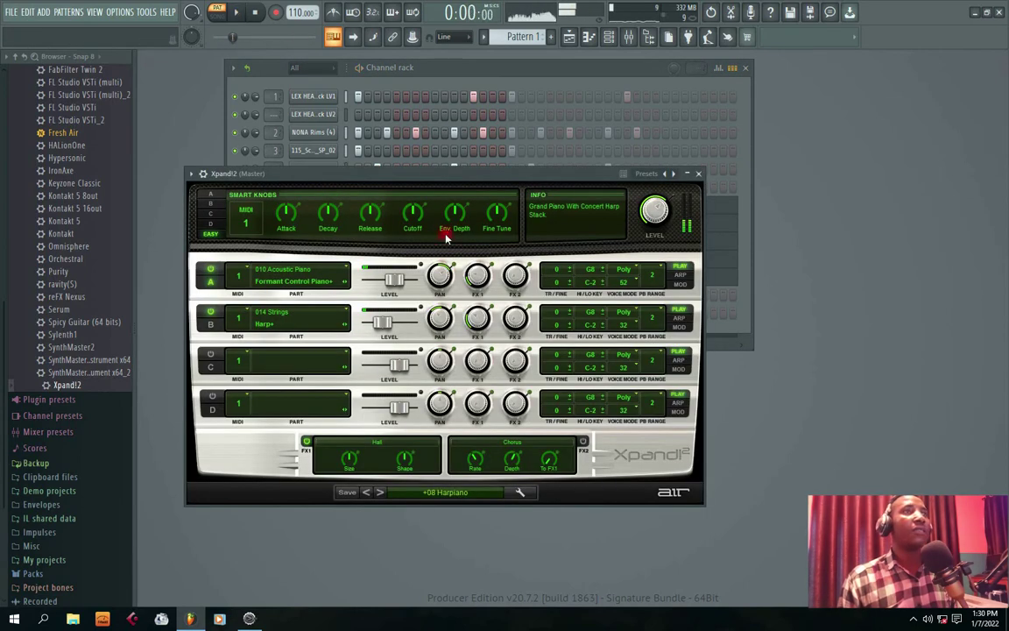
{"action": "left_click_drag", "start_coordinate": [430, 180], "coordinate": [430, 172]}
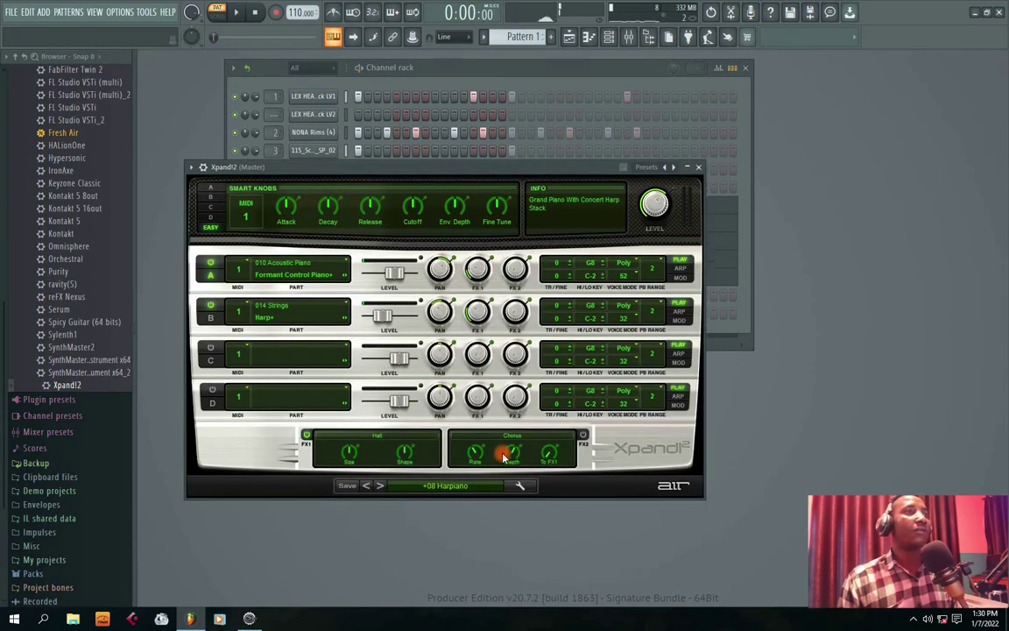
{"action": "left_click", "coordinate": [382, 487]}
{"action": "key", "text": "space"}
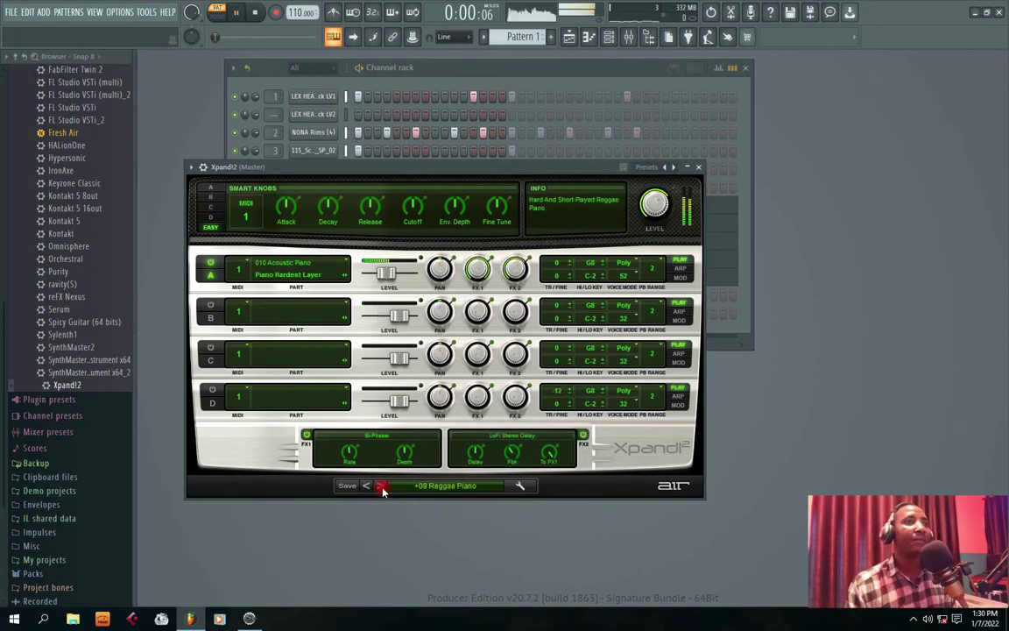
{"action": "left_click", "coordinate": [368, 488]}
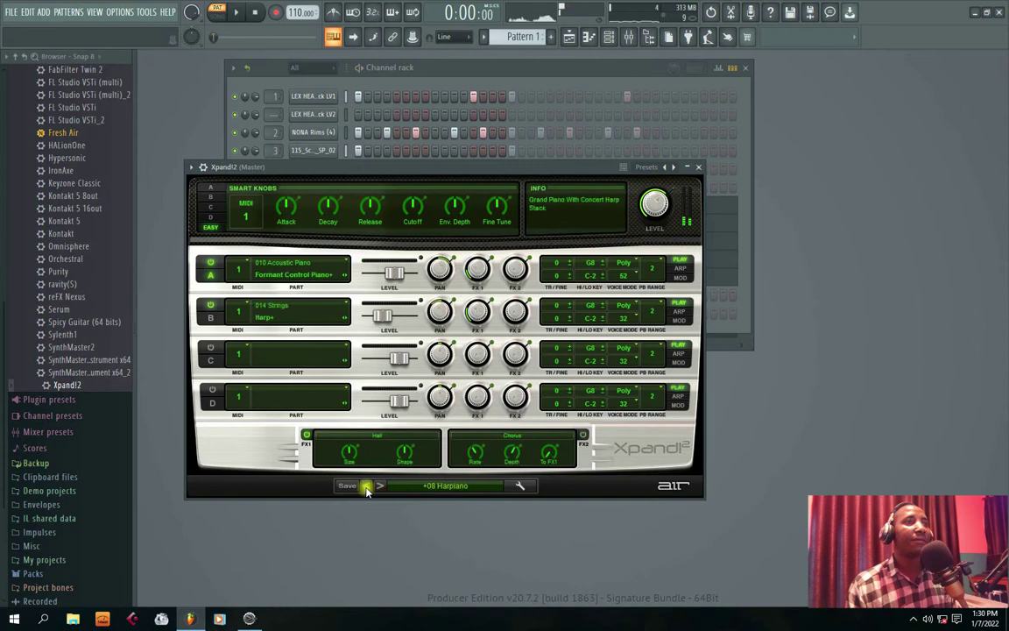
Load the +09 Reggae Piano preset on Xpand!2 and audition the following presets up to +12 Honky Saloon
{"action": "left_click", "coordinate": [419, 487]}
{"action": "mouse_move", "coordinate": [427, 492]}
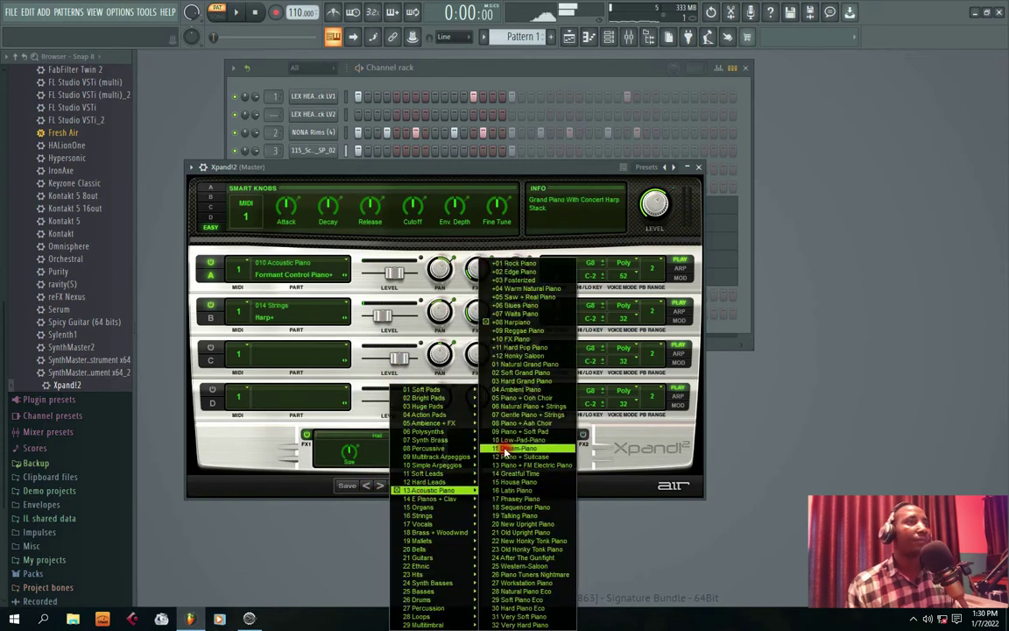
{"action": "left_click", "coordinate": [508, 331]}
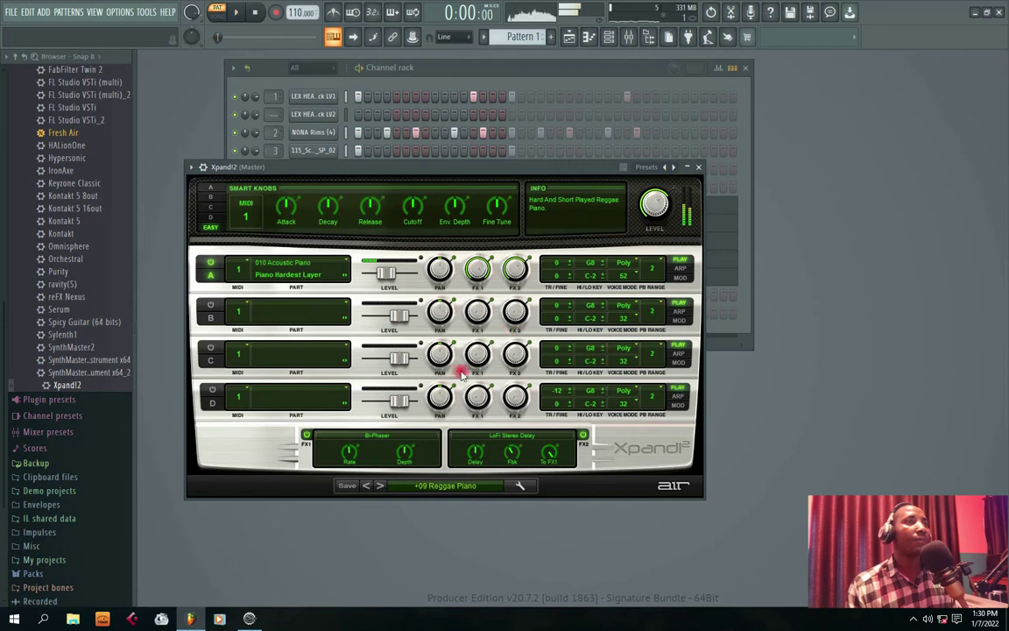
{"action": "left_click", "coordinate": [381, 486]}
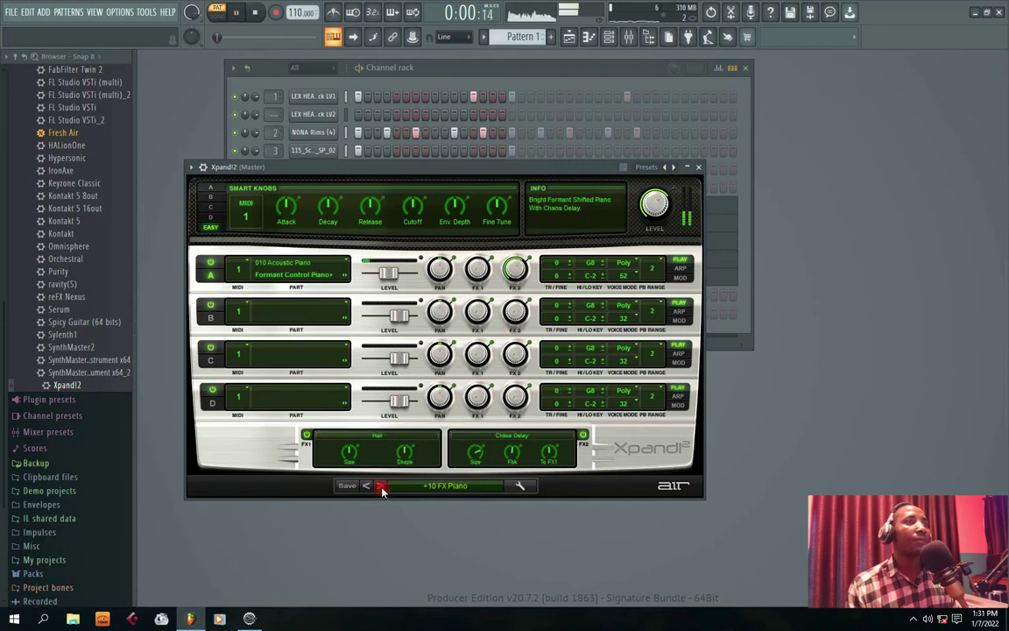
{"action": "left_click", "coordinate": [381, 486]}
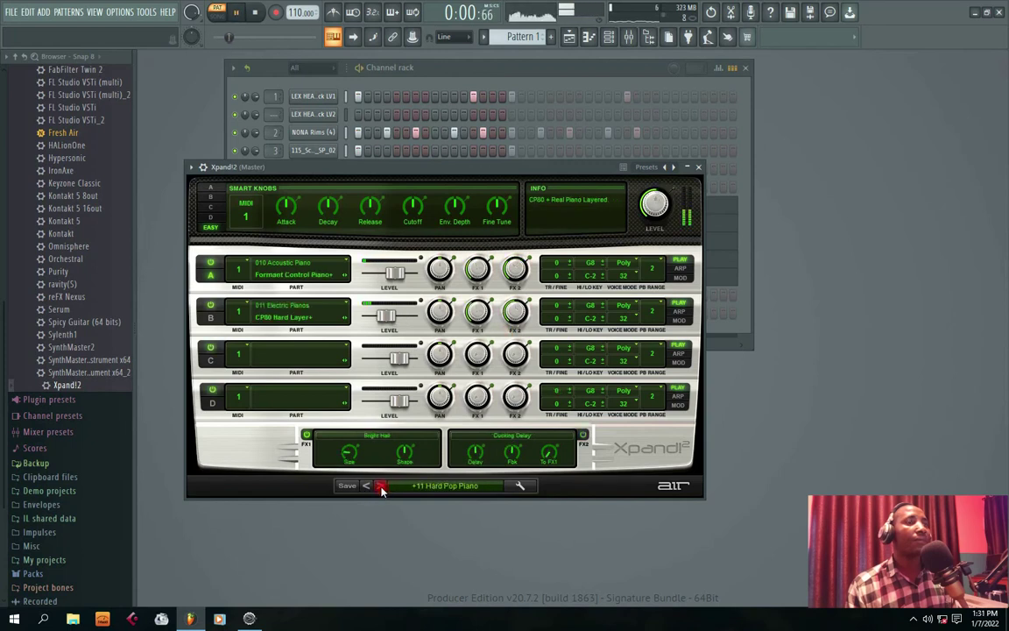
{"action": "left_click", "coordinate": [381, 486]}
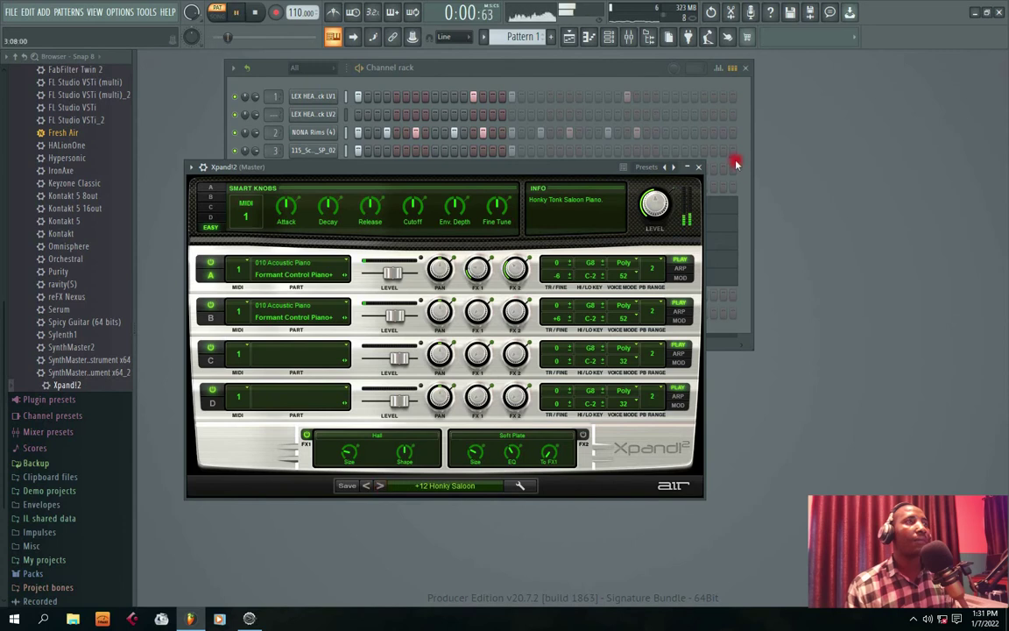
Solo the Xpand!2 channel and raise its volume to 86%
{"action": "left_click", "coordinate": [698, 167]}
{"action": "right_click", "coordinate": [244, 205]}
{"action": "left_click", "coordinate": [305, 210]}
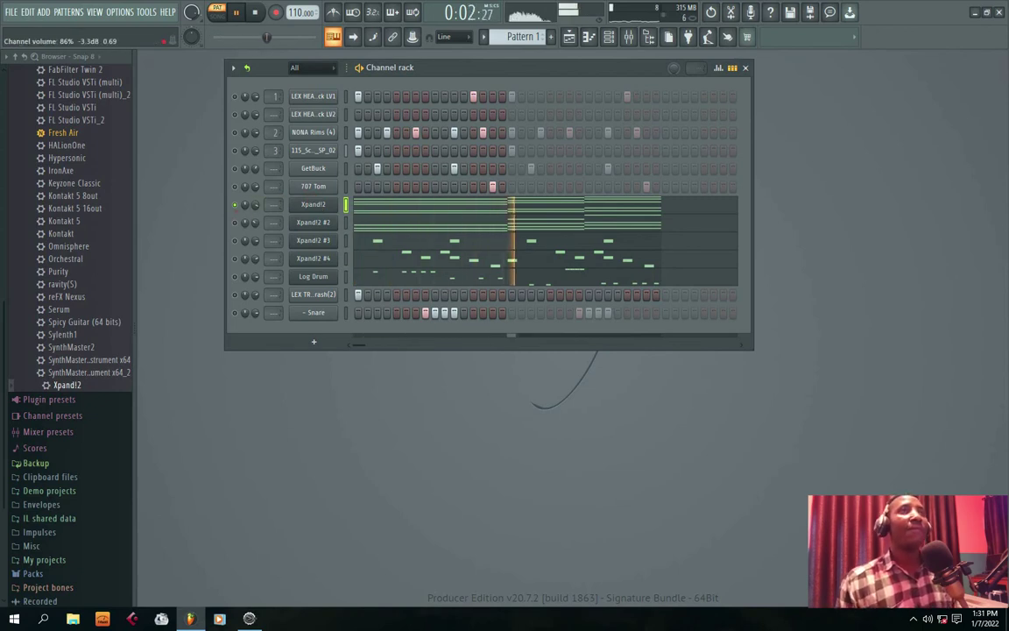
Switch the Xpand!2 channel to the 02 Soft Grand Piano preset and stop playback
{"action": "left_click", "coordinate": [313, 204]}
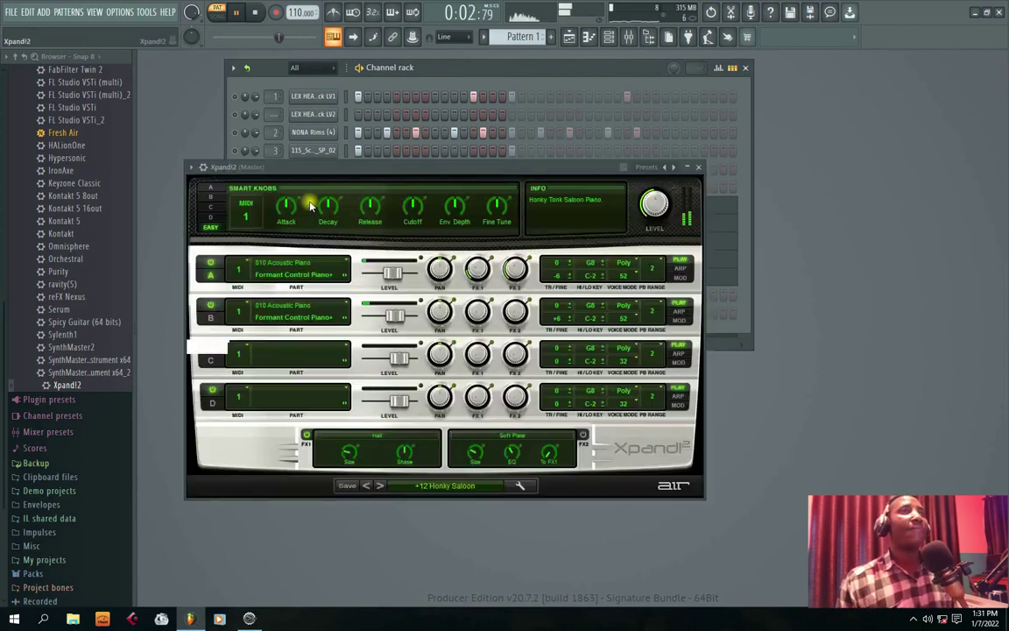
{"action": "key", "text": "space"}
{"action": "left_click", "coordinate": [381, 486]}
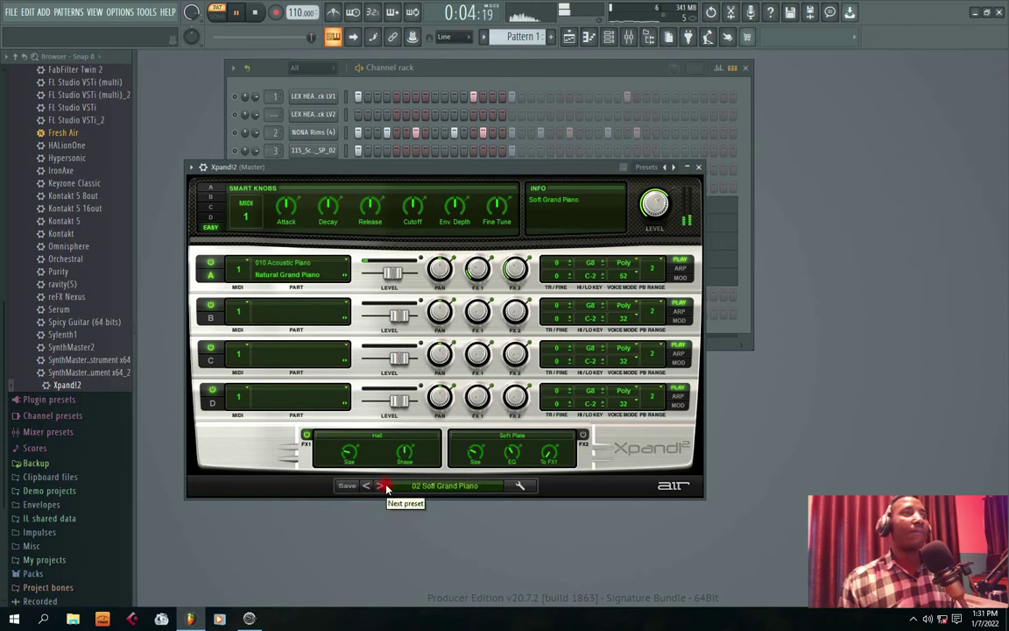
{"action": "left_click", "coordinate": [698, 166]}
{"action": "key", "text": "space"}
Mute the two lowest notes of each of the three chords in the Xpand!2 piano roll
{"action": "left_click", "coordinate": [382, 198]}
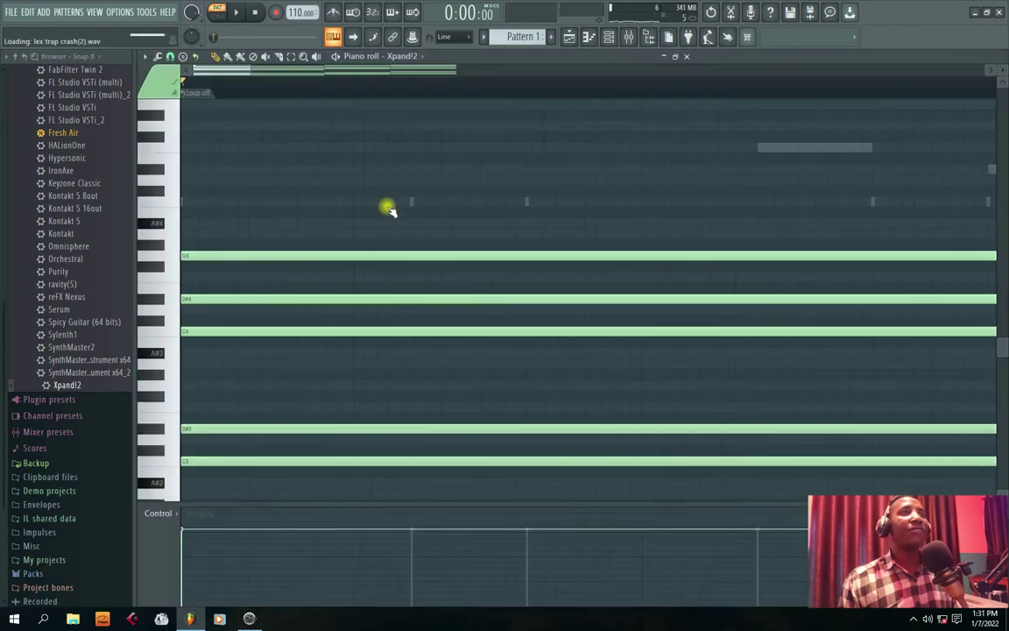
{"action": "scroll", "coordinate": [300, 207], "scroll_direction": "down", "scroll_amount": 4}
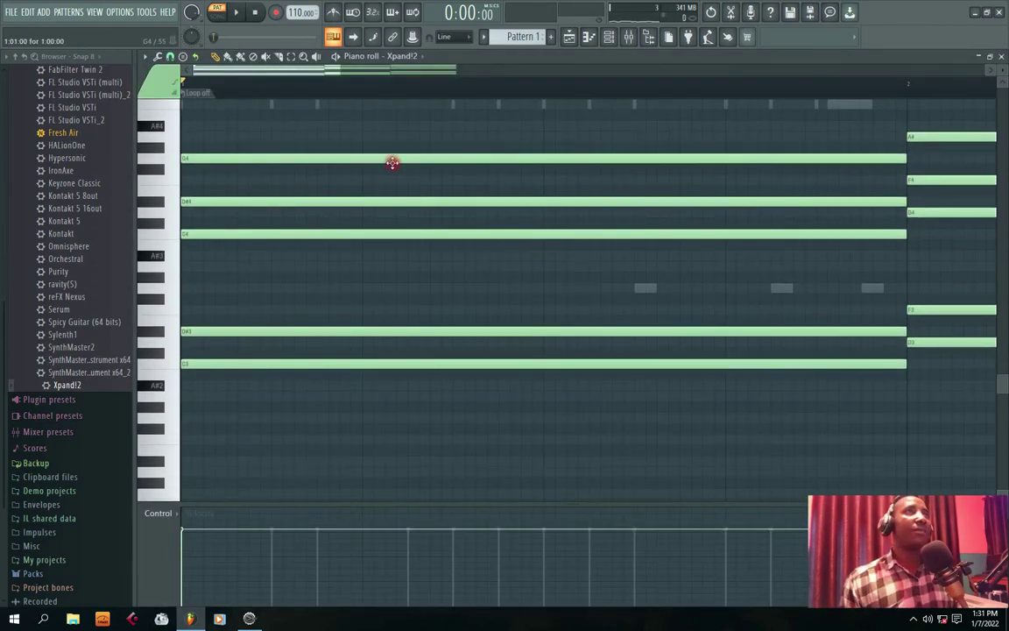
{"action": "left_click_drag", "start_coordinate": [340, 71], "coordinate": [607, 72]}
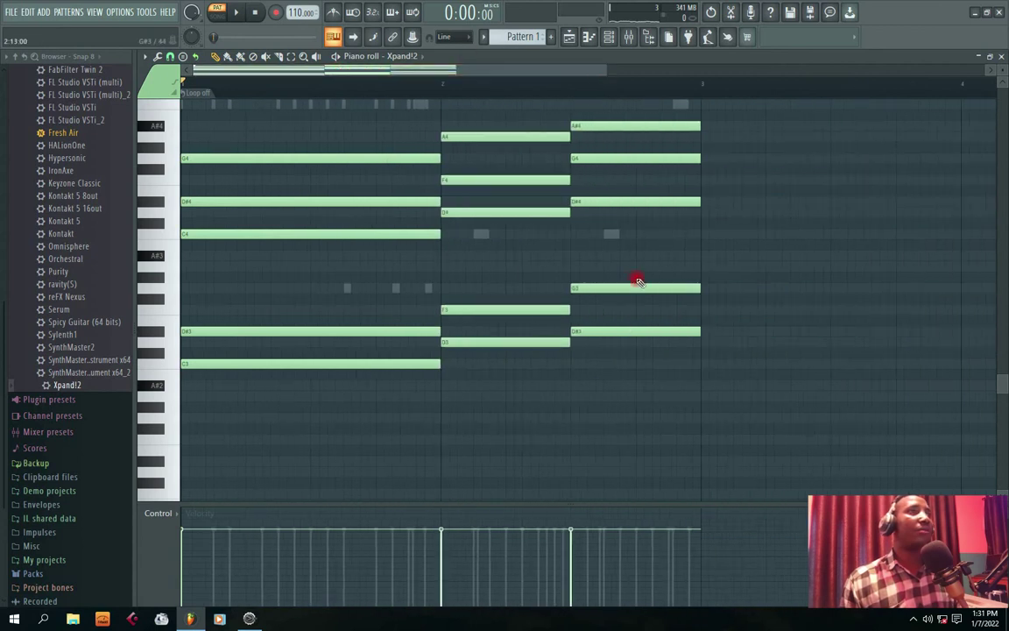
{"action": "left_click", "coordinate": [219, 363]}
{"action": "left_click", "coordinate": [598, 331]}
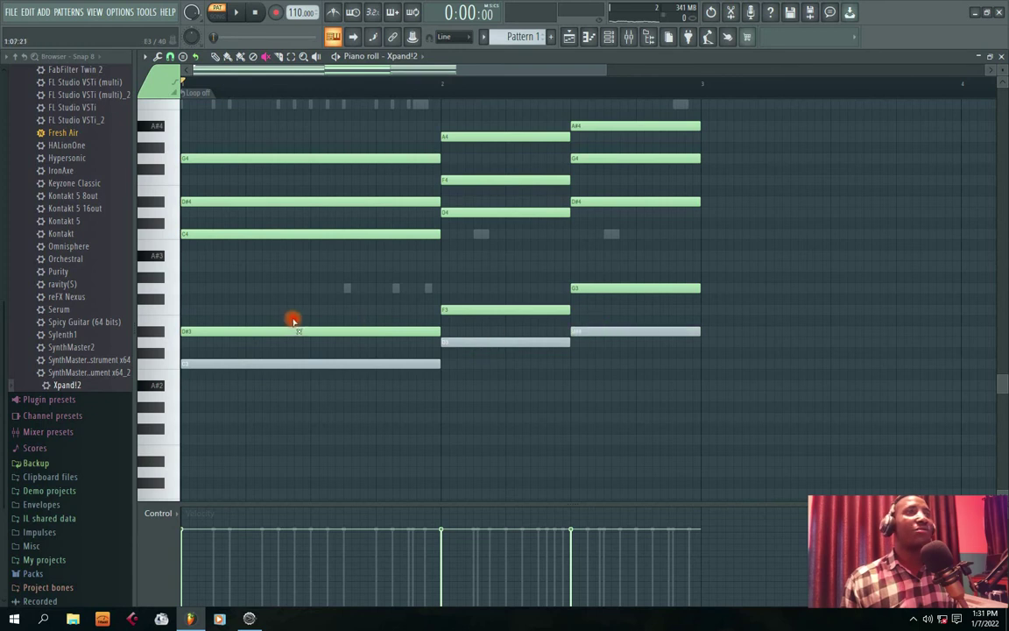
{"action": "left_click", "coordinate": [252, 331]}
{"action": "key", "text": "space"}
{"action": "left_click", "coordinate": [487, 309]}
{"action": "left_click", "coordinate": [616, 288]}
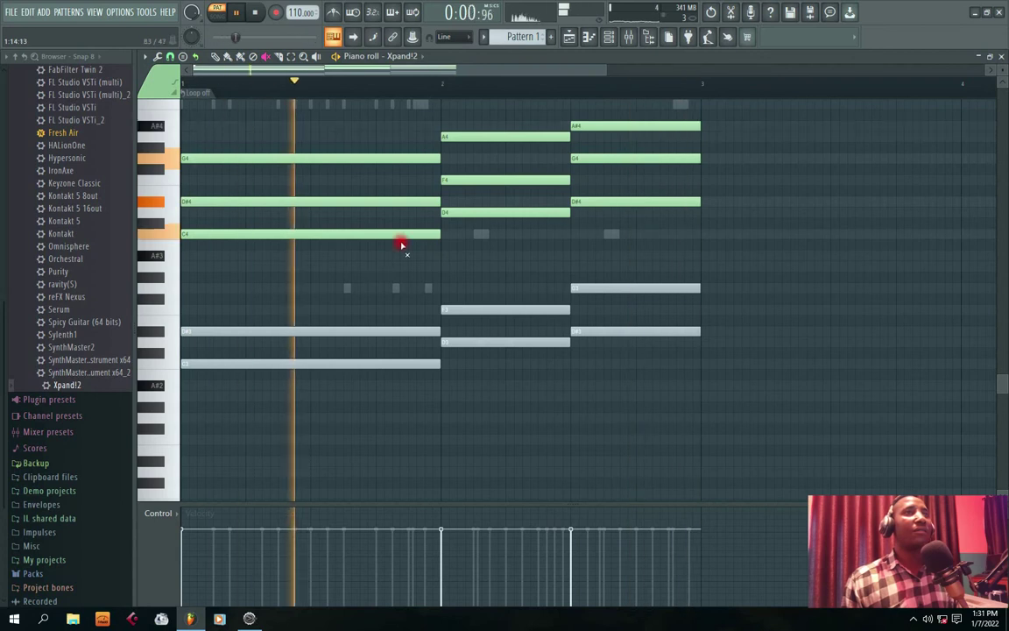
{"action": "key", "text": "space"}
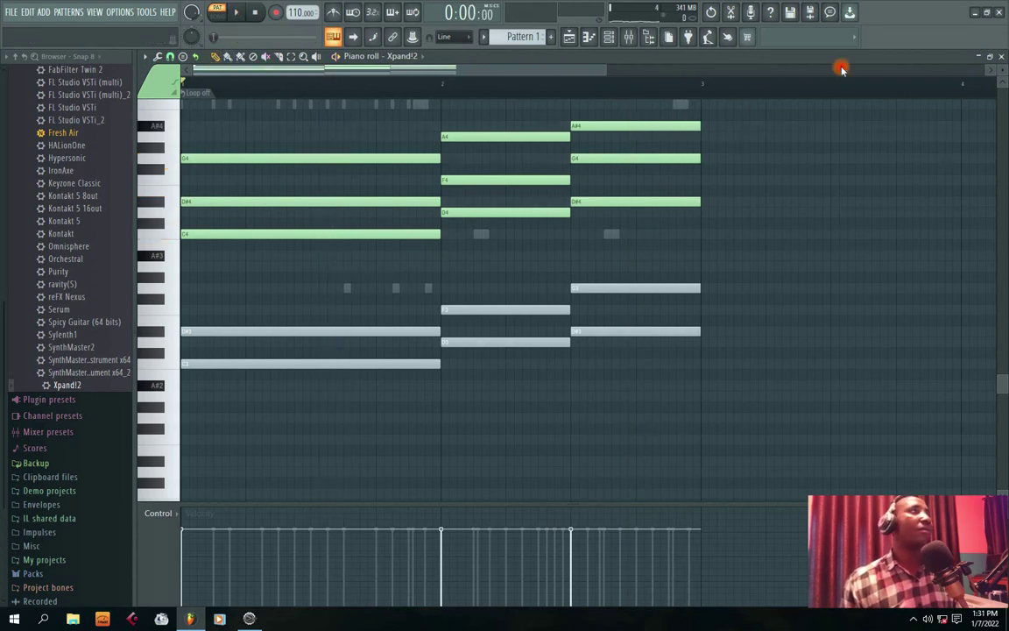
Return to the channel rack and readjust the Xpand!2 channel's volume during playback
{"action": "left_click", "coordinate": [1000, 58]}
{"action": "key", "text": "space"}
{"action": "right_click", "coordinate": [255, 204]}
{"action": "left_click", "coordinate": [271, 212]}
Unmute the Xpand!2 #2 and Xpand!2 #4 channels to hear them with Xpand!2
{"action": "left_click", "coordinate": [235, 224]}
{"action": "left_click", "coordinate": [234, 243]}
{"action": "left_click", "coordinate": [235, 259]}
{"action": "left_click", "coordinate": [235, 241]}
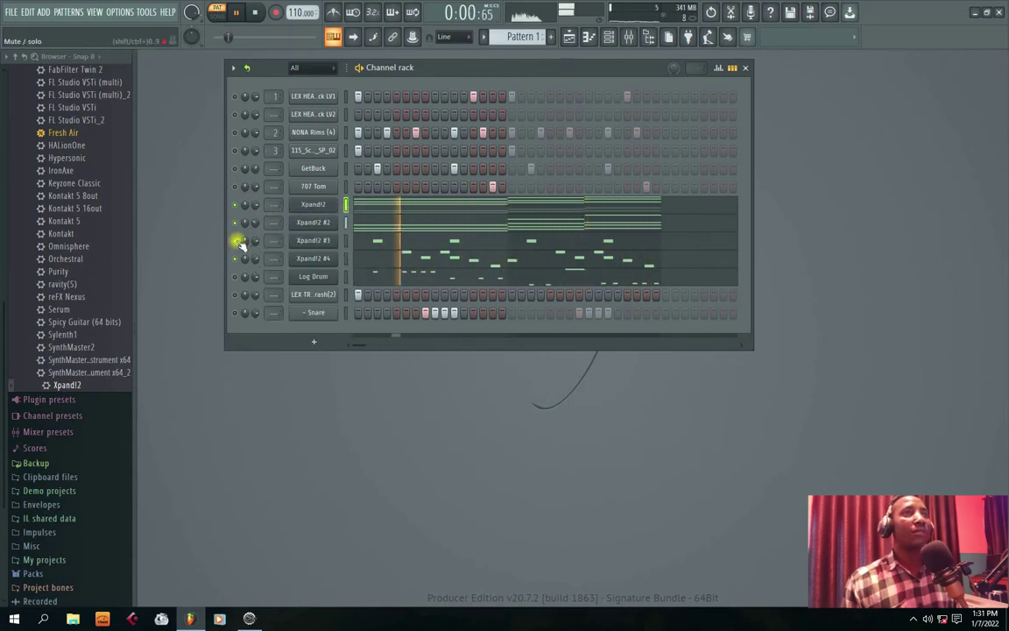
{"action": "right_click", "coordinate": [258, 259]}
Quantize the Xpand!2 #4 melody notes with the Default quantizer template and play the pattern
{"action": "left_click", "coordinate": [354, 256]}
{"action": "left_click", "coordinate": [354, 257]}
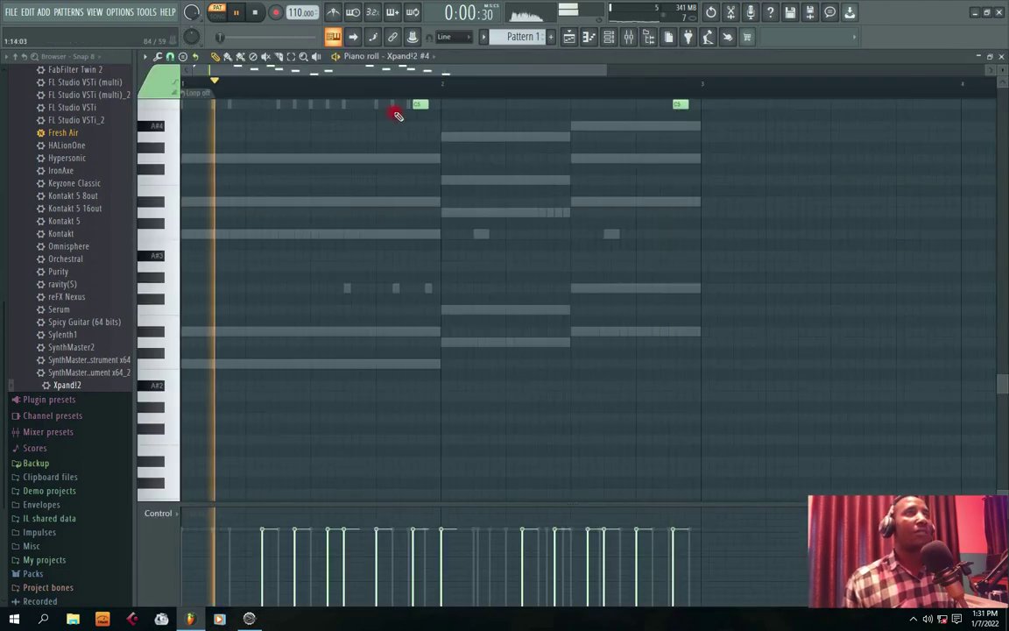
{"action": "scroll", "coordinate": [398, 116], "scroll_direction": "up", "scroll_amount": 3}
{"action": "key", "text": "space"}
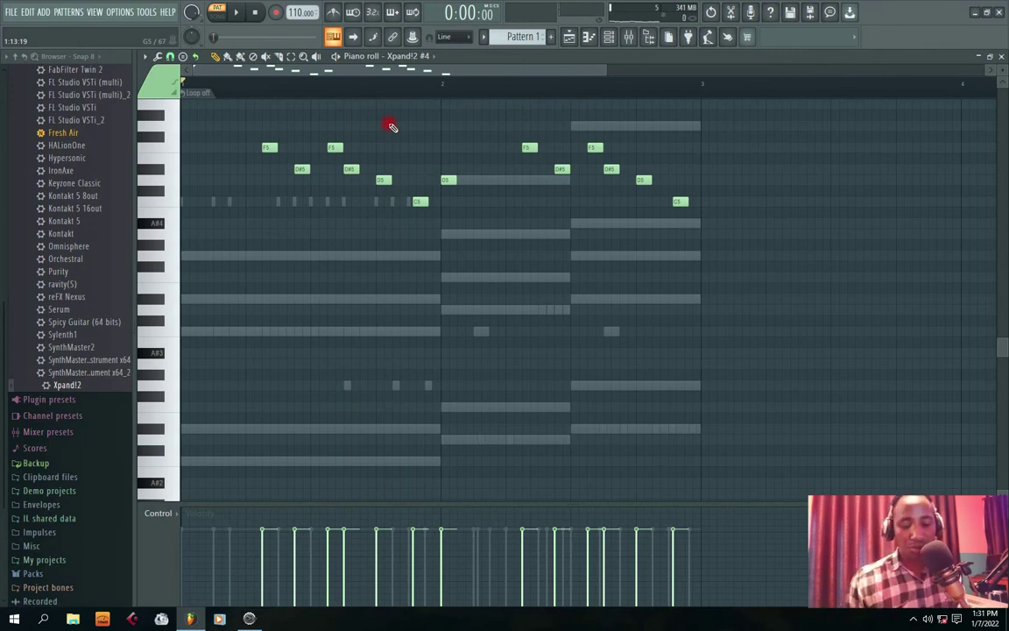
{"action": "key", "text": "alt+q"}
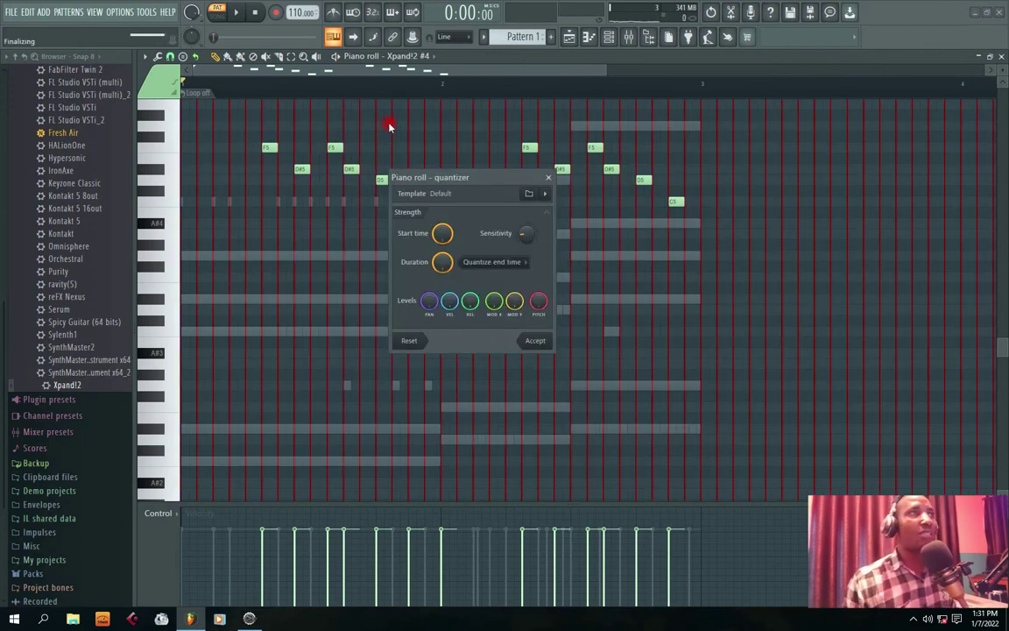
{"action": "left_click", "coordinate": [535, 342]}
{"action": "key", "text": "space"}
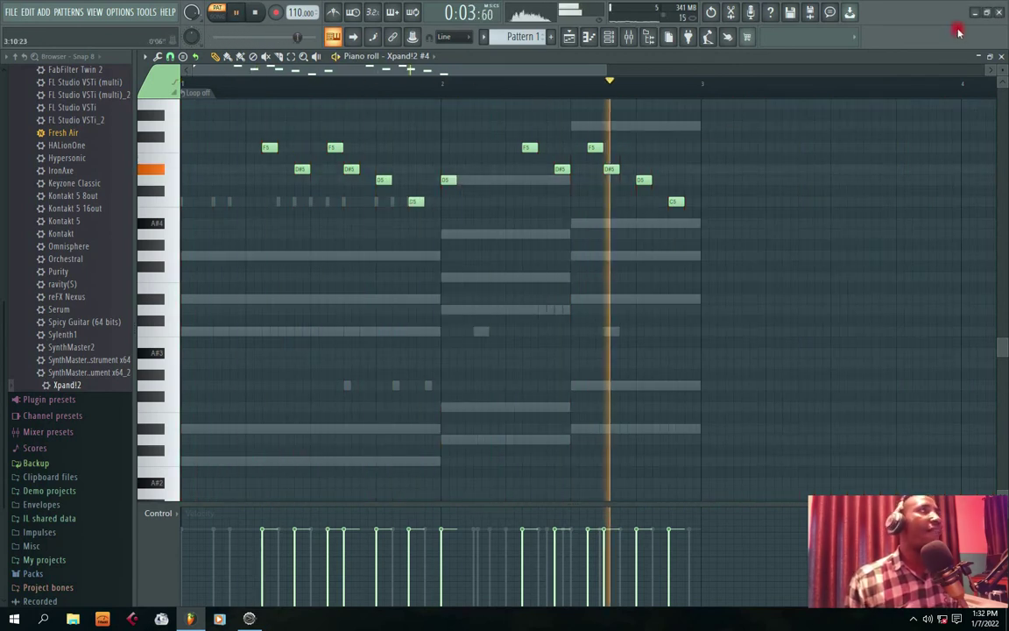
Quantize the Xpand!2 chord notes with the Default quantizer template and return to the channel rack
{"action": "left_click", "coordinate": [1001, 57]}
{"action": "left_click", "coordinate": [463, 209]}
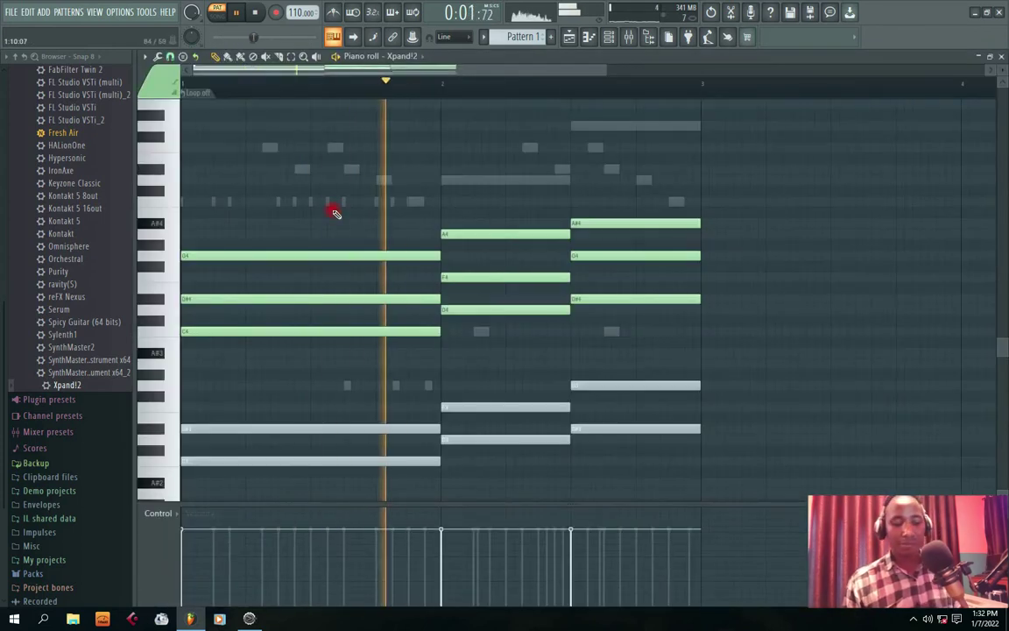
{"action": "key", "text": "alt+q"}
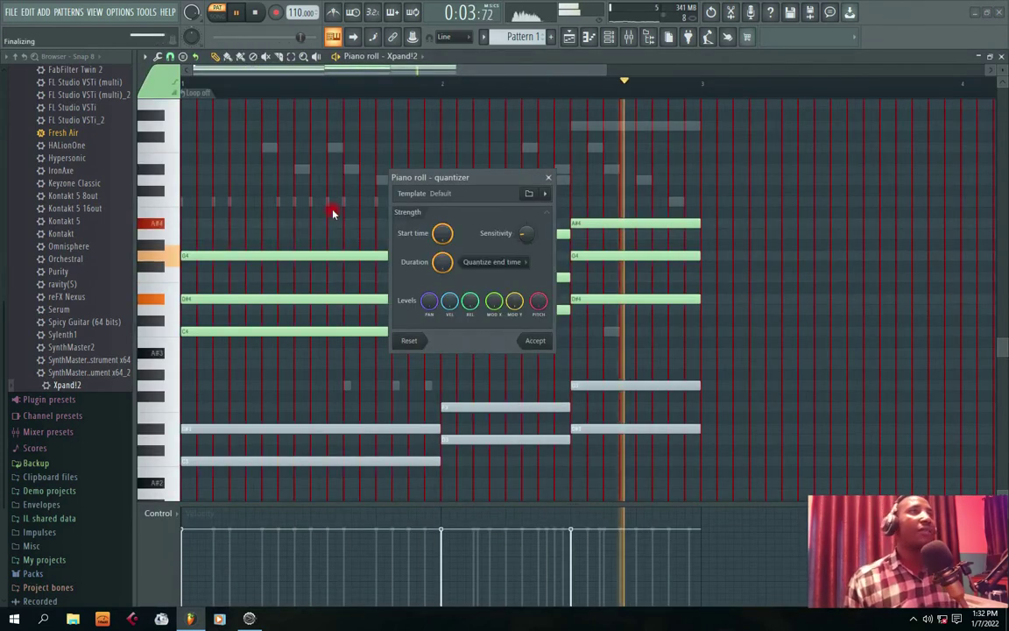
{"action": "left_click", "coordinate": [531, 340]}
{"action": "left_click", "coordinate": [1003, 57]}
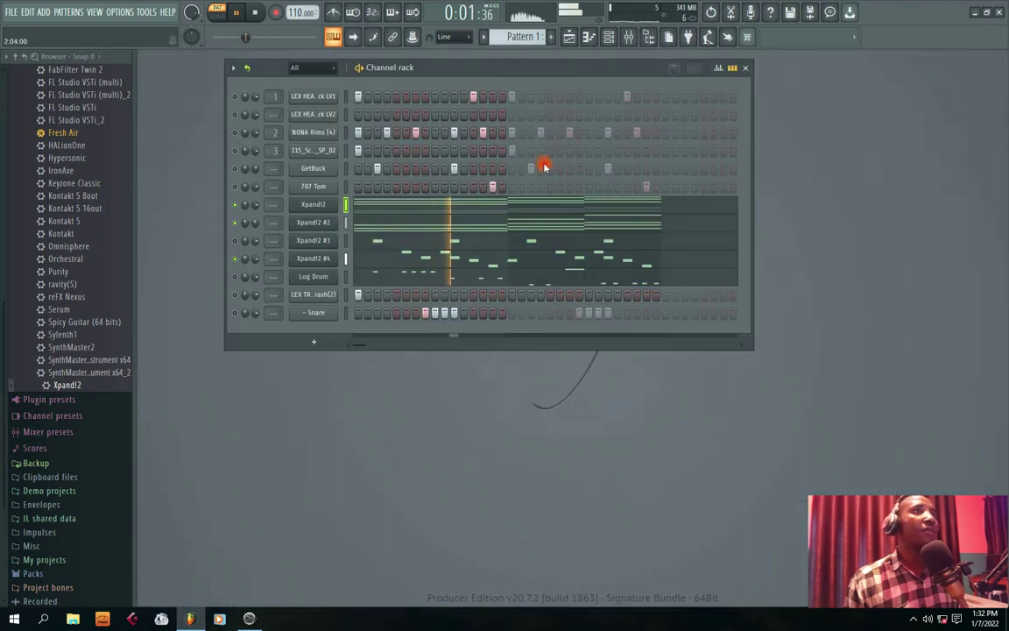
Quantize the Xpand!2 #3 notes with the Default quantizer template and close the piano roll
{"action": "left_click", "coordinate": [423, 246]}
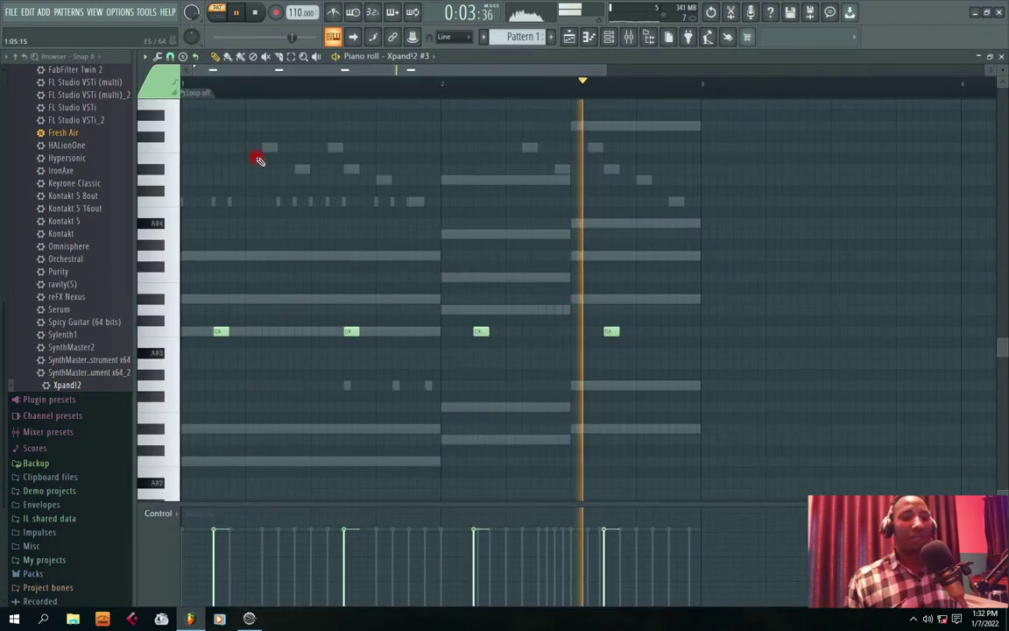
{"action": "key", "text": "alt+q"}
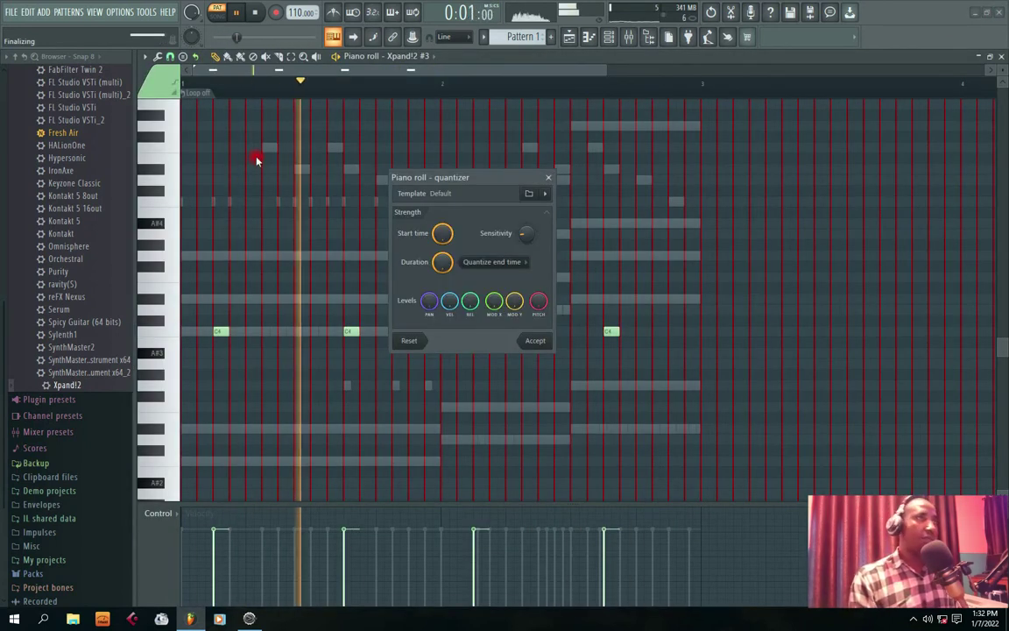
{"action": "key", "text": "Return"}
{"action": "left_click", "coordinate": [1001, 56]}
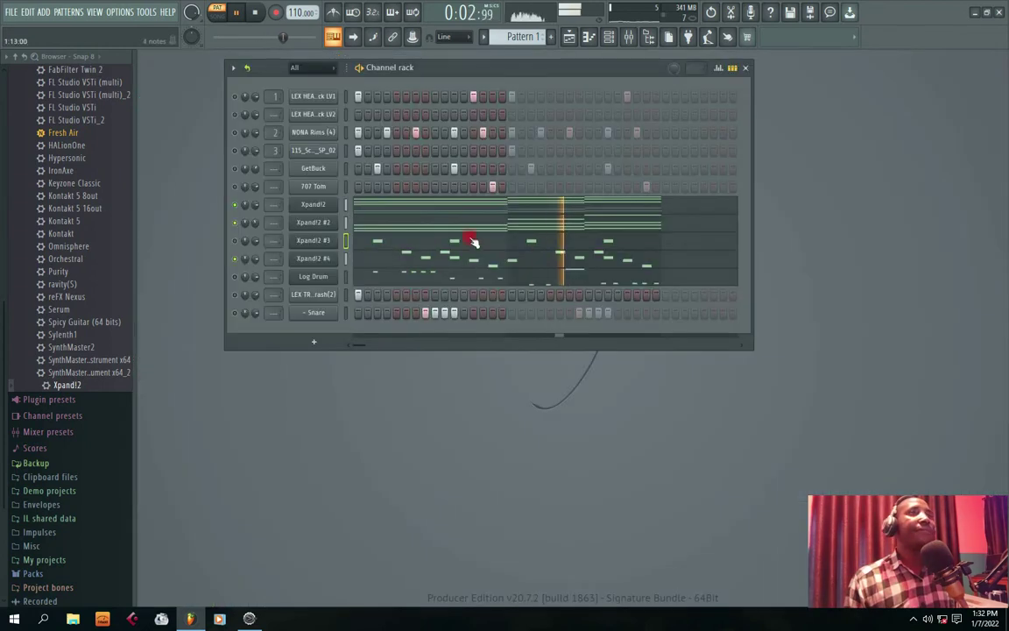
Quantize the Xpand!2 #4 melody notes once more with the Default template and close the piano roll
{"action": "left_click", "coordinate": [440, 257]}
{"action": "key", "text": "alt+q"}
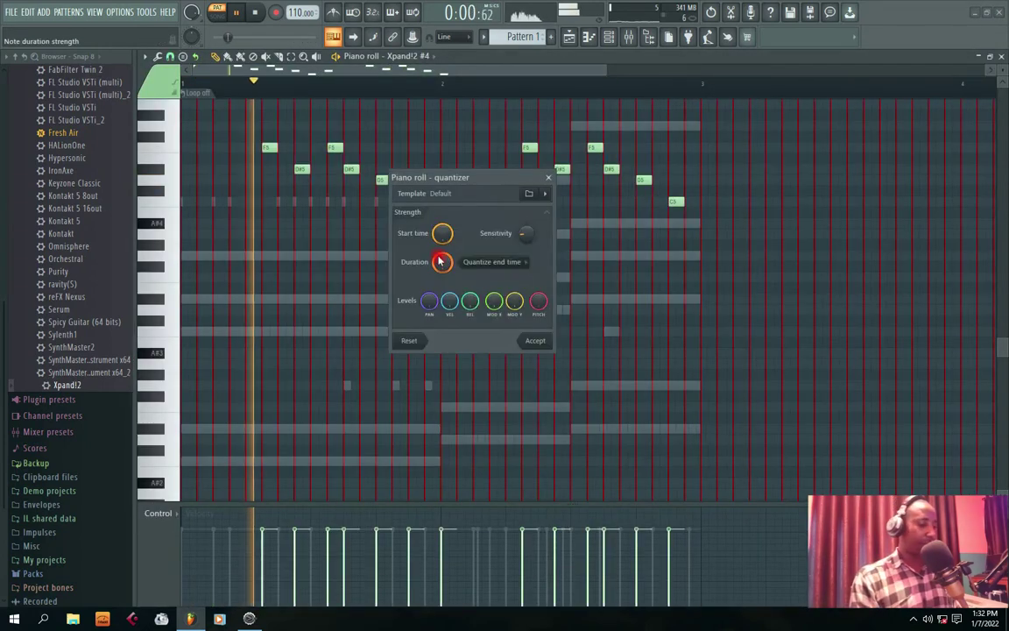
{"action": "key", "text": "Return"}
{"action": "left_click", "coordinate": [1001, 58]}
Quantize the Log Drum notes with the Default template, return to the channel rack and stop playback
{"action": "left_click", "coordinate": [473, 275]}
{"action": "key", "text": "alt+q"}
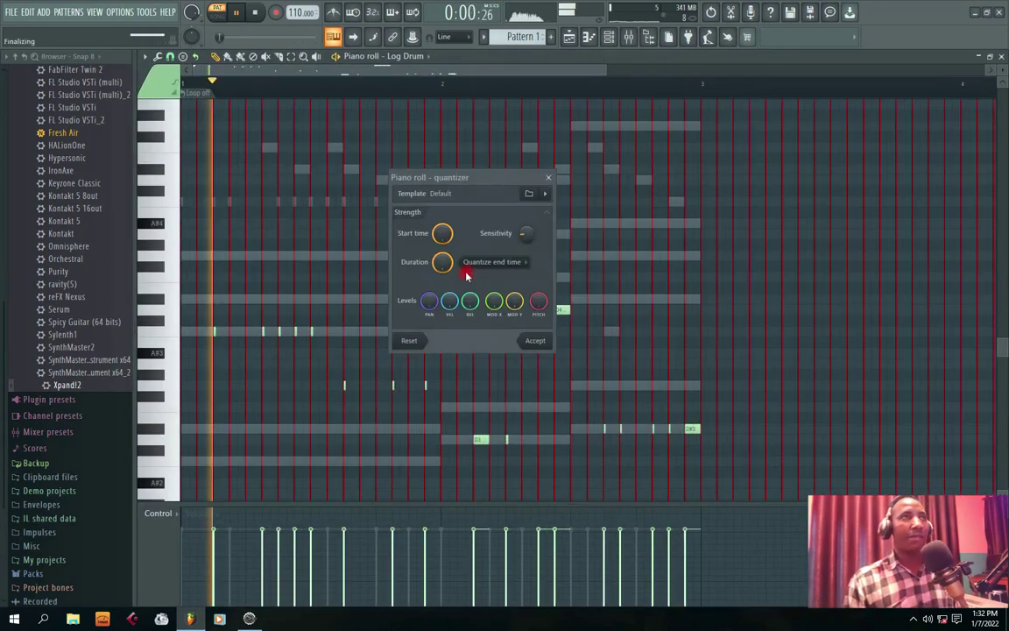
{"action": "left_click", "coordinate": [536, 340]}
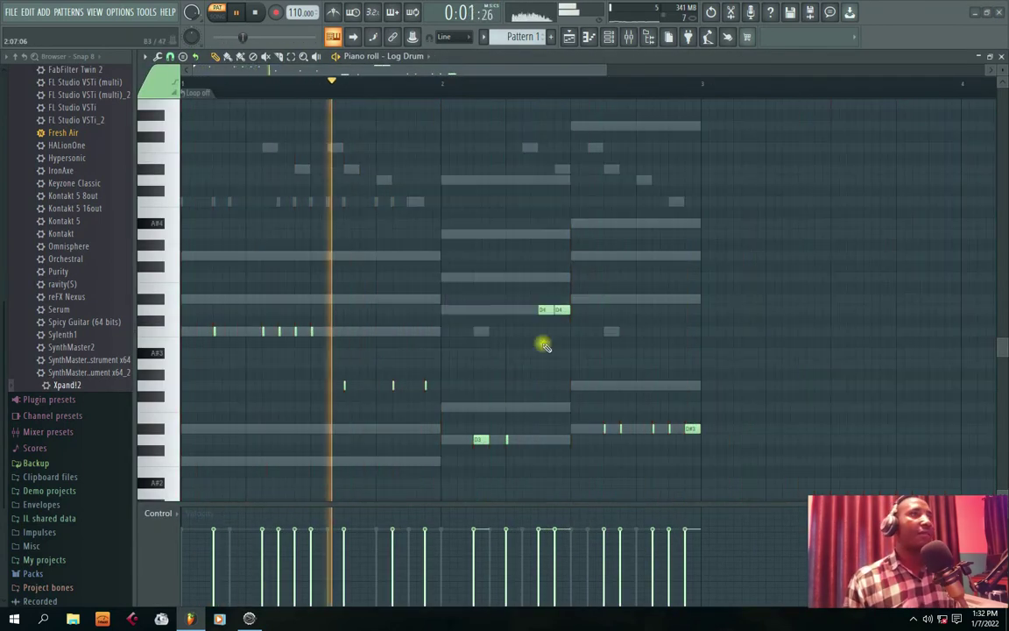
{"action": "left_click", "coordinate": [982, 59]}
{"action": "left_click_drag", "start_coordinate": [441, 70], "coordinate": [371, 94]}
{"action": "key", "text": "space"}
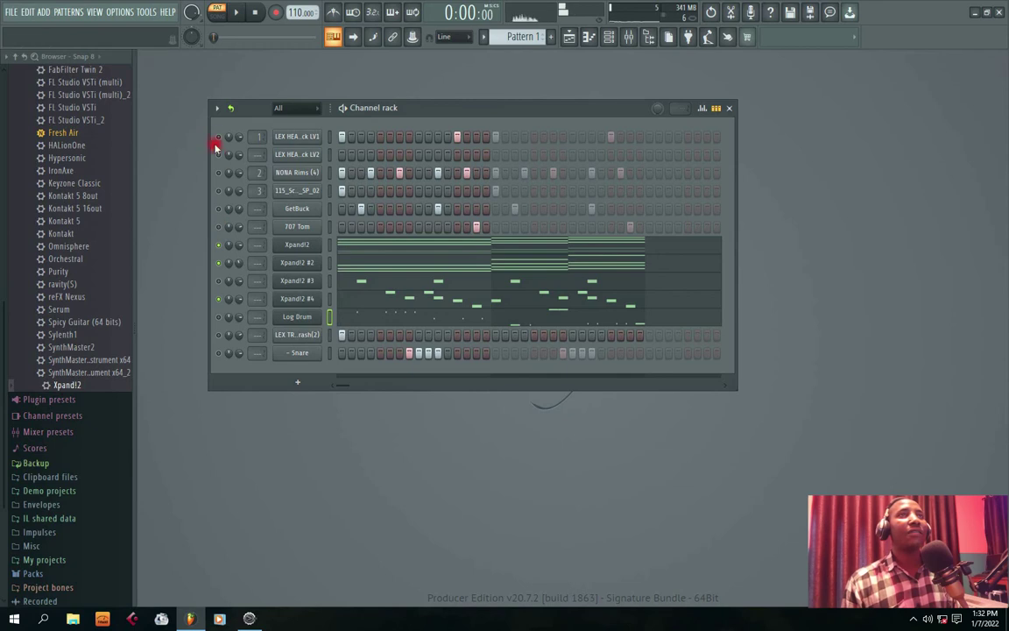
Copy the LEX HEAVY Kick LV1 steps to LEX HEAVY Kick LV2 and play the pattern with LV1 muted
{"action": "right_click", "coordinate": [269, 157]}
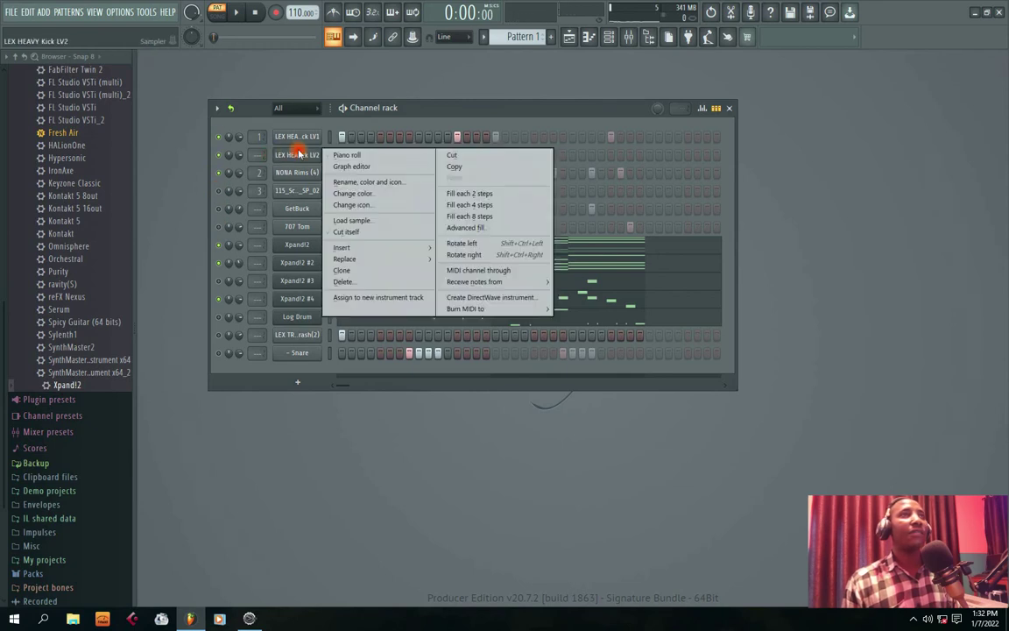
{"action": "left_click", "coordinate": [226, 138]}
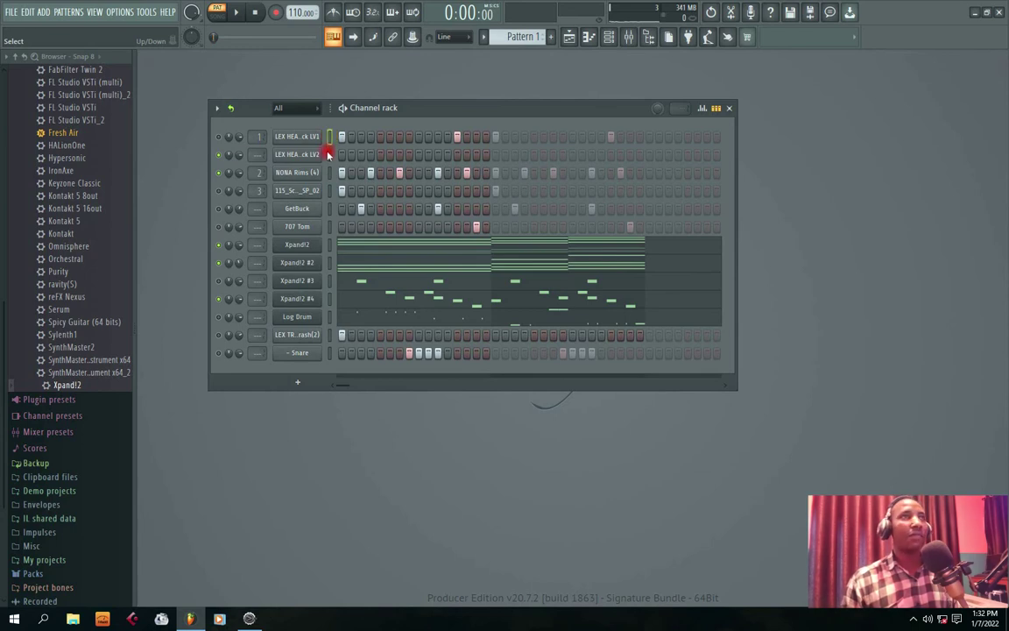
{"action": "key", "text": "space"}
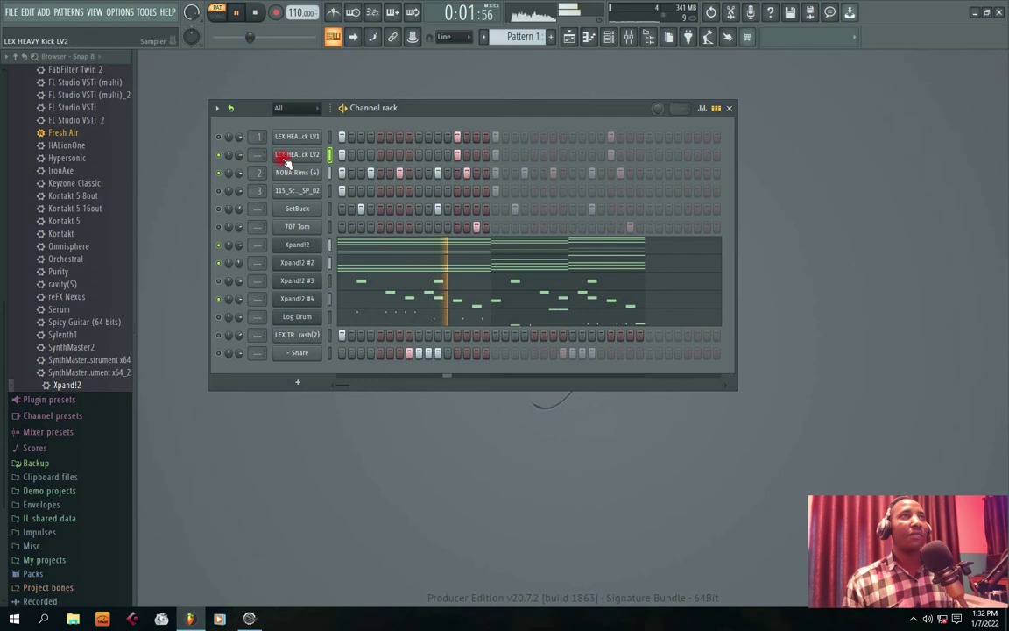
{"action": "key", "text": "space"}
{"action": "key", "text": "space"}
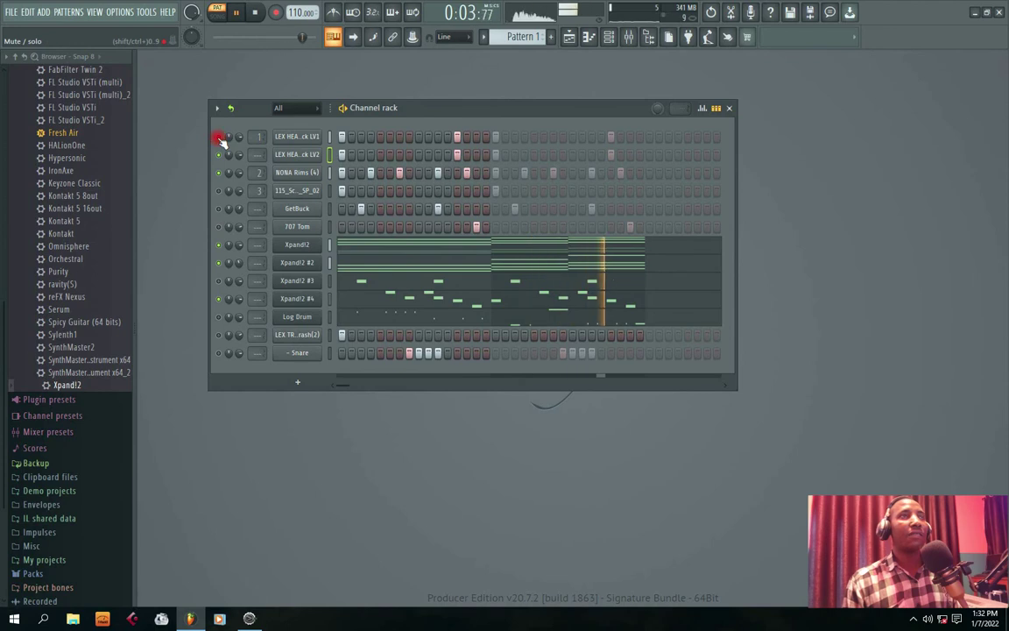
{"action": "key", "text": "space"}
Delete the LEX HEAVY Kick LV1 channel from the channel rack
{"action": "right_click", "coordinate": [298, 137]}
{"action": "left_click", "coordinate": [380, 264]}
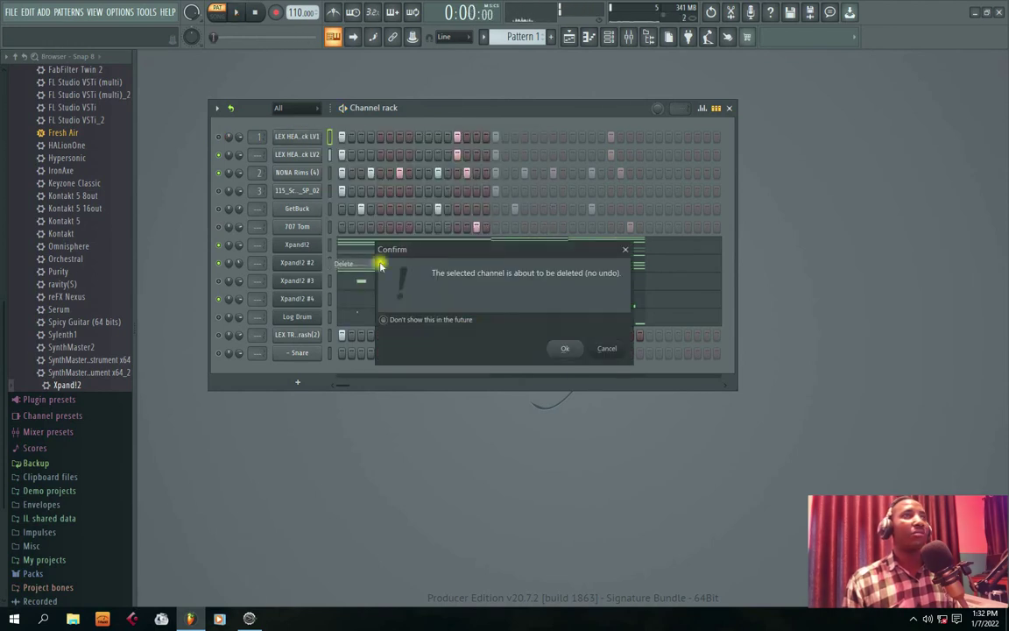
{"action": "left_click", "coordinate": [551, 349]}
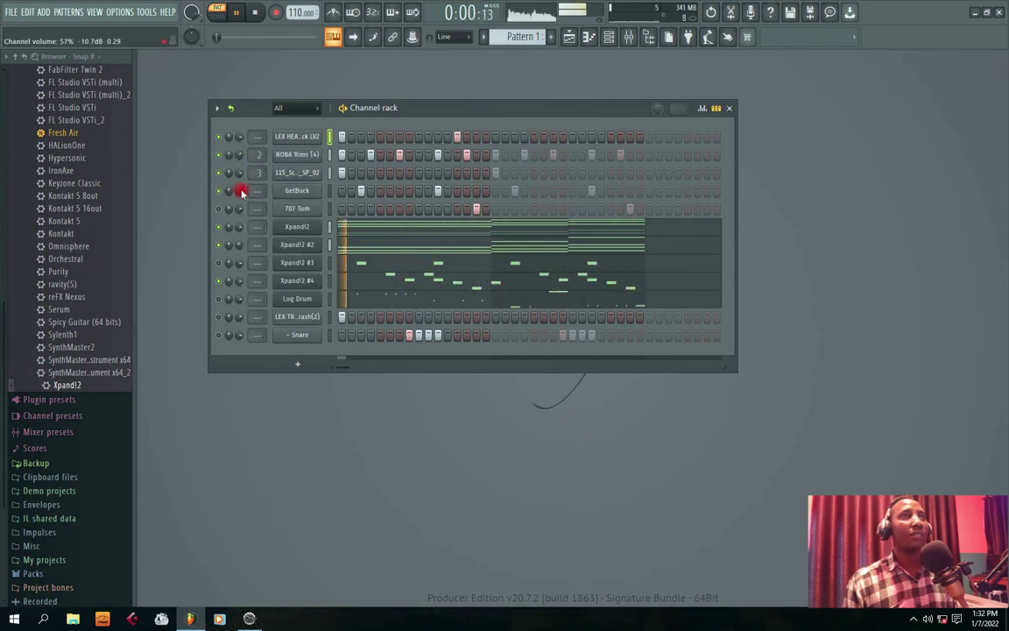
Unmute all the remaining channels through Snare and adjust channel levels while the pattern plays
{"action": "mouse_move", "coordinate": [228, 210]}
{"action": "left_mouse_down"}
{"action": "mouse_move", "coordinate": [252, 209]}
{"action": "mouse_move", "coordinate": [235, 203]}
{"action": "left_mouse_up"}
{"action": "left_click_drag", "start_coordinate": [219, 262], "coordinate": [219, 334]}
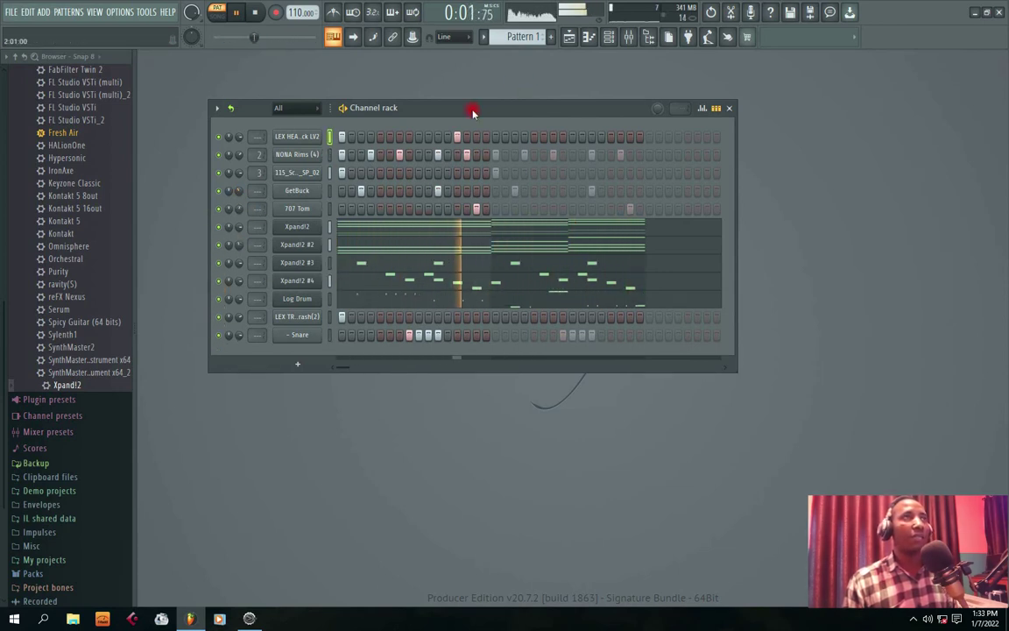
{"action": "left_click_drag", "start_coordinate": [473, 107], "coordinate": [485, 85]}
{"action": "scroll", "coordinate": [253, 313], "scroll_direction": "down", "scroll_amount": 5}
{"action": "scroll", "coordinate": [252, 295], "scroll_direction": "down", "scroll_amount": 3}
{"action": "scroll", "coordinate": [251, 277], "scroll_direction": "down", "scroll_amount": 3}
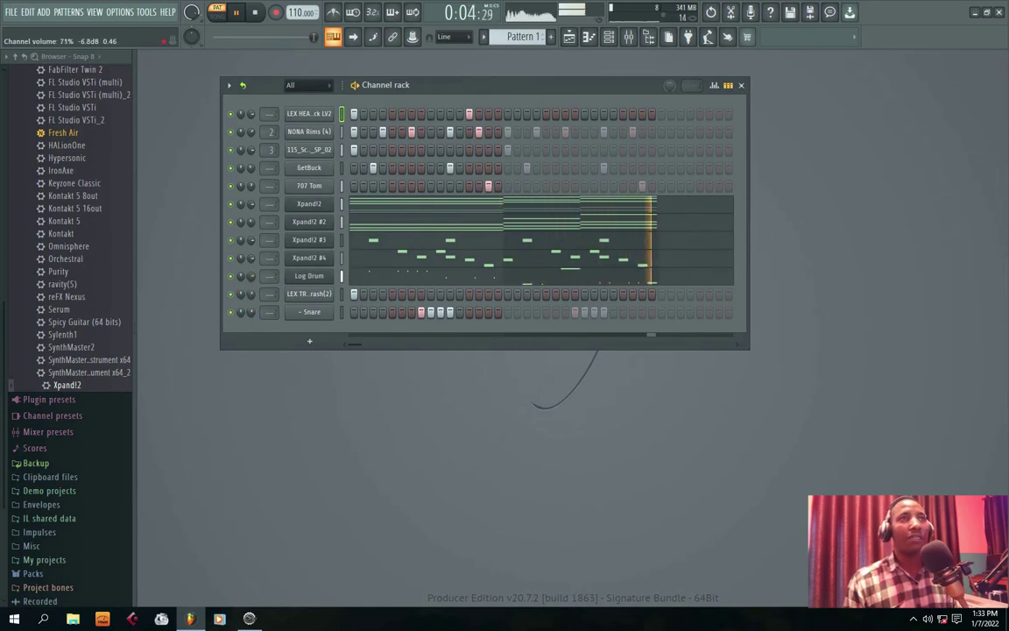
Move the LEX TRAP Crash(2) channel below the Snare channel in the channel rack
{"action": "double_click", "coordinate": [342, 298]}
{"action": "left_click", "coordinate": [341, 298]}
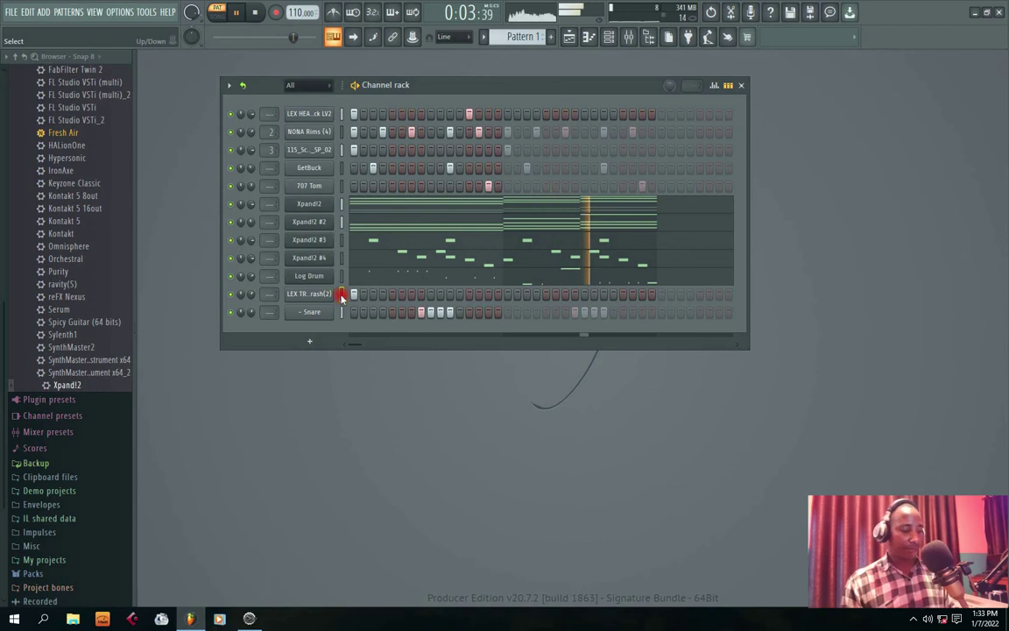
{"action": "key", "text": "alt+Down"}
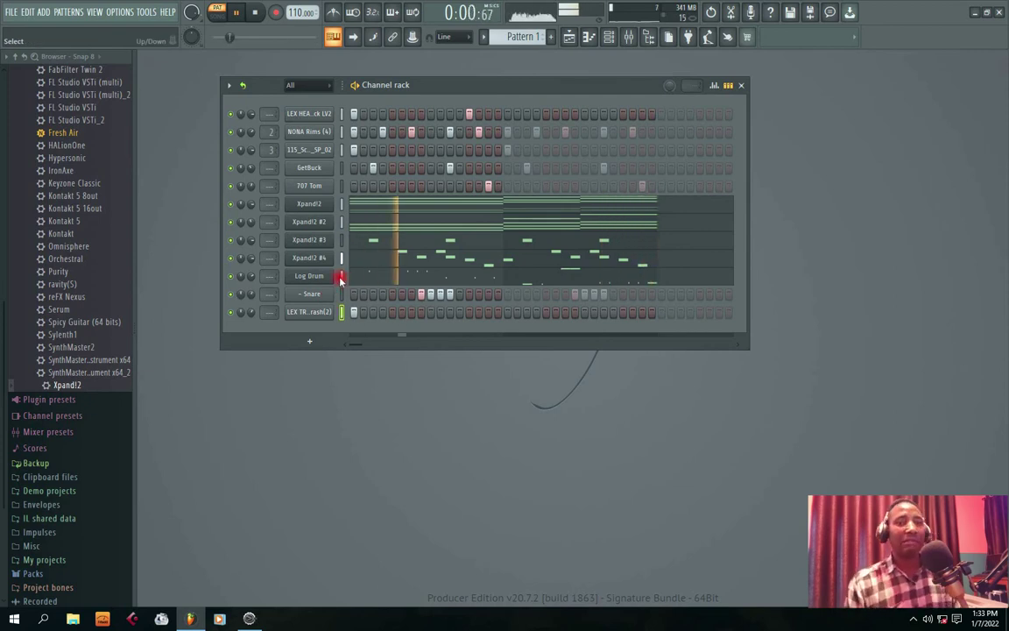
{"action": "key", "text": "space"}
Rebalance the channel volumes, including 707 Tom and NONA Rims (4), while replaying the pattern
{"action": "left_click_drag", "start_coordinate": [436, 84], "coordinate": [432, 97]}
{"action": "right_click", "coordinate": [249, 273]}
{"action": "left_click", "coordinate": [265, 275]}
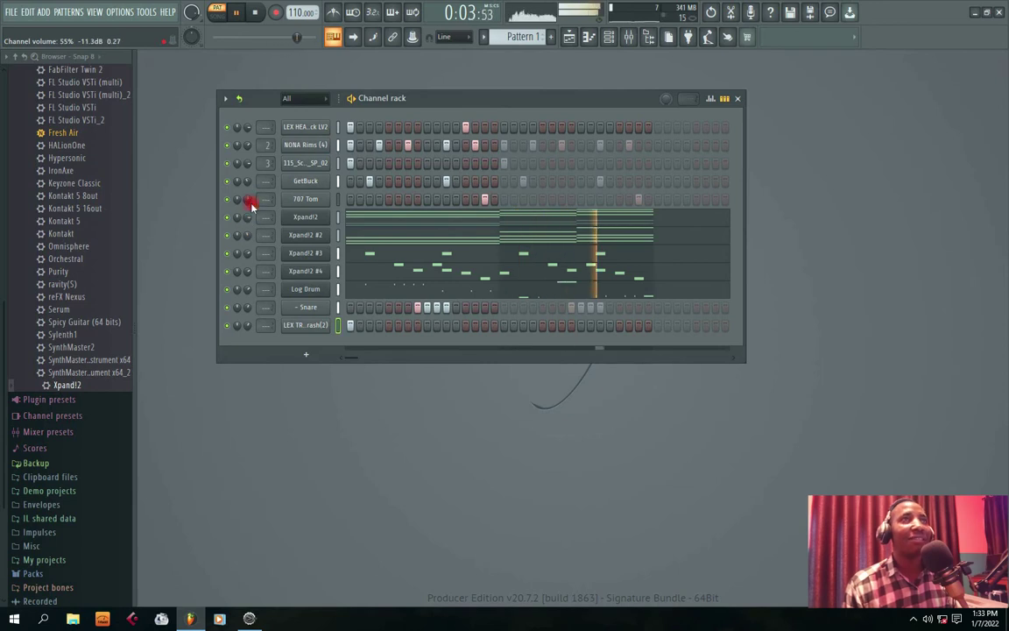
{"action": "key", "text": "space"}
{"action": "key", "text": "space"}
{"action": "key", "text": "space"}
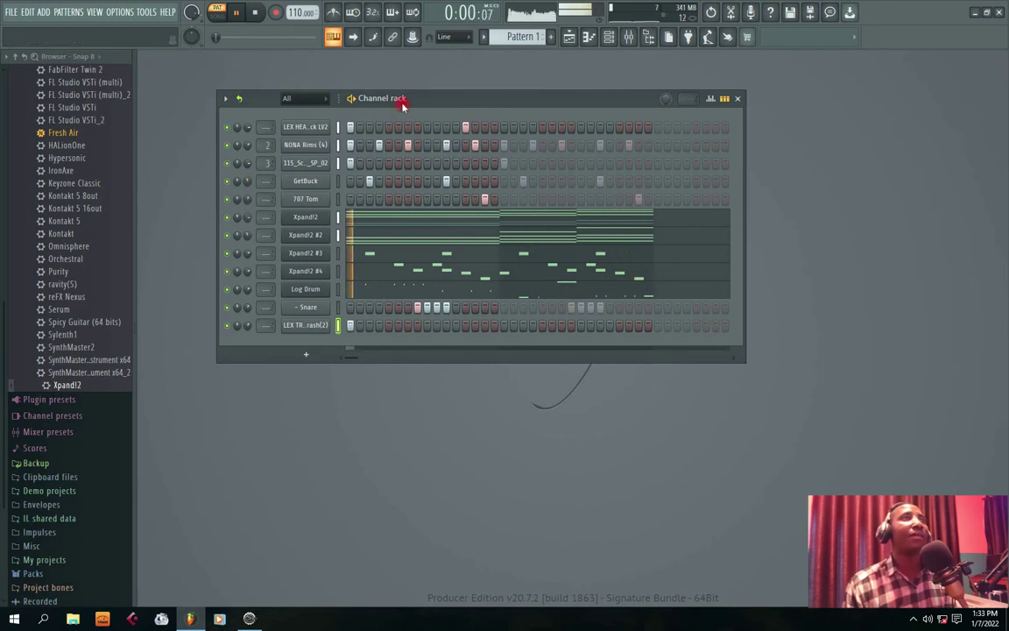
{"action": "left_click_drag", "start_coordinate": [402, 101], "coordinate": [399, 101]}
{"action": "key", "text": "space"}
{"action": "key", "text": "space"}
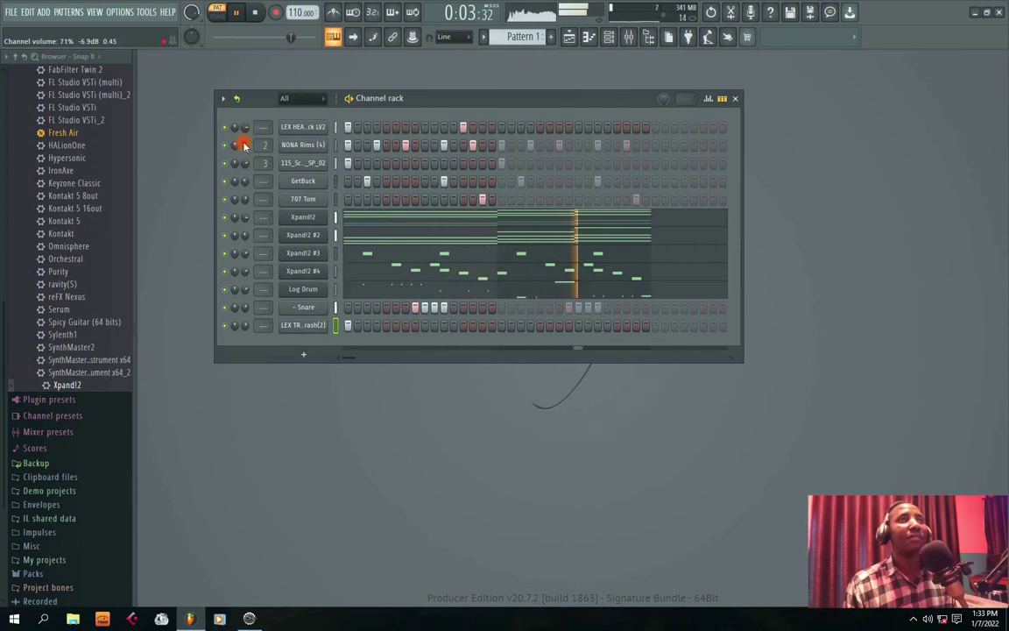
Fine-tune the Xpand!2 melody channels' volumes during playback, then stop the pattern
{"action": "mouse_move", "coordinate": [385, 100]}
{"action": "left_mouse_down"}
{"action": "mouse_move", "coordinate": [366, 107]}
{"action": "mouse_move", "coordinate": [399, 105]}
{"action": "left_mouse_up"}
{"action": "right_click", "coordinate": [240, 259]}
{"action": "left_click", "coordinate": [249, 263]}
{"action": "left_click_drag", "start_coordinate": [238, 275], "coordinate": [244, 260]}
{"action": "left_click_drag", "start_coordinate": [418, 104], "coordinate": [415, 105]}
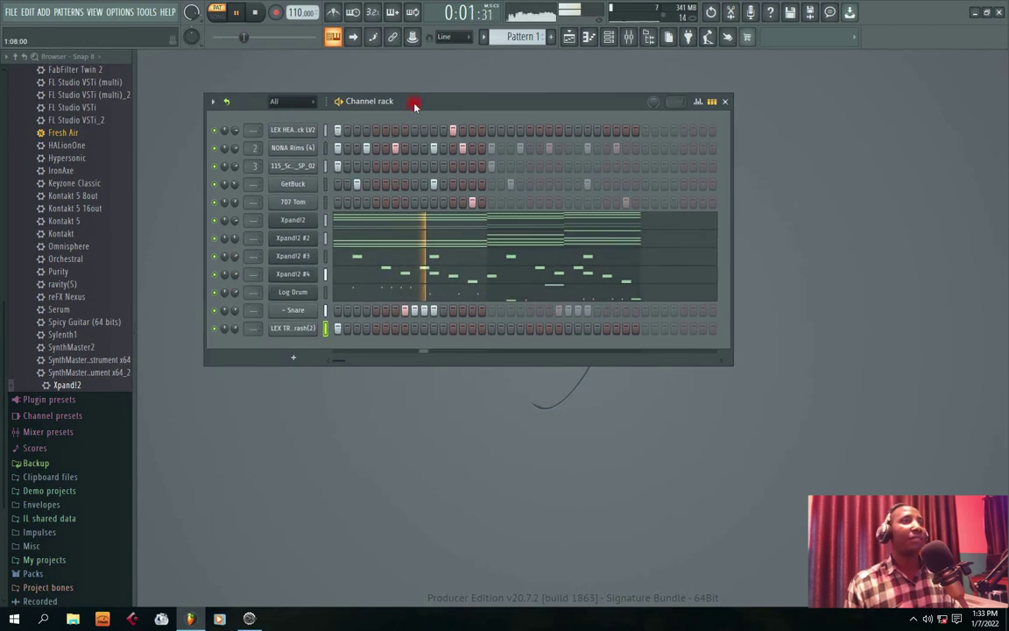
{"action": "key", "text": "space"}
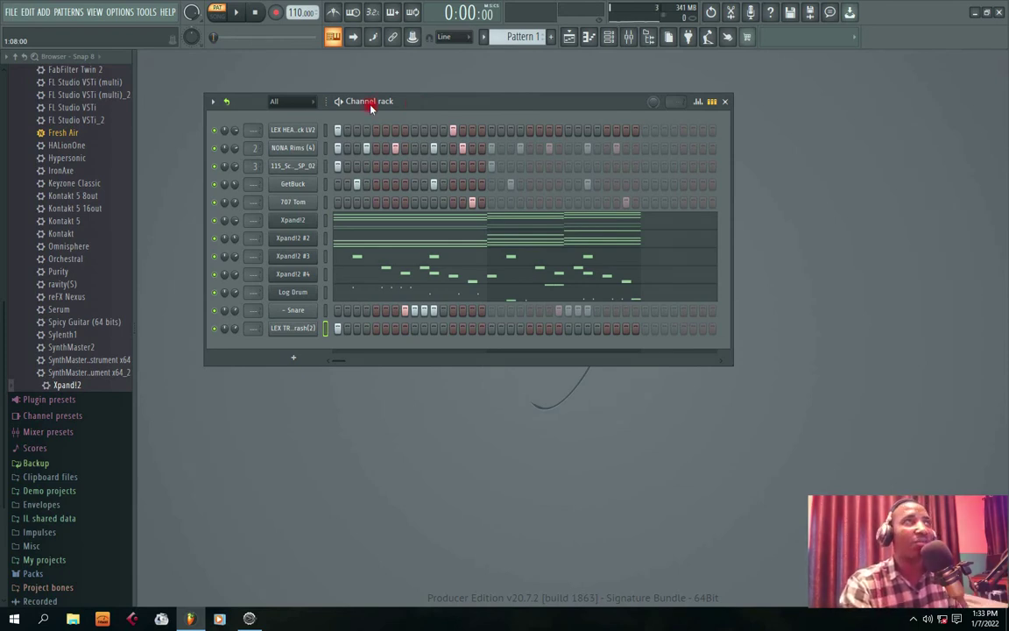
Open the playlist, bring the channel rack back to the front and play Pattern 1
{"action": "left_click", "coordinate": [569, 40]}
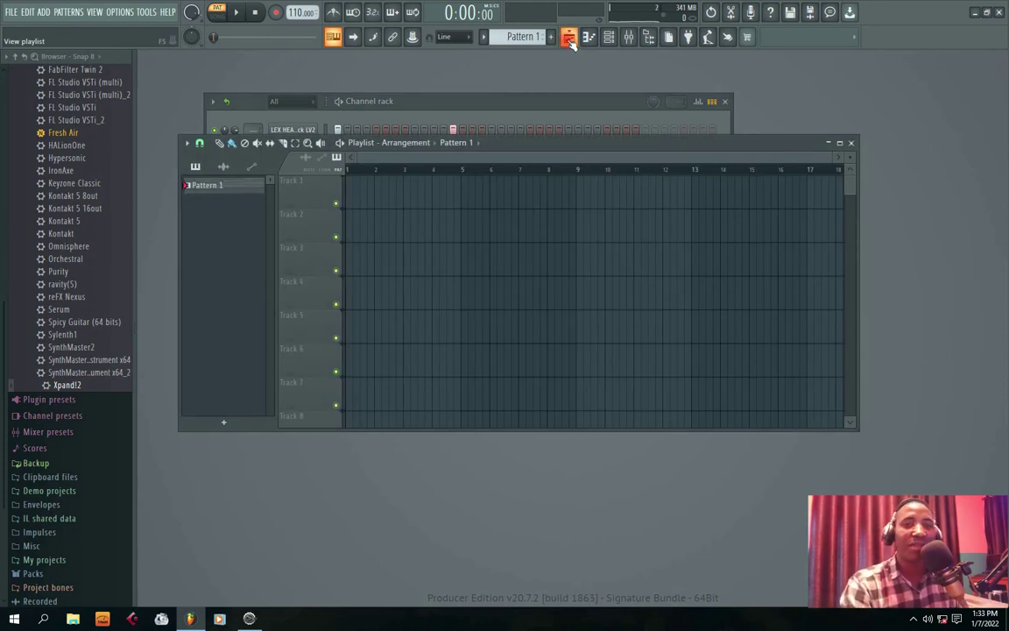
{"action": "left_click", "coordinate": [477, 100]}
{"action": "key", "text": "space"}
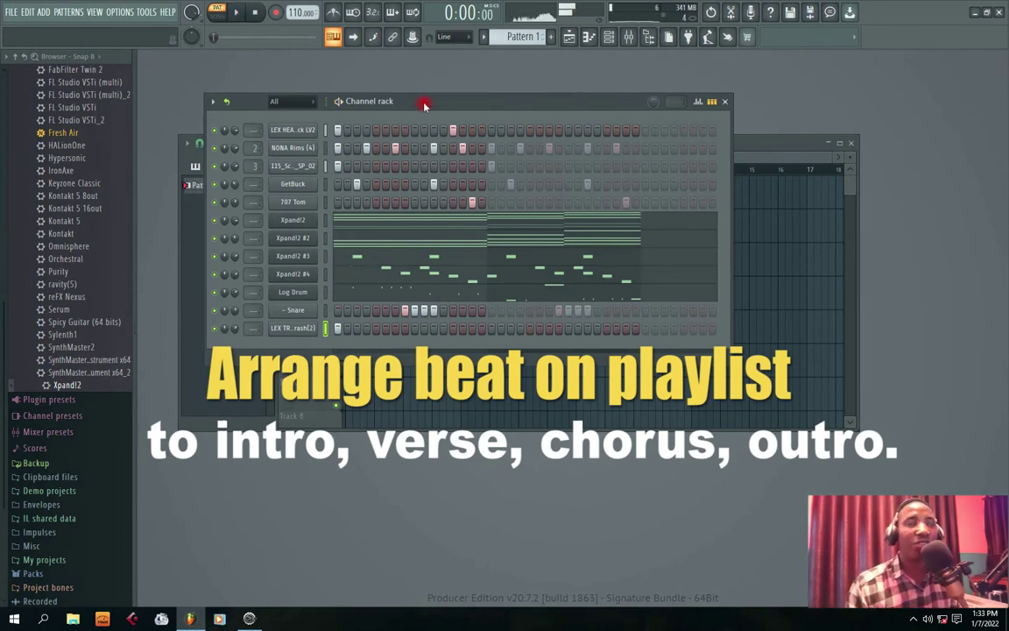
Copy the contents of all channels from Pattern 1 into Pattern 2 and switch back to Pattern 1
{"action": "left_click_drag", "start_coordinate": [424, 104], "coordinate": [432, 104]}
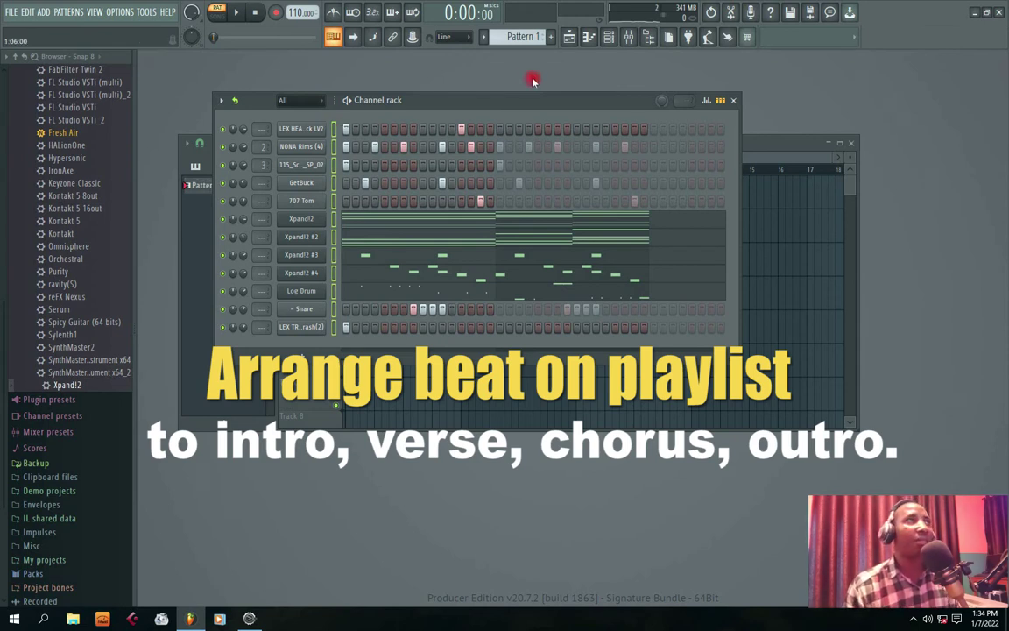
{"action": "left_click_drag", "start_coordinate": [514, 33], "coordinate": [514, 27]}
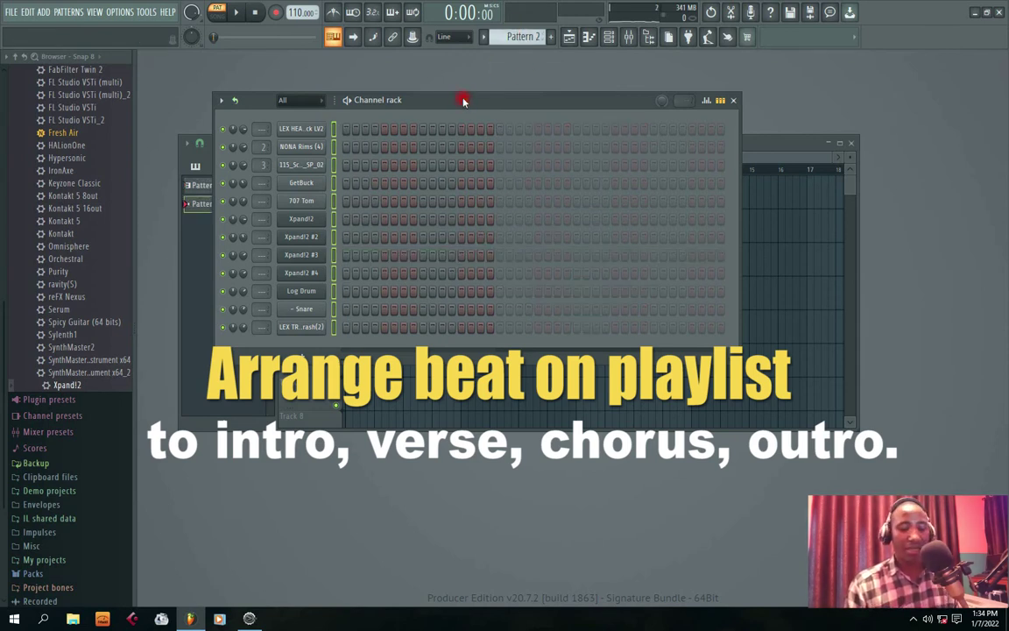
{"action": "key", "text": "ctrl+v"}
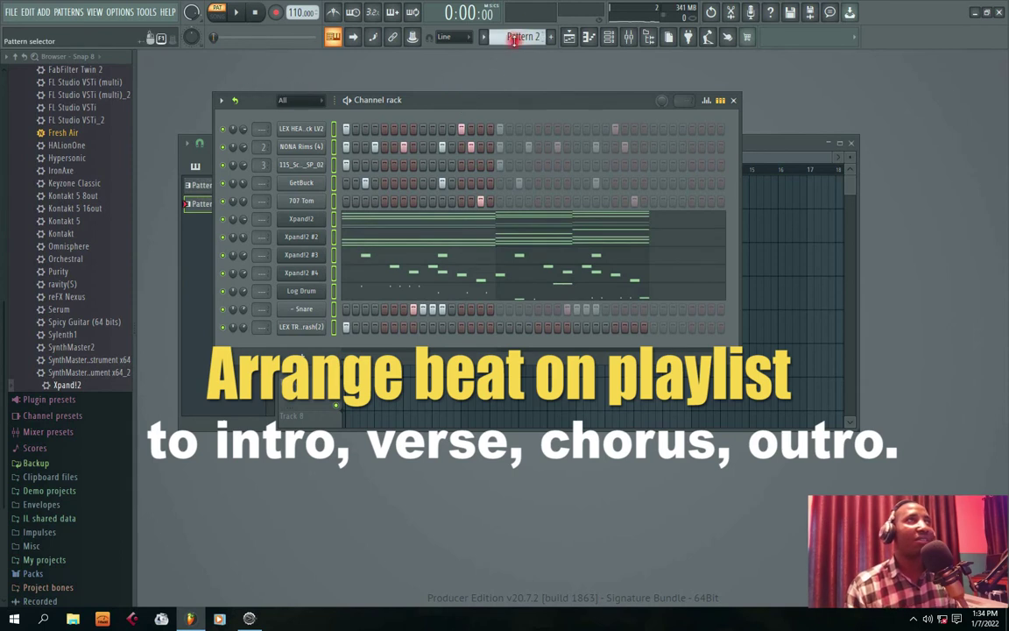
{"action": "left_click_drag", "start_coordinate": [514, 44], "coordinate": [516, 50]}
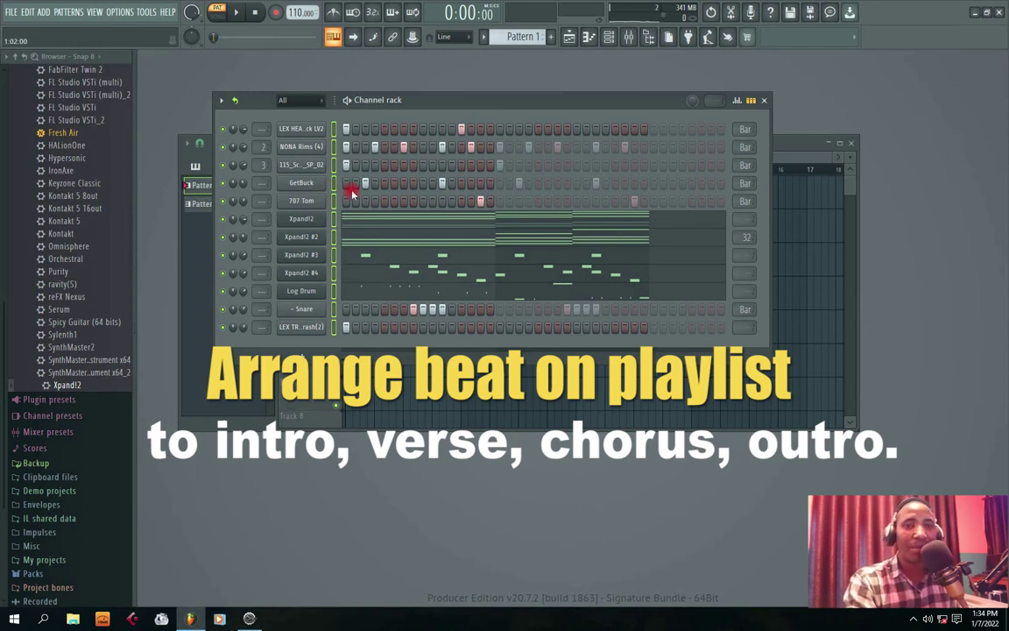
Reposition the playlist and channel rack windows so both are accessible, with Pattern 2 selected
{"action": "left_click_drag", "start_coordinate": [456, 99], "coordinate": [465, 164]}
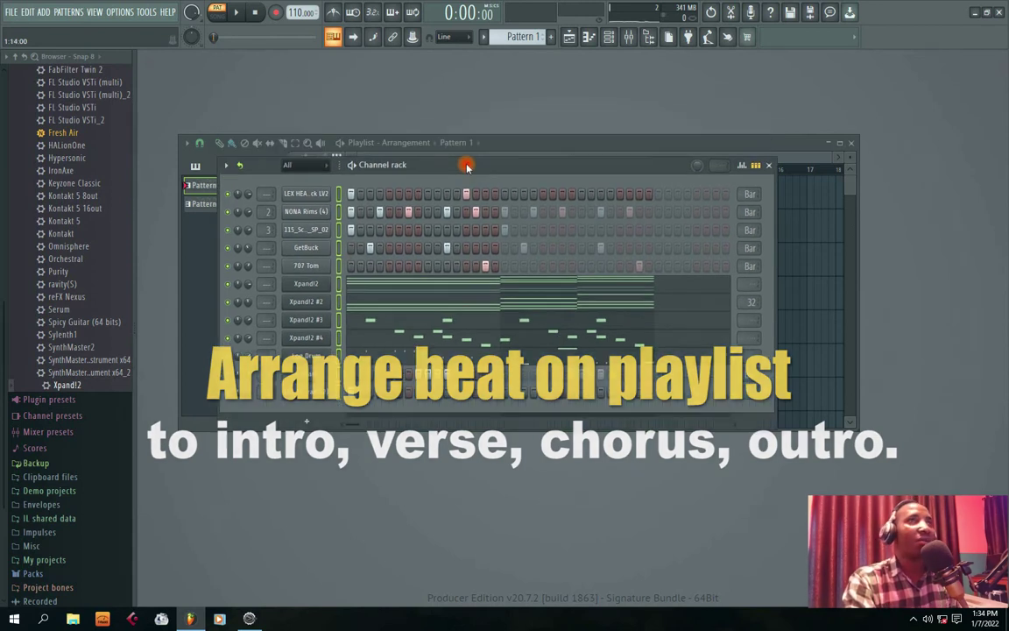
{"action": "left_click_drag", "start_coordinate": [544, 143], "coordinate": [600, 102]}
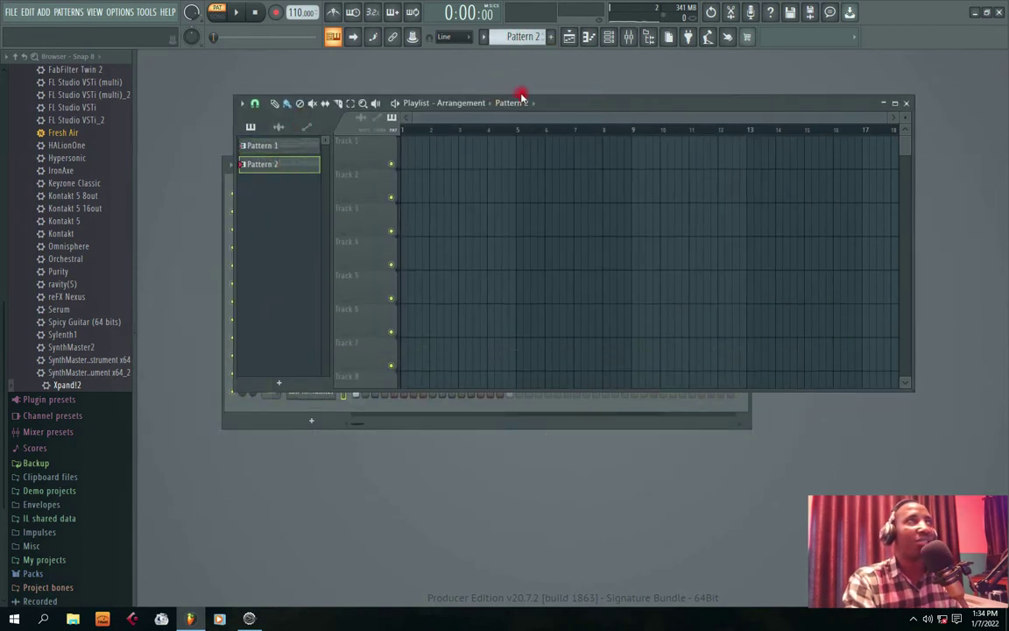
{"action": "left_click_drag", "start_coordinate": [520, 95], "coordinate": [762, 96]}
{"action": "left_click_drag", "start_coordinate": [417, 173], "coordinate": [403, 140]}
{"action": "left_click_drag", "start_coordinate": [795, 96], "coordinate": [648, 58]}
{"action": "left_click", "coordinate": [295, 133]}
{"action": "left_click_drag", "start_coordinate": [469, 133], "coordinate": [423, 210]}
Split Pattern 2 by channel in the playlist's pattern list
{"action": "left_click", "coordinate": [601, 55]}
{"action": "right_click", "coordinate": [348, 119]}
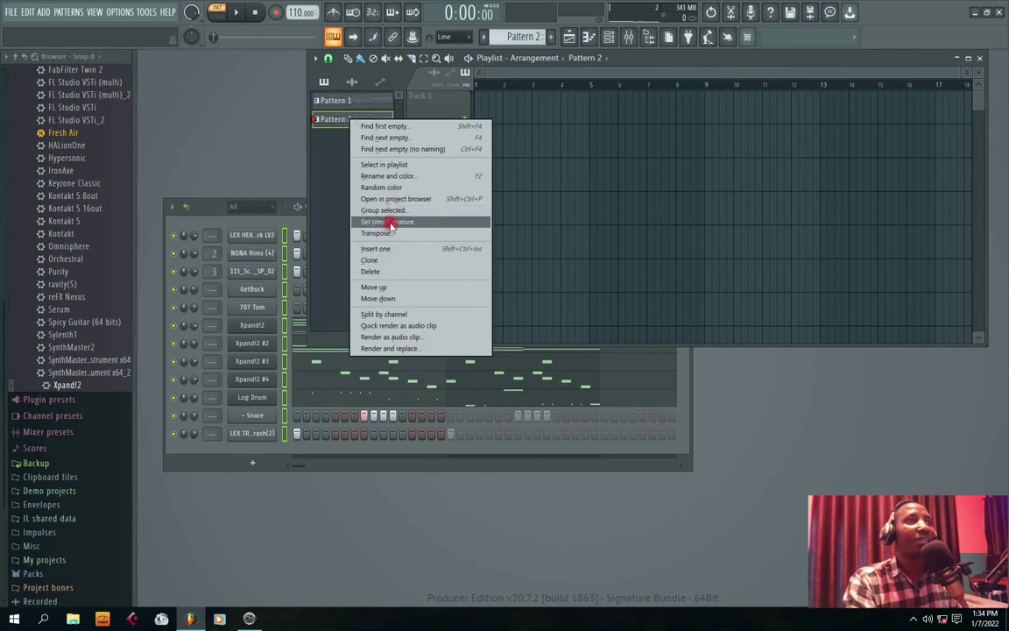
{"action": "left_click", "coordinate": [380, 314]}
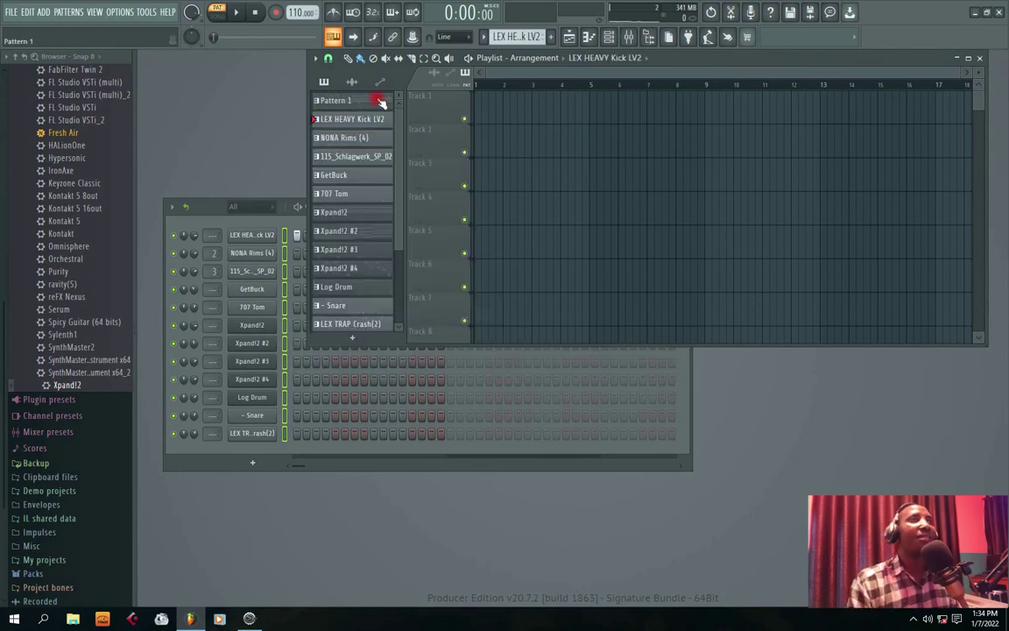
Review the split patterns in the channel rack, from LEX HEAVY Kick LV2 to 707 Tom, with a brief playback
{"action": "left_click", "coordinate": [207, 220]}
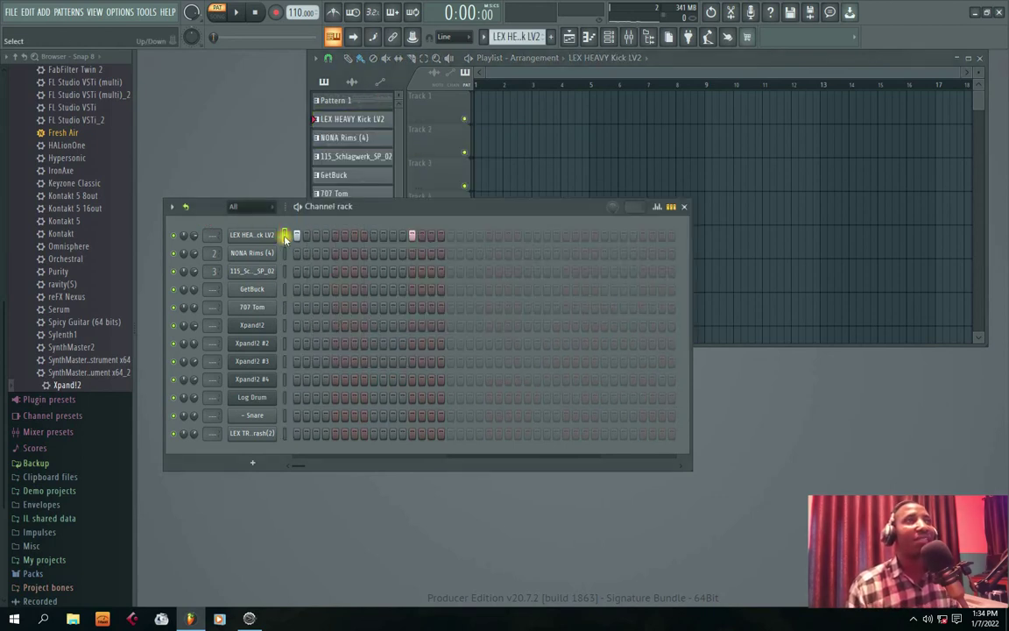
{"action": "left_click_drag", "start_coordinate": [363, 207], "coordinate": [360, 213]}
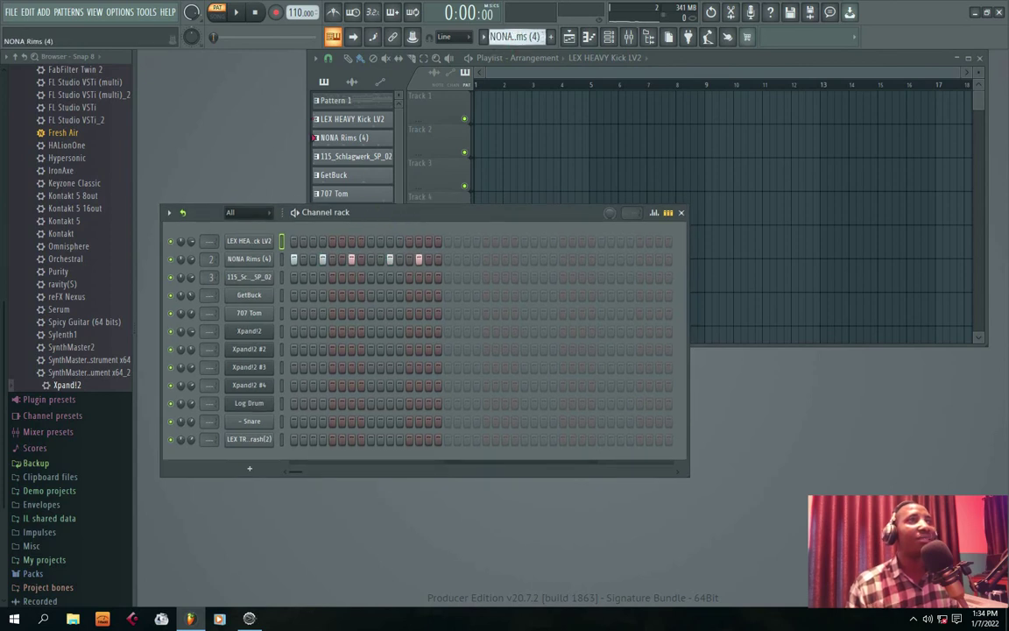
{"action": "scroll", "coordinate": [526, 36], "scroll_direction": "down", "scroll_amount": 2}
{"action": "scroll", "coordinate": [526, 37], "scroll_direction": "up", "scroll_amount": 2}
{"action": "scroll", "coordinate": [526, 37], "scroll_direction": "down", "scroll_amount": 4}
{"action": "scroll", "coordinate": [525, 37], "scroll_direction": "up", "scroll_amount": 2}
{"action": "scroll", "coordinate": [525, 37], "scroll_direction": "up", "scroll_amount": 1}
{"action": "left_click", "coordinate": [643, 61]}
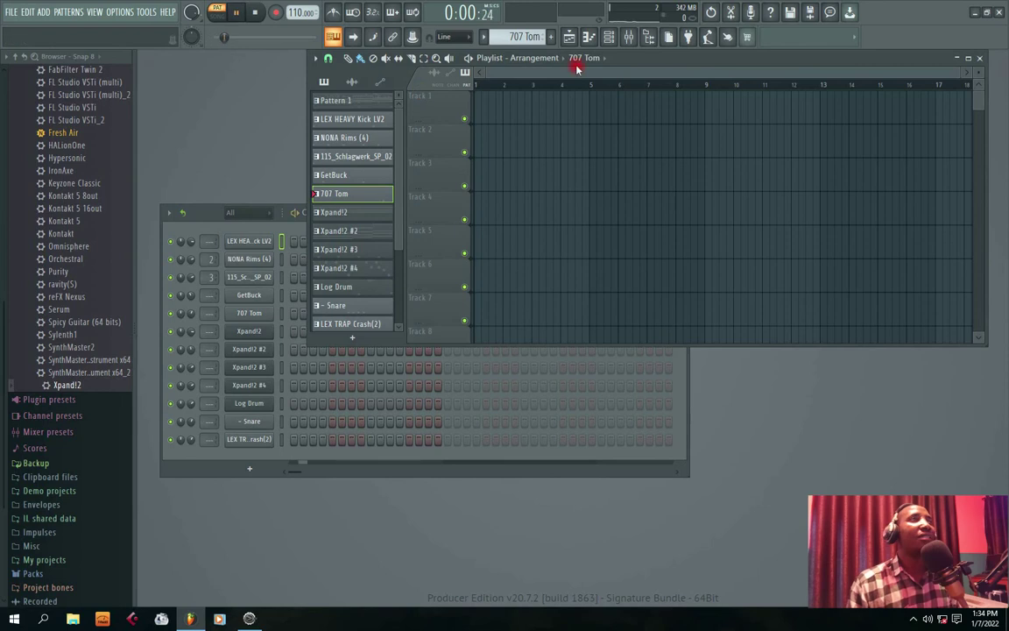
{"action": "key", "text": "space"}
Reposition the playlist window and enlarge it until the full pattern list and tracks 1 to 12 are in view
{"action": "left_click_drag", "start_coordinate": [577, 67], "coordinate": [583, 59]}
{"action": "left_click_drag", "start_coordinate": [371, 123], "coordinate": [383, 243]}
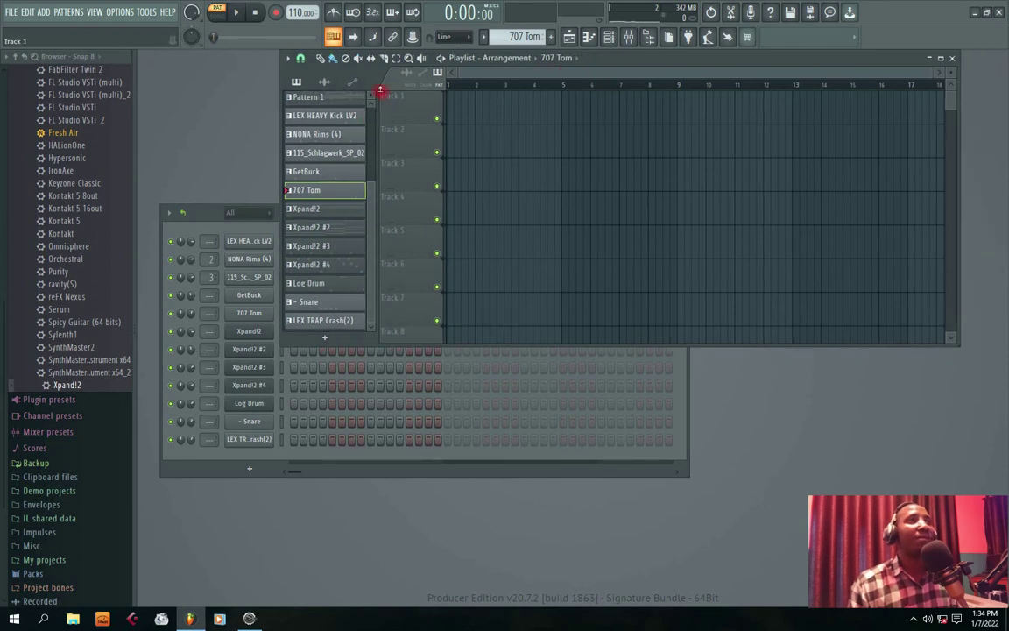
{"action": "left_click_drag", "start_coordinate": [553, 344], "coordinate": [480, 424]}
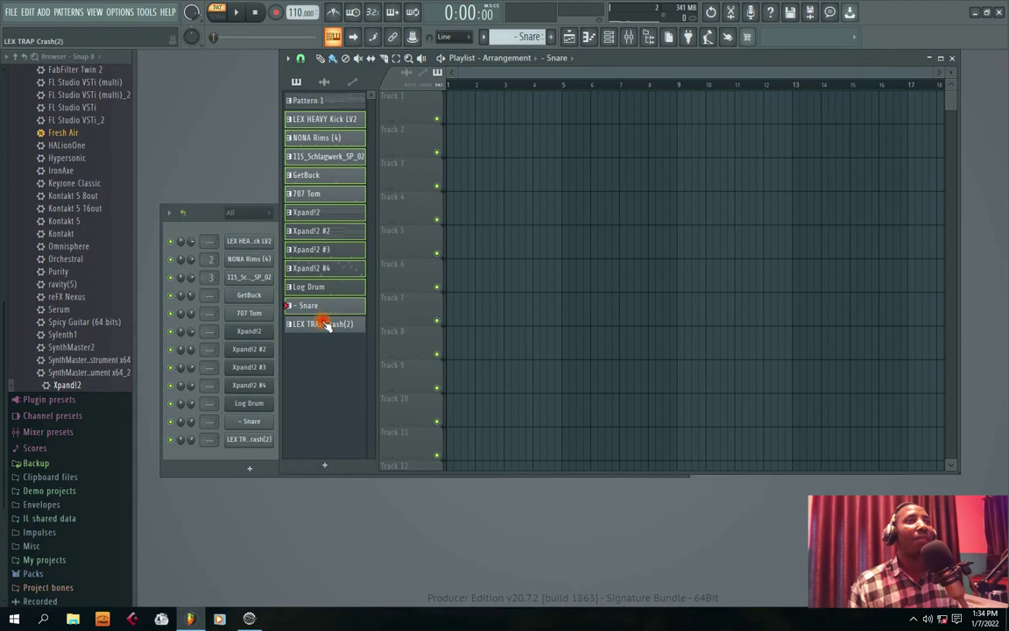
Place the twelve split patterns at bar 1 on tracks 1 to 12 and repeat the one-bar patterns in bar 2
{"action": "left_click_drag", "start_coordinate": [341, 120], "coordinate": [452, 112]}
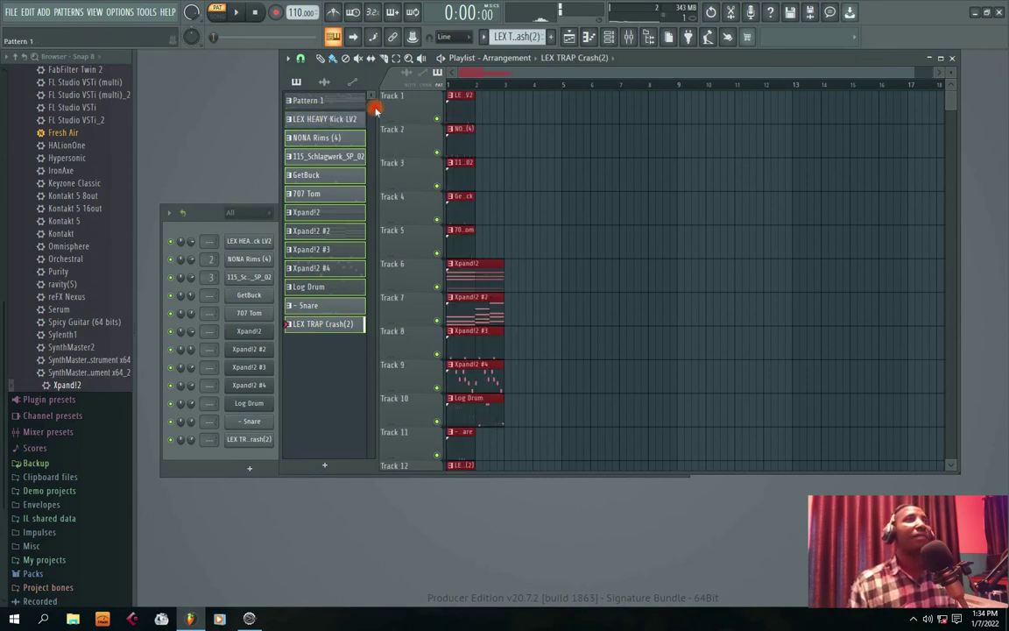
{"action": "left_click", "coordinate": [550, 59]}
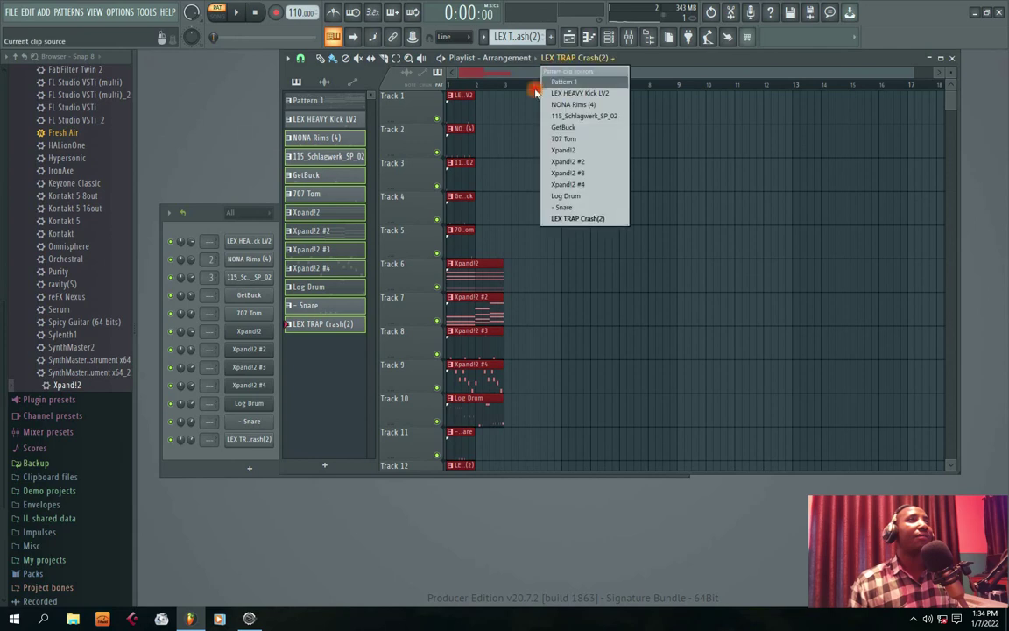
{"action": "left_click", "coordinate": [694, 97]}
{"action": "right_click", "coordinate": [724, 107]}
{"action": "left_click_drag", "start_coordinate": [504, 102], "coordinate": [486, 240]}
{"action": "scroll", "coordinate": [545, 289], "scroll_direction": "down", "scroll_amount": 3}
{"action": "left_click_drag", "start_coordinate": [491, 341], "coordinate": [460, 388]}
Duplicate the two-bar block of clips on all tracks repeatedly until the arrangement reaches the end of bar 34
{"action": "key", "text": "ctrl+a"}
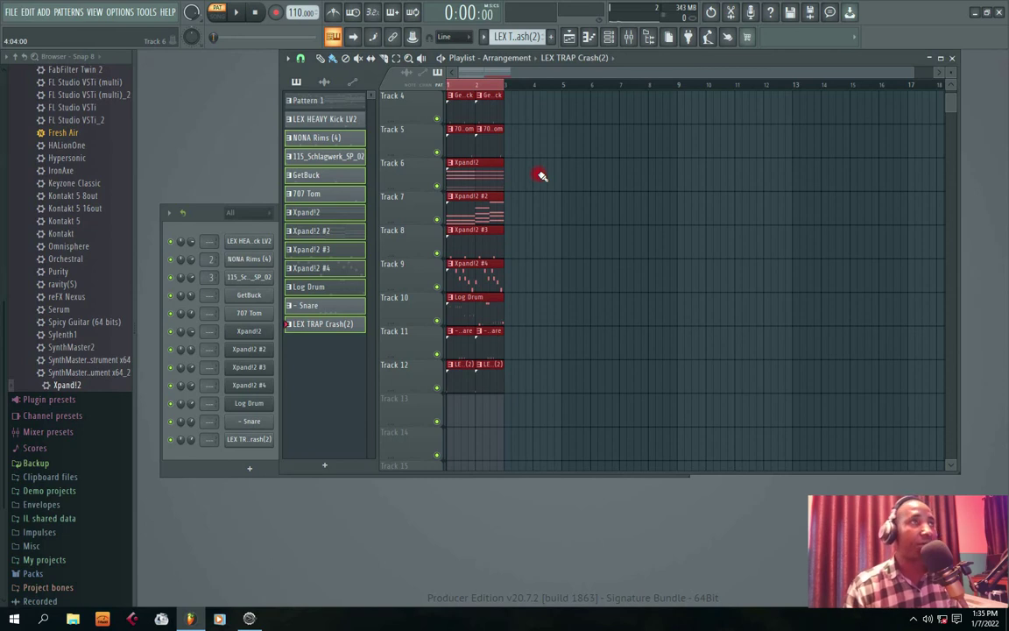
{"action": "key", "text": "ctrl+b"}
{"action": "key", "text": "ctrl+b"}
{"action": "key", "text": "ctrl+b"}
{"action": "key", "text": "ctrl+b"}
{"action": "key", "text": "ctrl+b"}
{"action": "key", "text": "ctrl+b"}
{"action": "key", "text": "ctrl+b"}
{"action": "key", "text": "ctrl+b"}
{"action": "key", "text": "ctrl+b"}
{"action": "key", "text": "ctrl+b"}
{"action": "key", "text": "ctrl+b"}
{"action": "key", "text": "ctrl+b"}
{"action": "key", "text": "ctrl+b"}
{"action": "key", "text": "ctrl+b"}
{"action": "key", "text": "ctrl+b"}
{"action": "key", "text": "ctrl+b"}
{"action": "key", "text": "ctrl+b"}
{"action": "key", "text": "ctrl+b"}
{"action": "key", "text": "ctrl+b"}
{"action": "key", "text": "ctrl+b"}
{"action": "key", "text": "ctrl+b"}
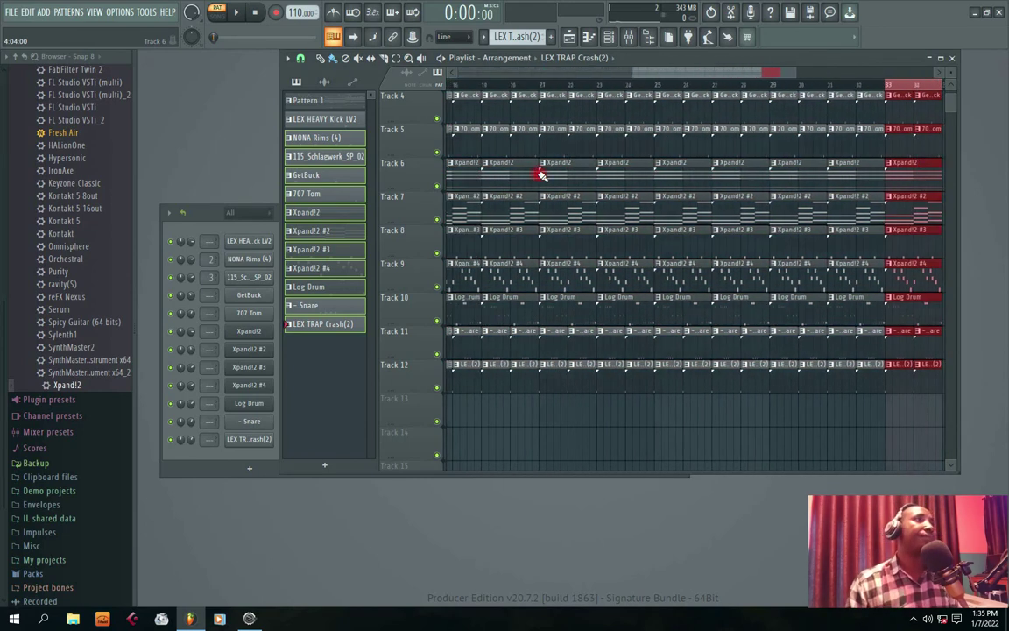
Clear the intro clips in song mode: tracks 4 and 5 in bar 1, tracks 8 to 10 before bar 7, tracks 11 and 12 before bar 6
{"action": "left_click", "coordinate": [877, 87]}
{"action": "left_click_drag", "start_coordinate": [819, 73], "coordinate": [485, 88]}
{"action": "mouse_move", "coordinate": [467, 402]}
{"action": "left_mouse_down"}
{"action": "mouse_move", "coordinate": [496, 360]}
{"action": "mouse_move", "coordinate": [498, 274]}
{"action": "left_mouse_up"}
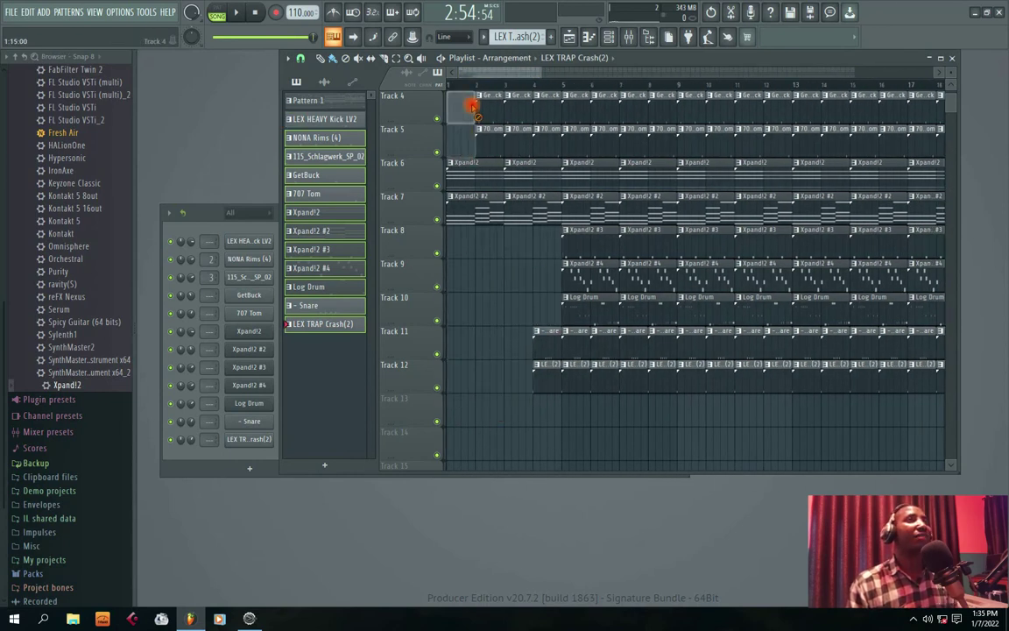
{"action": "key", "text": "space"}
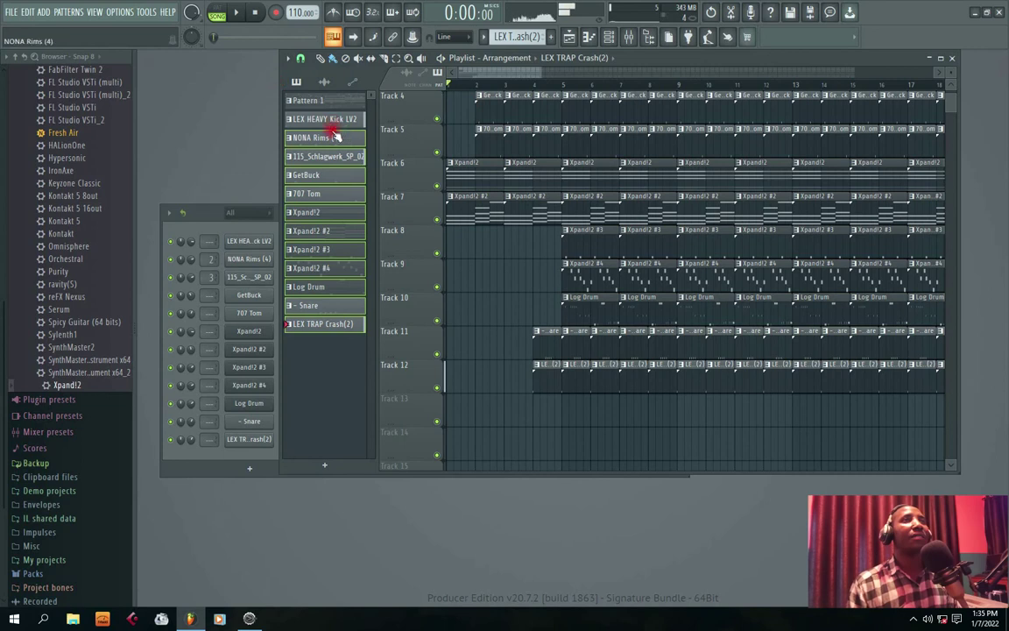
{"action": "left_click", "coordinate": [311, 231]}
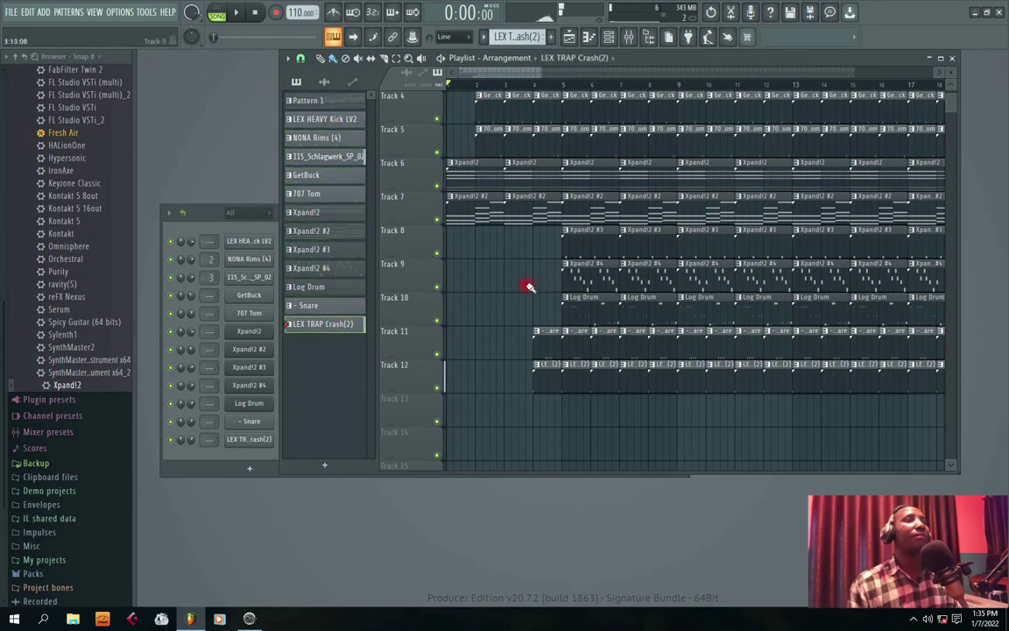
{"action": "mouse_move", "coordinate": [561, 410]}
{"action": "left_mouse_down"}
{"action": "mouse_move", "coordinate": [559, 253]}
{"action": "mouse_move", "coordinate": [566, 323]}
{"action": "left_mouse_up"}
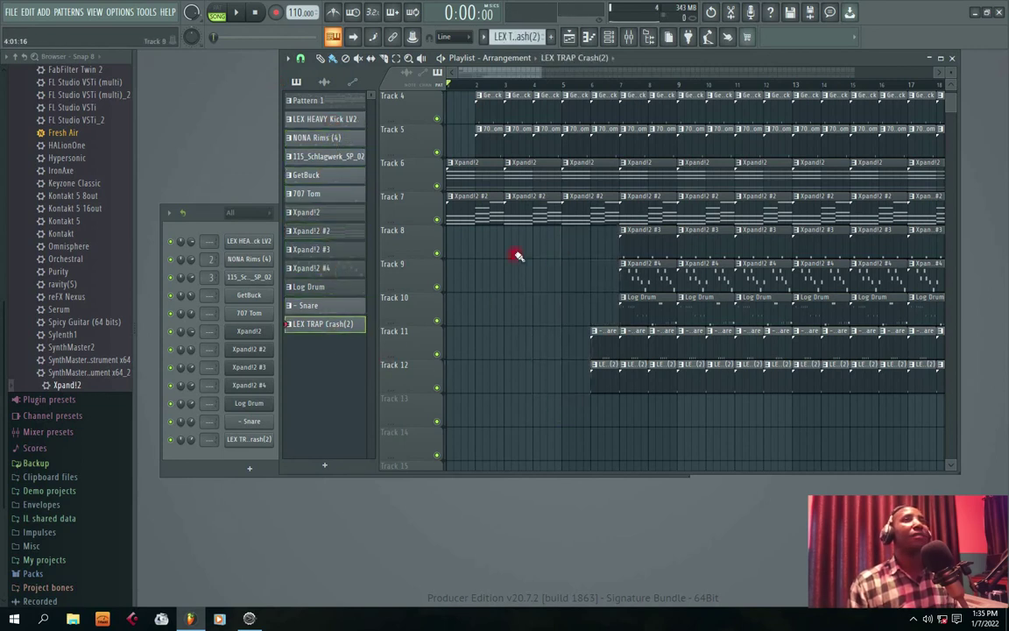
Play the arrangement from the start several times to check the intro
{"action": "key", "text": "space"}
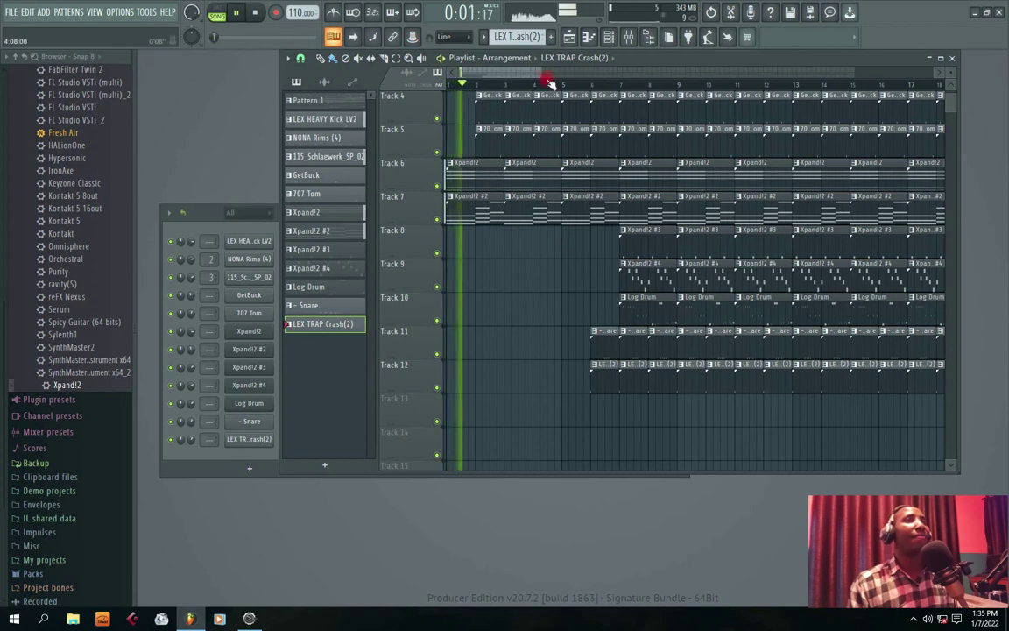
{"action": "key", "text": "space"}
{"action": "key", "text": "space"}
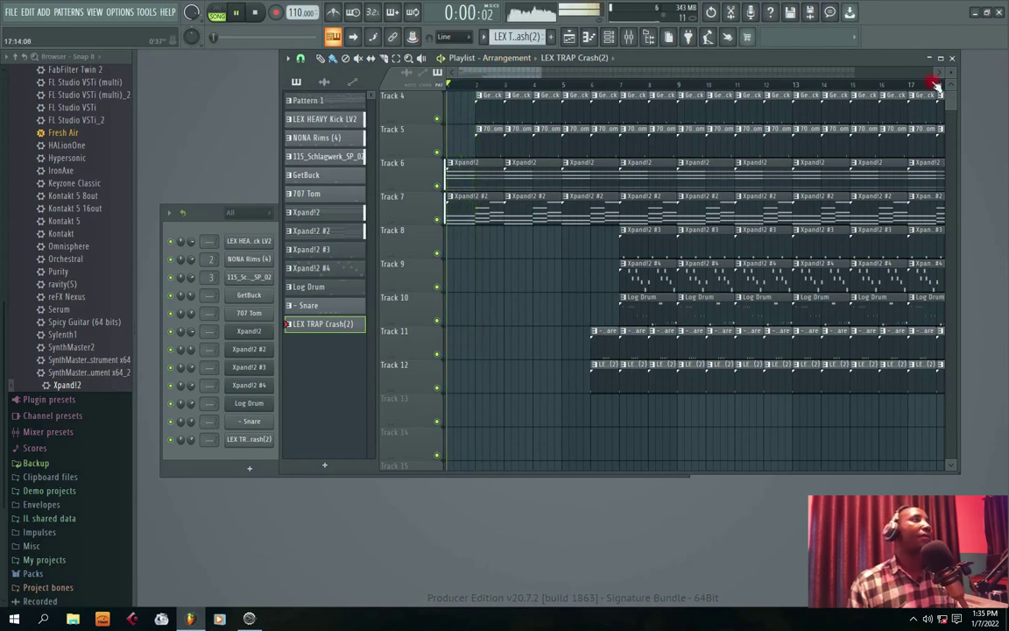
{"action": "key", "text": "space"}
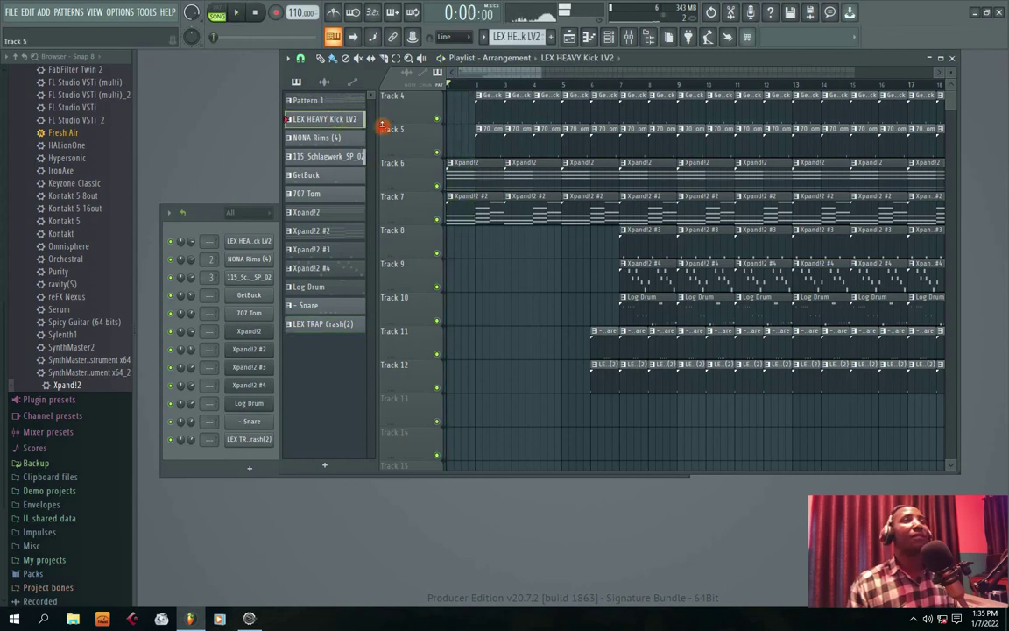
{"action": "key", "text": "space"}
{"action": "key", "text": "space"}
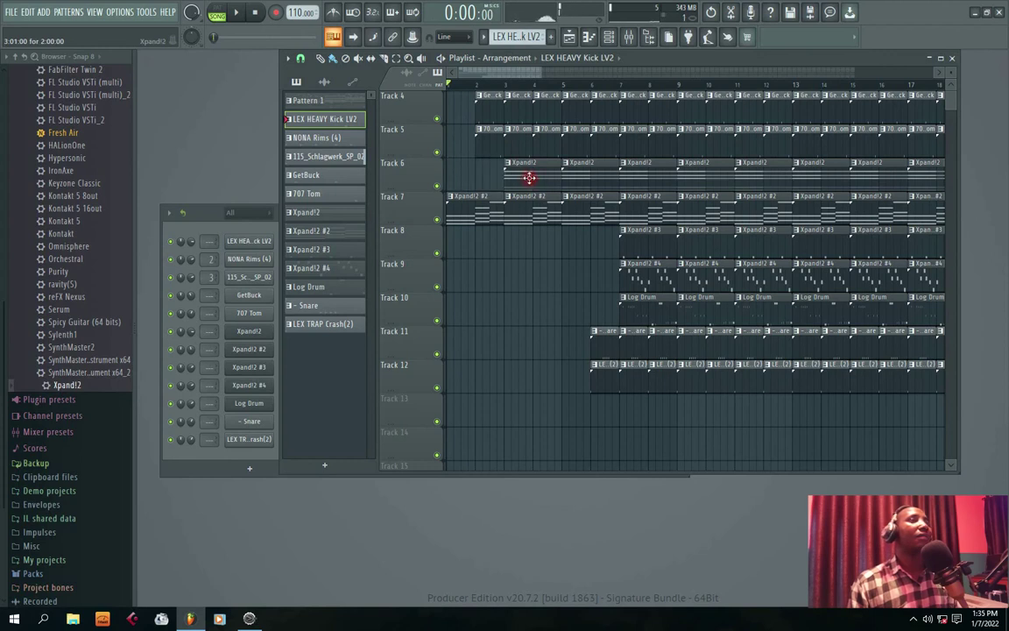
Clear the early clips on tracks 6 and 7, then repaint Xpand!2 #2 over bars 1–12 and Xpand!2 over bars 1–14
{"action": "mouse_move", "coordinate": [521, 178]}
{"action": "left_mouse_down"}
{"action": "mouse_move", "coordinate": [824, 165]}
{"action": "mouse_move", "coordinate": [471, 210]}
{"action": "left_mouse_up"}
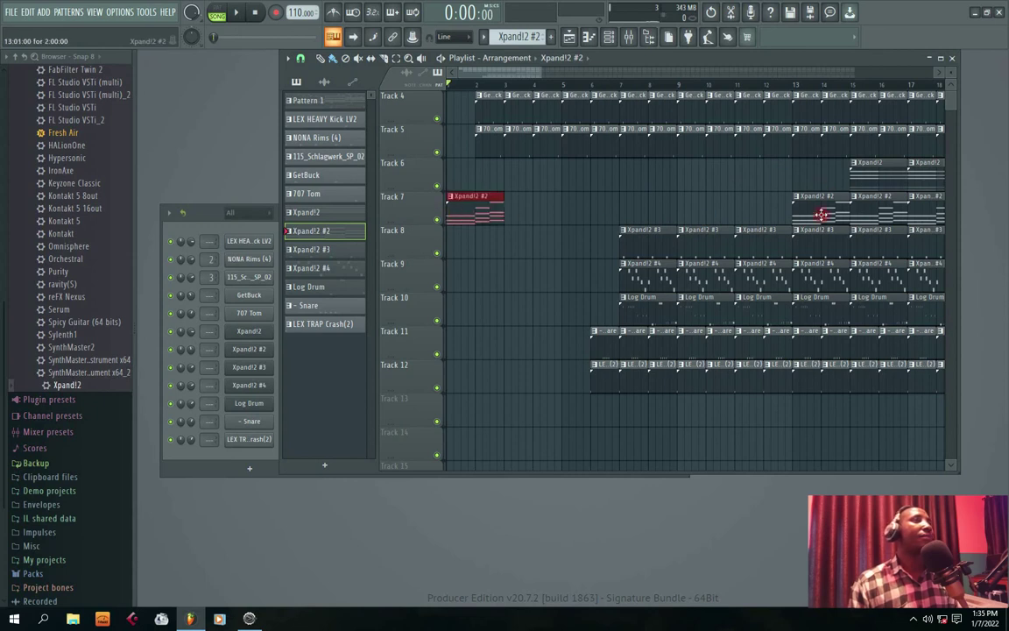
{"action": "left_click_drag", "start_coordinate": [508, 210], "coordinate": [751, 212]}
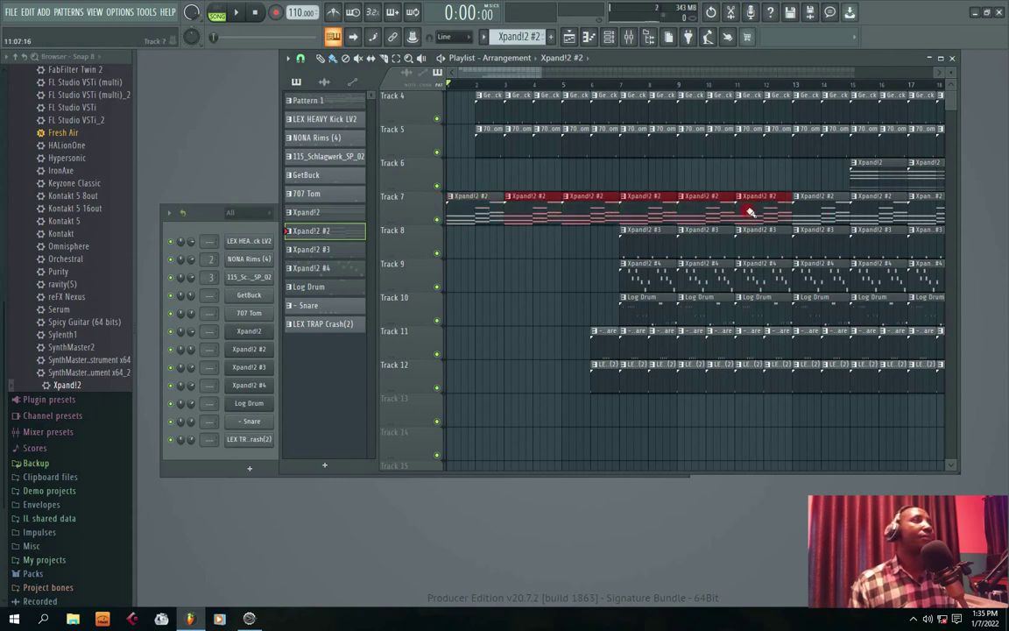
{"action": "left_click", "coordinate": [858, 178]}
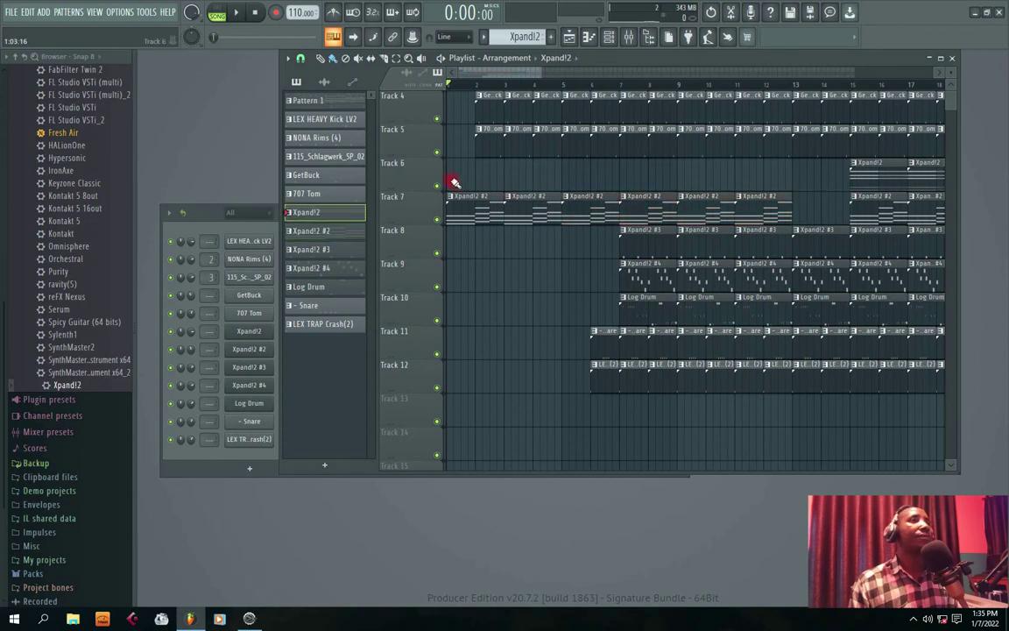
{"action": "left_click_drag", "start_coordinate": [452, 179], "coordinate": [756, 169]}
Play the arrangement from the start to hear the repainted clips alongside the drums on the first tracks
{"action": "key", "text": "space"}
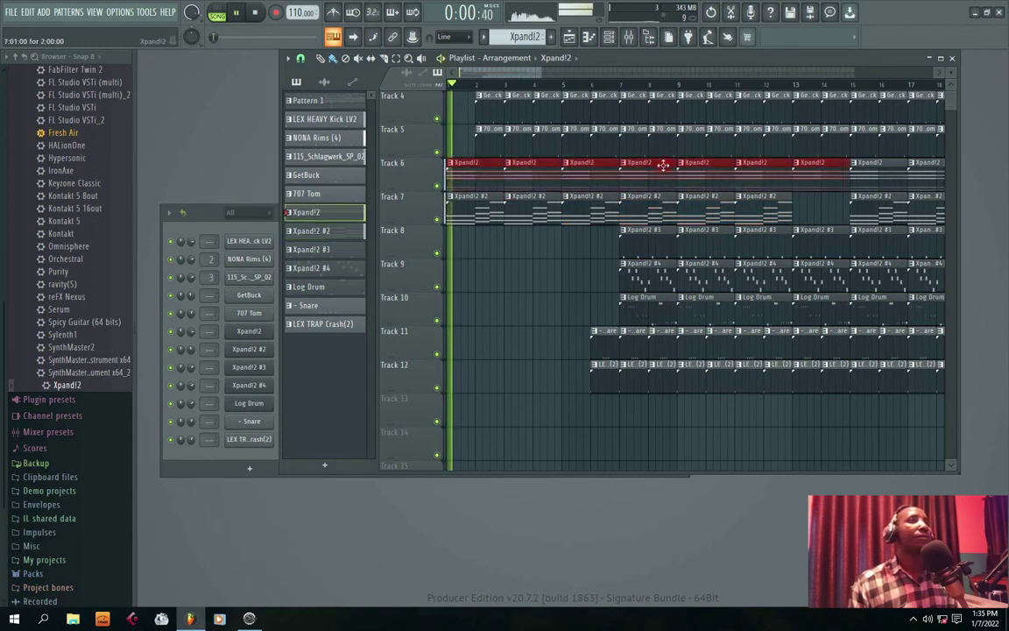
{"action": "left_click_drag", "start_coordinate": [529, 71], "coordinate": [420, 87]}
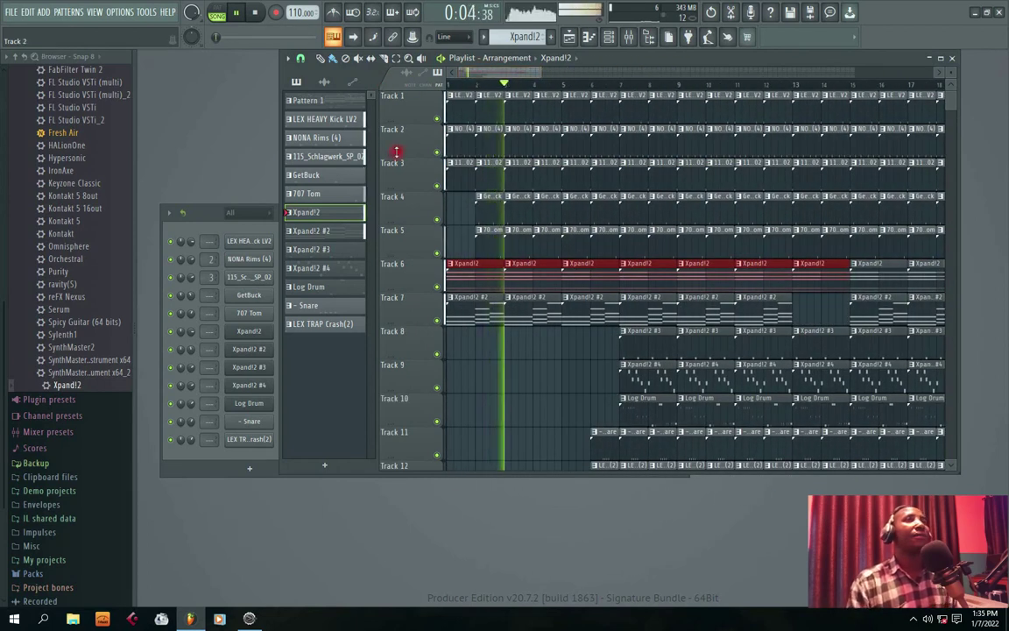
{"action": "key", "text": "space"}
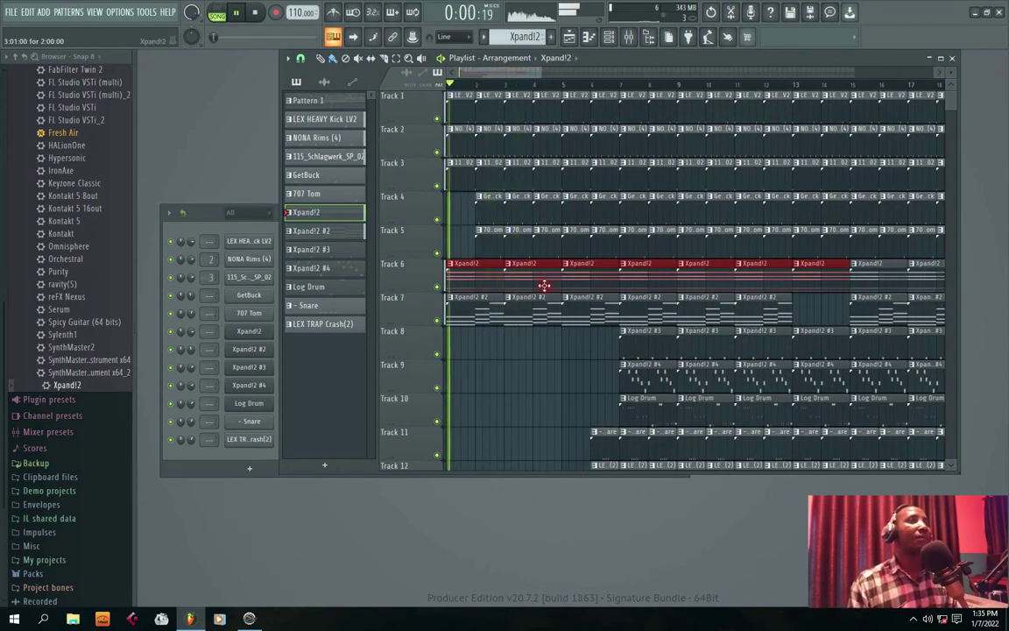
Remove the Xpand!2 clips from bars 3 to 14 on track 6 and set that pattern's loop length to 32 steps in its piano roll
{"action": "left_click_drag", "start_coordinate": [541, 275], "coordinate": [811, 266]}
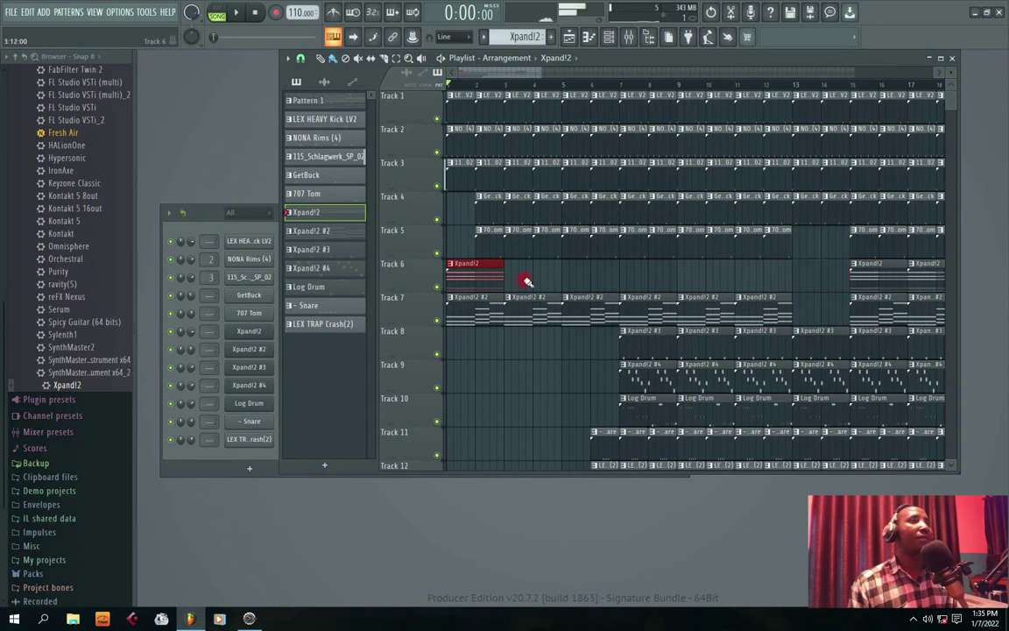
{"action": "double_click", "coordinate": [482, 278]}
{"action": "scroll", "coordinate": [375, 71], "scroll_direction": "up", "scroll_amount": 2}
{"action": "right_click", "coordinate": [457, 95]}
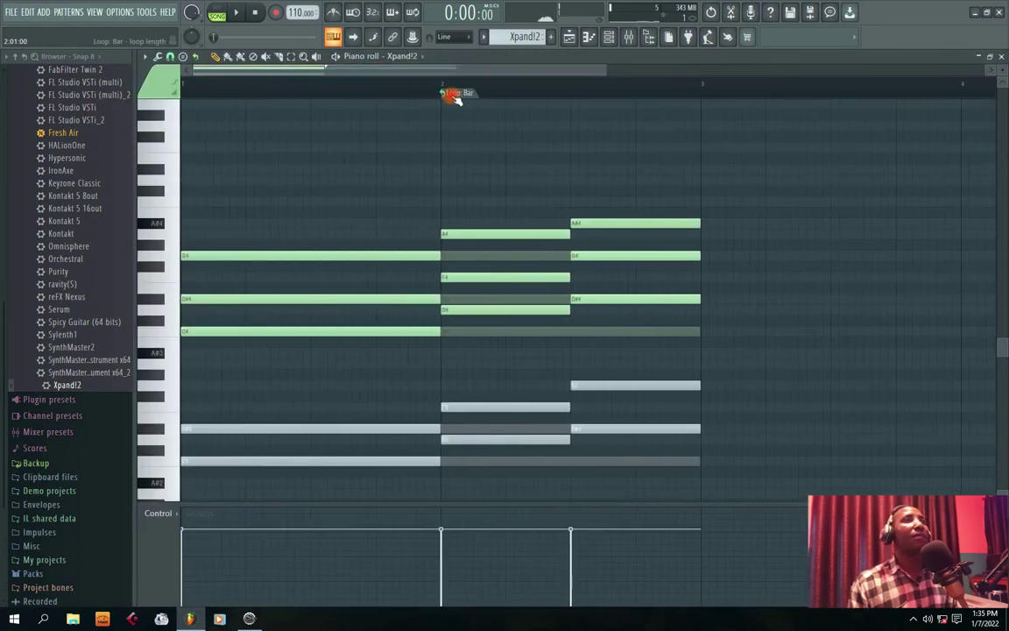
{"action": "left_click", "coordinate": [502, 109]}
{"action": "left_click", "coordinate": [474, 177]}
{"action": "key", "text": "space"}
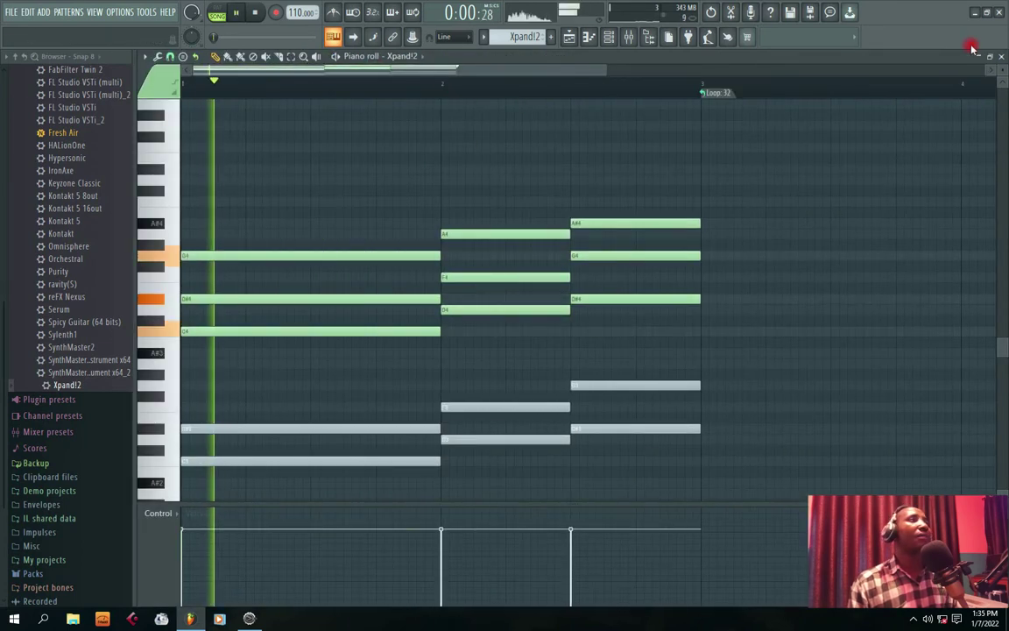
{"action": "left_click", "coordinate": [1001, 58]}
Paint Xpand!2 clips across bars 3 to 12 on track 6 and check the playback
{"action": "left_click", "coordinate": [692, 78]}
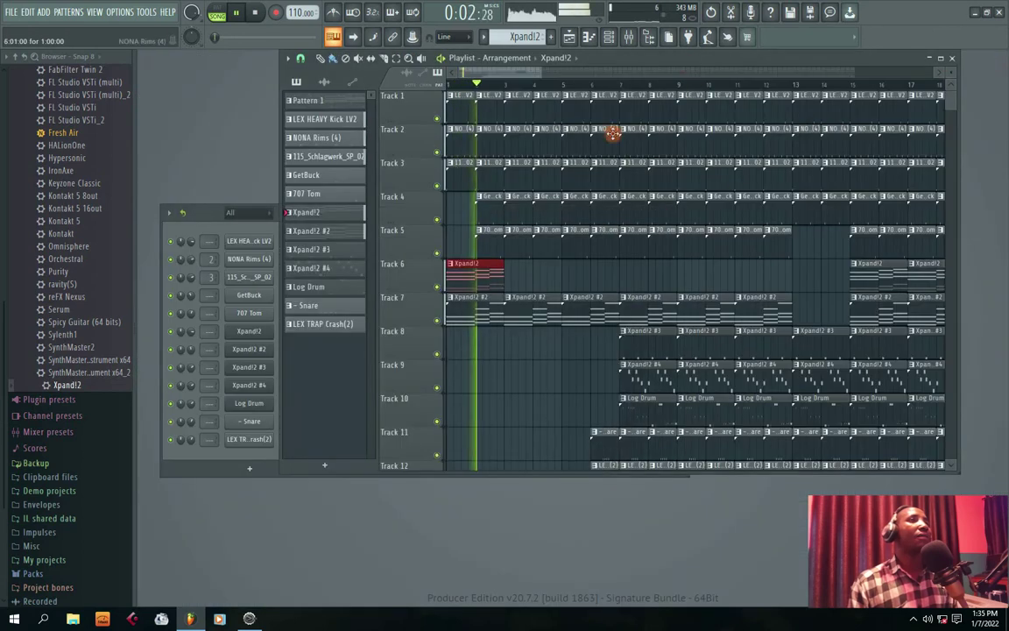
{"action": "mouse_move", "coordinate": [512, 275]}
{"action": "left_mouse_down"}
{"action": "mouse_move", "coordinate": [504, 272]}
{"action": "mouse_move", "coordinate": [791, 272]}
{"action": "left_mouse_up"}
{"action": "key", "text": "space"}
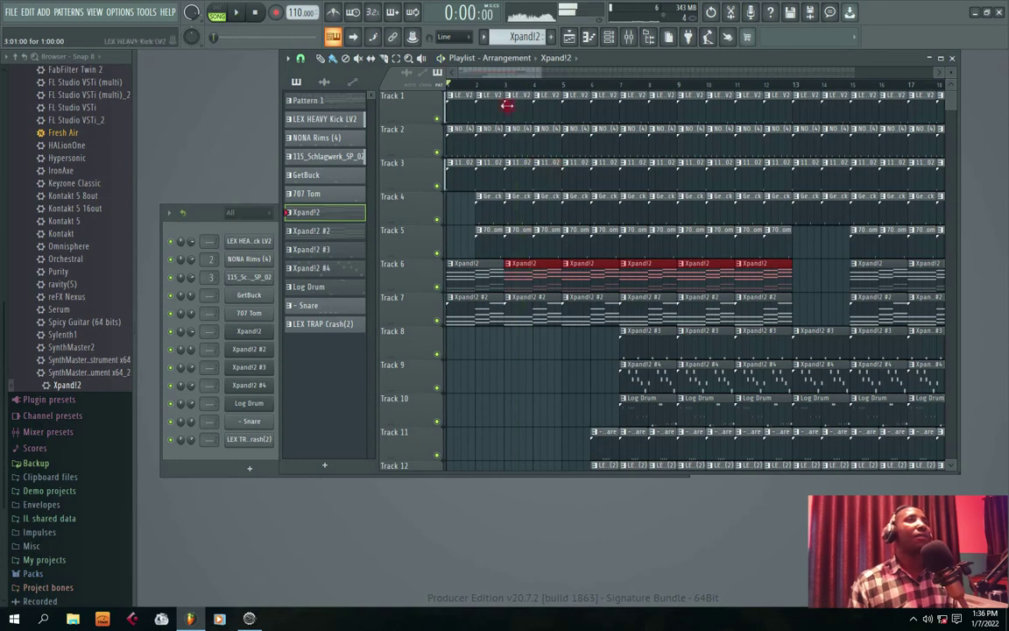
{"action": "key", "text": "space"}
Delete the GetBuck and 707 Tom clips in bar 2, and reposition and zoom the playlist on the opening bars
{"action": "left_click", "coordinate": [502, 235]}
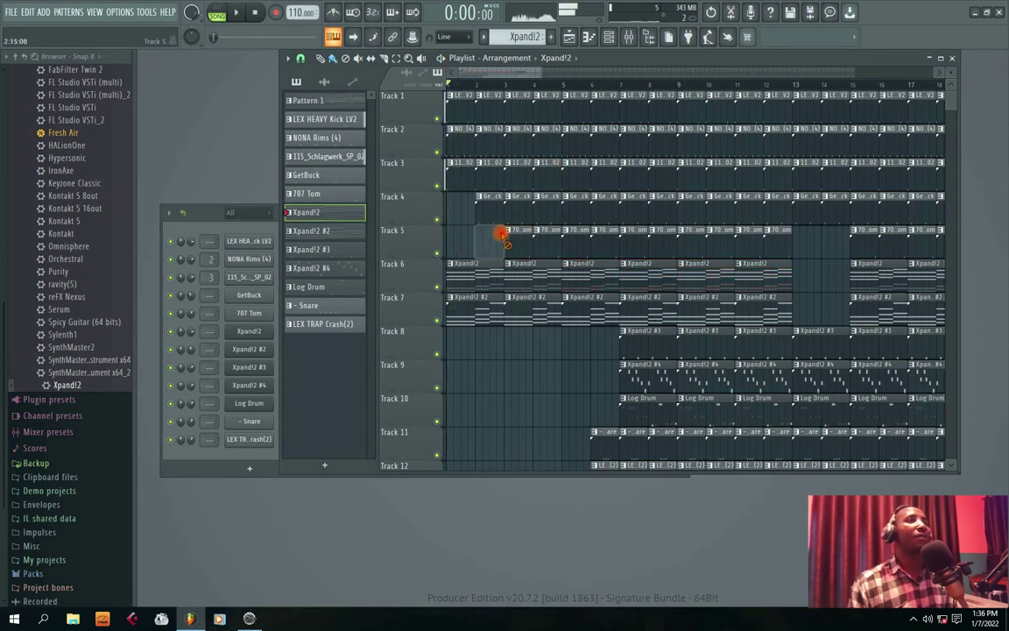
{"action": "left_click_drag", "start_coordinate": [608, 66], "coordinate": [475, 76]}
{"action": "mouse_move", "coordinate": [407, 86]}
{"action": "left_mouse_down"}
{"action": "mouse_move", "coordinate": [345, 92]}
{"action": "mouse_move", "coordinate": [410, 95]}
{"action": "left_mouse_up"}
{"action": "key", "text": "space"}
{"action": "key", "text": "space"}
{"action": "key", "text": "space"}
{"action": "key", "text": "space"}
Delete the kick, rims and Schlagwerk clips from bars 1 and 2 on tracks 1 to 3 and play the intro
{"action": "right_click", "coordinate": [340, 182]}
{"action": "right_click", "coordinate": [341, 148]}
{"action": "right_click", "coordinate": [343, 107]}
{"action": "right_click", "coordinate": [396, 112]}
{"action": "right_click", "coordinate": [405, 147]}
{"action": "right_click", "coordinate": [409, 170]}
{"action": "key", "text": "space"}
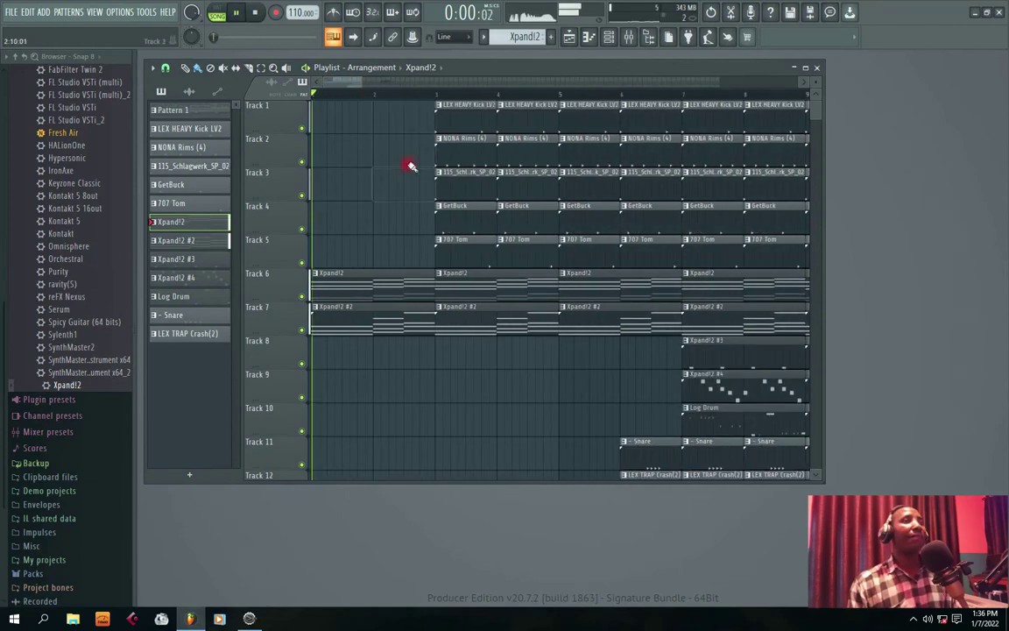
Delete the drum clips in bar 3 on tracks 1 to 5 during playback
{"action": "left_click", "coordinate": [383, 328]}
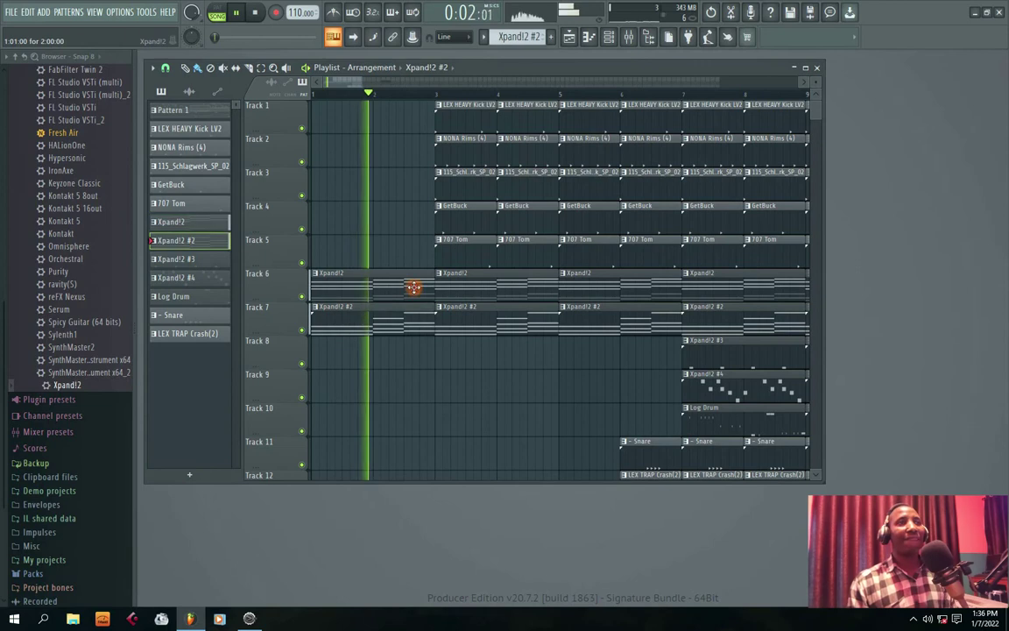
{"action": "right_click", "coordinate": [457, 242]}
{"action": "right_click", "coordinate": [458, 214]}
{"action": "right_click", "coordinate": [460, 184]}
{"action": "right_click", "coordinate": [461, 161]}
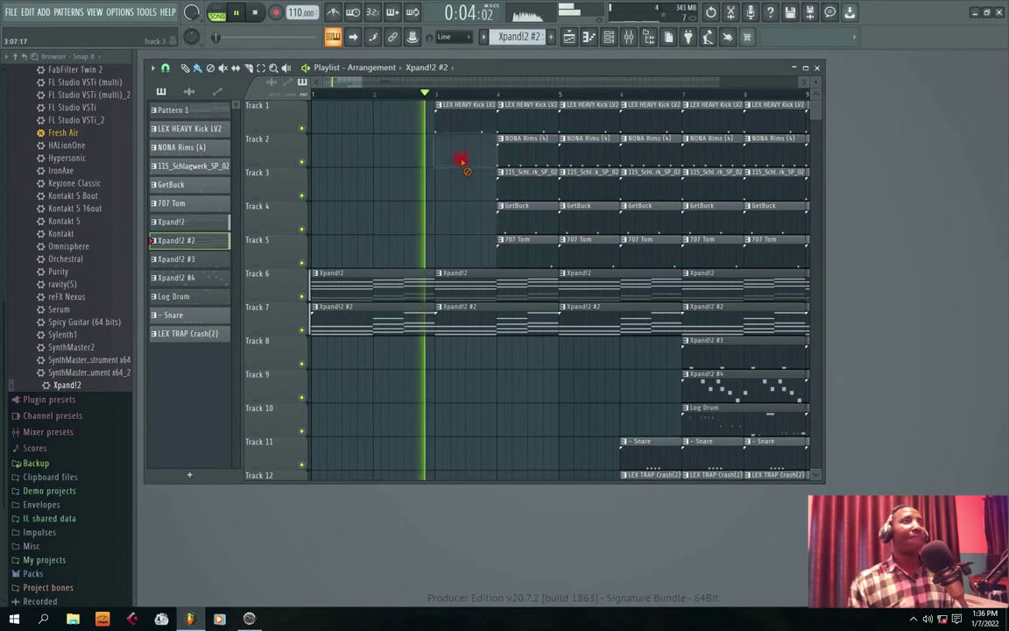
{"action": "right_click", "coordinate": [464, 123]}
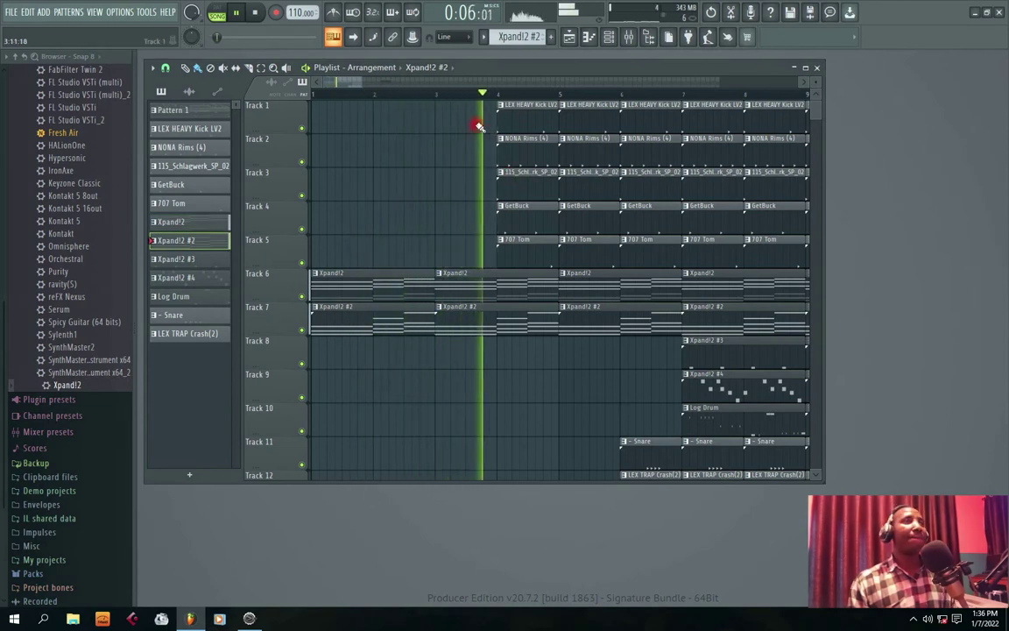
Delete the LEX HEAVY Kick LV2 clips in bars 4 to 6 on track 1
{"action": "right_click", "coordinate": [523, 121]}
{"action": "right_click", "coordinate": [585, 115]}
{"action": "right_click", "coordinate": [635, 112]}
Try removing the NONA Rims (4) clips from bars 4 to 6 on track 2, and paint them back in
{"action": "right_click", "coordinate": [508, 148]}
{"action": "right_click", "coordinate": [583, 143]}
{"action": "right_click", "coordinate": [633, 138]}
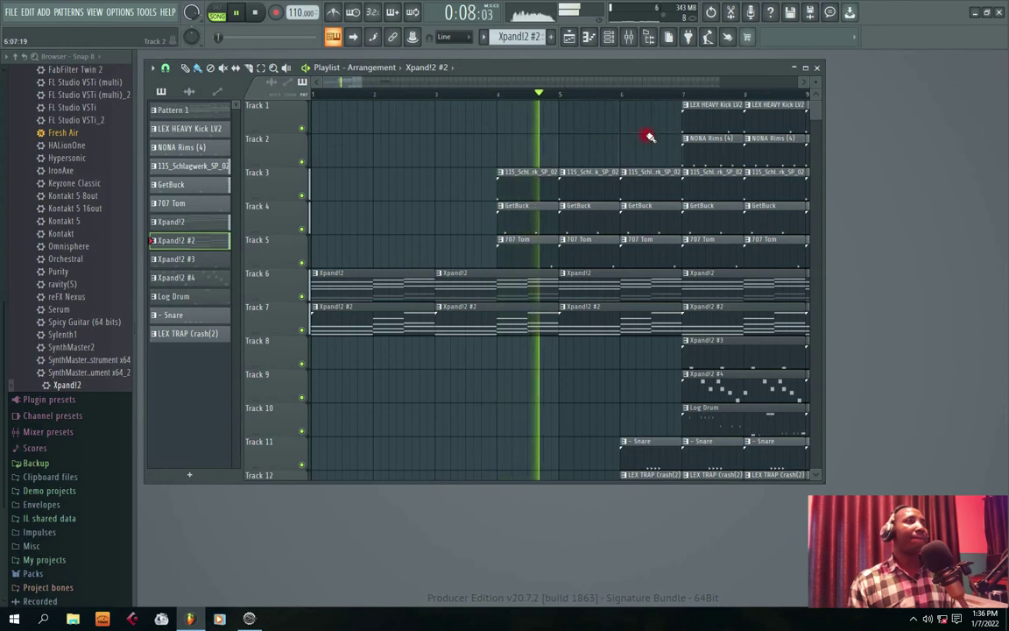
{"action": "left_click", "coordinate": [691, 151]}
{"action": "left_click_drag", "start_coordinate": [500, 155], "coordinate": [680, 147]}
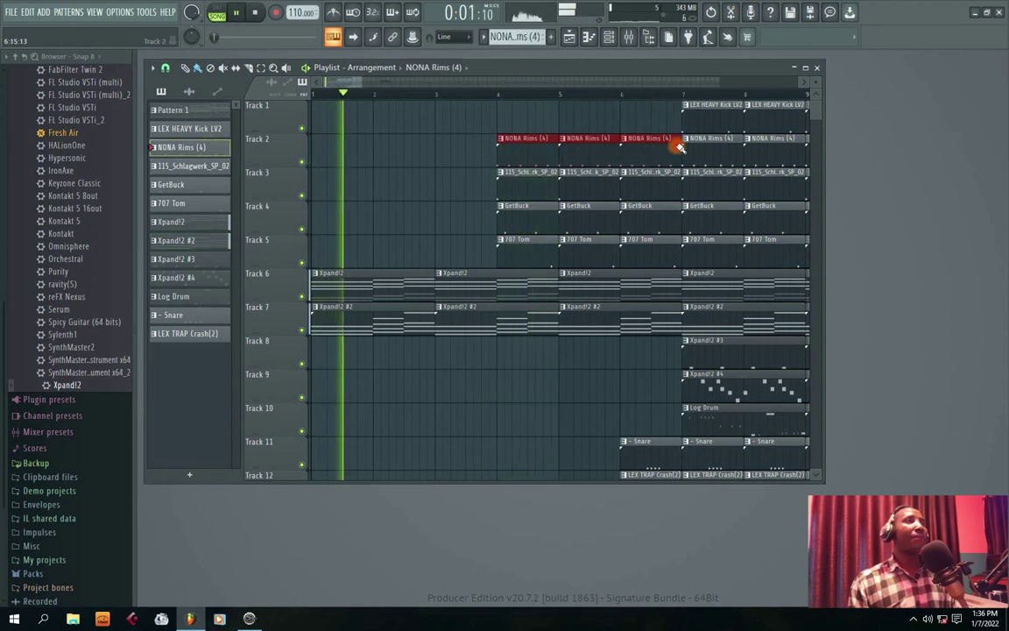
Fill bars 1 to 3 with 707 Tom clips on track 5 and GetBuck clips on track 4
{"action": "left_click_drag", "start_coordinate": [483, 103], "coordinate": [548, 254]}
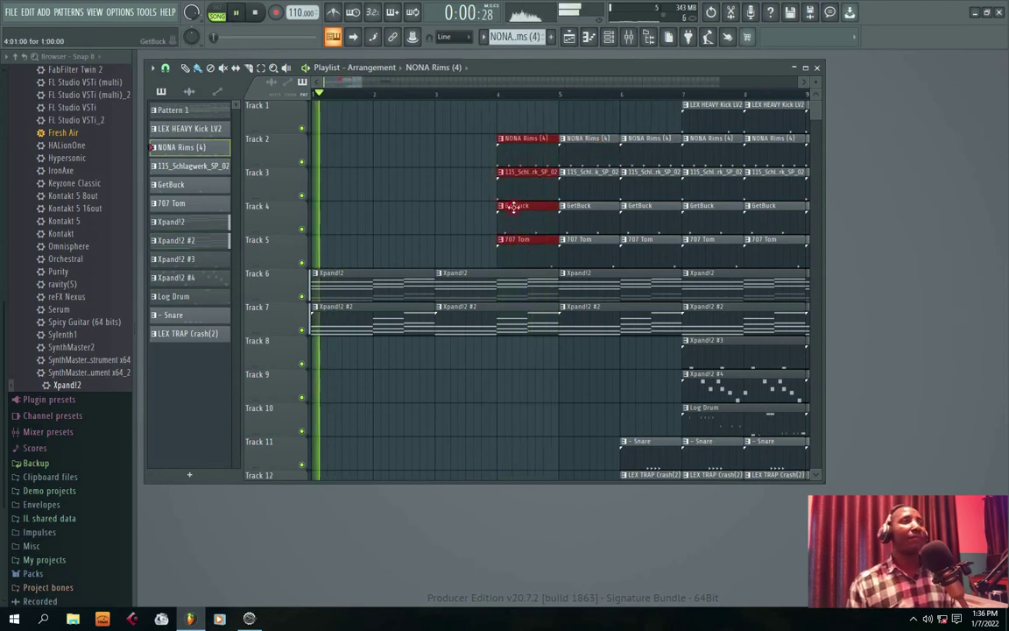
{"action": "key", "text": "space"}
{"action": "left_click", "coordinate": [448, 251], "text": "ctrl"}
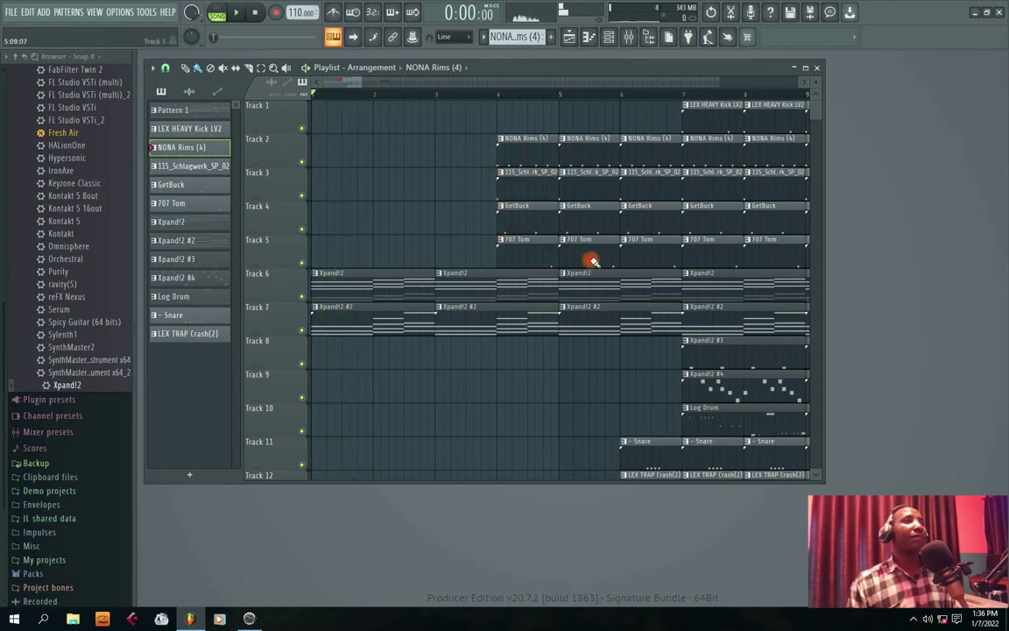
{"action": "mouse_move", "coordinate": [496, 255]}
{"action": "left_mouse_down"}
{"action": "mouse_move", "coordinate": [644, 257]}
{"action": "mouse_move", "coordinate": [407, 254]}
{"action": "mouse_move", "coordinate": [418, 238]}
{"action": "left_mouse_up"}
{"action": "key", "text": "space"}
{"action": "left_click", "coordinate": [526, 208]}
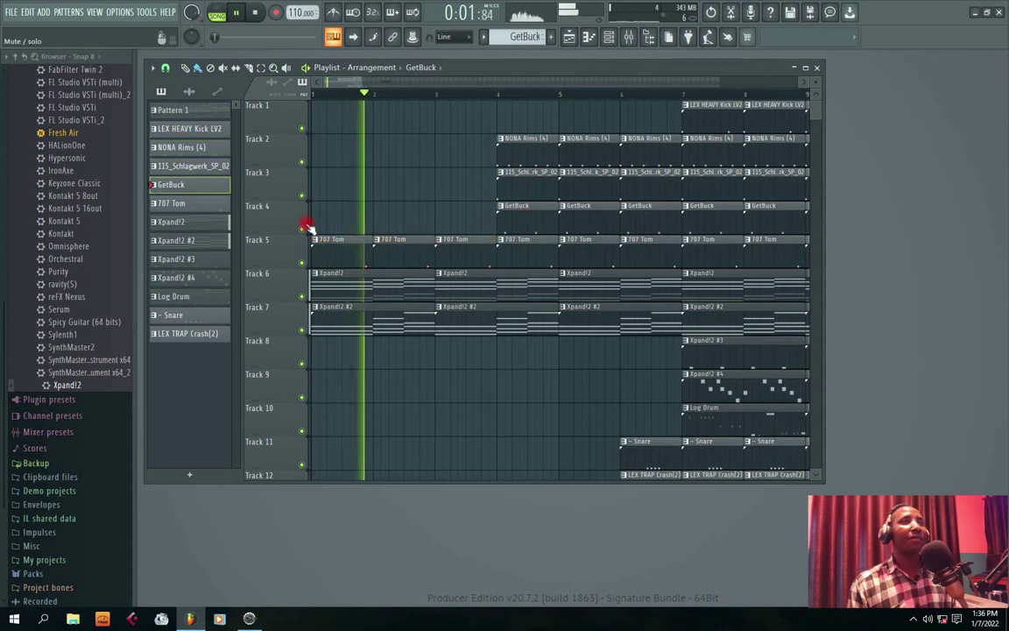
{"action": "left_click_drag", "start_coordinate": [314, 224], "coordinate": [496, 217]}
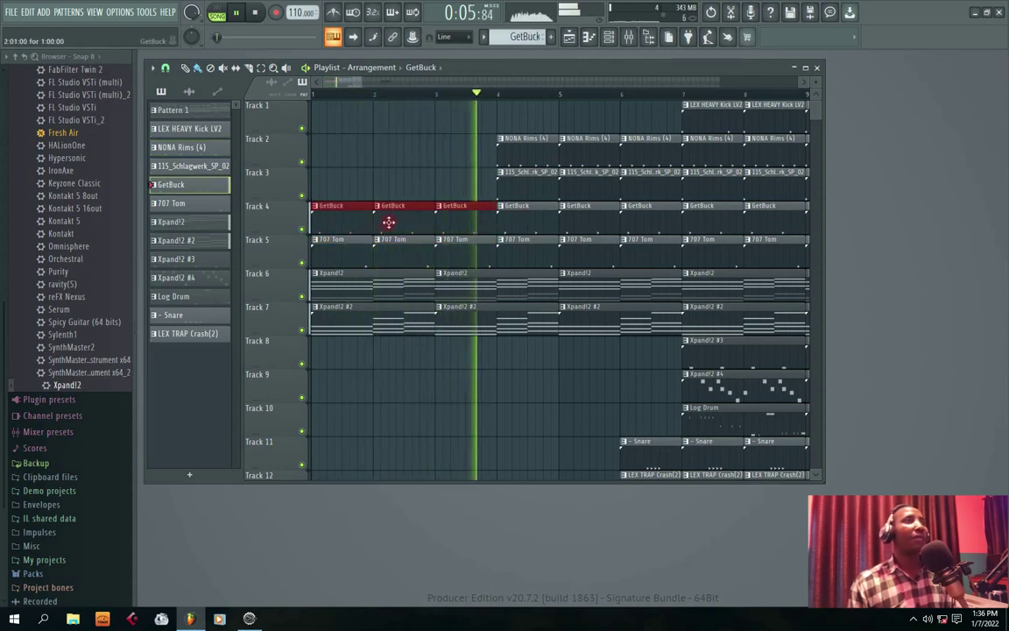
Copy the NONA Rims (4) and 115_Schlagwerk_SP_02 clips from bars 4 to 6 into bars 1 to 3 and play the intro
{"action": "key", "text": "space"}
{"action": "left_click_drag", "start_coordinate": [445, 137], "coordinate": [667, 188]}
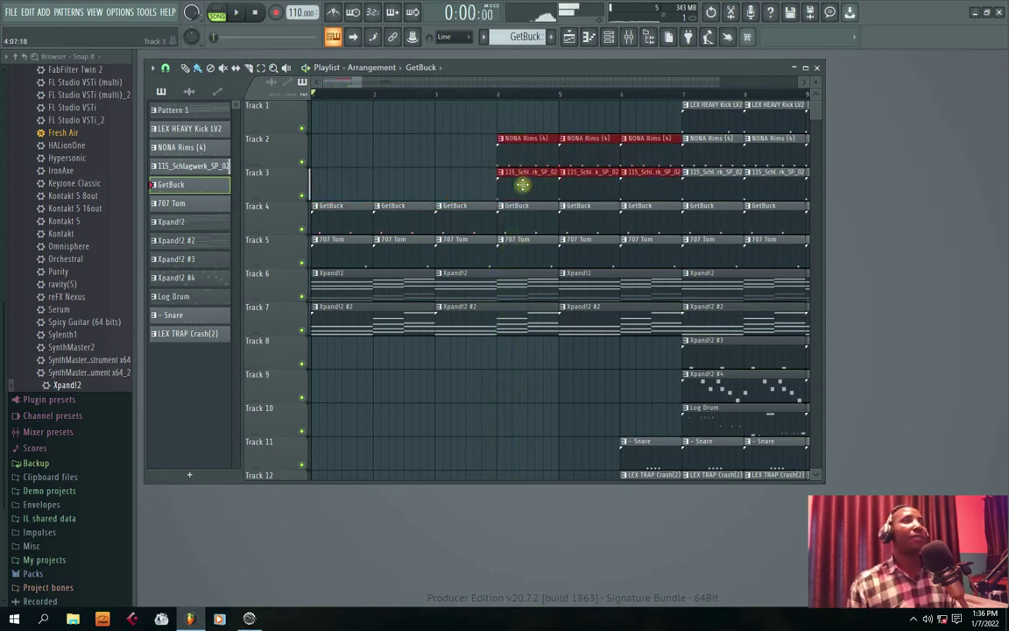
{"action": "left_click_drag", "start_coordinate": [522, 185], "coordinate": [338, 185]}
{"action": "key", "text": "space"}
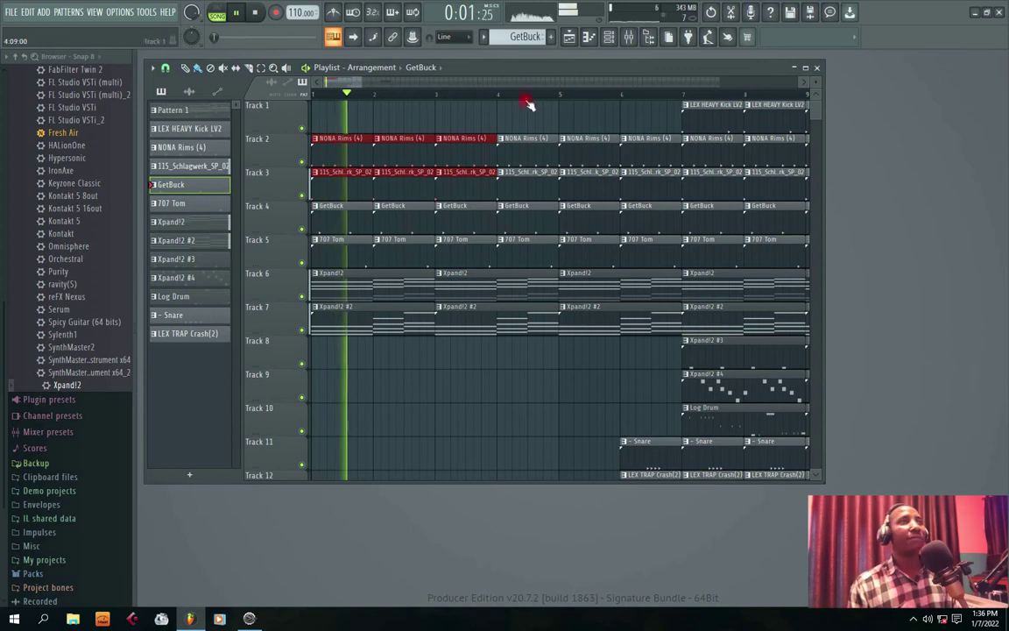
Reduce the heights of tracks 2 to 7 during playback, and return the song to the start and stop it
{"action": "left_click_drag", "start_coordinate": [440, 81], "coordinate": [463, 81]}
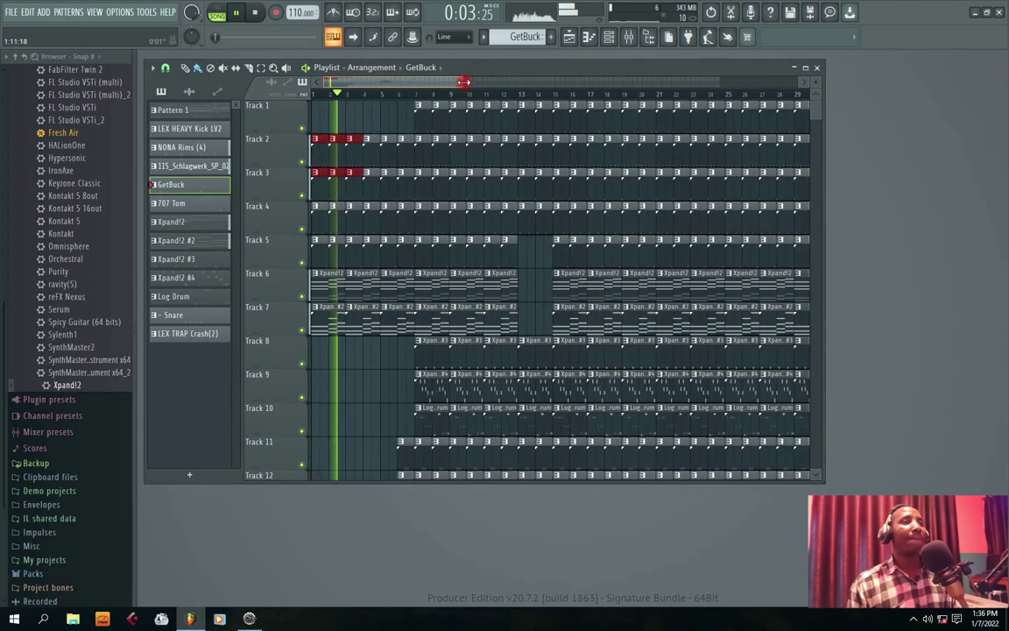
{"action": "scroll", "coordinate": [470, 327], "scroll_direction": "down", "scroll_amount": 3}
{"action": "left_click_drag", "start_coordinate": [283, 221], "coordinate": [282, 109]}
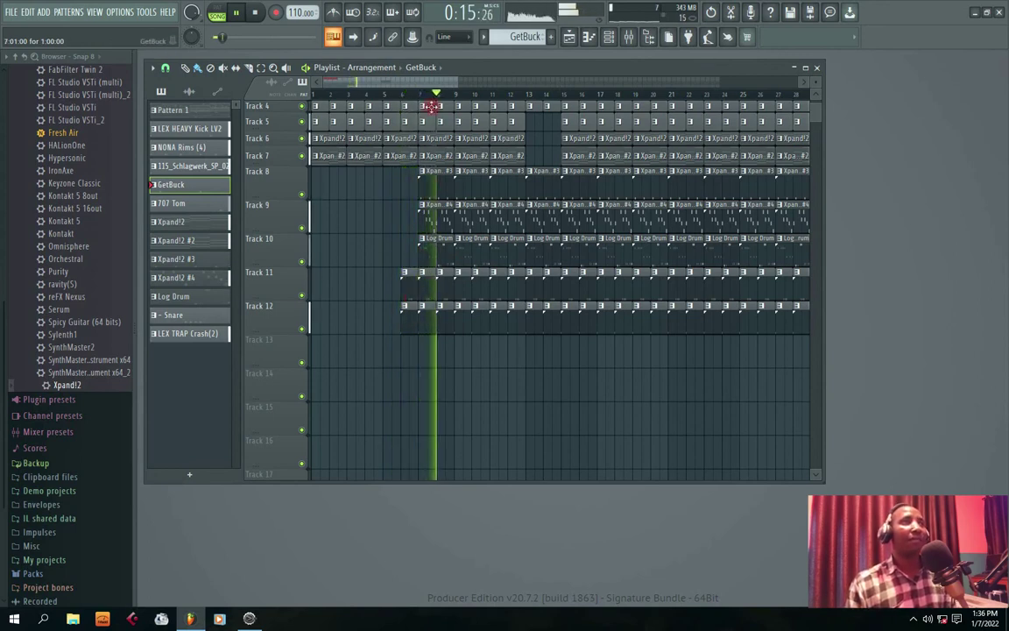
{"action": "scroll", "coordinate": [427, 104], "scroll_direction": "up", "scroll_amount": 2}
{"action": "left_click", "coordinate": [314, 94]}
{"action": "key", "text": "space"}
{"action": "left_click_drag", "start_coordinate": [289, 166], "coordinate": [310, 113]}
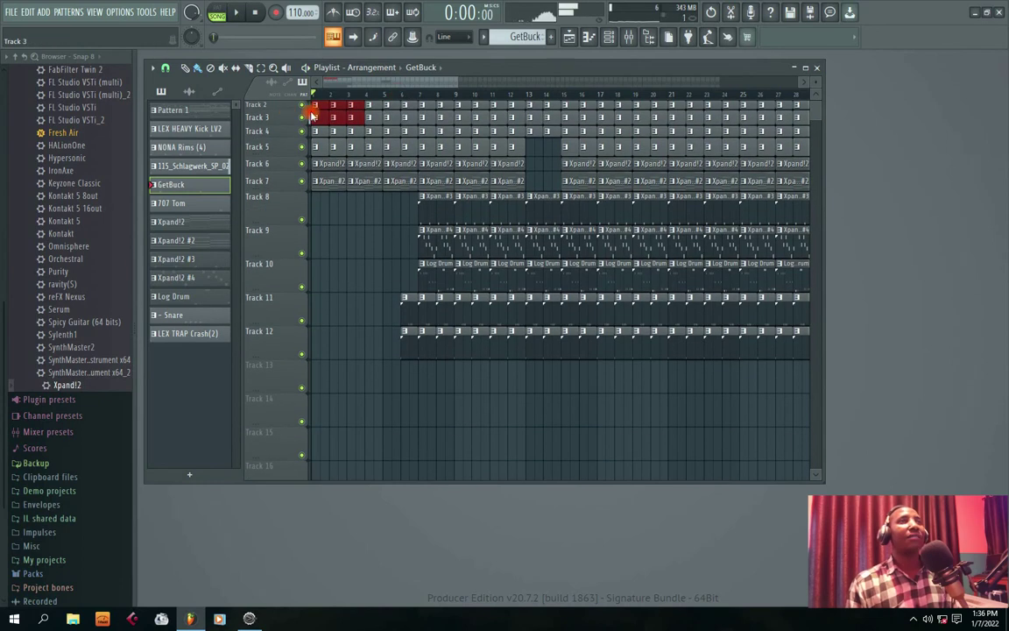
Add a time marker named "intro" at bar 1 of the playlist
{"action": "left_click", "coordinate": [158, 73]}
{"action": "mouse_move", "coordinate": [186, 163]}
{"action": "left_click", "coordinate": [322, 162]}
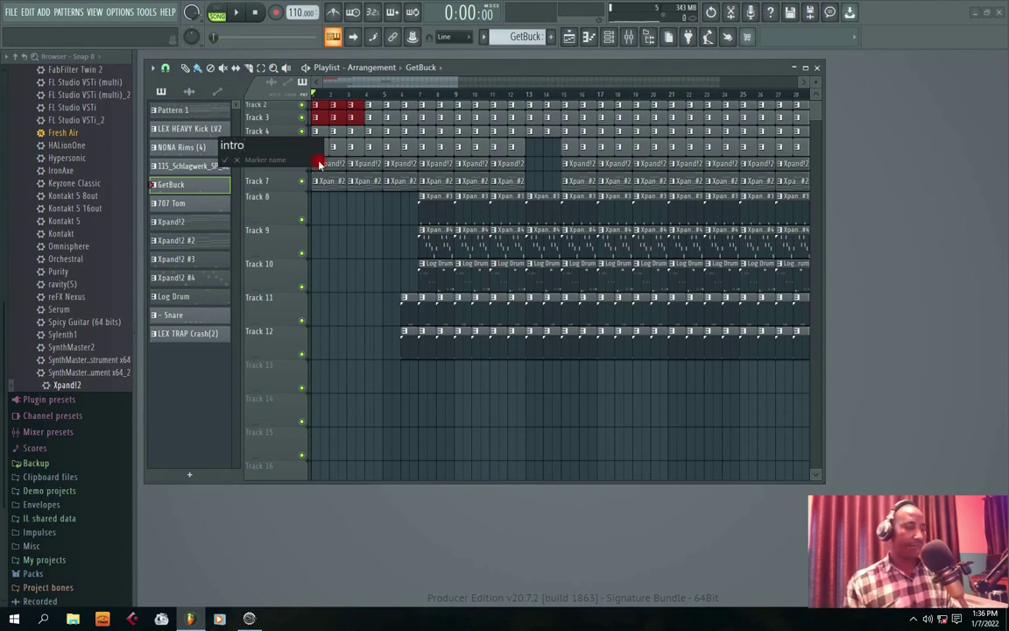
{"action": "key", "text": "Return"}
Reduce the heights of tracks 8 to 12 during playback and add a "chorus" marker at bar 7
{"action": "key", "text": "space"}
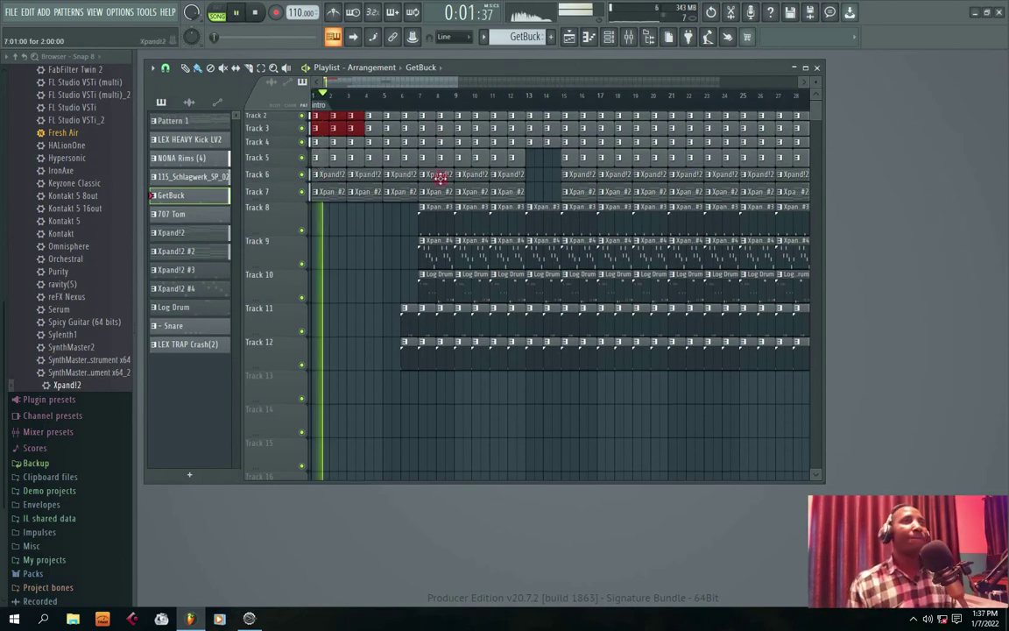
{"action": "left_click_drag", "start_coordinate": [273, 234], "coordinate": [277, 292]}
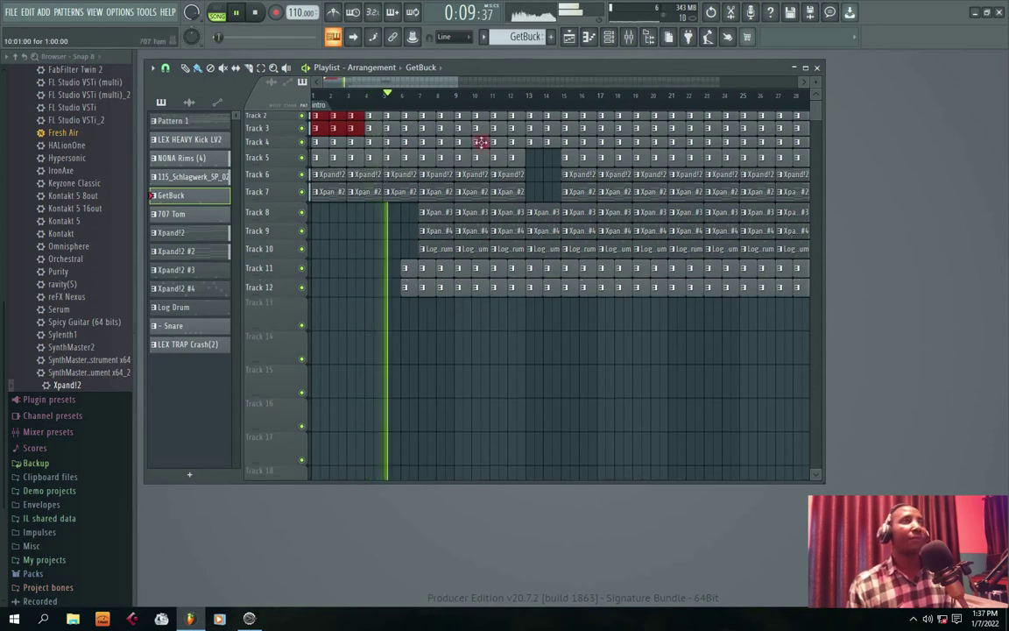
{"action": "right_click", "coordinate": [422, 107]}
{"action": "left_click", "coordinate": [432, 115]}
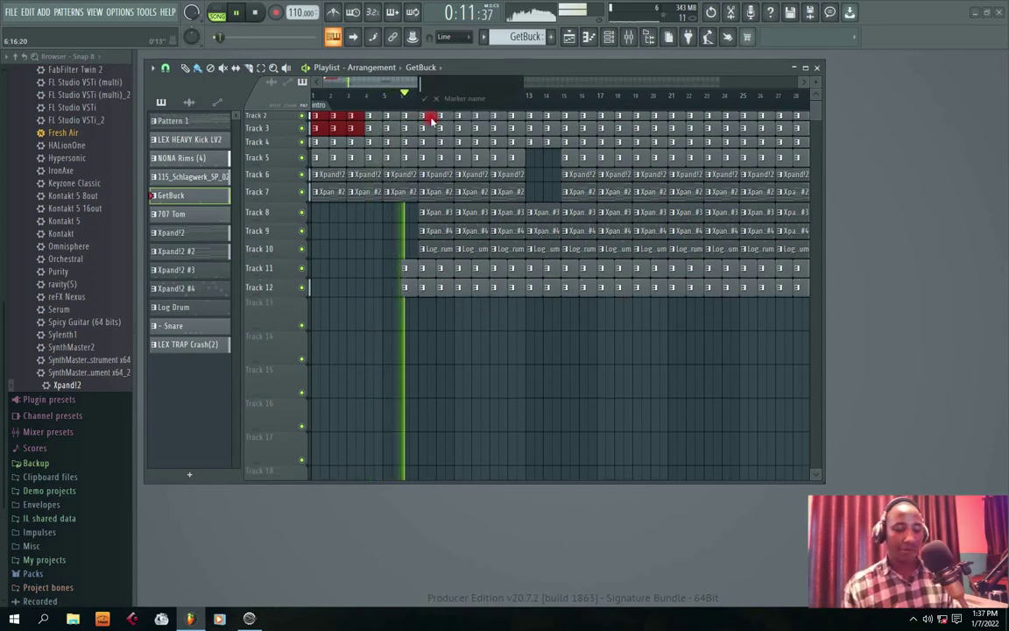
{"action": "type", "text": "chorus"}
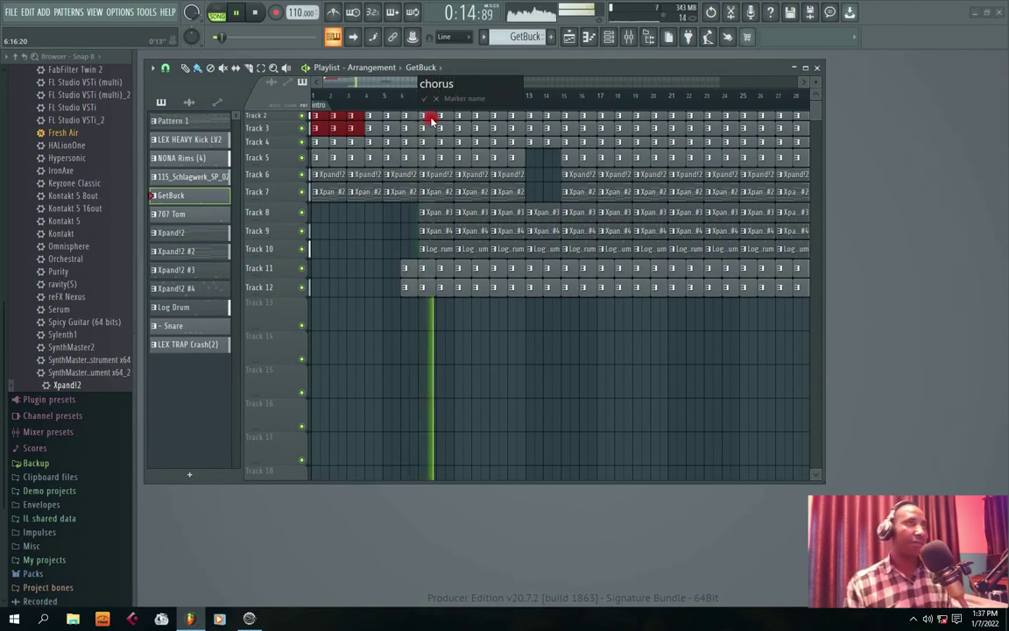
{"action": "key", "text": "Return"}
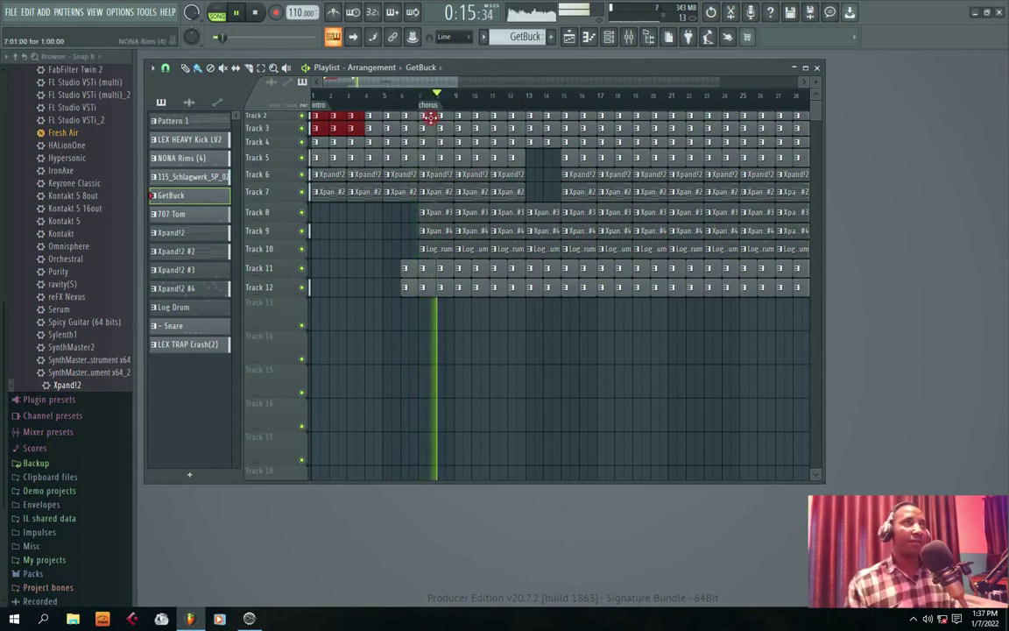
Delete the LEX TRAP Crash(2) clips in bars 7 to 25 on track 12, enlarging the track temporarily to reach them
{"action": "key", "text": "space"}
{"action": "key", "text": "space"}
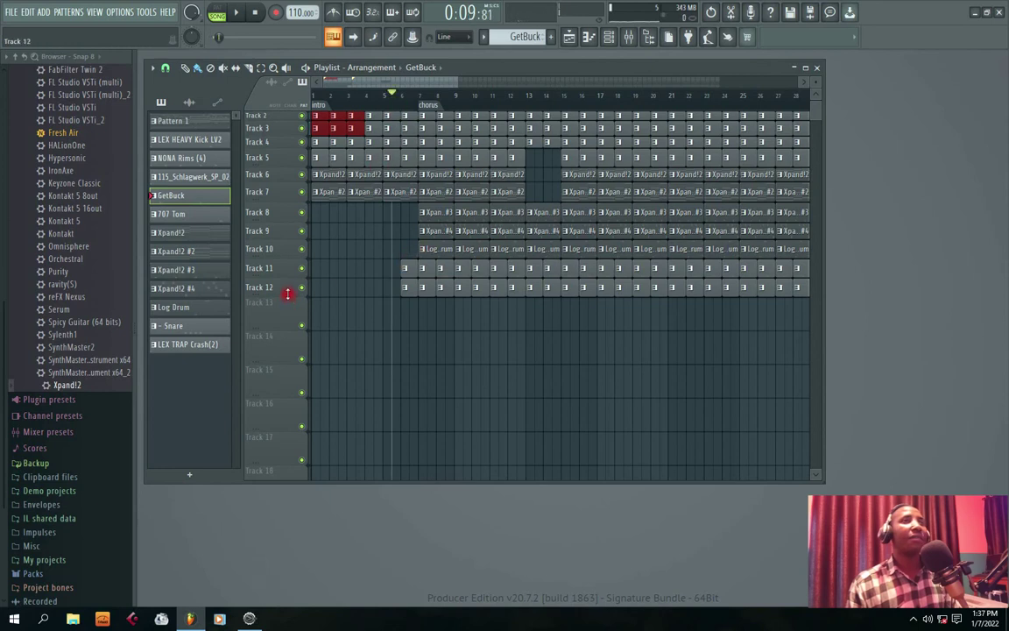
{"action": "left_click_drag", "start_coordinate": [287, 294], "coordinate": [303, 355]}
{"action": "left_click_drag", "start_coordinate": [432, 333], "coordinate": [749, 317]}
{"action": "key", "text": "space"}
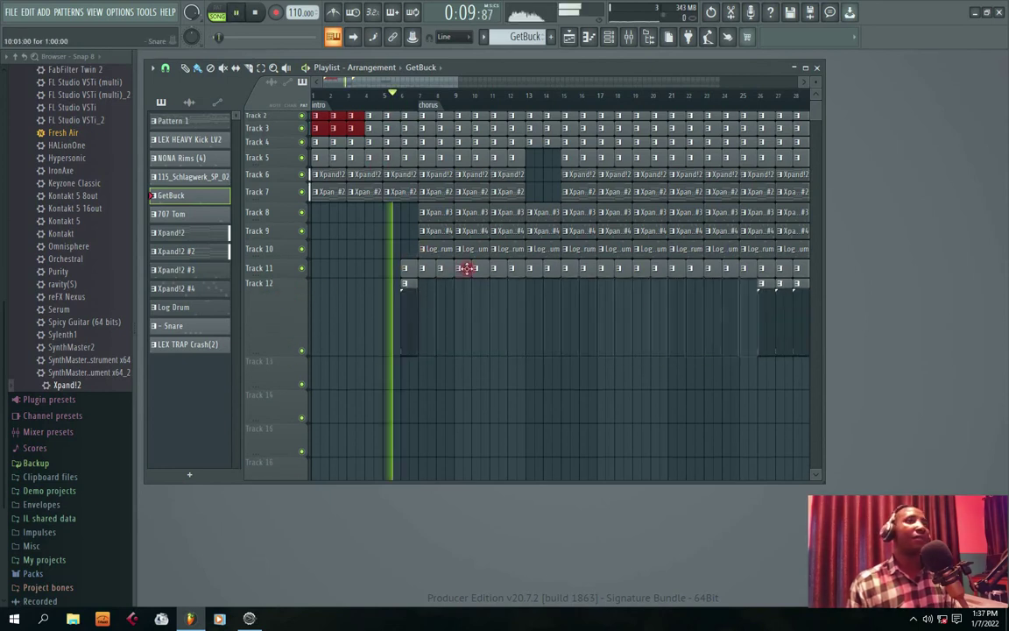
{"action": "left_click", "coordinate": [410, 274]}
{"action": "left_click_drag", "start_coordinate": [287, 356], "coordinate": [284, 301]}
Delete the Snare clips in bars 7 to 18 on track 11 and move the crash clip from bar 6 to bar 7
{"action": "key", "text": "space"}
{"action": "key", "text": "space"}
{"action": "key", "text": "space"}
{"action": "mouse_move", "coordinate": [408, 294]}
{"action": "left_mouse_down"}
{"action": "mouse_move", "coordinate": [598, 269]}
{"action": "mouse_move", "coordinate": [471, 275]}
{"action": "left_mouse_up"}
{"action": "key", "text": "space"}
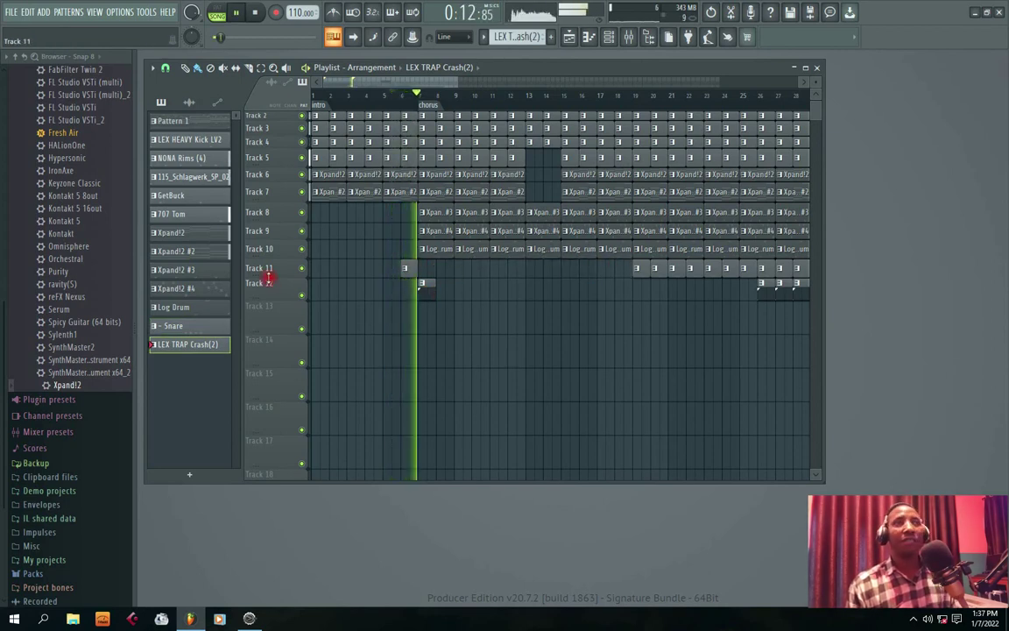
Fill the gap in bars 13 and 14 with 707 Tom, Xpand!2 and Xpand!2 #2 clips on tracks 5 to 7
{"action": "mouse_move", "coordinate": [405, 94]}
{"action": "left_mouse_down"}
{"action": "mouse_move", "coordinate": [435, 84]}
{"action": "mouse_move", "coordinate": [413, 83]}
{"action": "left_mouse_up"}
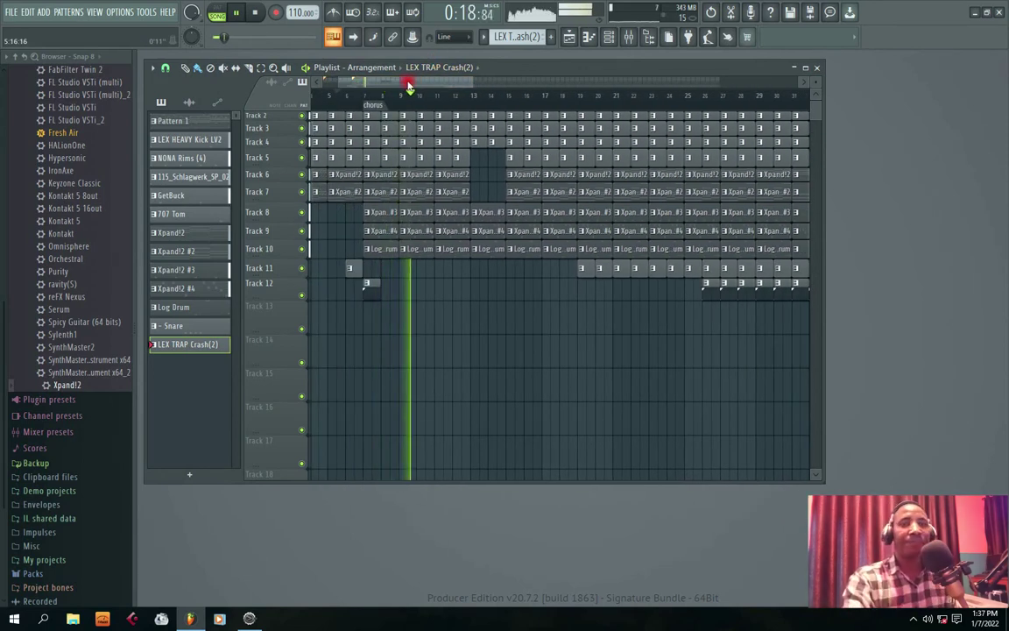
{"action": "mouse_move", "coordinate": [414, 83]}
{"action": "left_mouse_down"}
{"action": "mouse_move", "coordinate": [408, 90]}
{"action": "mouse_move", "coordinate": [424, 90]}
{"action": "left_mouse_up"}
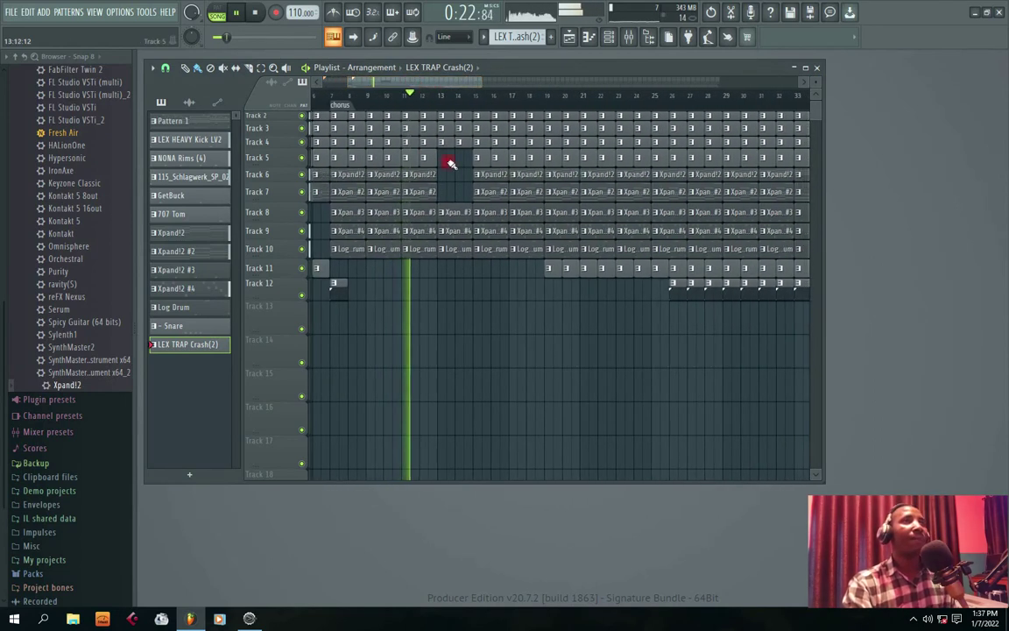
{"action": "mouse_move", "coordinate": [447, 161]}
{"action": "left_mouse_down"}
{"action": "mouse_move", "coordinate": [415, 195]}
{"action": "mouse_move", "coordinate": [451, 193]}
{"action": "left_mouse_up"}
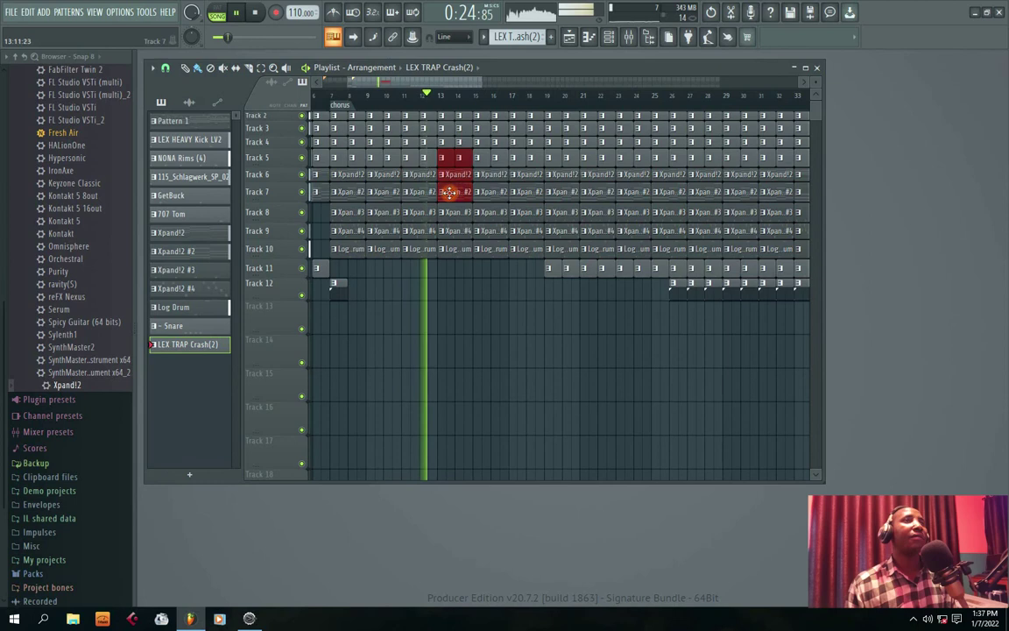
Add a time marker named "solo 1" at bar 15
{"action": "left_click_drag", "start_coordinate": [452, 82], "coordinate": [473, 86]}
{"action": "right_click", "coordinate": [393, 103]}
{"action": "left_click", "coordinate": [416, 110]}
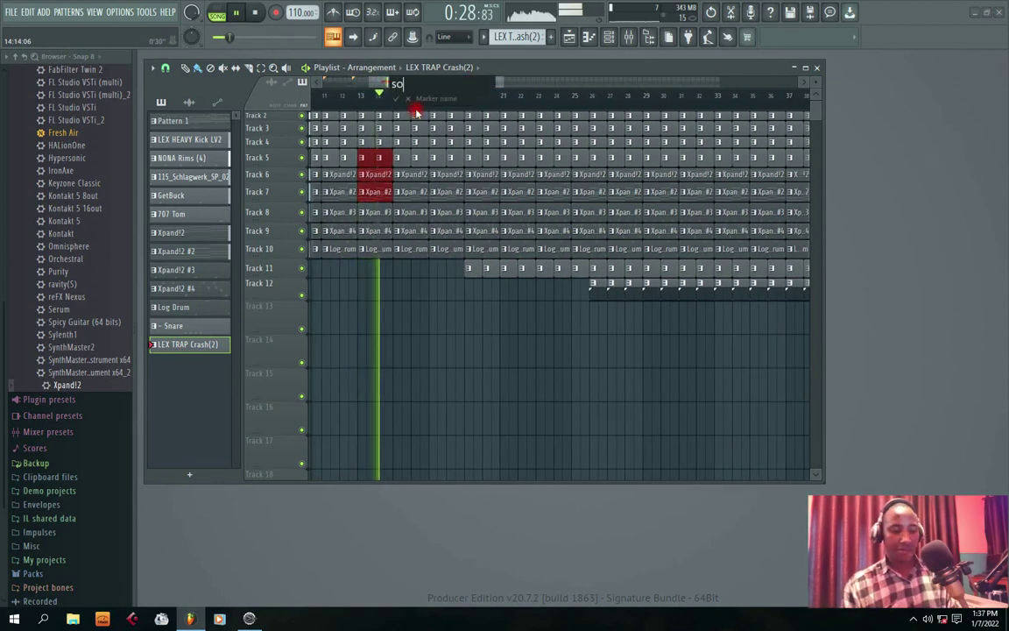
{"action": "key", "text": "Return"}
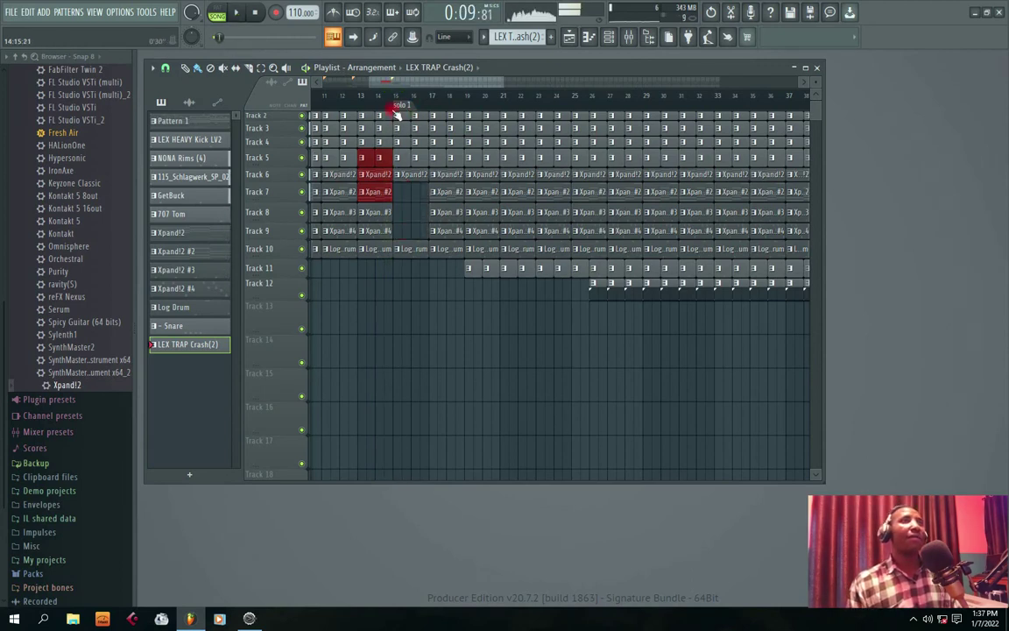
Delete the Xpand!2 #2, #3 and #4 clips in bars 17 to 20 on tracks 7 to 9
{"action": "left_click_drag", "start_coordinate": [431, 82], "coordinate": [436, 83]}
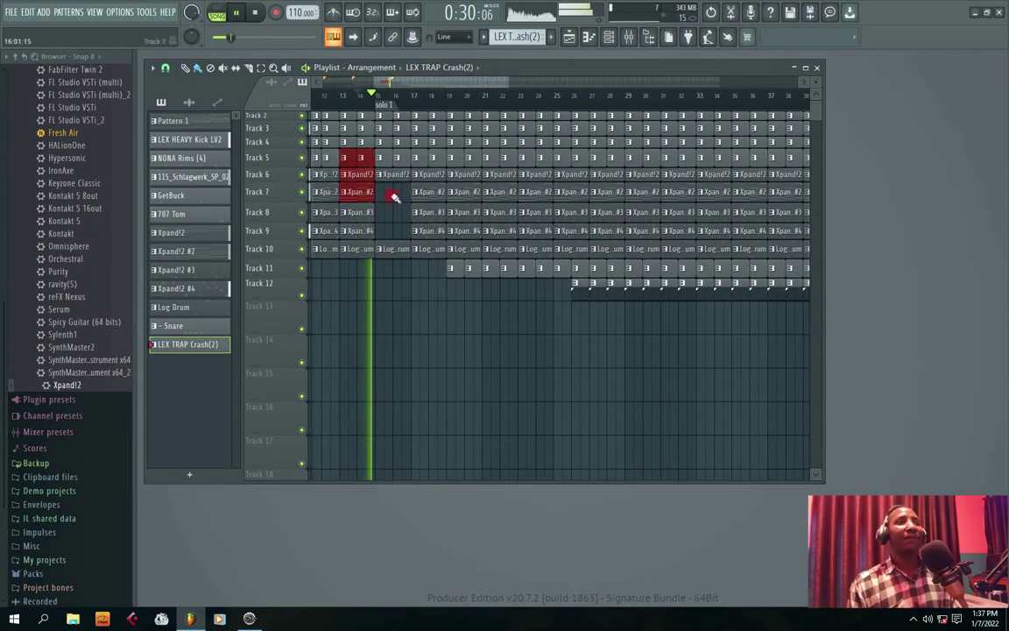
{"action": "right_click", "coordinate": [419, 232]}
{"action": "right_click", "coordinate": [420, 212]}
{"action": "right_click", "coordinate": [424, 195]}
{"action": "right_click", "coordinate": [456, 194]}
{"action": "right_click", "coordinate": [456, 209]}
{"action": "right_click", "coordinate": [455, 231]}
Stop playback and start saving the project under a new name, choosing folder 5 inside AMAPINO ALBUM on the Desktop
{"action": "key", "text": "ctrl+s"}
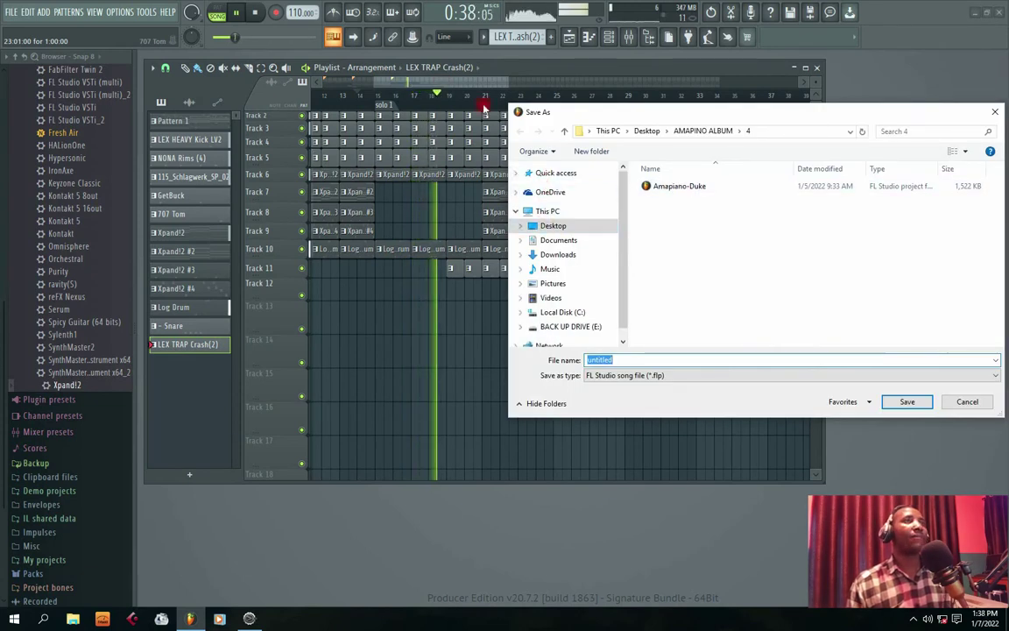
{"action": "left_click", "coordinate": [950, 401]}
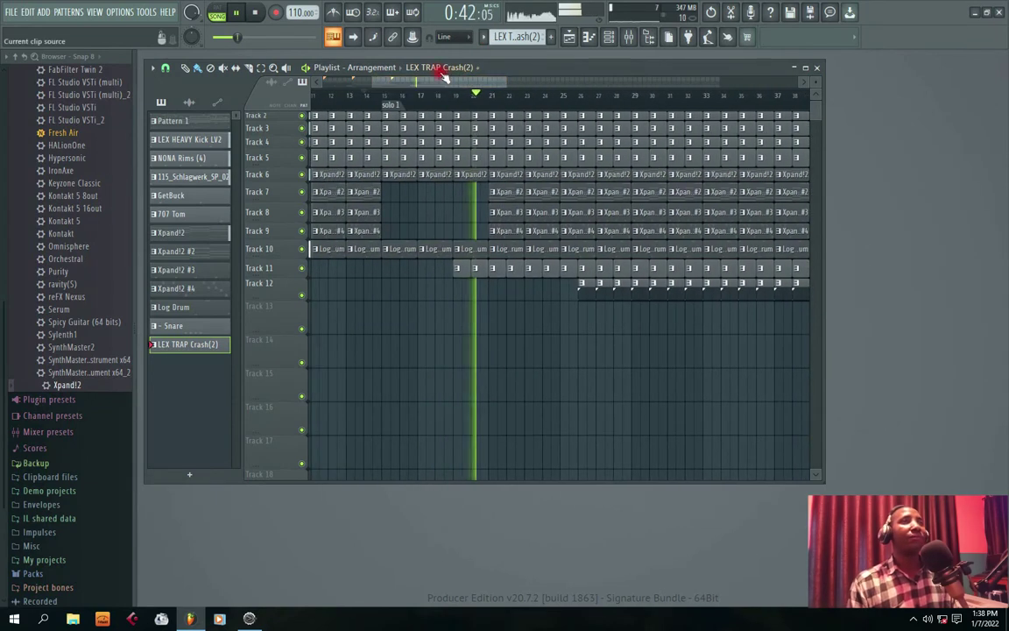
{"action": "key", "text": "space"}
{"action": "left_click", "coordinate": [11, 13]}
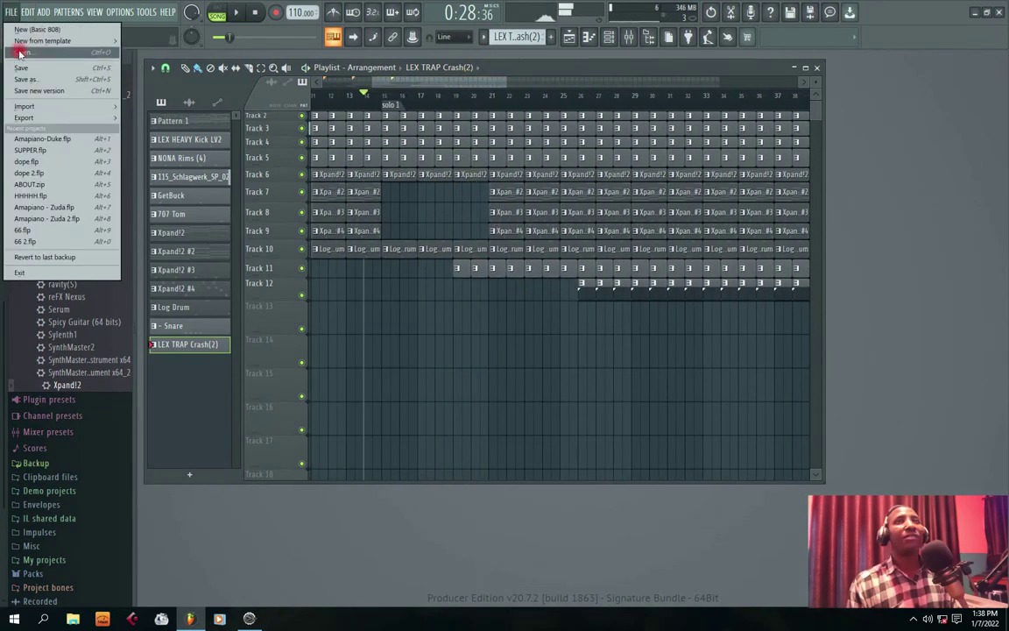
{"action": "left_click", "coordinate": [23, 79]}
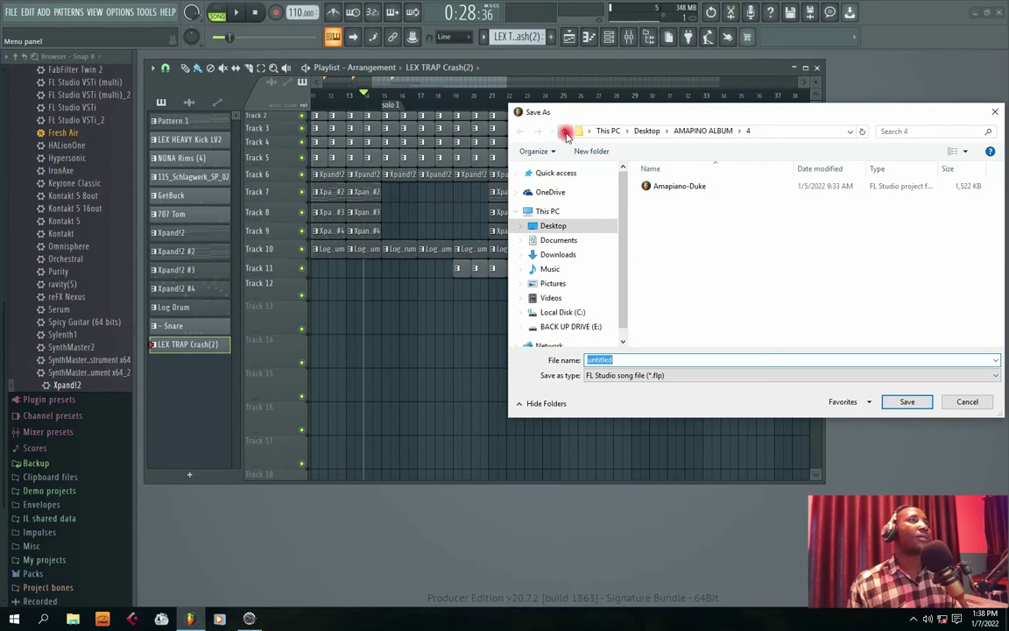
{"action": "left_click", "coordinate": [565, 132]}
{"action": "double_click", "coordinate": [655, 235]}
{"action": "left_click", "coordinate": [565, 132]}
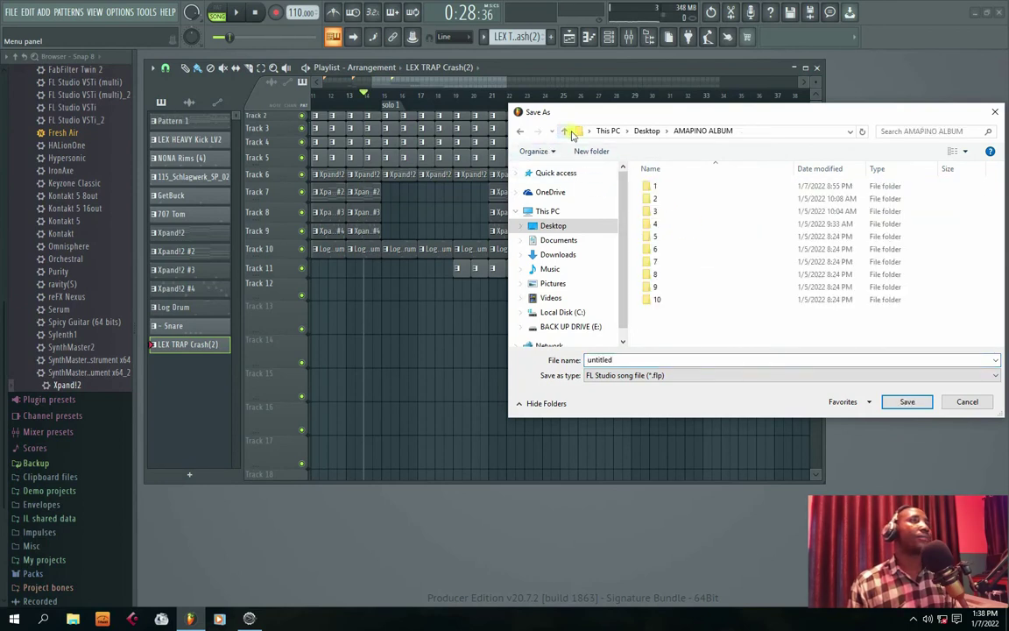
{"action": "double_click", "coordinate": [658, 225]}
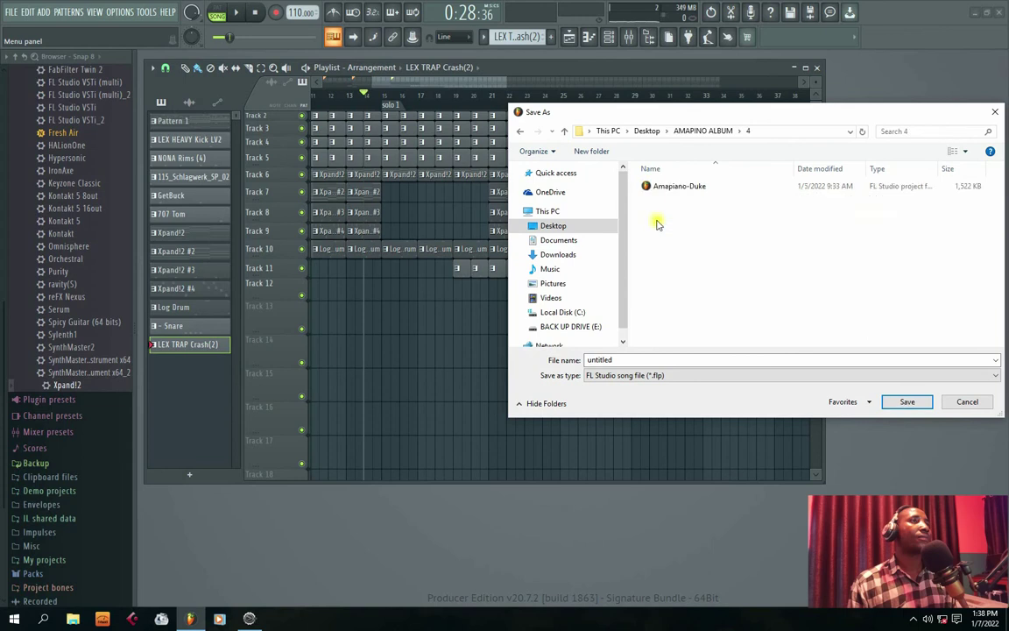
{"action": "left_click", "coordinate": [566, 132]}
{"action": "double_click", "coordinate": [656, 225]}
{"action": "left_click", "coordinate": [565, 131]}
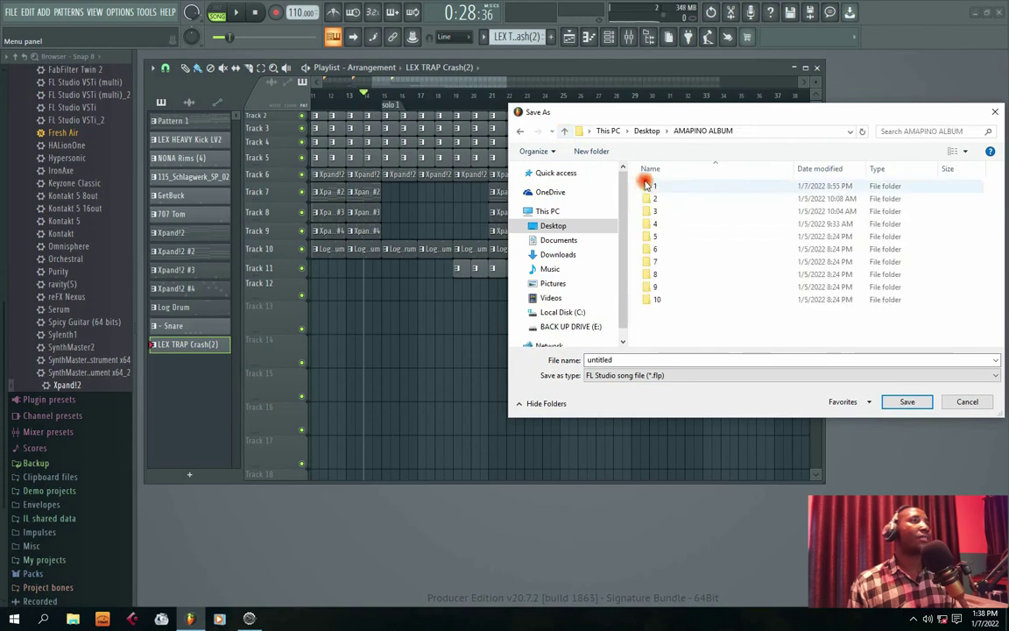
{"action": "double_click", "coordinate": [655, 235]}
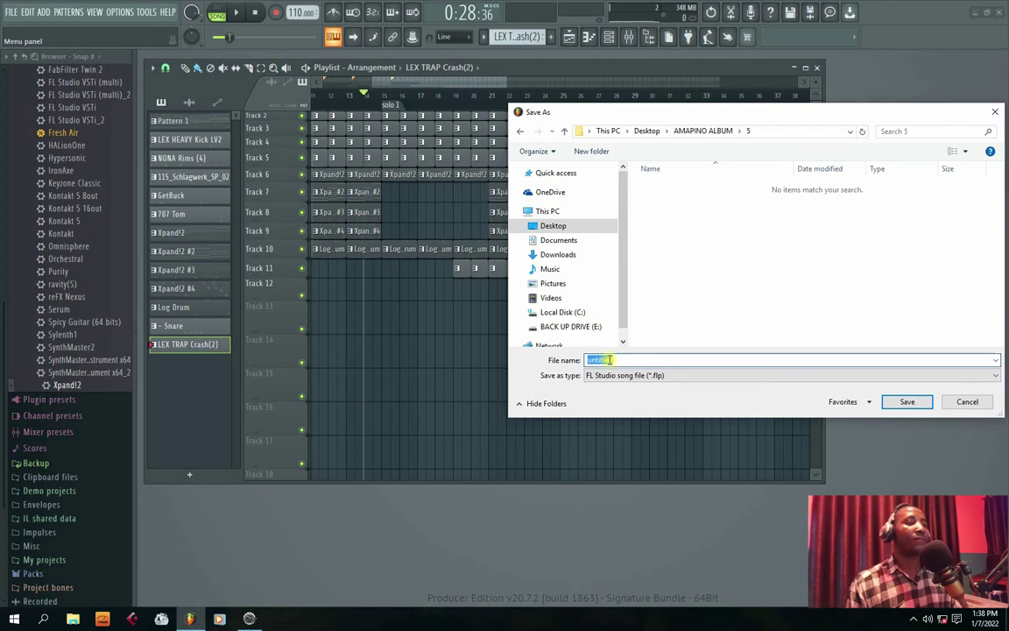
Save the project under the file name "Amapiano- zoka" and resume playback
{"action": "double_click", "coordinate": [610, 361]}
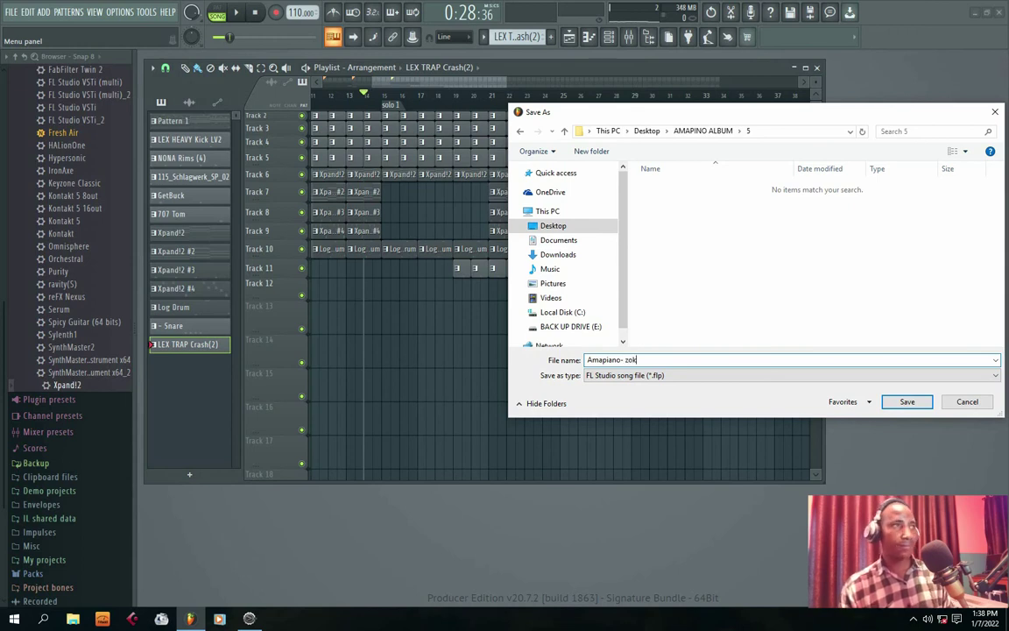
{"action": "key", "text": "Return"}
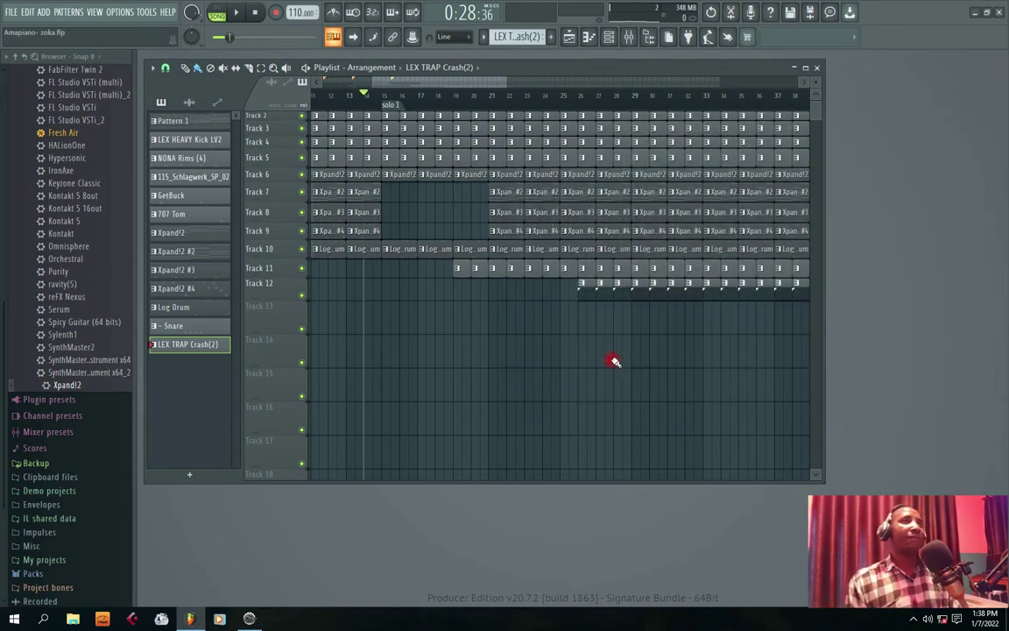
{"action": "key", "text": "space"}
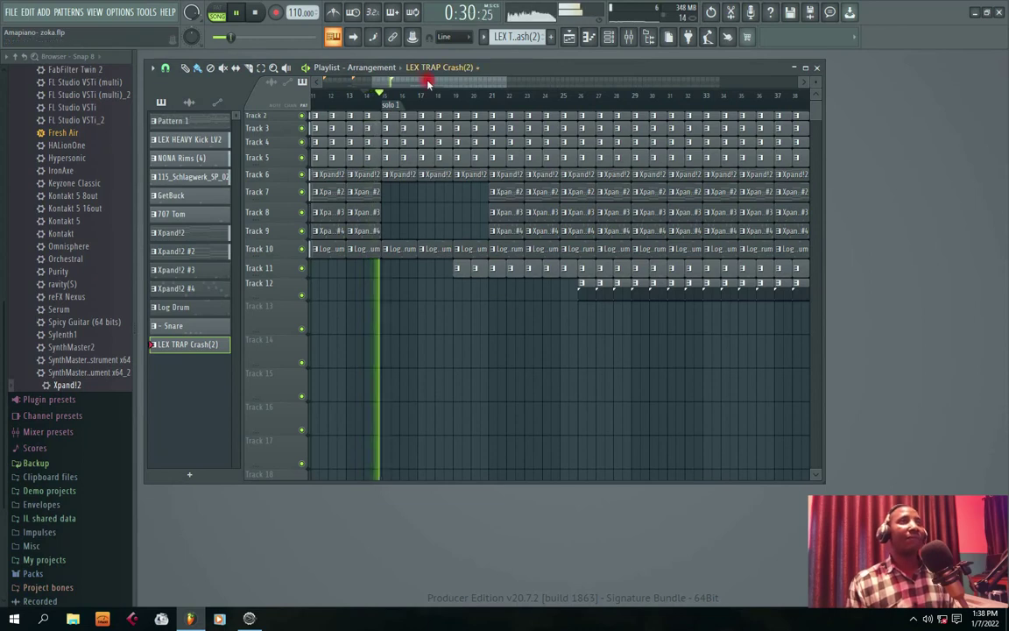
Delete the Log Drum clips in bars 15 to 20 on track 10
{"action": "left_click_drag", "start_coordinate": [428, 80], "coordinate": [377, 80]}
{"action": "key", "text": "space"}
{"action": "key", "text": "space"}
{"action": "left_click_drag", "start_coordinate": [409, 81], "coordinate": [426, 82]}
{"action": "right_click", "coordinate": [521, 253]}
{"action": "right_click", "coordinate": [582, 249]}
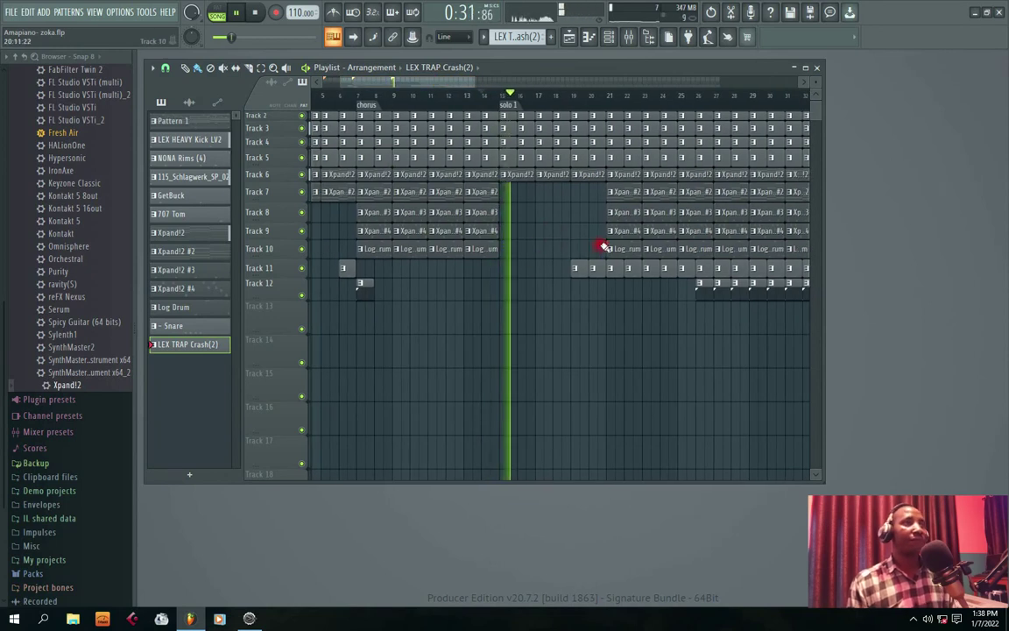
Delete the Xpand!2 #3, Xpand!2 #4 and Log Drum clips in bars 21 to 24 on tracks 8 to 10
{"action": "left_click_drag", "start_coordinate": [378, 82], "coordinate": [444, 83]}
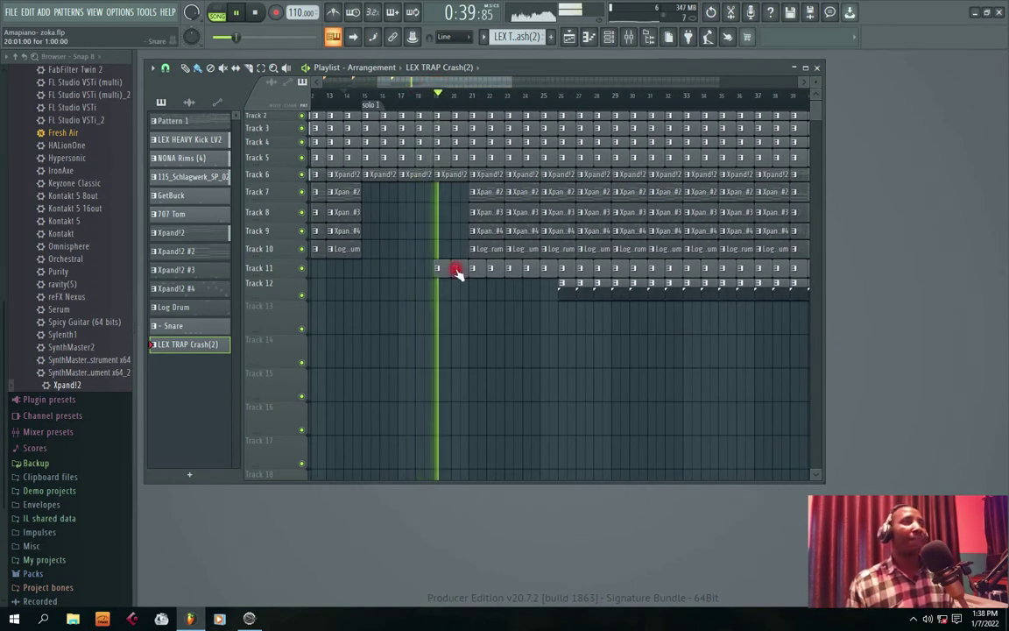
{"action": "mouse_move", "coordinate": [444, 82]}
{"action": "left_mouse_down"}
{"action": "mouse_move", "coordinate": [466, 82]}
{"action": "mouse_move", "coordinate": [457, 82]}
{"action": "left_mouse_up"}
{"action": "right_click", "coordinate": [435, 251]}
{"action": "right_click", "coordinate": [432, 231]}
{"action": "right_click", "coordinate": [428, 214]}
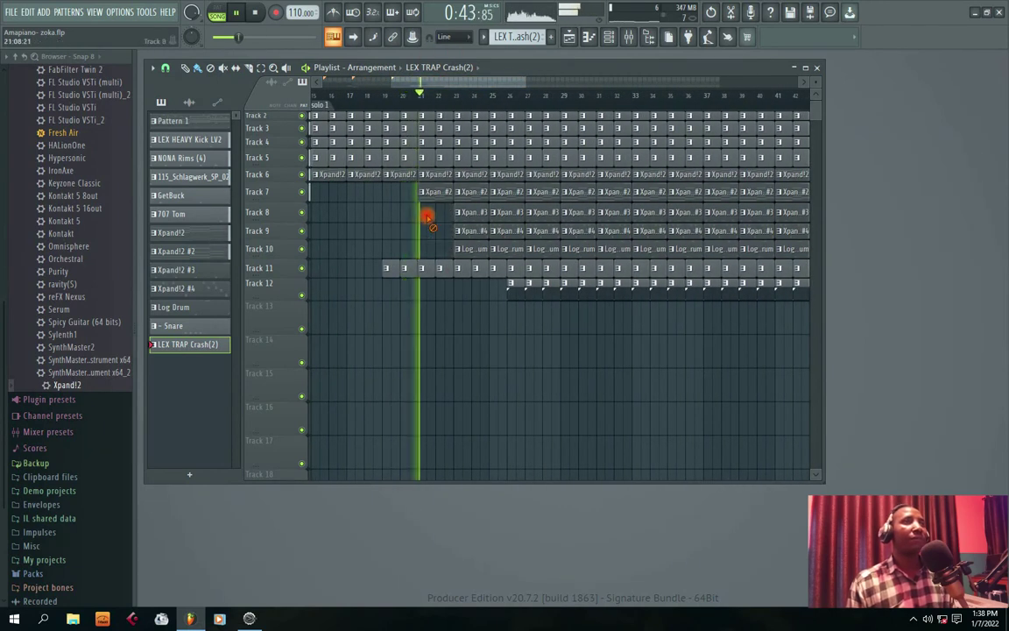
{"action": "right_click", "coordinate": [467, 213]}
{"action": "right_click", "coordinate": [466, 232]}
{"action": "right_click", "coordinate": [470, 251]}
Delete the Snare clips in bars 19 to 24 on track 11 and place a single Snare clip at bar 20
{"action": "right_click", "coordinate": [389, 271]}
{"action": "right_click", "coordinate": [405, 271]}
{"action": "right_click", "coordinate": [425, 272]}
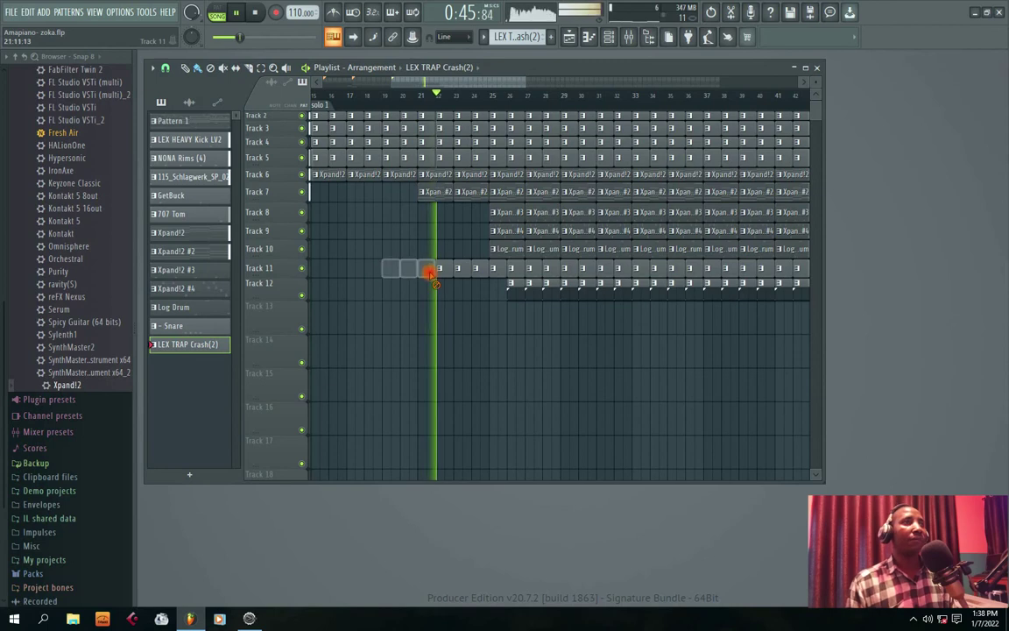
{"action": "right_click", "coordinate": [441, 272]}
{"action": "right_click", "coordinate": [460, 273]}
{"action": "right_click", "coordinate": [481, 273]}
{"action": "left_click", "coordinate": [496, 273]}
{"action": "left_click", "coordinate": [405, 271]}
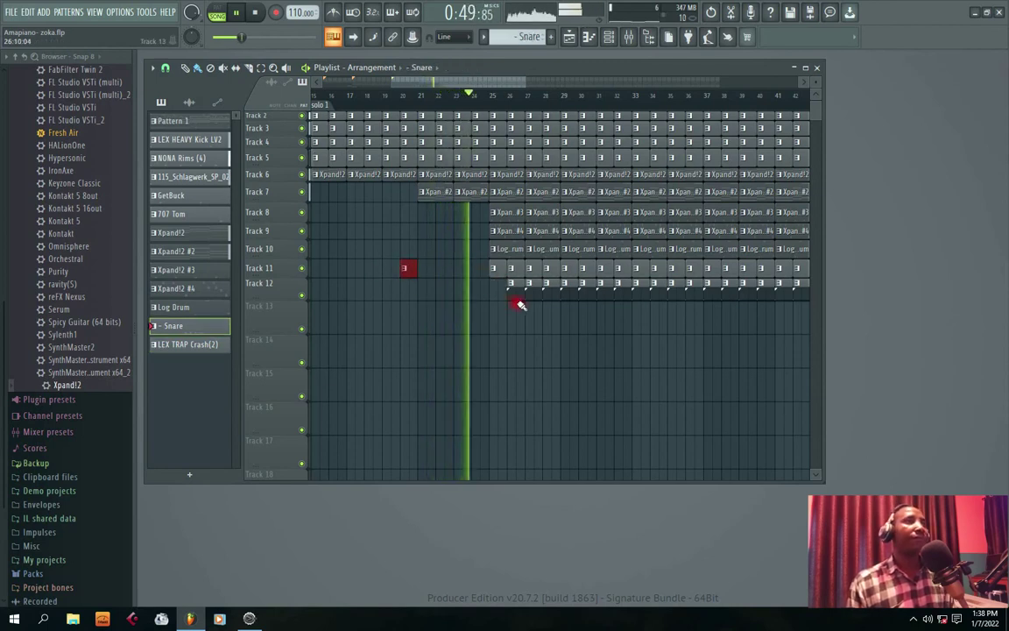
Delete the Log Drum, Snare and LEX TRAP Crash clips in bars 25 to 28 on tracks 10 to 12
{"action": "right_click", "coordinate": [496, 249]}
{"action": "right_click", "coordinate": [527, 251]}
{"action": "right_click", "coordinate": [515, 268]}
{"action": "right_click", "coordinate": [499, 269]}
{"action": "right_click", "coordinate": [514, 284]}
{"action": "right_click", "coordinate": [527, 284]}
{"action": "right_click", "coordinate": [532, 270]}
{"action": "right_click", "coordinate": [544, 285]}
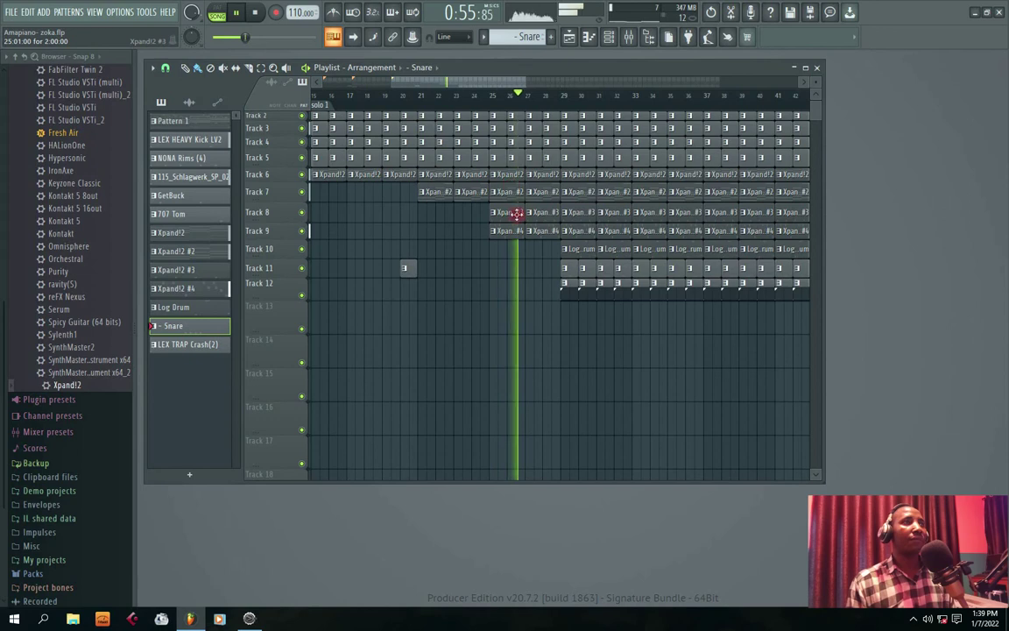
Uncover the channel rack beside the playlist and reset the channel volumes of Xpand!2 #4 and Log Drum
{"action": "double_click", "coordinate": [561, 68]}
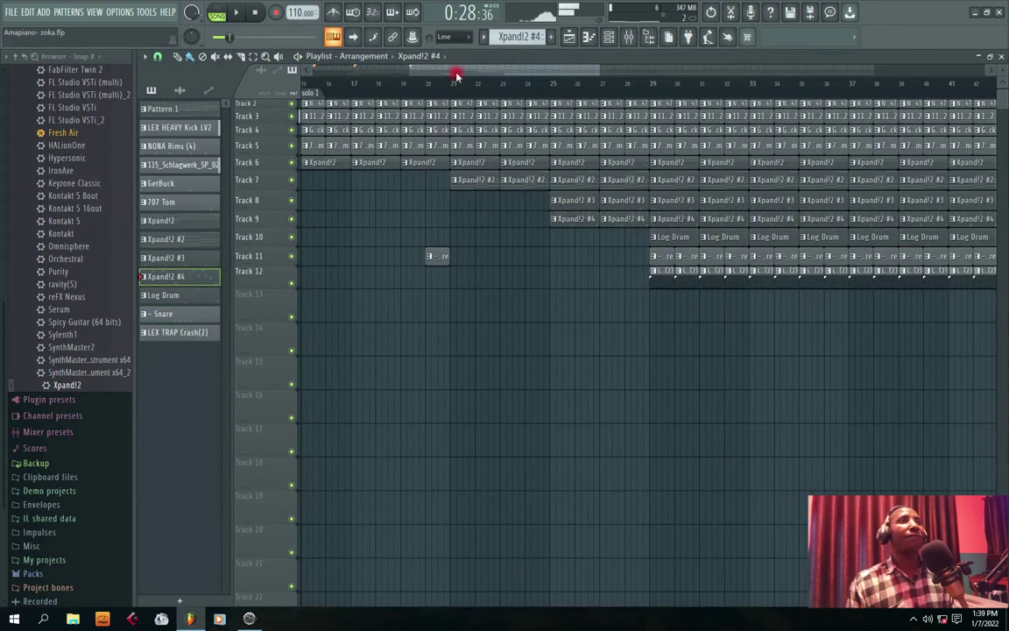
{"action": "double_click", "coordinate": [501, 57]}
{"action": "left_click_drag", "start_coordinate": [479, 74], "coordinate": [723, 74]}
{"action": "left_click_drag", "start_coordinate": [354, 215], "coordinate": [367, 155]}
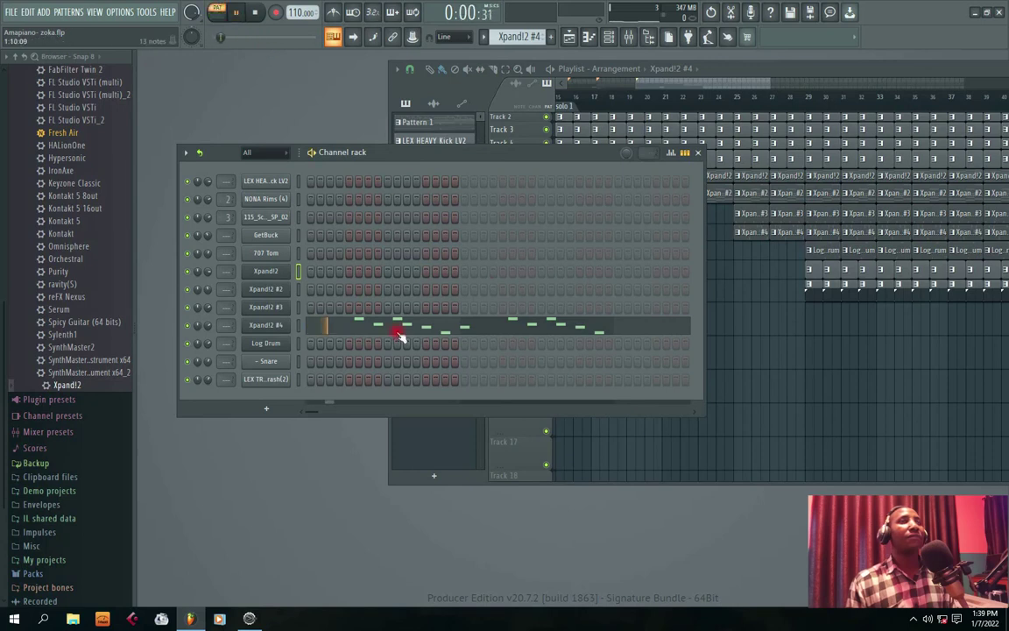
{"action": "right_click", "coordinate": [205, 327]}
{"action": "left_click", "coordinate": [217, 335]}
{"action": "right_click", "coordinate": [210, 341]}
{"action": "left_click", "coordinate": [225, 346]}
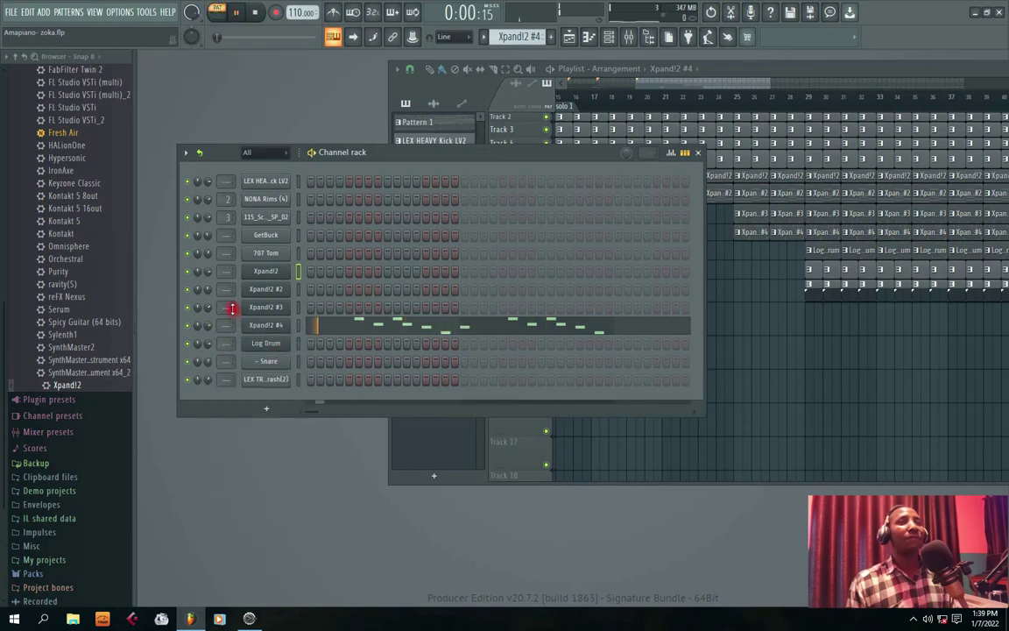
Play the song from bar 25 and reset the channel volume of Xpand!2 #3
{"action": "left_click", "coordinate": [794, 75]}
{"action": "left_click", "coordinate": [738, 94]}
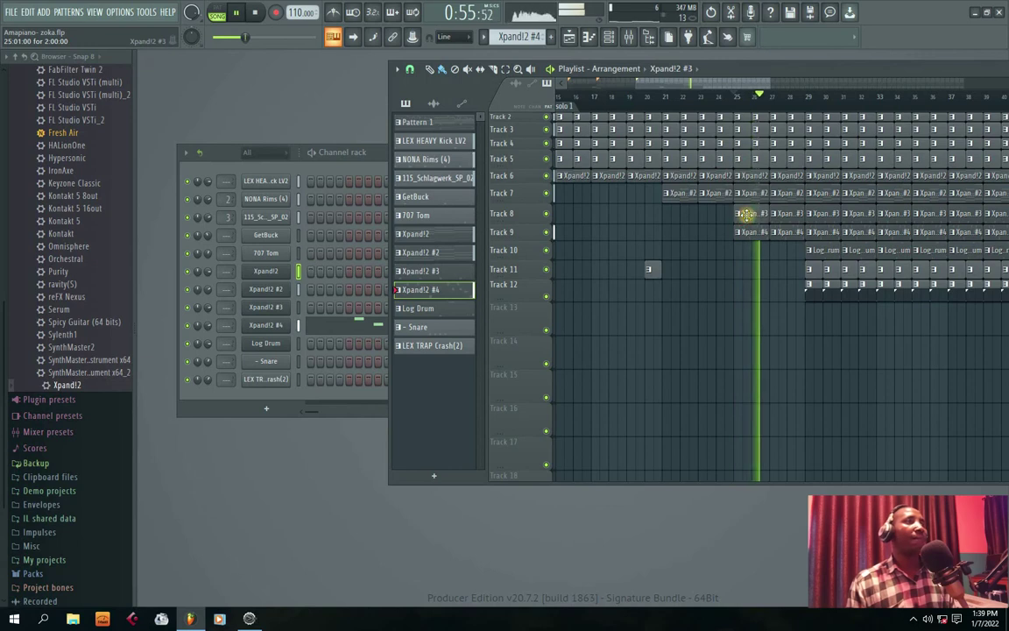
{"action": "left_click", "coordinate": [746, 215]}
{"action": "left_click", "coordinate": [185, 303]}
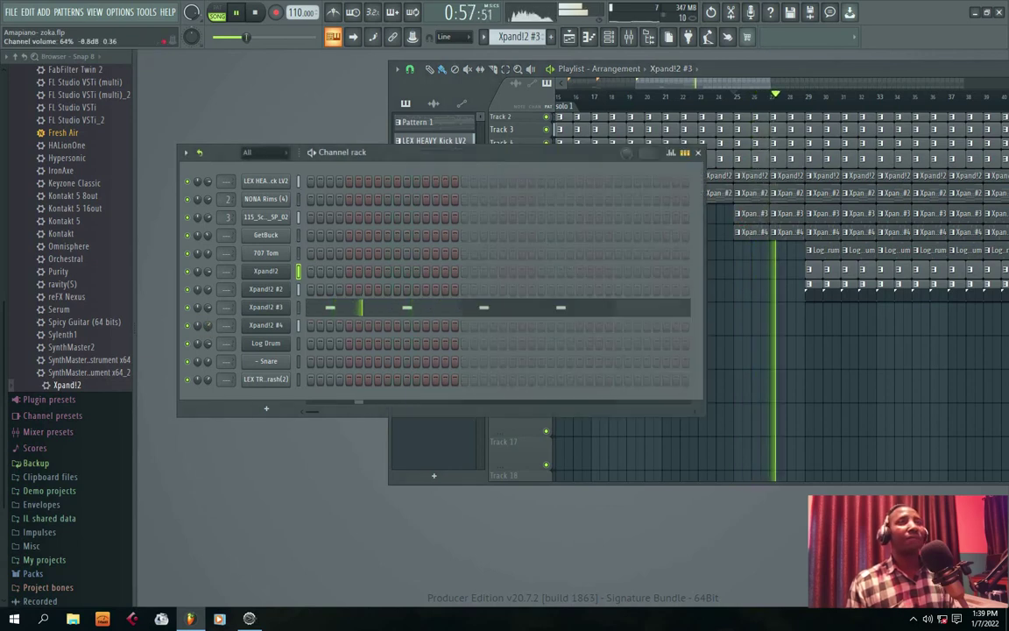
{"action": "right_click", "coordinate": [208, 308]}
{"action": "left_click", "coordinate": [225, 313]}
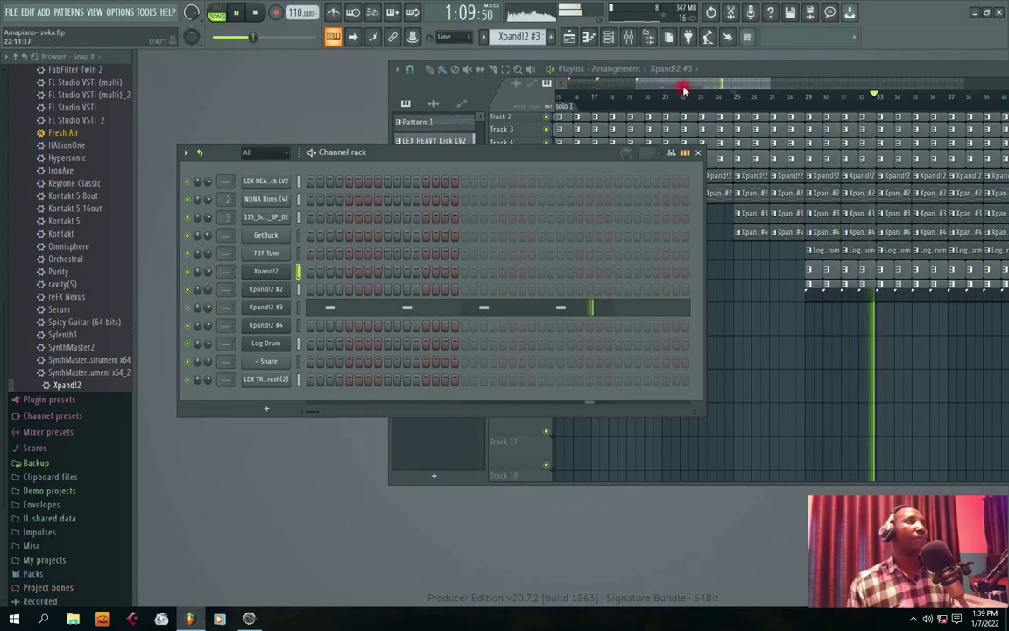
Maximize the playlist, play from just before the solo 1 marker and place a Snare clip at bar 14 on track 11
{"action": "double_click", "coordinate": [817, 68]}
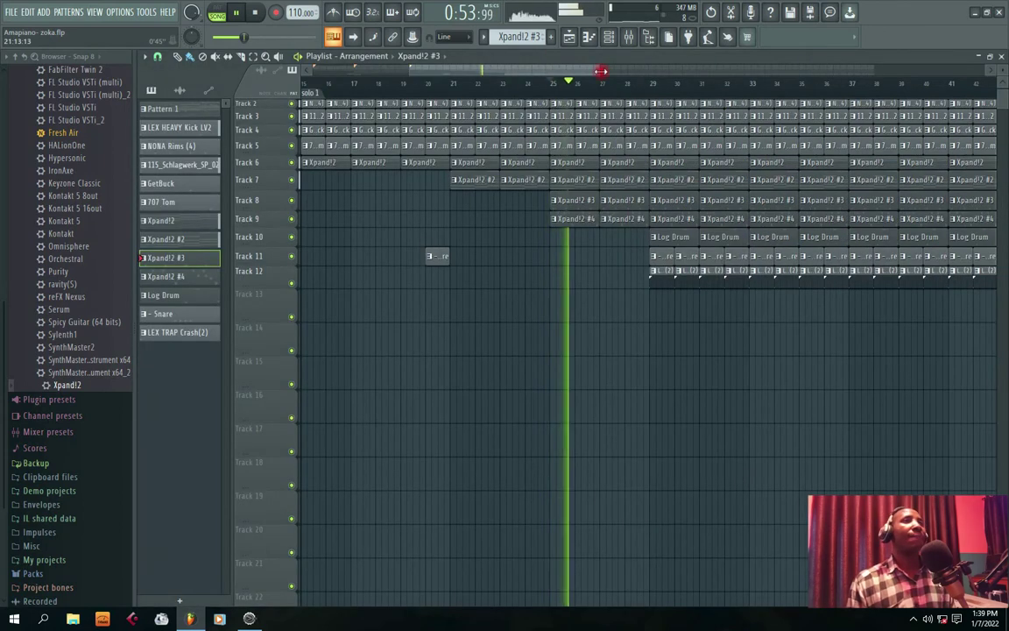
{"action": "left_click_drag", "start_coordinate": [601, 70], "coordinate": [749, 71]}
{"action": "left_click_drag", "start_coordinate": [554, 70], "coordinate": [506, 95]}
{"action": "left_click", "coordinate": [482, 92]}
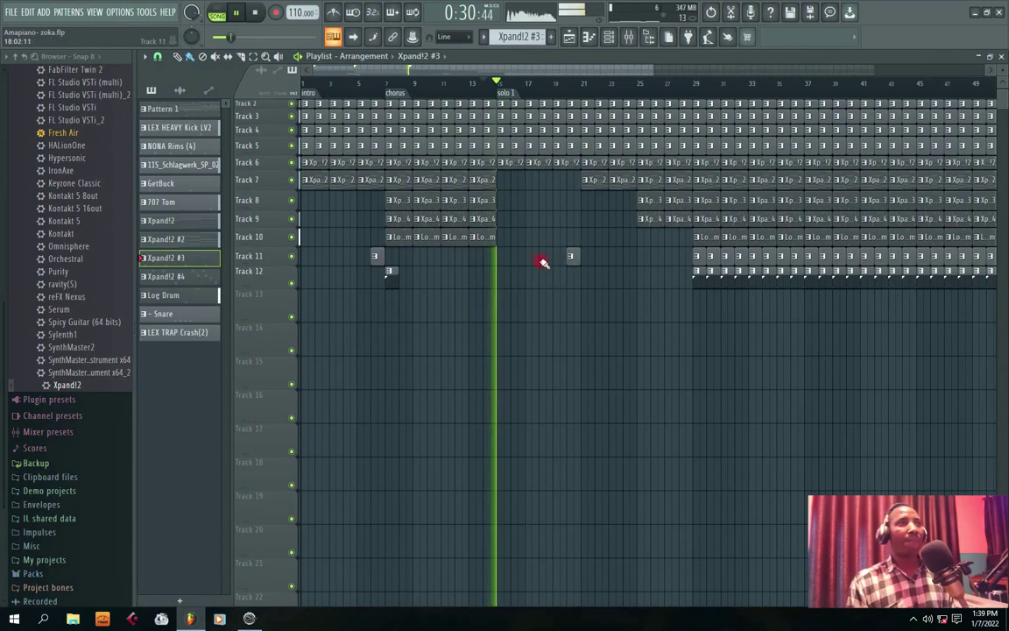
{"action": "left_click", "coordinate": [487, 256]}
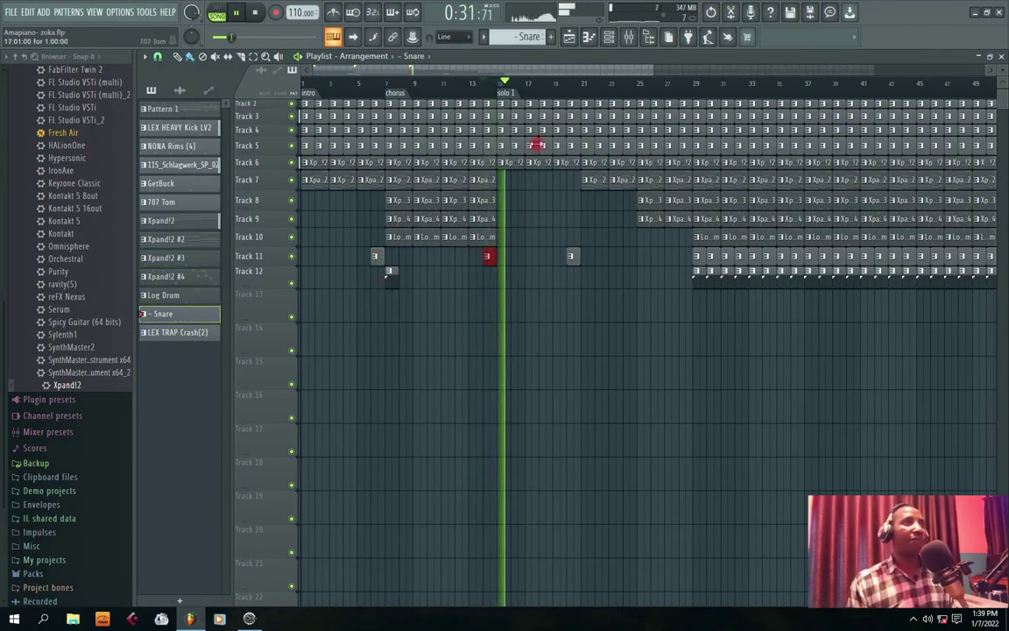
Delete the Xpand!2 #3 clips in bars 25 to 28 on track 8
{"action": "left_click_drag", "start_coordinate": [428, 70], "coordinate": [509, 70]}
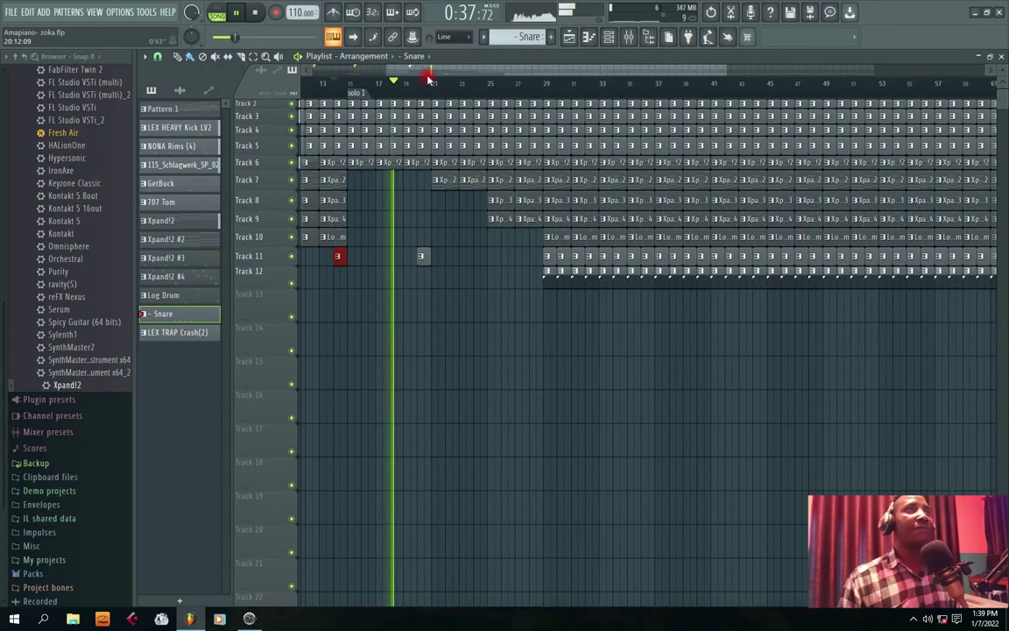
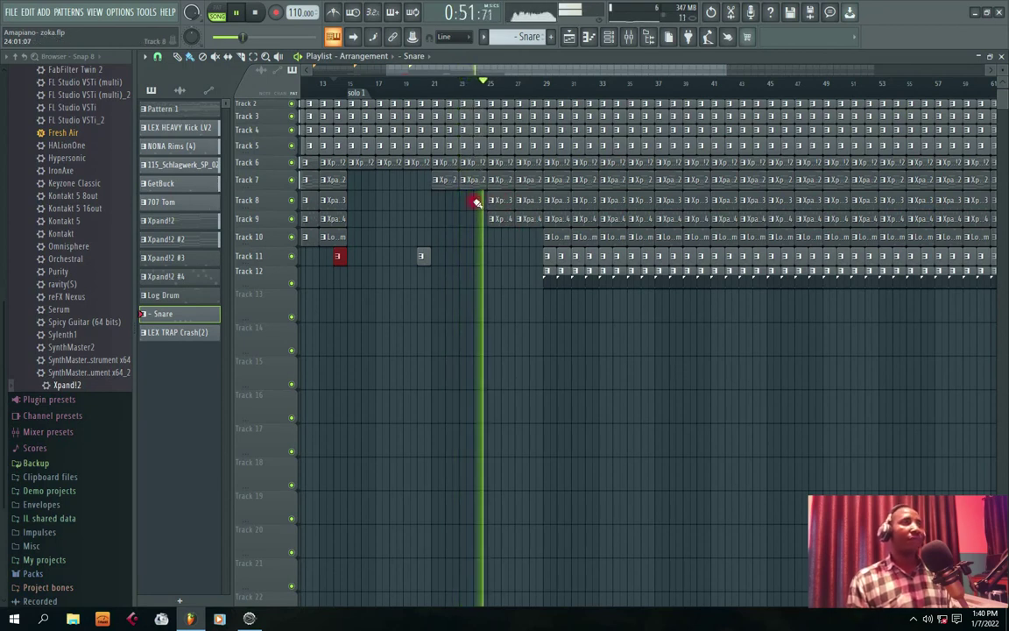
{"action": "right_click", "coordinate": [499, 201]}
{"action": "right_click", "coordinate": [524, 200]}
Examine the Xpand!2 #4 melody in the piano roll, return to the playlist and replay the song from bar 25
{"action": "left_click", "coordinate": [495, 223]}
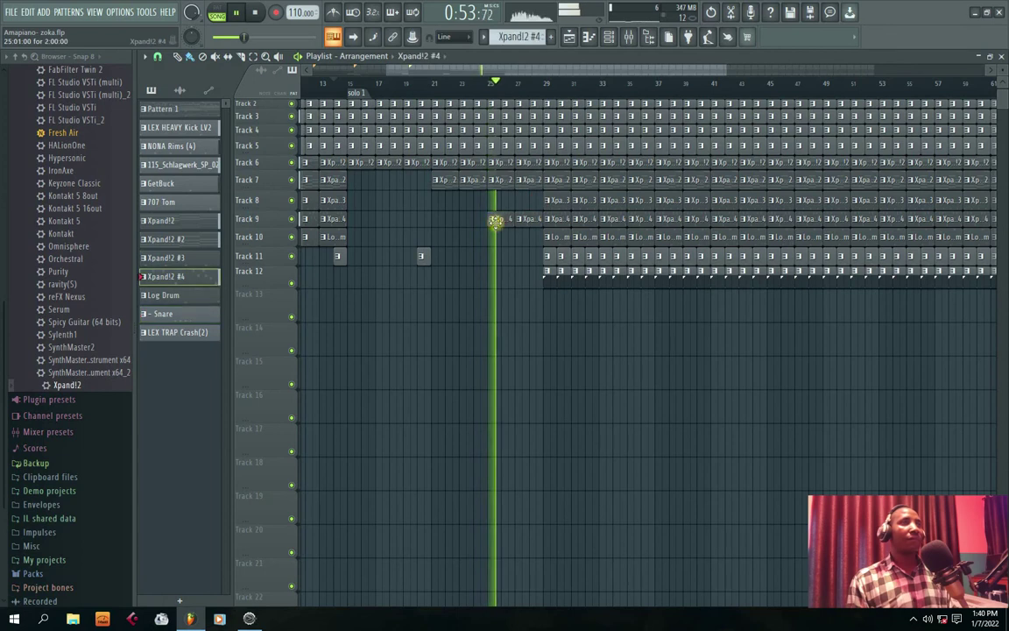
{"action": "double_click", "coordinate": [577, 58]}
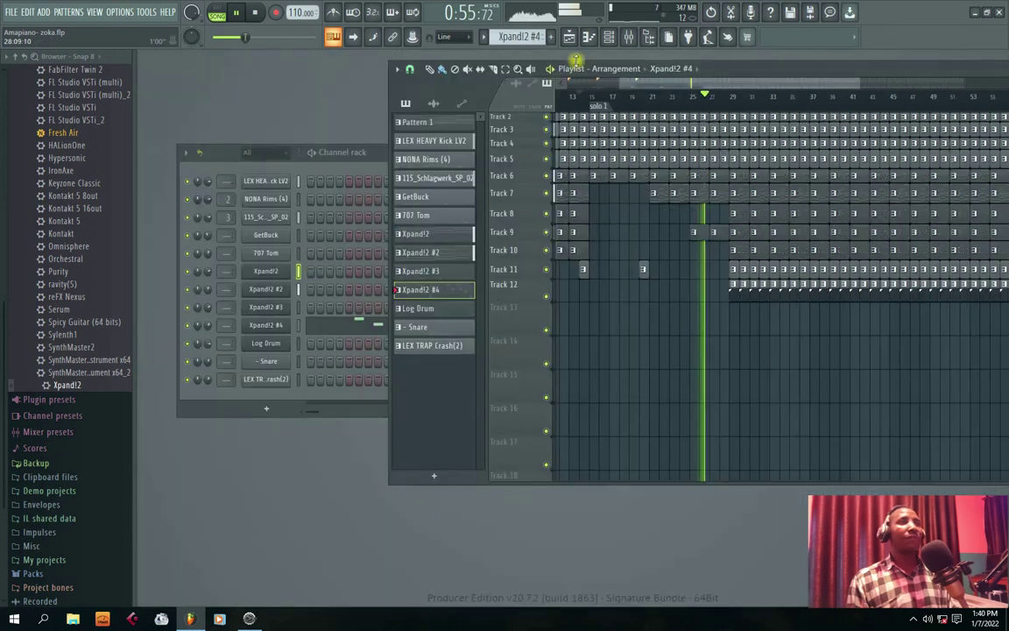
{"action": "left_click", "coordinate": [207, 326]}
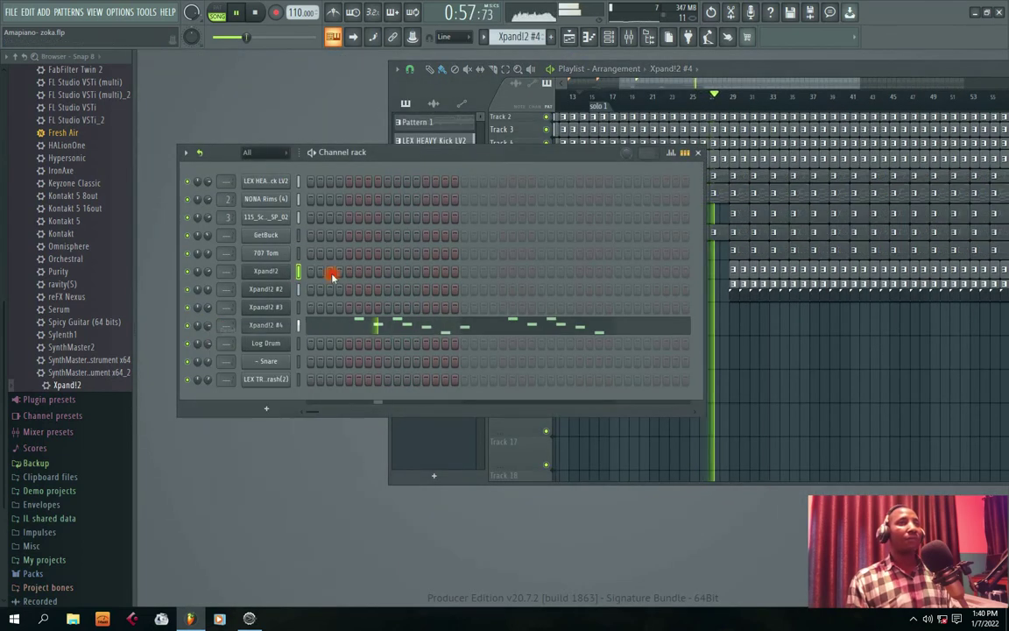
{"action": "left_click", "coordinate": [373, 335]}
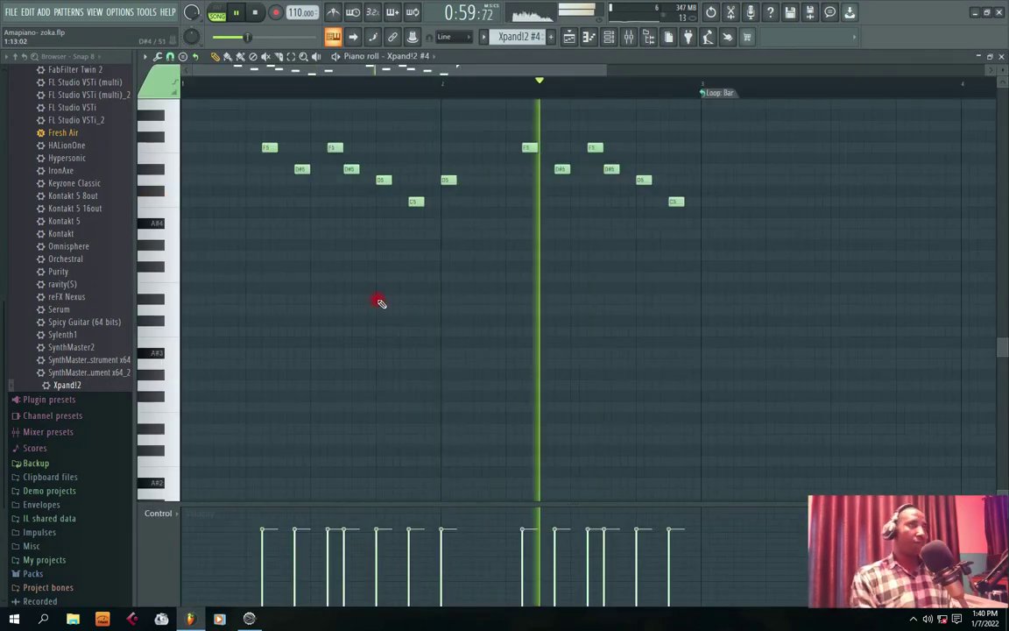
{"action": "scroll", "coordinate": [380, 301], "scroll_direction": "down", "scroll_amount": 3}
{"action": "left_click", "coordinate": [1001, 57]}
{"action": "left_click", "coordinate": [579, 95]}
{"action": "left_click", "coordinate": [783, 79]}
{"action": "left_click", "coordinate": [698, 96]}
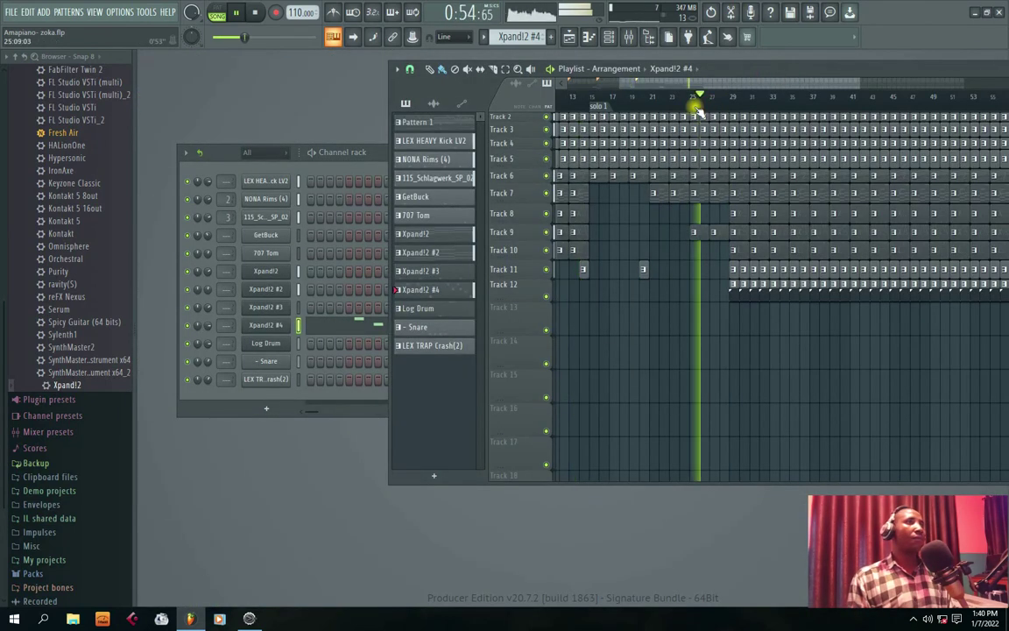
Delete the Snare clips in bars 29 to 39 on track 11 and the LEX TRAP Crash clips in bars 30 to 37 on track 12
{"action": "double_click", "coordinate": [760, 72]}
{"action": "left_click_drag", "start_coordinate": [480, 66], "coordinate": [534, 72]}
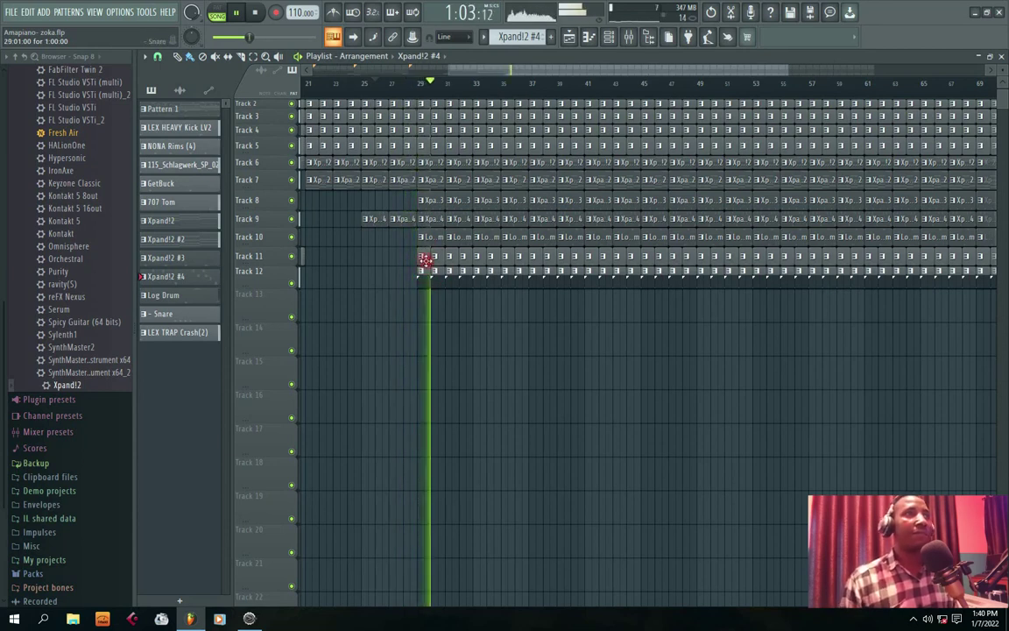
{"action": "left_click_drag", "start_coordinate": [402, 256], "coordinate": [528, 258]}
{"action": "left_click_drag", "start_coordinate": [442, 292], "coordinate": [565, 258]}
{"action": "right_click", "coordinate": [531, 268]}
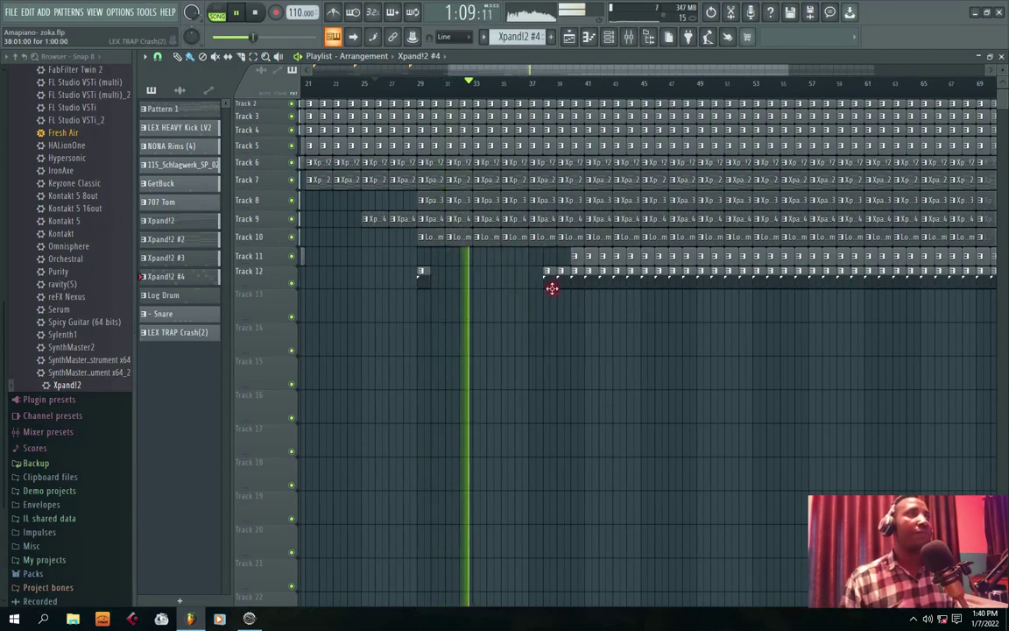
Place a single Snare clip at bar 36 on track 11
{"action": "left_click", "coordinate": [545, 282]}
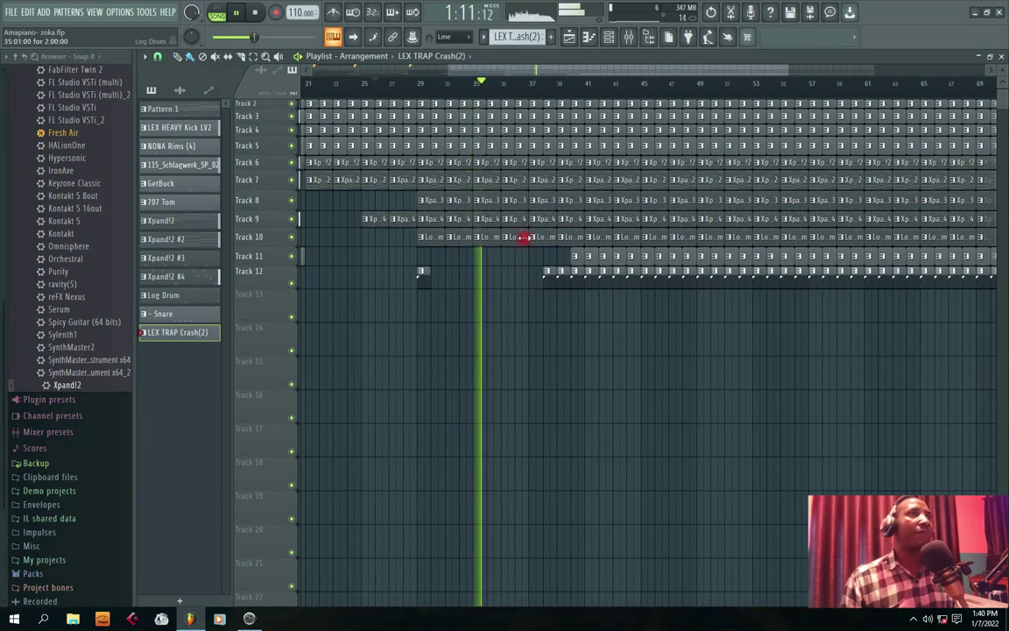
{"action": "left_click", "coordinate": [576, 263]}
{"action": "left_click_drag", "start_coordinate": [512, 259], "coordinate": [520, 262]}
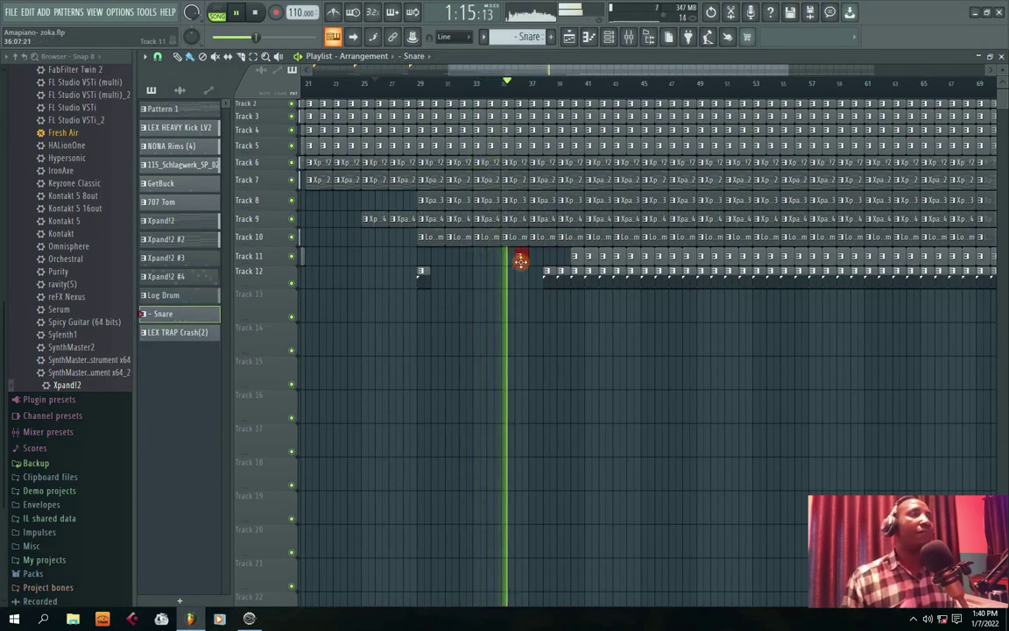
Delete the Xpand!2, Xpand!2 #2, Xpand!2 #4 and Log Drum clips in bars 37 and 38 on tracks 6, 7, 9 and 10
{"action": "right_click", "coordinate": [542, 164]}
{"action": "right_click", "coordinate": [540, 182]}
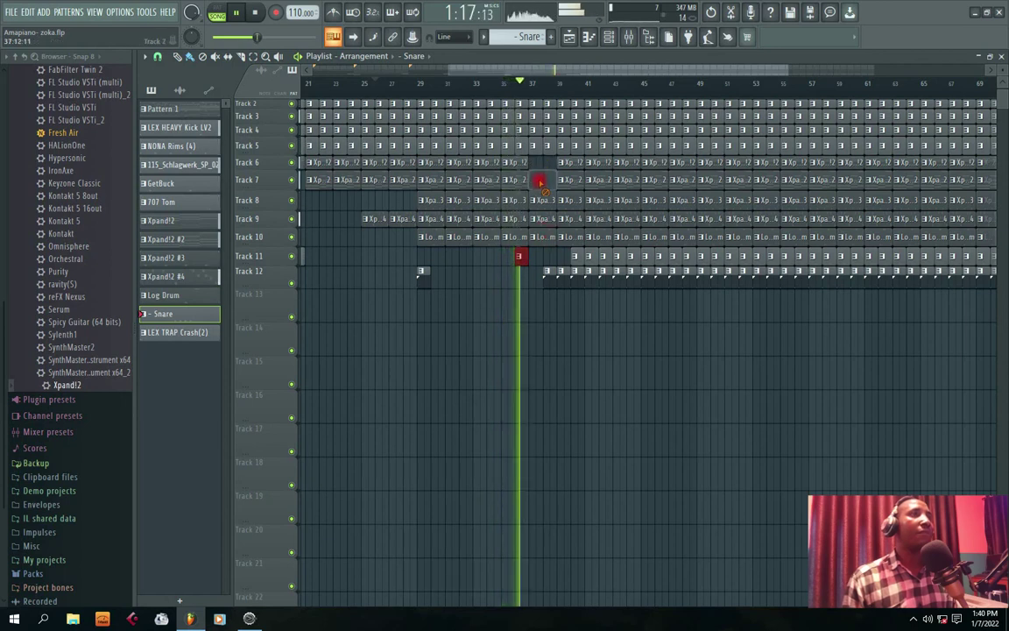
{"action": "right_click", "coordinate": [543, 219]}
{"action": "right_click", "coordinate": [546, 238]}
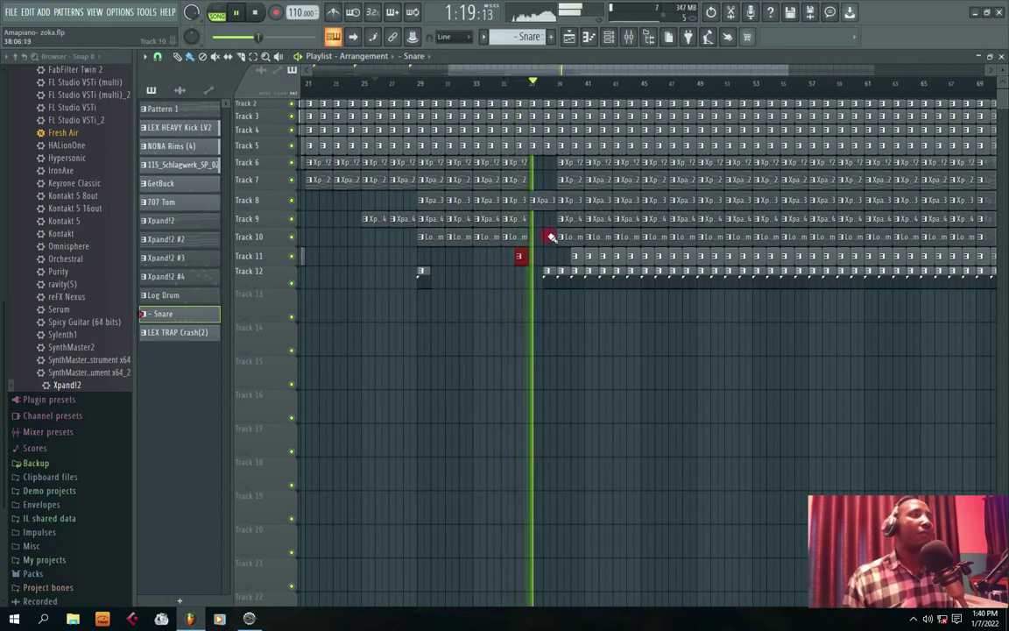
Delete the Xpand!2 #4 and Log Drum clips in bars 39 to 42, plus the Snare and Crash clips in bars 38 to 40
{"action": "right_click", "coordinate": [573, 223]}
{"action": "right_click", "coordinate": [574, 236]}
{"action": "right_click", "coordinate": [549, 272]}
{"action": "right_click", "coordinate": [561, 272]}
{"action": "right_click", "coordinate": [574, 273]}
{"action": "right_click", "coordinate": [577, 256]}
{"action": "right_click", "coordinate": [592, 235]}
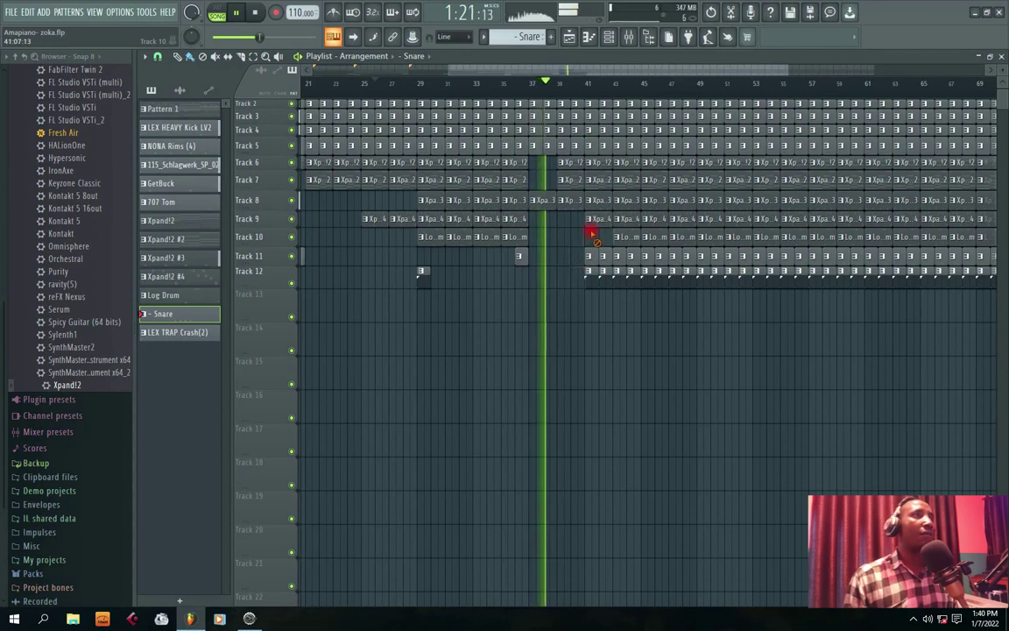
{"action": "right_click", "coordinate": [592, 221]}
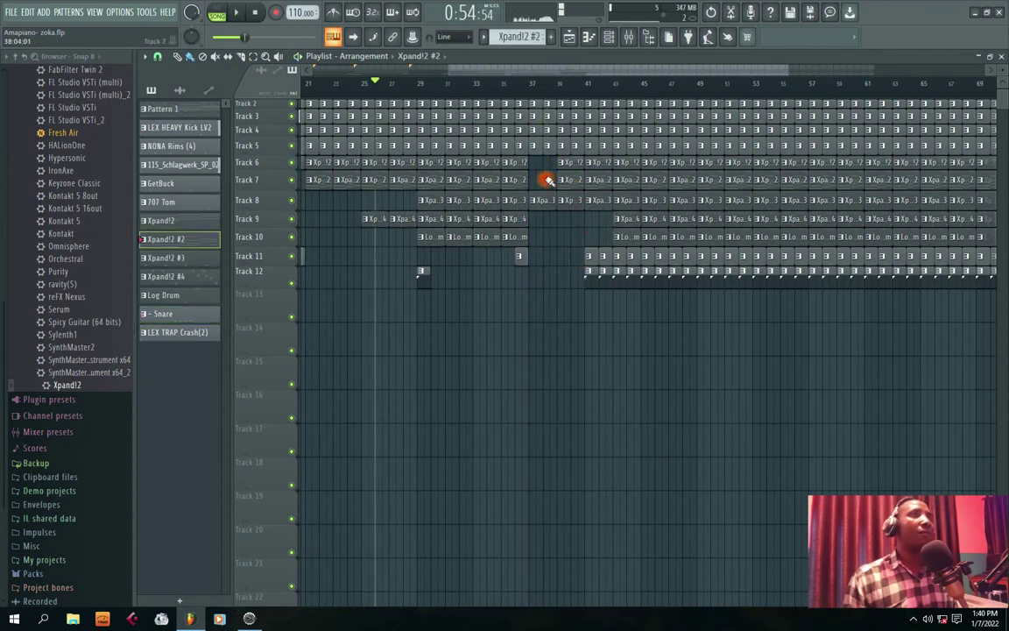
Play from bar 36, deleting the Xpand!2 clips in bars 39 to 42 on track 6 and Xpand!2 #2 clips in bars 37 to 40 on track 7
{"action": "left_click", "coordinate": [523, 83]}
{"action": "right_click", "coordinate": [567, 163]}
{"action": "right_click", "coordinate": [590, 164]}
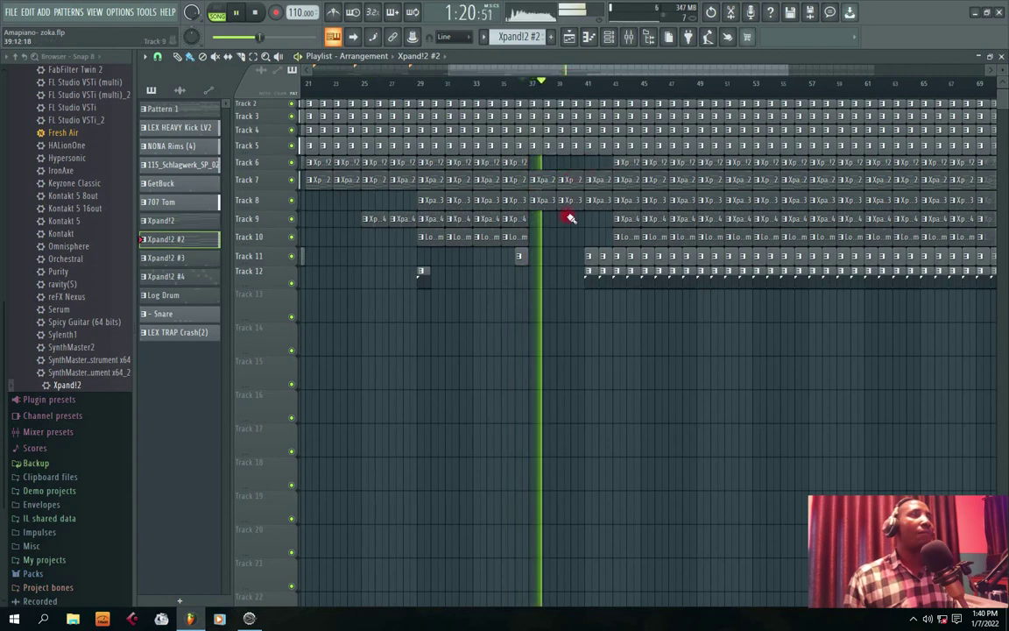
{"action": "key", "text": "space"}
{"action": "right_click", "coordinate": [574, 181]}
{"action": "right_click", "coordinate": [546, 183]}
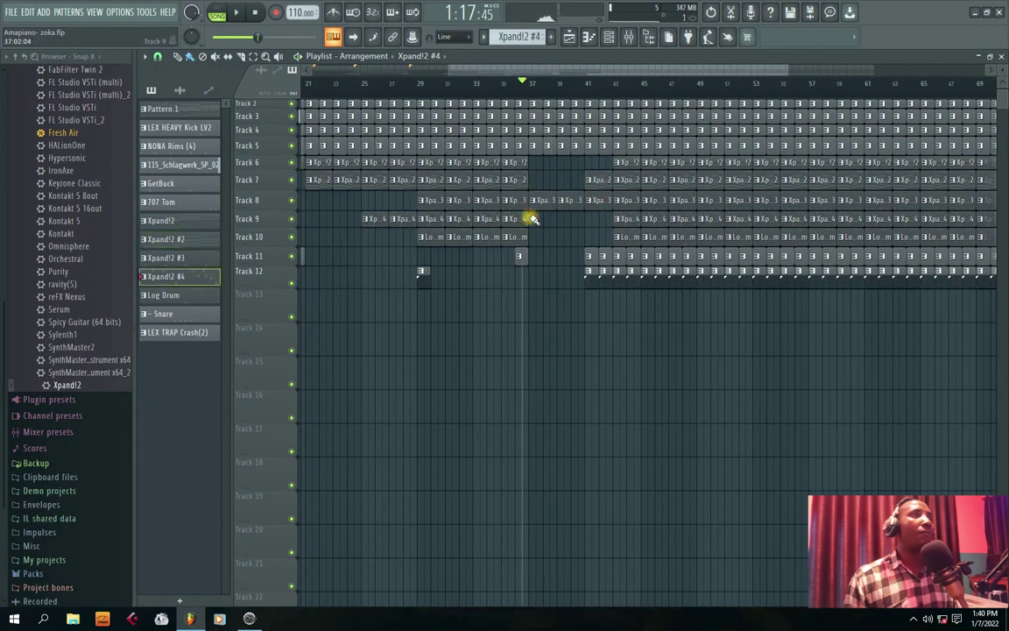
Place an Xpand!2 clip at bar 41 on track 6 and delete the Xpand!2 #2 clips in bars 43 to 46 on track 7
{"action": "left_click_drag", "start_coordinate": [517, 74], "coordinate": [529, 65]}
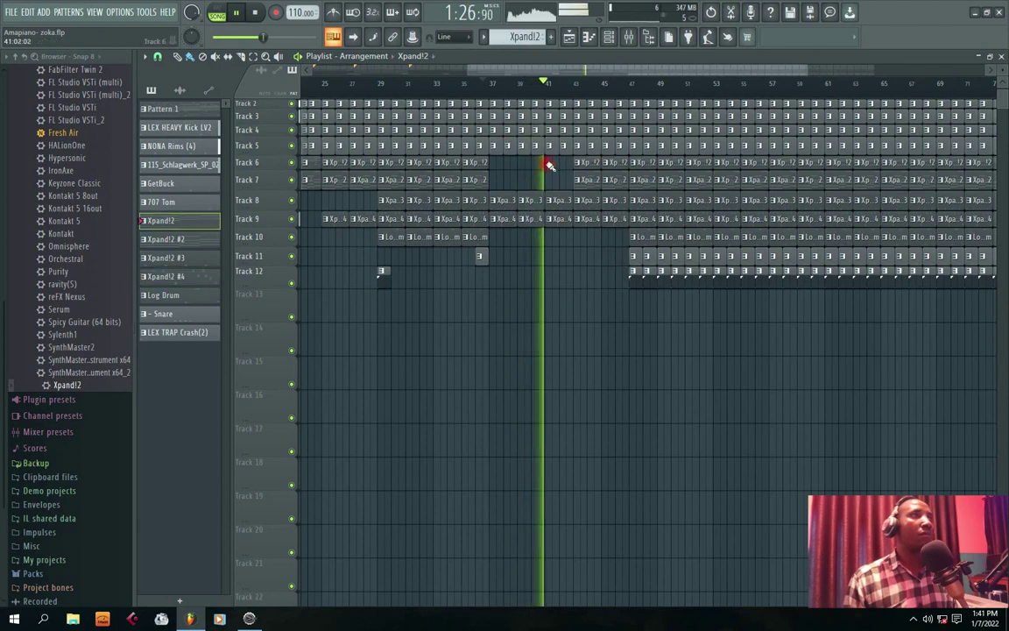
{"action": "right_click", "coordinate": [611, 178]}
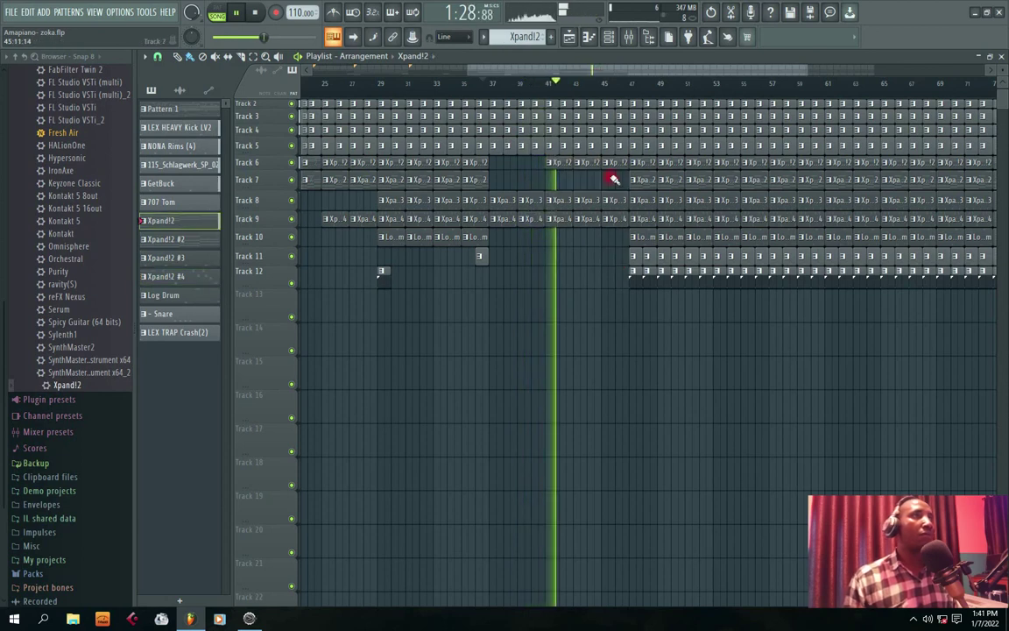
{"action": "left_click_drag", "start_coordinate": [545, 72], "coordinate": [567, 69]}
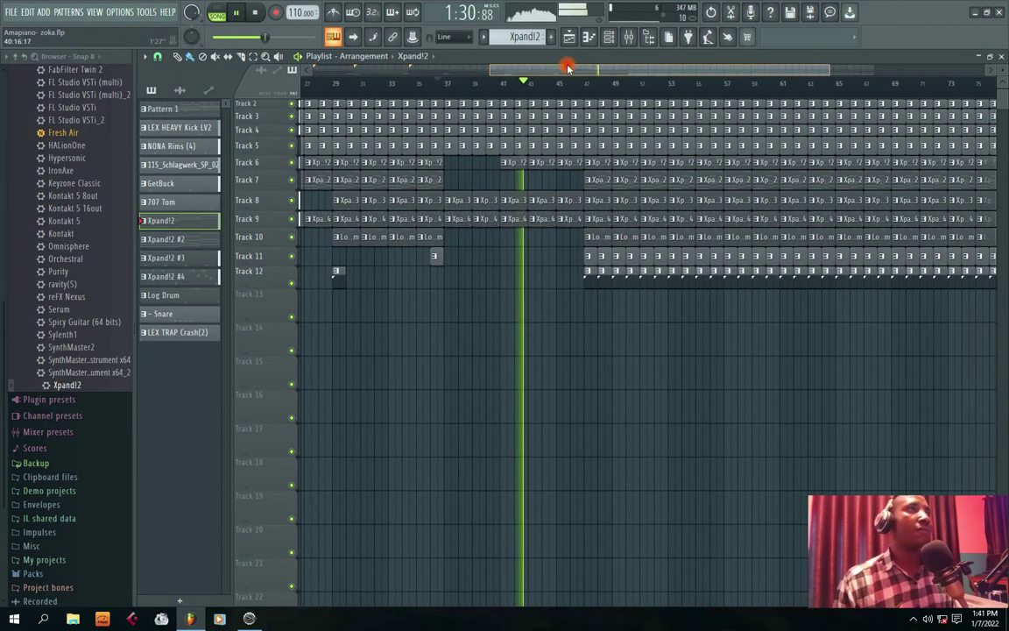
Place an Xpand!2 #2 clip at bar 45 on track 7 and play from about bar 44
{"action": "left_click", "coordinate": [598, 183]}
{"action": "left_click", "coordinate": [561, 182]}
{"action": "key", "text": "space"}
{"action": "key", "text": "space"}
{"action": "left_click", "coordinate": [549, 86]}
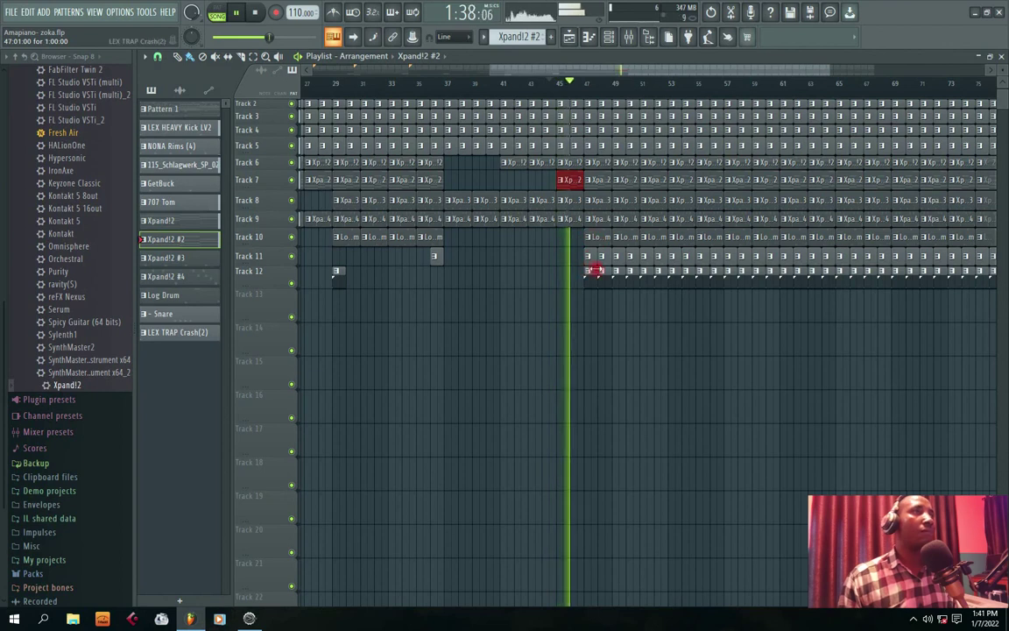
Delete the Log Drum clips in bars 47–52, Snare clips in bars 47–60 except bar 52, and Crash clips in bars 47–59
{"action": "mouse_move", "coordinate": [589, 290]}
{"action": "left_mouse_down"}
{"action": "mouse_move", "coordinate": [616, 235]}
{"action": "mouse_move", "coordinate": [608, 273]}
{"action": "mouse_move", "coordinate": [636, 248]}
{"action": "mouse_move", "coordinate": [651, 275]}
{"action": "left_mouse_up"}
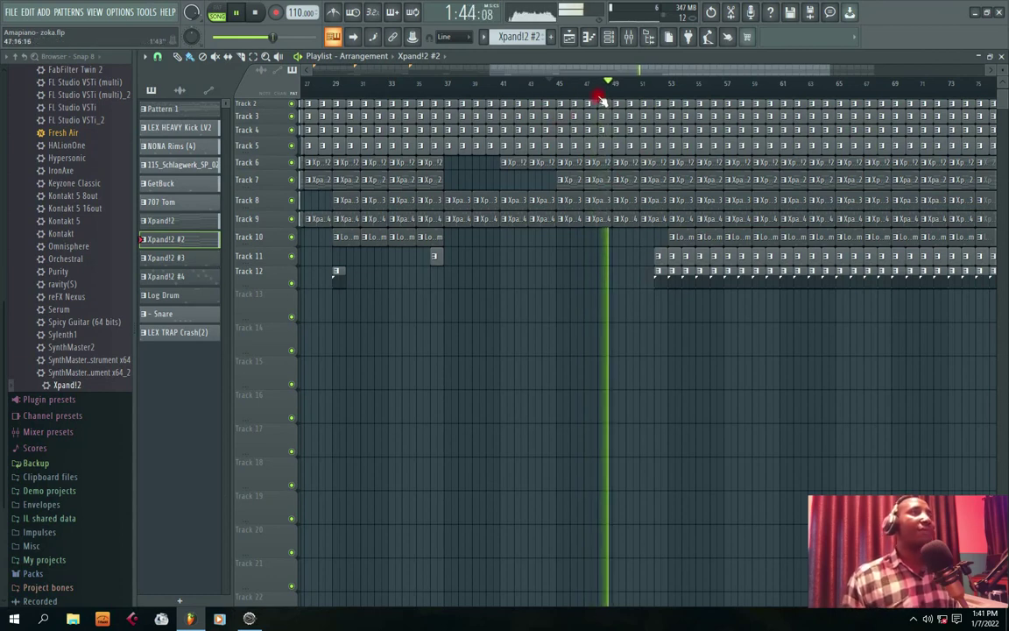
{"action": "left_click_drag", "start_coordinate": [568, 75], "coordinate": [608, 83]}
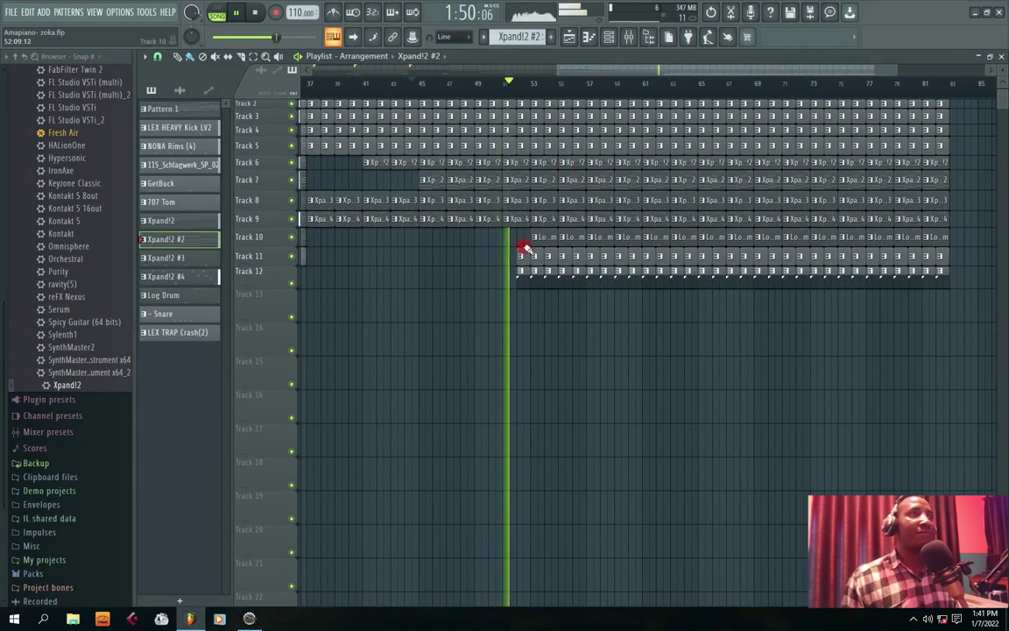
{"action": "mouse_move", "coordinate": [528, 291]}
{"action": "left_mouse_down"}
{"action": "mouse_move", "coordinate": [581, 257]}
{"action": "mouse_move", "coordinate": [608, 274]}
{"action": "mouse_move", "coordinate": [642, 265]}
{"action": "left_mouse_up"}
{"action": "key", "text": "space"}
{"action": "key", "text": "space"}
Place a Crash clip at bar 53 on track 12 instead of bar 52, and save the project
{"action": "left_click", "coordinate": [526, 278]}
{"action": "left_click", "coordinate": [536, 278]}
{"action": "left_click", "coordinate": [516, 84]}
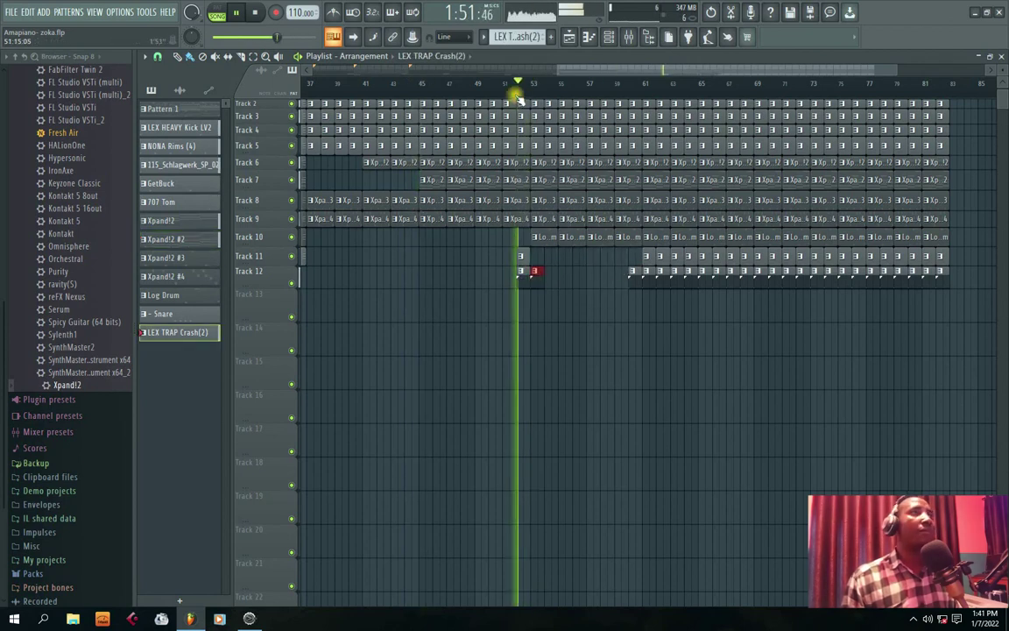
{"action": "right_click", "coordinate": [522, 280]}
{"action": "left_click", "coordinate": [516, 84]}
{"action": "left_click", "coordinate": [516, 86]}
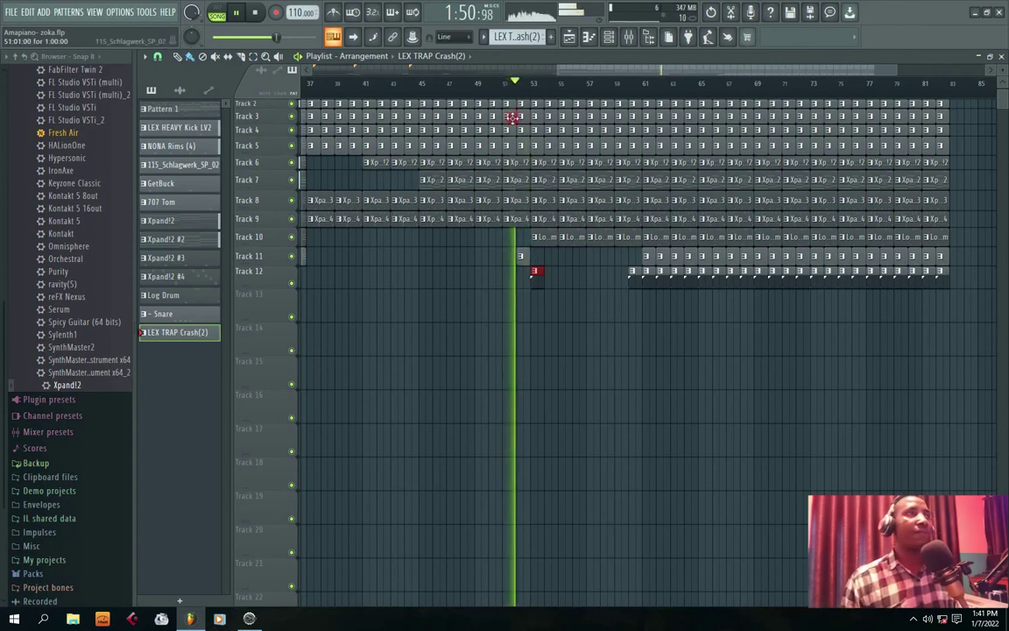
{"action": "key", "text": "ctrl+s"}
Delete the clips in bars 54–55 on track 1, bars 53–55 on tracks 2–5, and bars 53–54 on tracks 6, 9 and 10
{"action": "left_click_drag", "start_coordinate": [585, 71], "coordinate": [619, 63]}
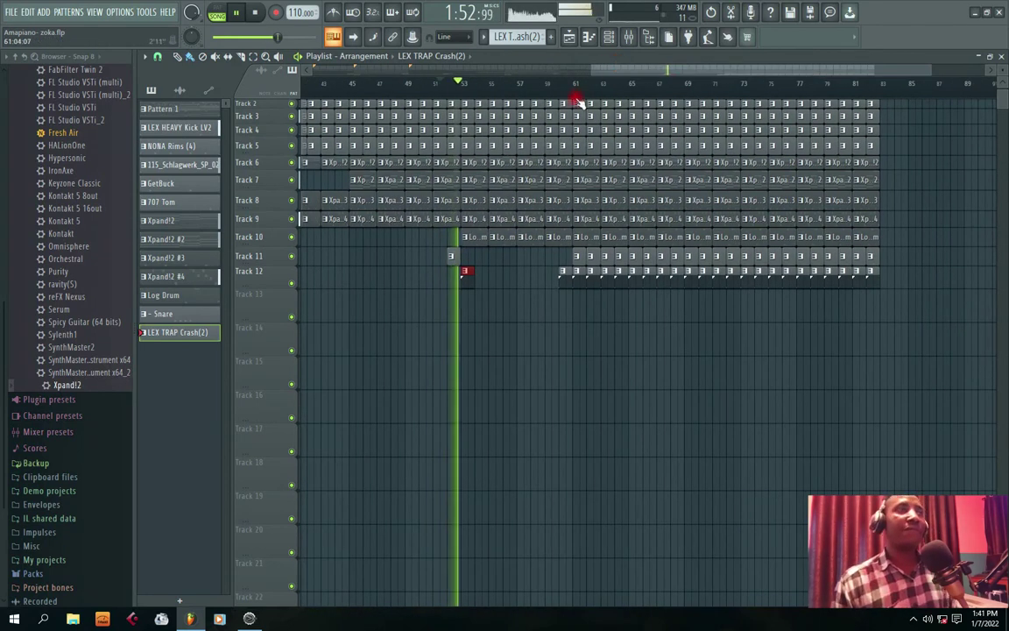
{"action": "key", "text": "space"}
{"action": "key", "text": "space"}
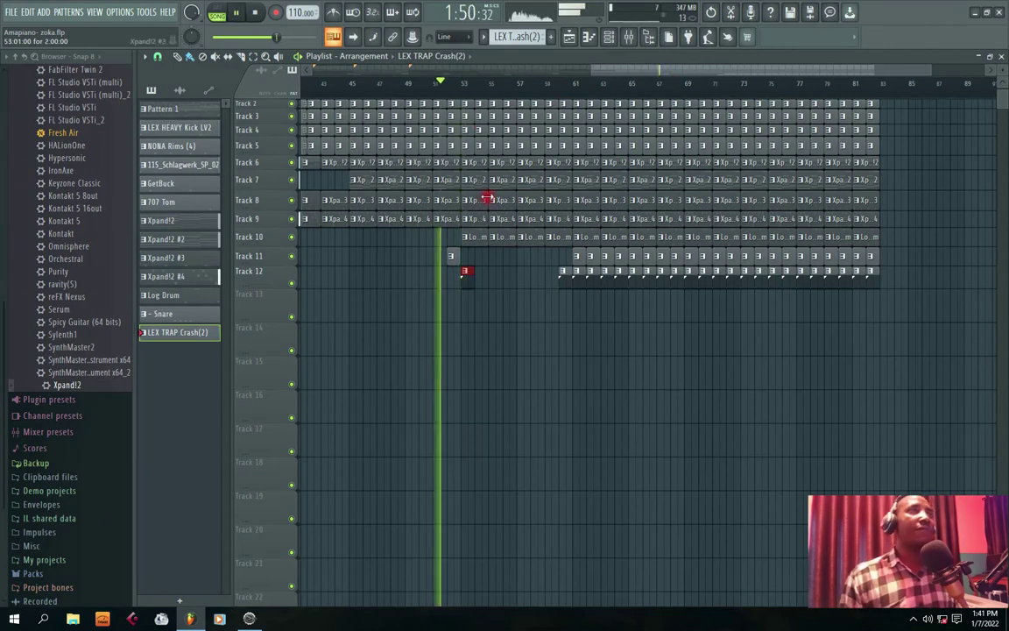
{"action": "right_click", "coordinate": [474, 163]}
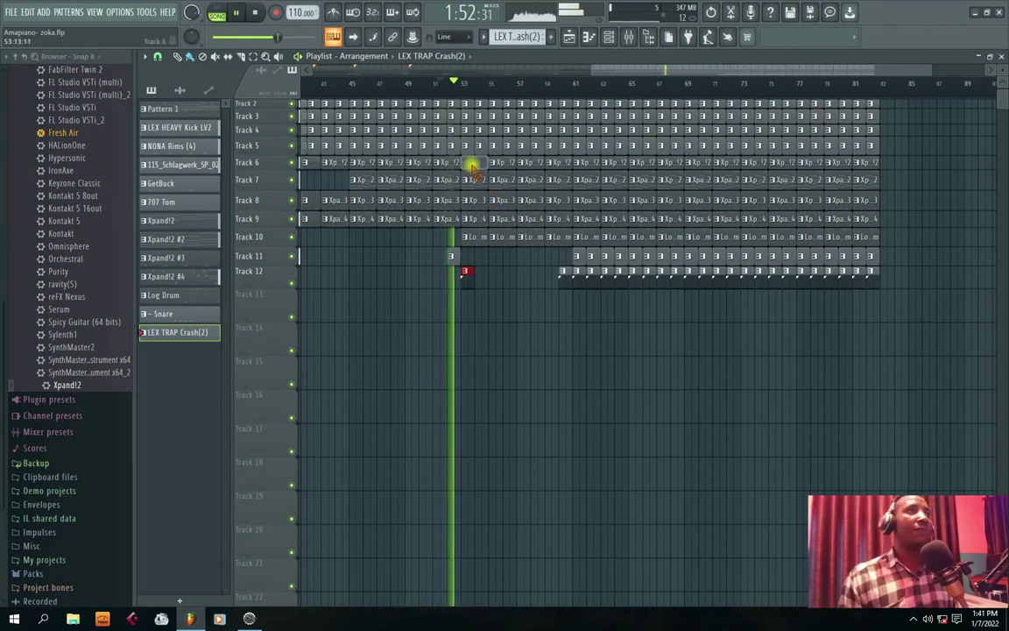
{"action": "right_click", "coordinate": [483, 105]}
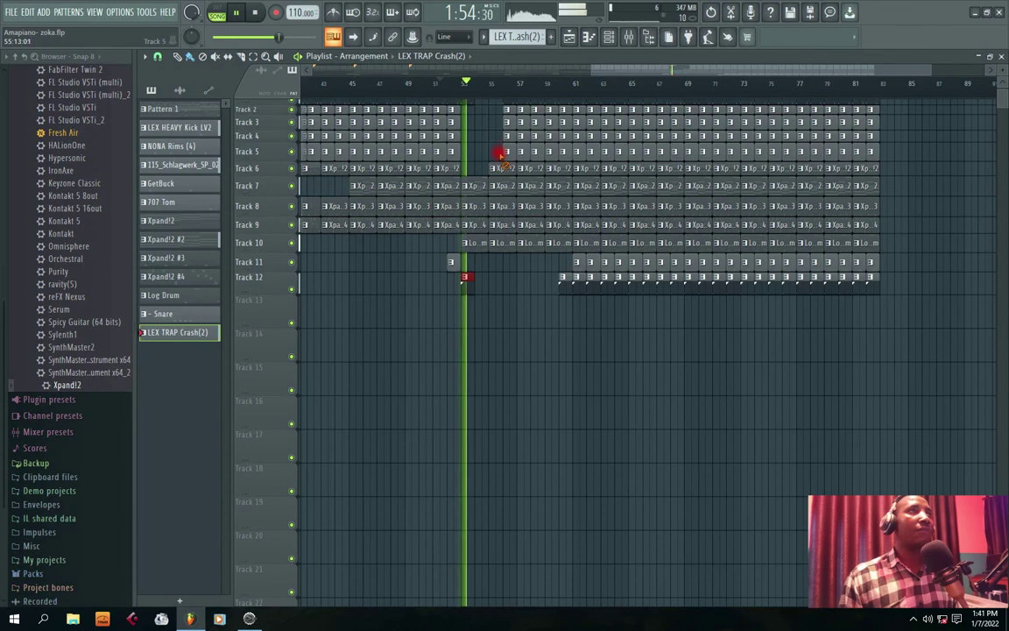
{"action": "scroll", "coordinate": [500, 131], "scroll_direction": "up", "scroll_amount": 1}
{"action": "right_click", "coordinate": [481, 269]}
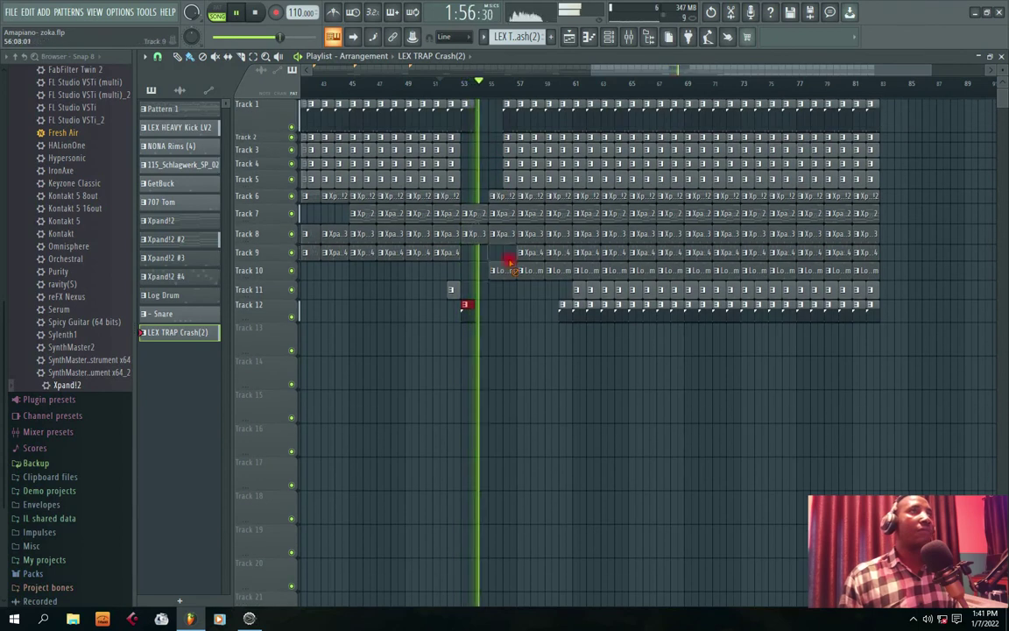
Delete the clips in bars 56 to 59 on tracks 1 to 5 and in bars 55 to 58 on tracks 9 and 10
{"action": "right_click", "coordinate": [508, 180]}
{"action": "right_click", "coordinate": [507, 138]}
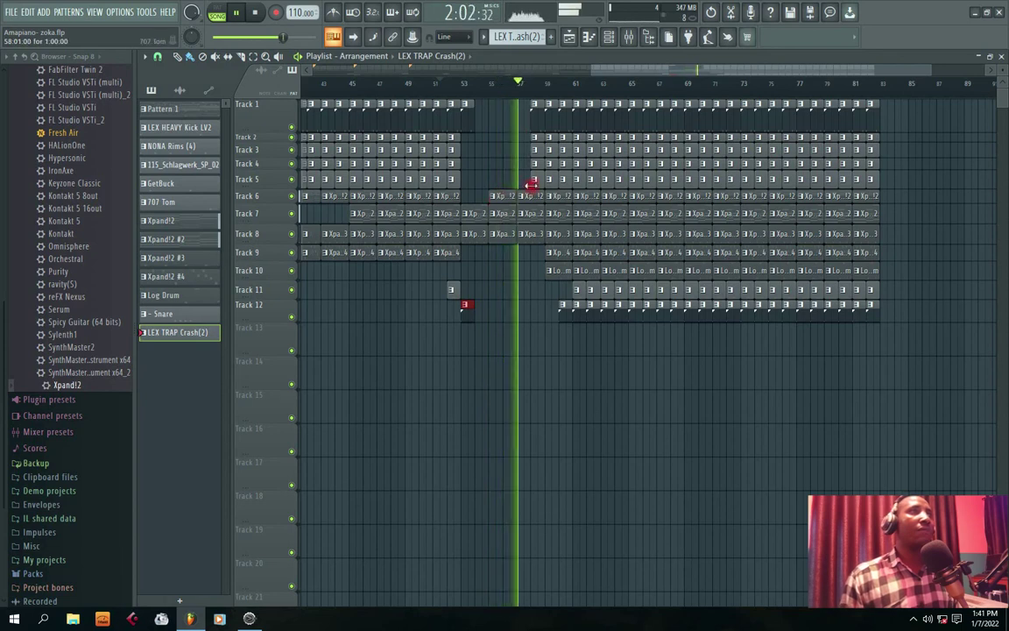
{"action": "right_click", "coordinate": [540, 136]}
{"action": "right_click", "coordinate": [542, 112]}
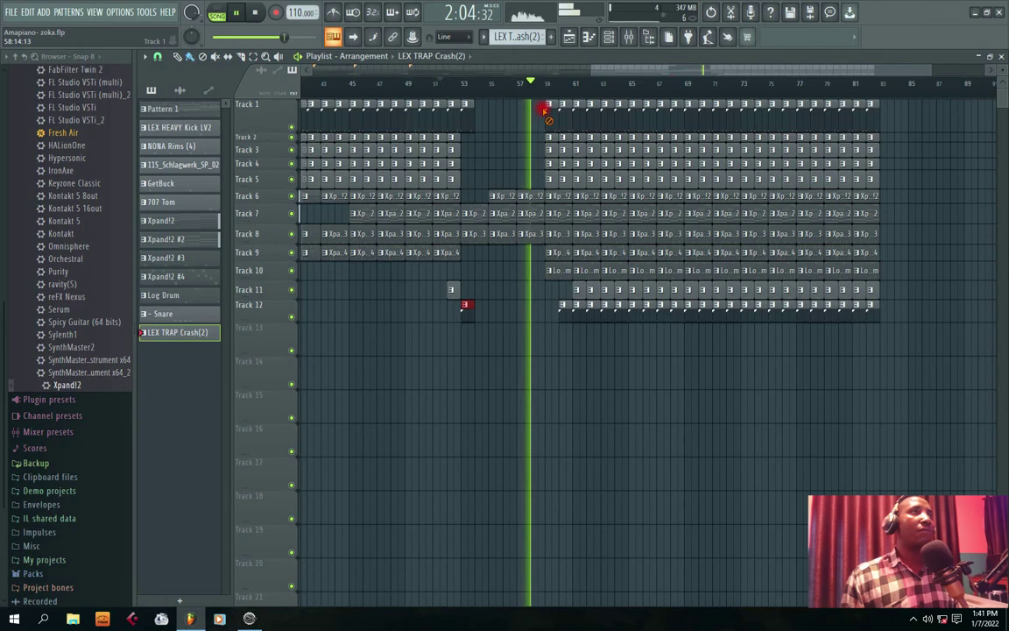
{"action": "right_click", "coordinate": [549, 149]}
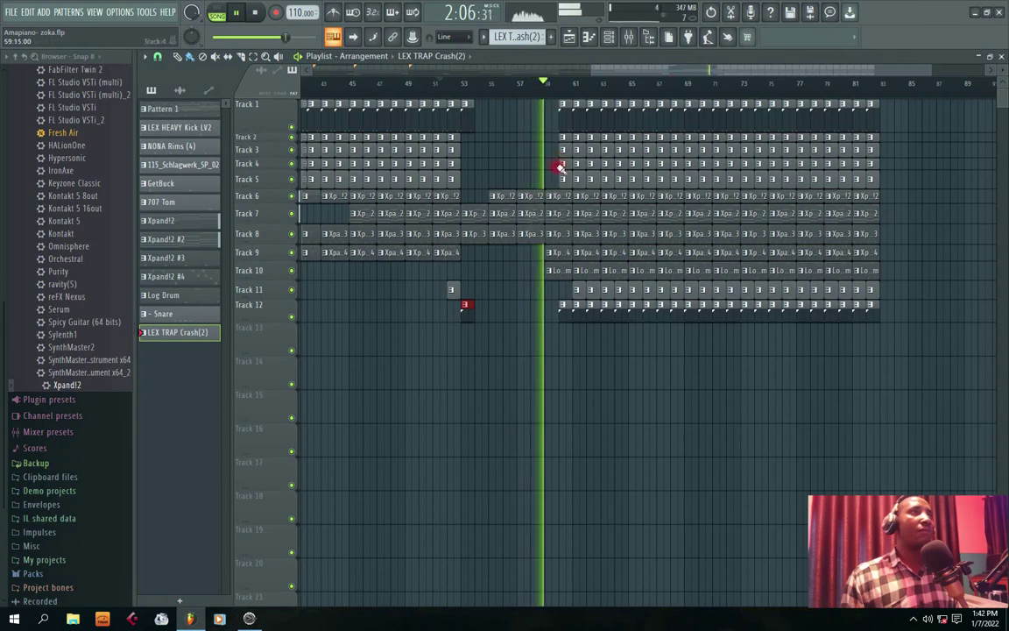
Delete the Crash clips in bars 60–62, the Snare clips in bars 61–63, and the bar 60 clips on tracks 1–5
{"action": "right_click", "coordinate": [563, 303]}
{"action": "right_click", "coordinate": [575, 305]}
{"action": "right_click", "coordinate": [592, 292]}
{"action": "right_click", "coordinate": [604, 291]}
{"action": "key", "text": "space"}
{"action": "key", "text": "space"}
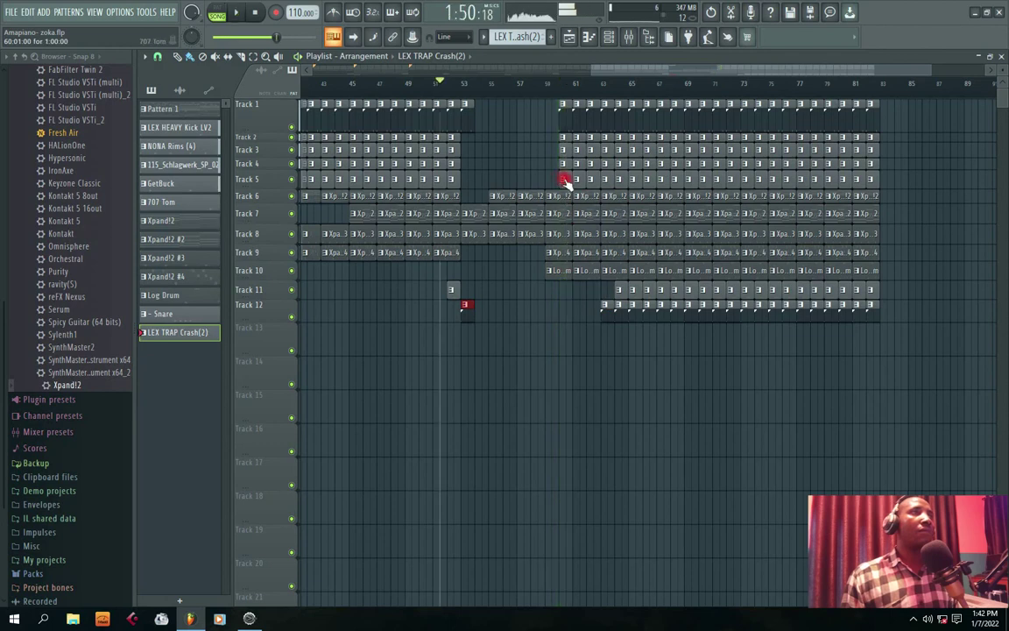
{"action": "right_click", "coordinate": [563, 179]}
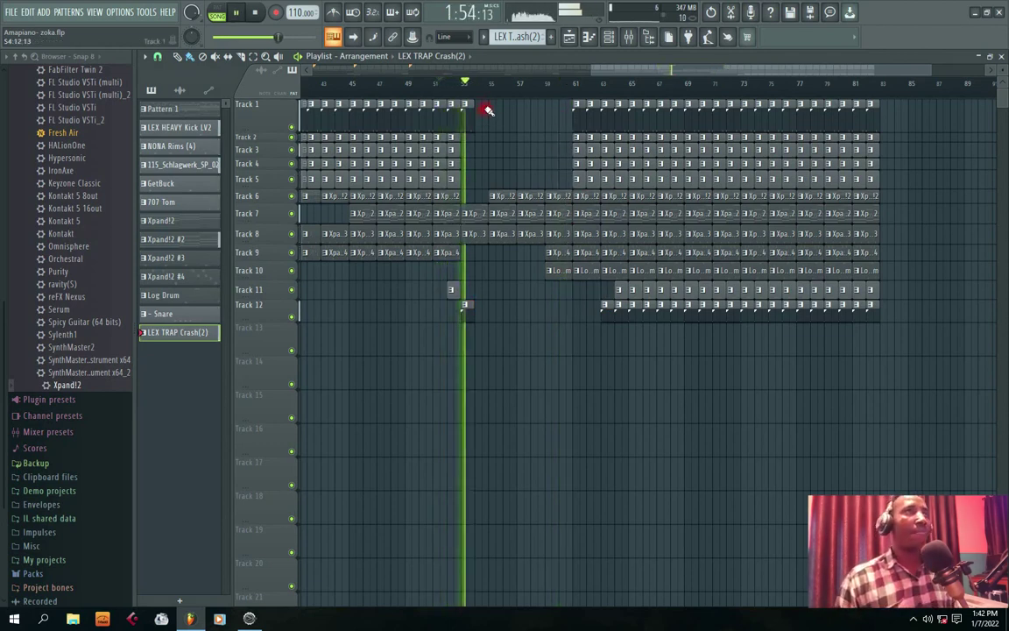
Reduce the height of Track 1 in the playlist and save the project
{"action": "left_click_drag", "start_coordinate": [277, 130], "coordinate": [276, 117]}
{"action": "key", "text": "ctrl+s"}
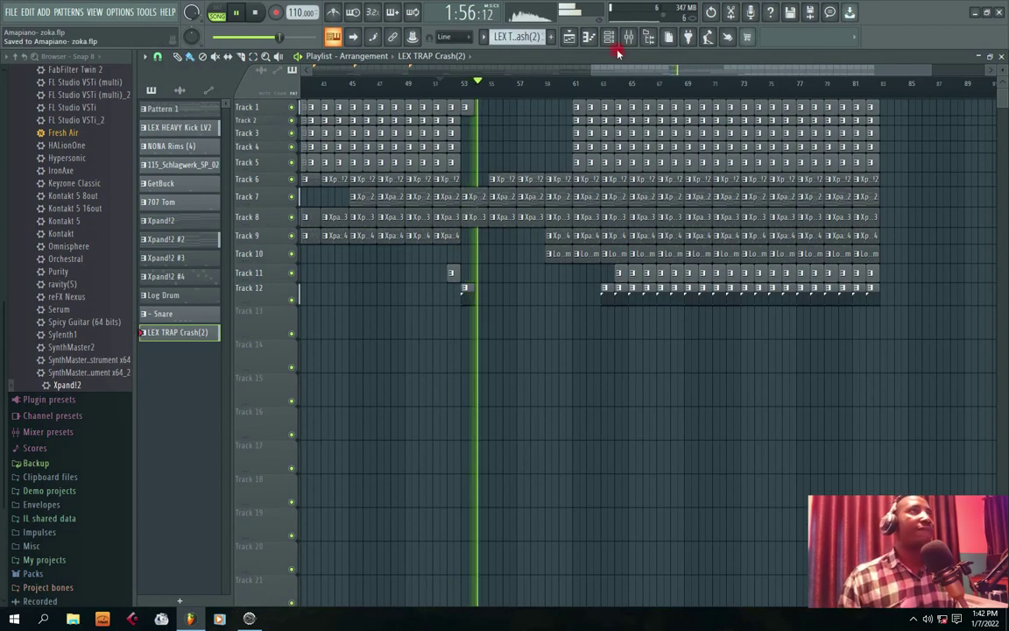
{"action": "mouse_move", "coordinate": [633, 70]}
{"action": "left_mouse_down"}
{"action": "mouse_move", "coordinate": [451, 79]}
{"action": "mouse_move", "coordinate": [615, 67]}
{"action": "left_mouse_up"}
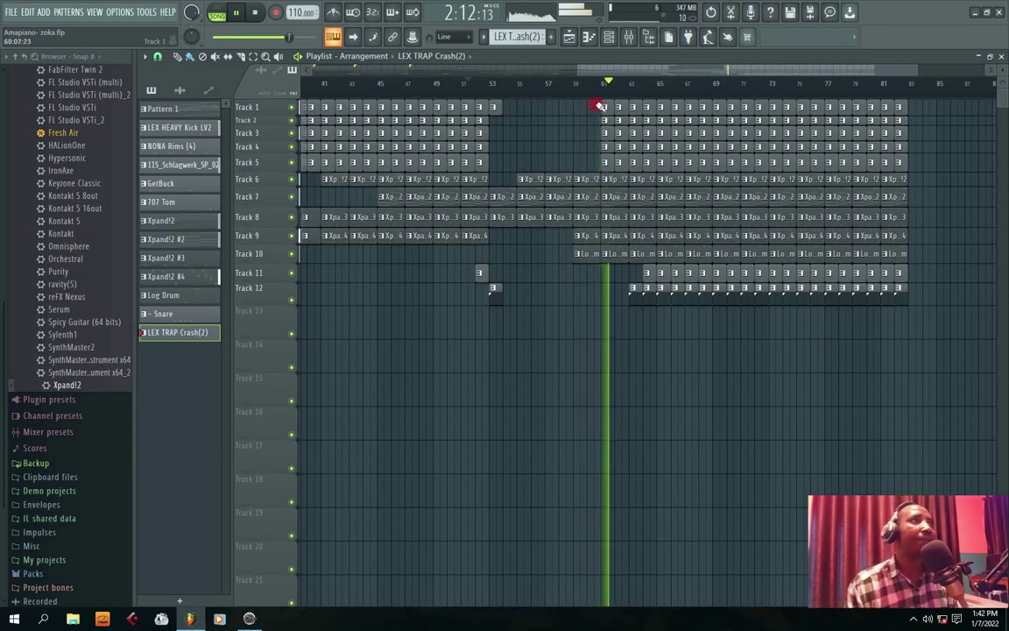
Replace the Crash clips from bar 63 onward with one at bar 65, and delete the Snare clips in bars 65 to 76
{"action": "left_click_drag", "start_coordinate": [632, 70], "coordinate": [655, 70]}
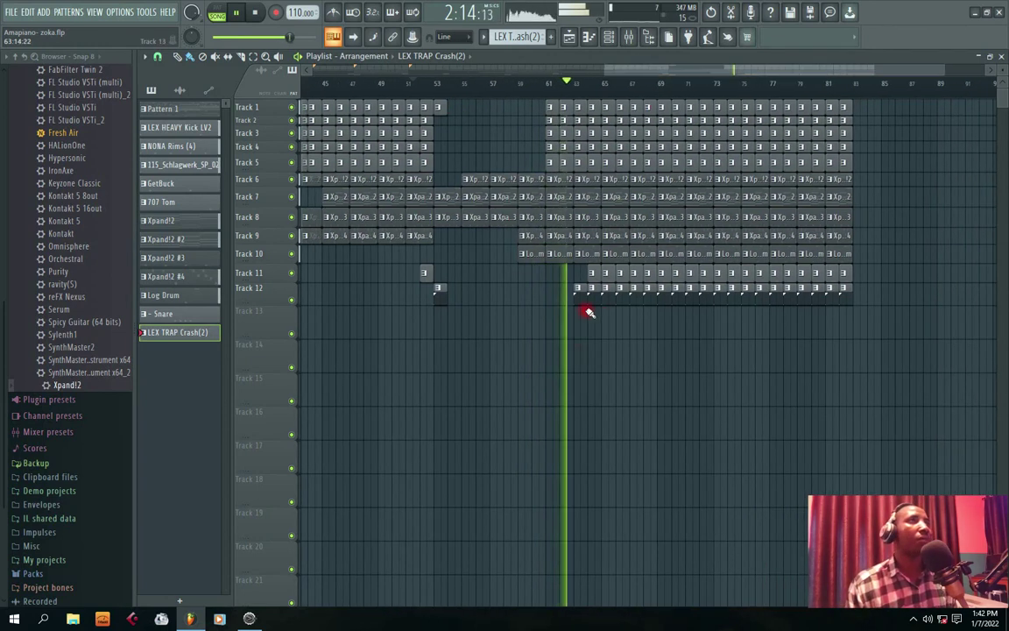
{"action": "left_click_drag", "start_coordinate": [598, 300], "coordinate": [863, 296]}
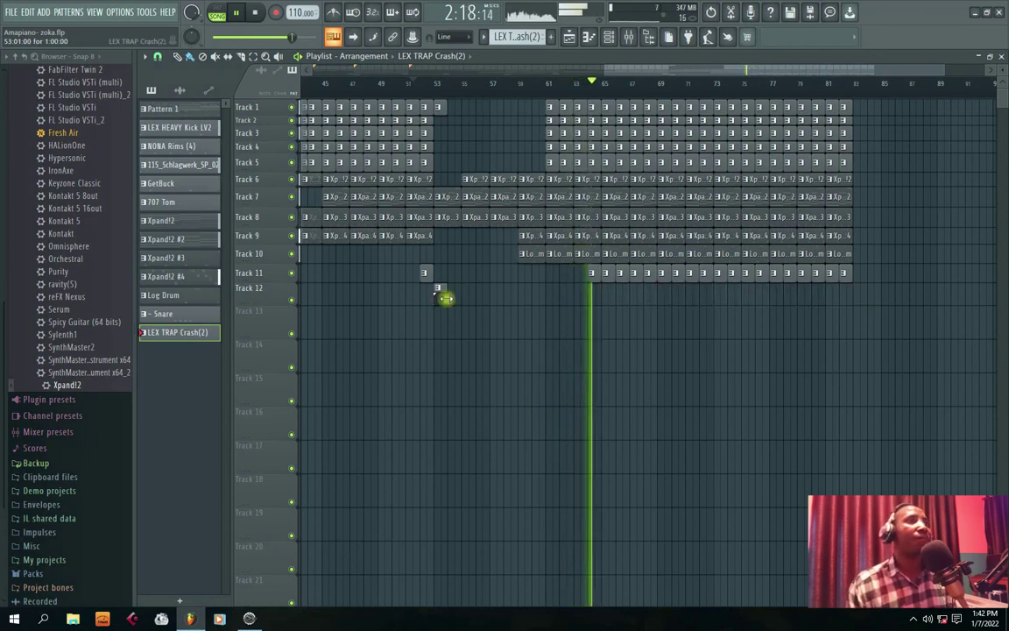
{"action": "right_click", "coordinate": [614, 281]}
{"action": "right_click", "coordinate": [615, 275]}
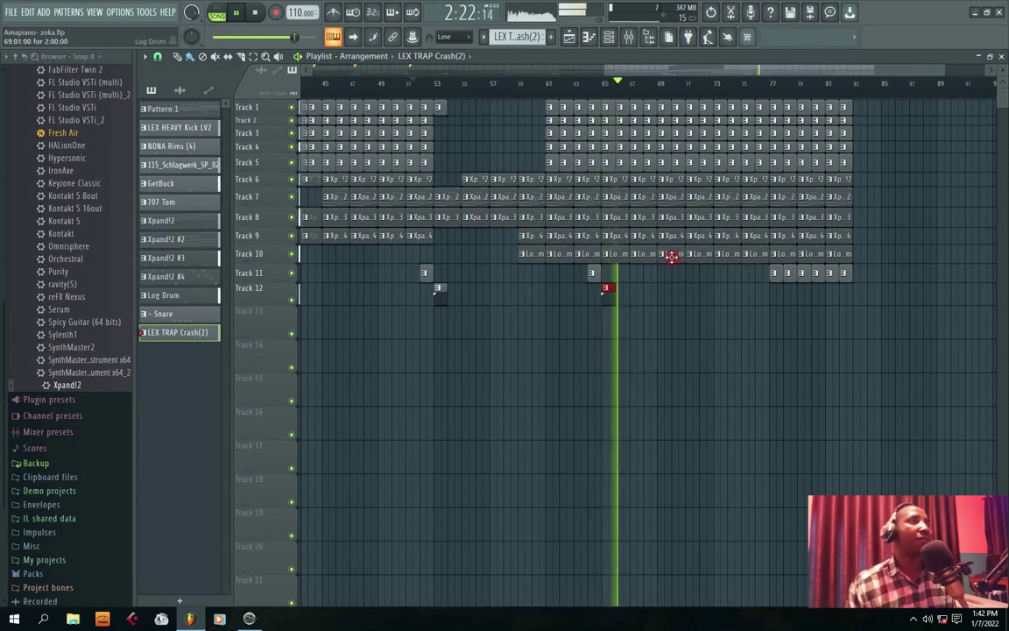
{"action": "left_click_drag", "start_coordinate": [635, 72], "coordinate": [670, 72]}
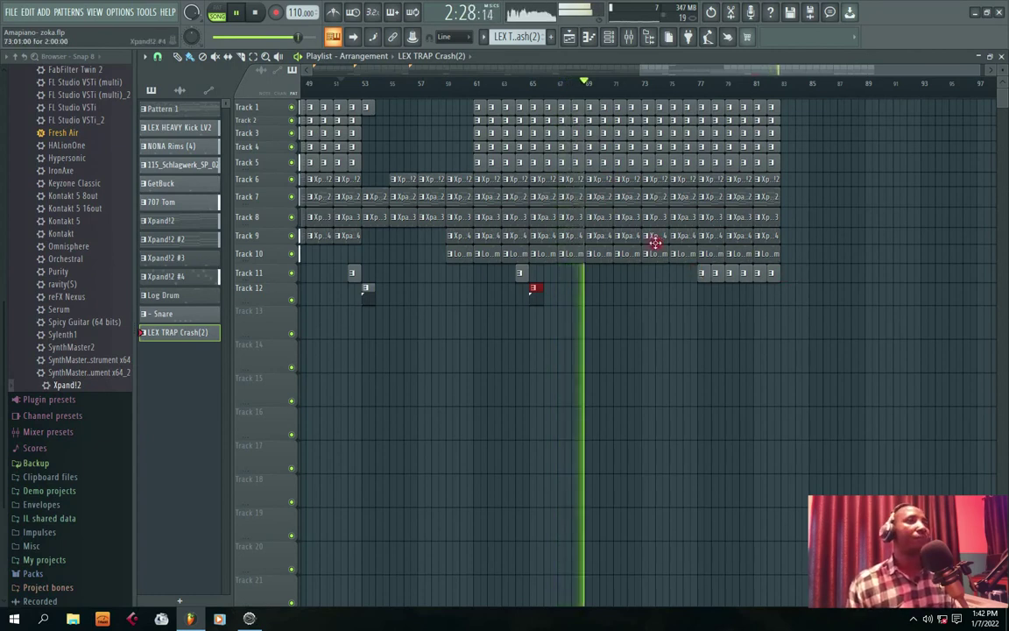
Try adding Snare clips around bars 70 and 72 on track 11
{"action": "left_click", "coordinate": [520, 275]}
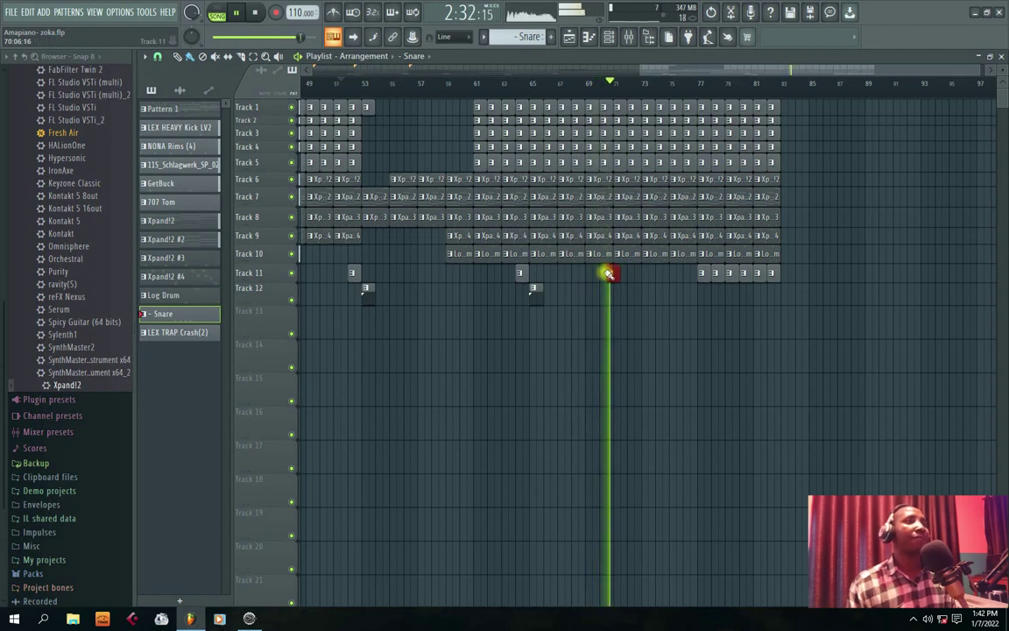
{"action": "left_click", "coordinate": [612, 275]}
{"action": "left_click", "coordinate": [634, 276]}
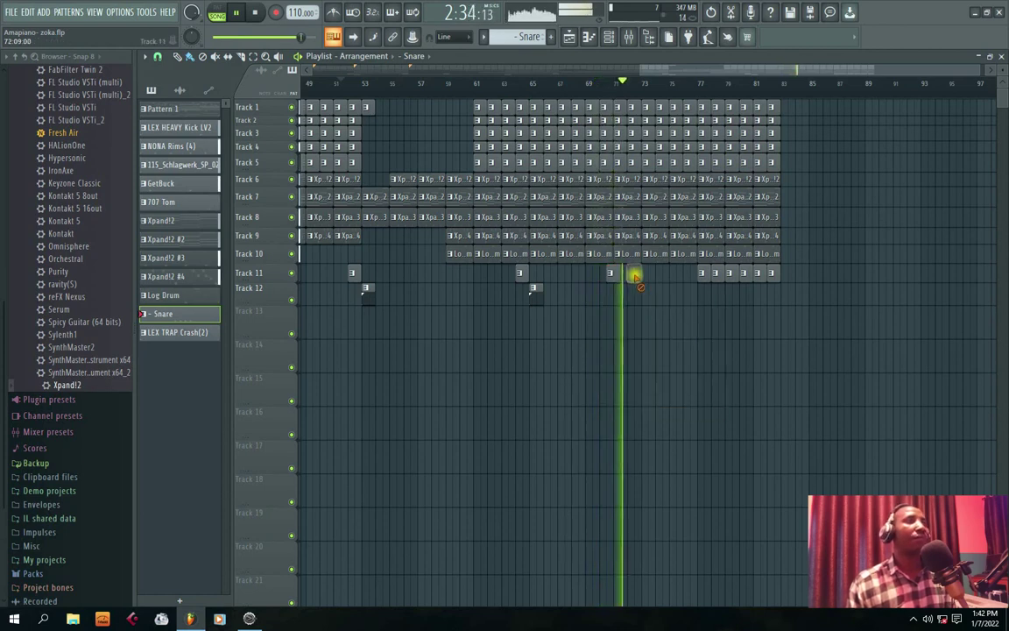
{"action": "right_click", "coordinate": [610, 276]}
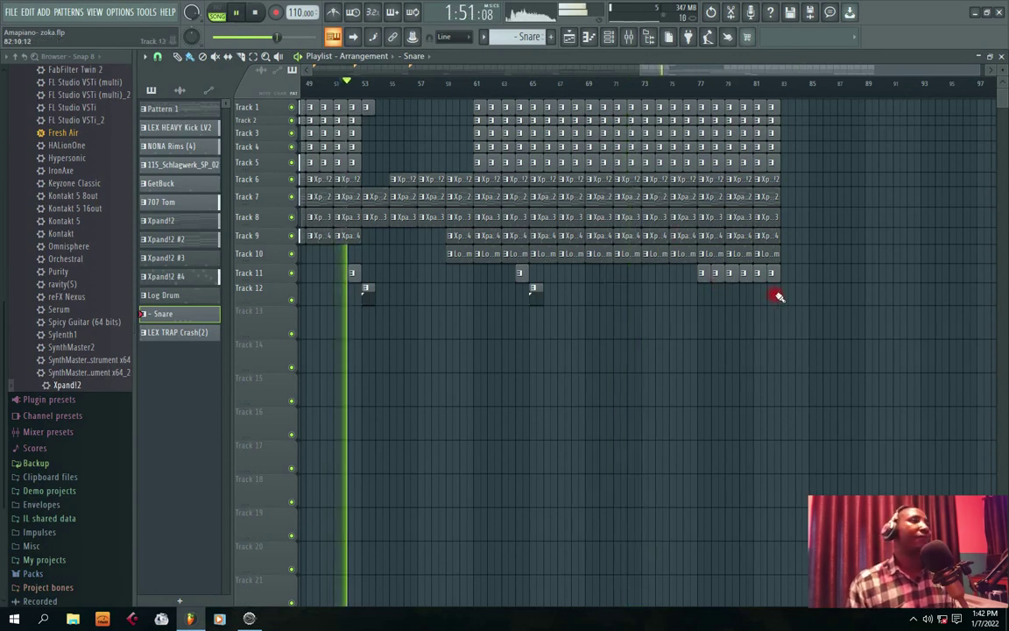
Stop playback and delete all clips in bars 77 to 82 on tracks 1 to 11
{"action": "key", "text": "space"}
{"action": "left_click_drag", "start_coordinate": [801, 337], "coordinate": [698, 106]}
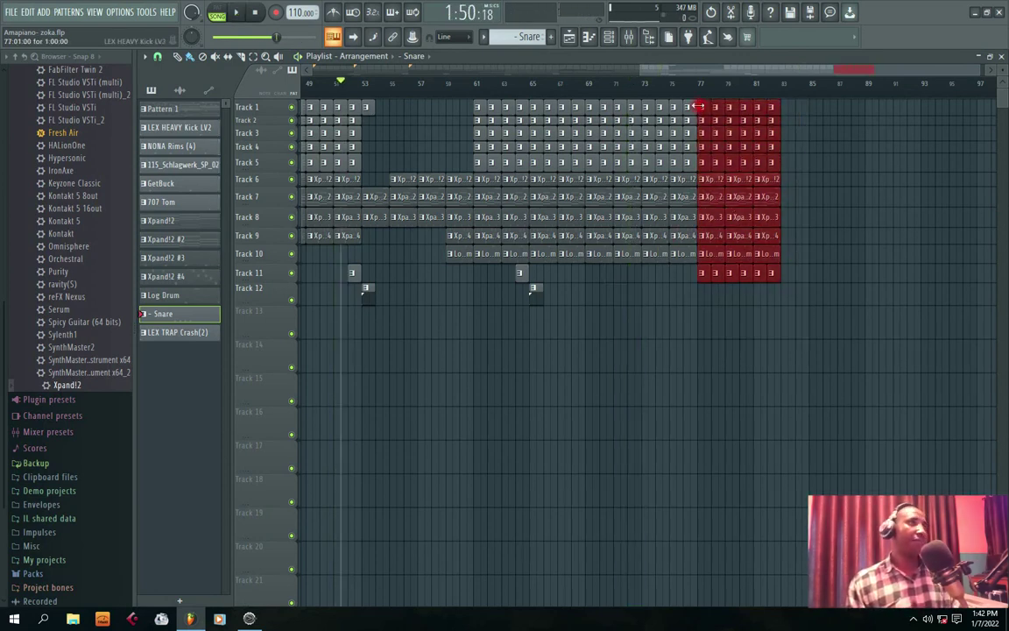
{"action": "key", "text": "Delete"}
Play the arrangement from about bar 68 and again from the intro to review the whole song structure
{"action": "key", "text": "space"}
{"action": "left_click", "coordinate": [572, 83]}
{"action": "left_click_drag", "start_coordinate": [754, 72], "coordinate": [636, 104]}
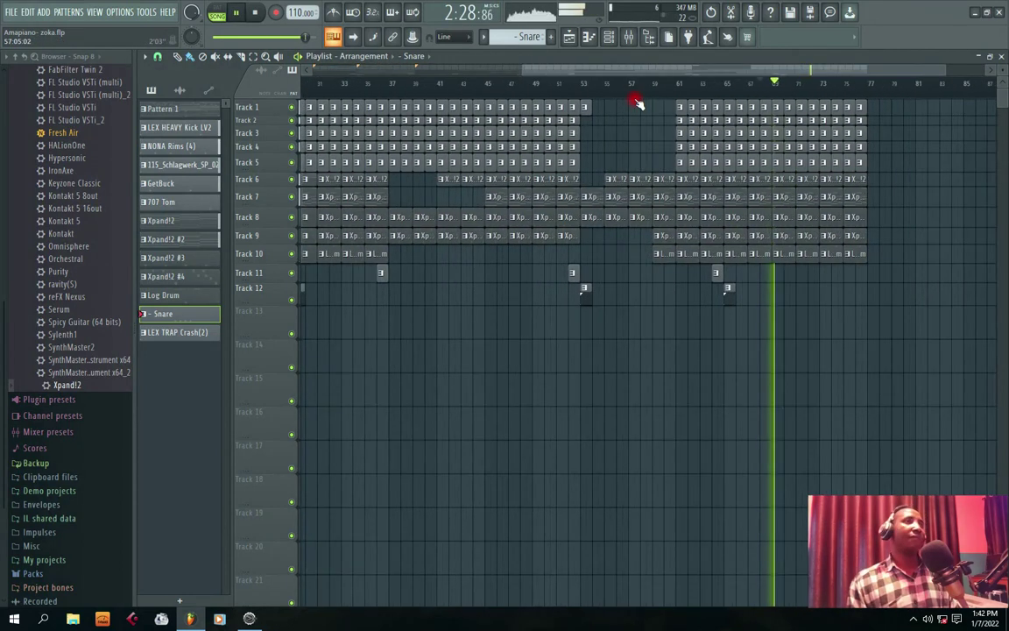
{"action": "scroll", "coordinate": [637, 103], "scroll_direction": "down", "scroll_amount": 2}
{"action": "left_click_drag", "start_coordinate": [465, 72], "coordinate": [393, 88]}
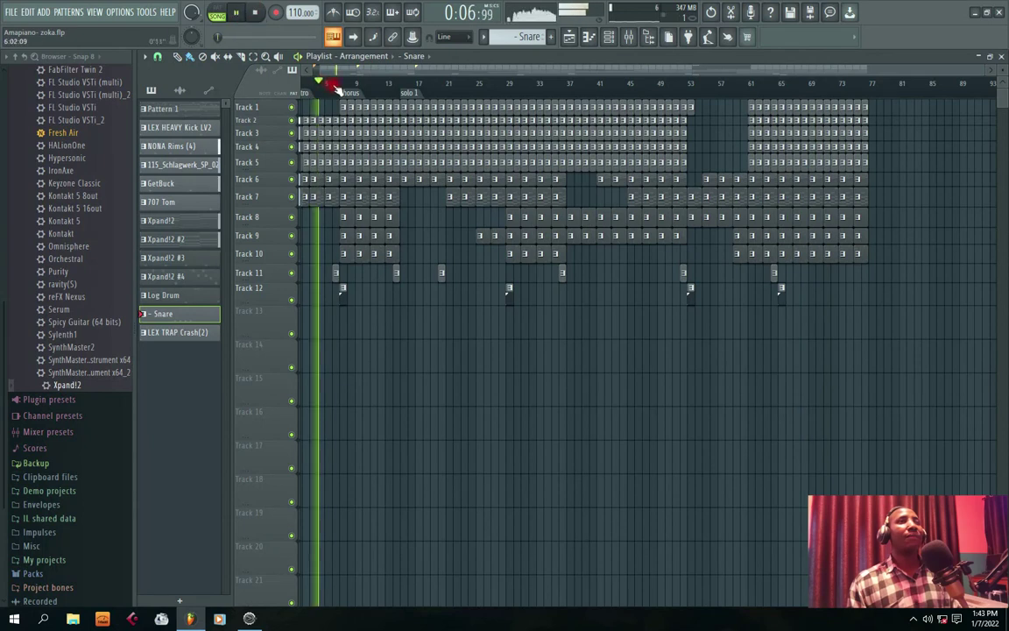
{"action": "left_click_drag", "start_coordinate": [323, 69], "coordinate": [276, 72]}
{"action": "key", "text": "space"}
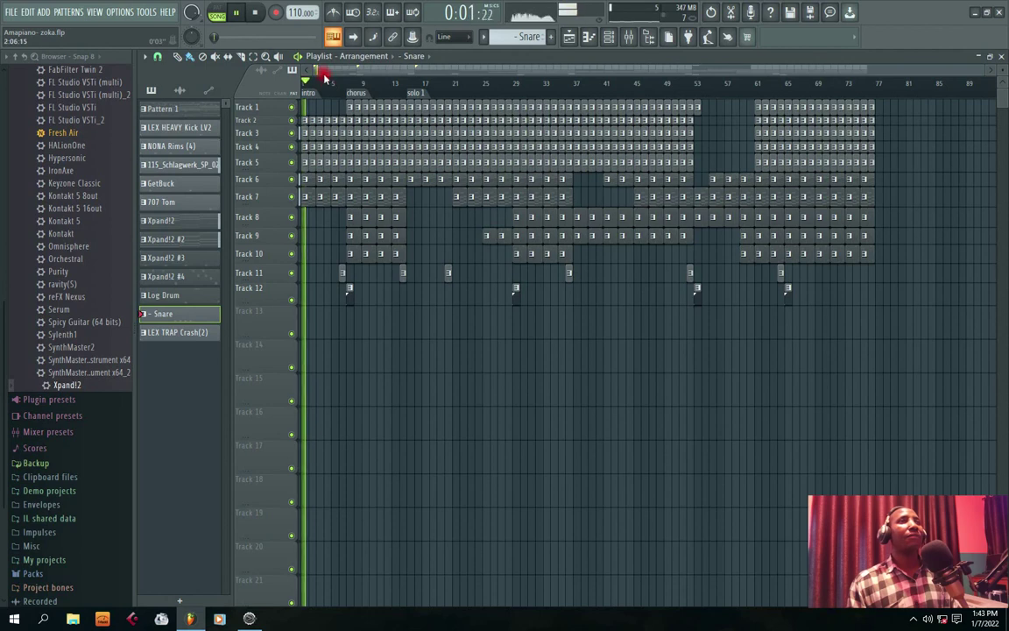
{"action": "left_click_drag", "start_coordinate": [555, 67], "coordinate": [351, 92]}
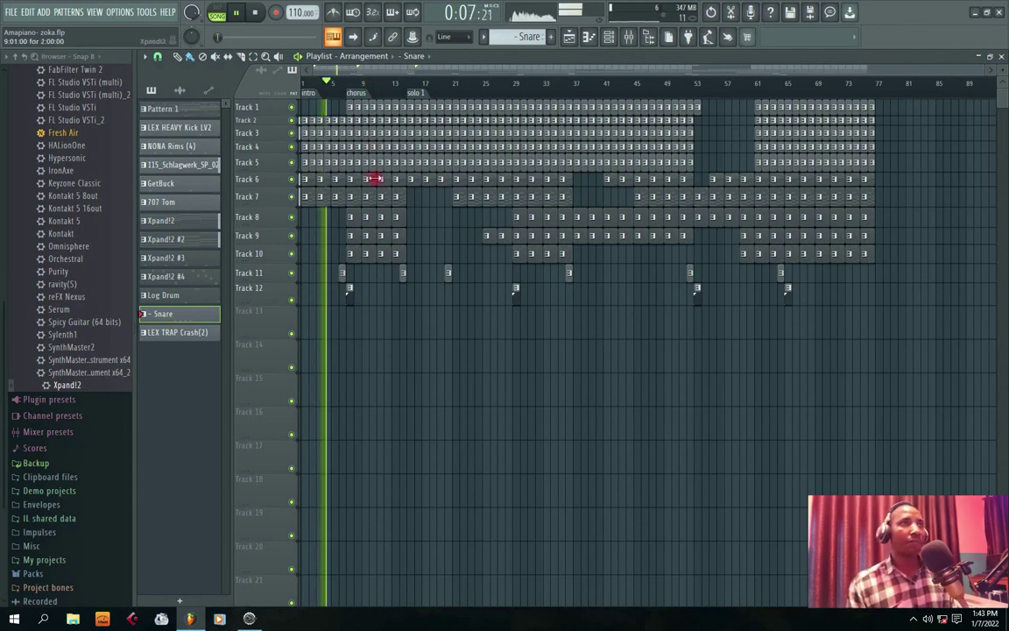
Place an Xpand!2 #3 clip at bar 5 on track 8 and play from that bar
{"action": "left_click", "coordinate": [352, 219]}
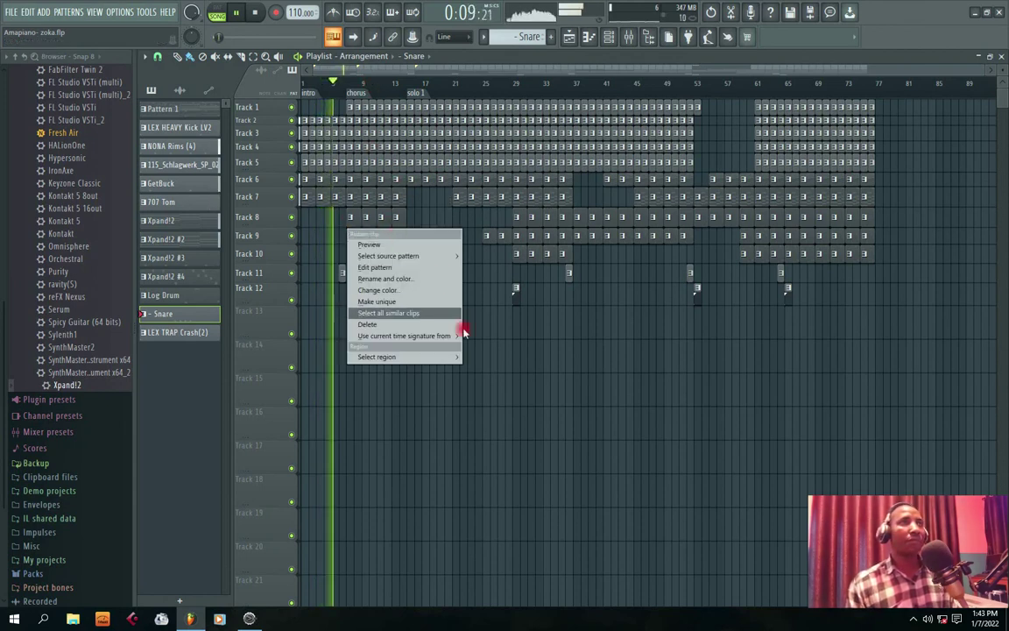
{"action": "left_click", "coordinate": [502, 357]}
{"action": "key", "text": "space"}
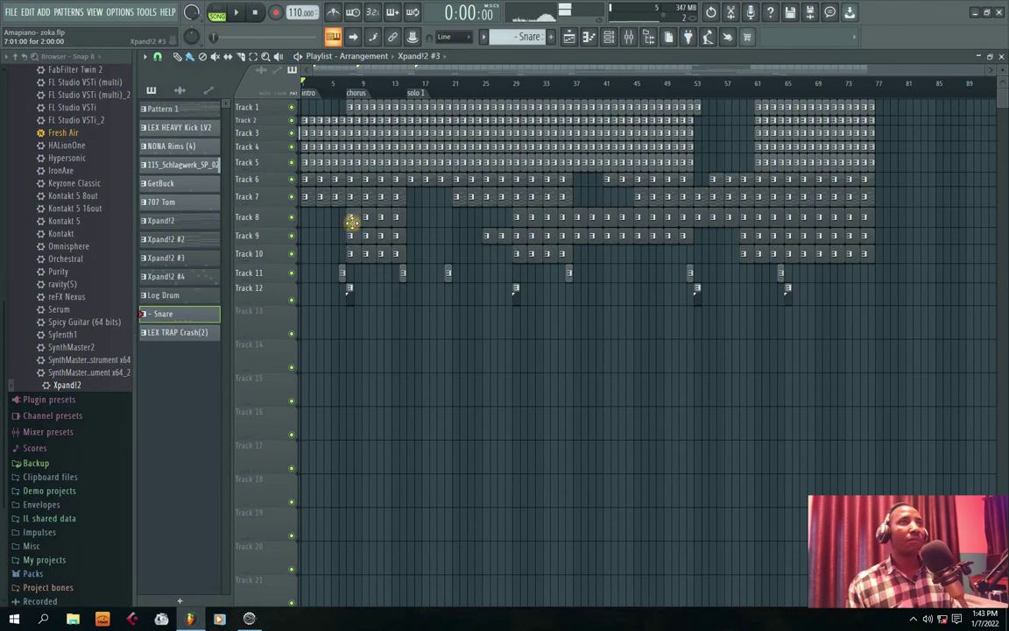
{"action": "left_click", "coordinate": [336, 95]}
{"action": "key", "text": "space"}
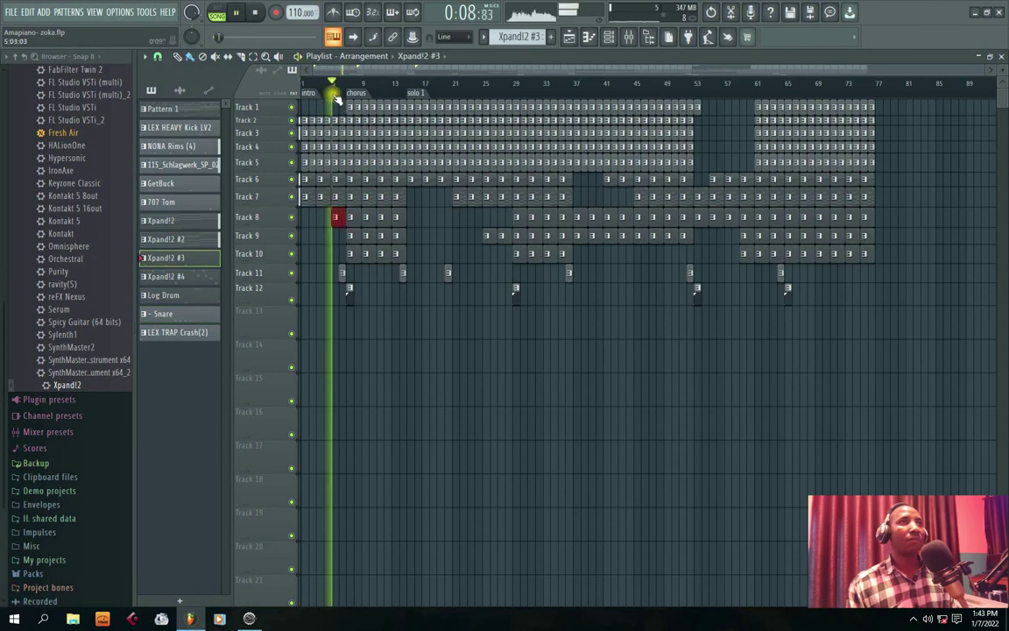
Restore the playlist window to check the Xpand!2 #3 channel in the channel rack, and maximize the playlist again
{"action": "double_click", "coordinate": [531, 56]}
{"action": "right_click", "coordinate": [209, 308]}
{"action": "left_click", "coordinate": [423, 162]}
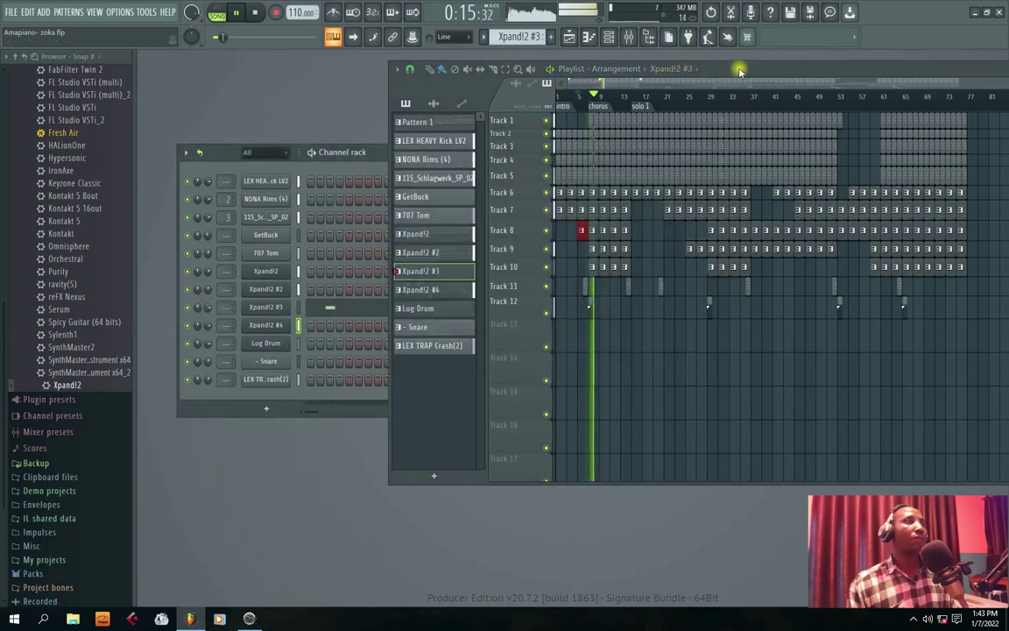
{"action": "double_click", "coordinate": [737, 69]}
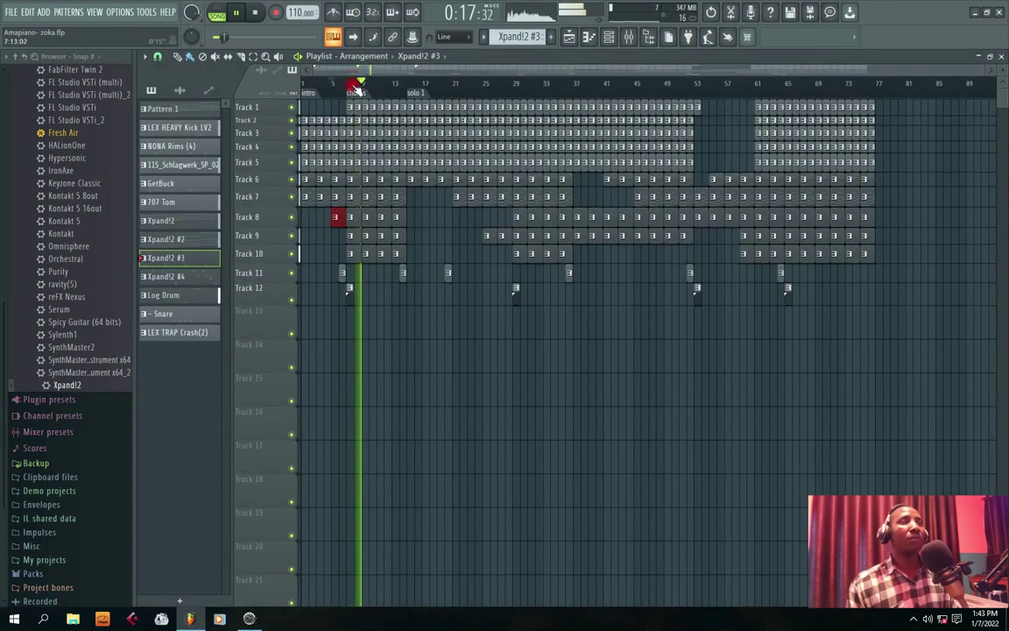
Replay the intro from bar 5 and reduce the heights of tracks 1 to 8 in the playlist
{"action": "key", "text": "space"}
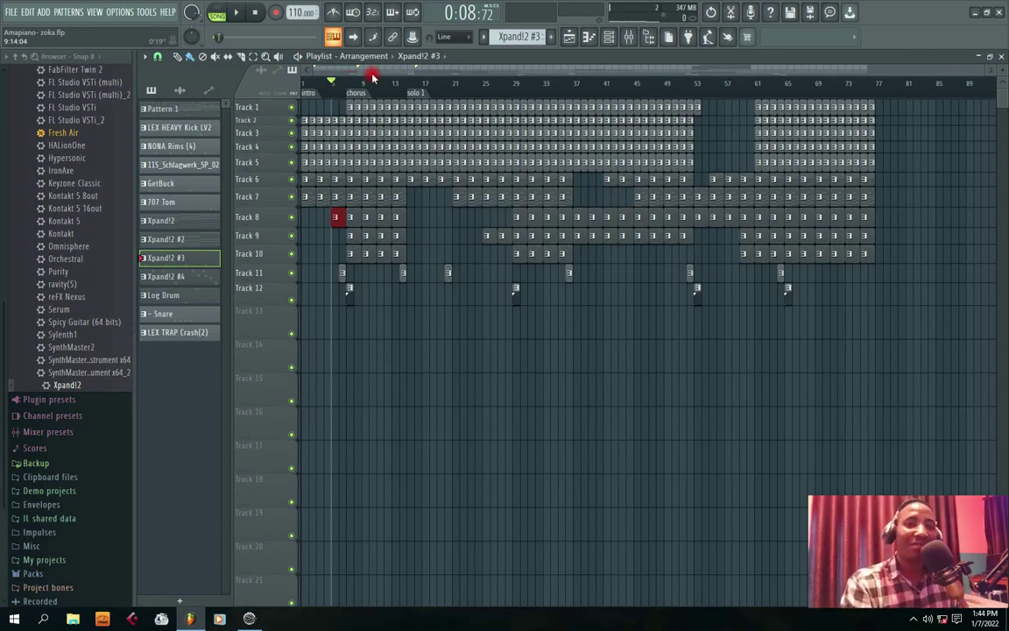
{"action": "key", "text": "space"}
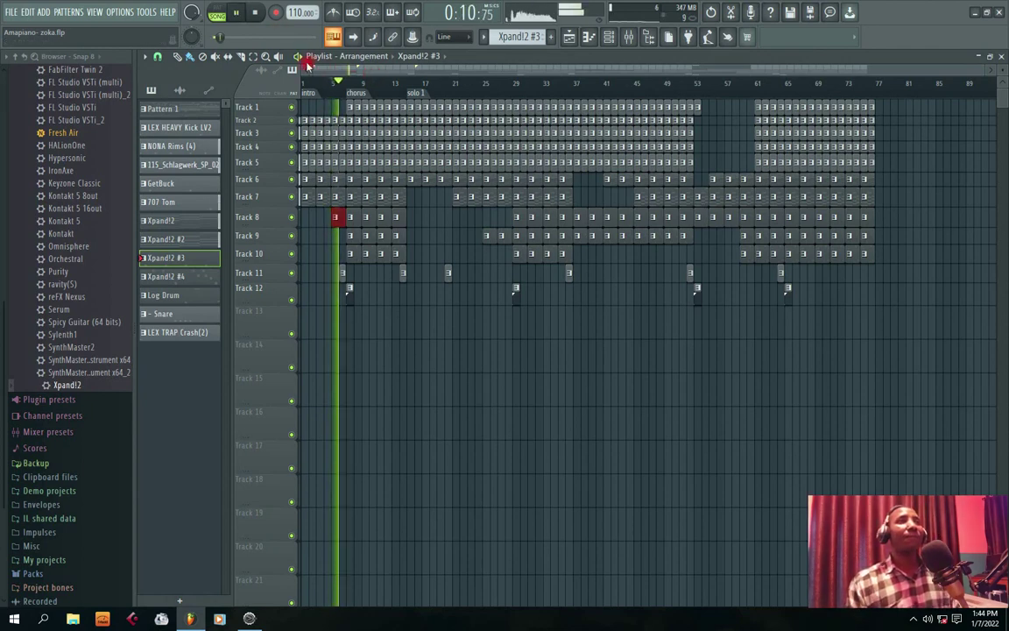
{"action": "left_click_drag", "start_coordinate": [338, 84], "coordinate": [255, 84]}
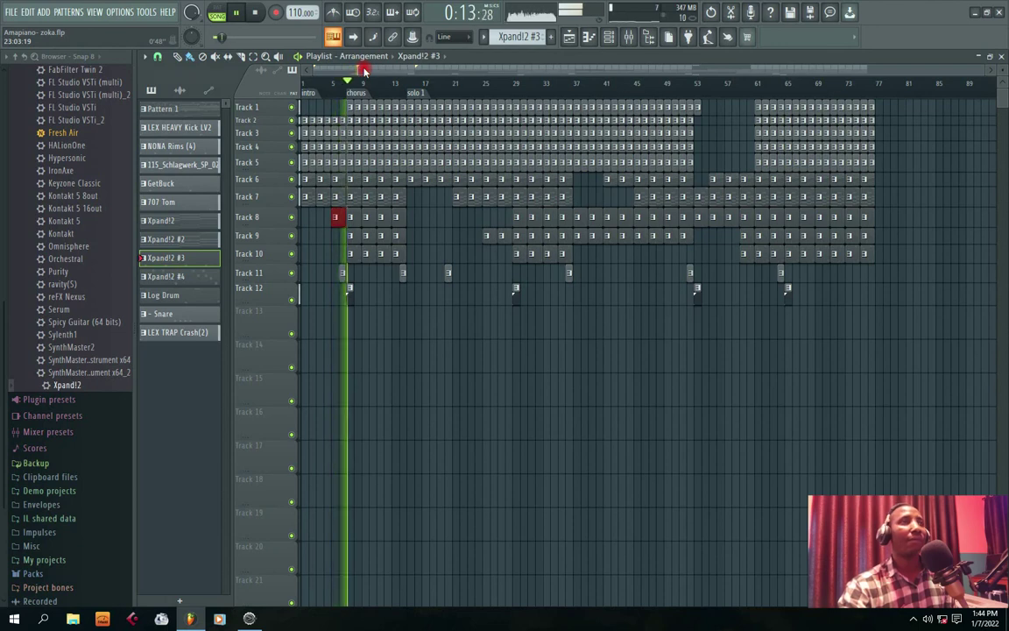
{"action": "left_click_drag", "start_coordinate": [256, 225], "coordinate": [263, 104]}
{"action": "left_click_drag", "start_coordinate": [375, 70], "coordinate": [313, 74]}
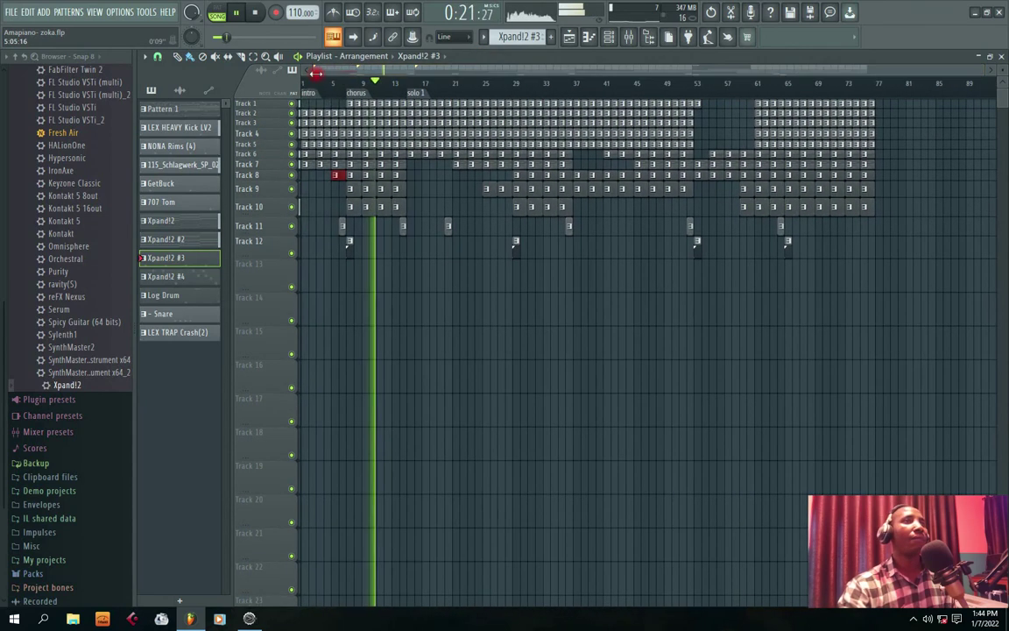
Restore the playlist to a smaller window and bring the channel rack in front of it, shifting it slightly
{"action": "double_click", "coordinate": [528, 57]}
{"action": "left_click", "coordinate": [376, 153]}
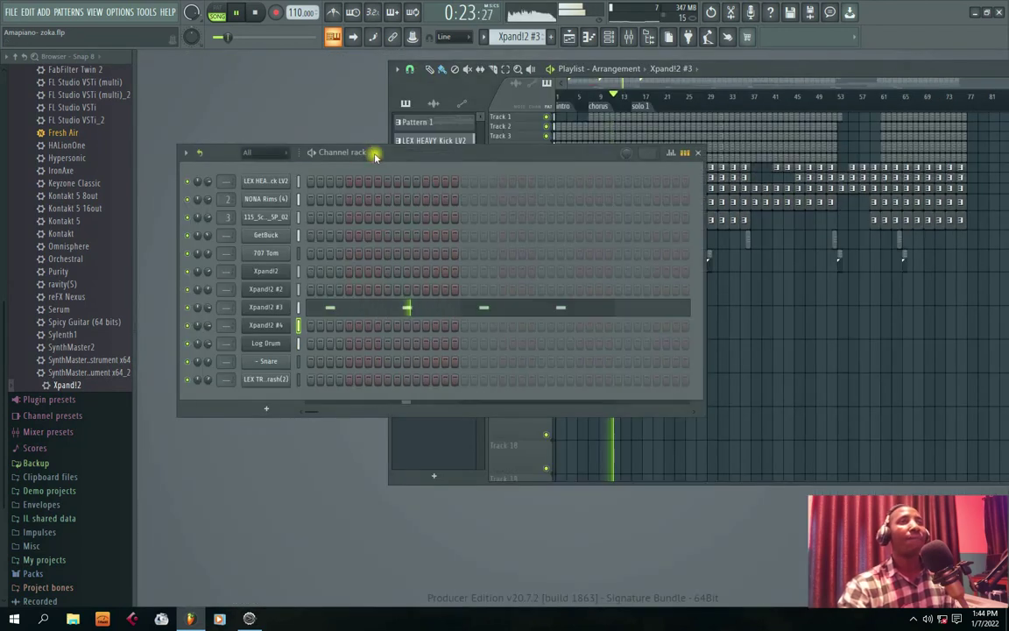
{"action": "mouse_move", "coordinate": [382, 152]}
{"action": "left_mouse_down"}
{"action": "mouse_move", "coordinate": [406, 153]}
{"action": "mouse_move", "coordinate": [389, 151]}
{"action": "left_mouse_up"}
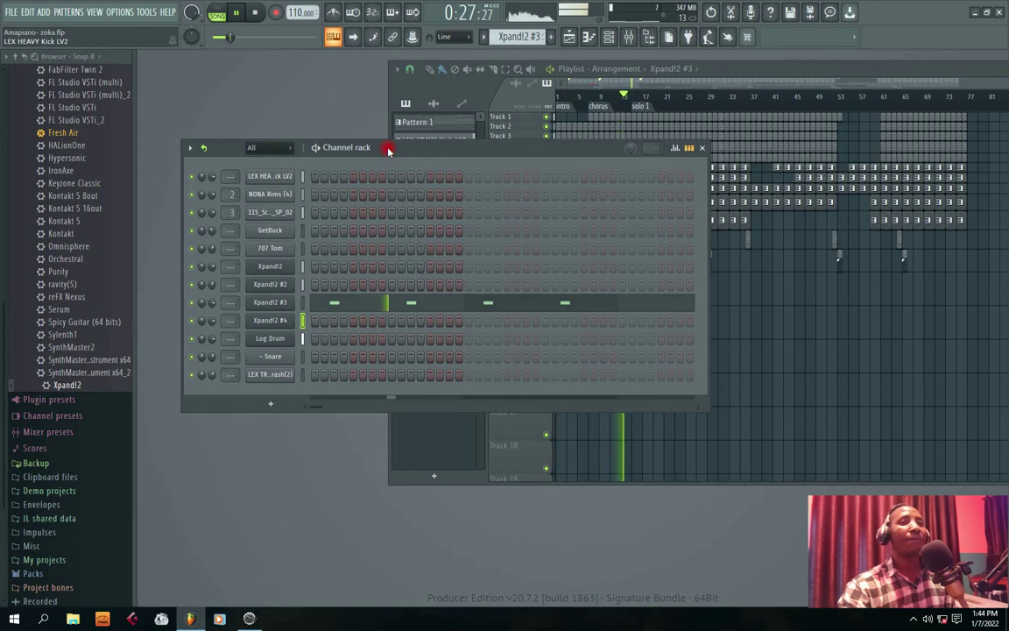